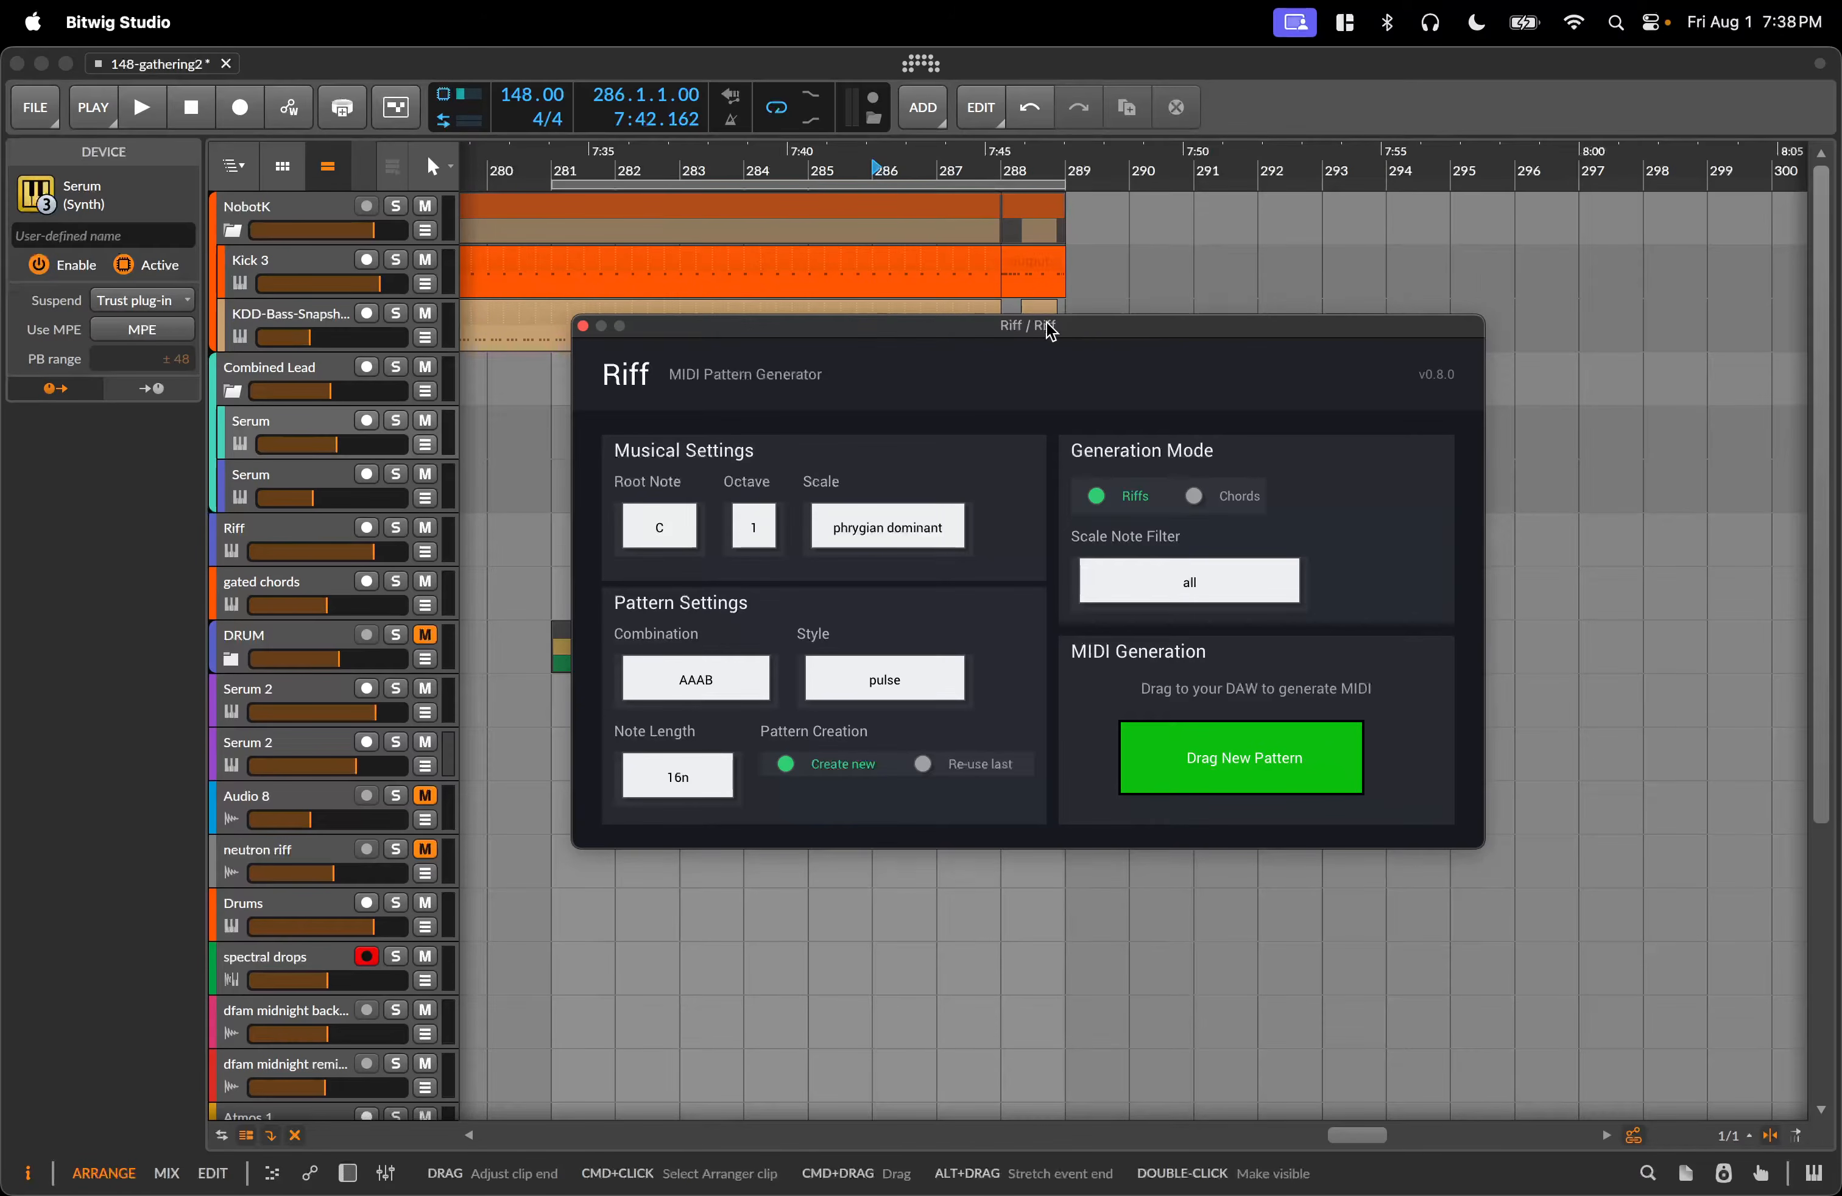
pyautogui.moveTo(1051, 332)
pyautogui.mouseDown()
pyautogui.moveTo(1077, 333)
pyautogui.moveTo(1057, 337)
pyautogui.mouseUp()
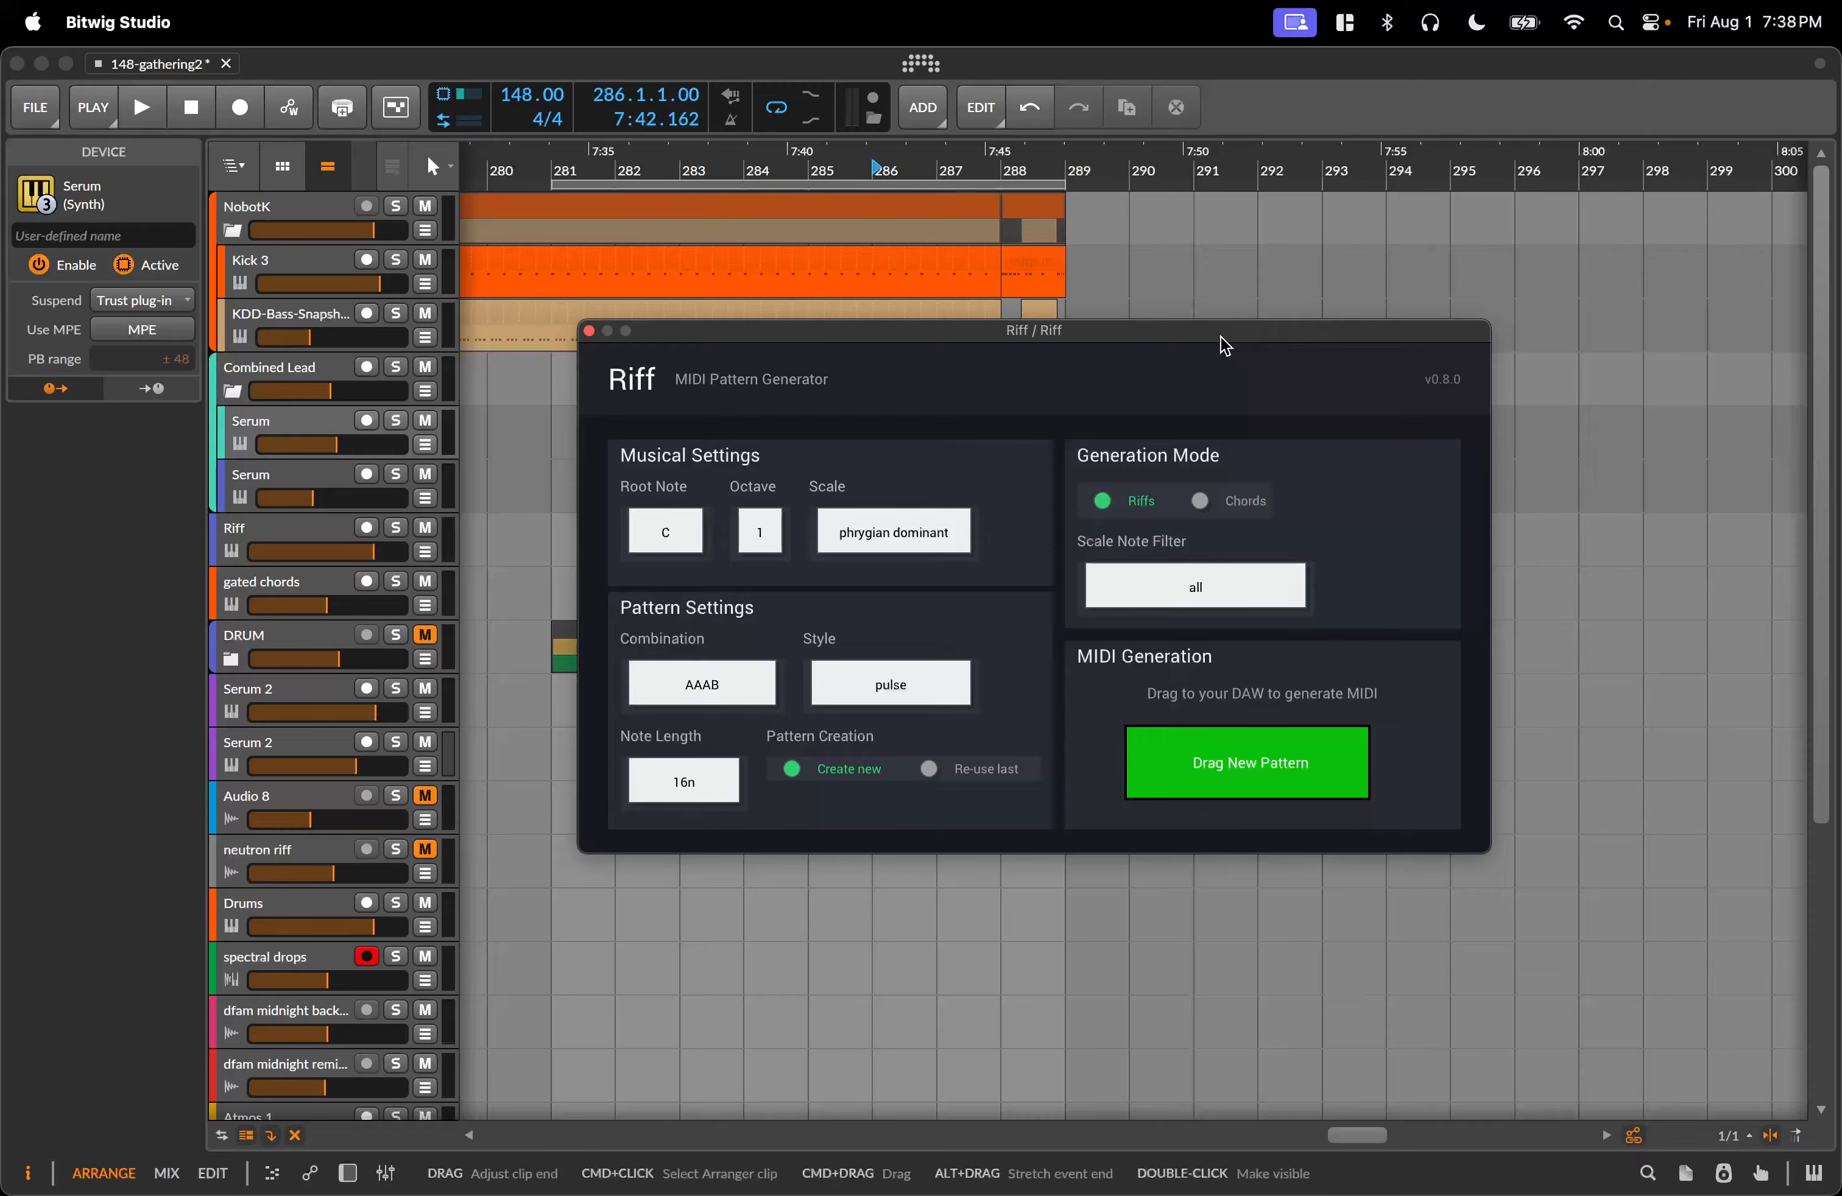
pyautogui.moveTo(1220, 337); pyautogui.dragTo(1309, 360)
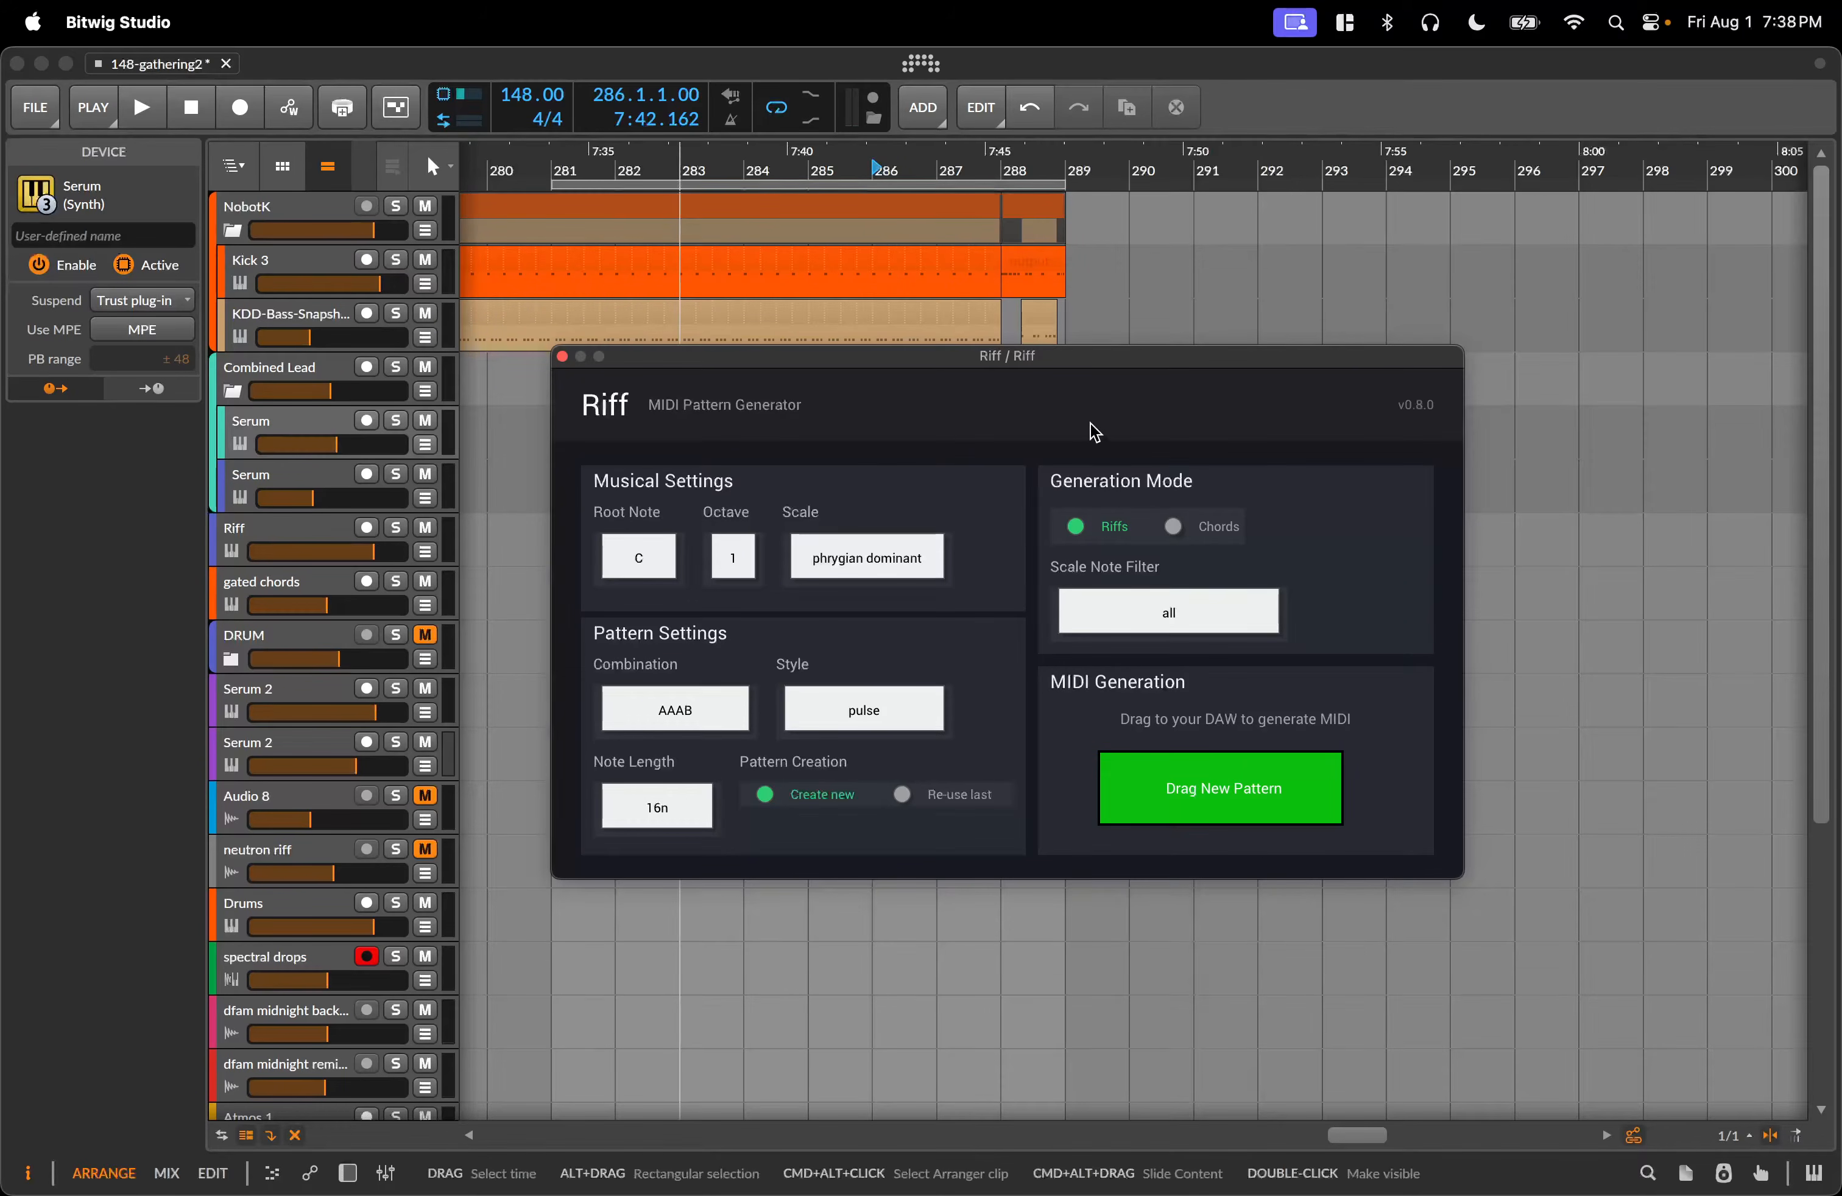
pyautogui.moveTo(1025, 356); pyautogui.dragTo(1525, 343)
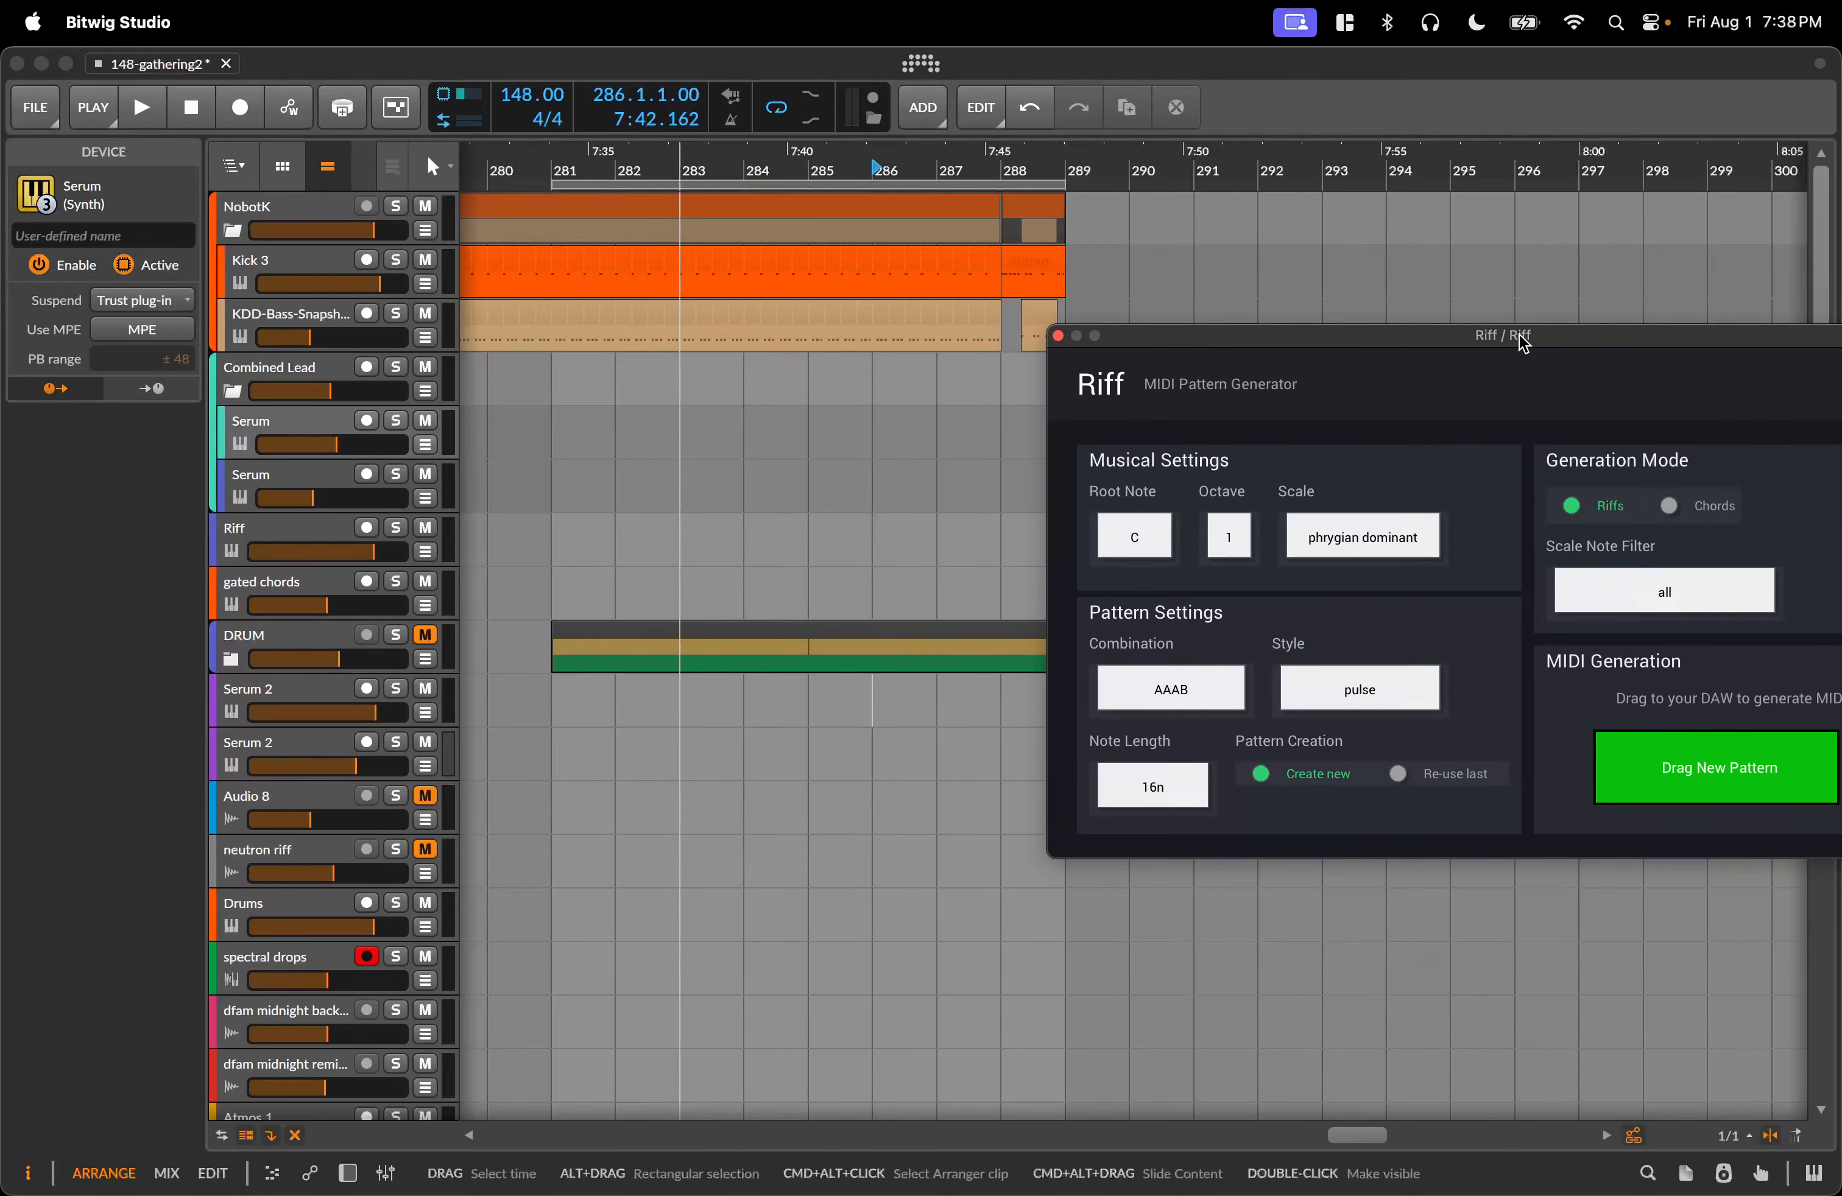
pyautogui.moveTo(1280, 358); pyautogui.dragTo(985, 398)
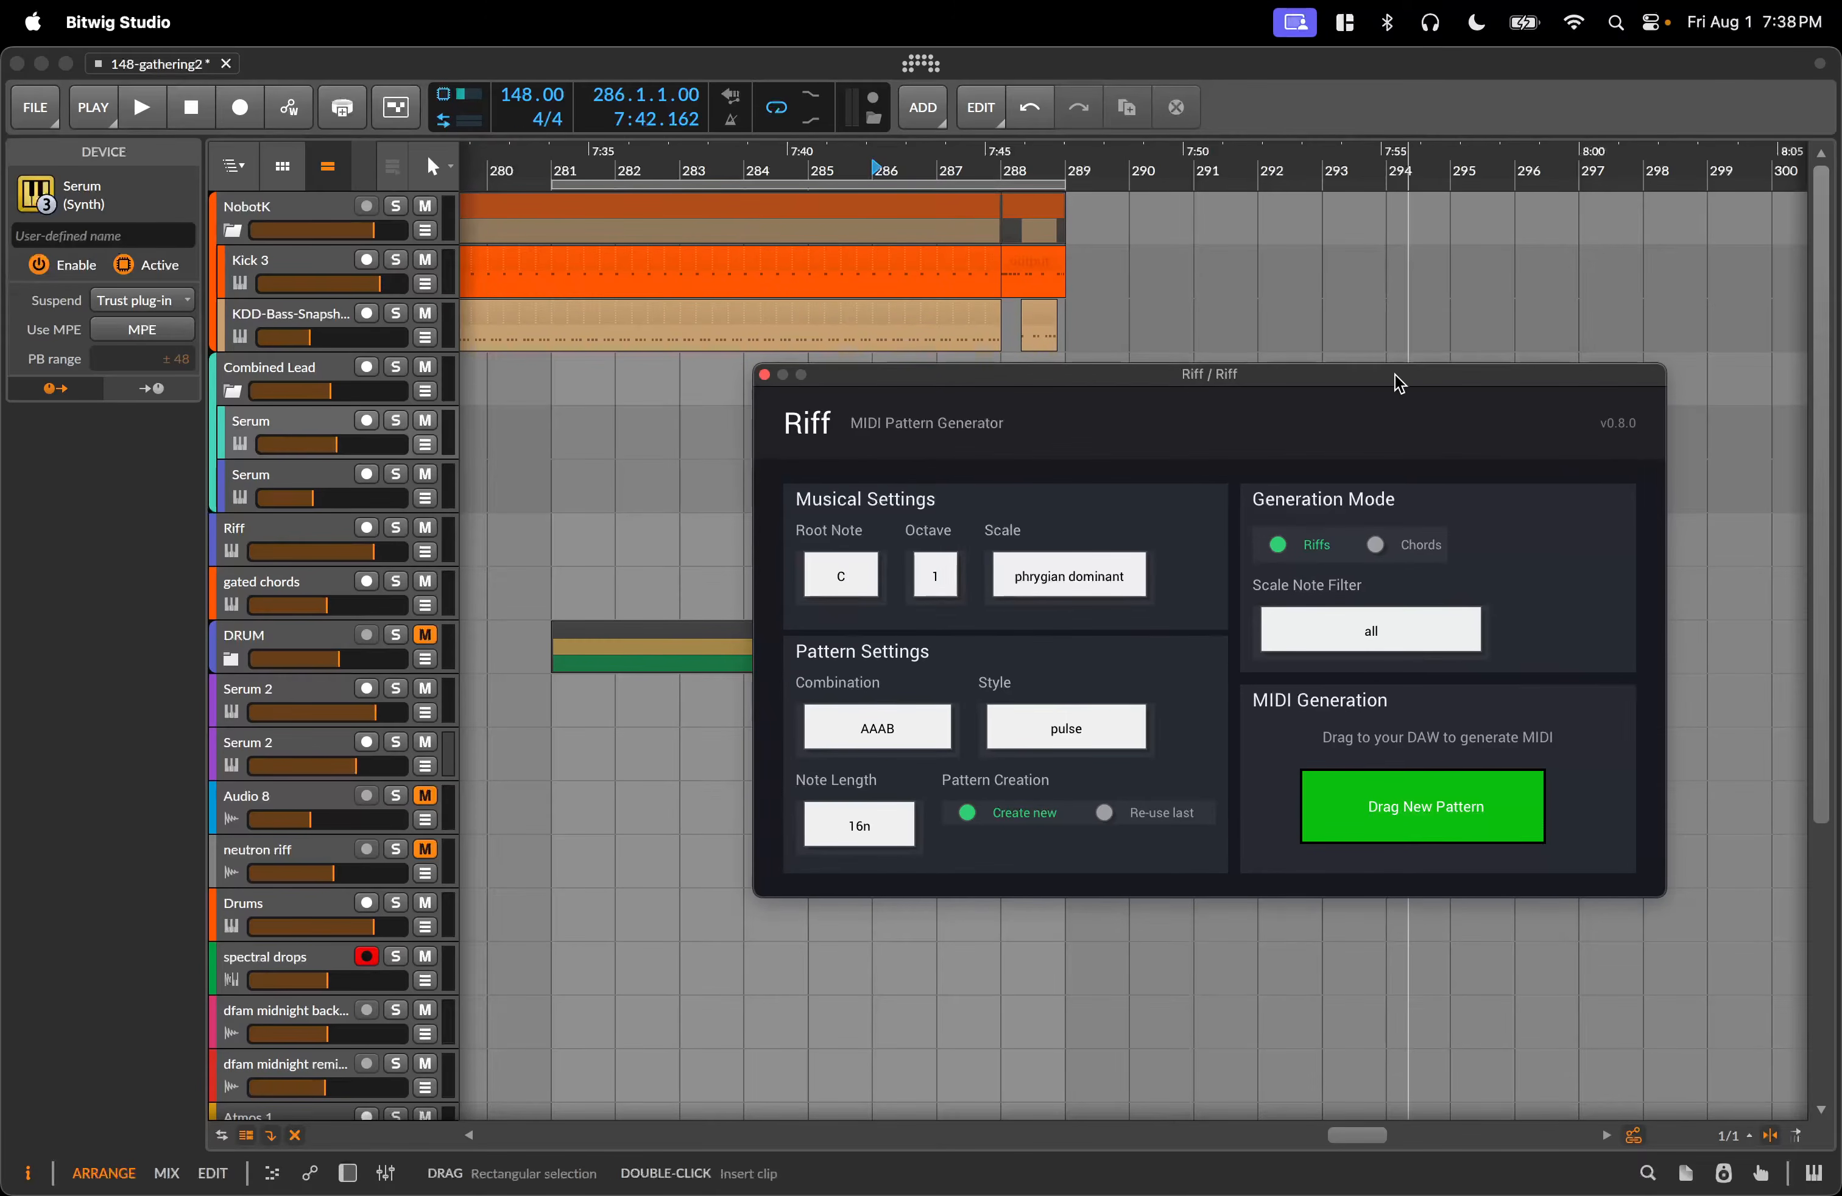
# Move the Riff plug-in window aside to uncover the arranger timeline around bars 281 to 289.
pyautogui.moveTo(1398, 378); pyautogui.dragTo(1618, 386)
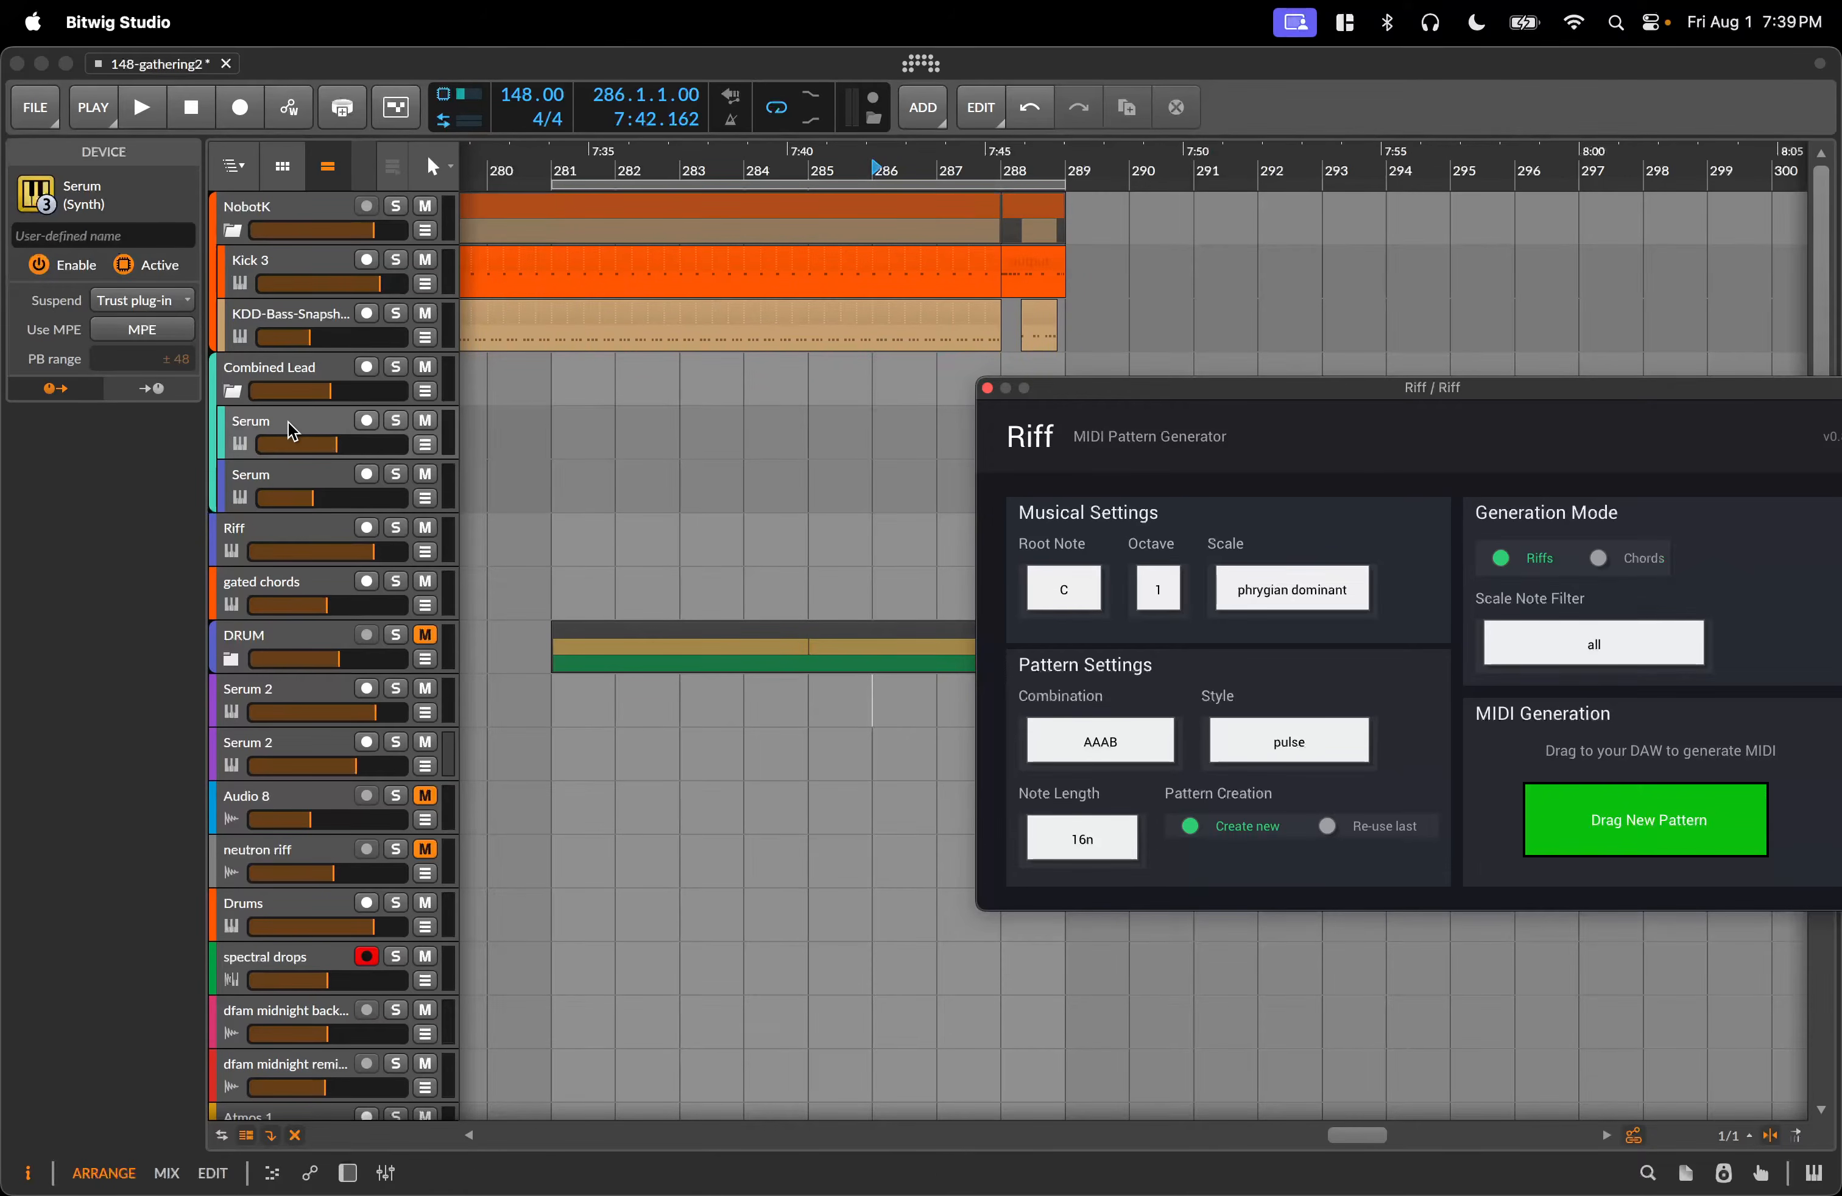
pyautogui.click(266, 418)
pyautogui.moveTo(547, 441); pyautogui.dragTo(613, 440)
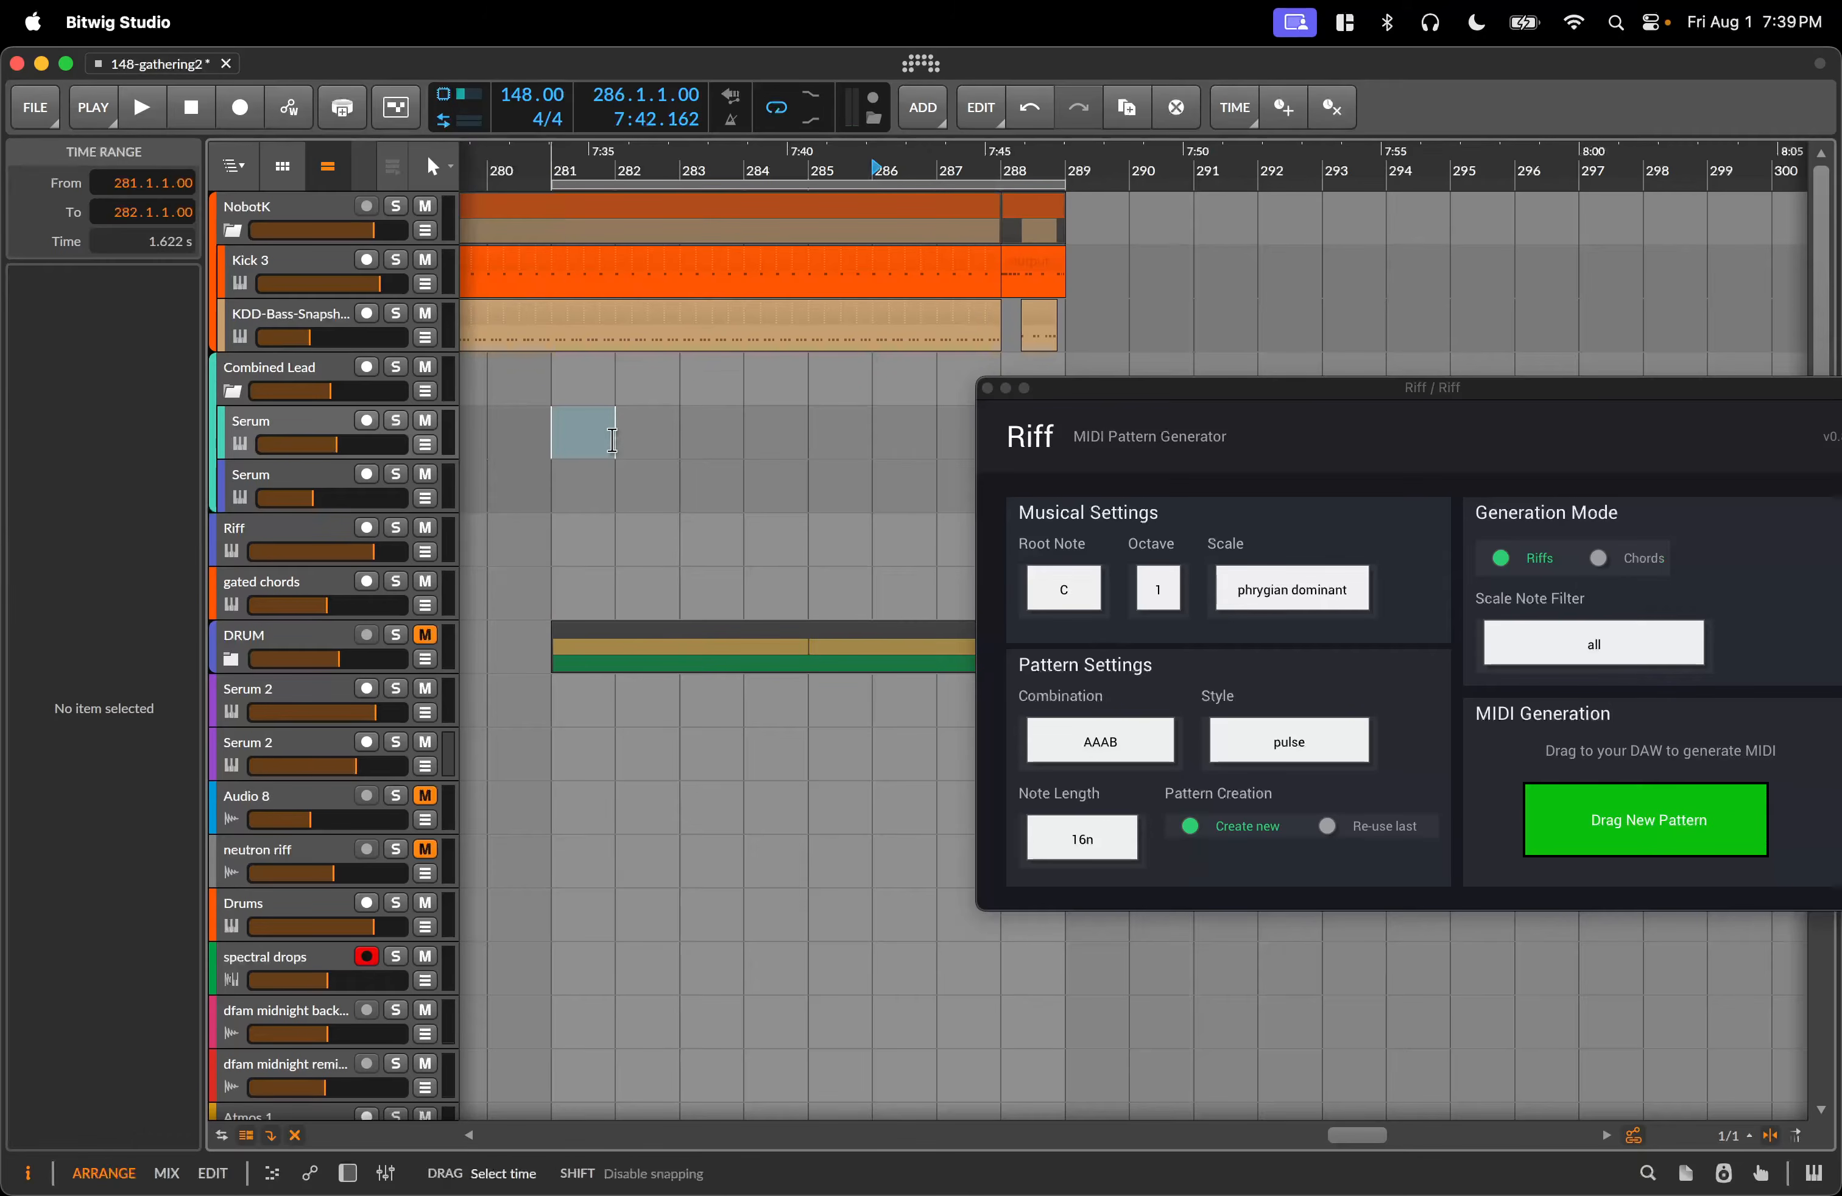
pyautogui.click(721, 538)
pyautogui.moveTo(1242, 389); pyautogui.dragTo(1504, 408)
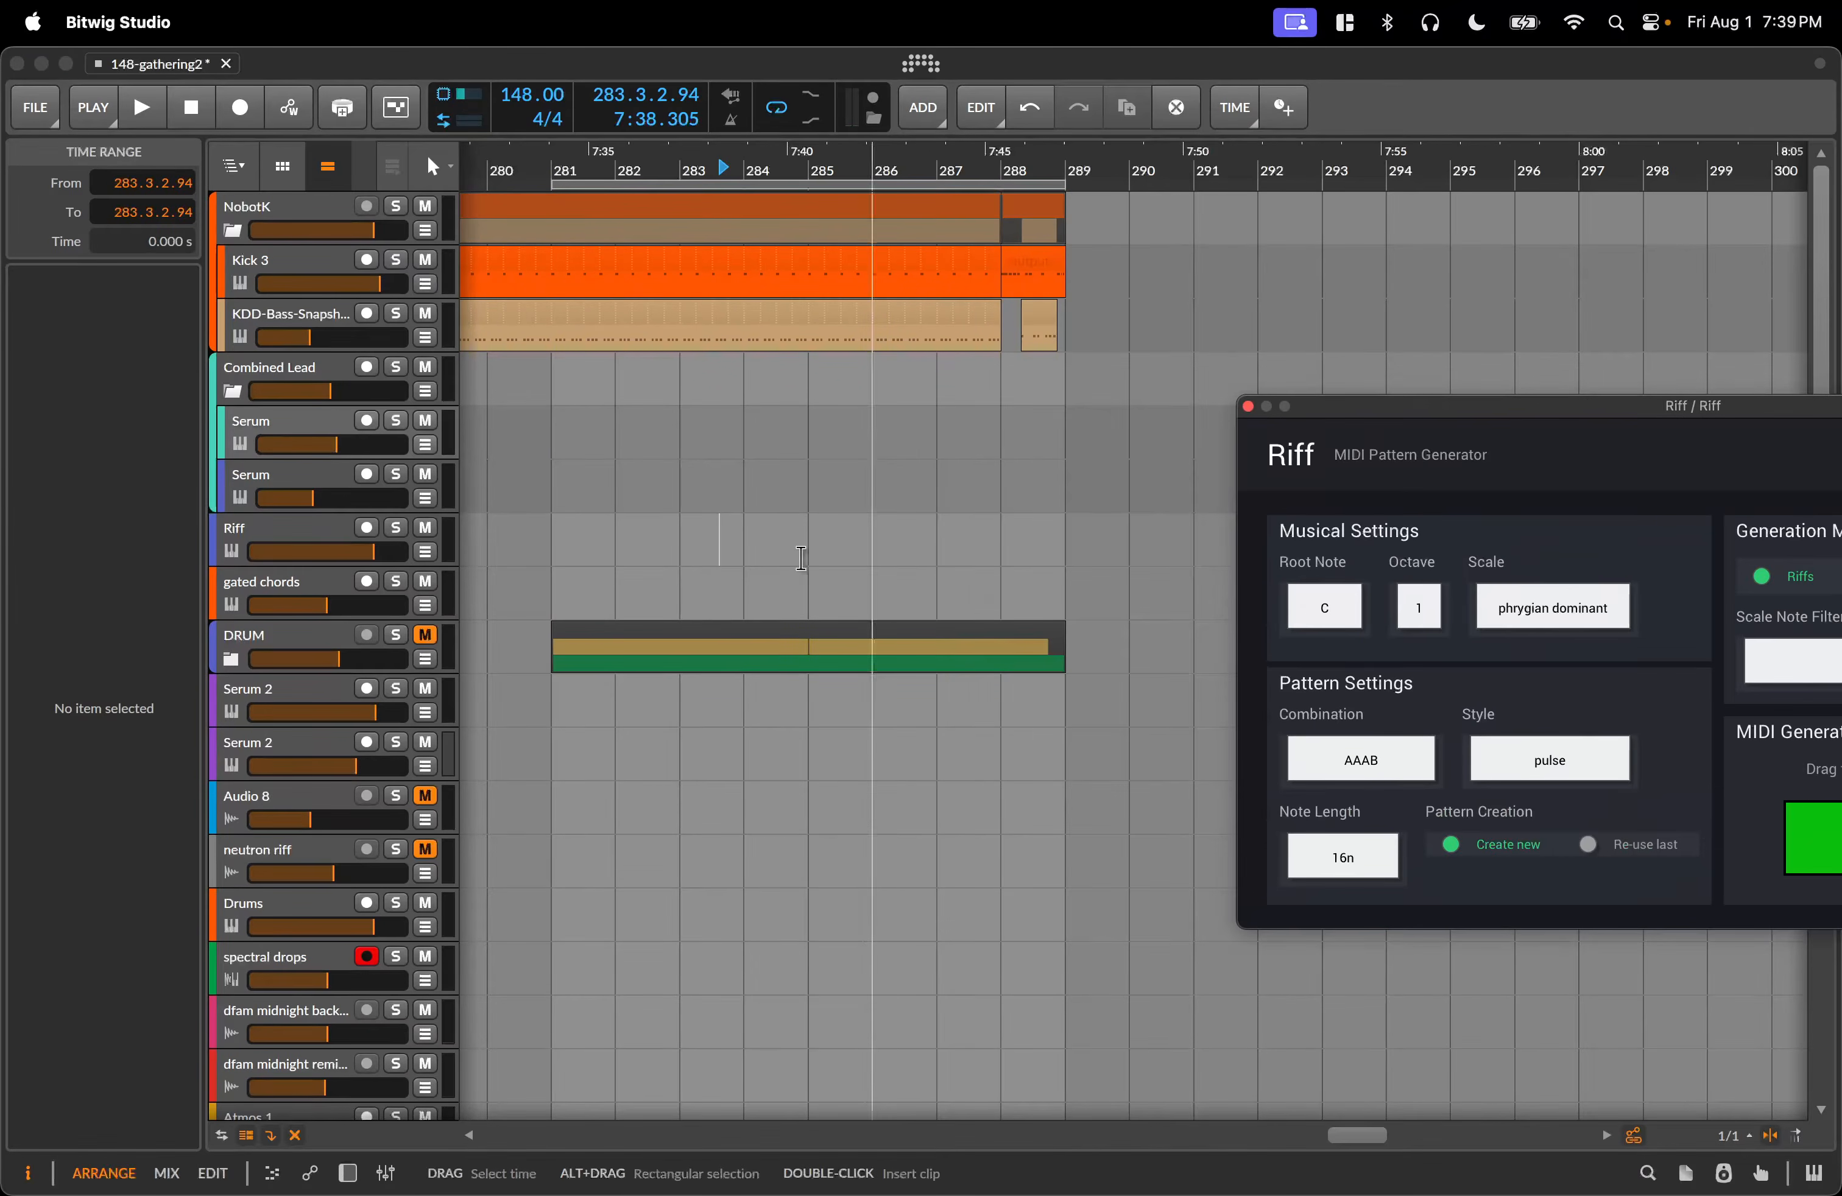
# Play the arrangement from bar 281 to hear the existing kick and bass, and stop playback.
pyautogui.click(551, 435)
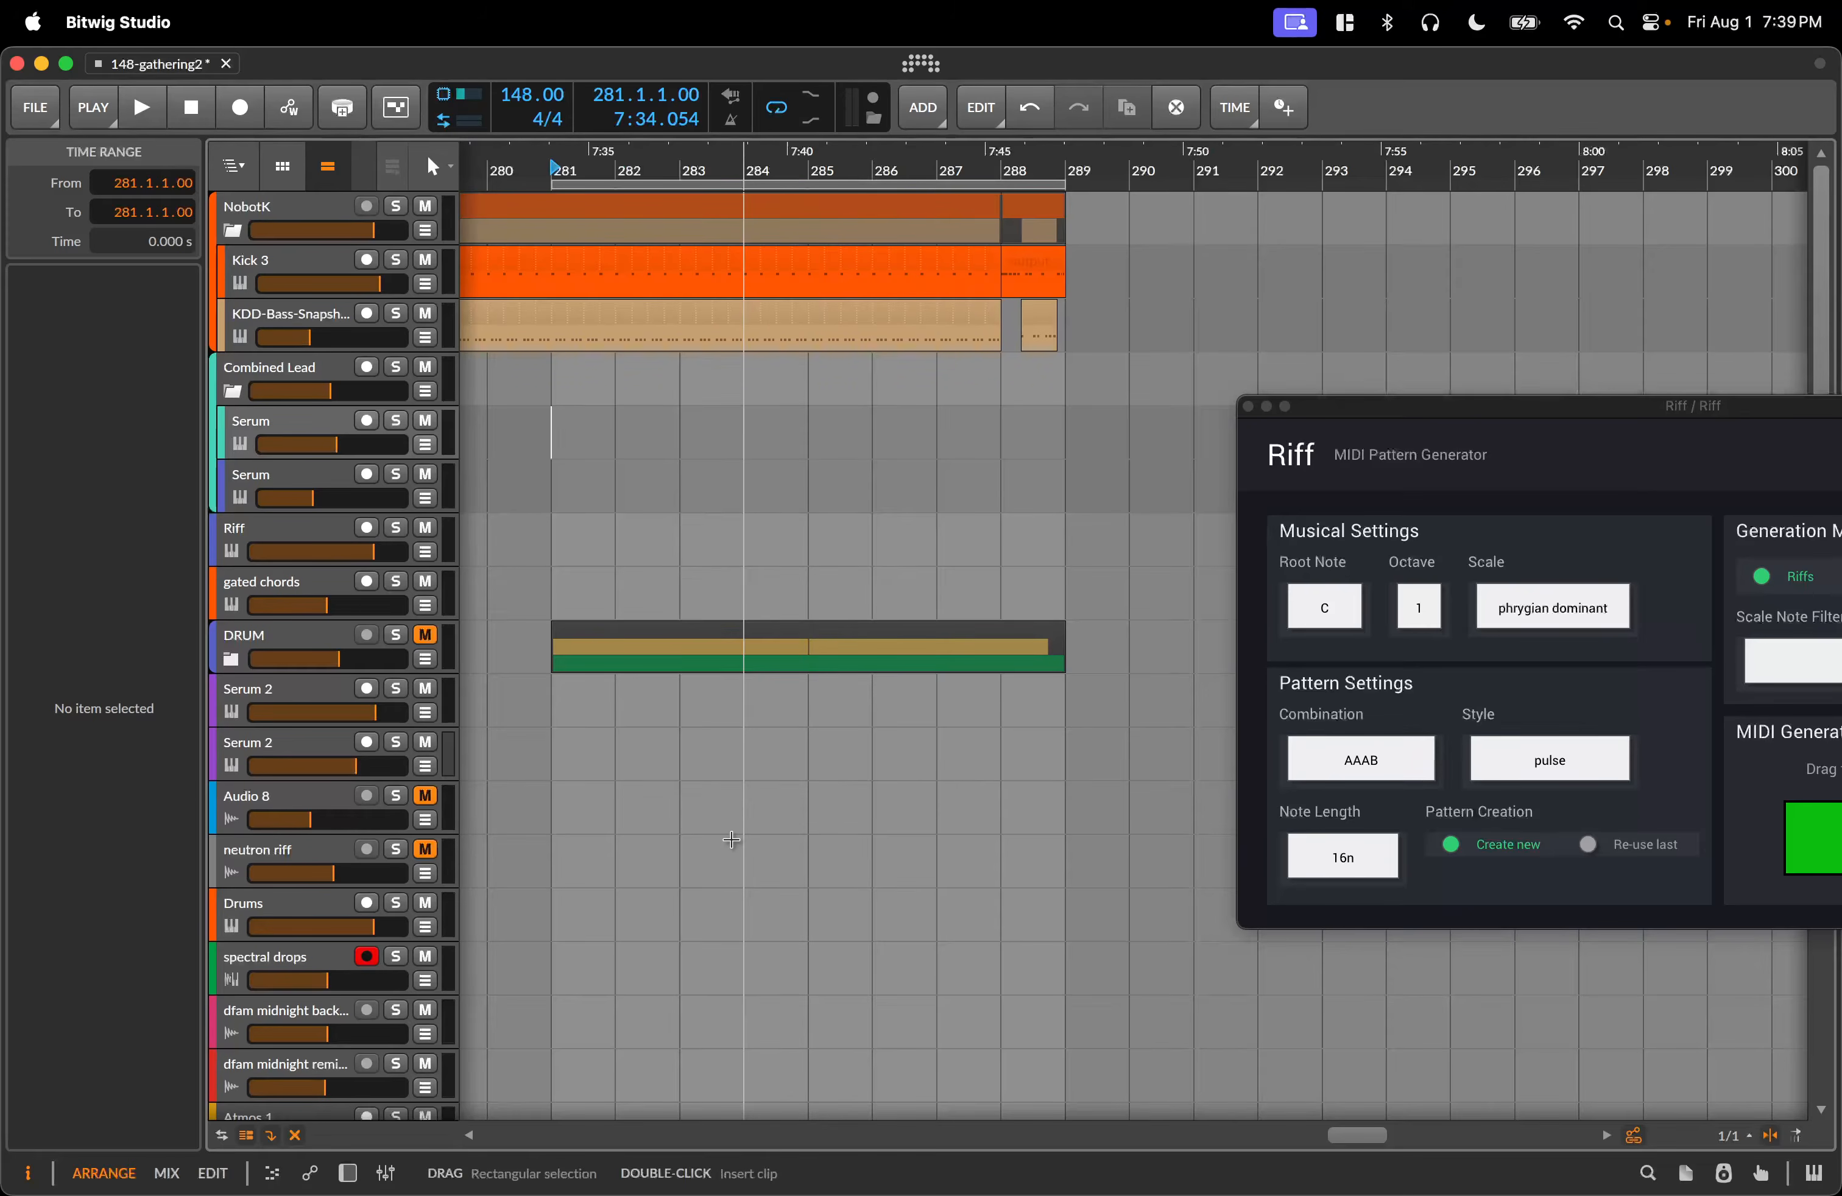
pyautogui.press('space')
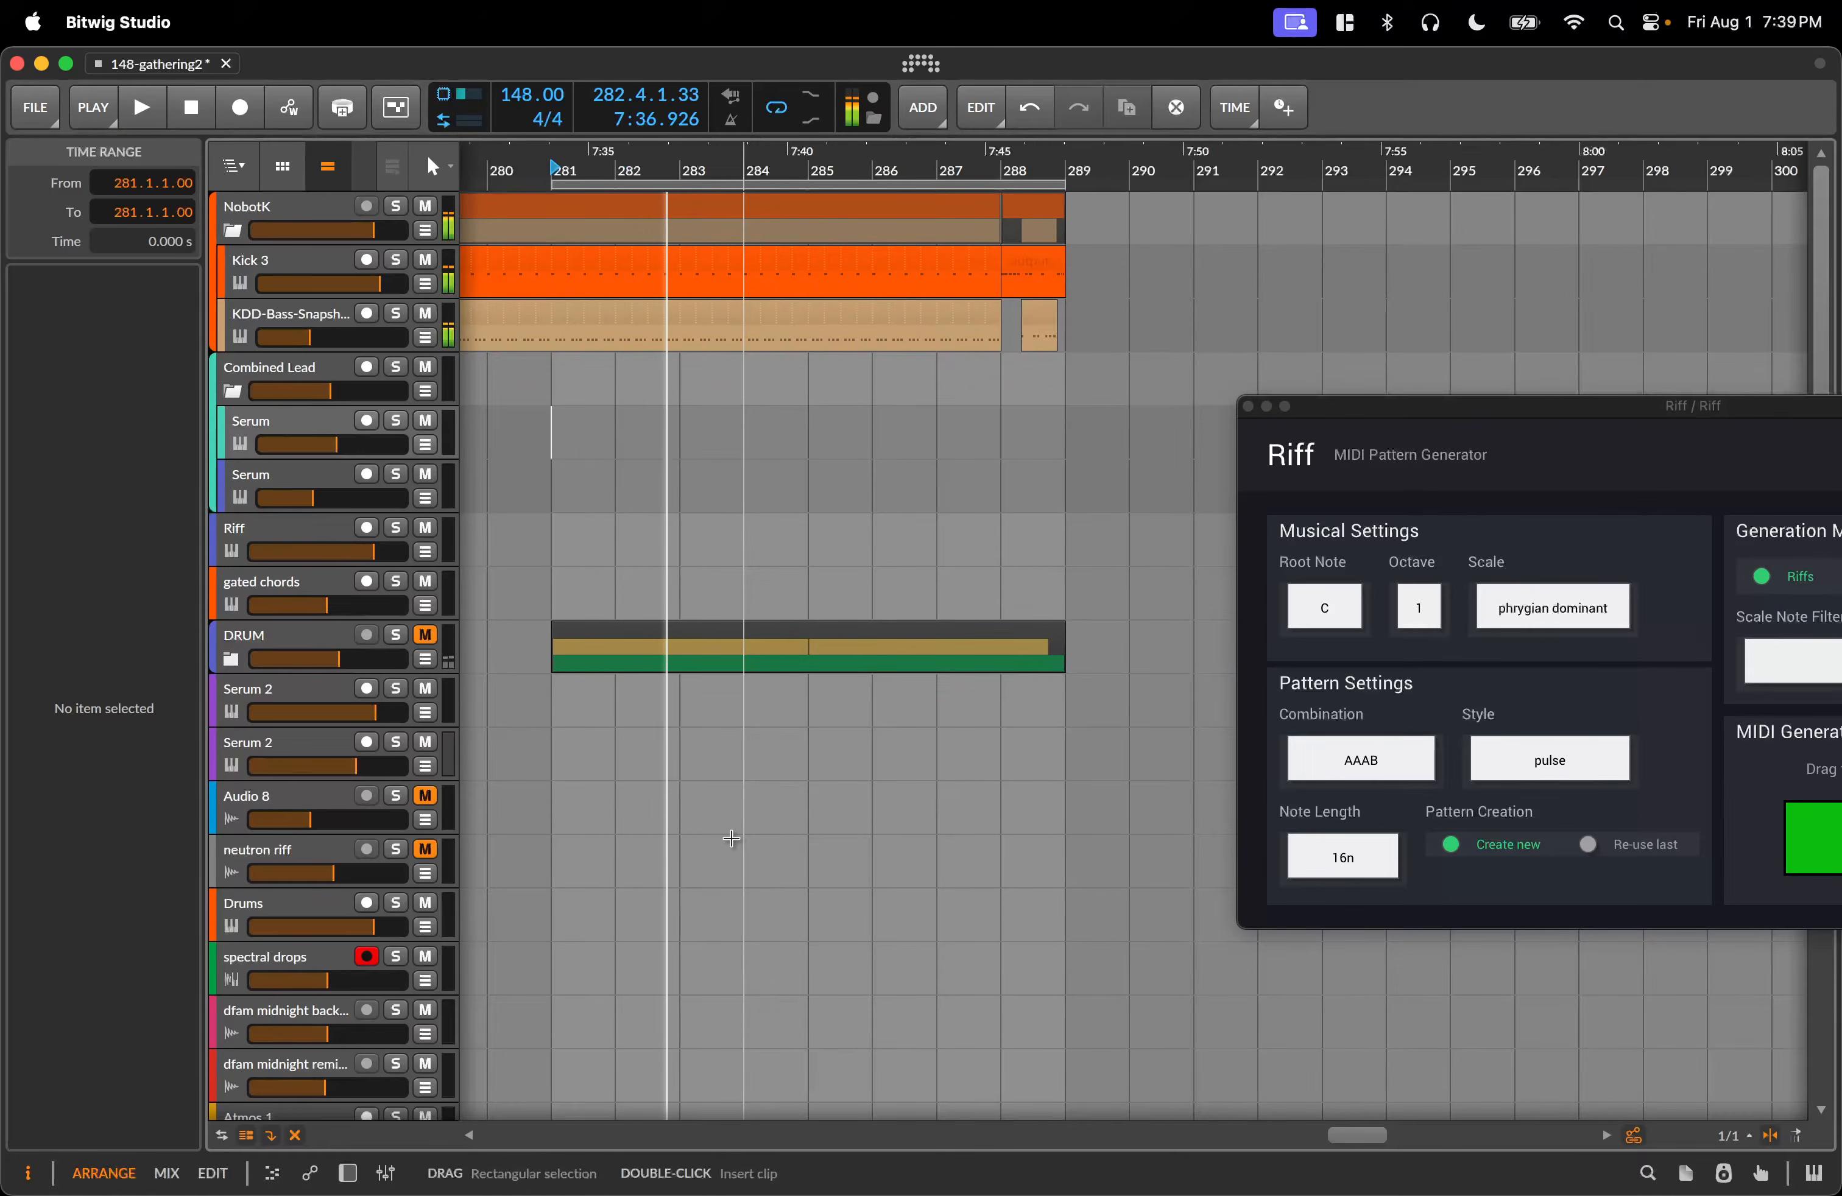
pyautogui.press('space')
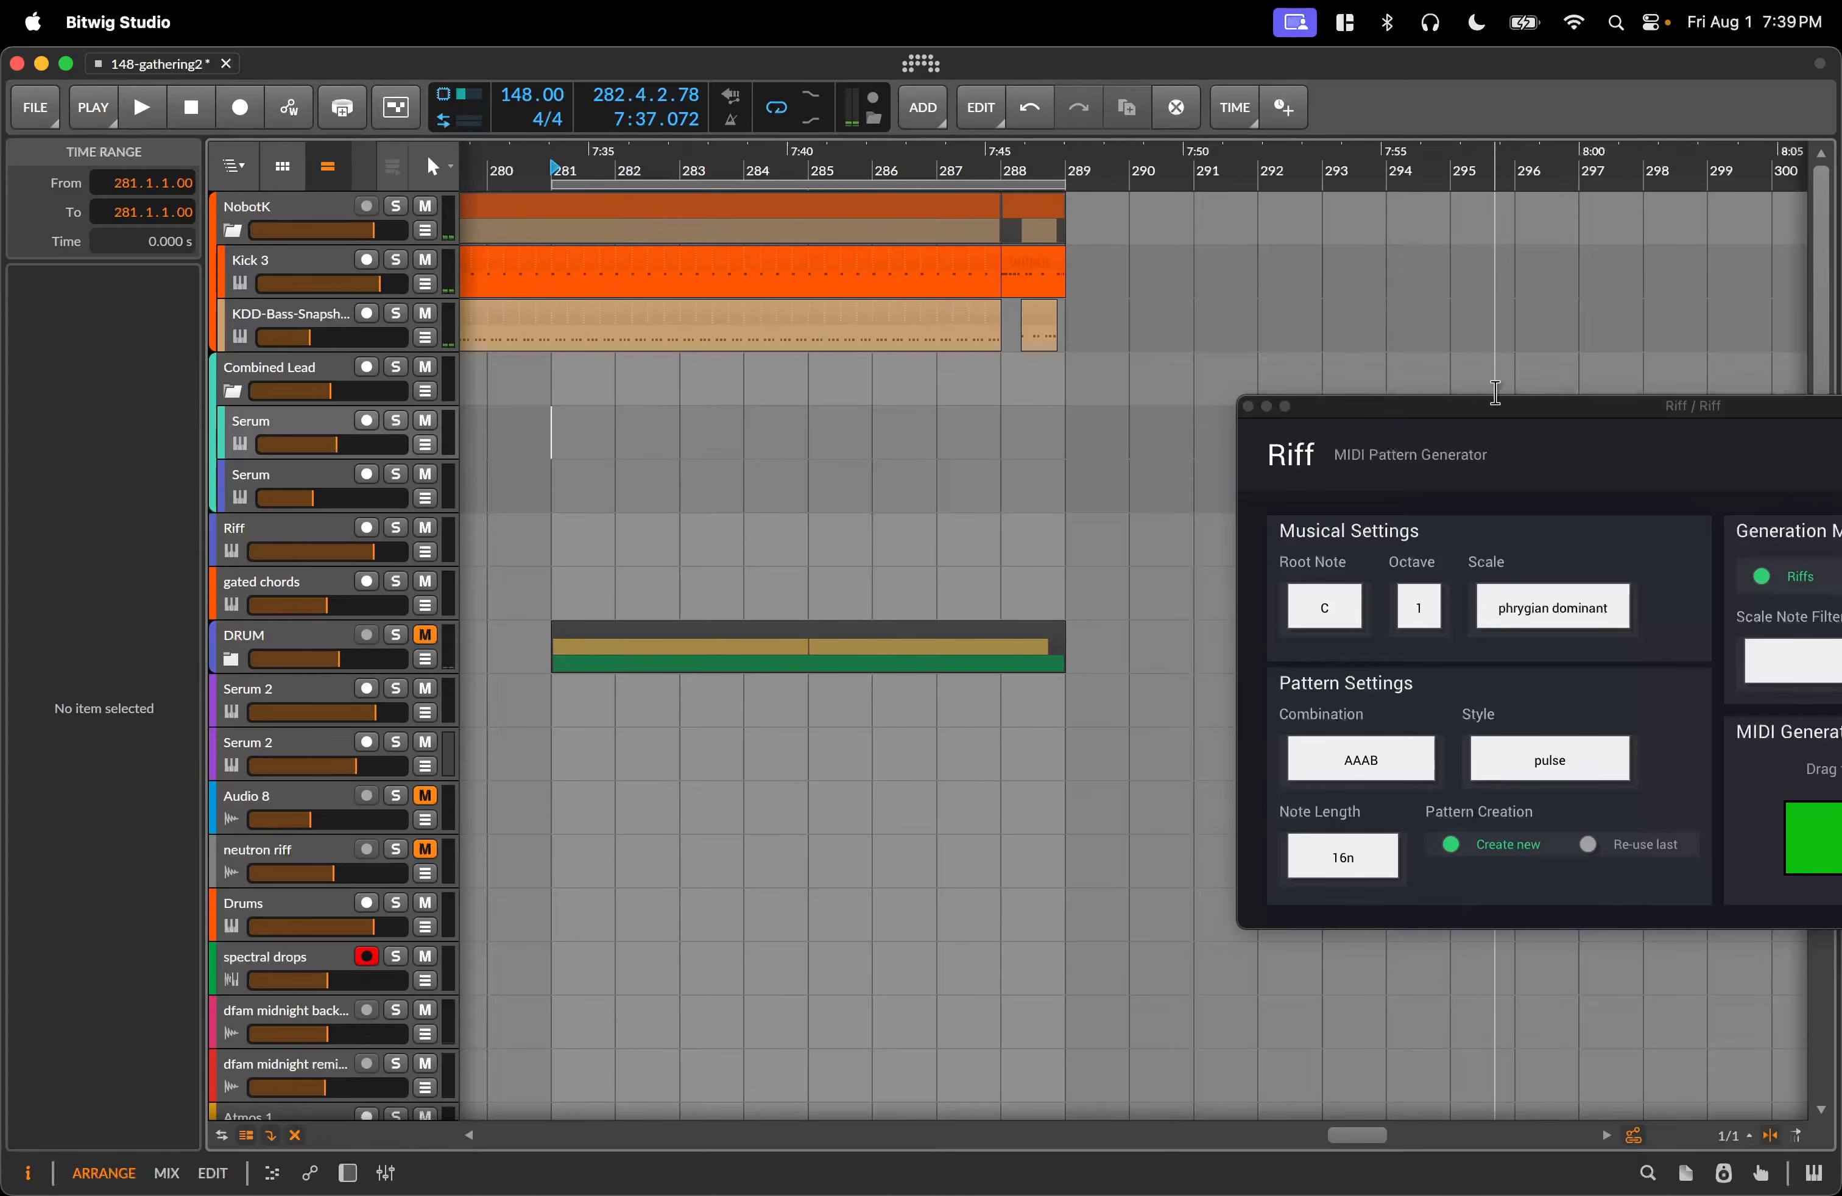
# Create a one-bar clip at bar 281 on the first Serum track of Combined Lead and open its notes for editing.
pyautogui.moveTo(1489, 411); pyautogui.dragTo(1385, 381)
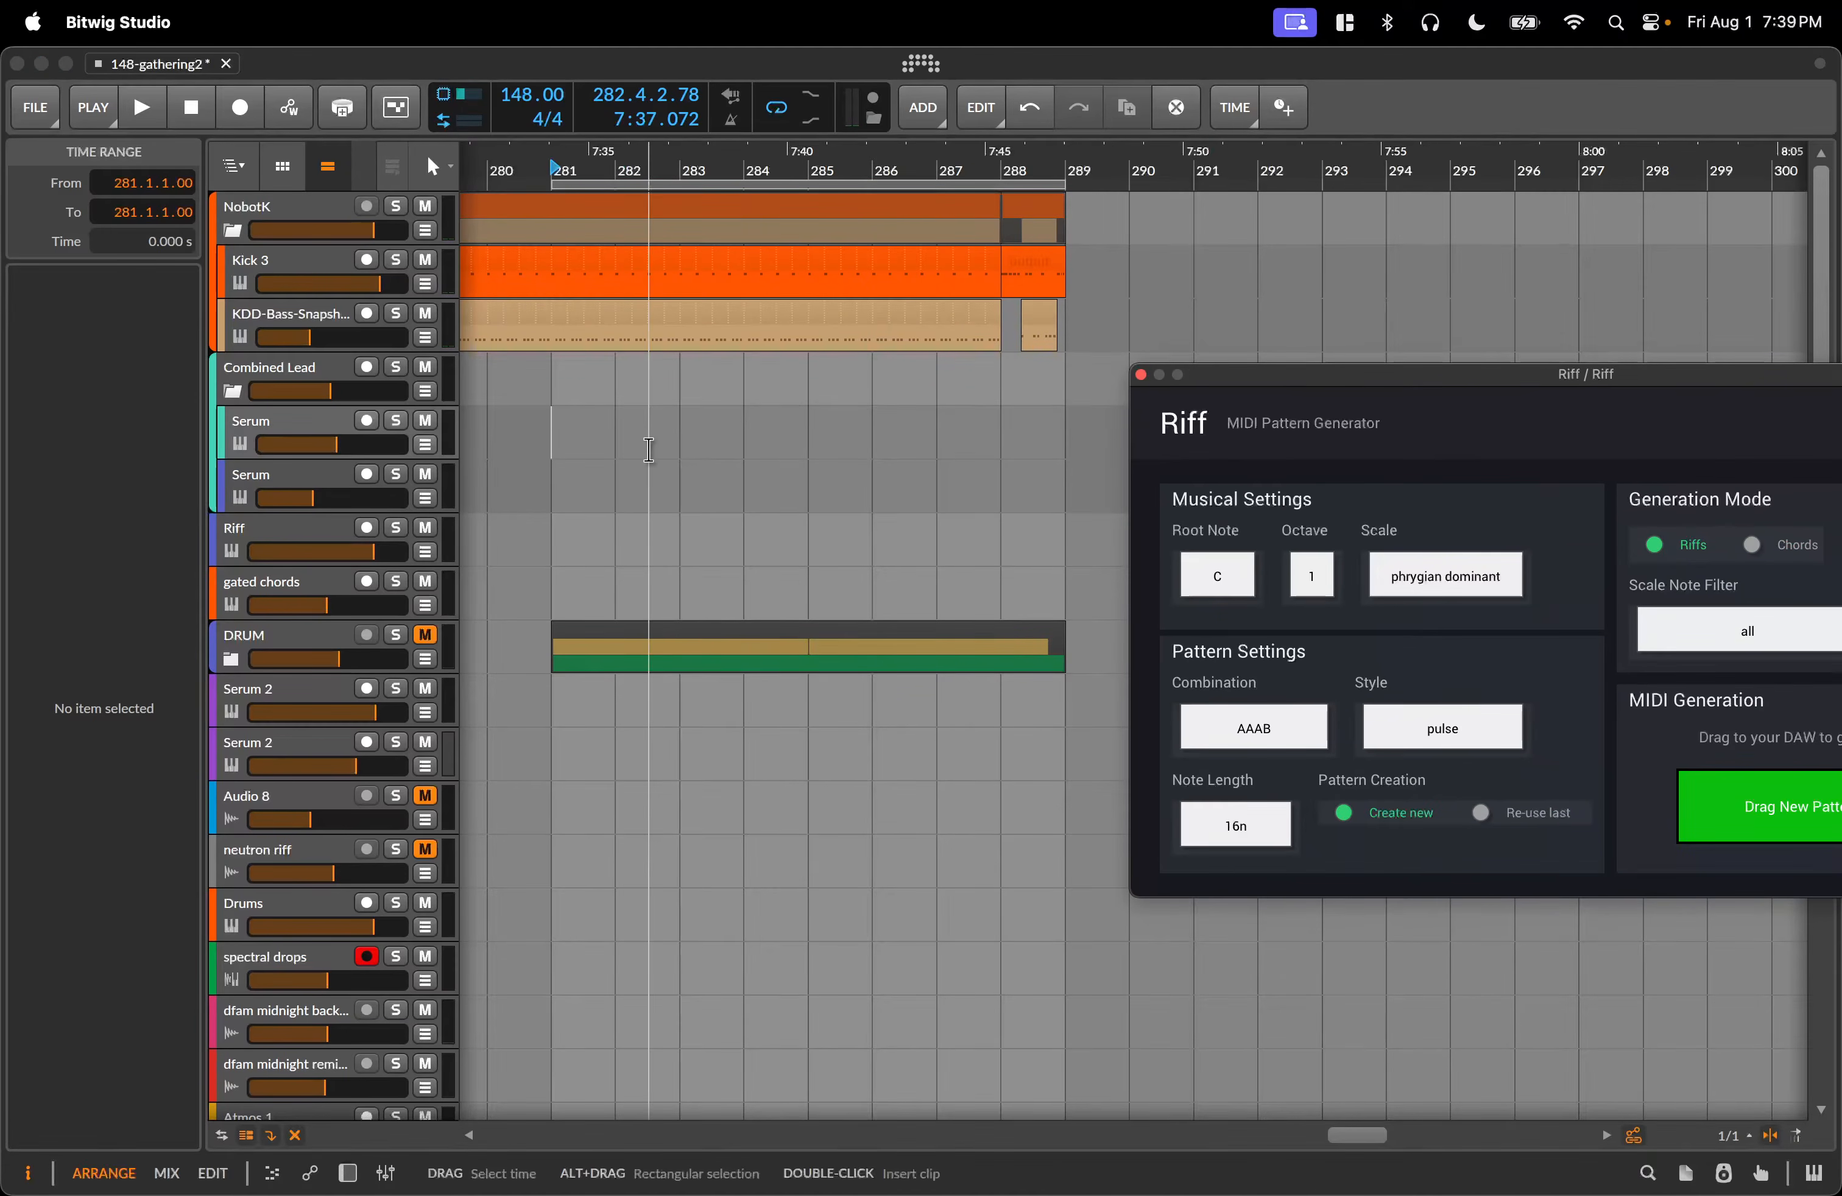
pyautogui.moveTo(616, 433); pyautogui.dragTo(549, 440)
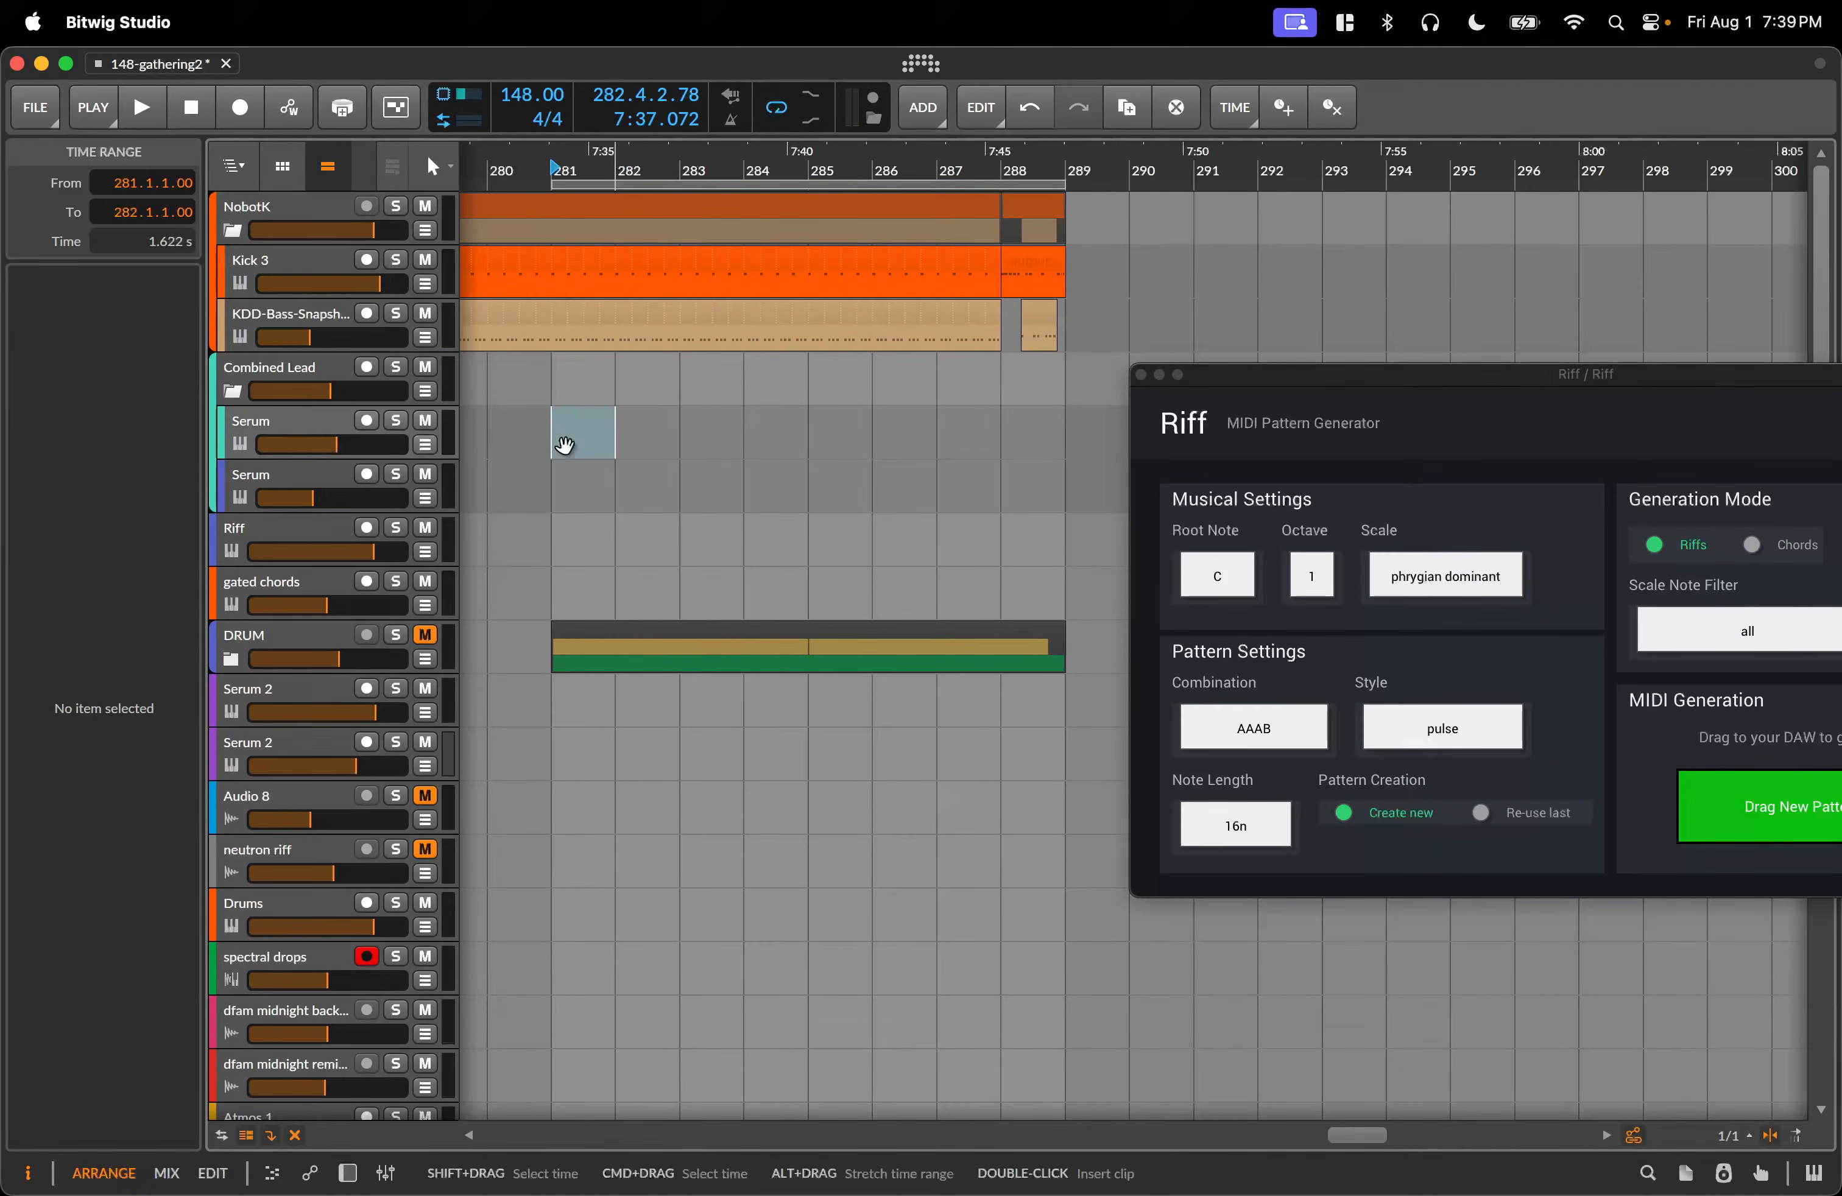
pyautogui.doubleClick(564, 444)
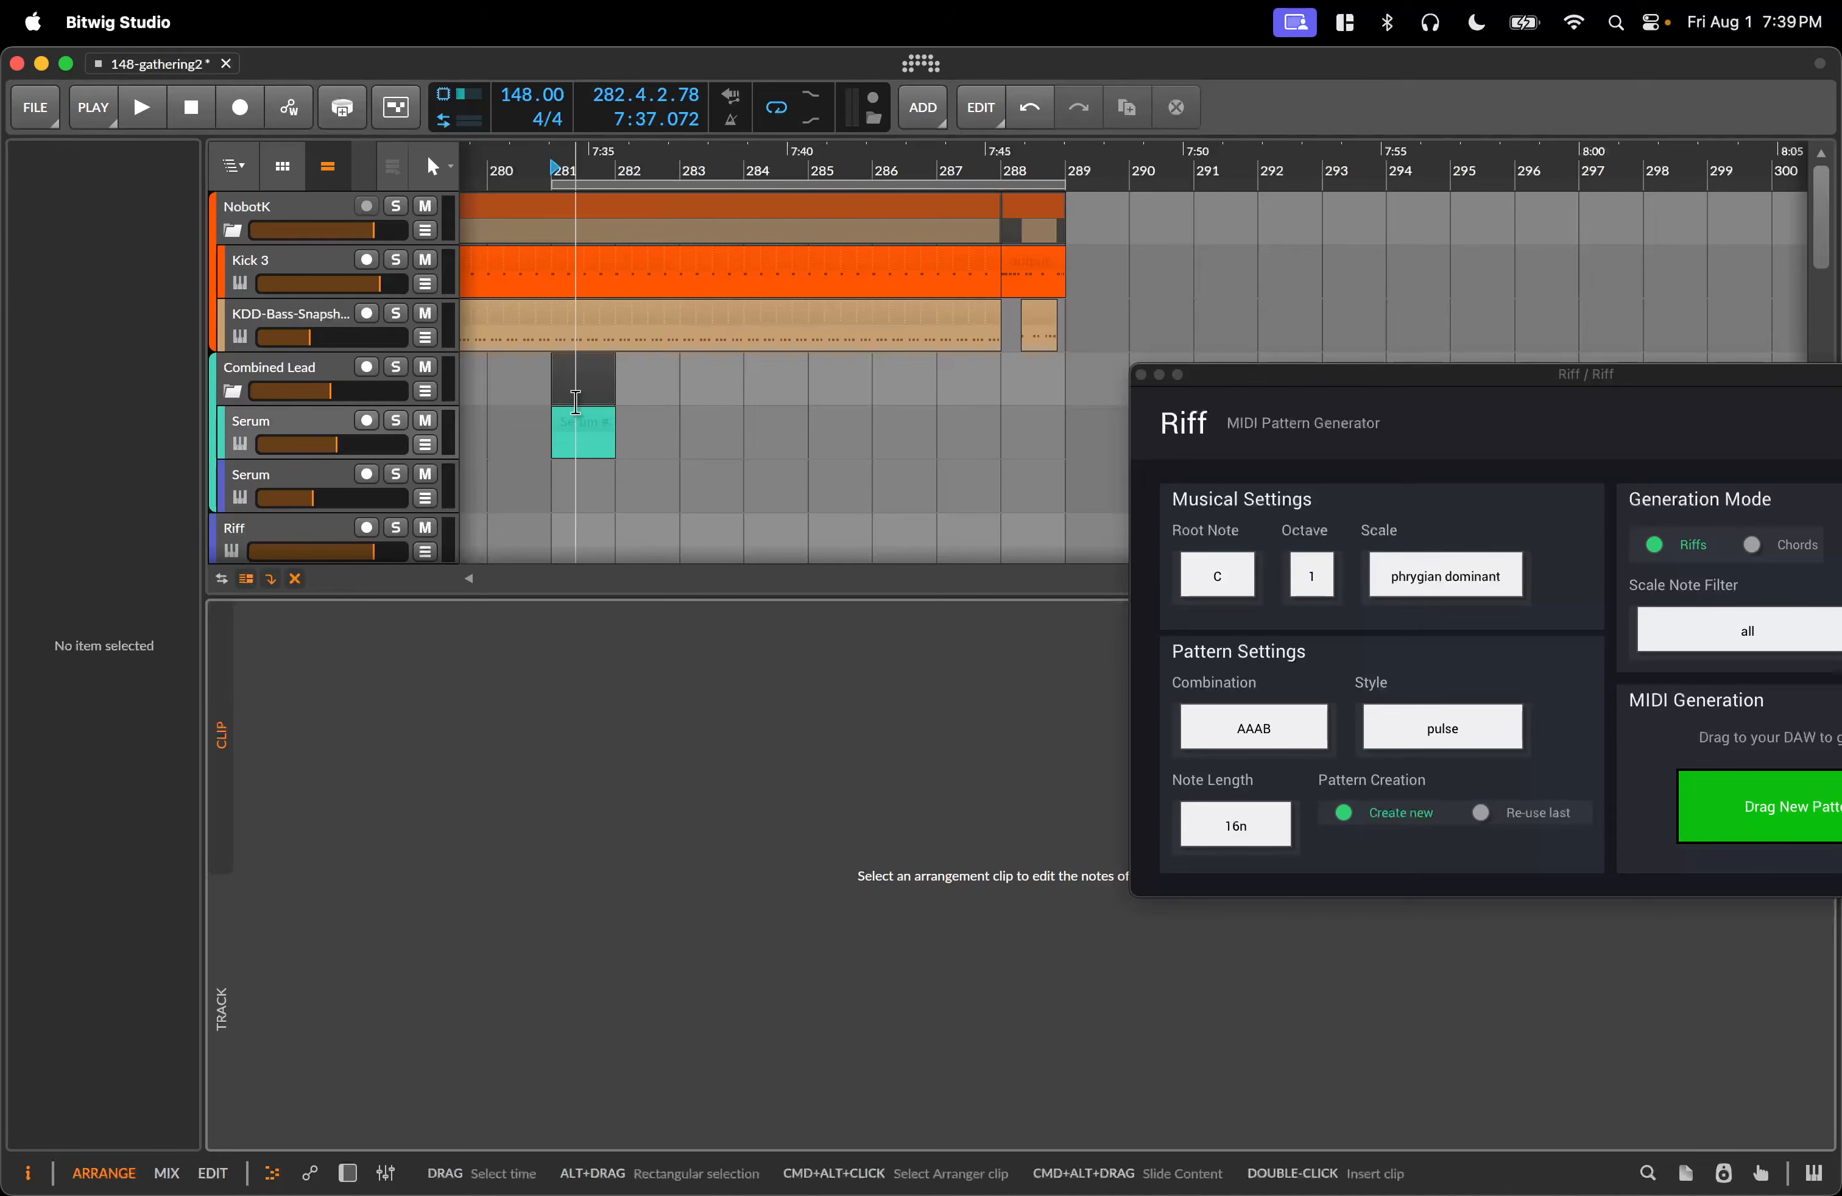
pyautogui.click(580, 416)
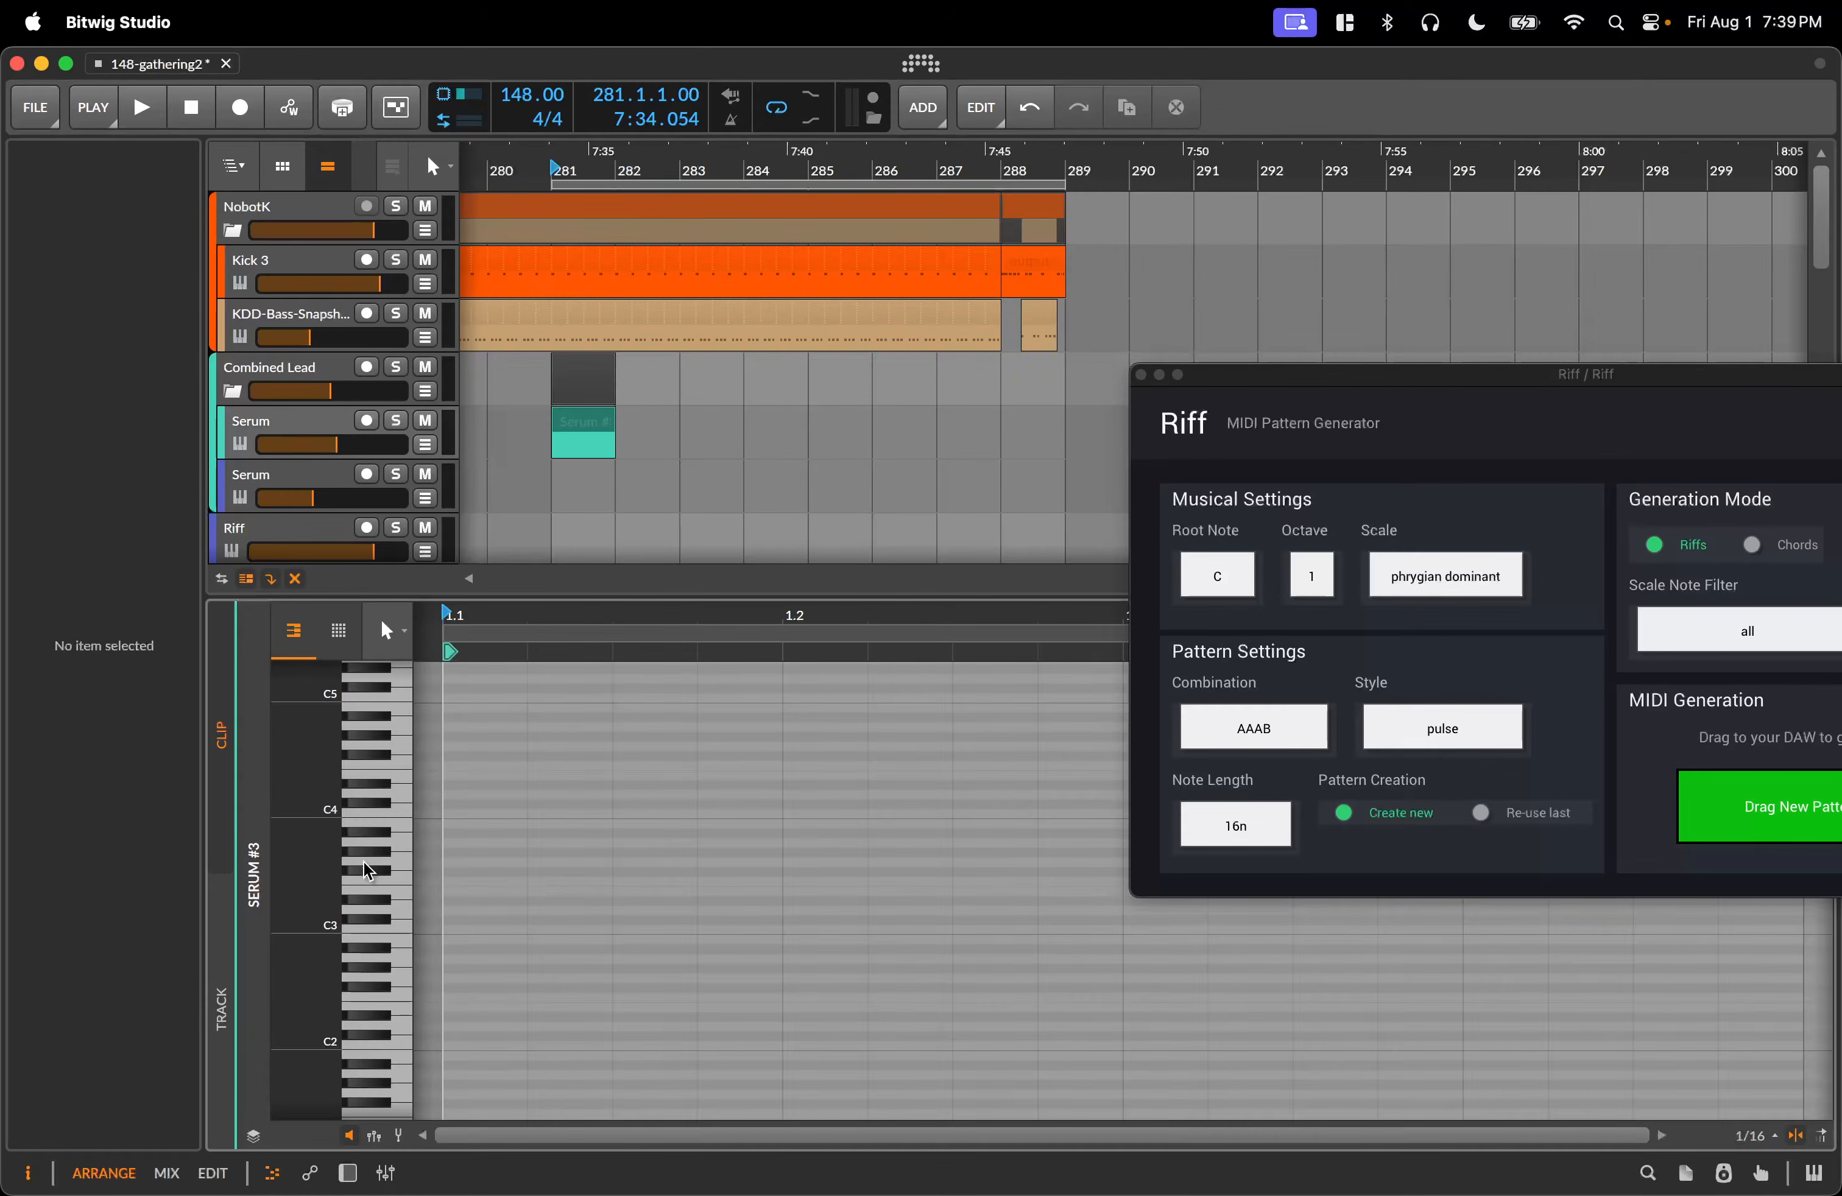
# Audition the Serum sound on progressively lower keys of the piano roll, from C3 down to the C0 octave.
pyautogui.click(391, 919)
pyautogui.click(399, 968)
pyautogui.click(405, 1030)
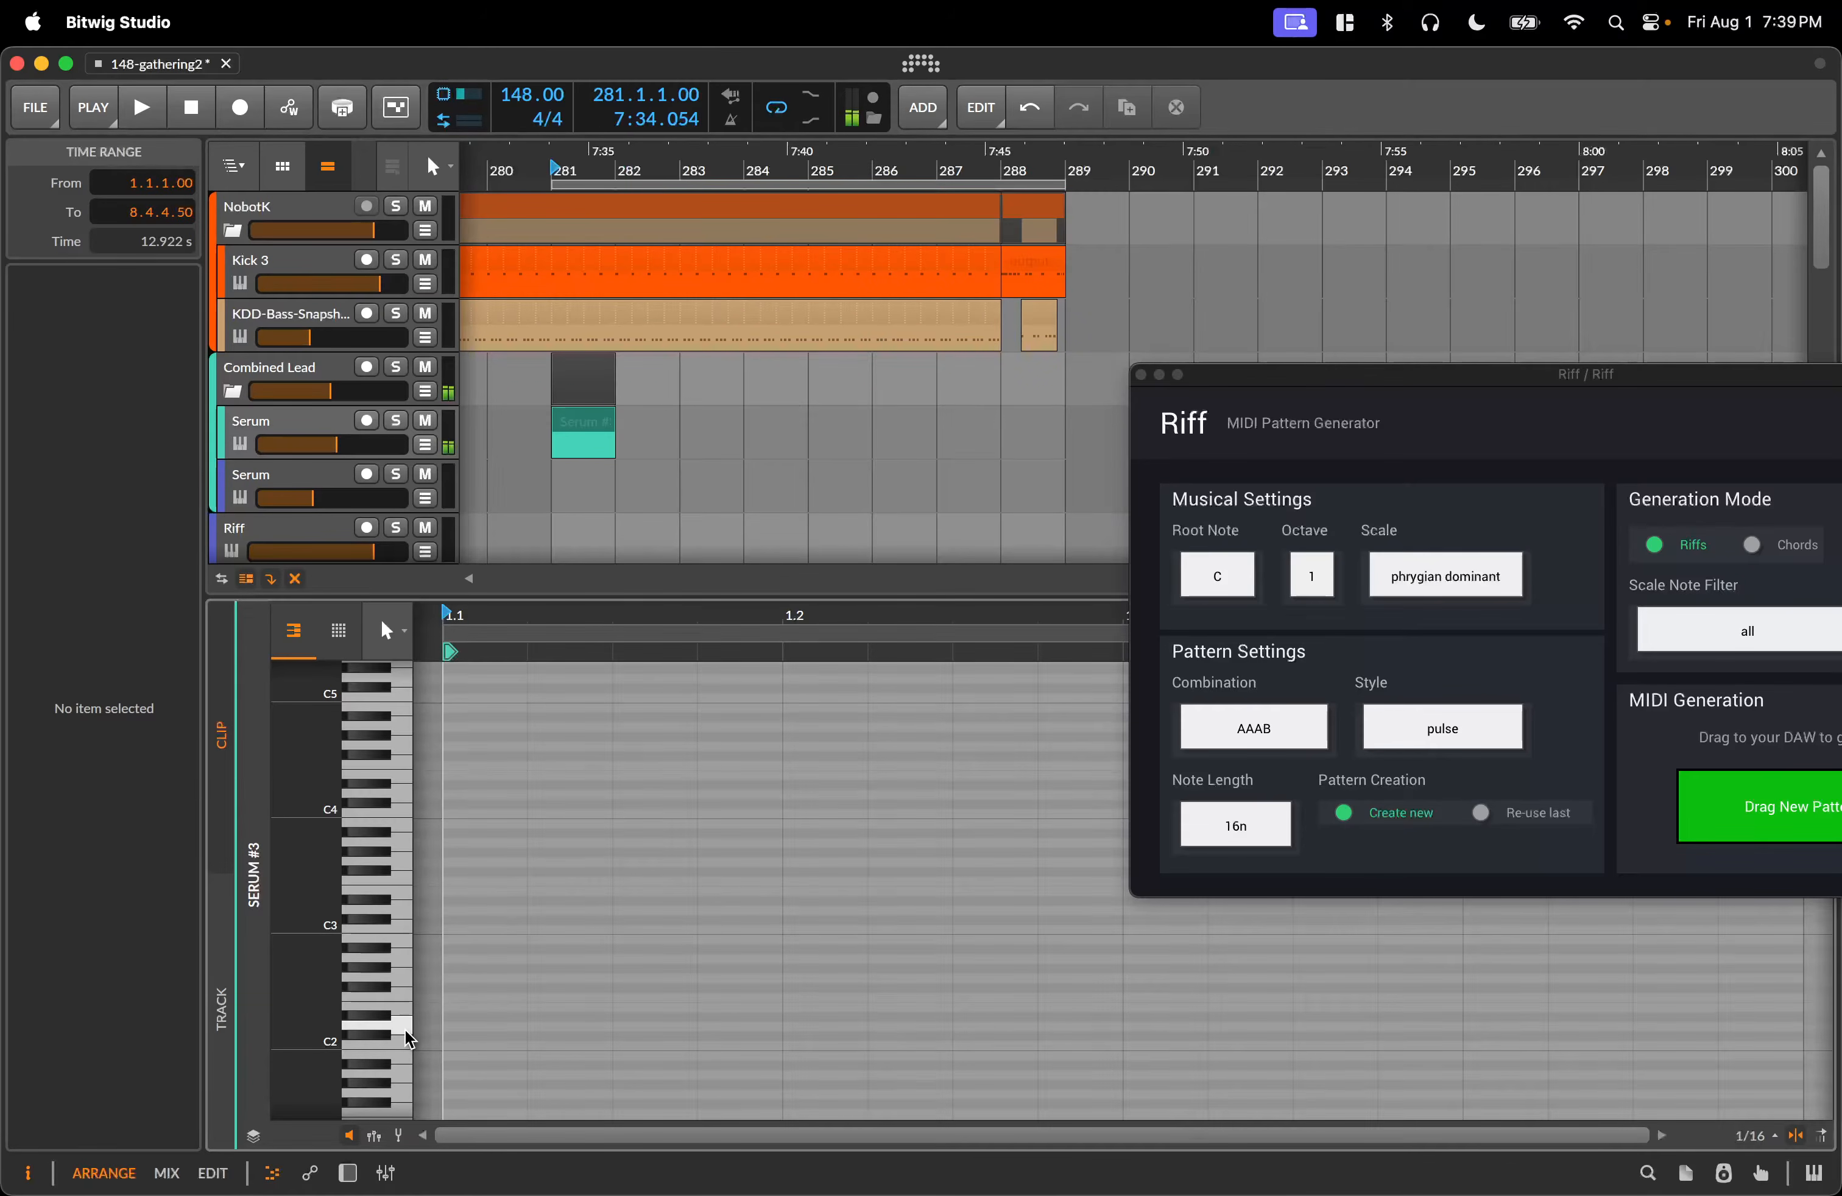
pyautogui.scroll(-2, 410, 1039)
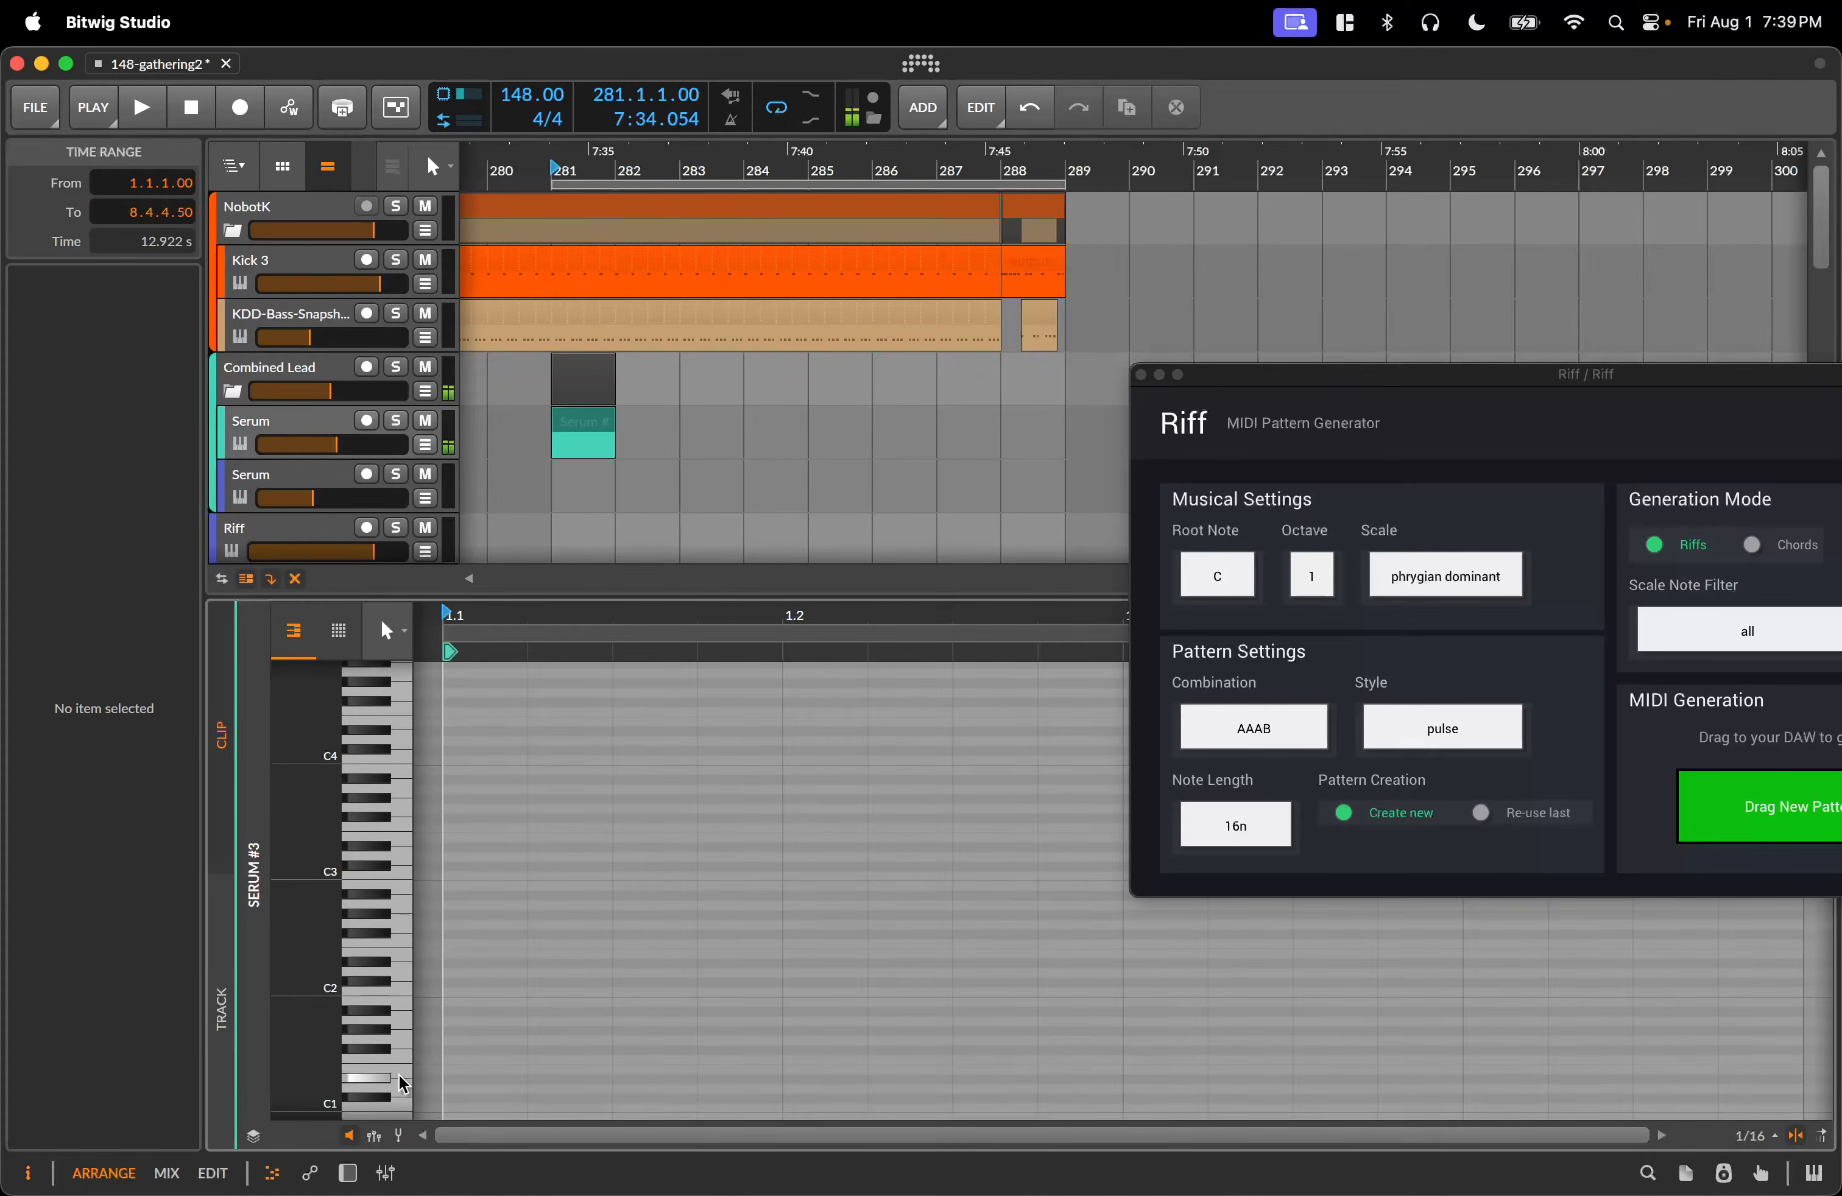
pyautogui.scroll(-4, 404, 1084)
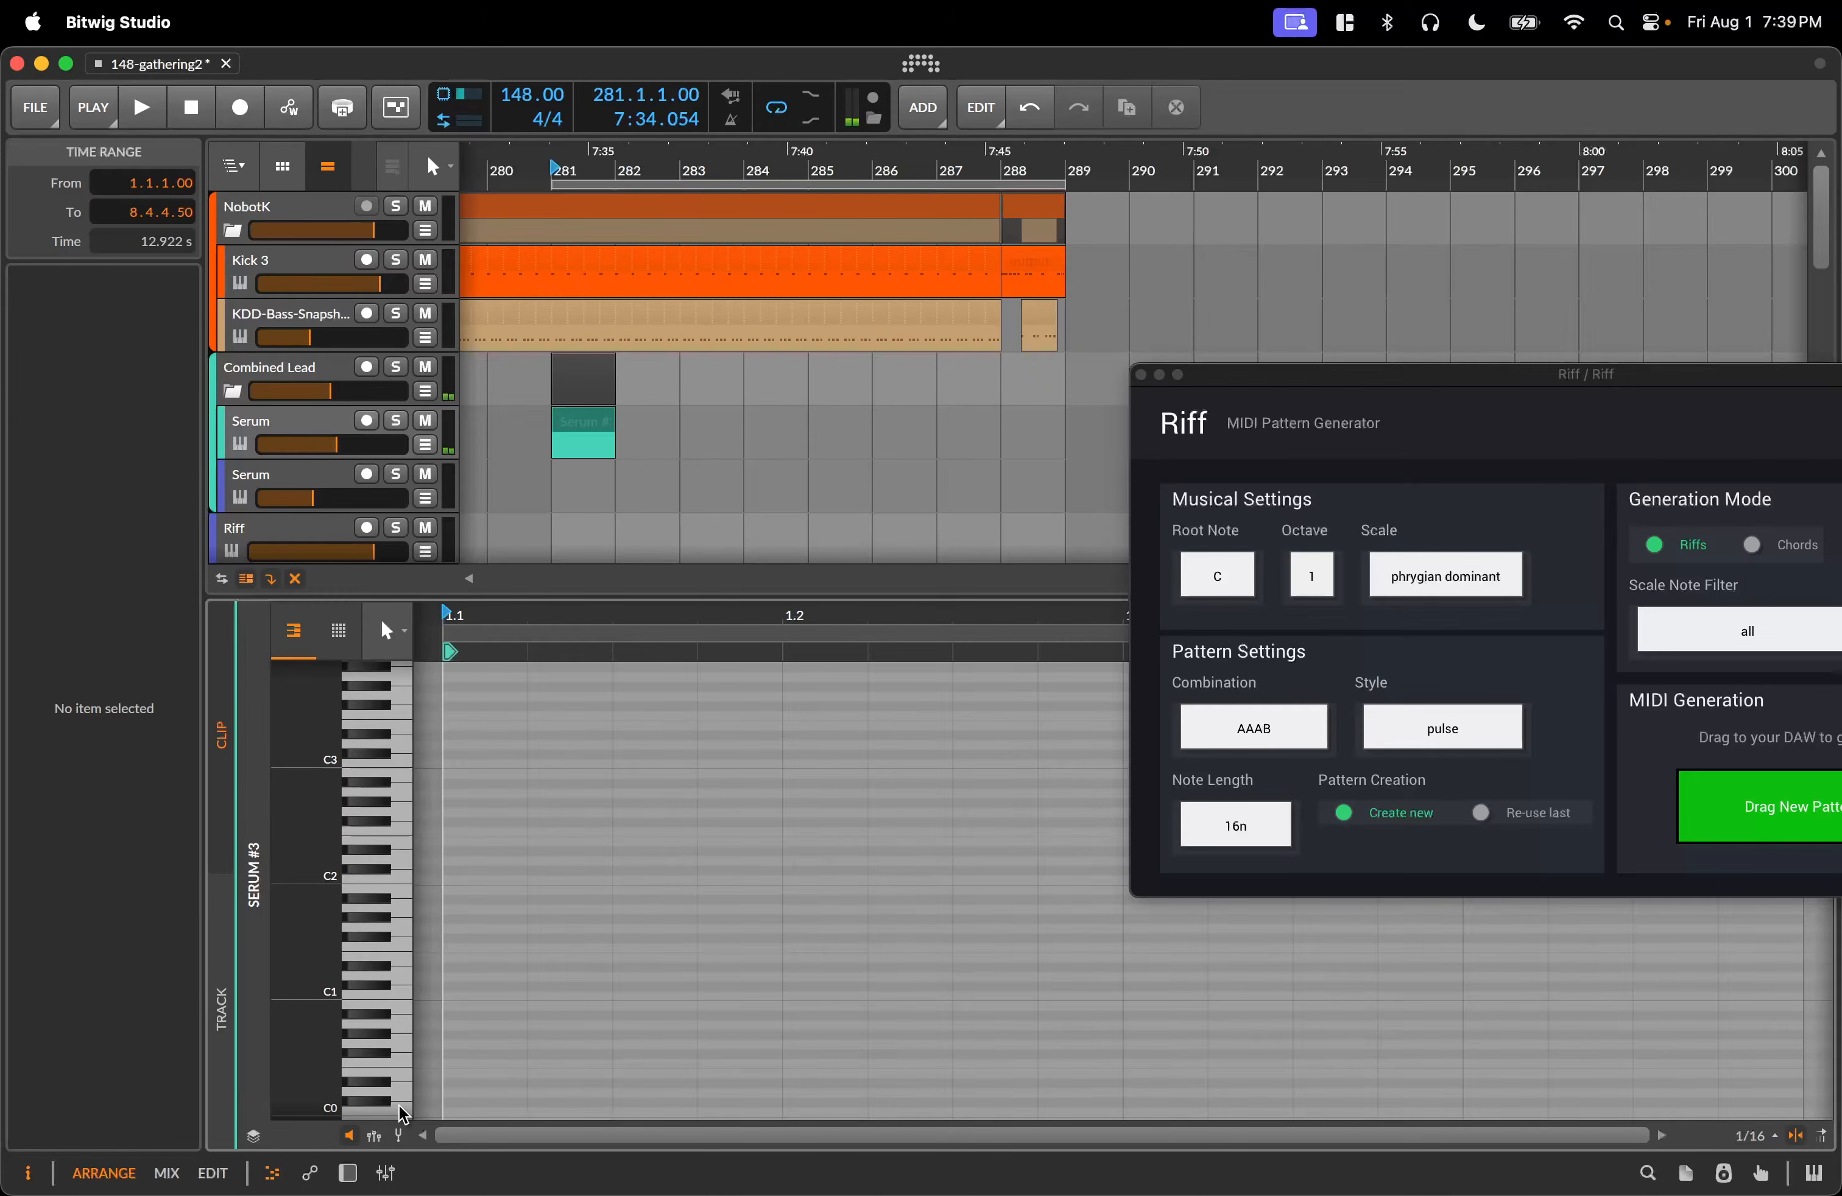
pyautogui.scroll(-1, 403, 1115)
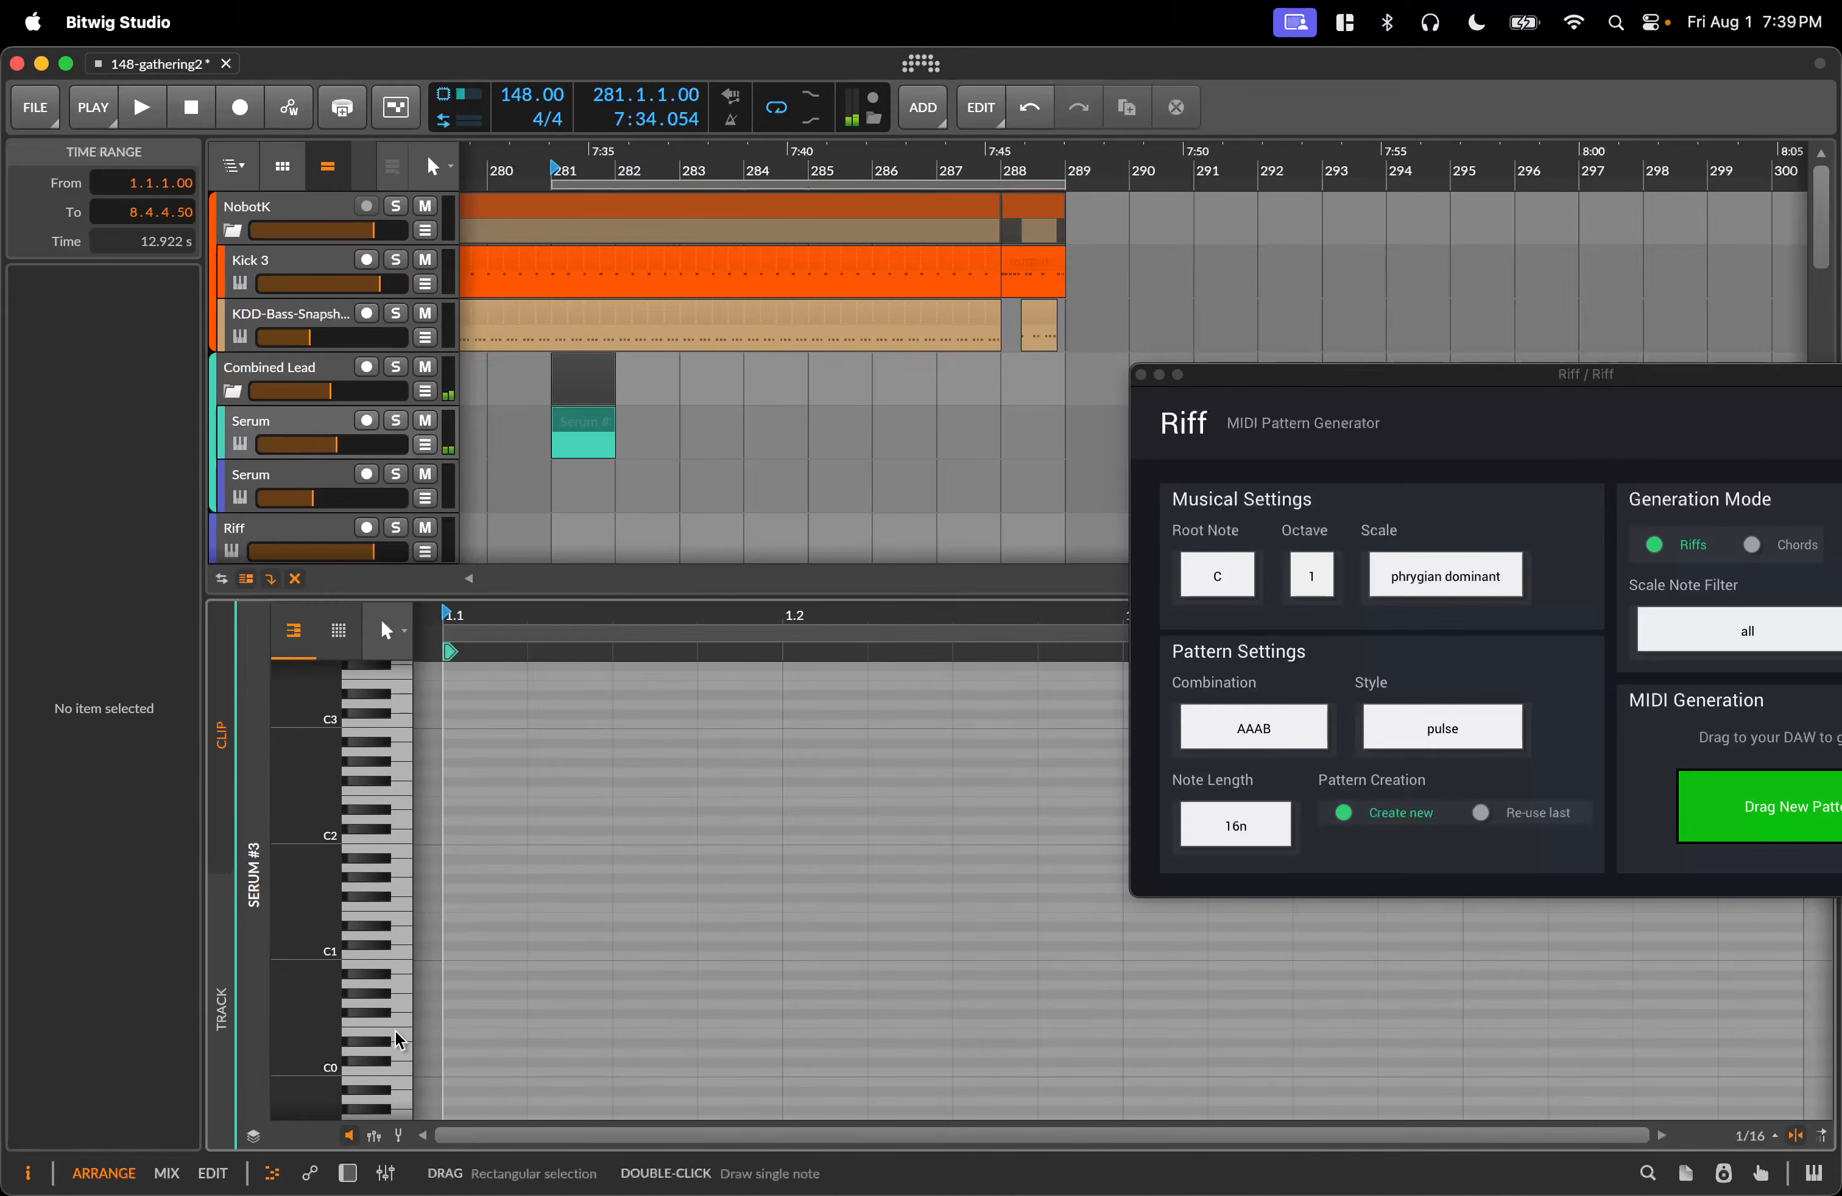
# Draw C0 notes in the Serum clip: an eighth note at 1.1.1 and sixteenth notes at 1.2.1 and 1.2.3.
pyautogui.doubleClick(468, 1080)
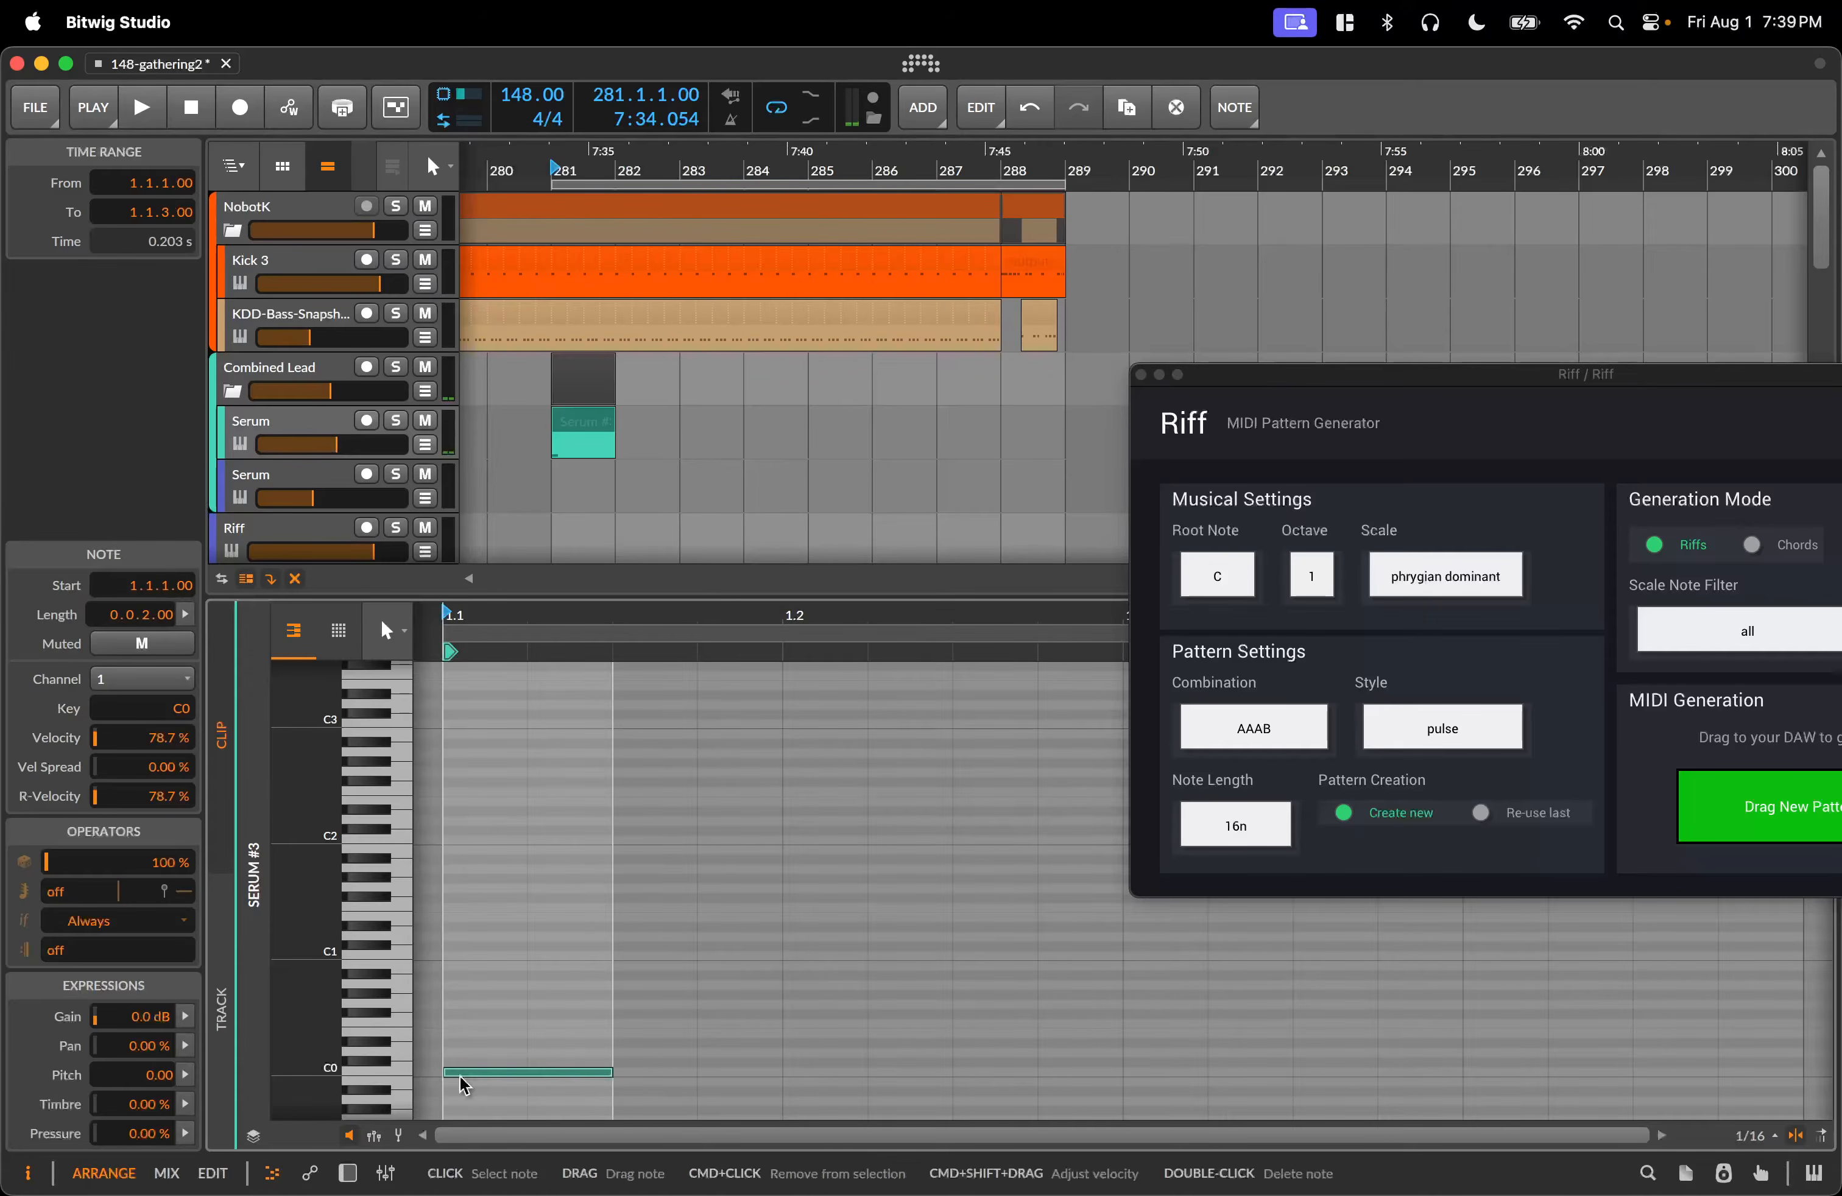
pyautogui.doubleClick(788, 1076)
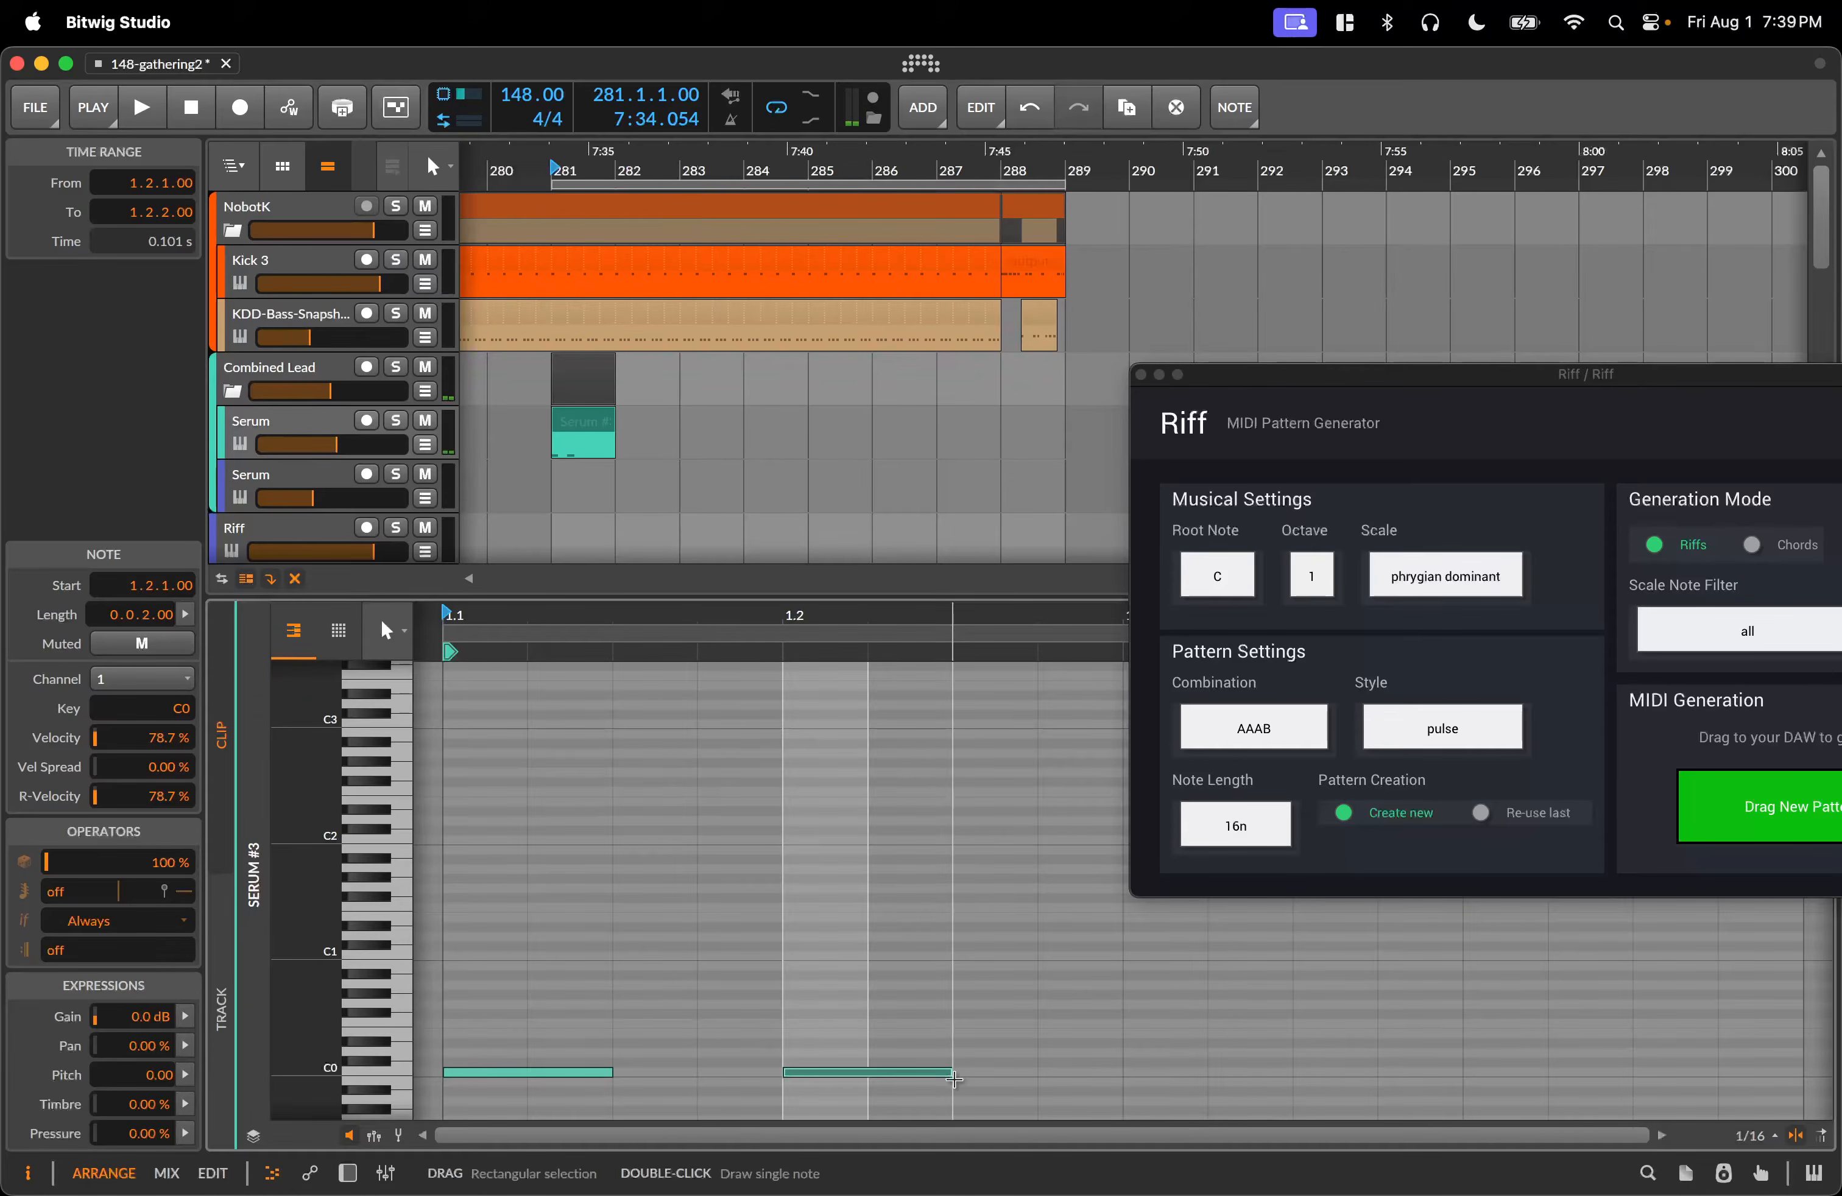
pyautogui.moveTo(955, 1079); pyautogui.dragTo(868, 1079)
pyautogui.click(972, 1078)
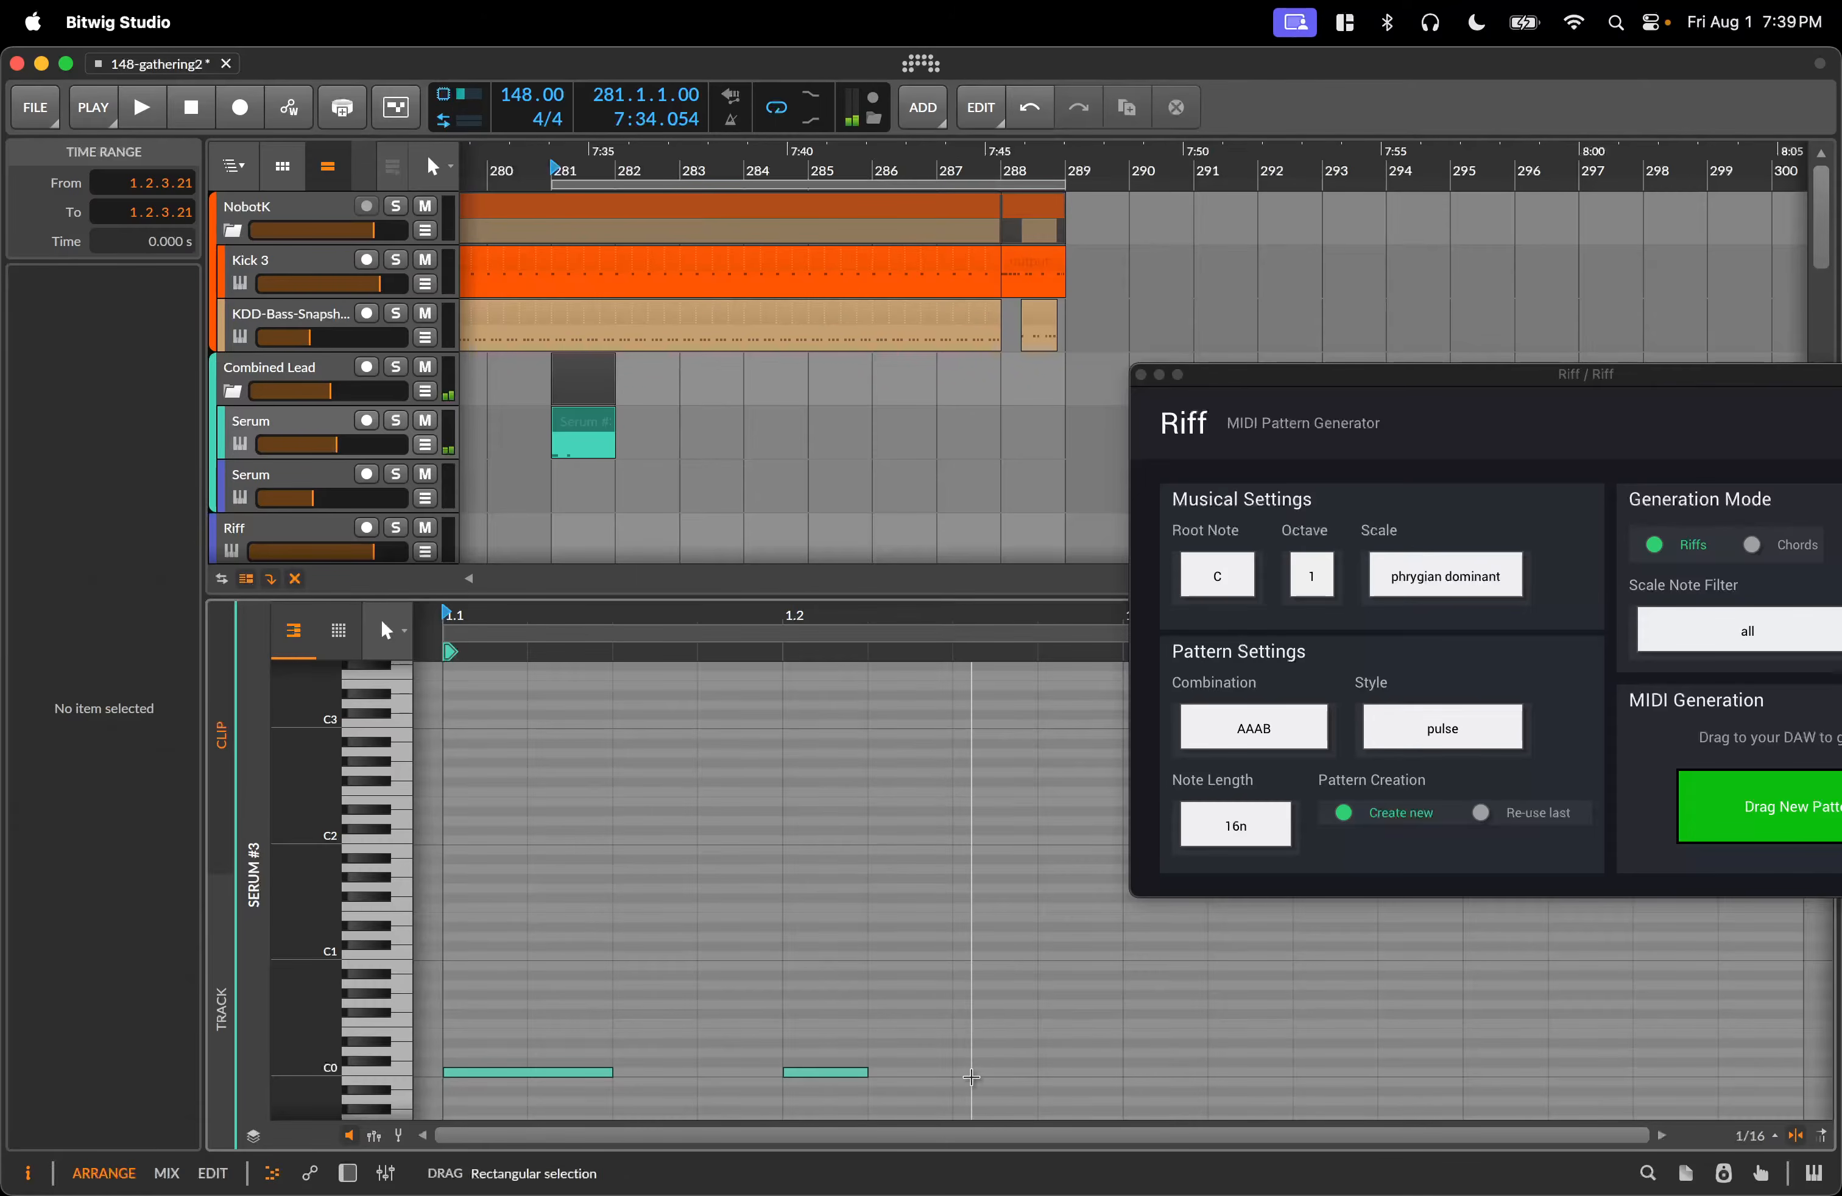
pyautogui.doubleClick(972, 1080)
pyautogui.click(991, 1075)
pyautogui.click(990, 1085)
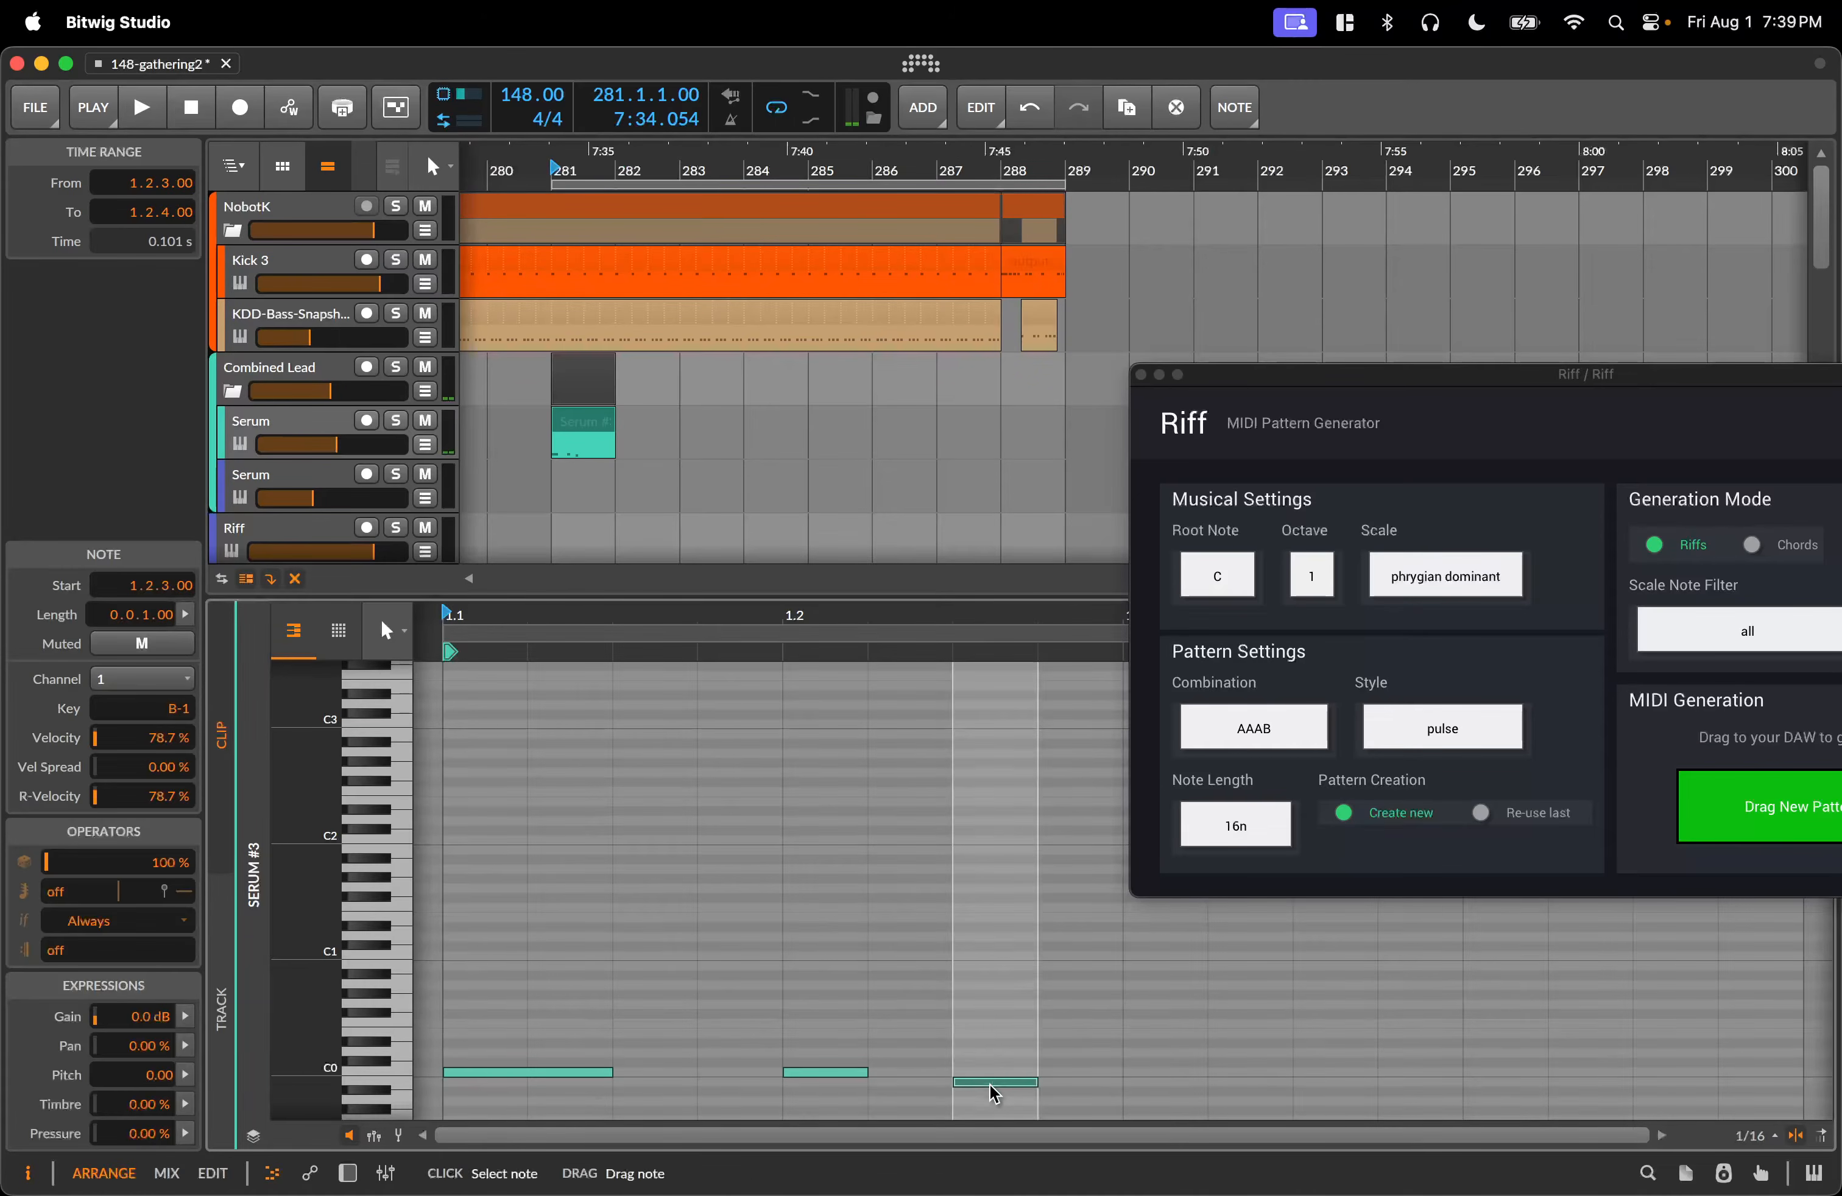
pyautogui.moveTo(990, 1085); pyautogui.dragTo(991, 1076)
# Add two more C0 notes at 1.3.2 and 1.4.2, each three sixteenths long.
pyautogui.doubleClick(1253, 1083)
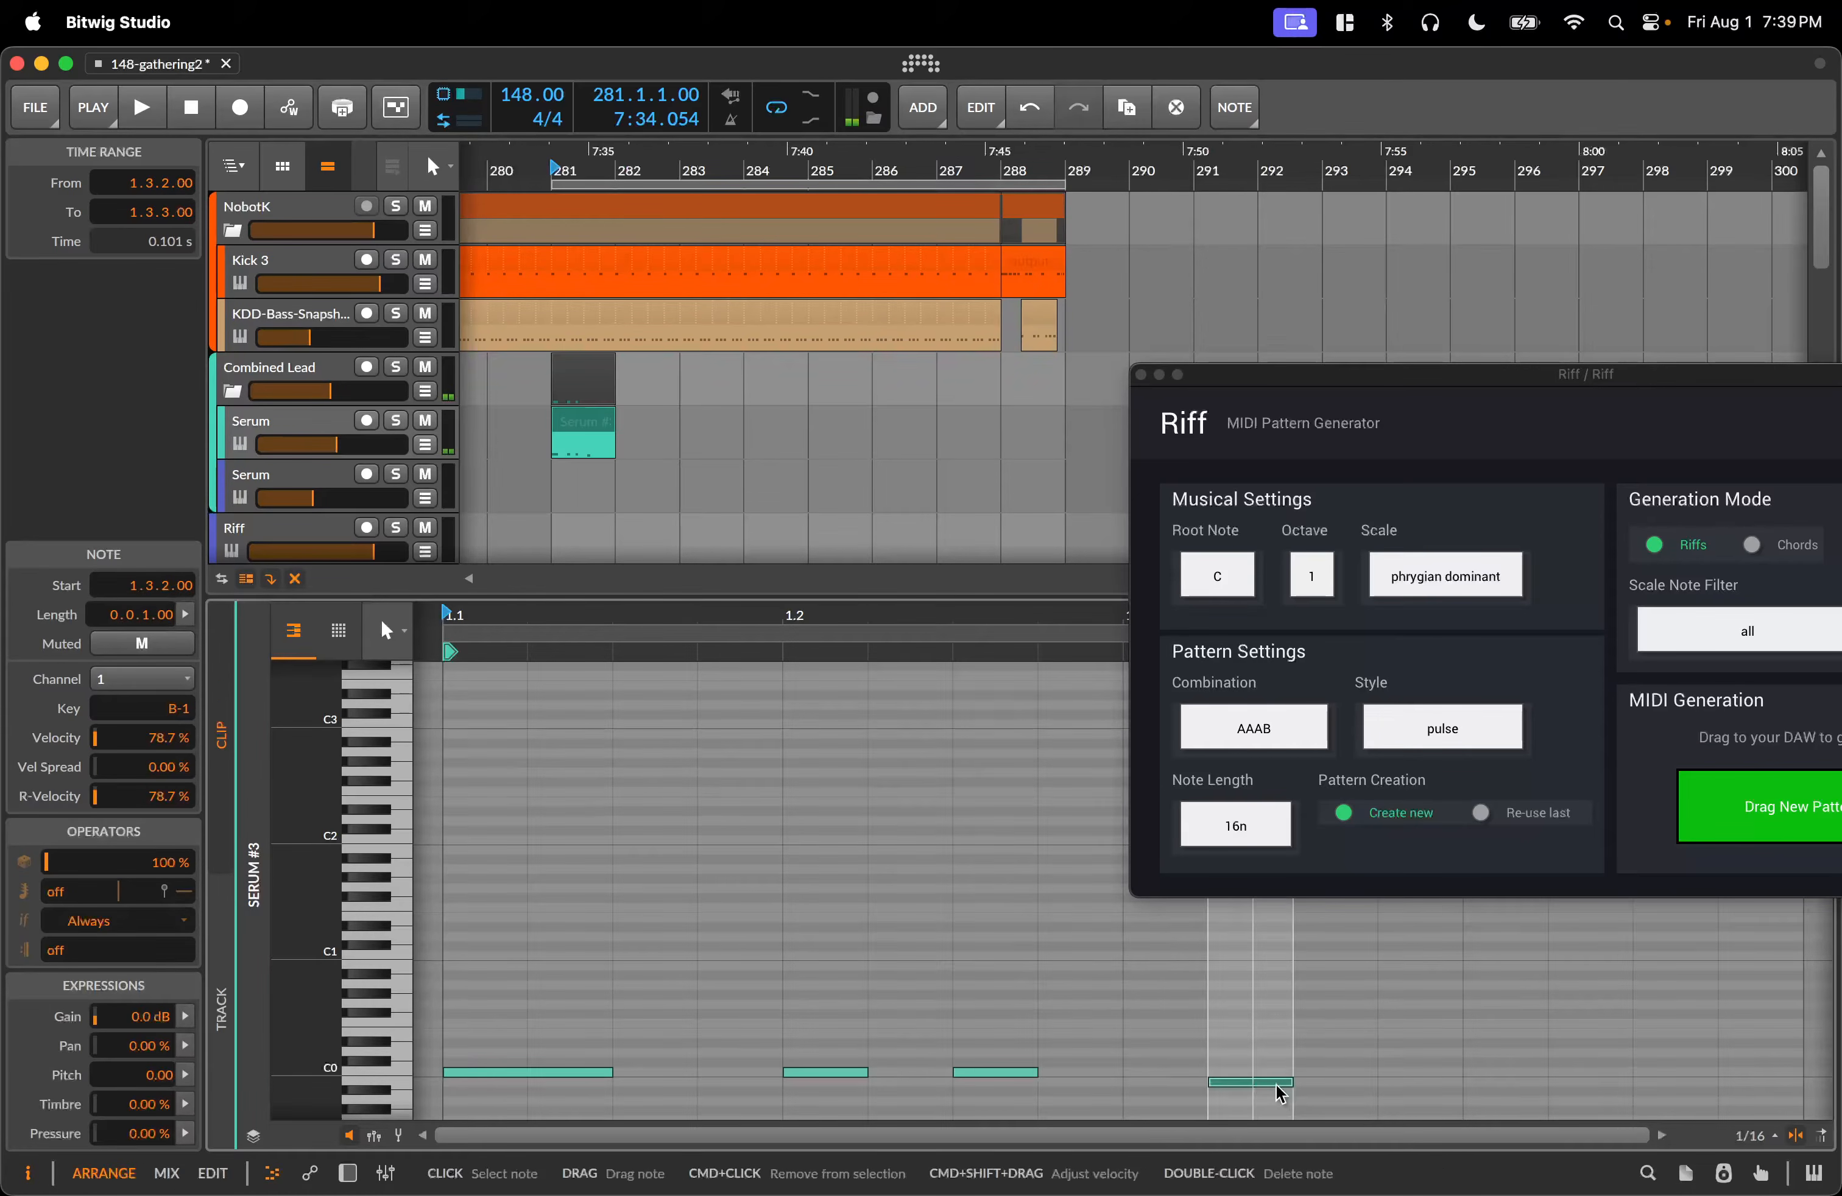
pyautogui.moveTo(1278, 1094); pyautogui.dragTo(1279, 1085)
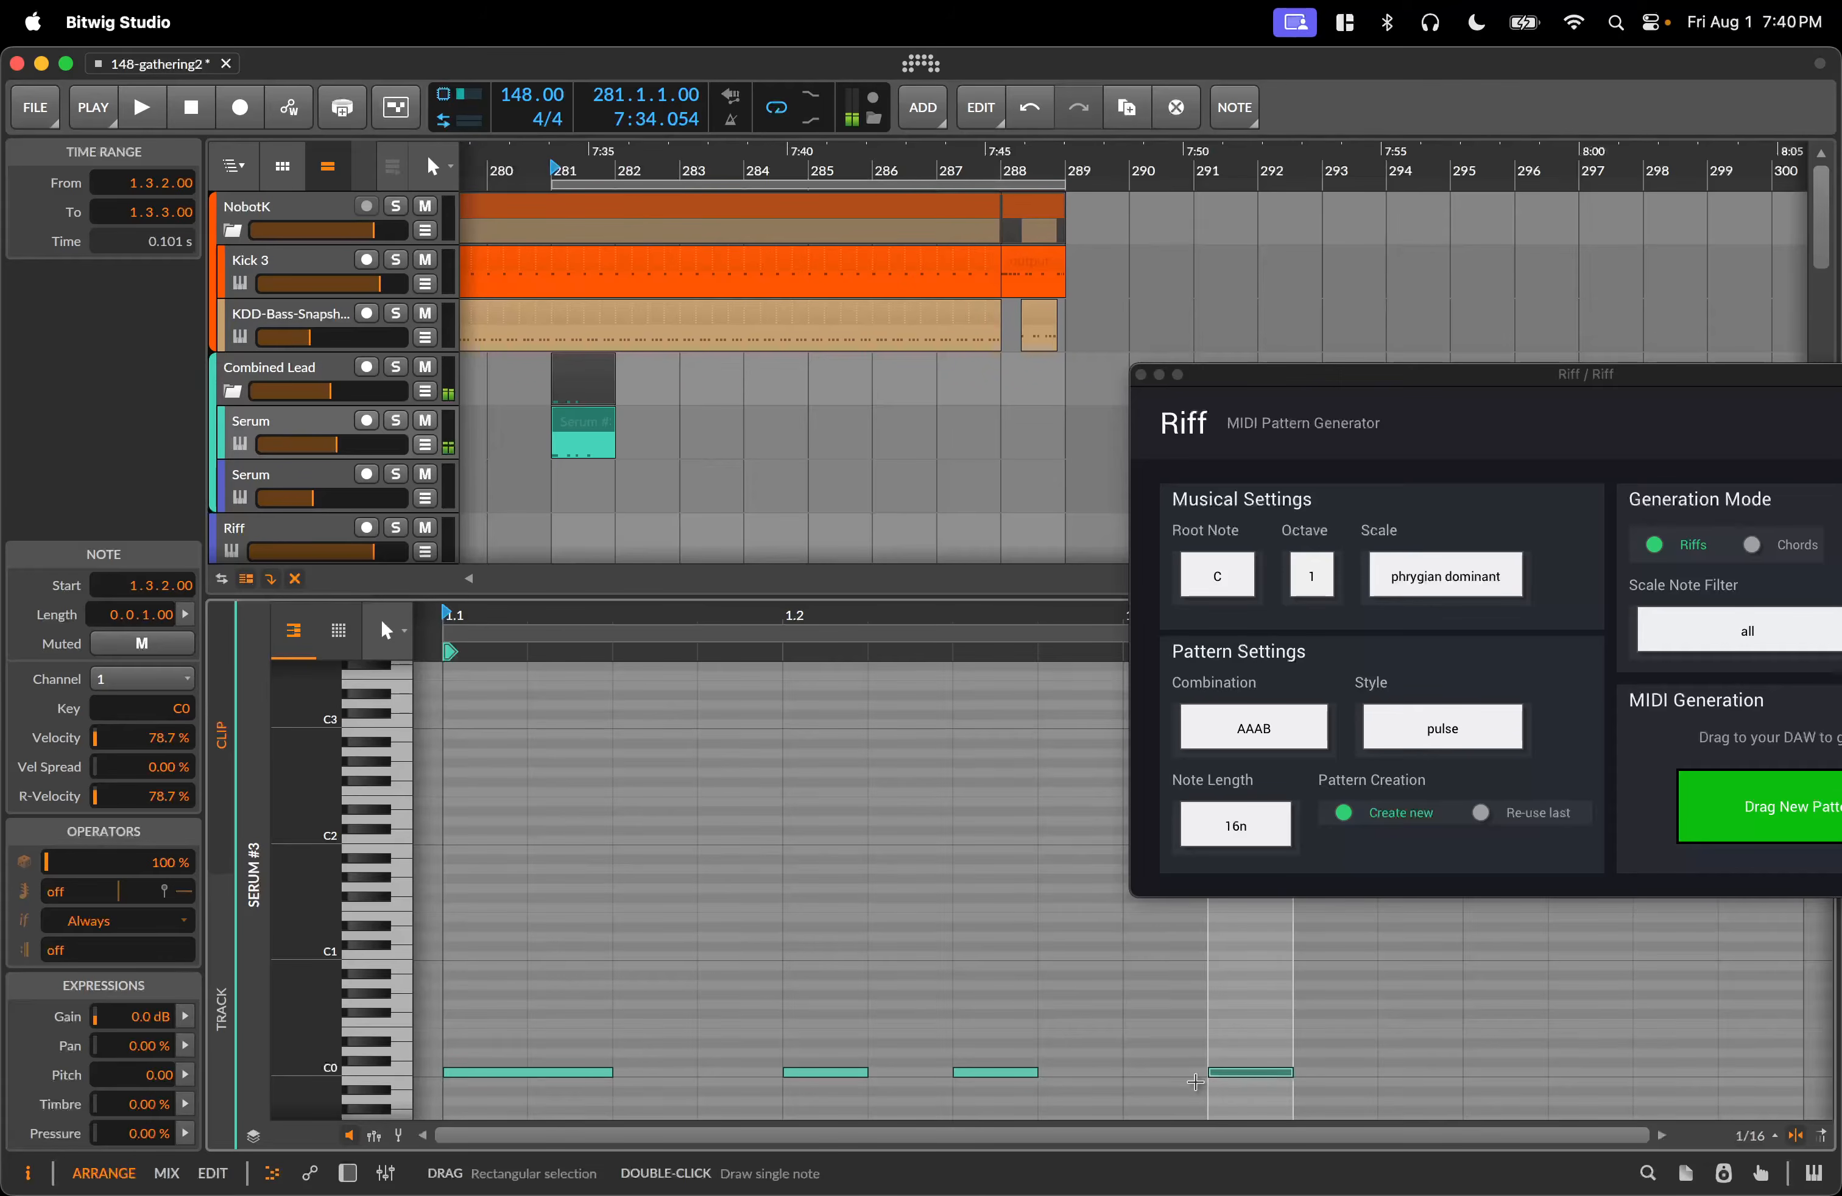
pyautogui.moveTo(296, 1096); pyautogui.dragTo(340, 1042)
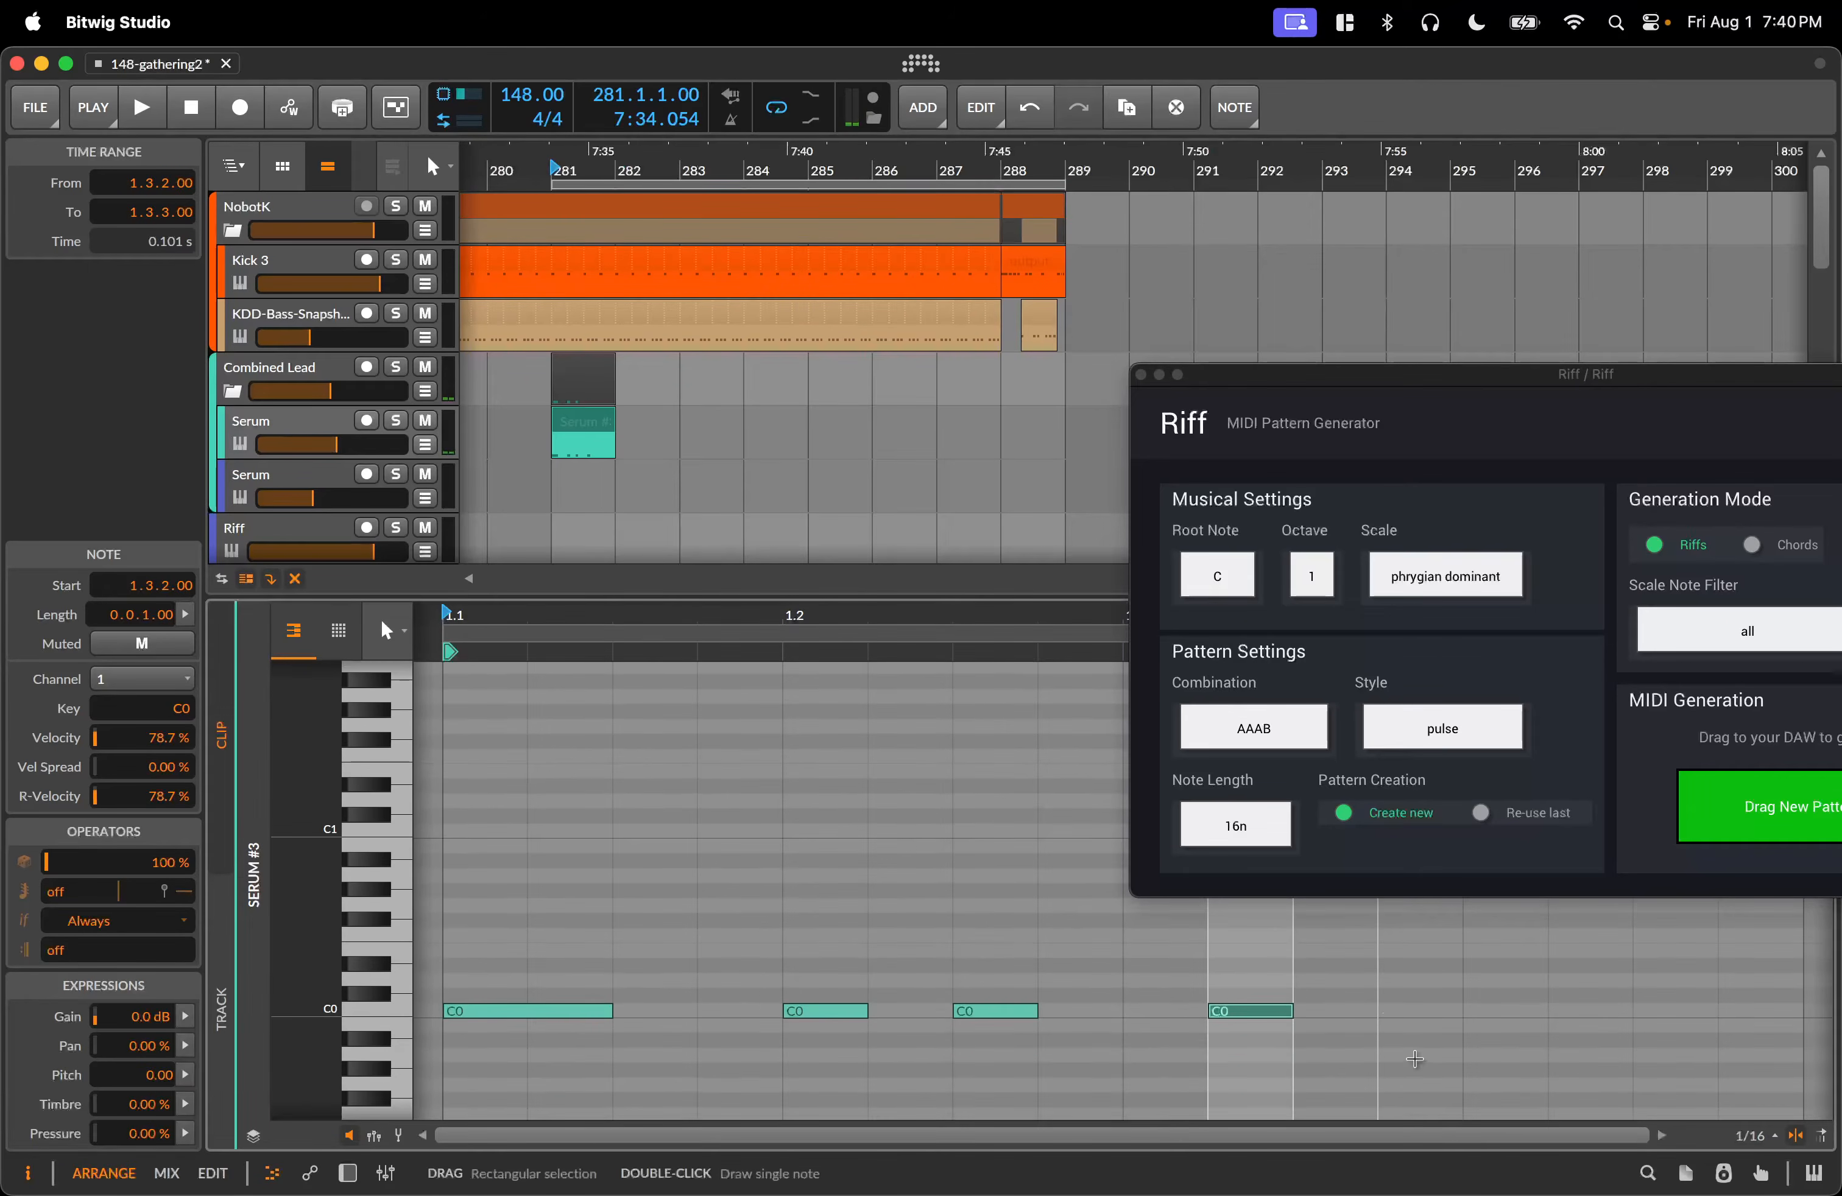
pyautogui.moveTo(1292, 1011); pyautogui.dragTo(1456, 1024)
pyautogui.doubleClick(1568, 1011)
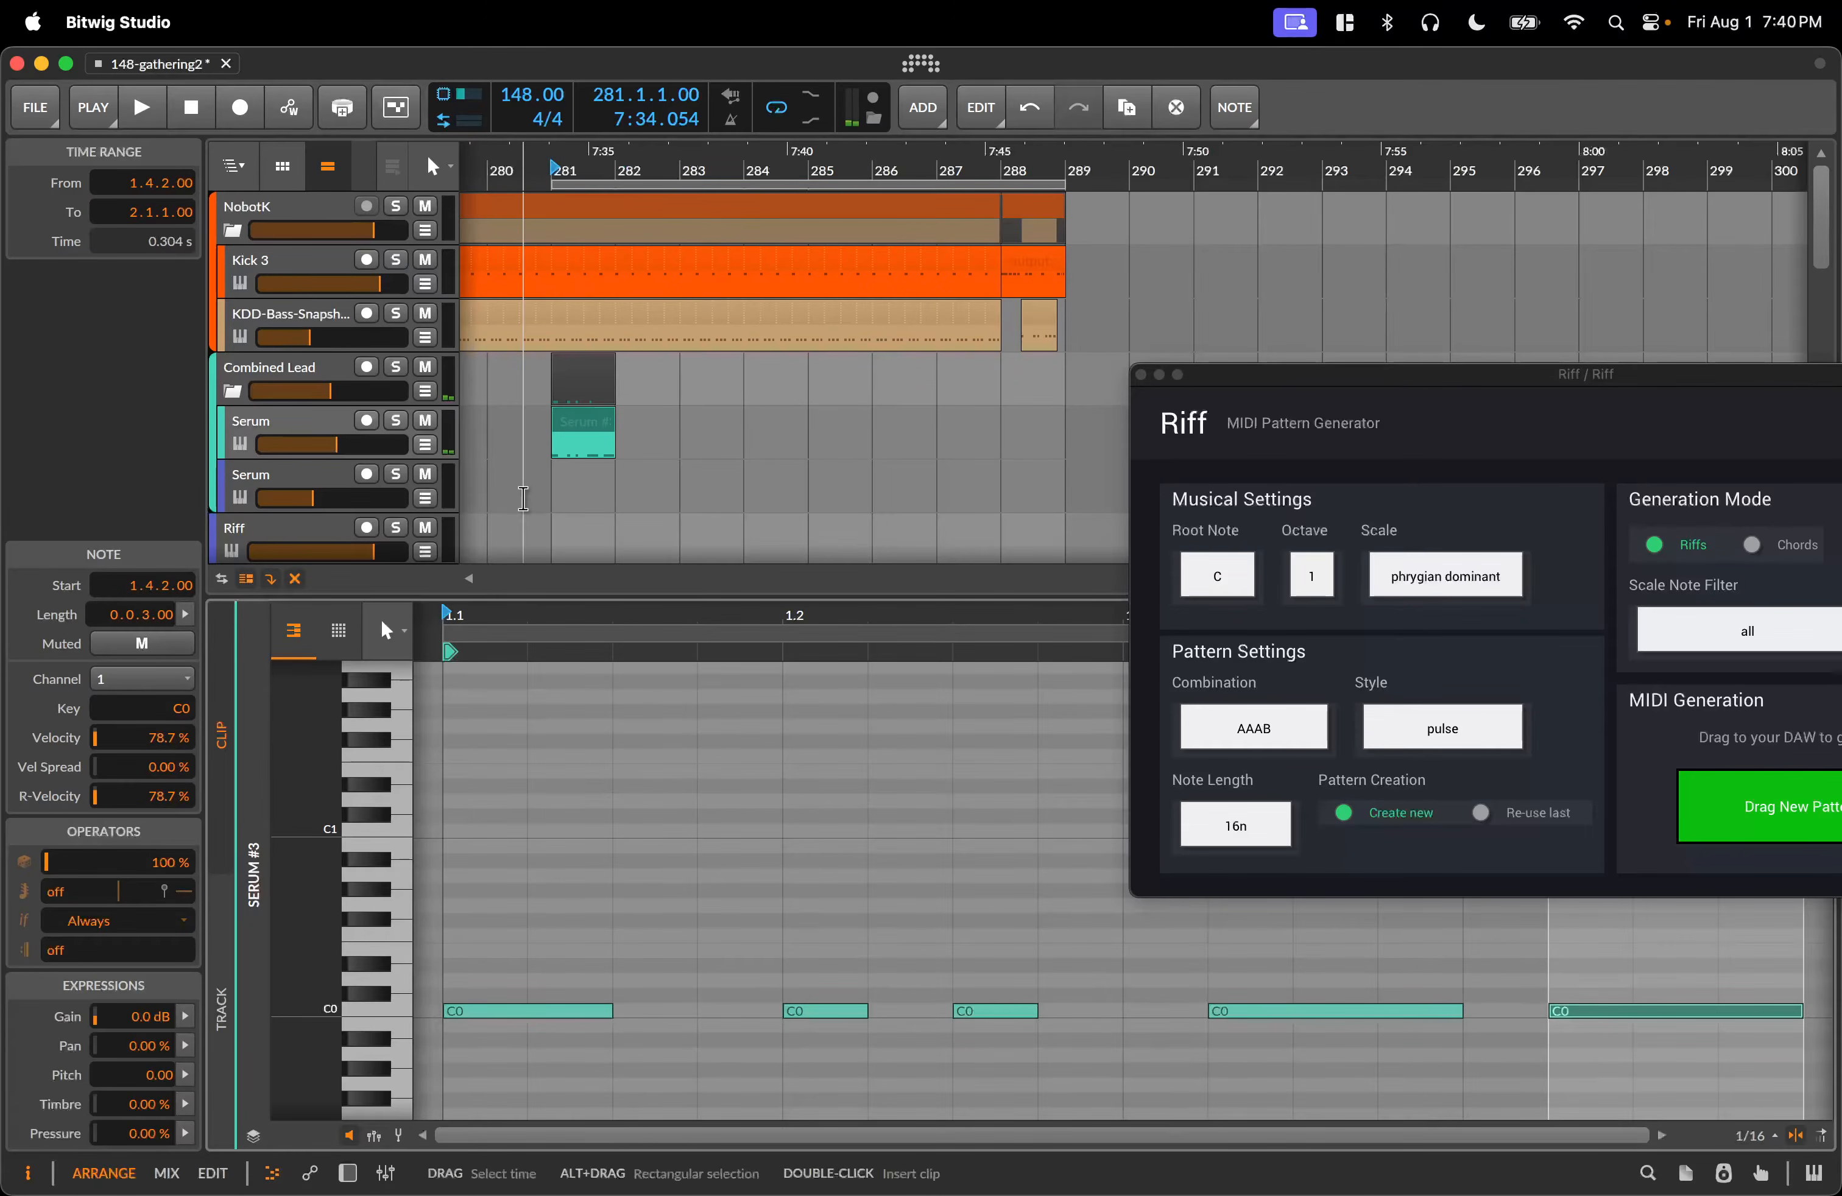
# Extend the looping Serum clip to eight bars, ending at bar 289, and start playback.
pyautogui.moveTo(605, 445); pyautogui.dragTo(1053, 444)
pyautogui.press('space')
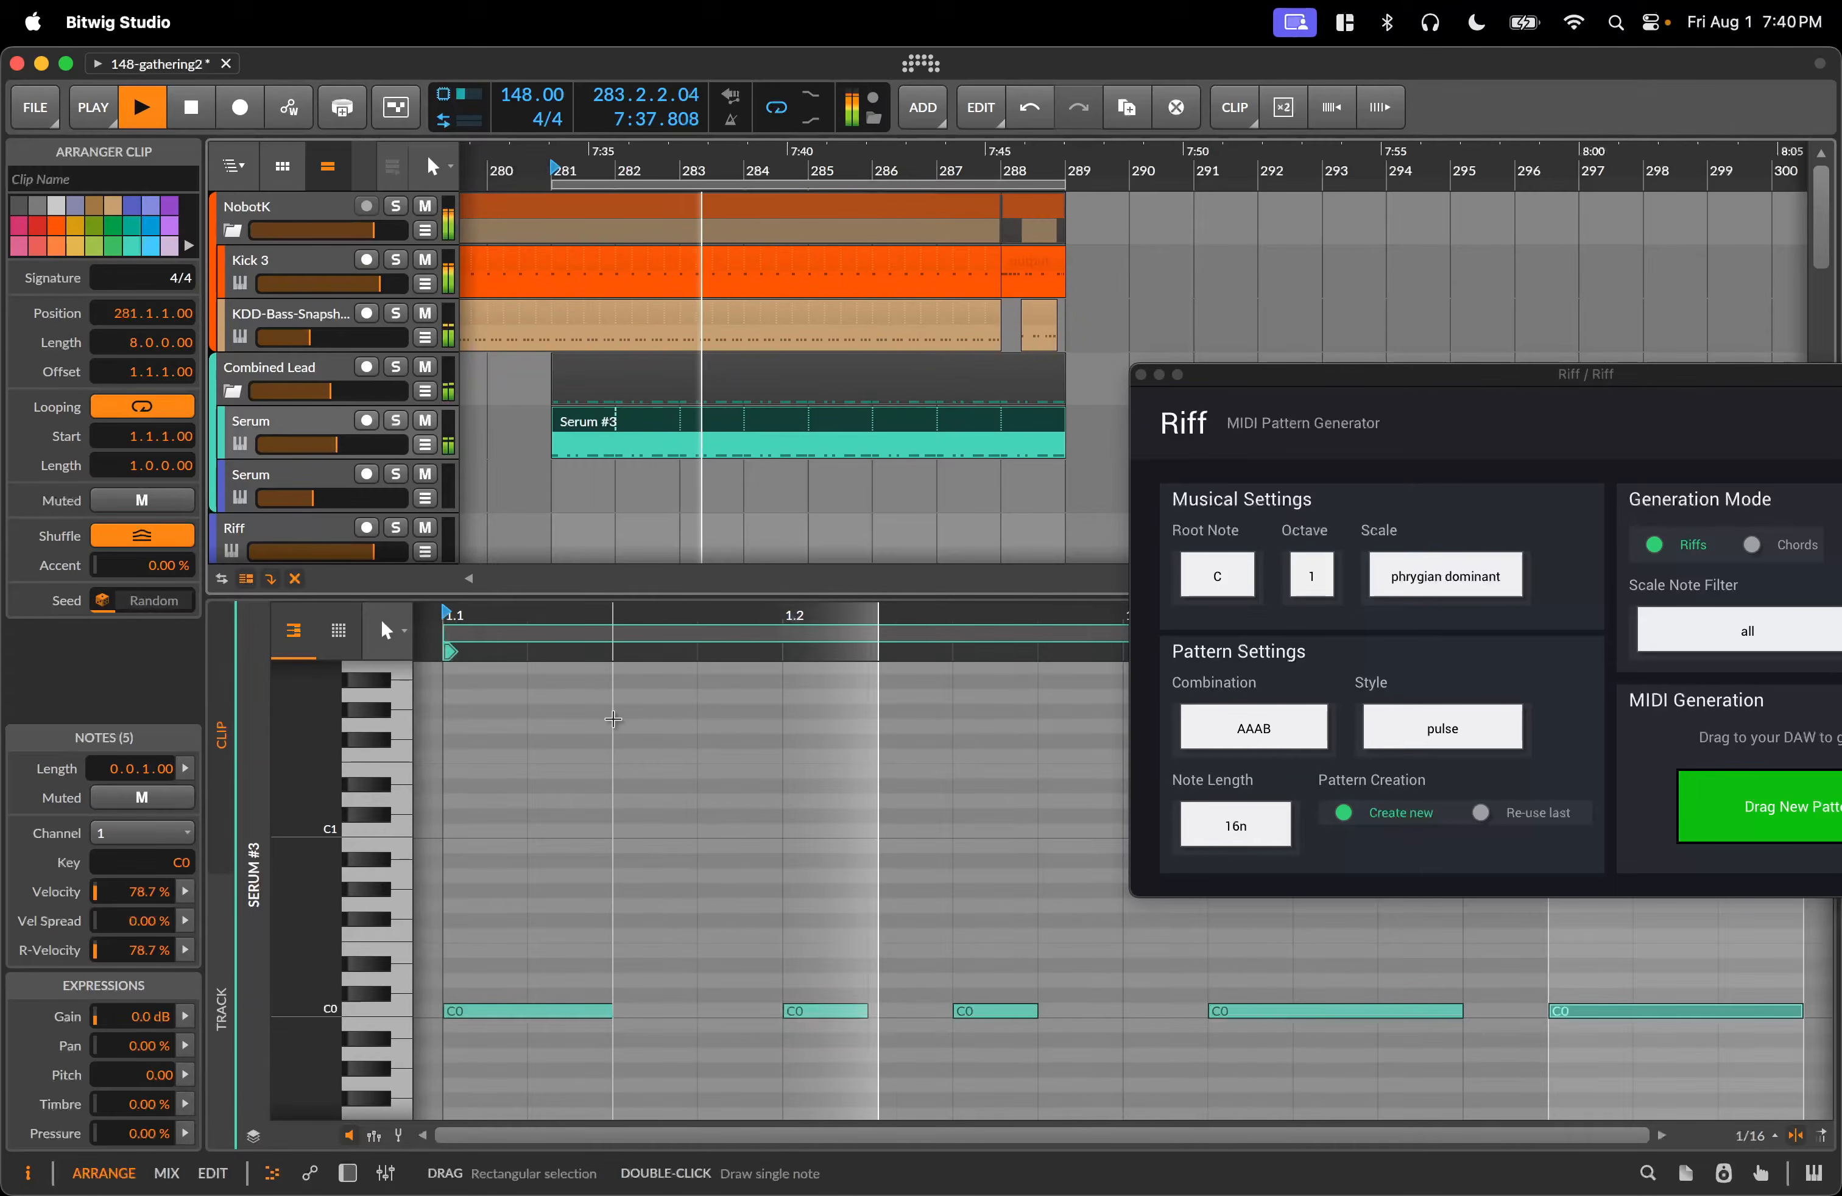
# Duplicate the clip's one-bar note pattern into bar 2 and lengthen the clip loop to two bars.
pyautogui.moveTo(609, 610); pyautogui.dragTo(609, 536)
pyautogui.click(786, 1084)
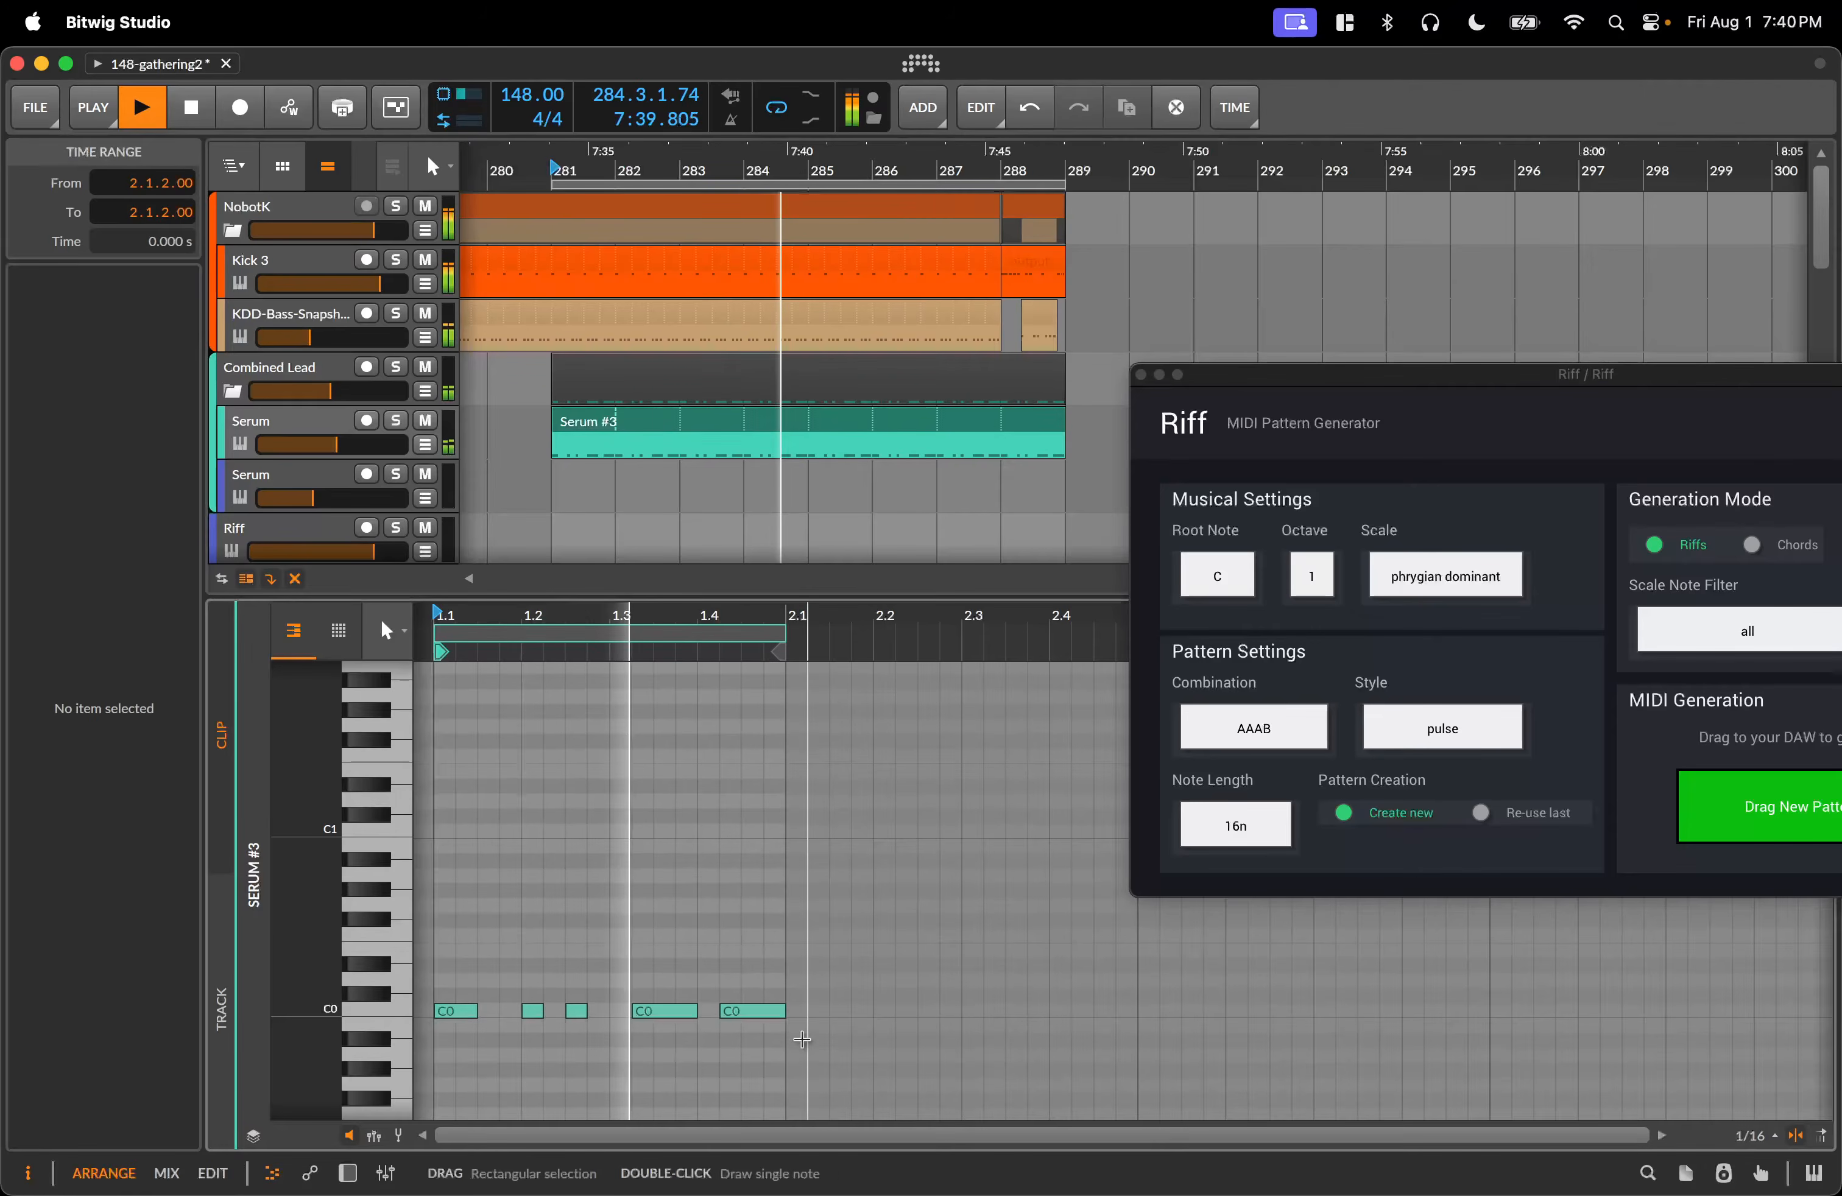
pyautogui.moveTo(787, 1084); pyautogui.dragTo(432, 983)
pyautogui.press('super+d')
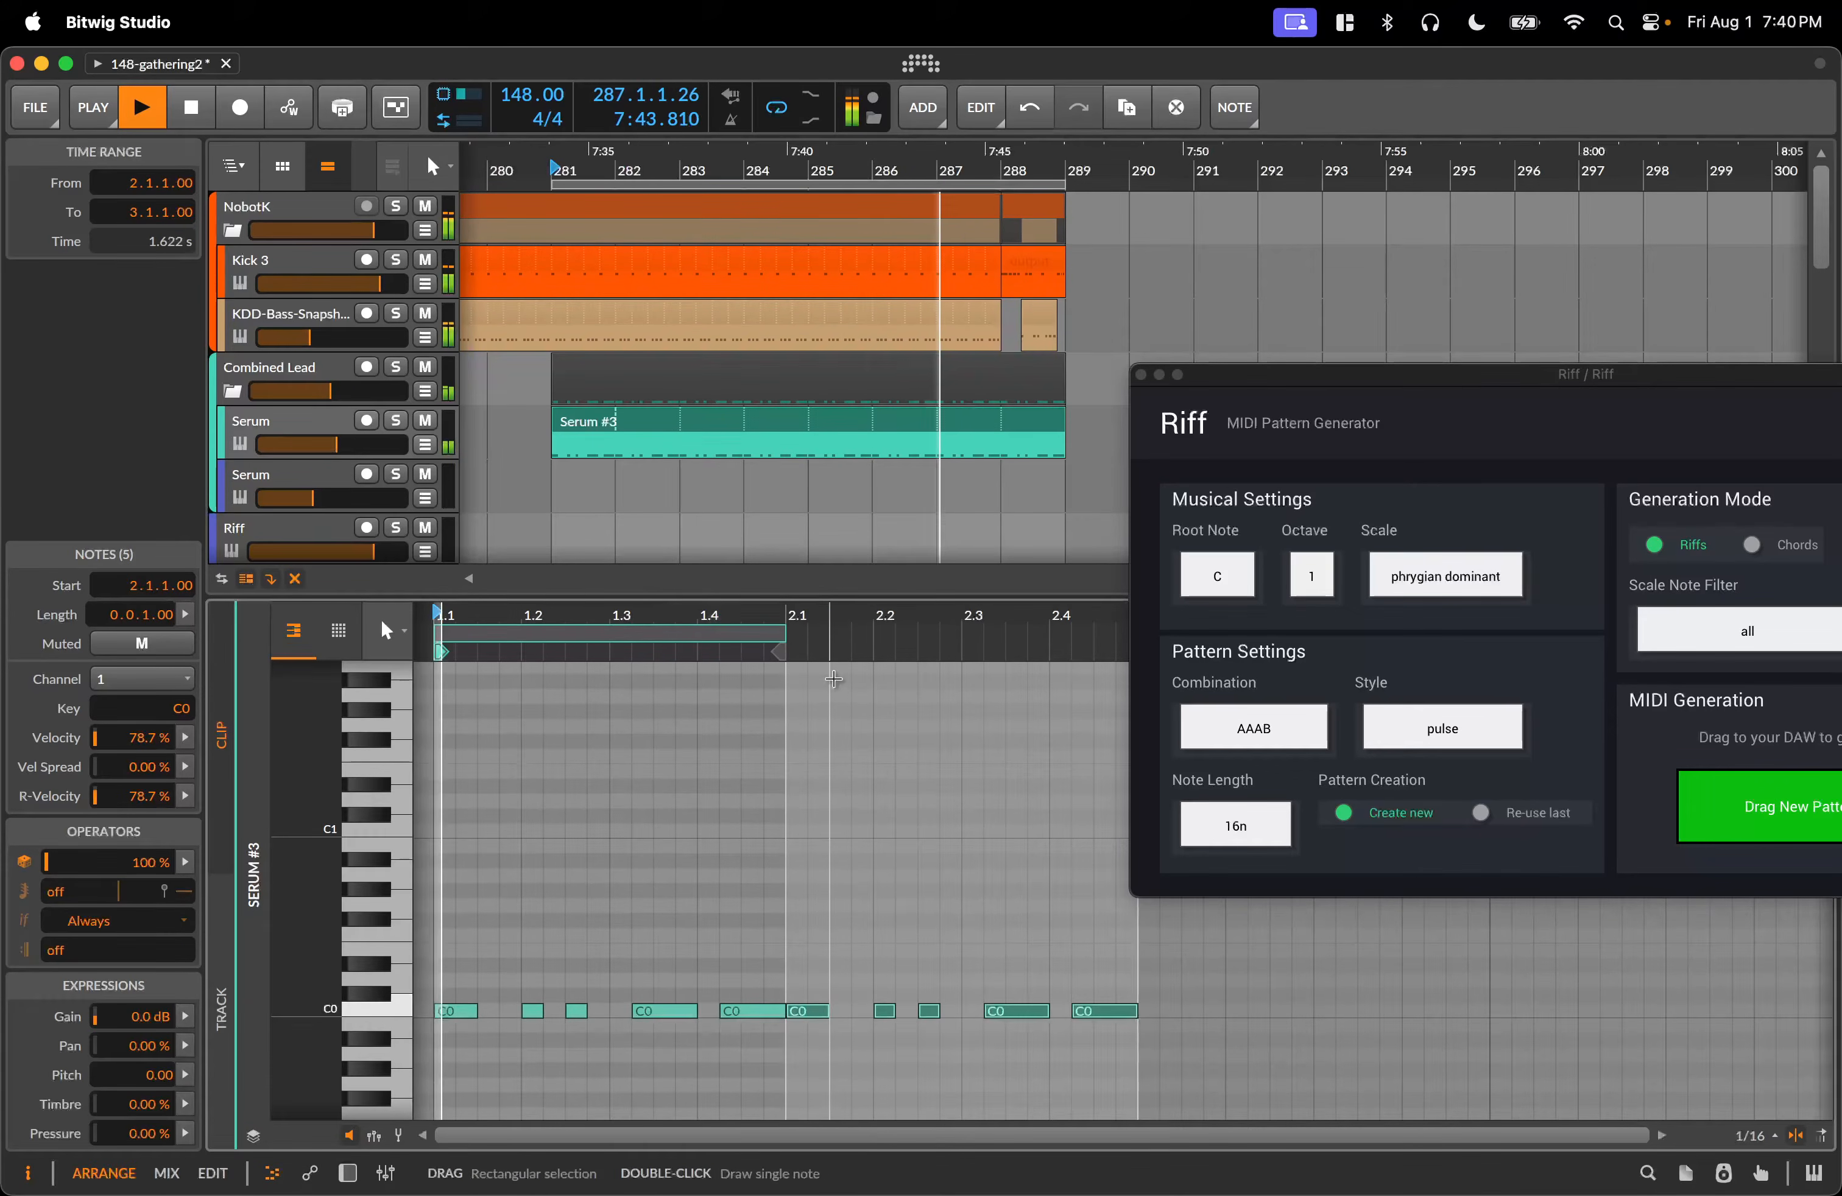
pyautogui.moveTo(783, 633); pyautogui.dragTo(1093, 632)
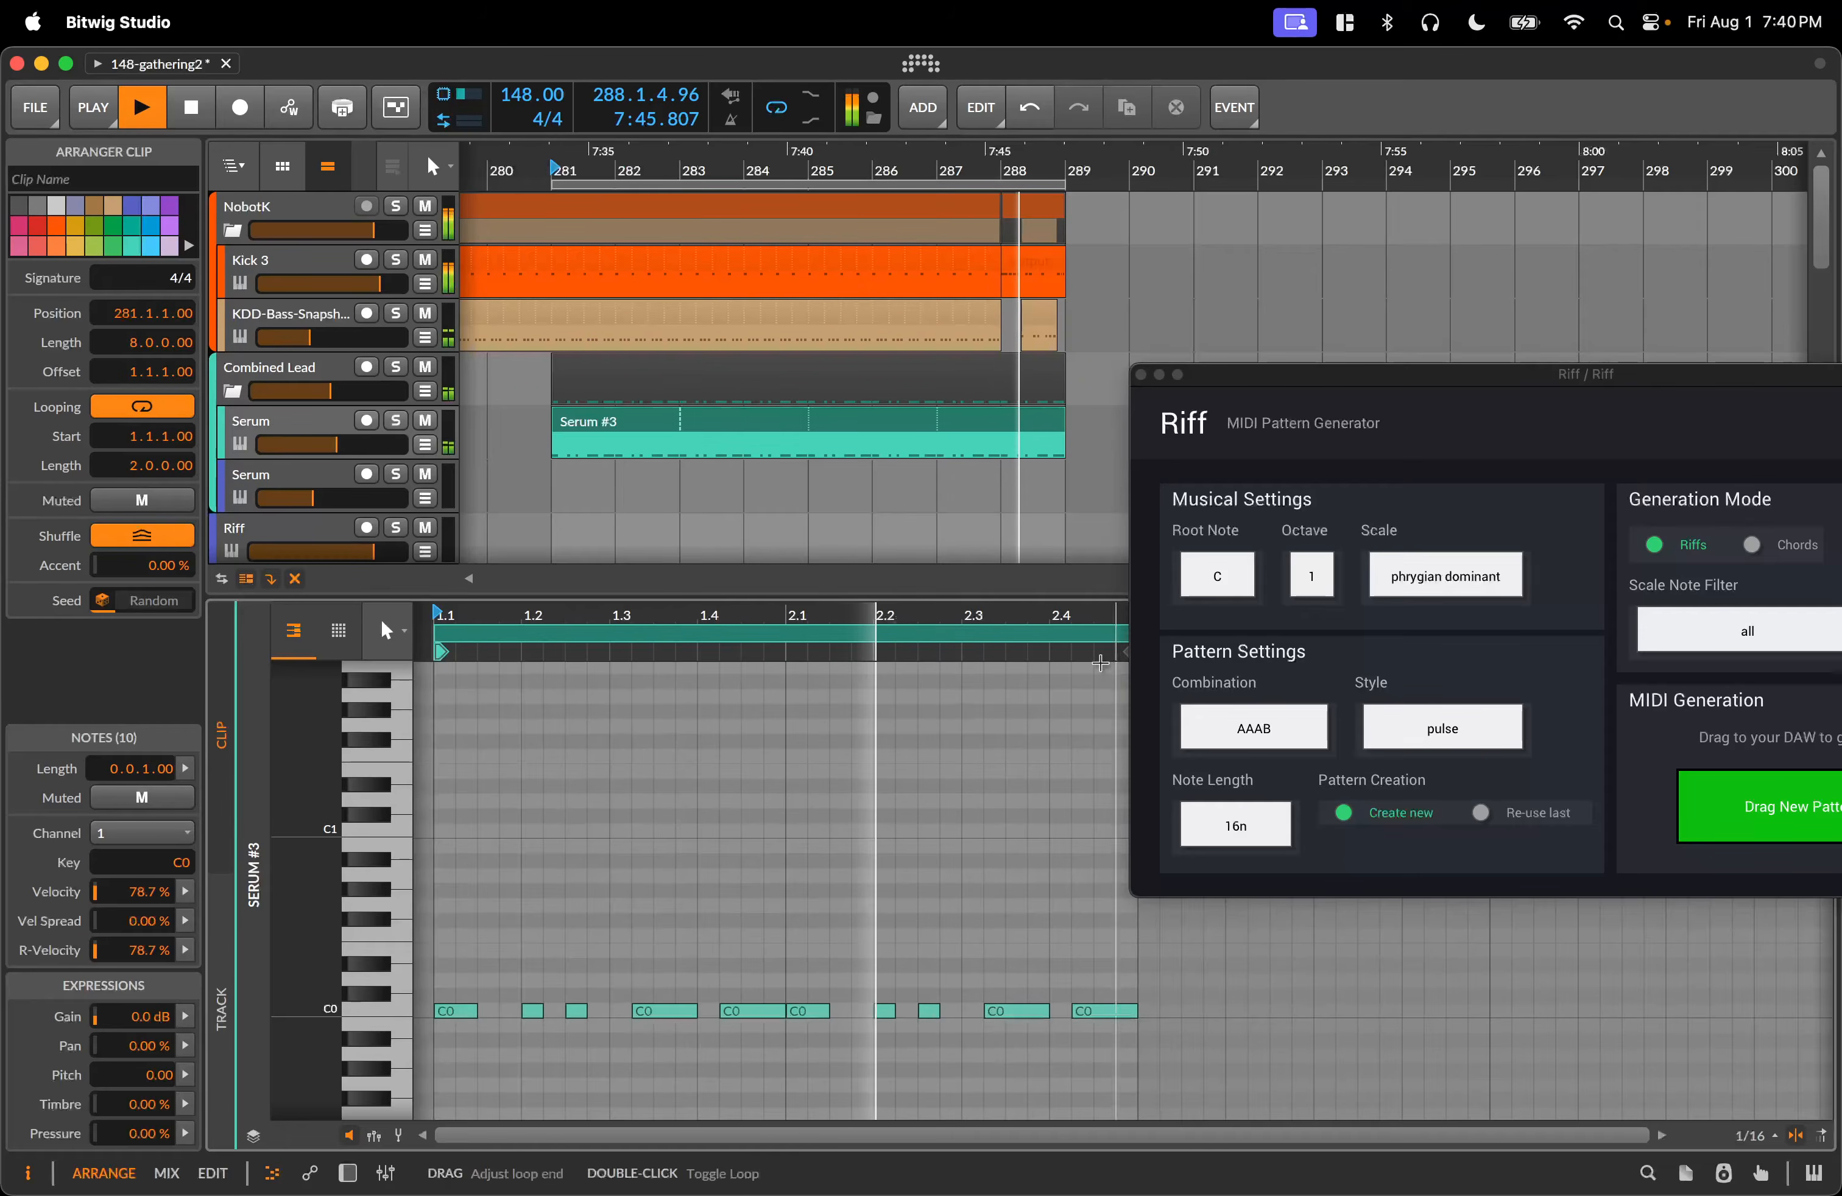
# Delete the C0 note at the start of the pattern's second bar.
pyautogui.moveTo(826, 970); pyautogui.dragTo(814, 1032)
pyautogui.press('Delete')
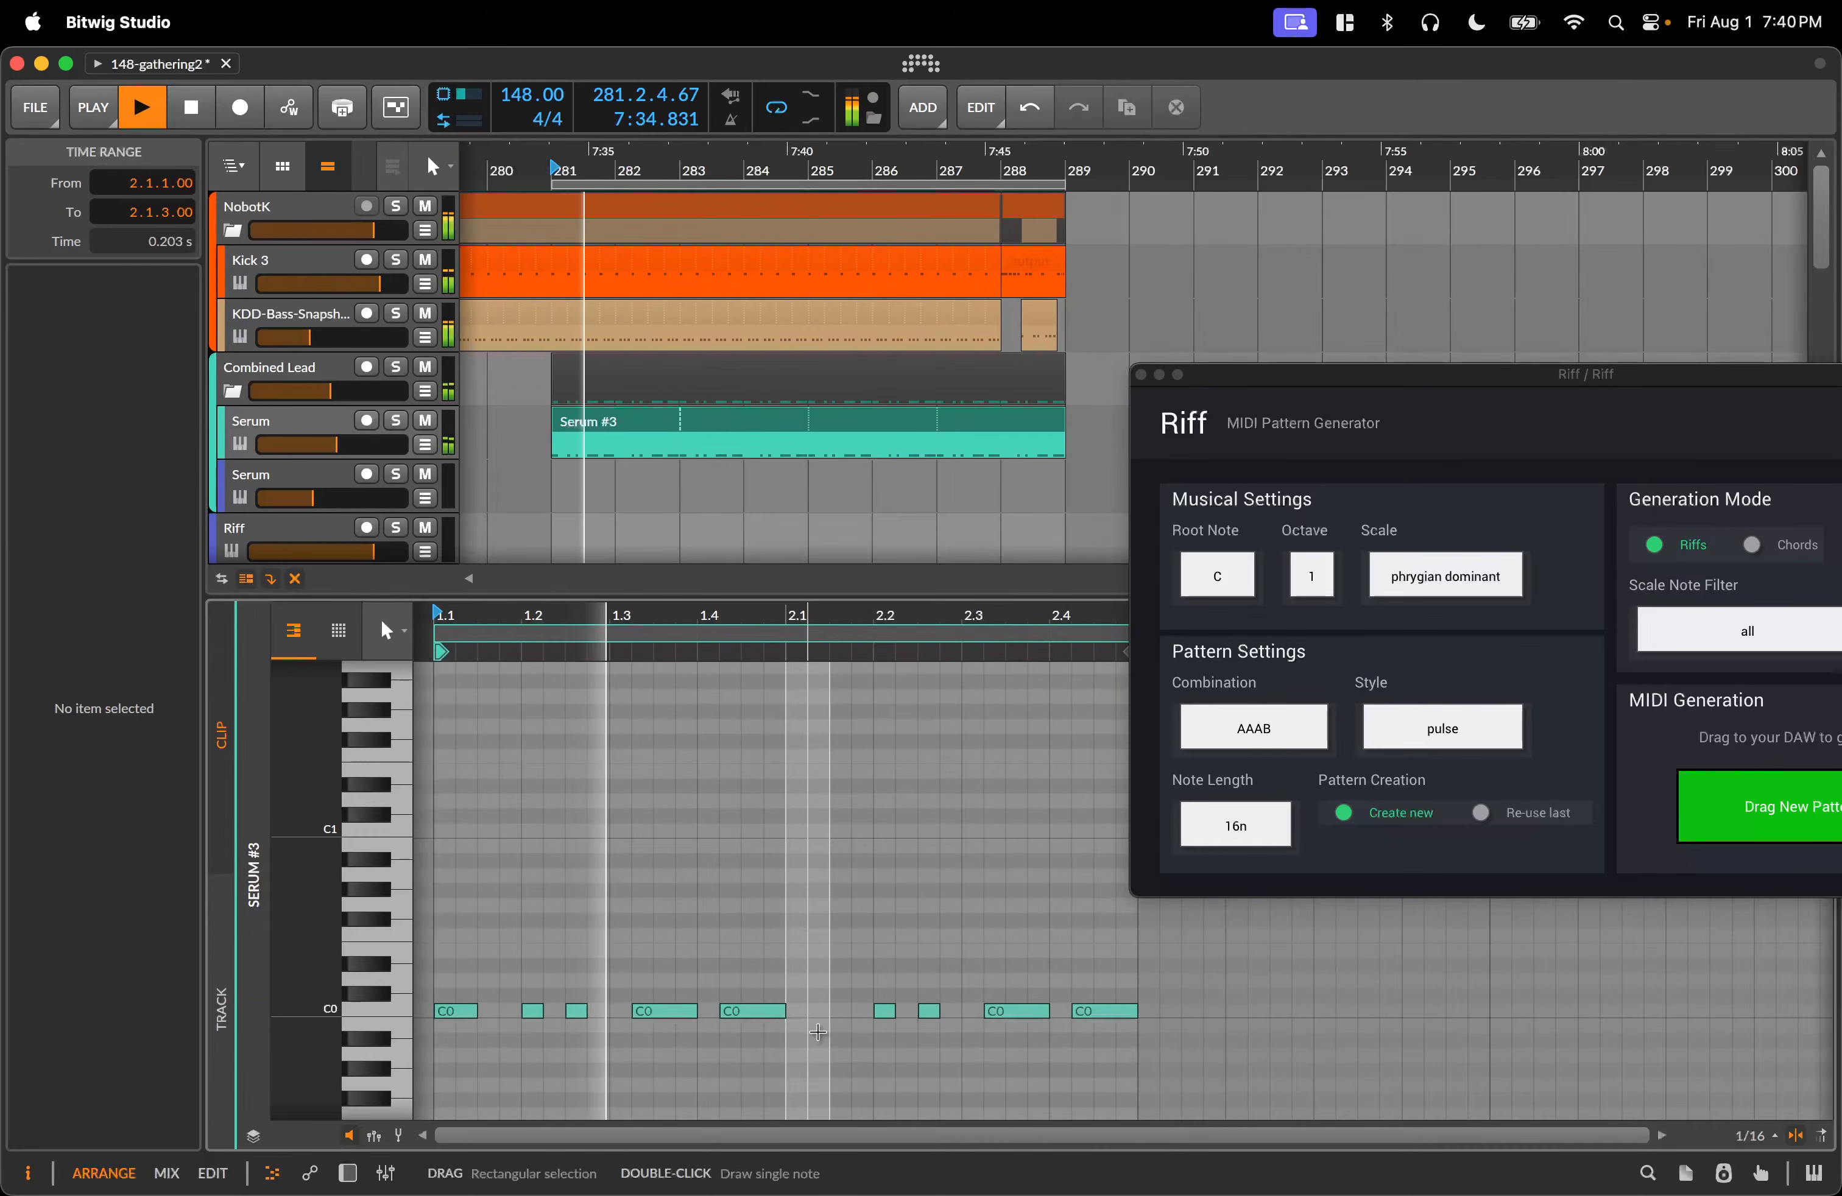
# Move the Riff window clear of the note editor, shorten the clip loop to 1.2.0.00, and stop playback.
pyautogui.moveTo(1311, 376); pyautogui.dragTo(1316, 210)
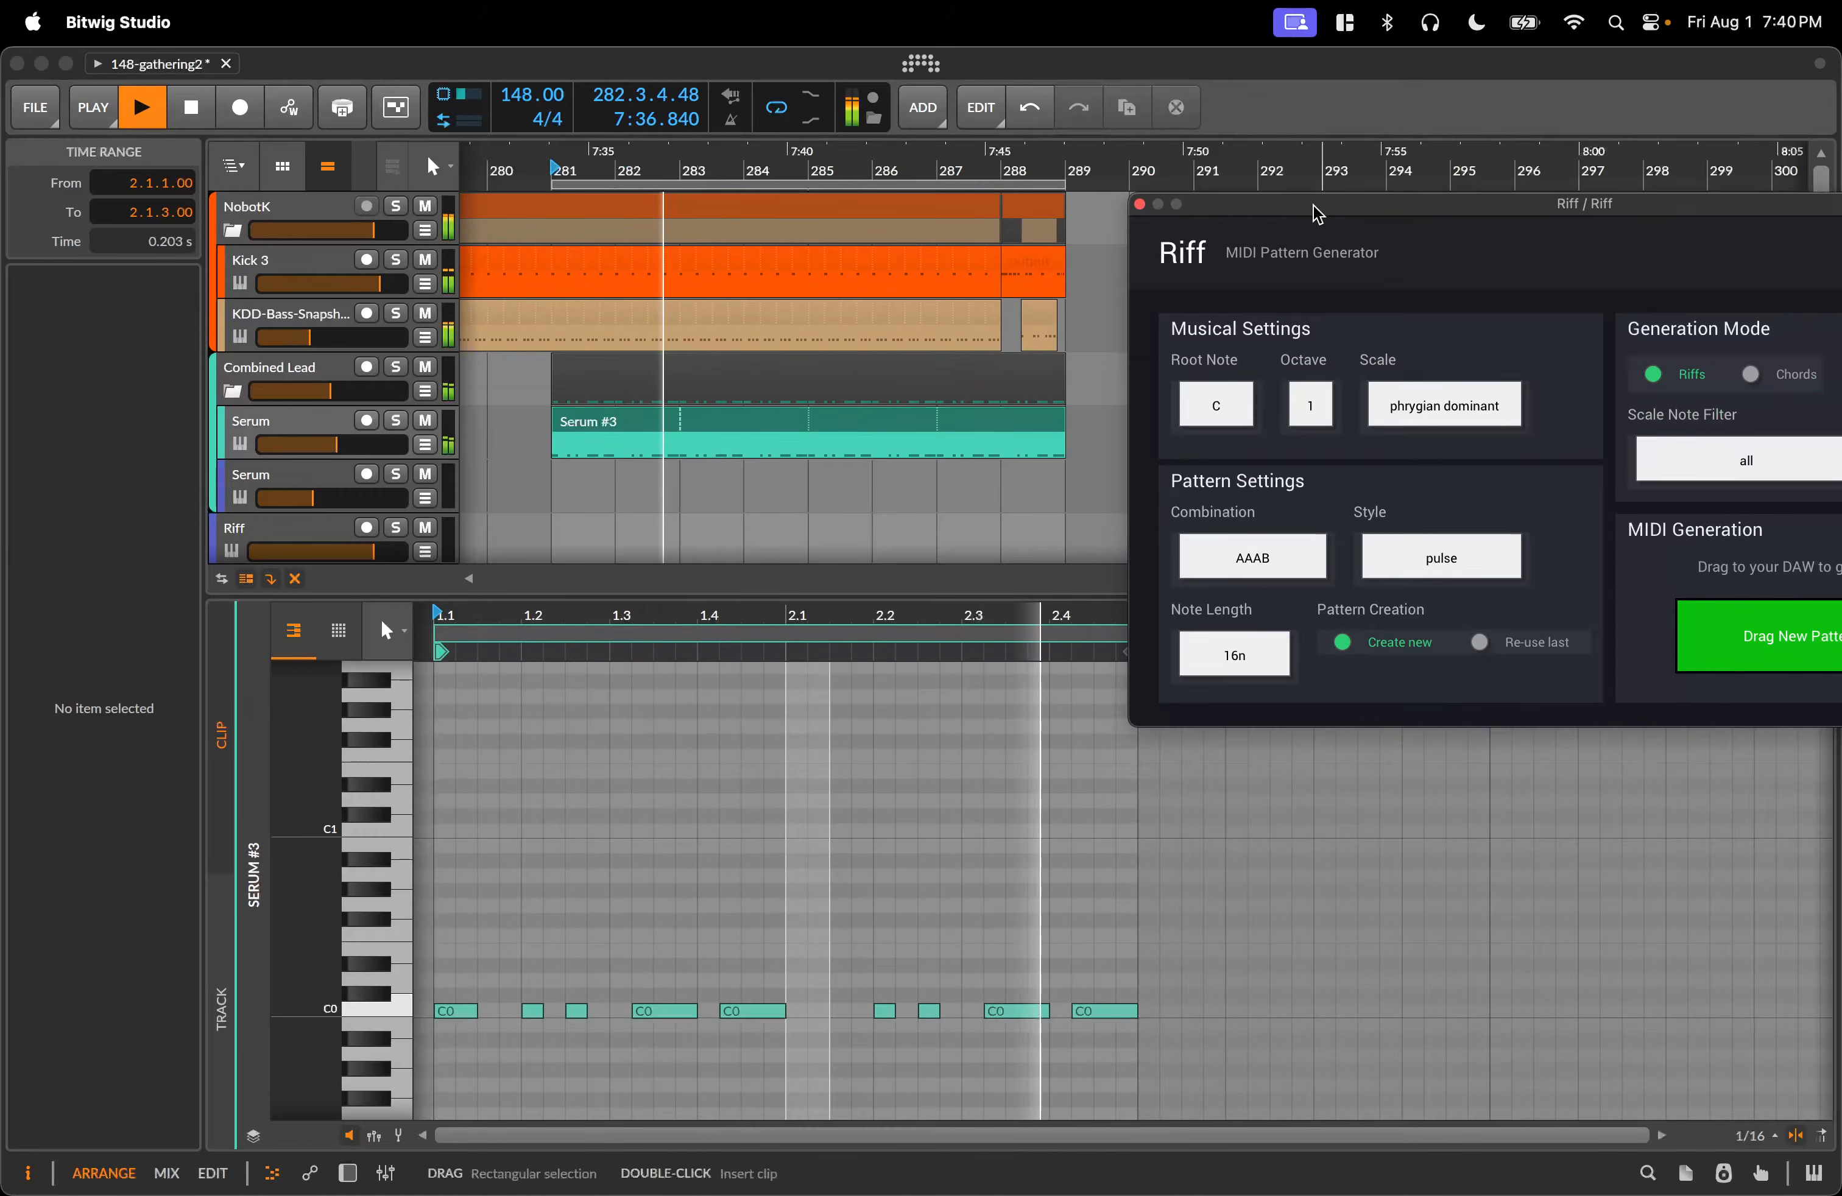
pyautogui.moveTo(1110, 615); pyautogui.dragTo(1042, 616)
pyautogui.click(1041, 629)
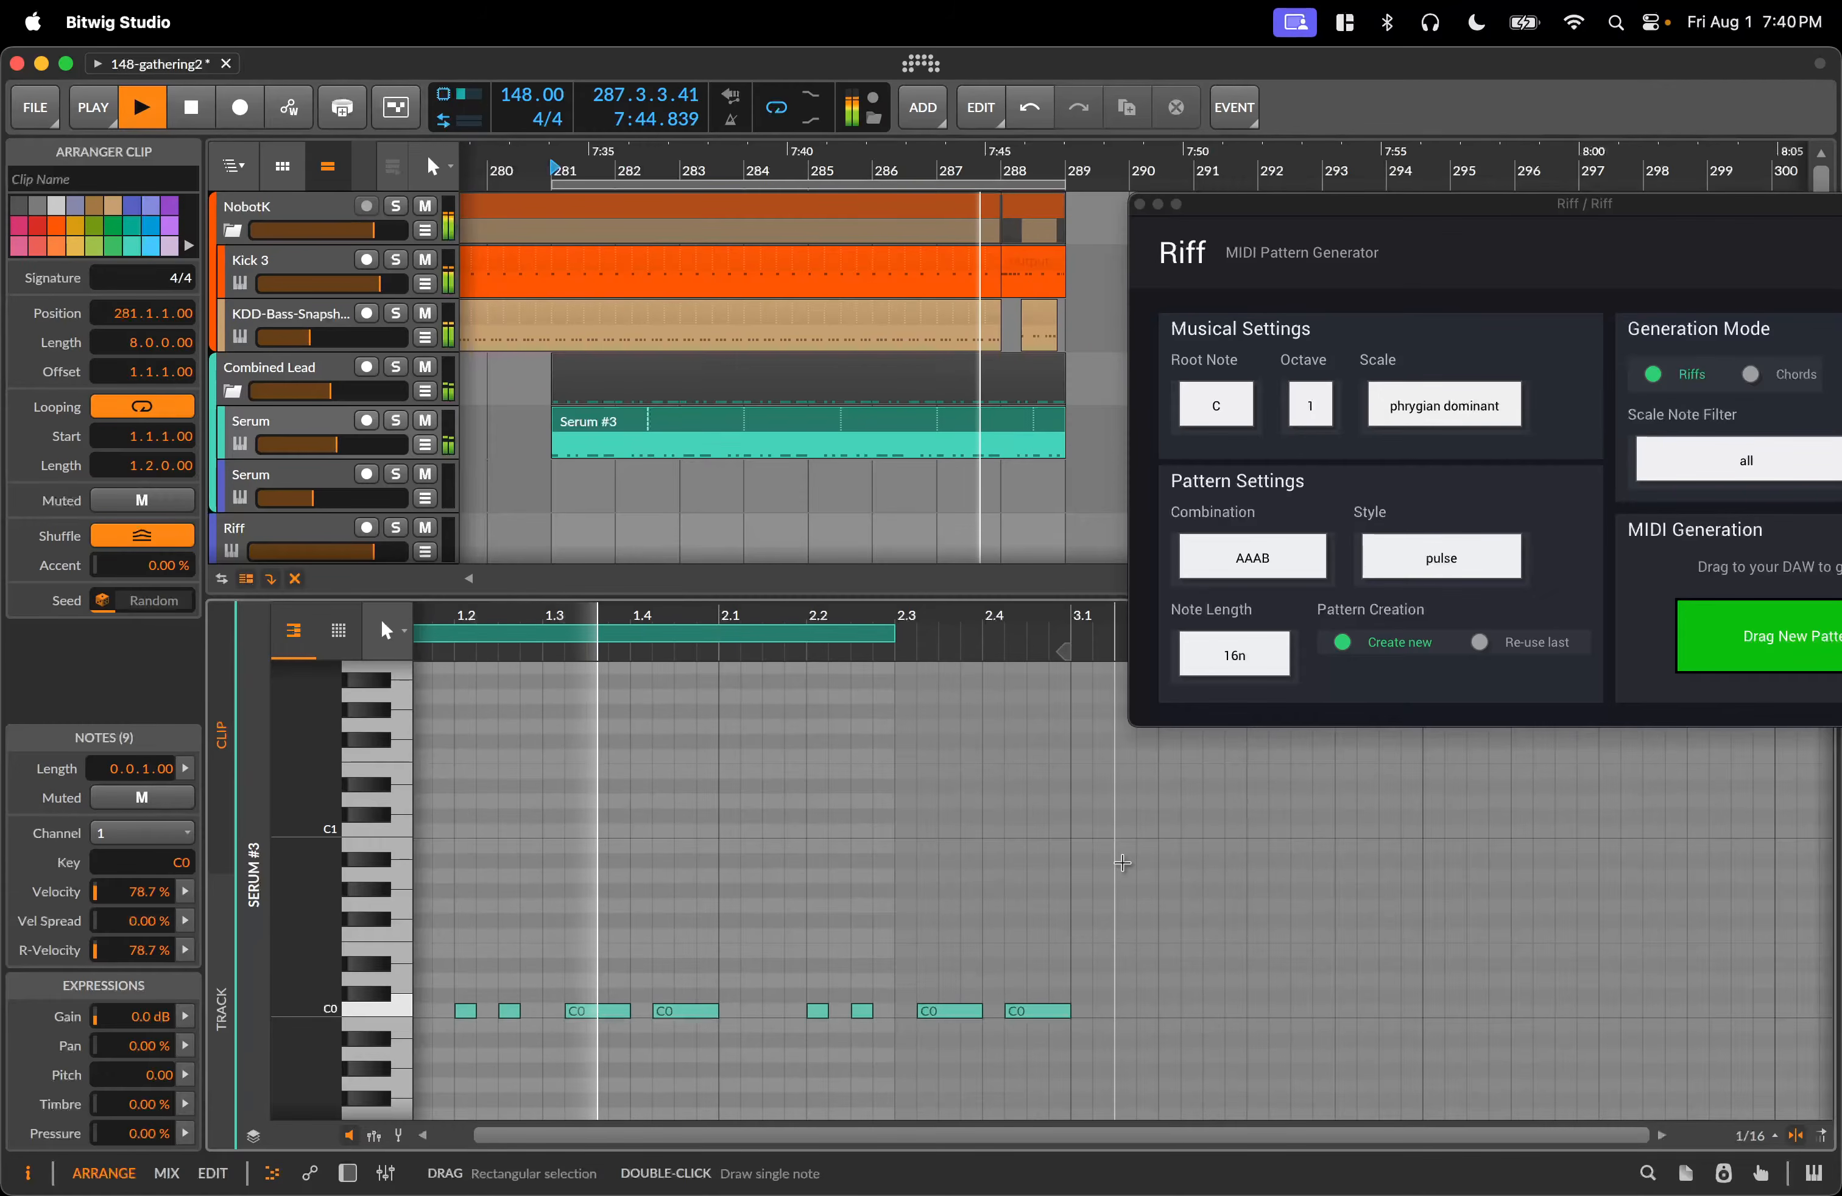
pyautogui.moveTo(892, 626); pyautogui.dragTo(895, 797)
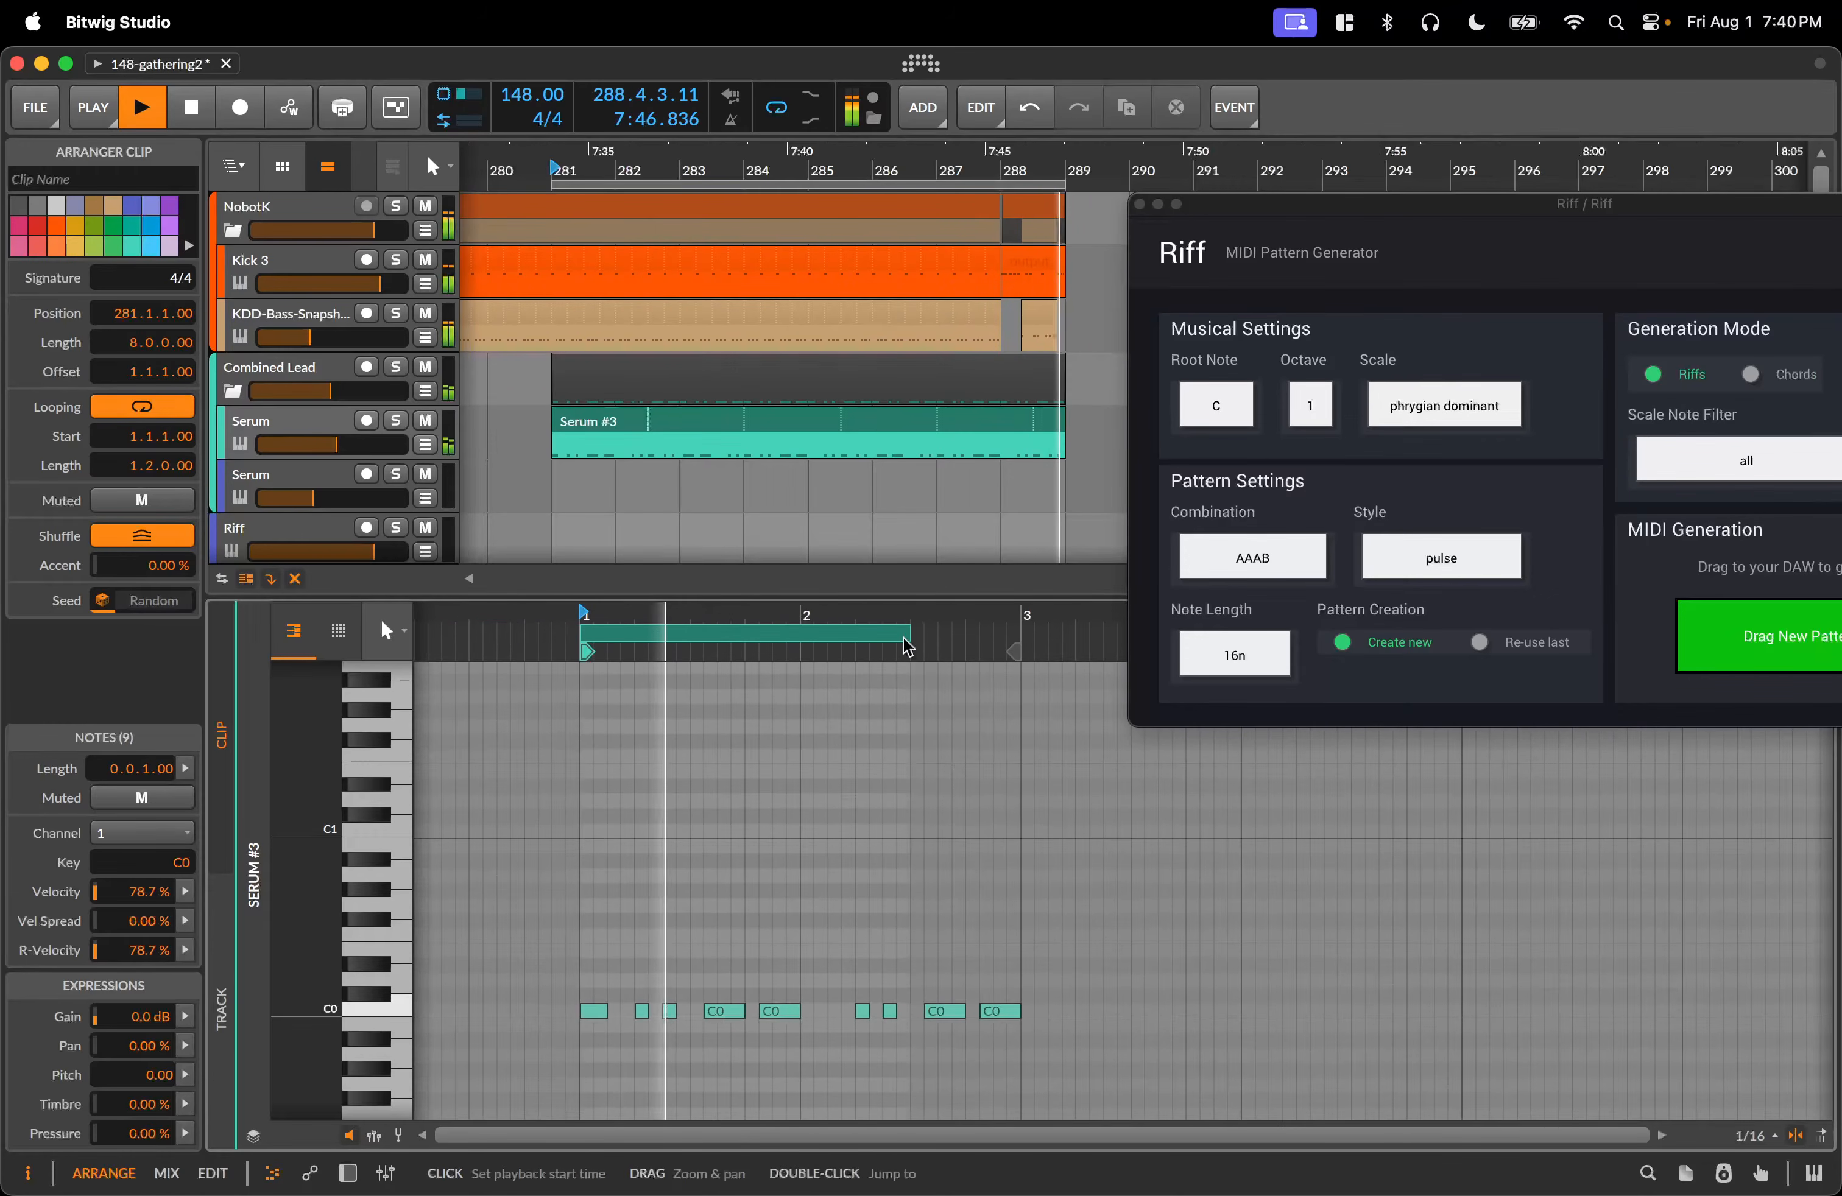
pyautogui.press('space')
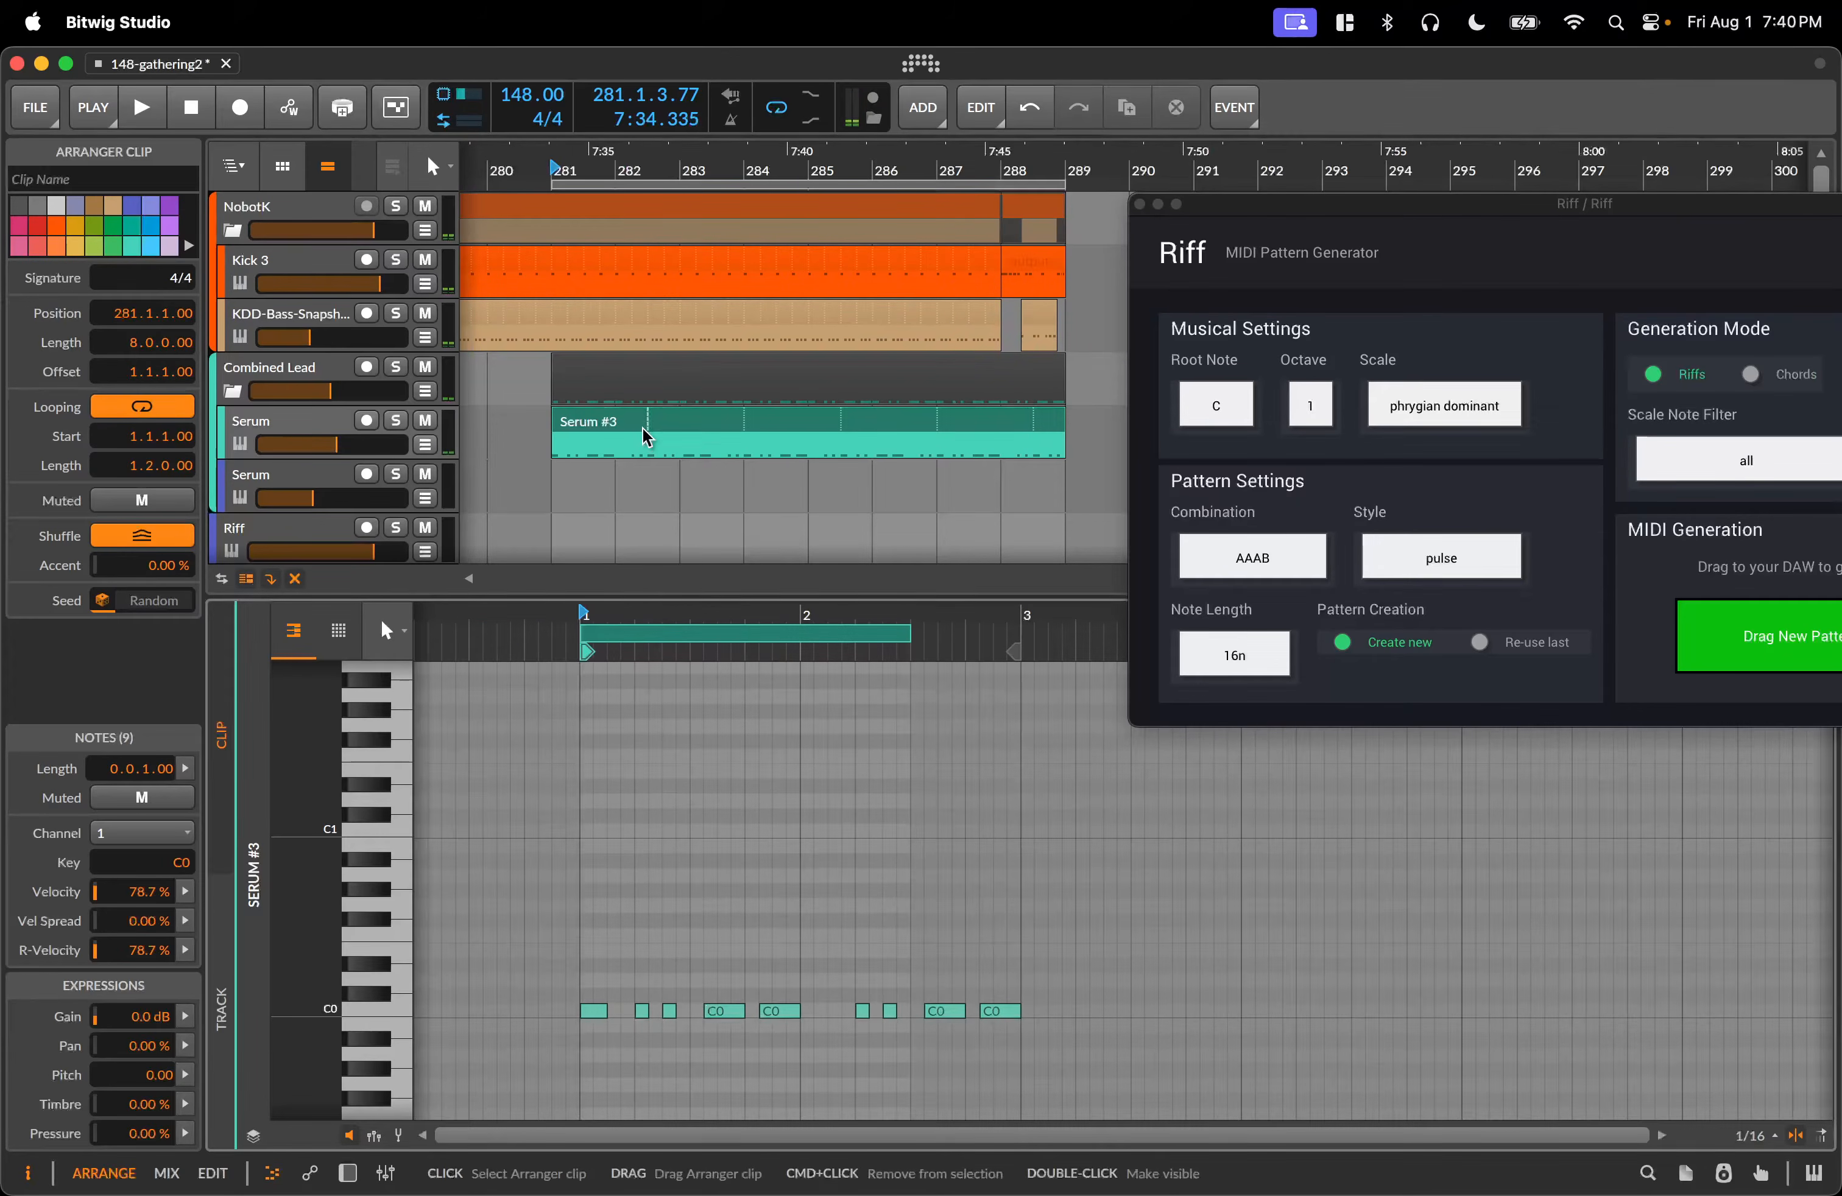
# Delete the hand-written clip from the Serum track, show the track's devices, and bring the Riff window fully into view.
pyautogui.click(642, 426)
pyautogui.press('Delete')
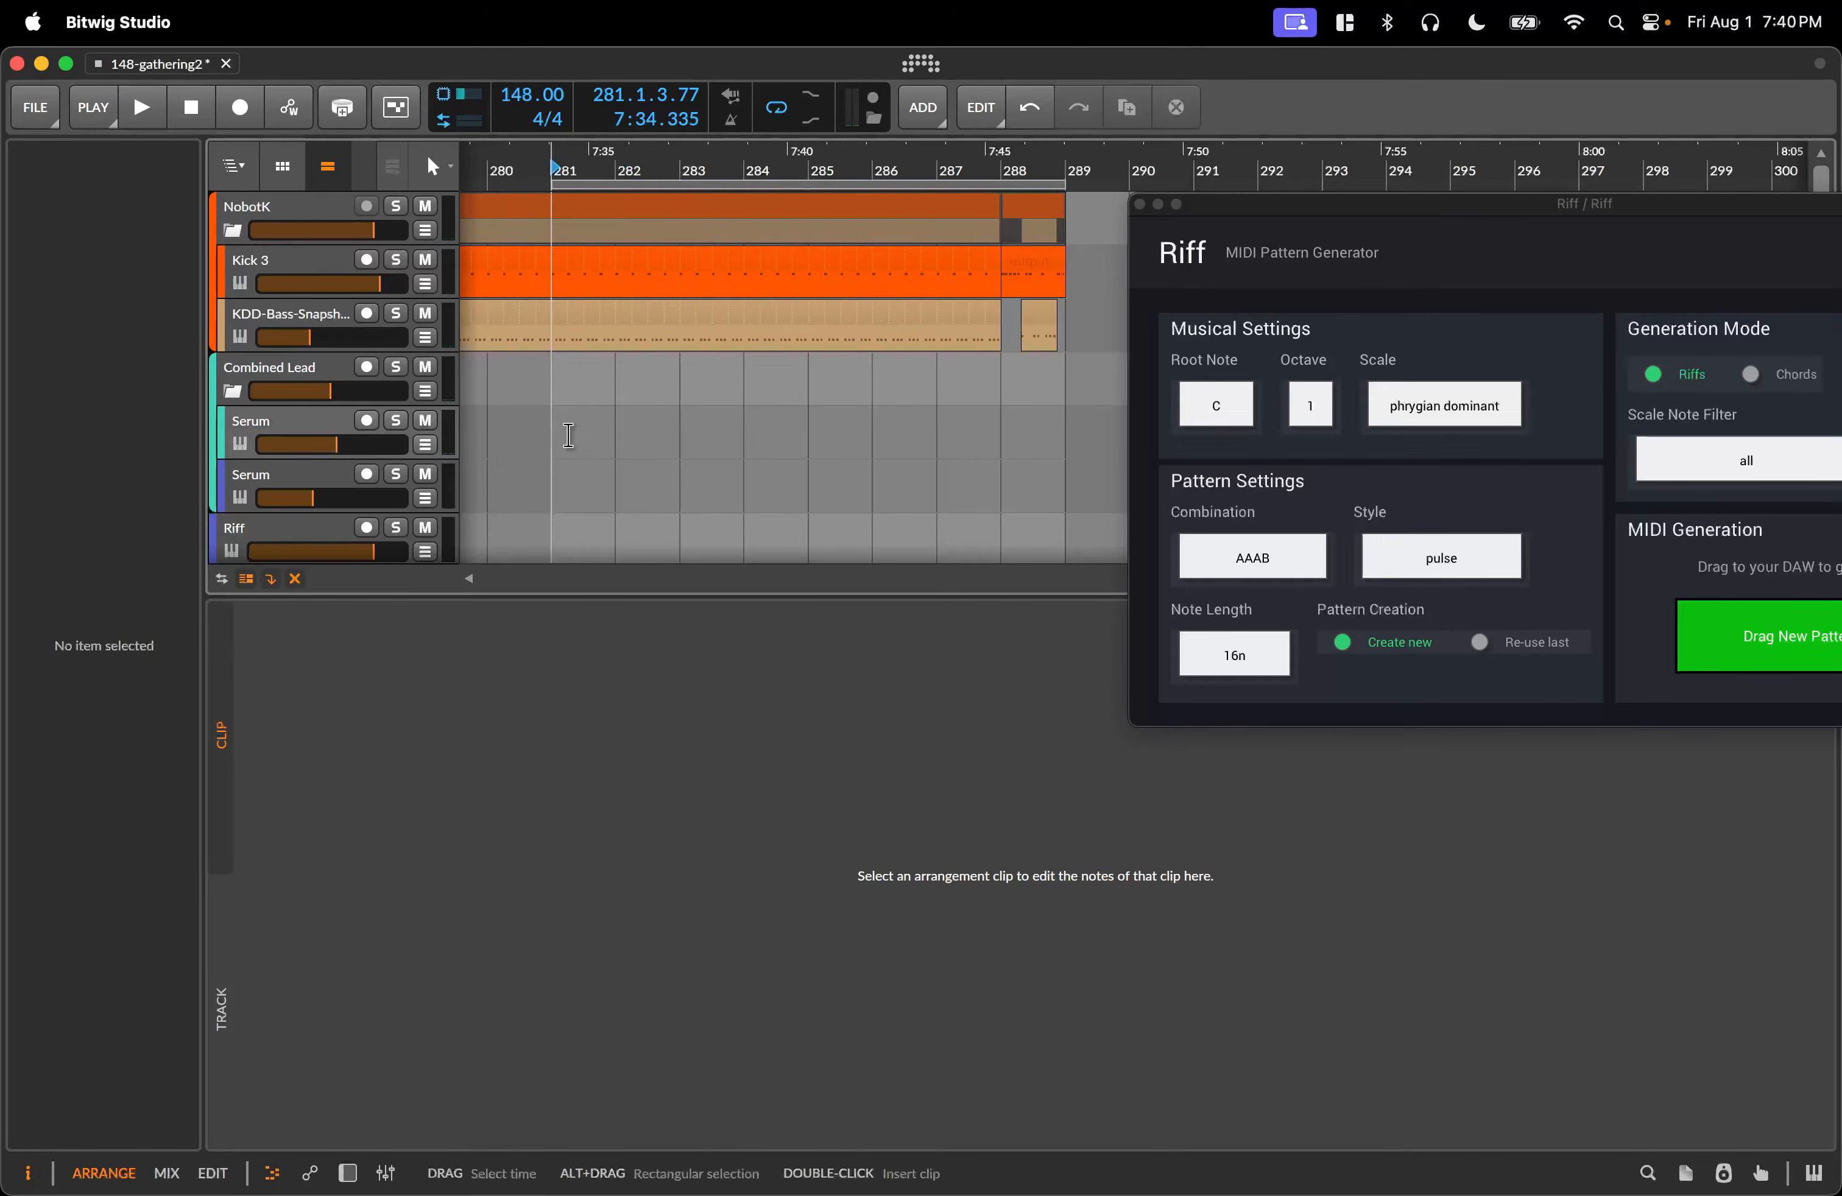
pyautogui.press('d')
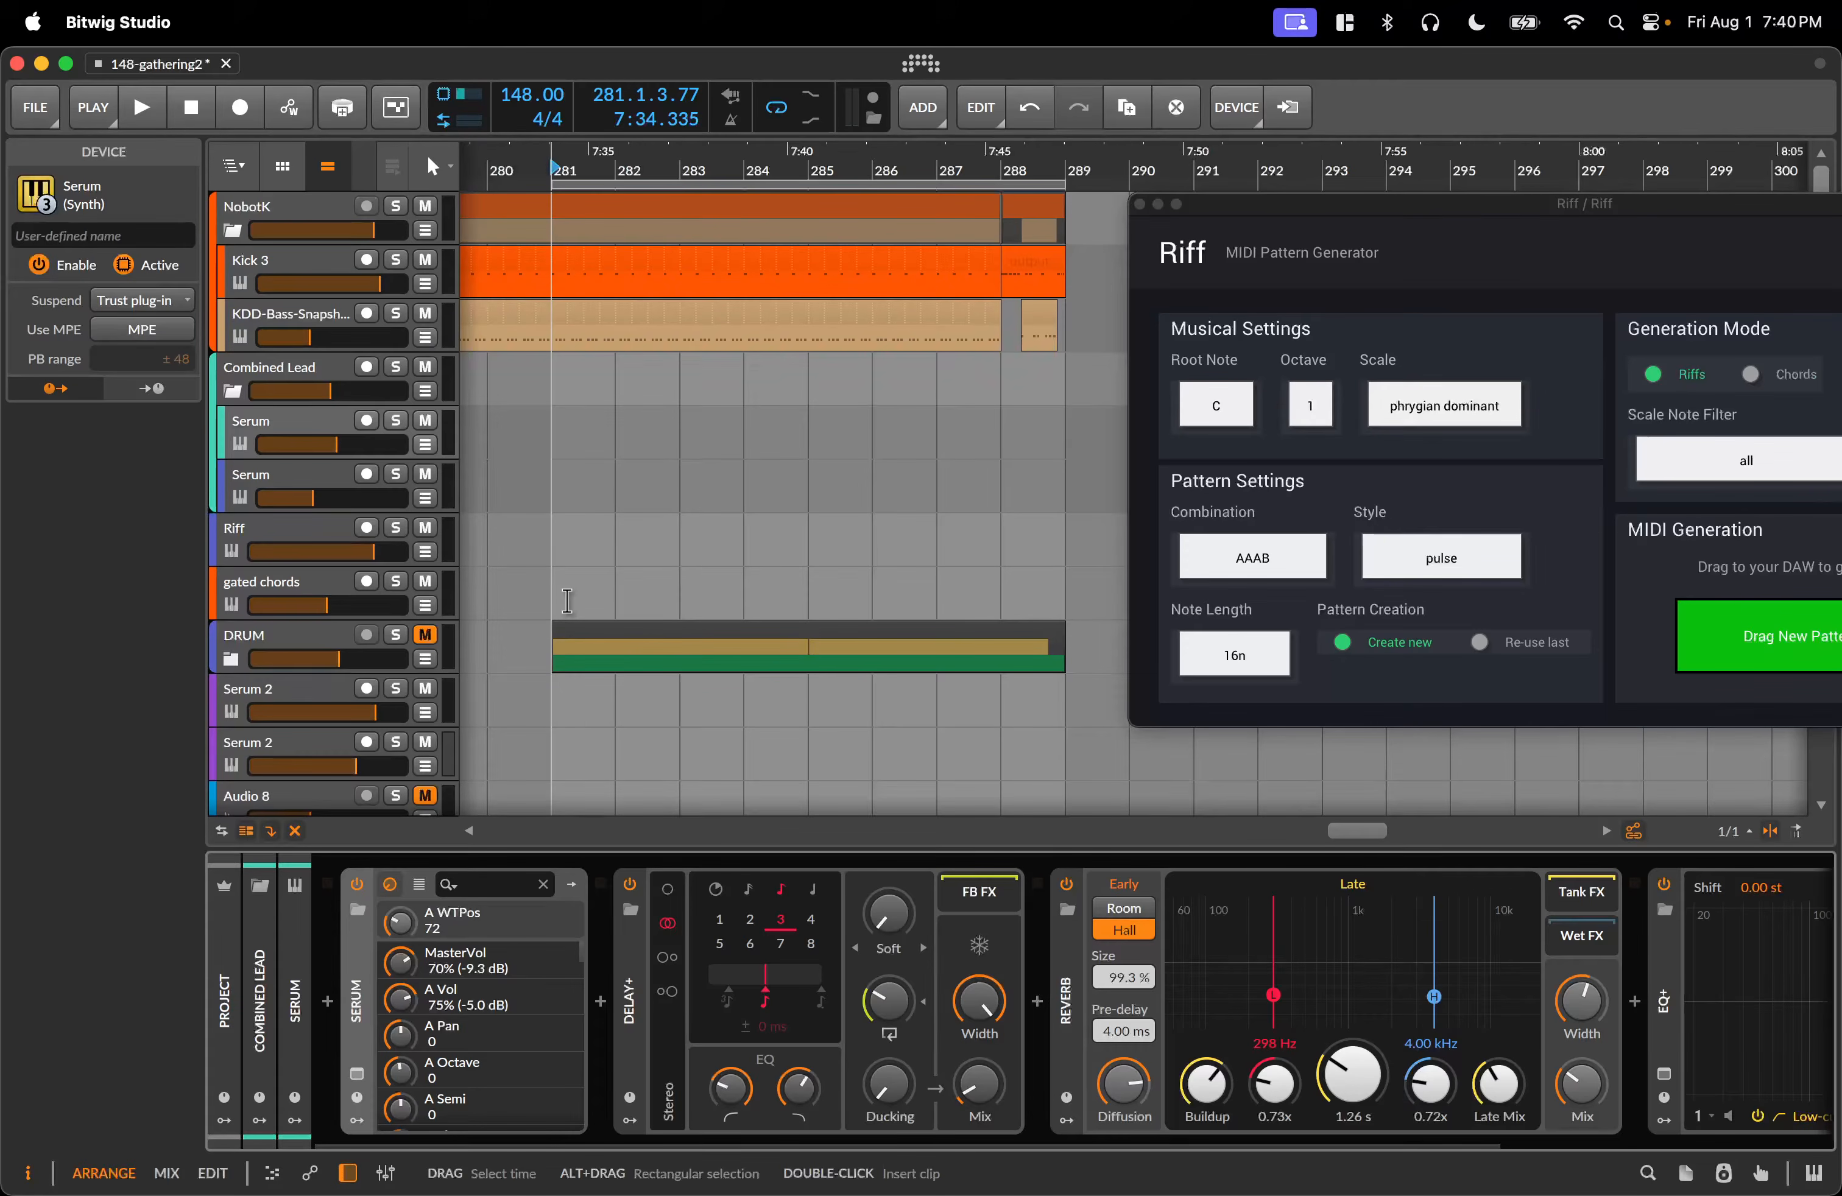
pyautogui.moveTo(1432, 208); pyautogui.dragTo(1062, 186)
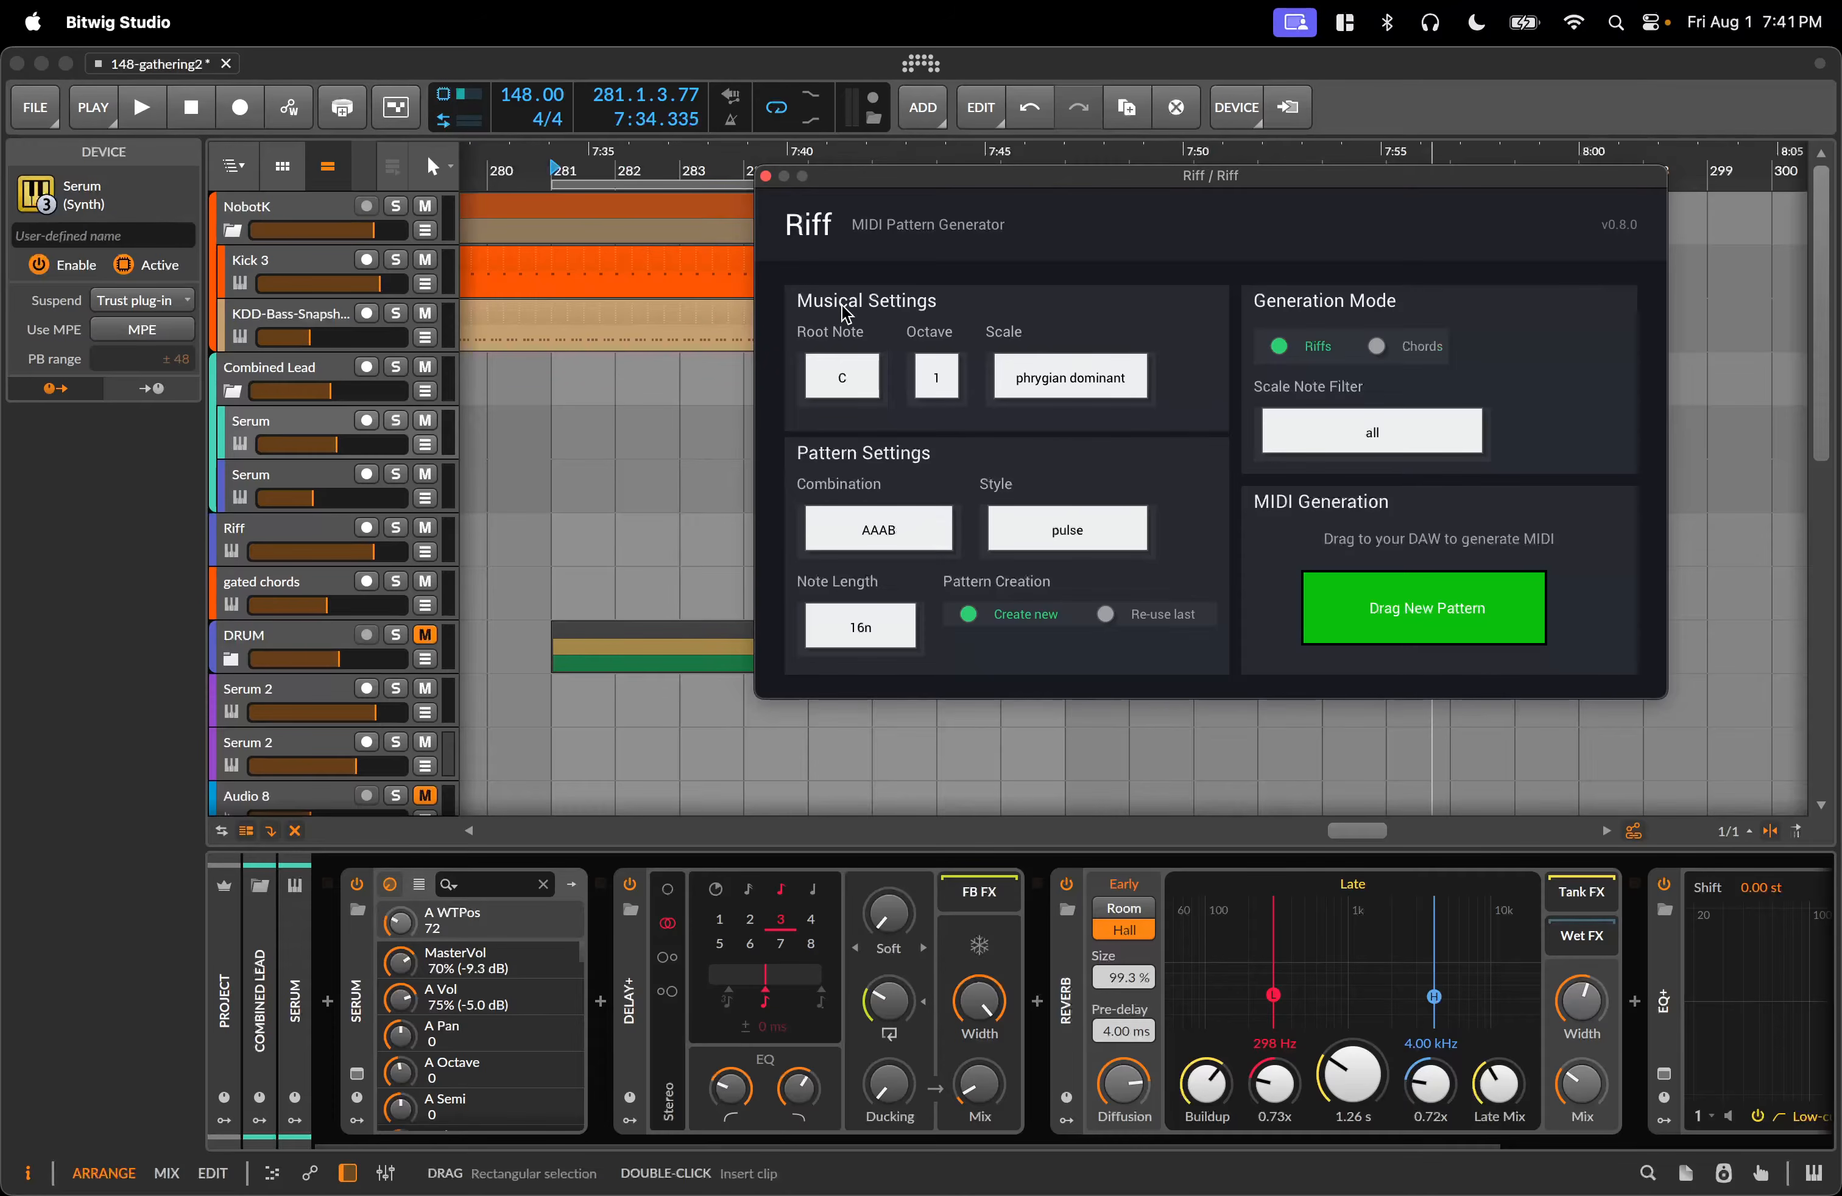
# Examine the root note, octave and scale choices in Riff's musical settings.
pyautogui.click(826, 377)
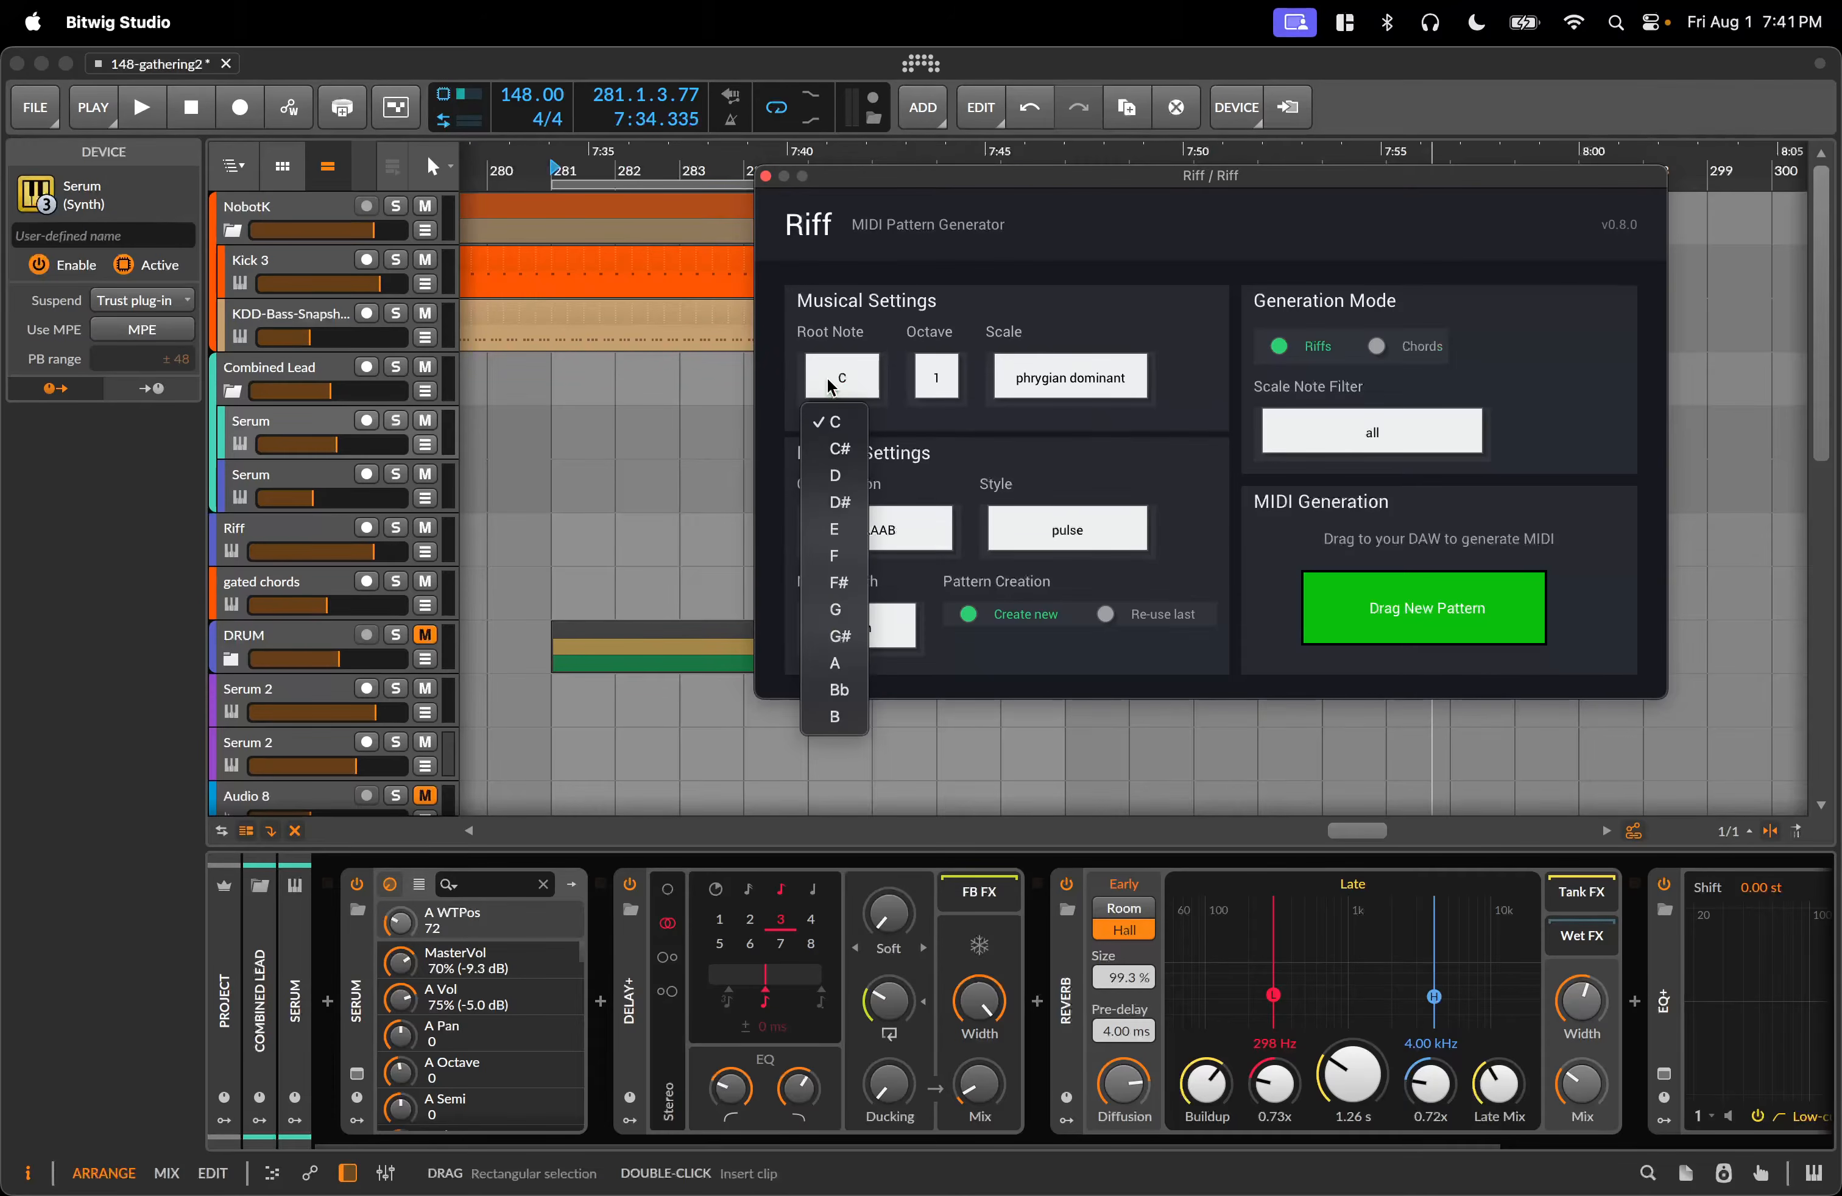
pyautogui.click(943, 382)
pyautogui.click(943, 384)
pyautogui.click(943, 384)
pyautogui.click(1066, 382)
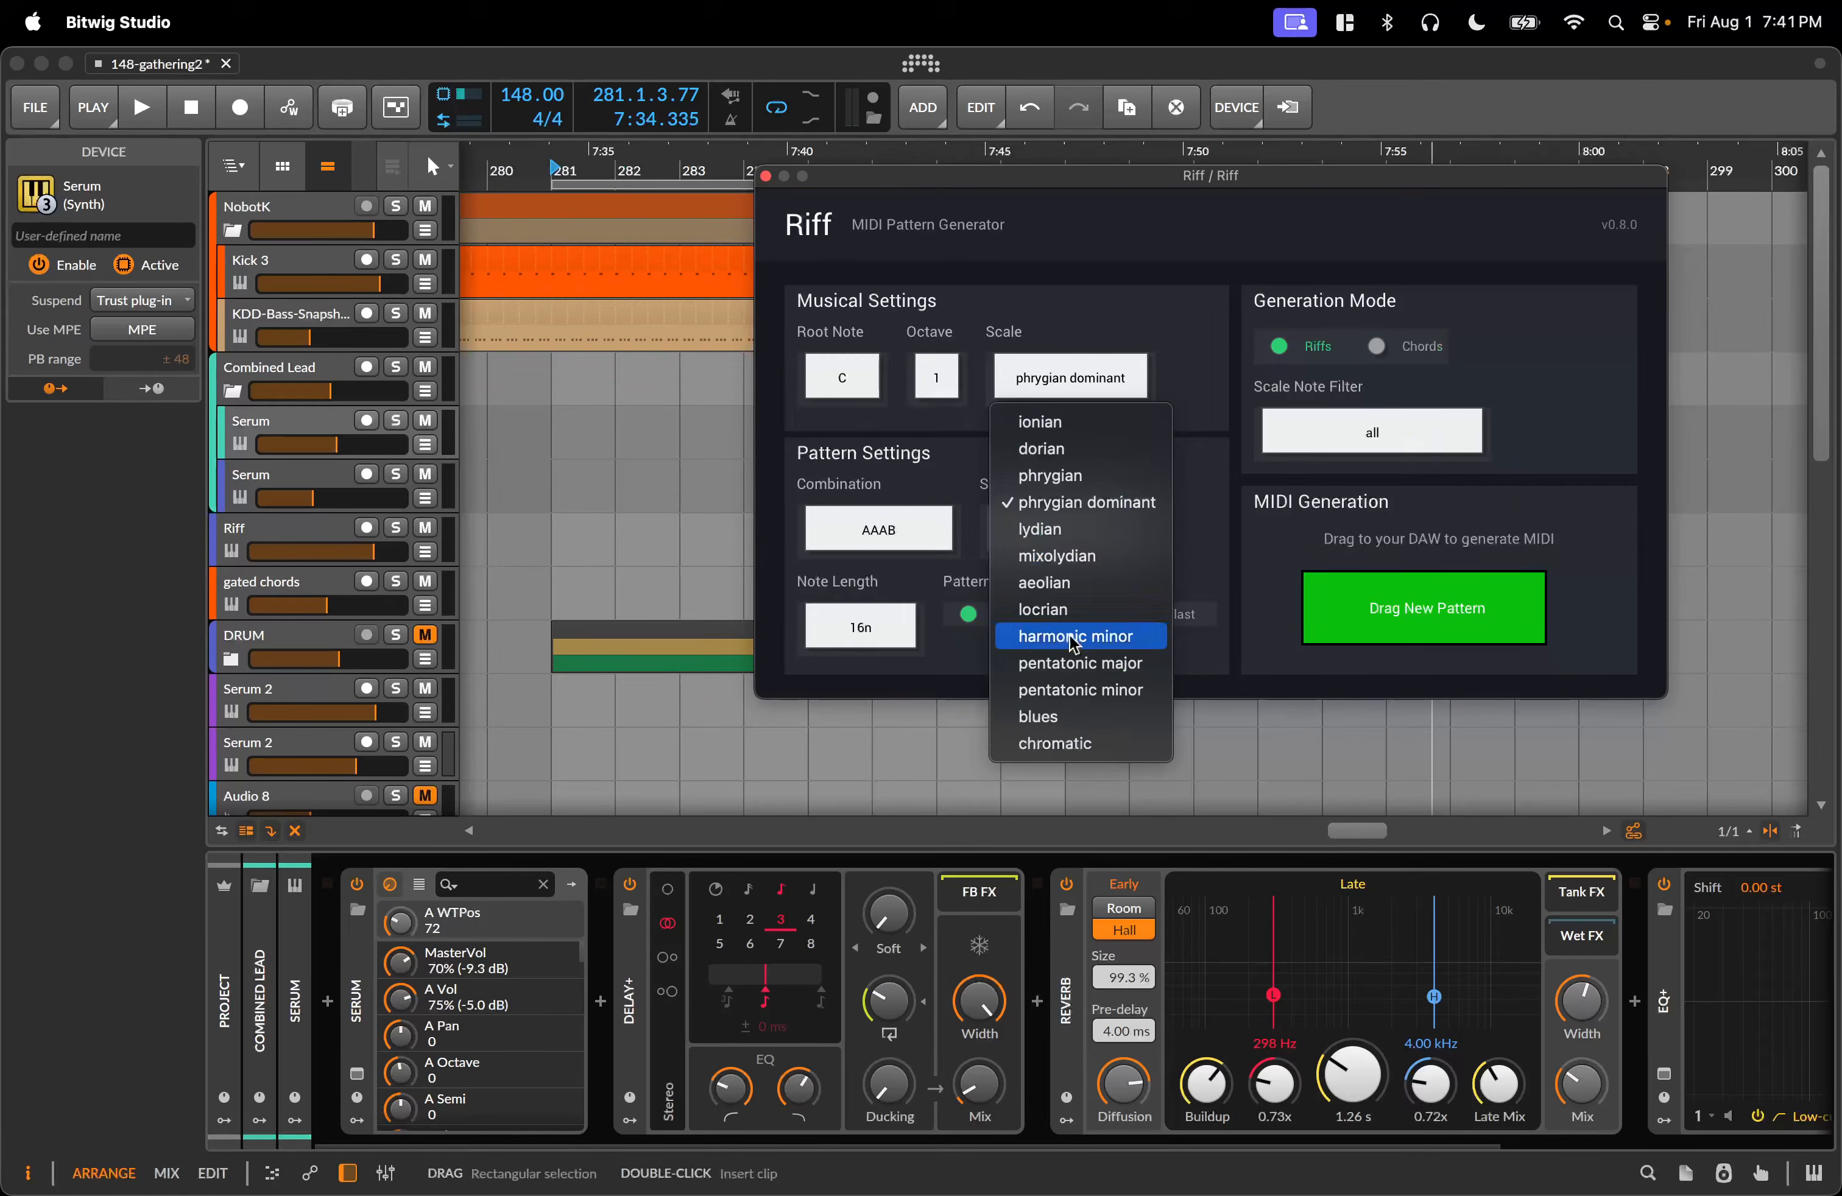
pyautogui.click(1170, 337)
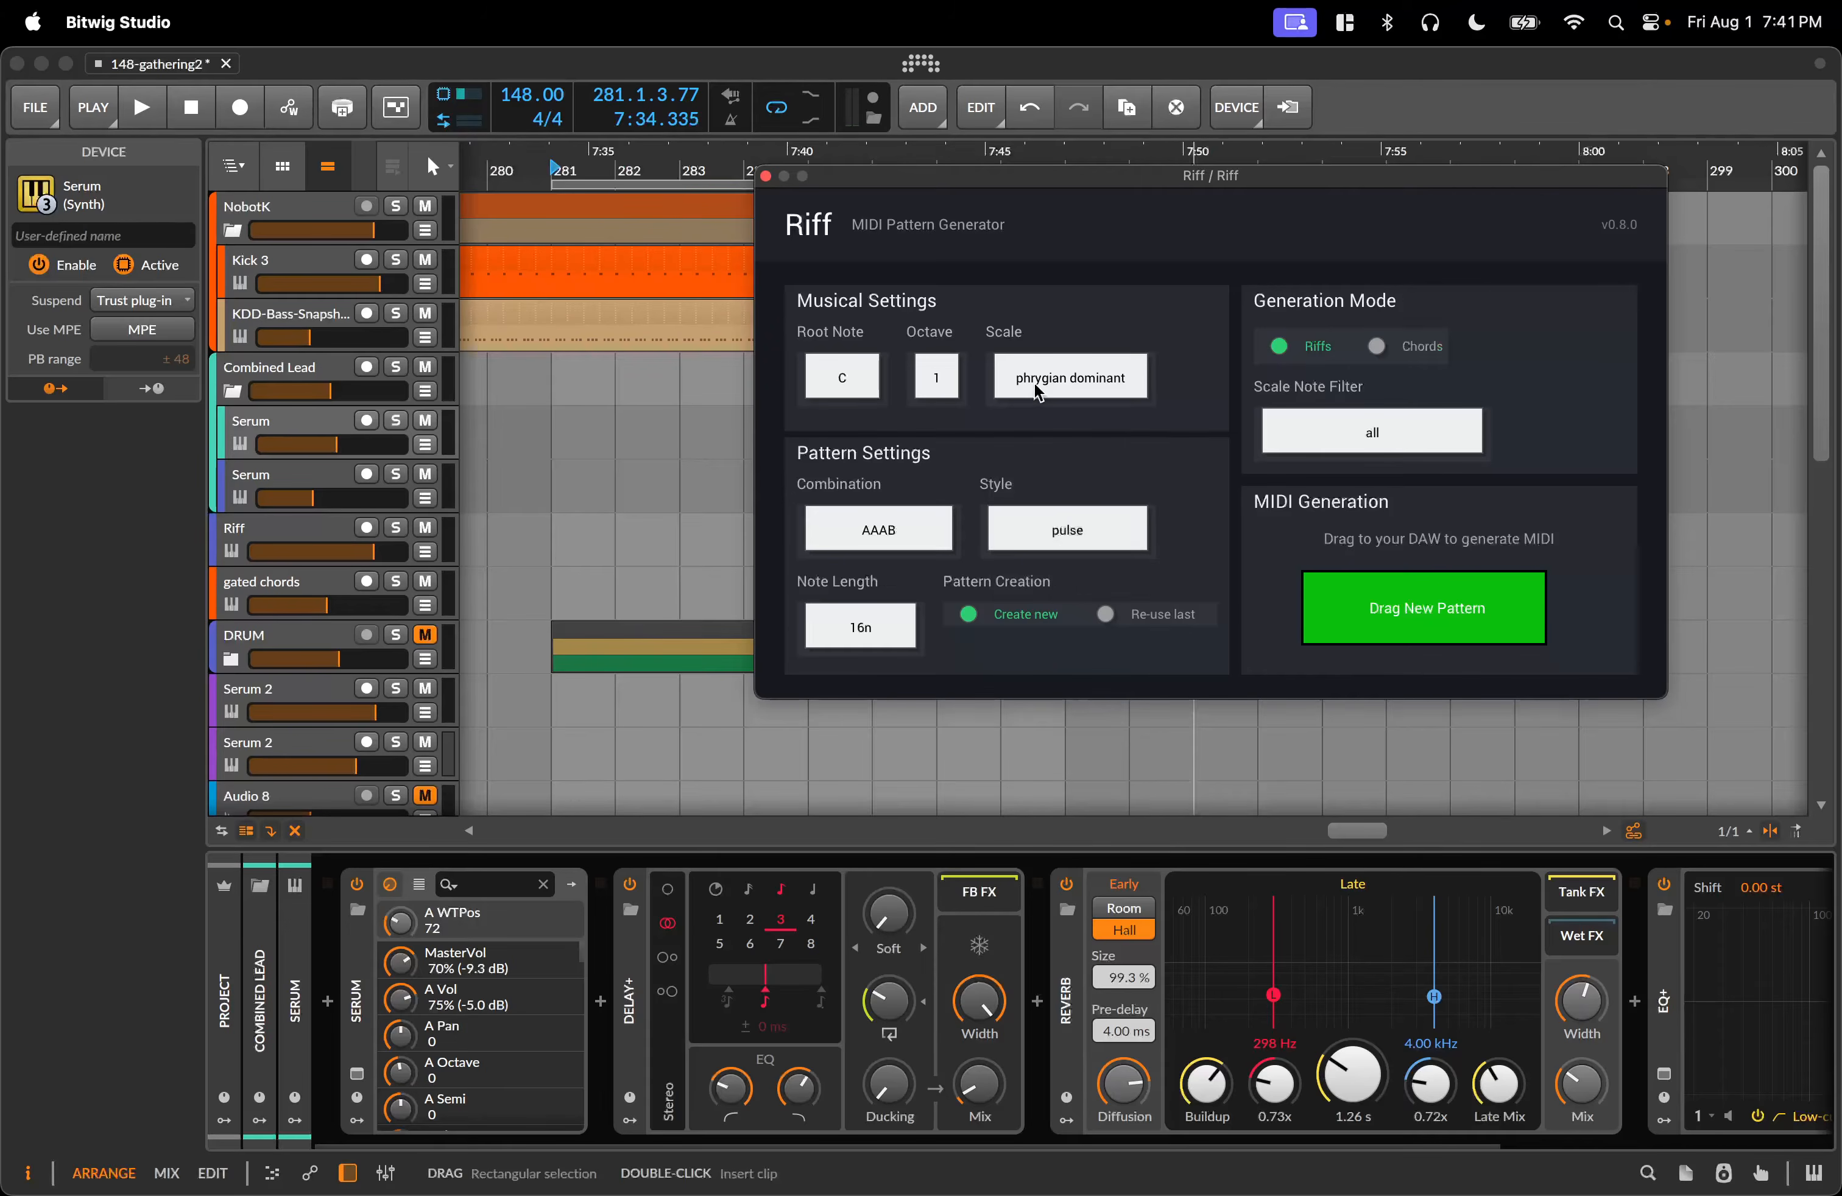
pyautogui.click(1070, 390)
pyautogui.click(1073, 378)
# Examine the combination, style and note length choices in Riff's pattern settings.
pyautogui.click(879, 536)
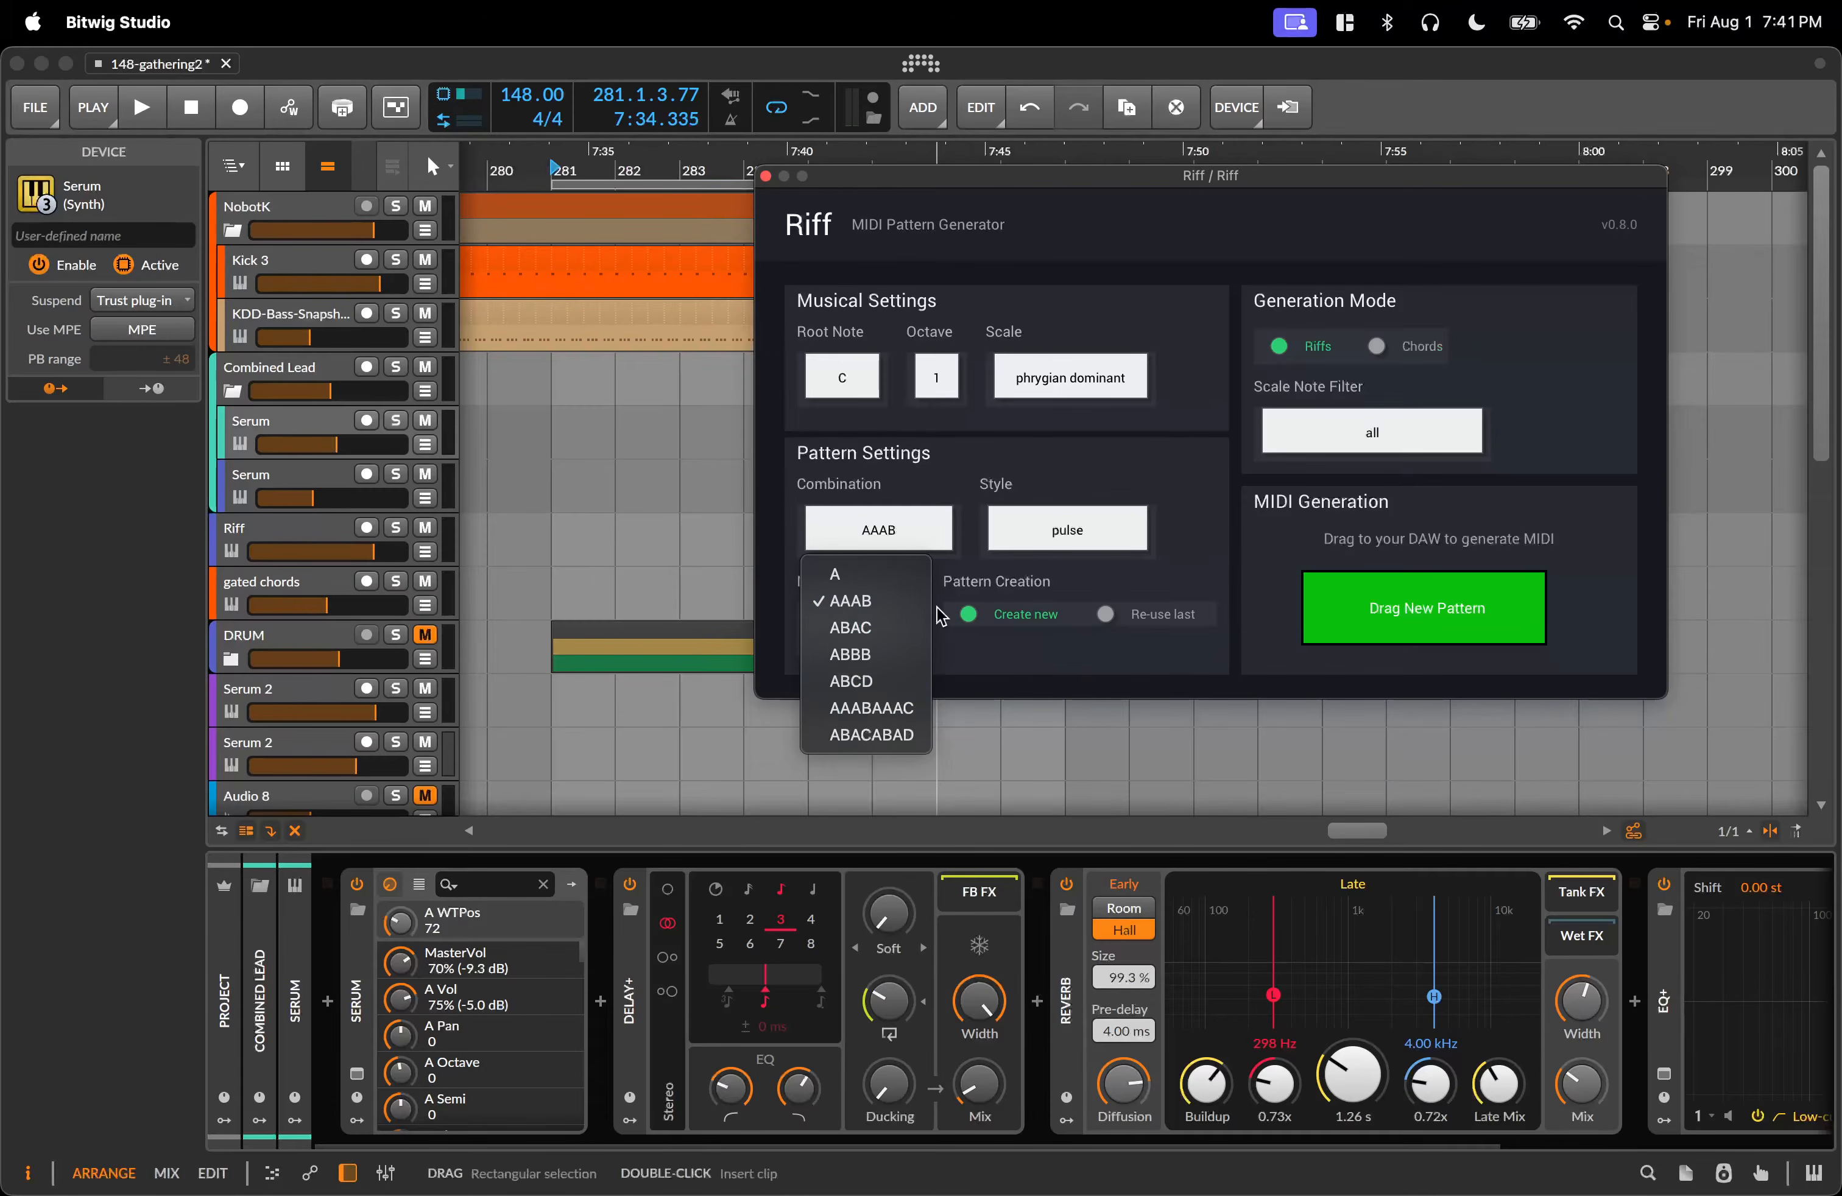
pyautogui.click(974, 478)
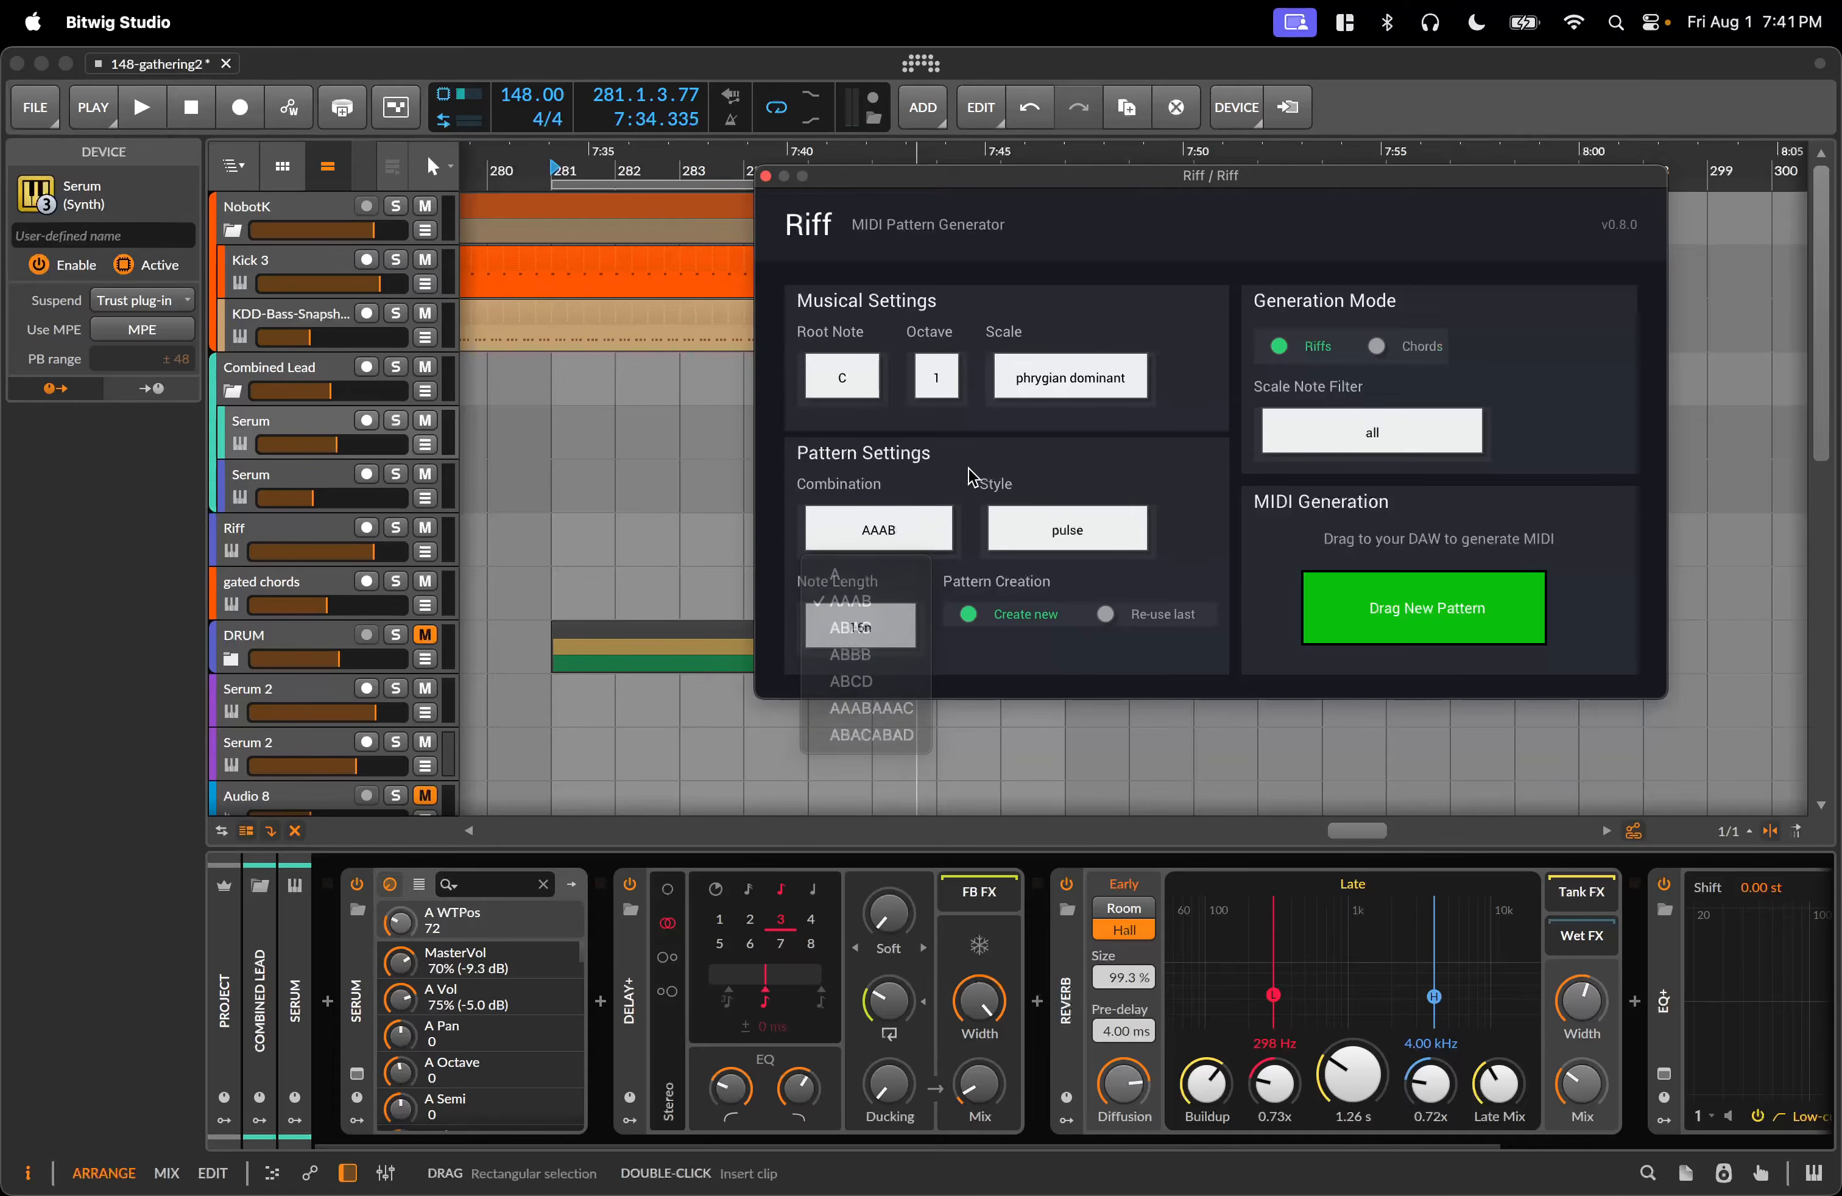
pyautogui.click(1045, 528)
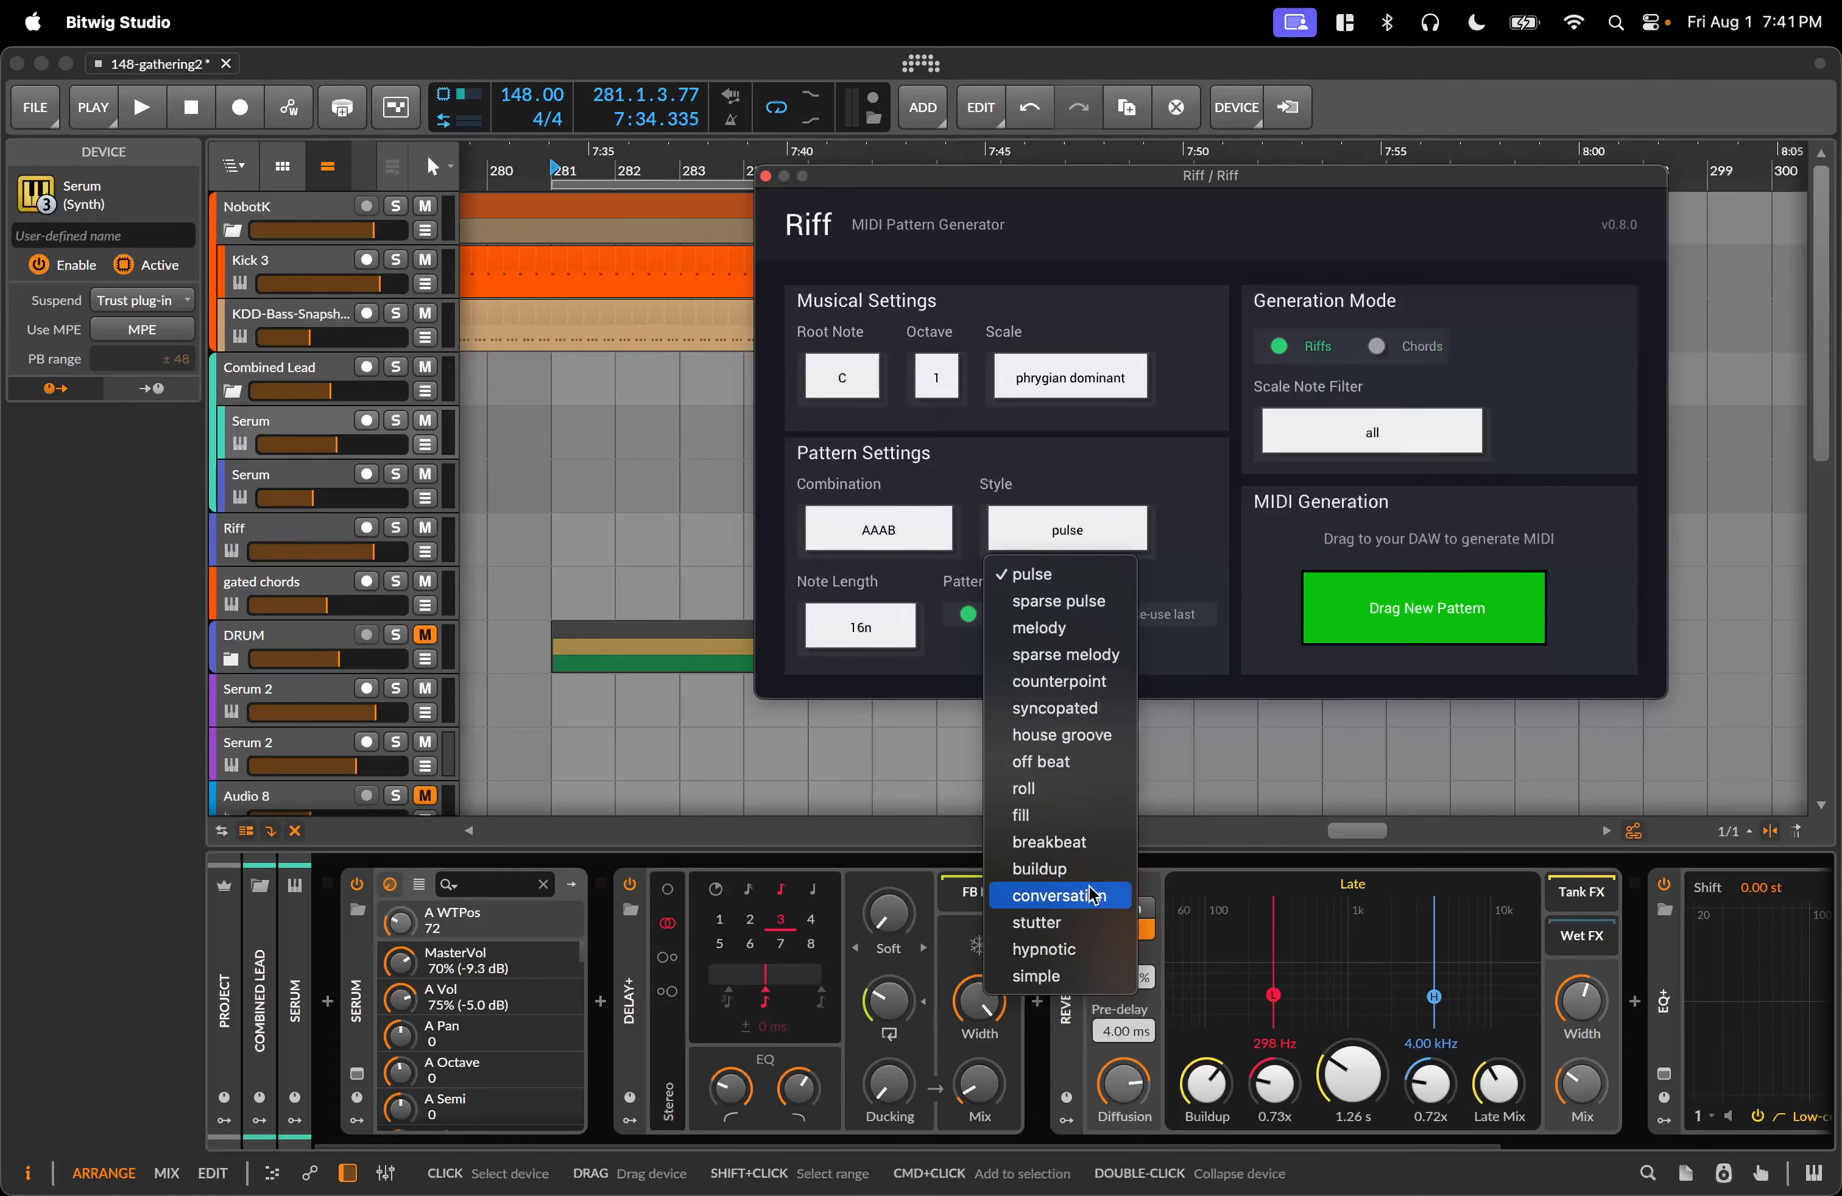
pyautogui.click(1093, 483)
pyautogui.click(856, 632)
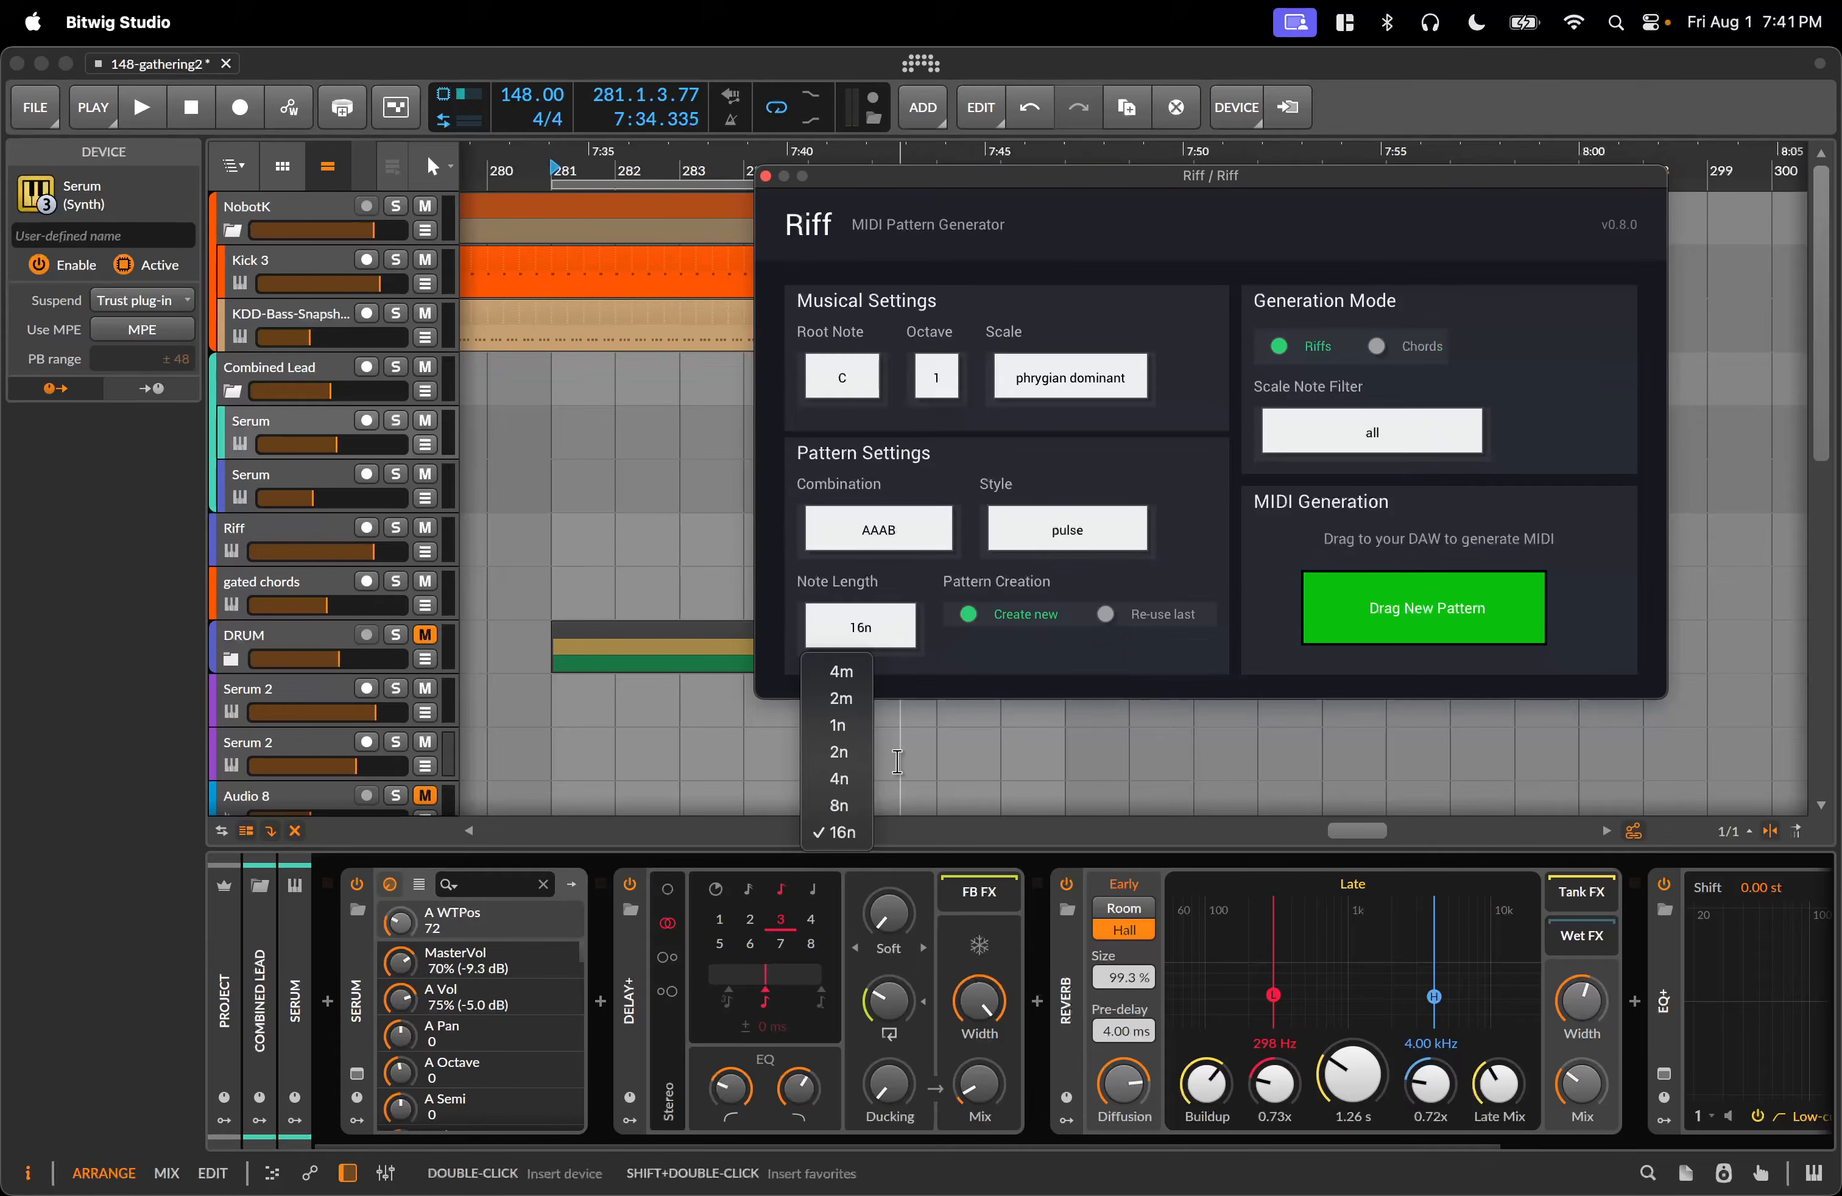
pyautogui.click(915, 676)
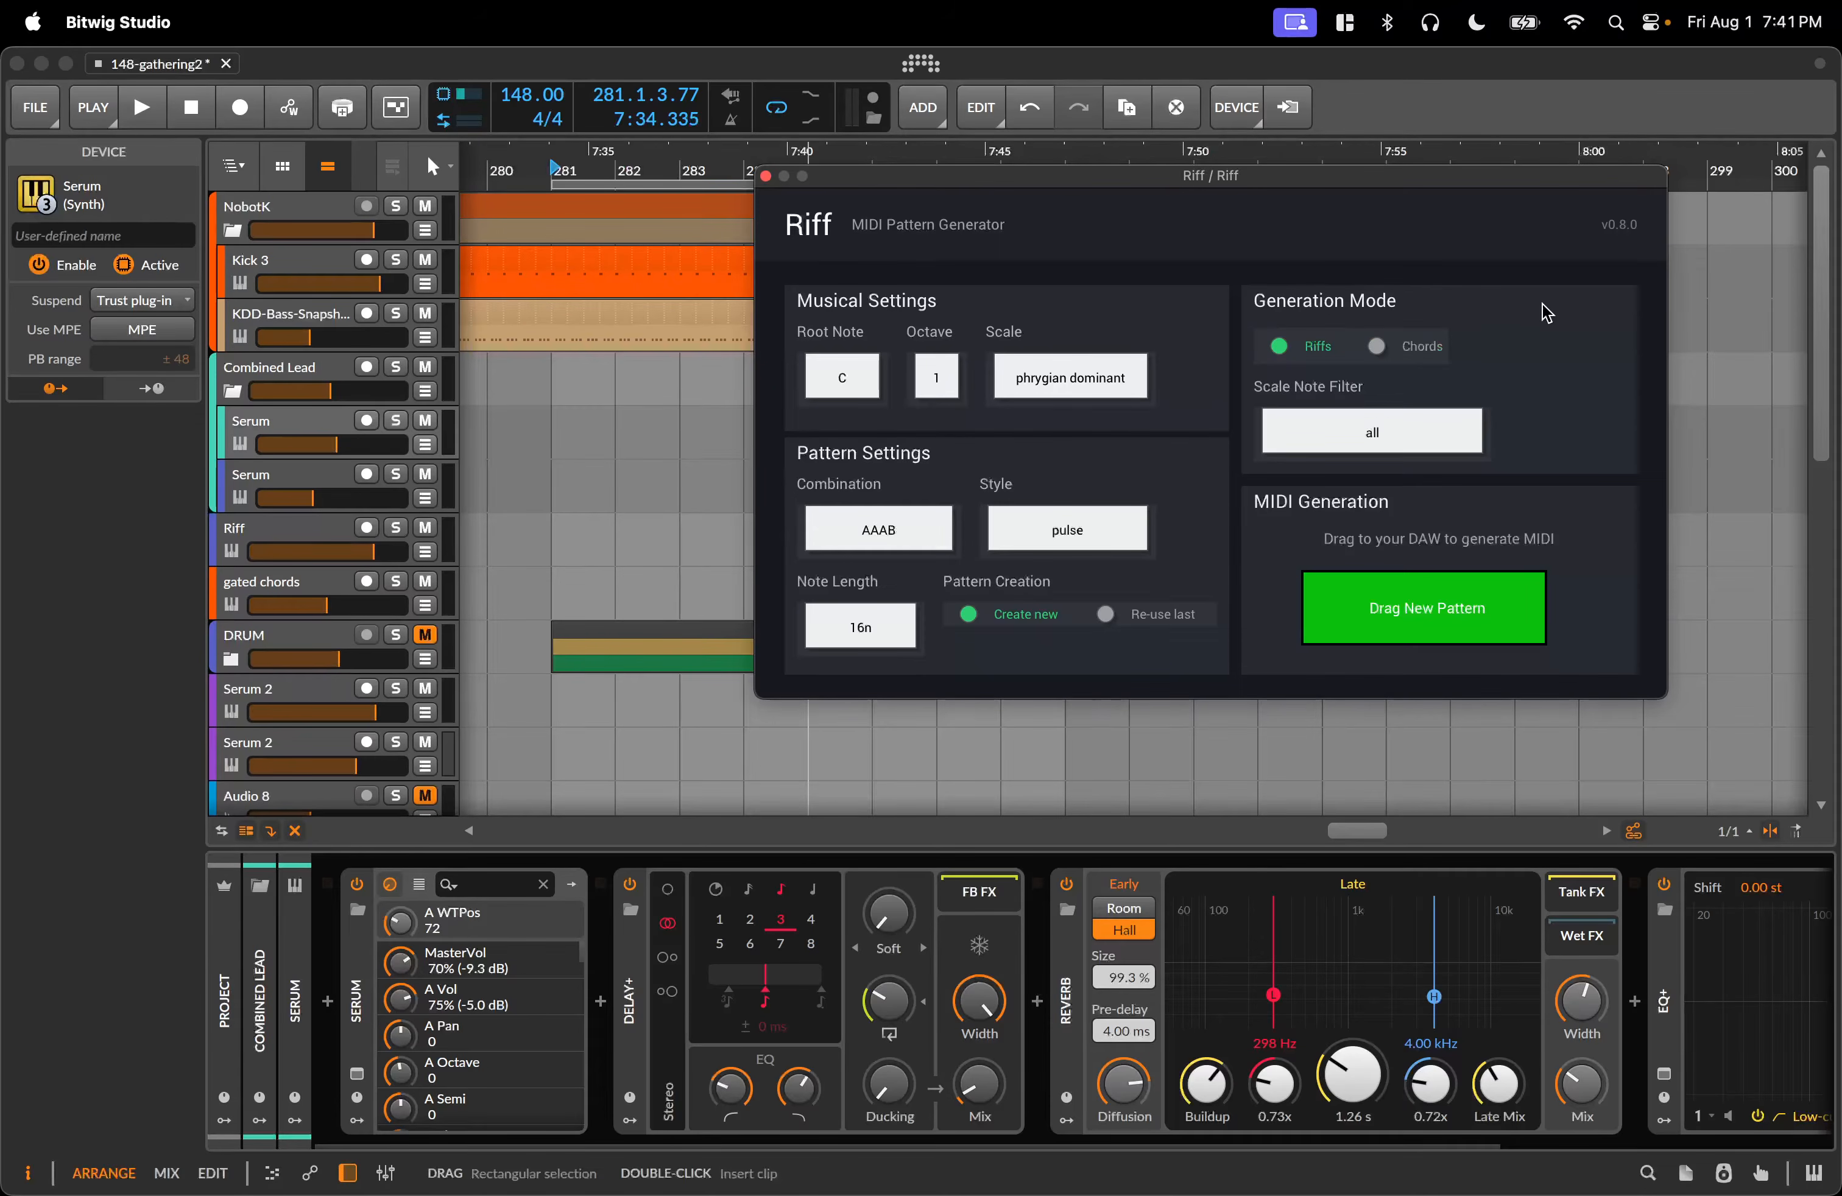
# Examine the chord progression choices in Riff's Chords mode and return to Riffs mode.
pyautogui.click(1377, 348)
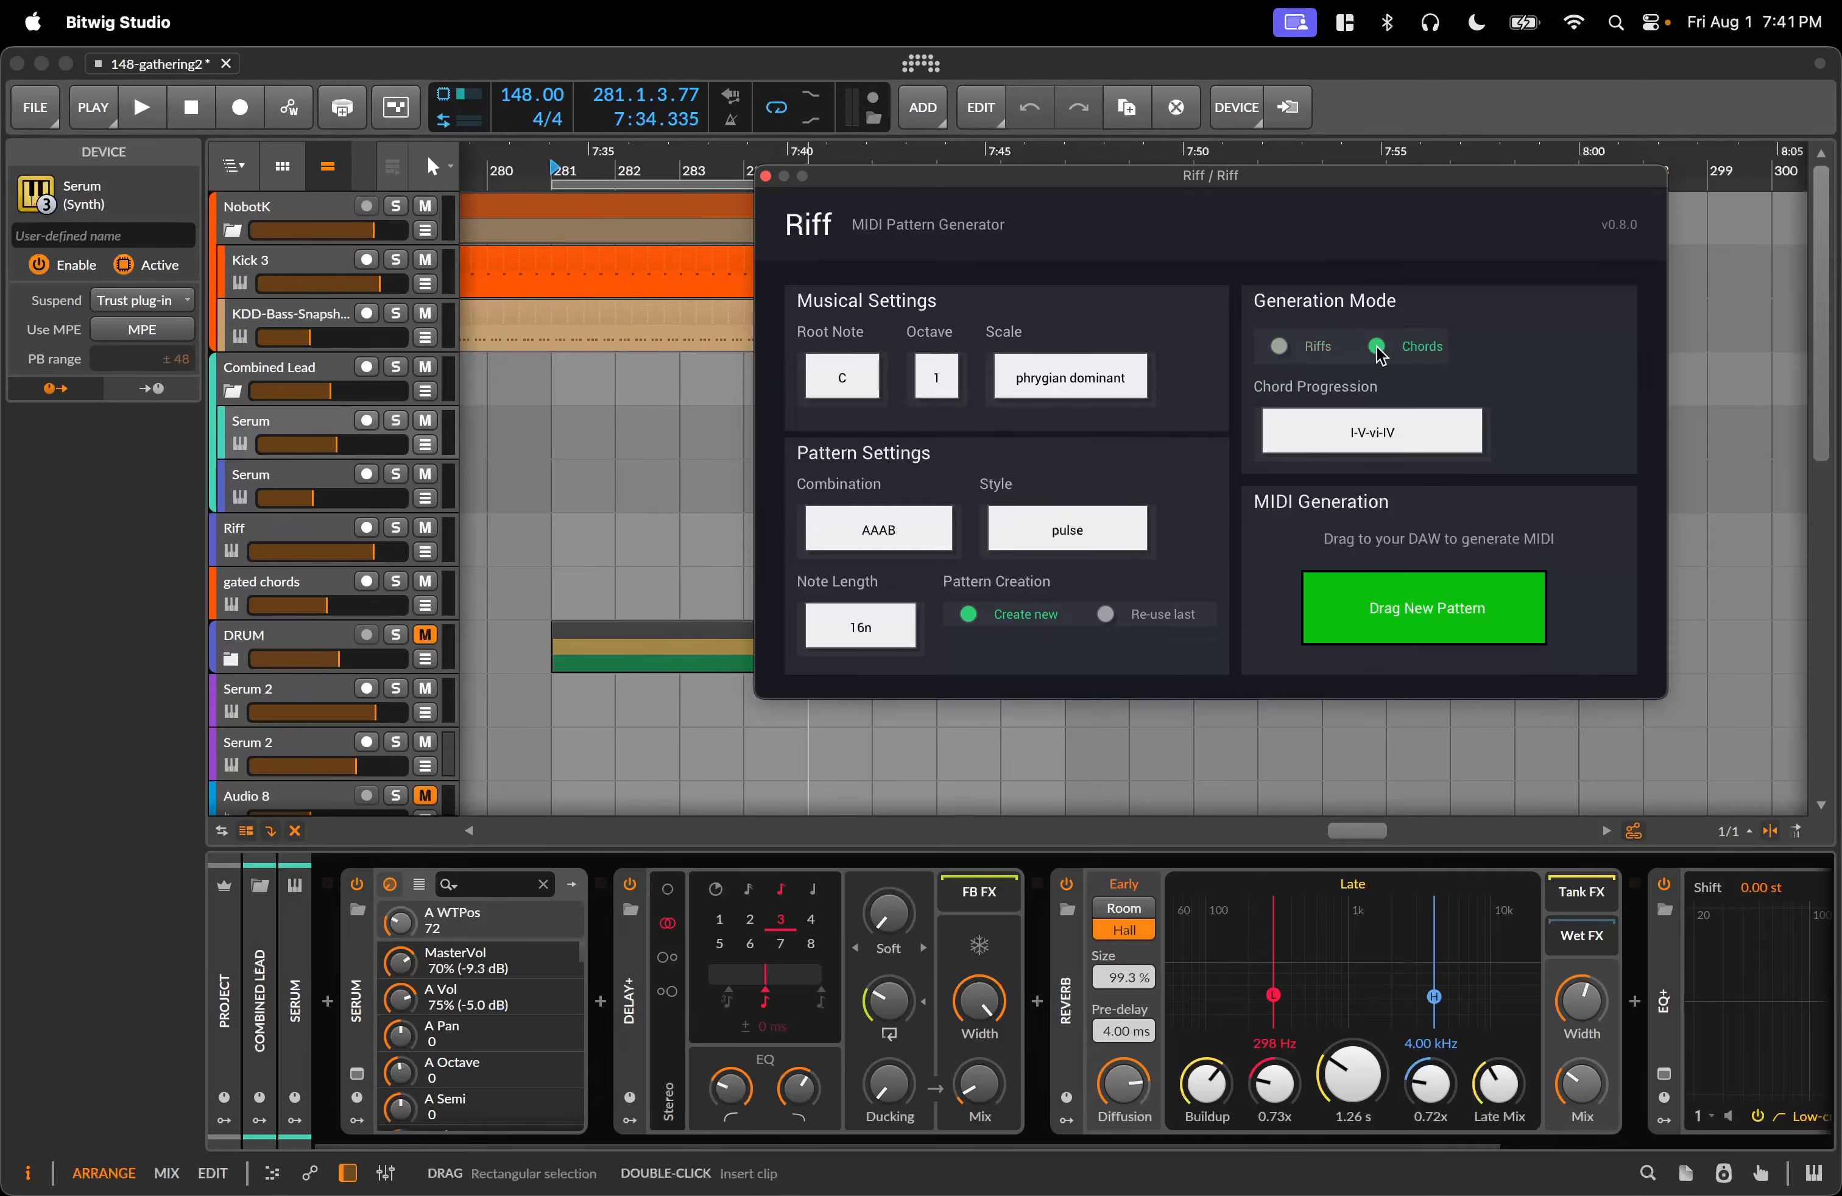
pyautogui.click(1390, 456)
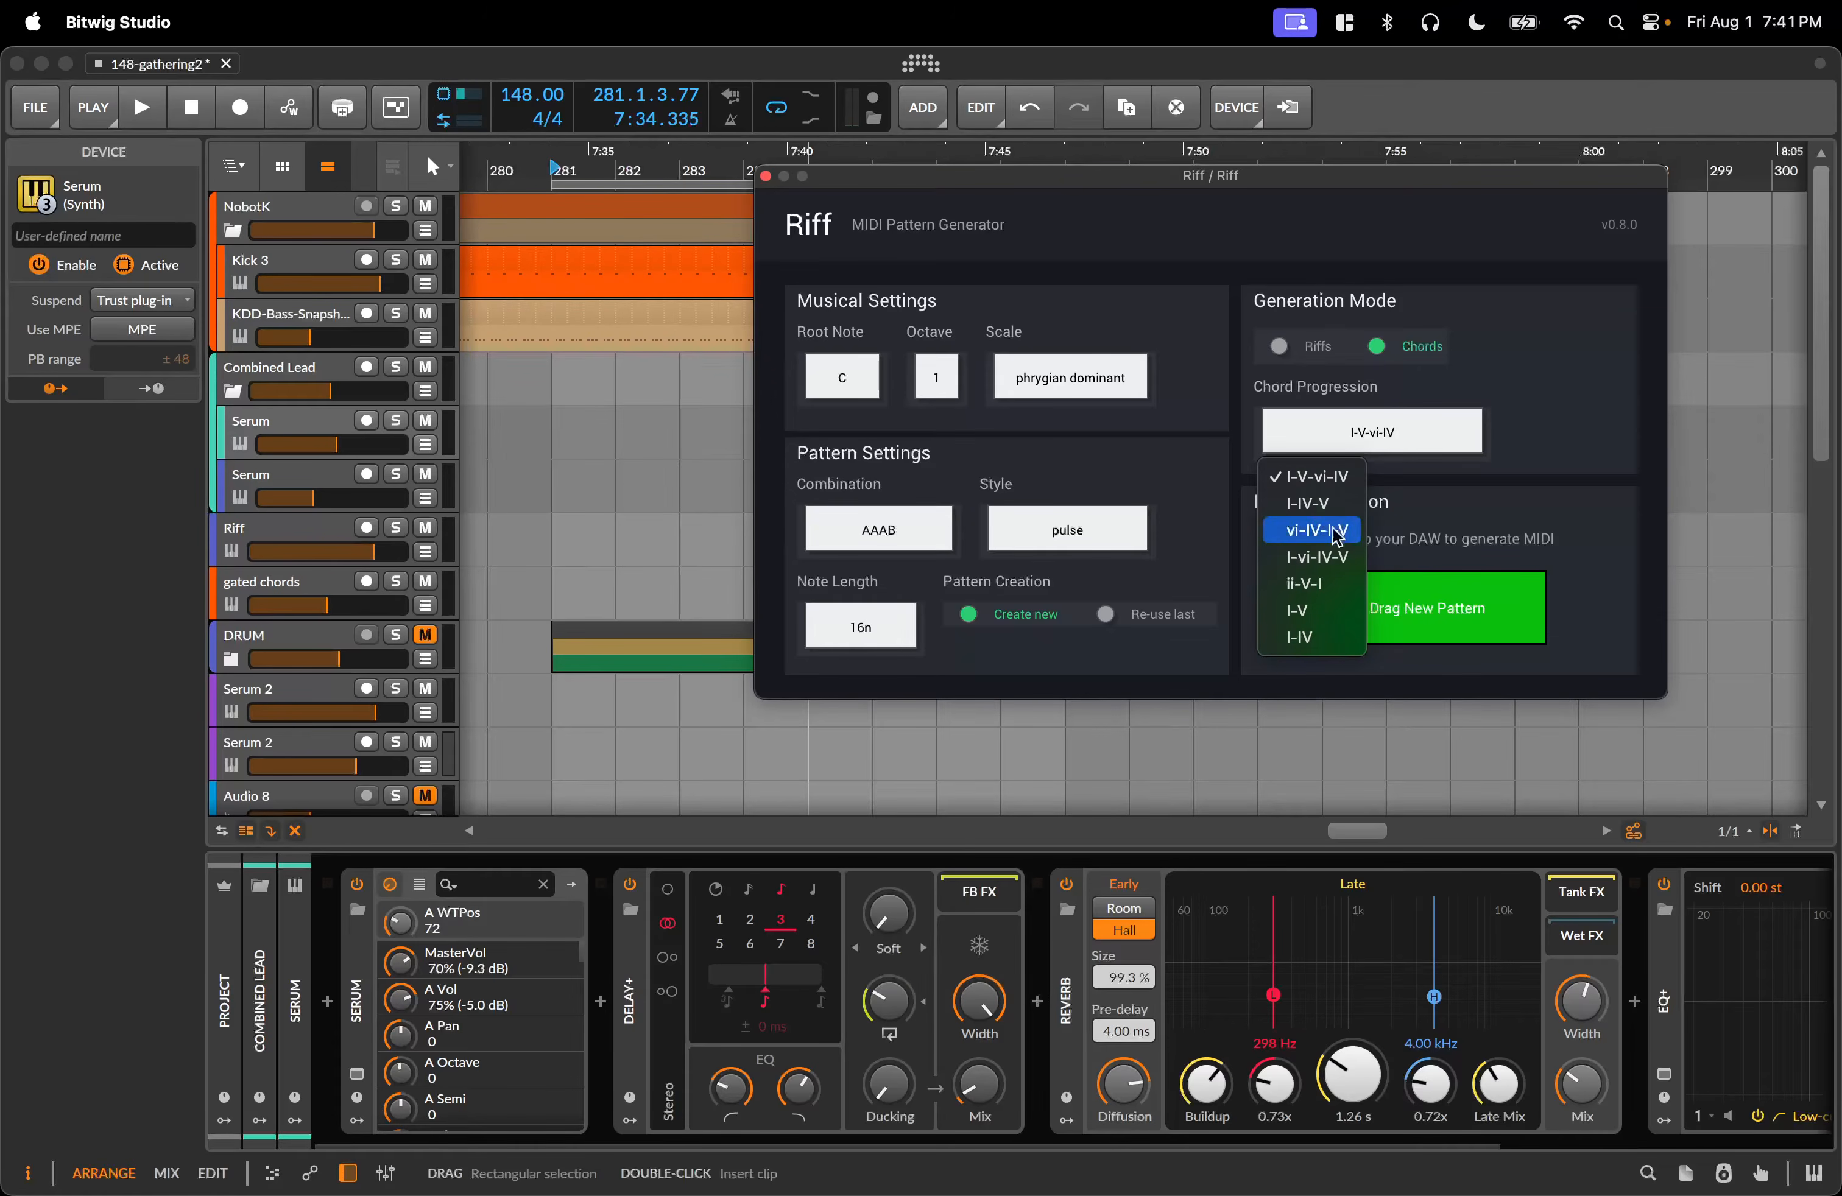
pyautogui.click(1549, 472)
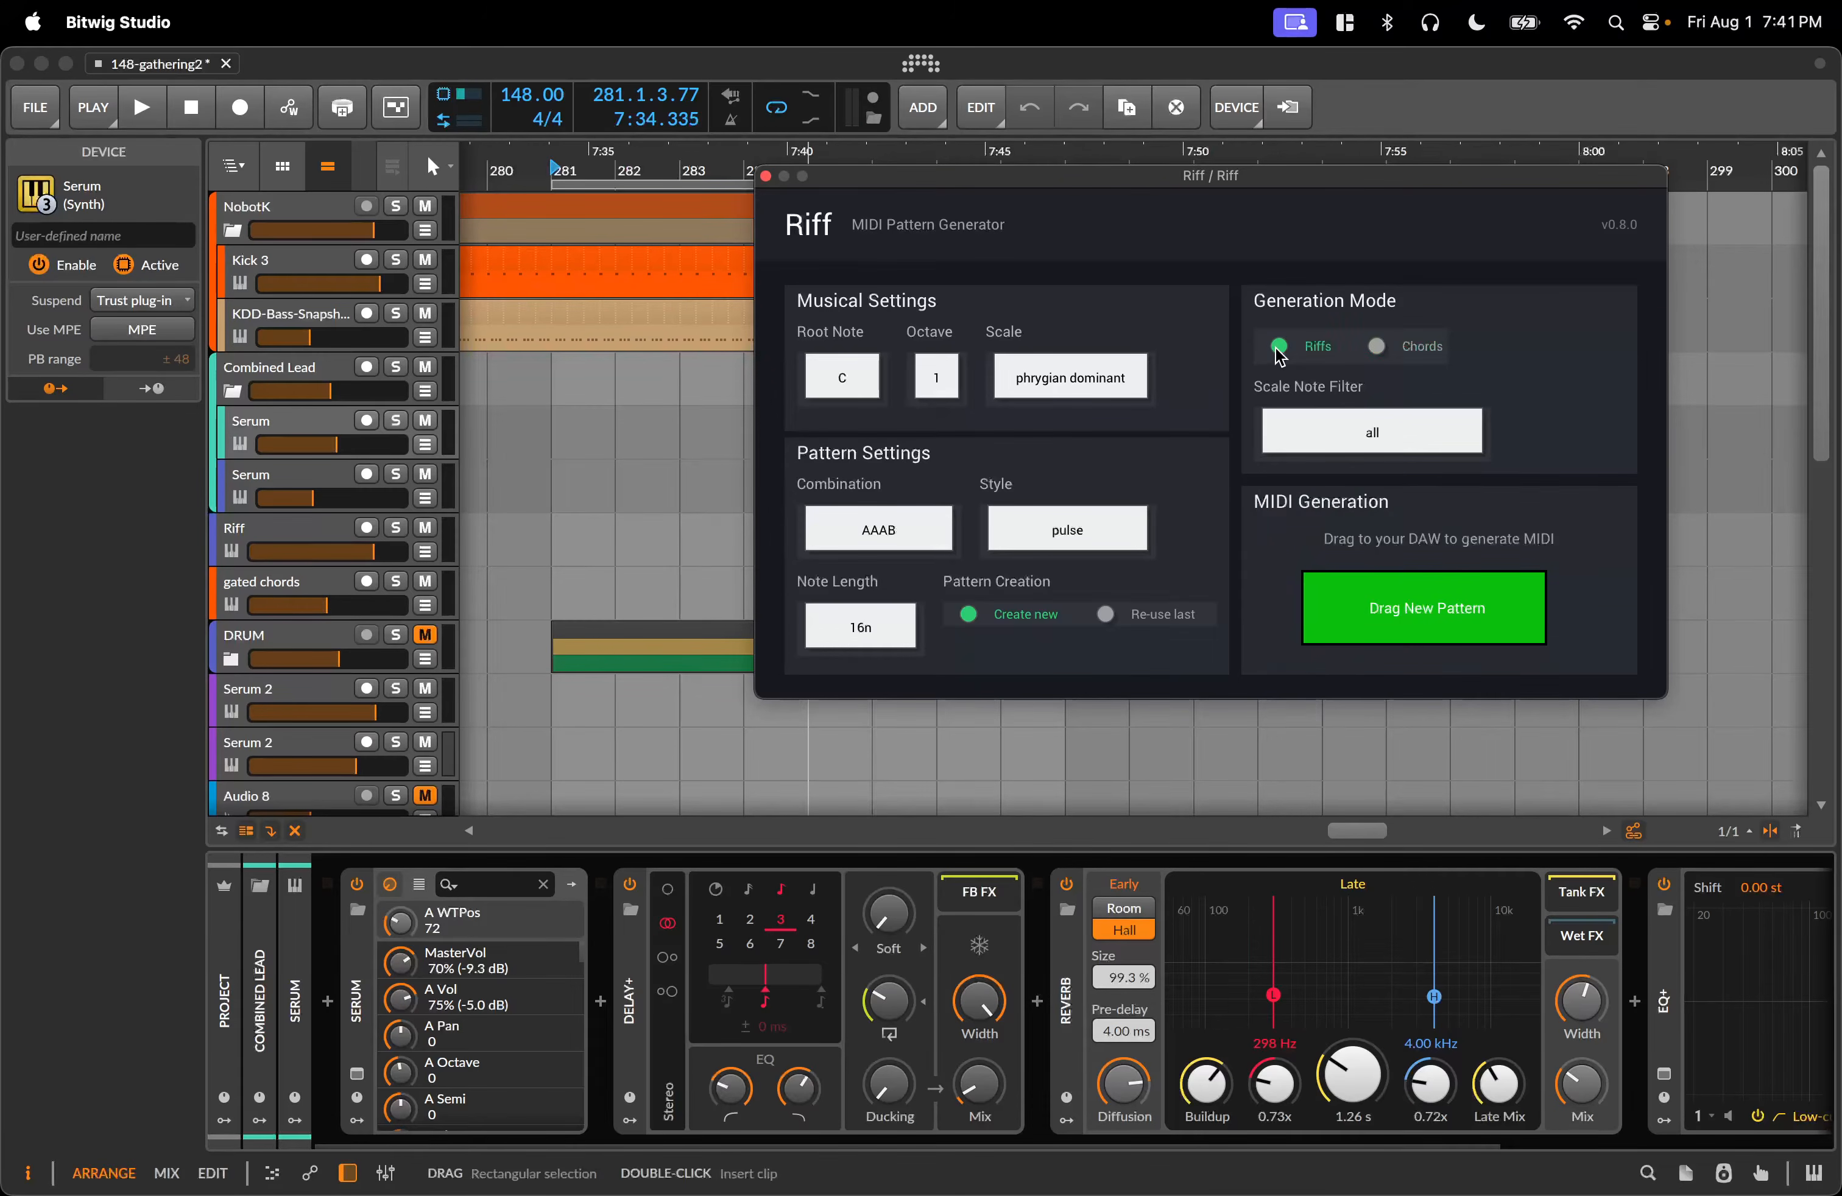
# Examine the scale note filter choices in Riff alongside the scale and style lists, keeping all, phrygian dominant and pulse.
pyautogui.click(1329, 422)
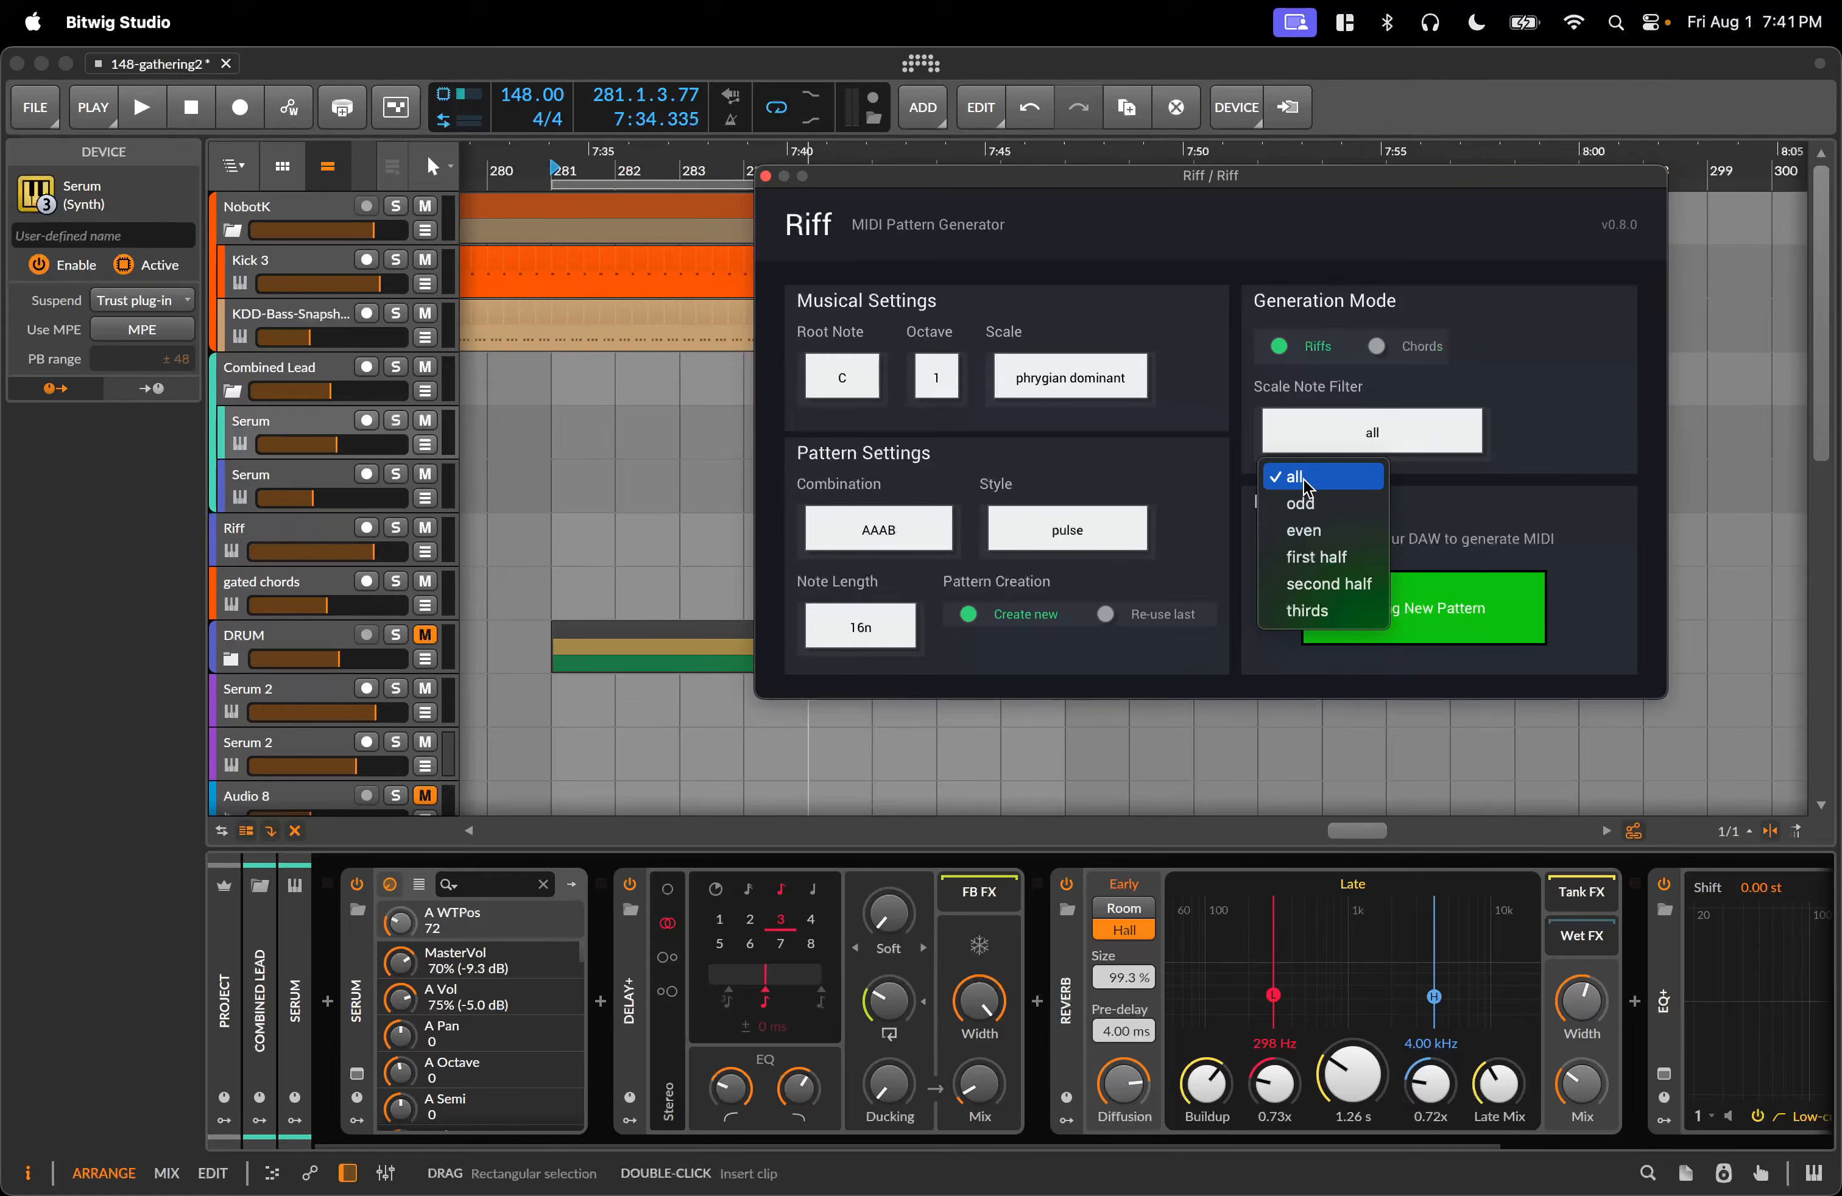
pyautogui.click(1021, 369)
pyautogui.click(1021, 369)
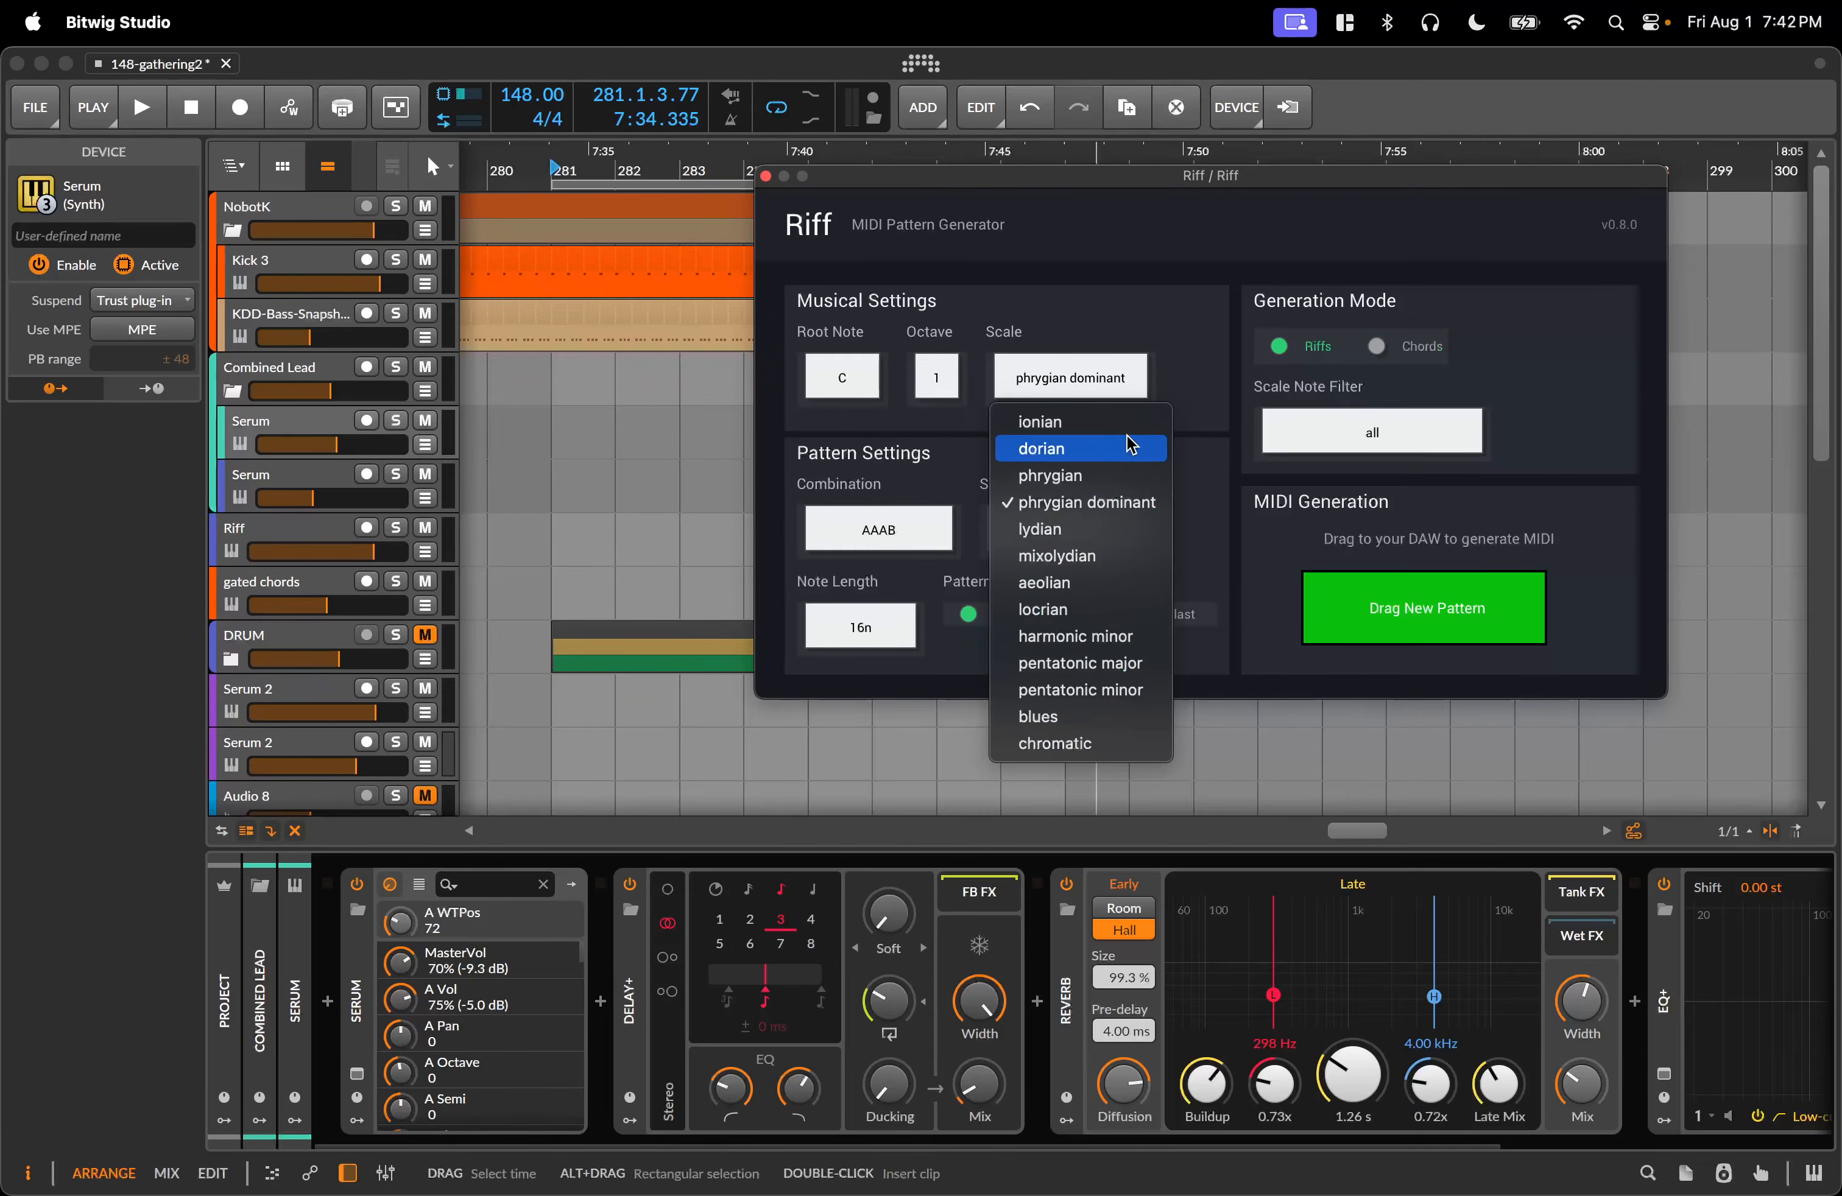
pyautogui.click(1118, 504)
pyautogui.click(1276, 427)
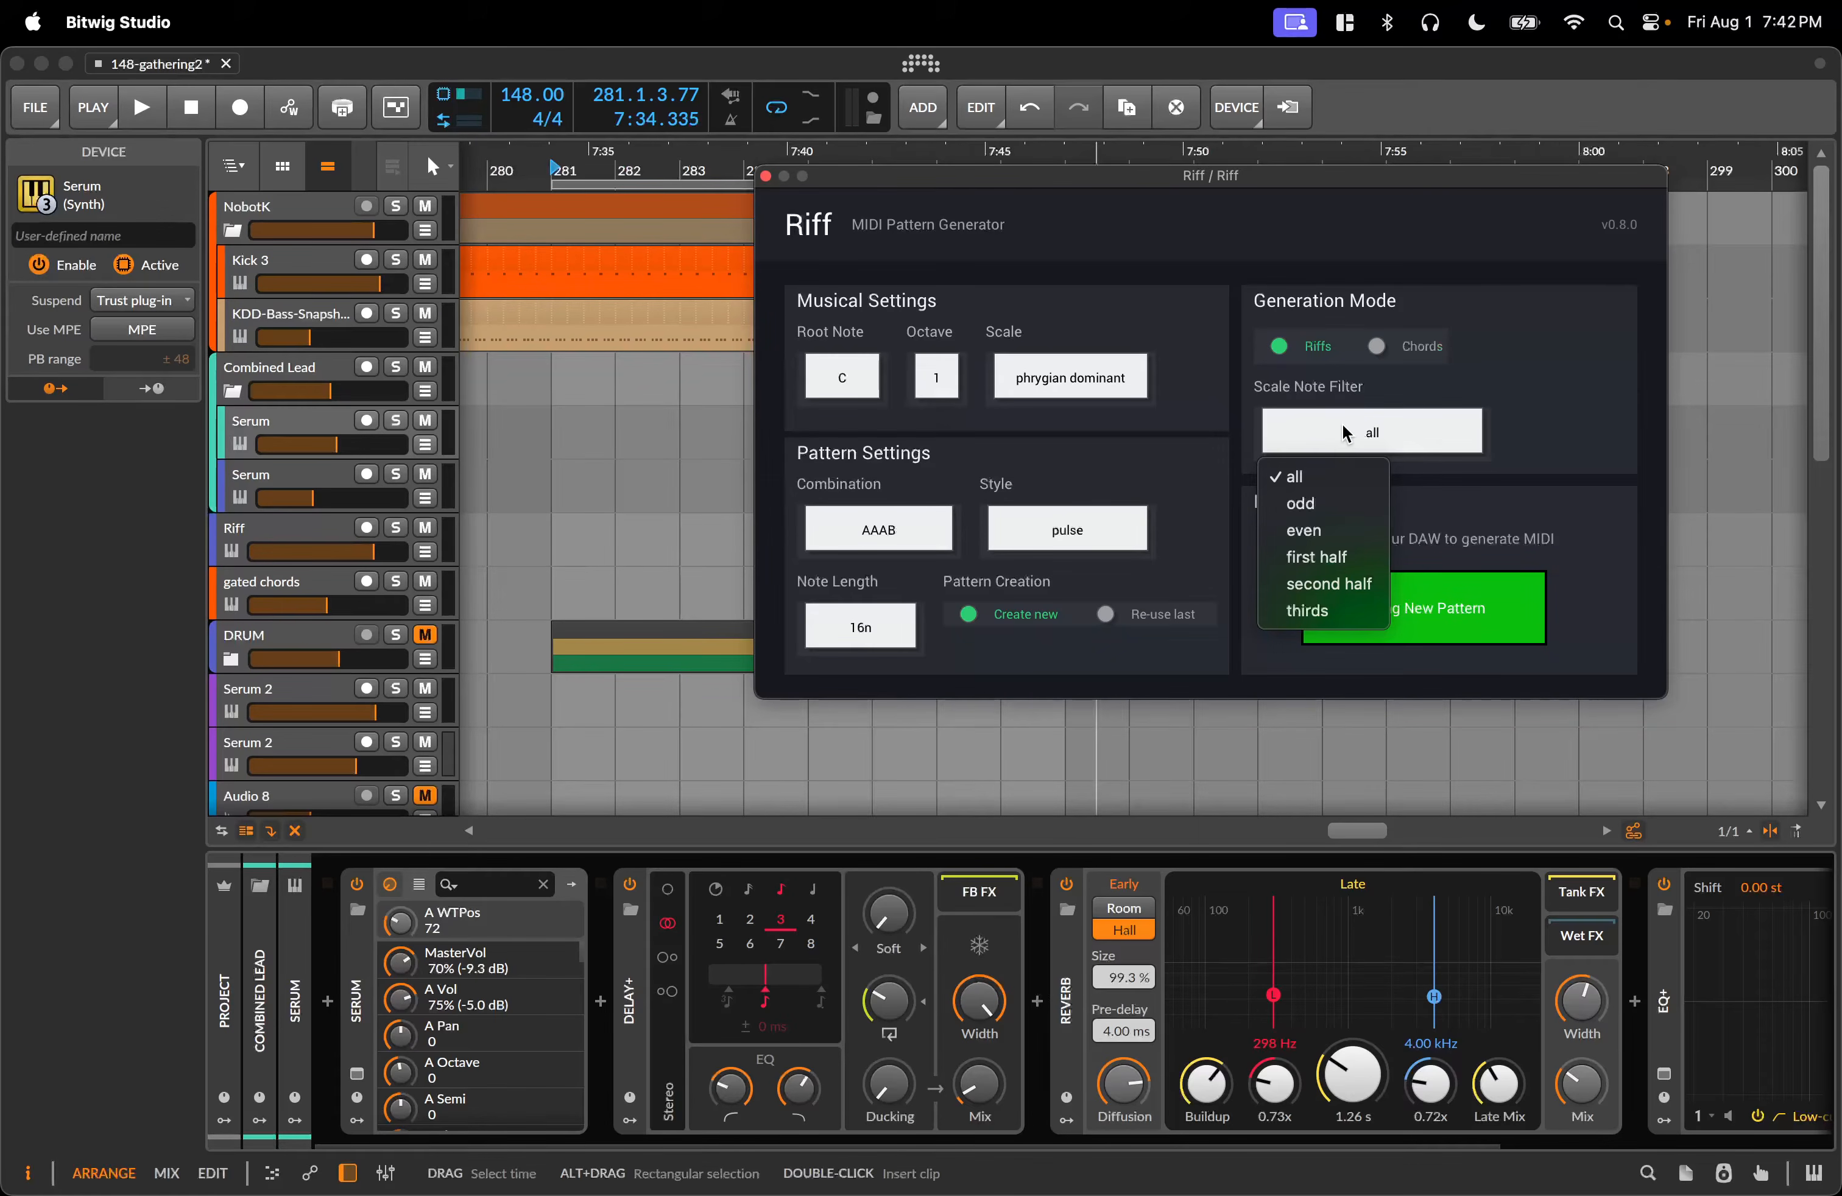
pyautogui.click(1122, 530)
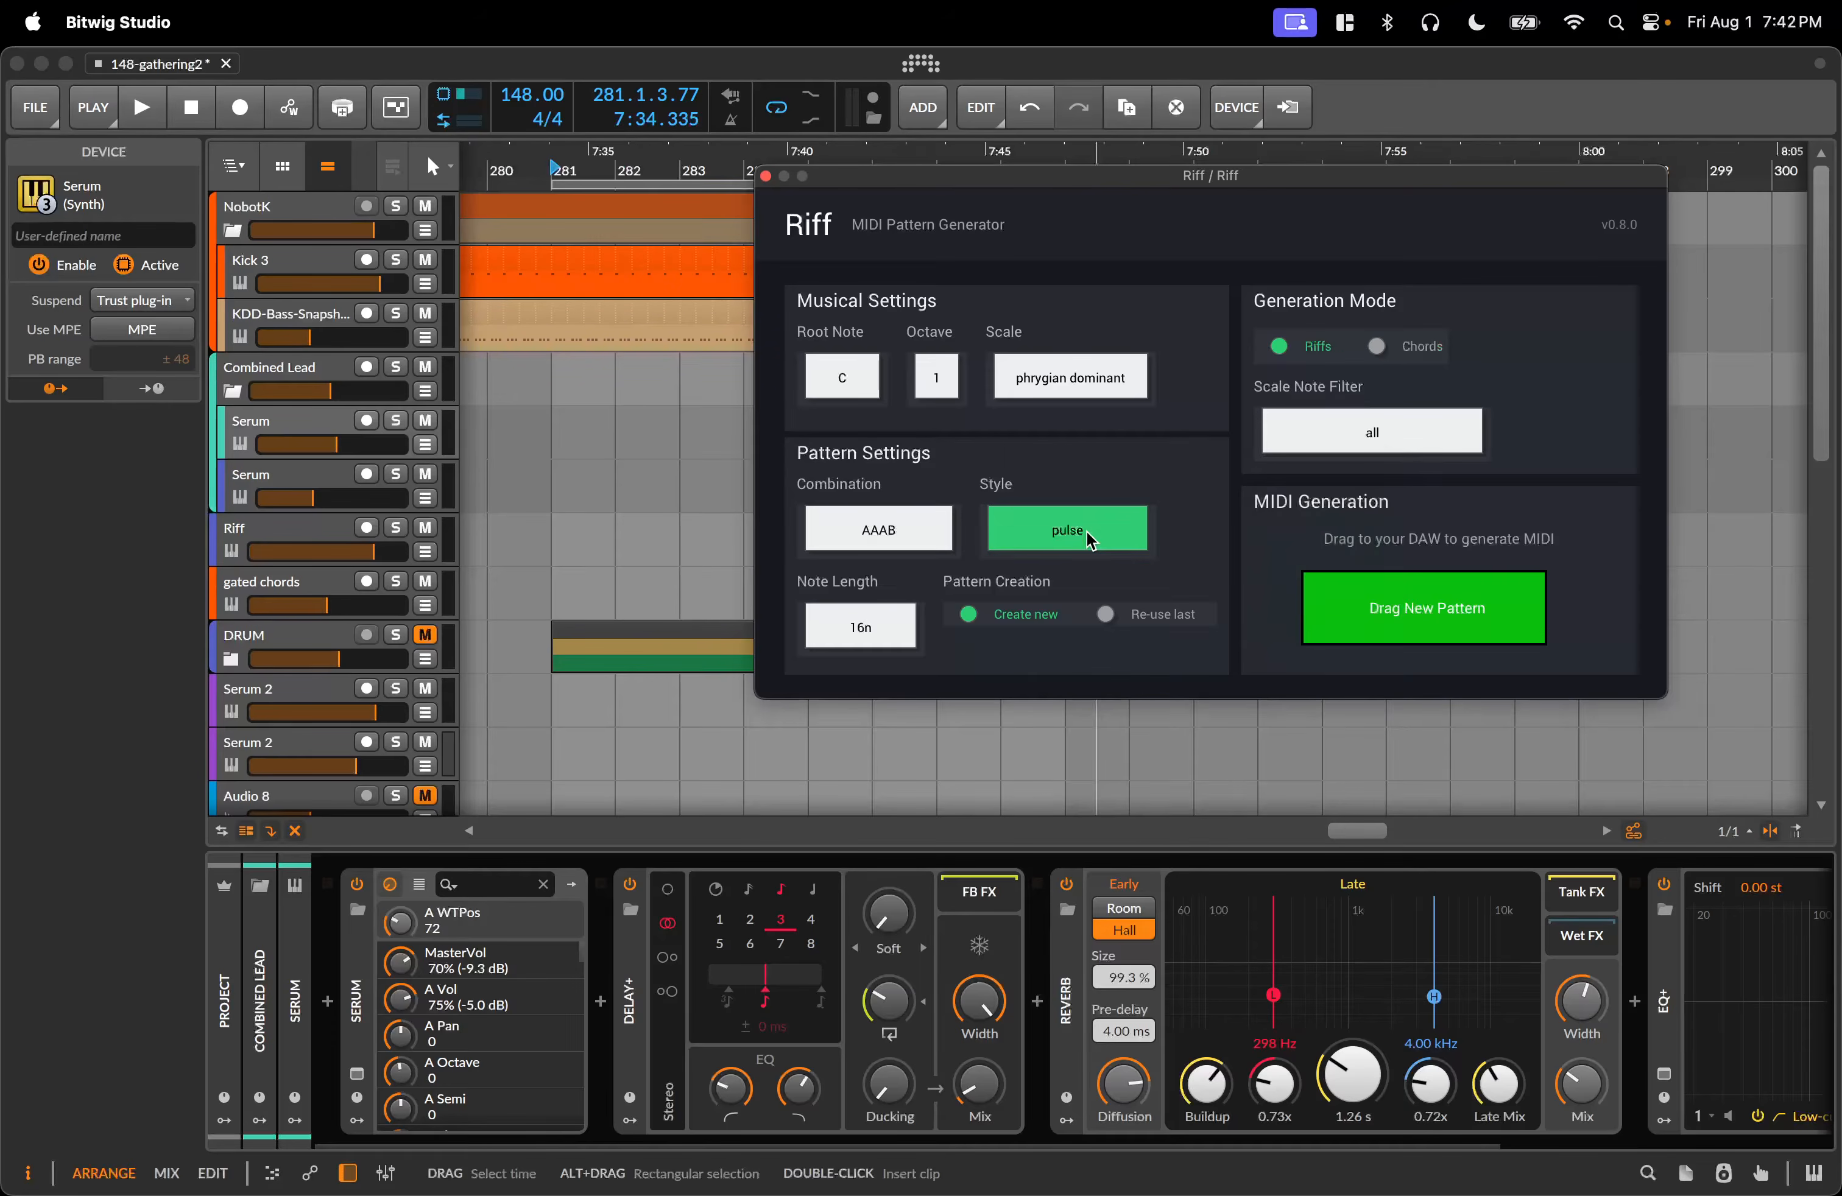
pyautogui.click(1122, 530)
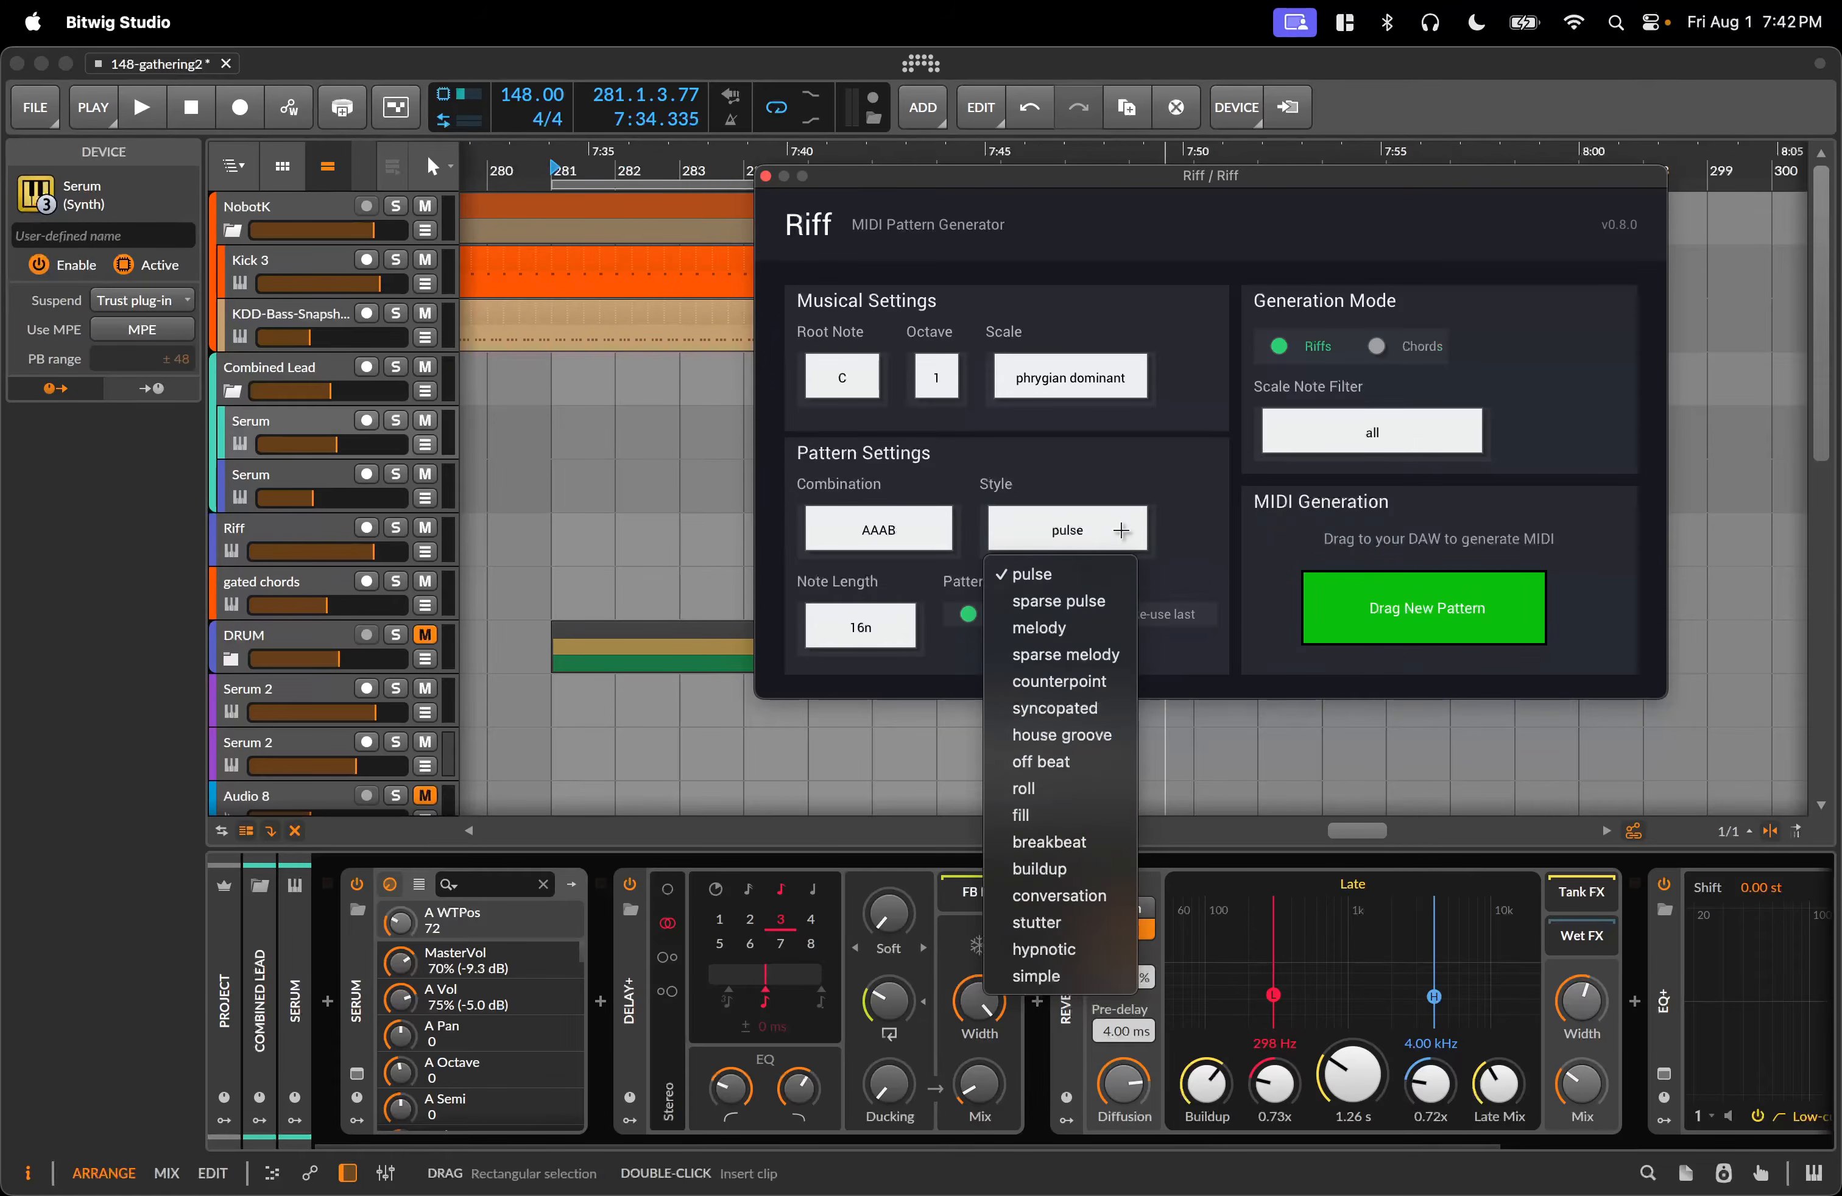
pyautogui.click(1083, 528)
pyautogui.click(1339, 443)
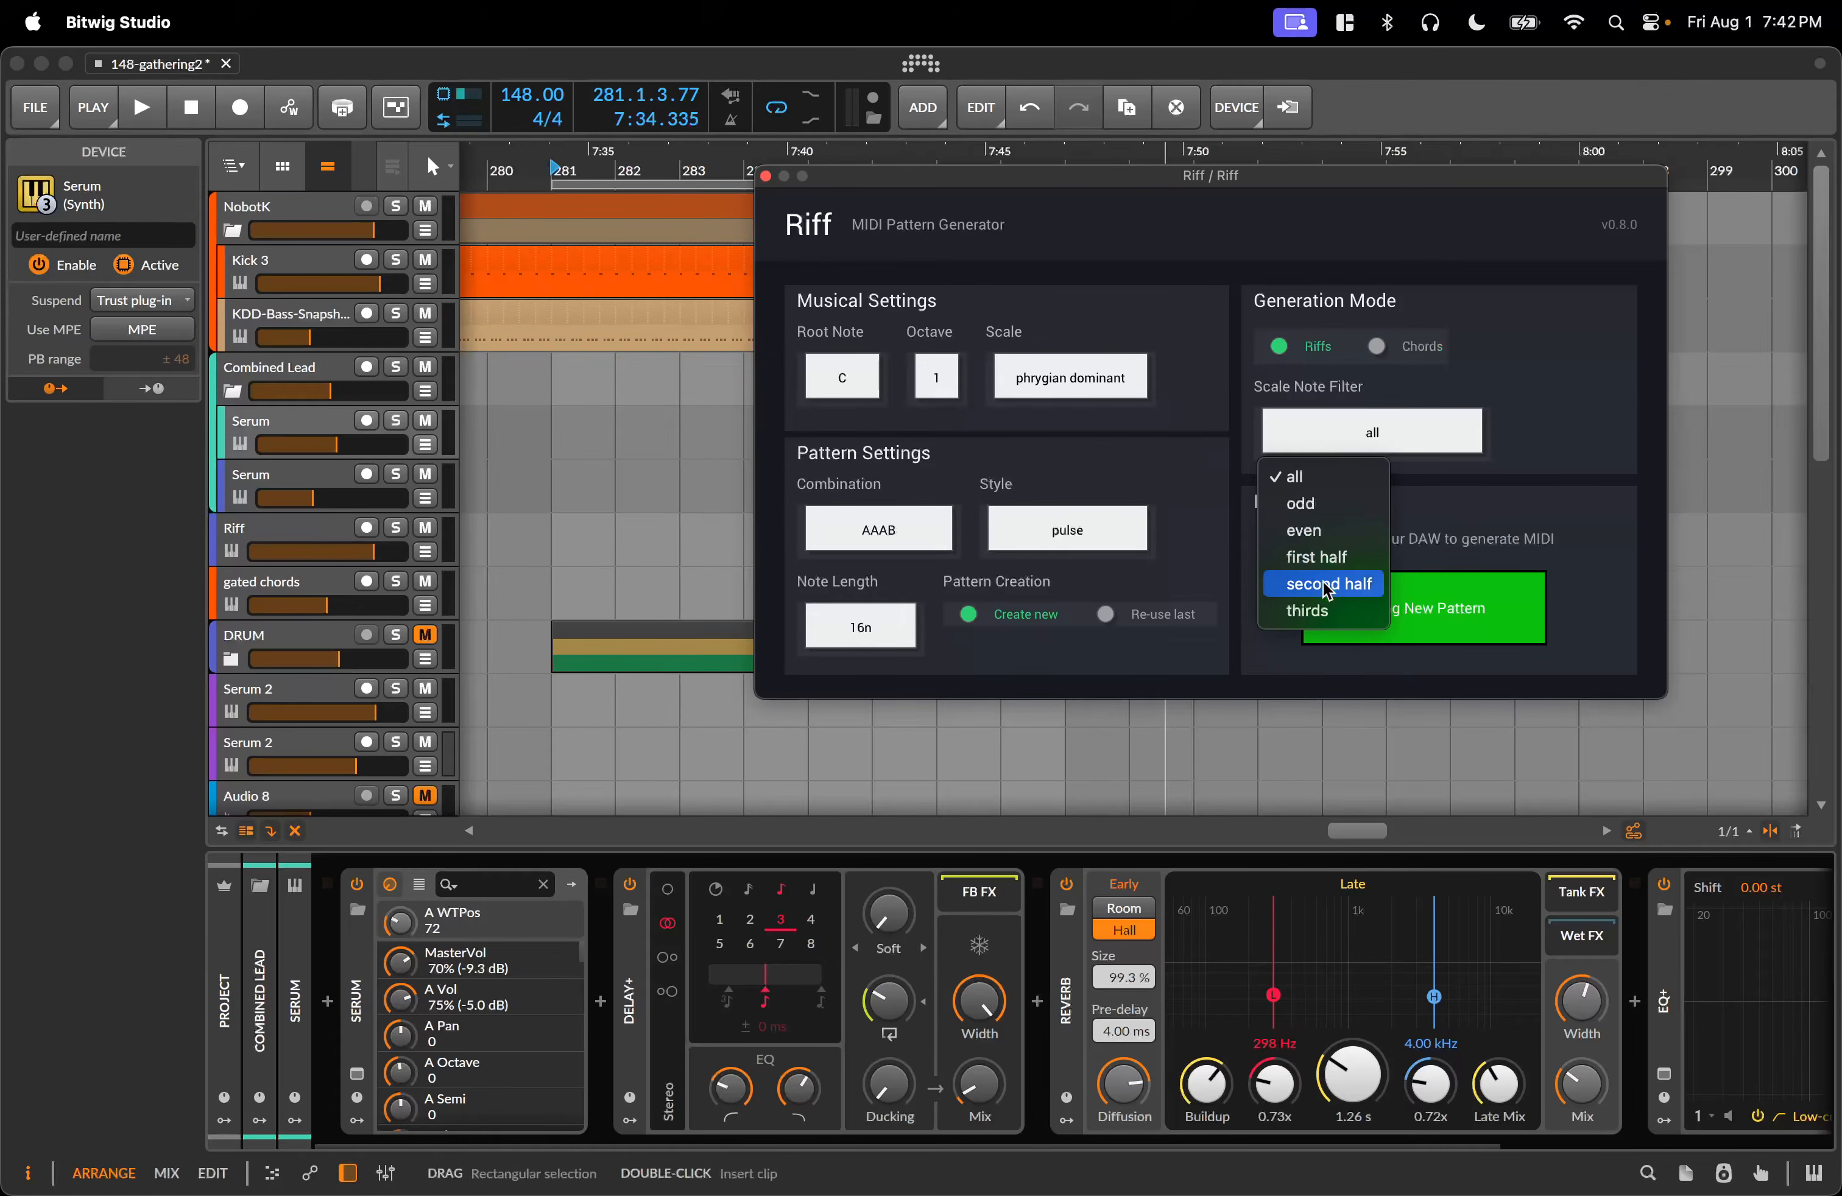
pyautogui.click(1546, 474)
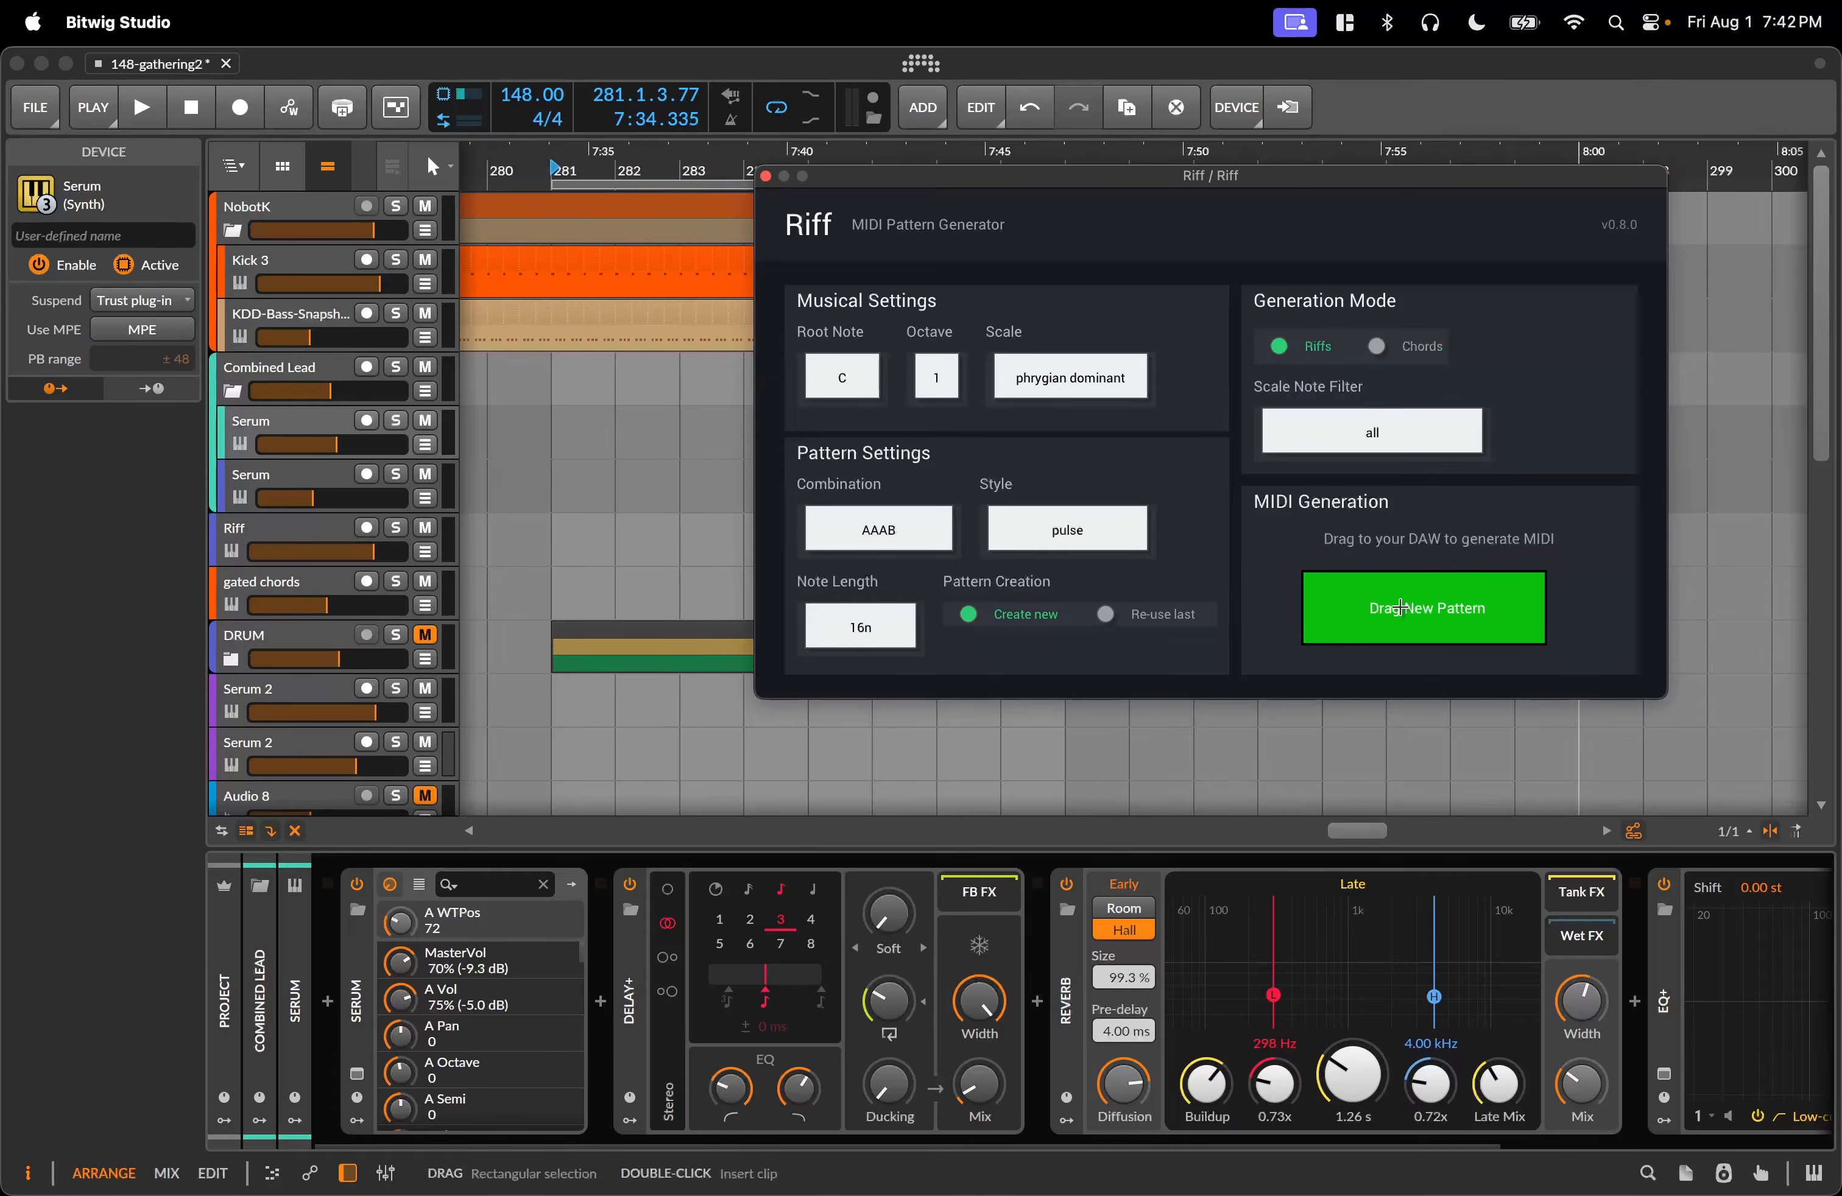
# Place a newly generated Riff pulse pattern on the first Serum track at bar 281 and open its notes.
pyautogui.moveTo(1332, 189); pyautogui.dragTo(1542, 324)
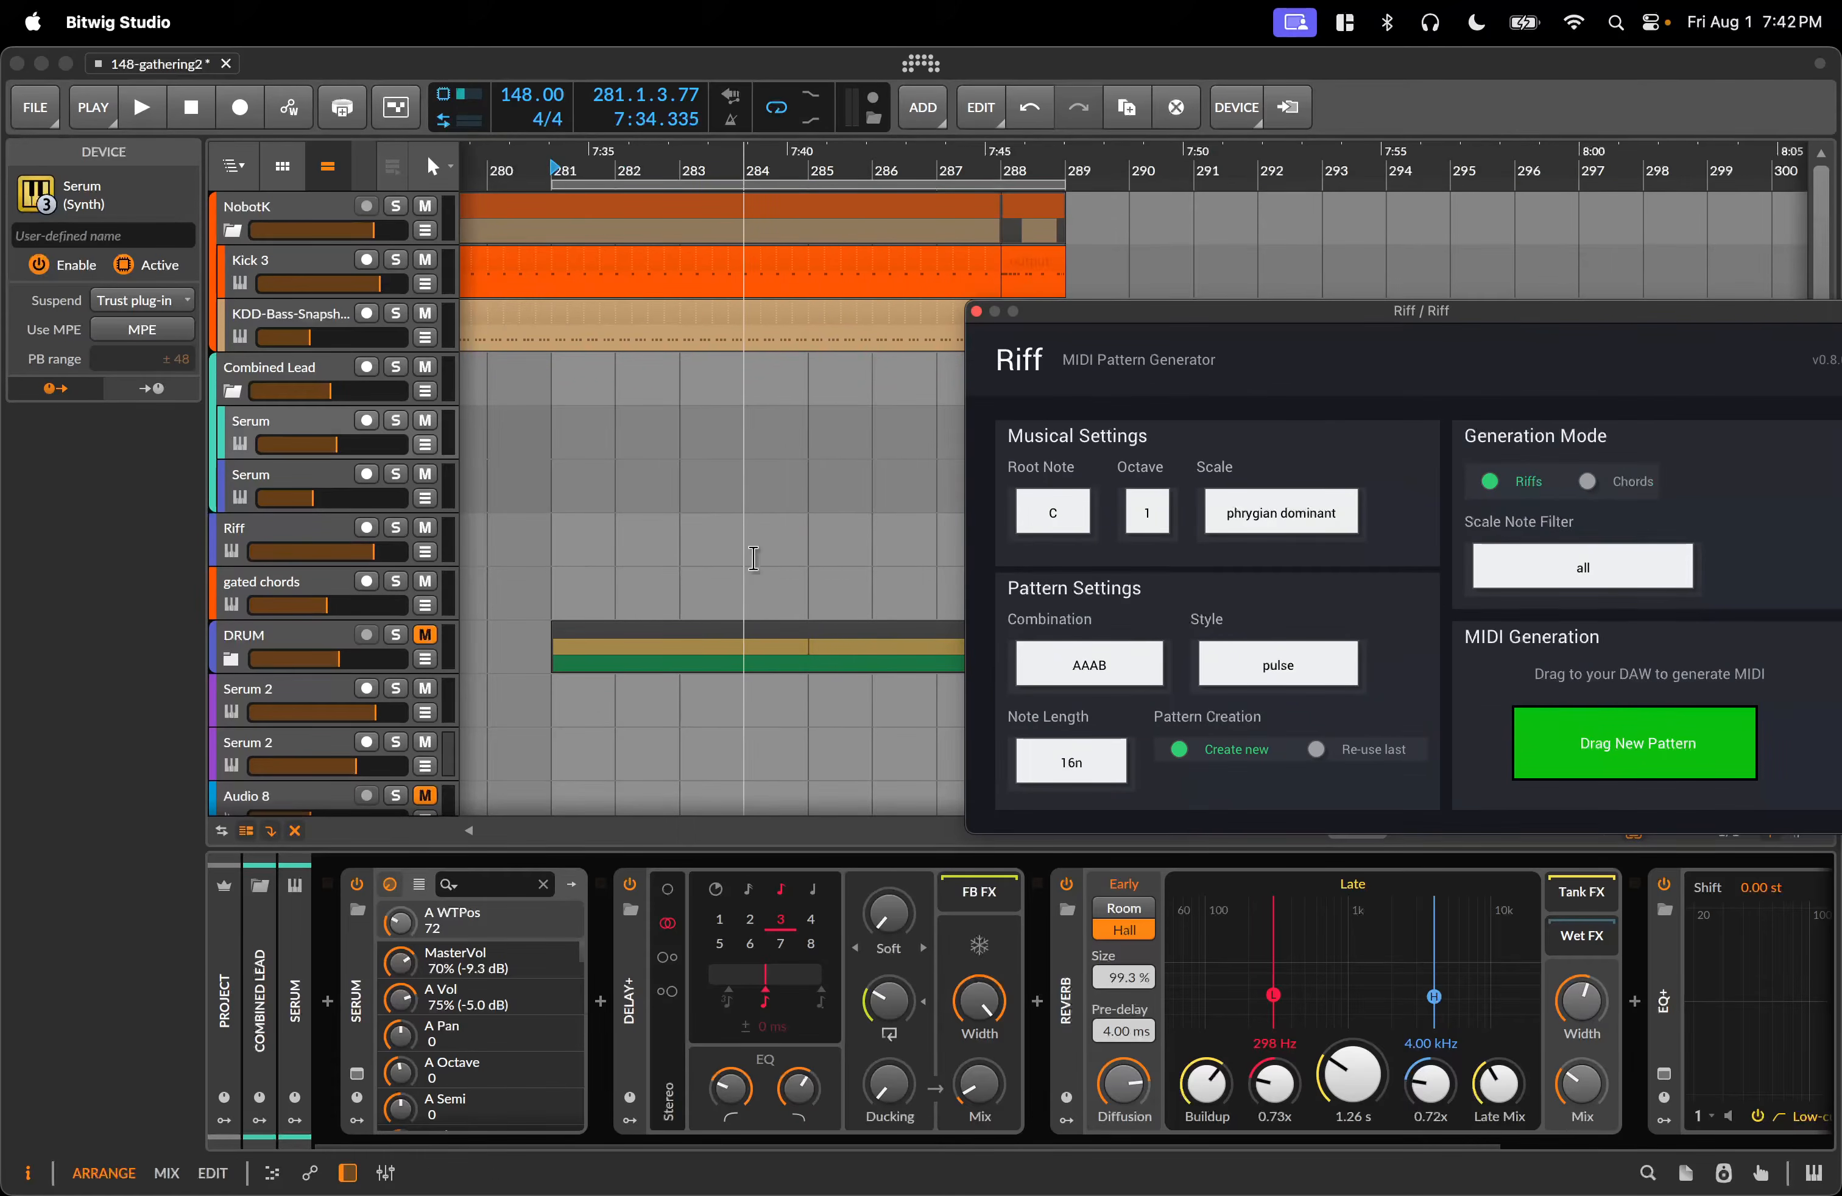
pyautogui.moveTo(1249, 707); pyautogui.dragTo(554, 445)
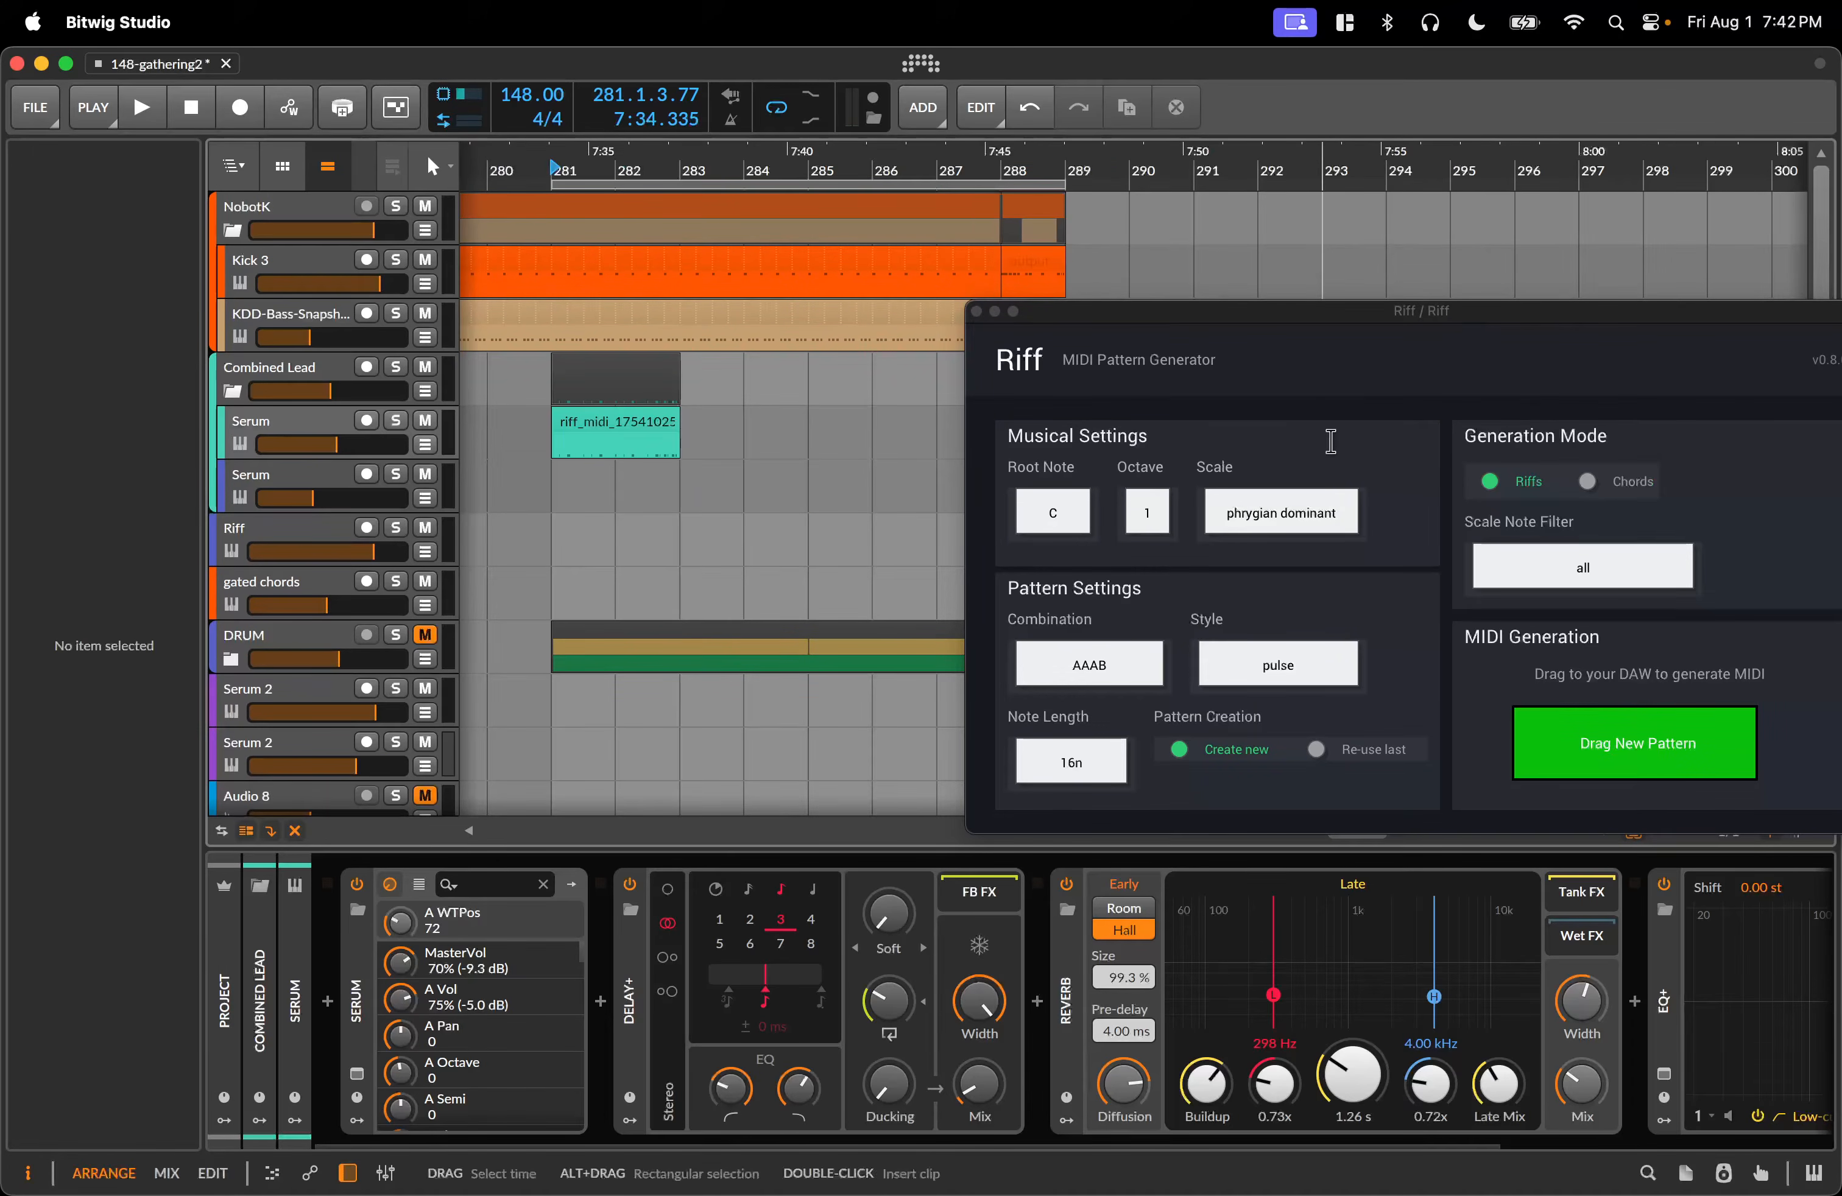
pyautogui.doubleClick(622, 423)
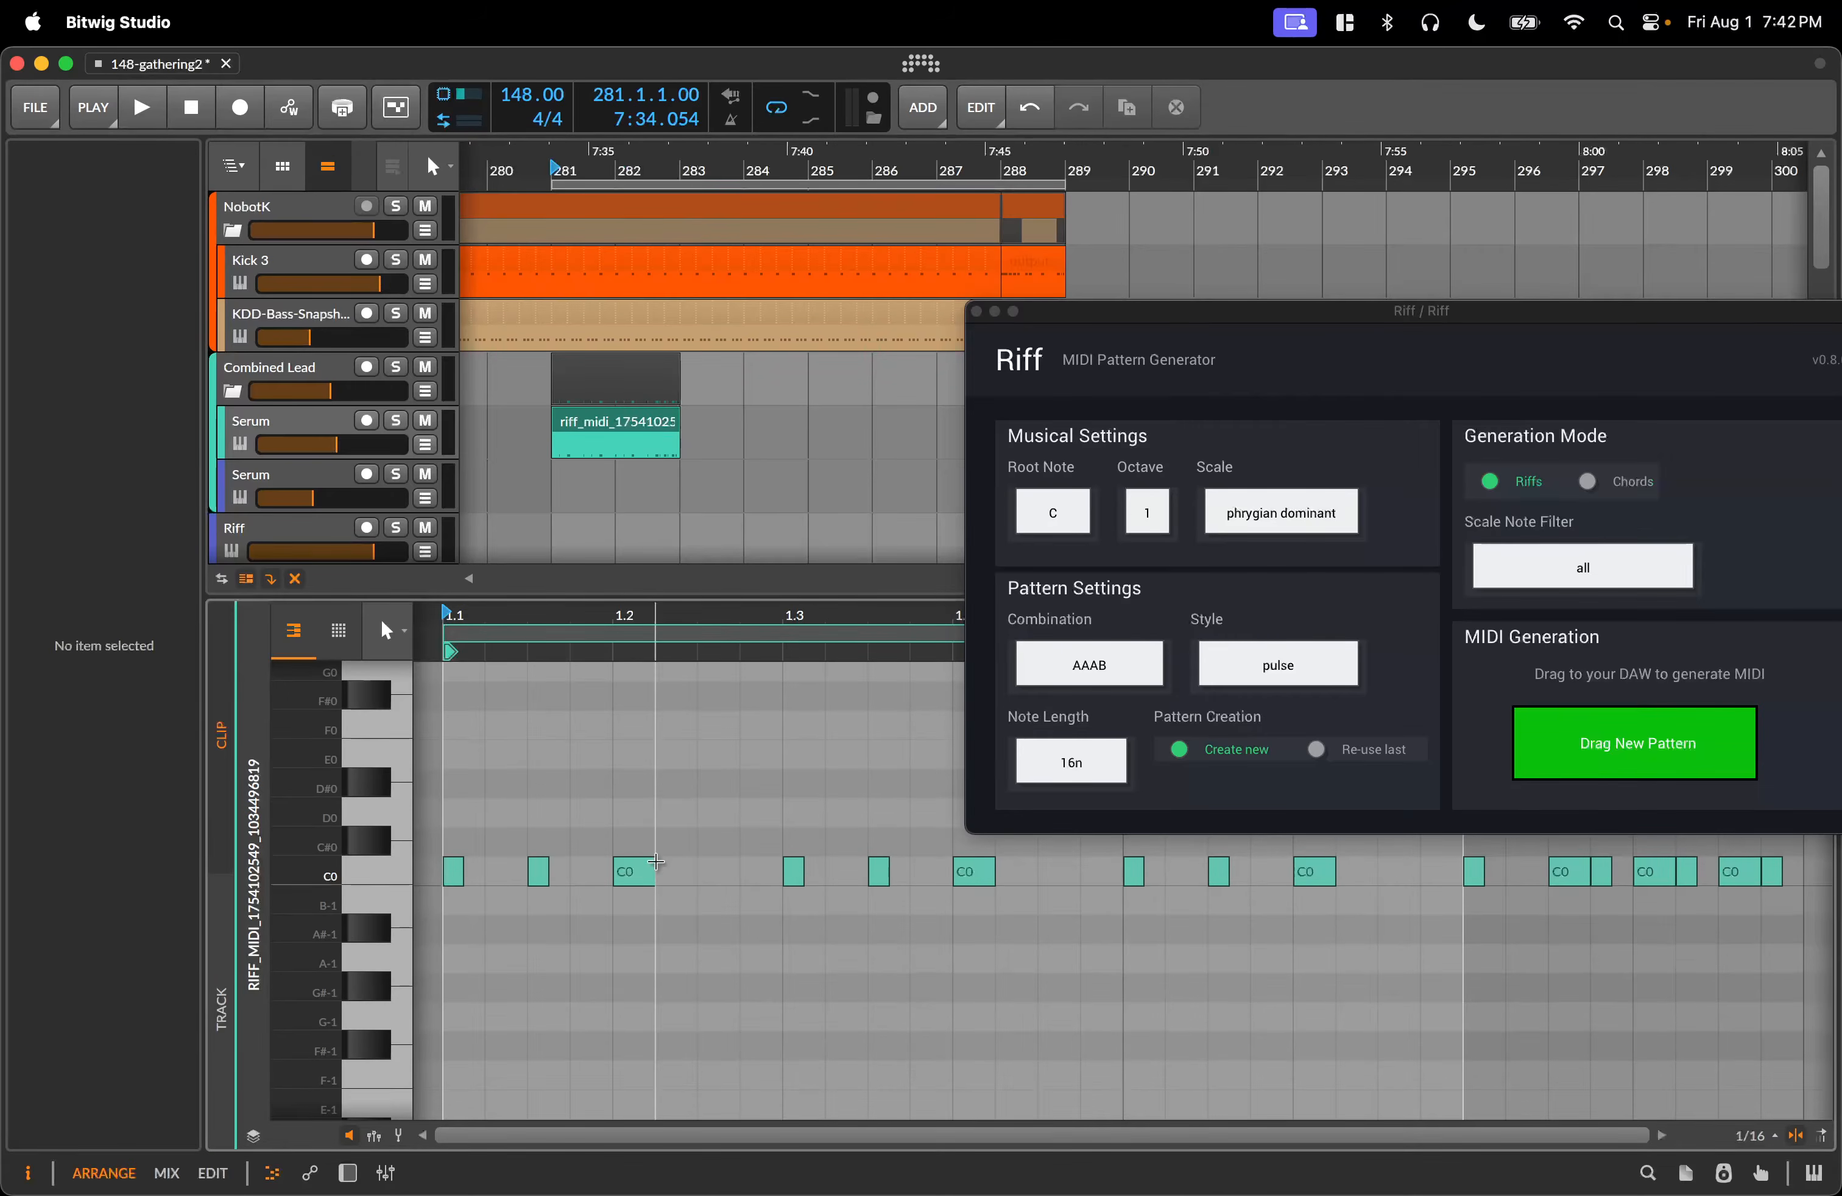
# Audition the Riff clip with the arranger loop set to its two bars, raising the first Serum track's volume slightly.
pyautogui.click(625, 427)
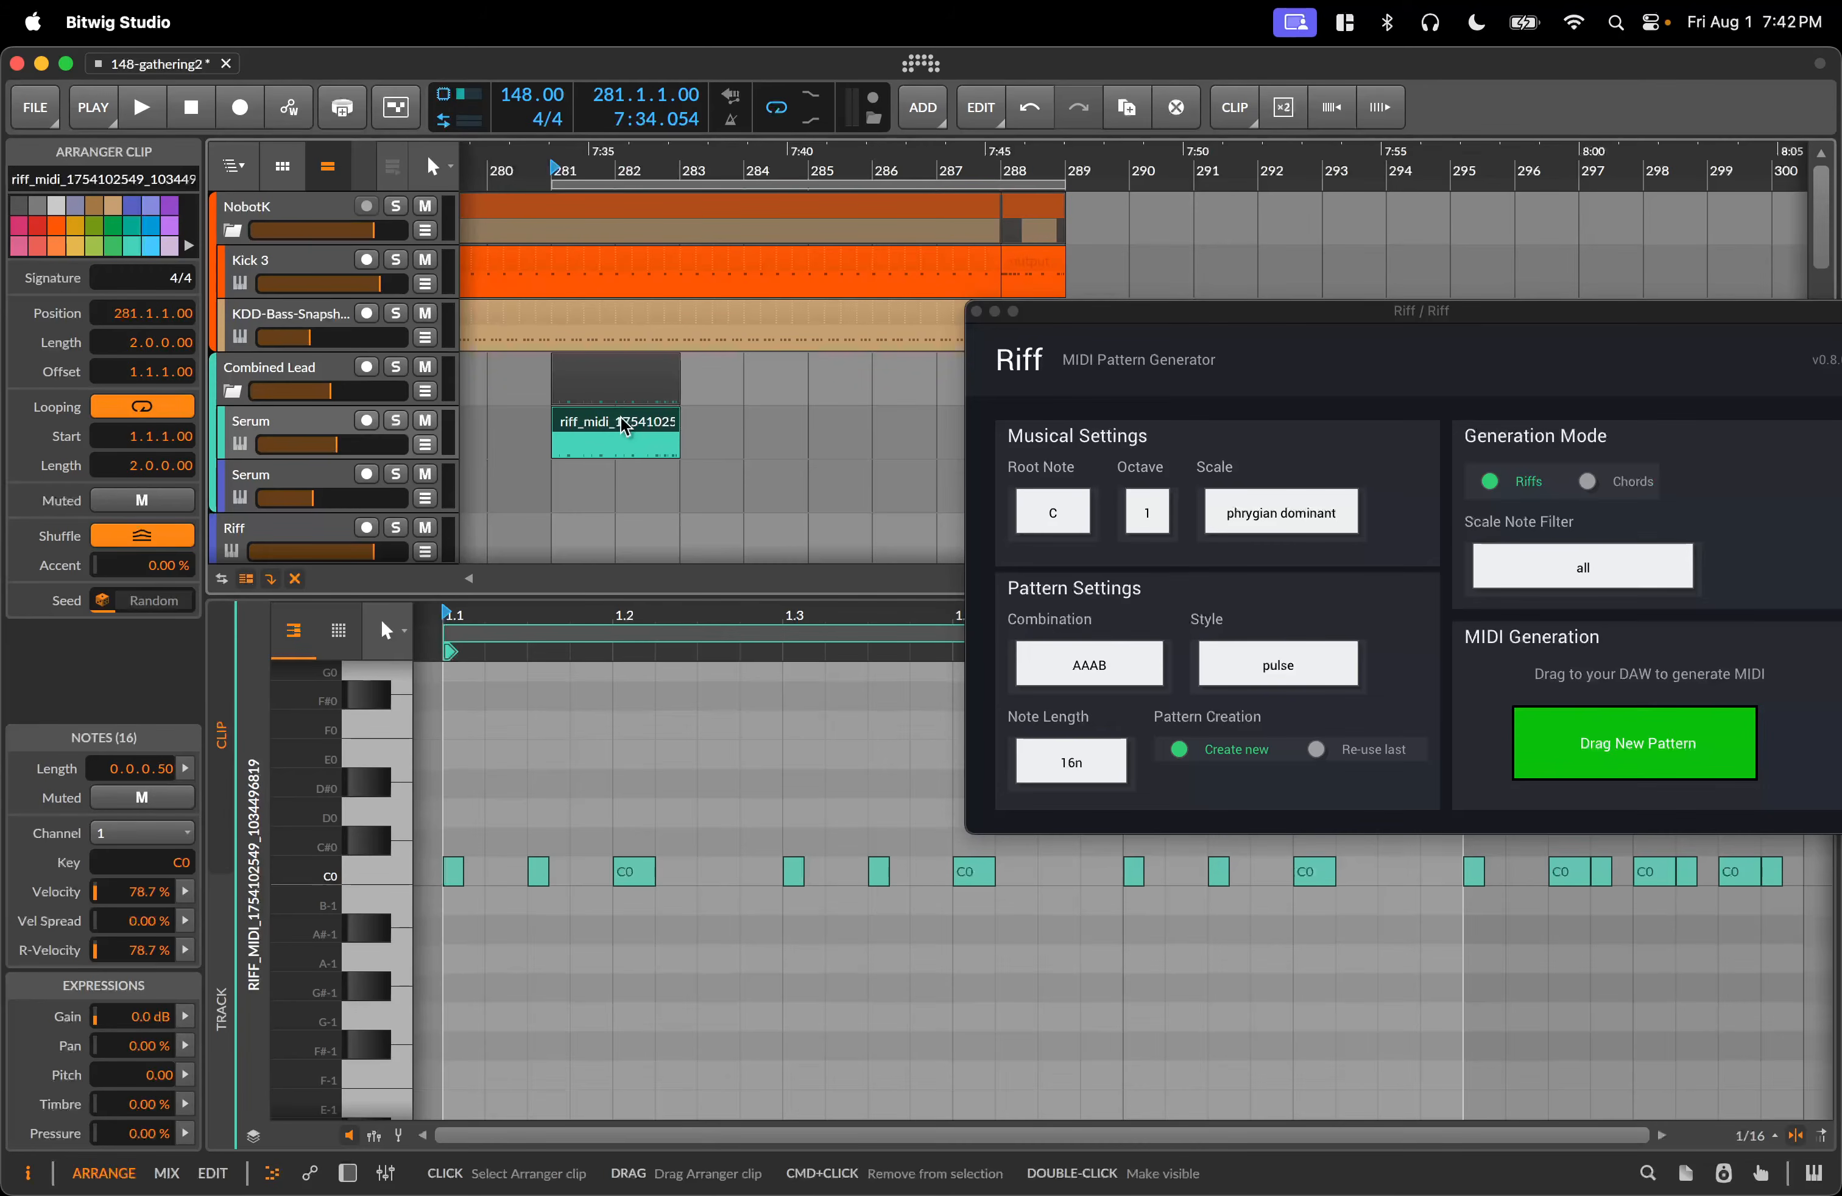
pyautogui.press('space')
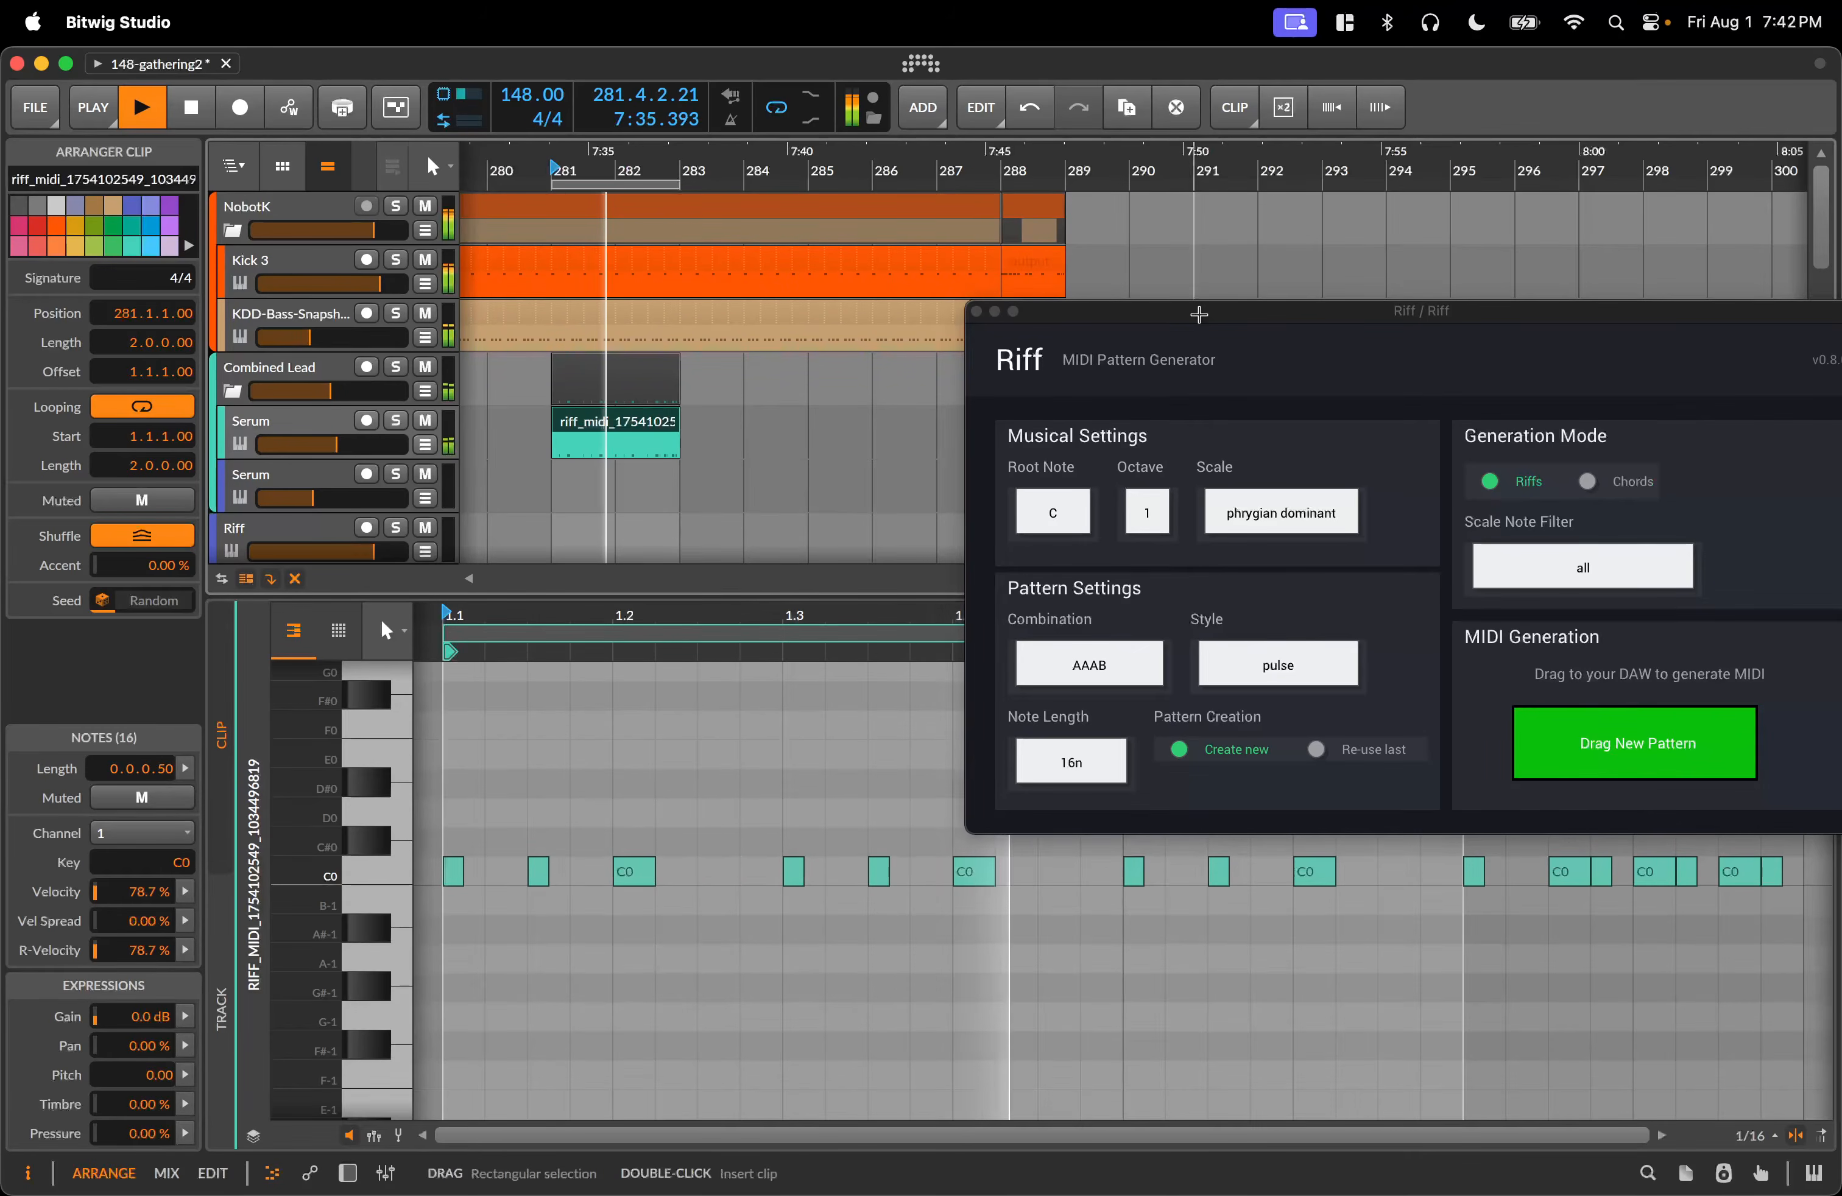
pyautogui.moveTo(1200, 315); pyautogui.dragTo(1285, 277)
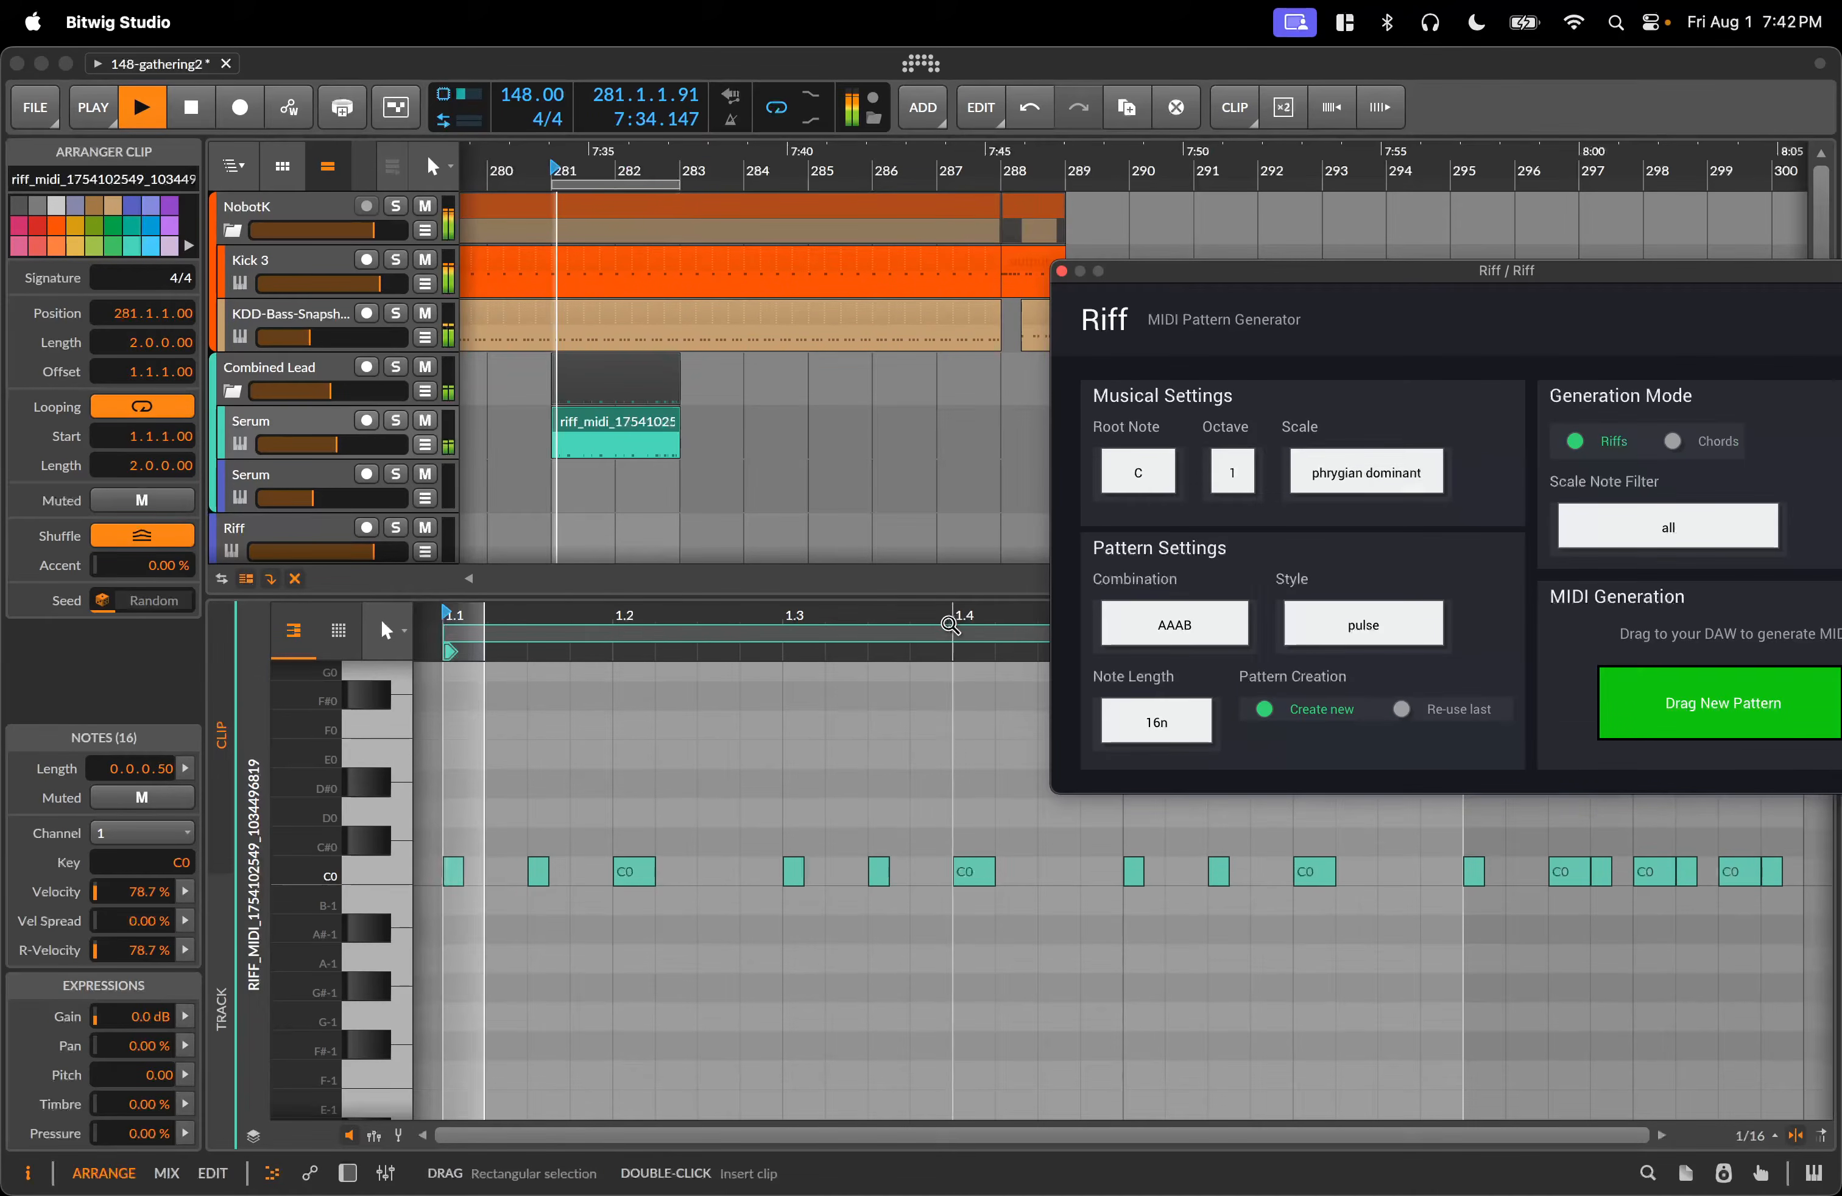
pyautogui.moveTo(337, 444); pyautogui.dragTo(339, 444)
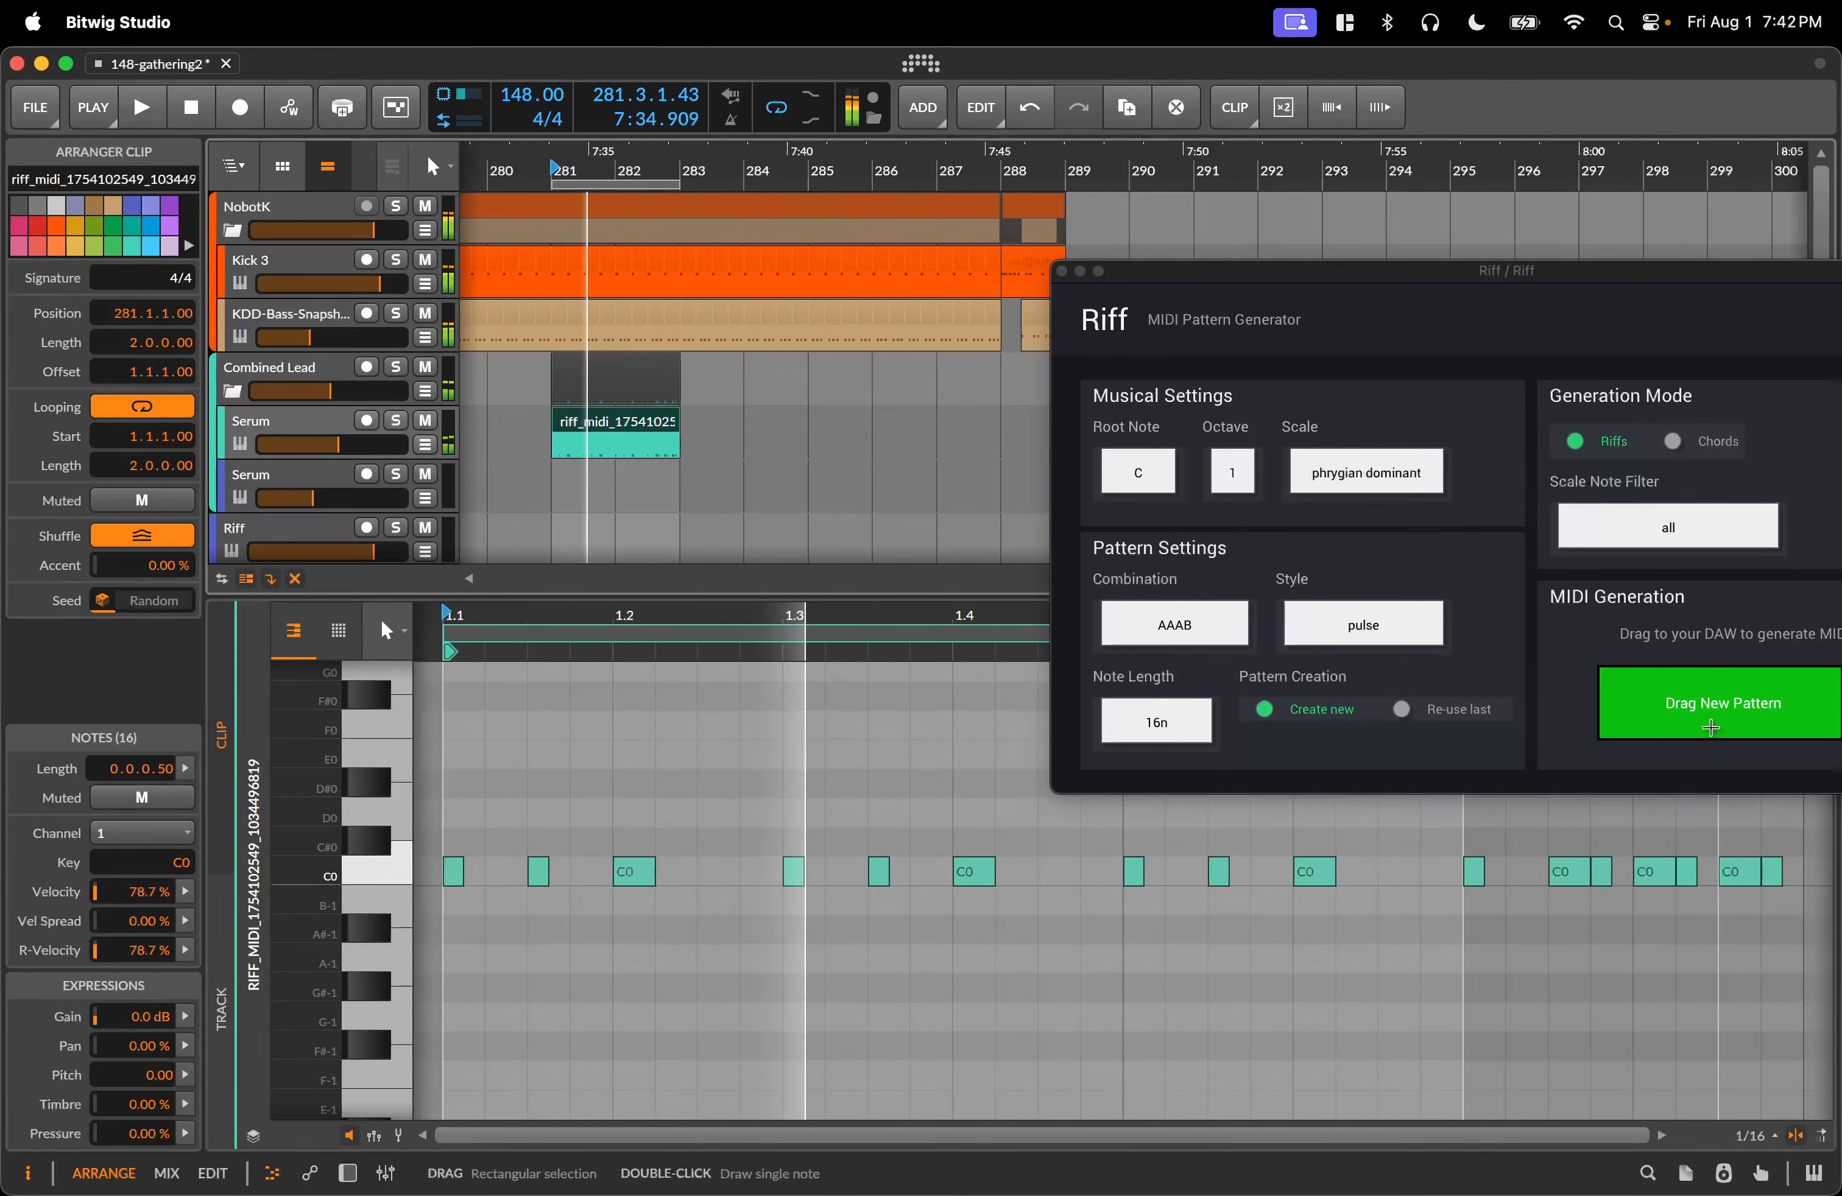
pyautogui.press('space')
# Replace the Serum clip at bar 281 with another newly generated Riff pattern, show its notes and audition it.
pyautogui.click(1709, 700)
pyautogui.moveTo(1713, 707); pyautogui.dragTo(553, 424)
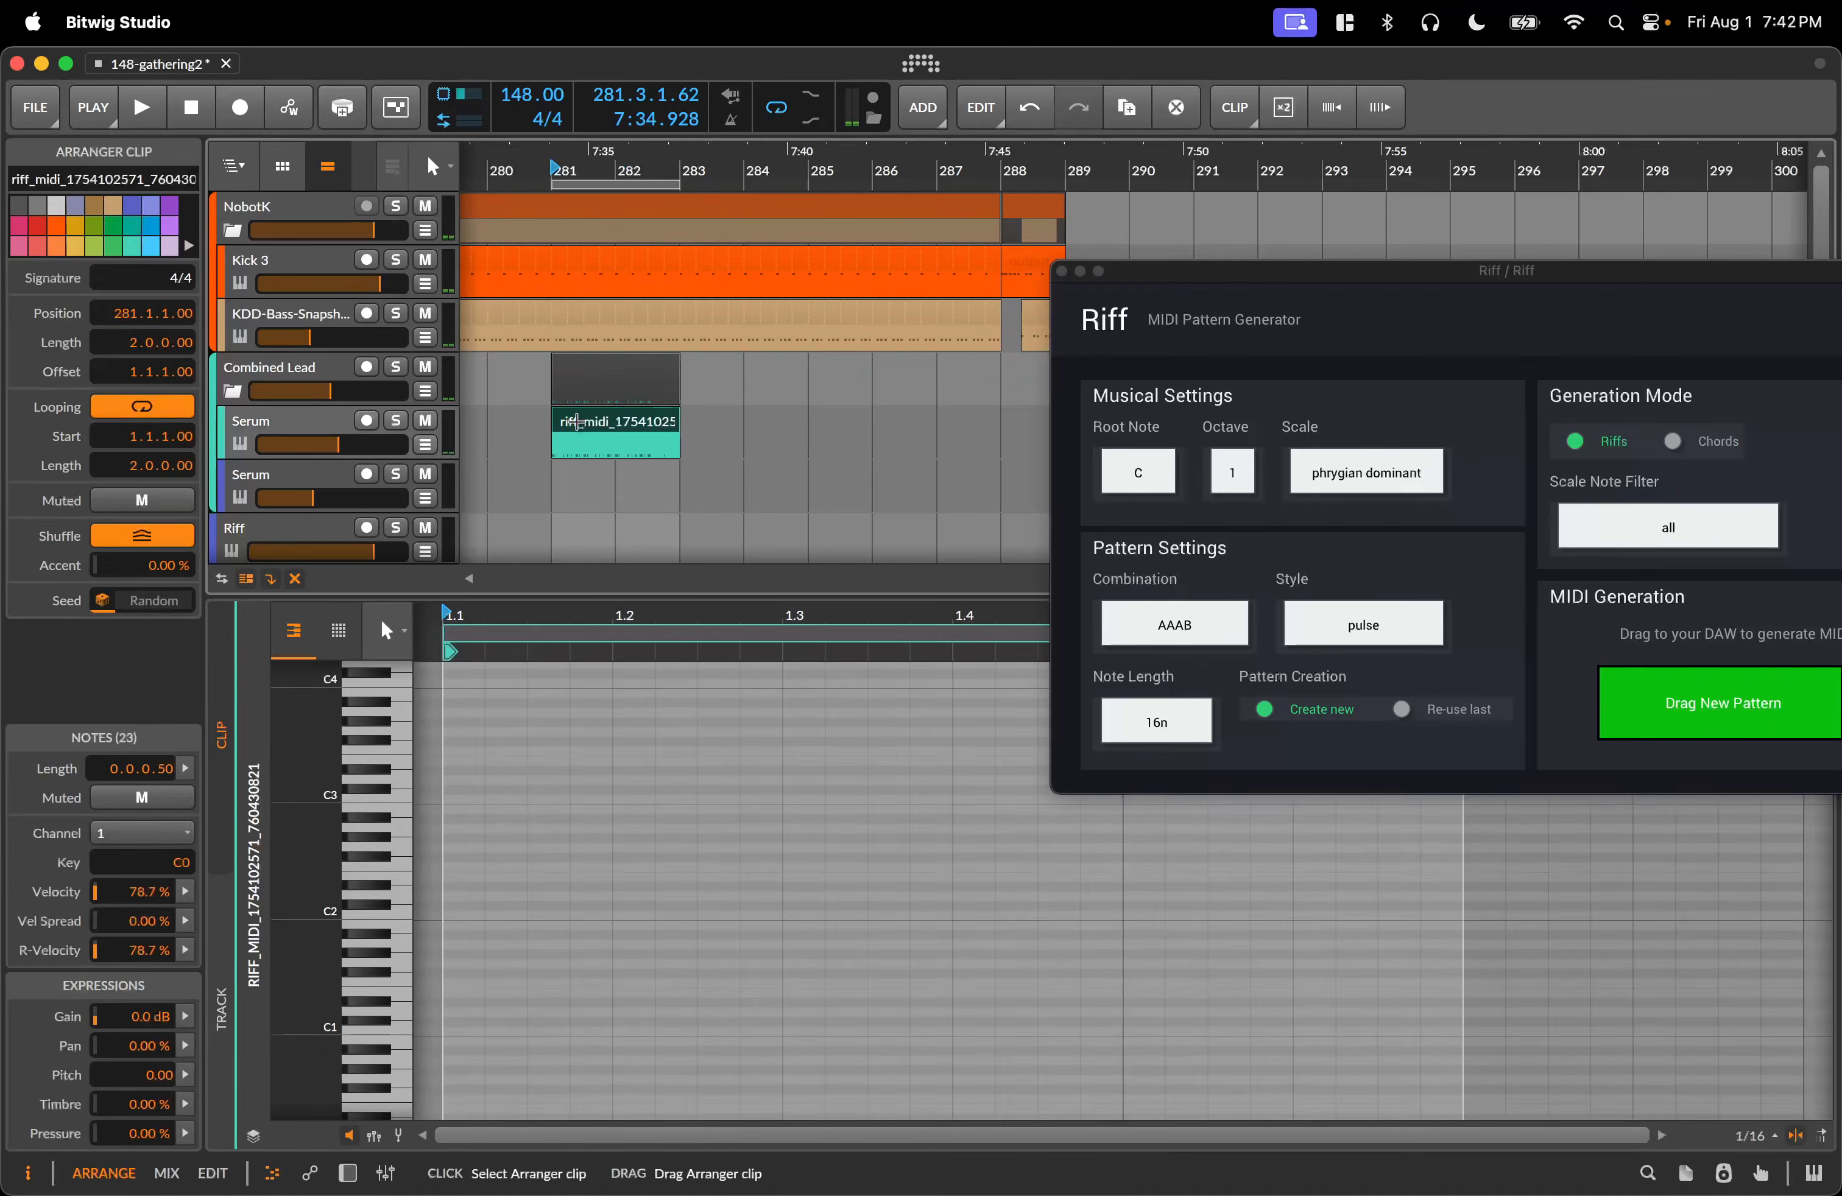
pyautogui.doubleClick(618, 431)
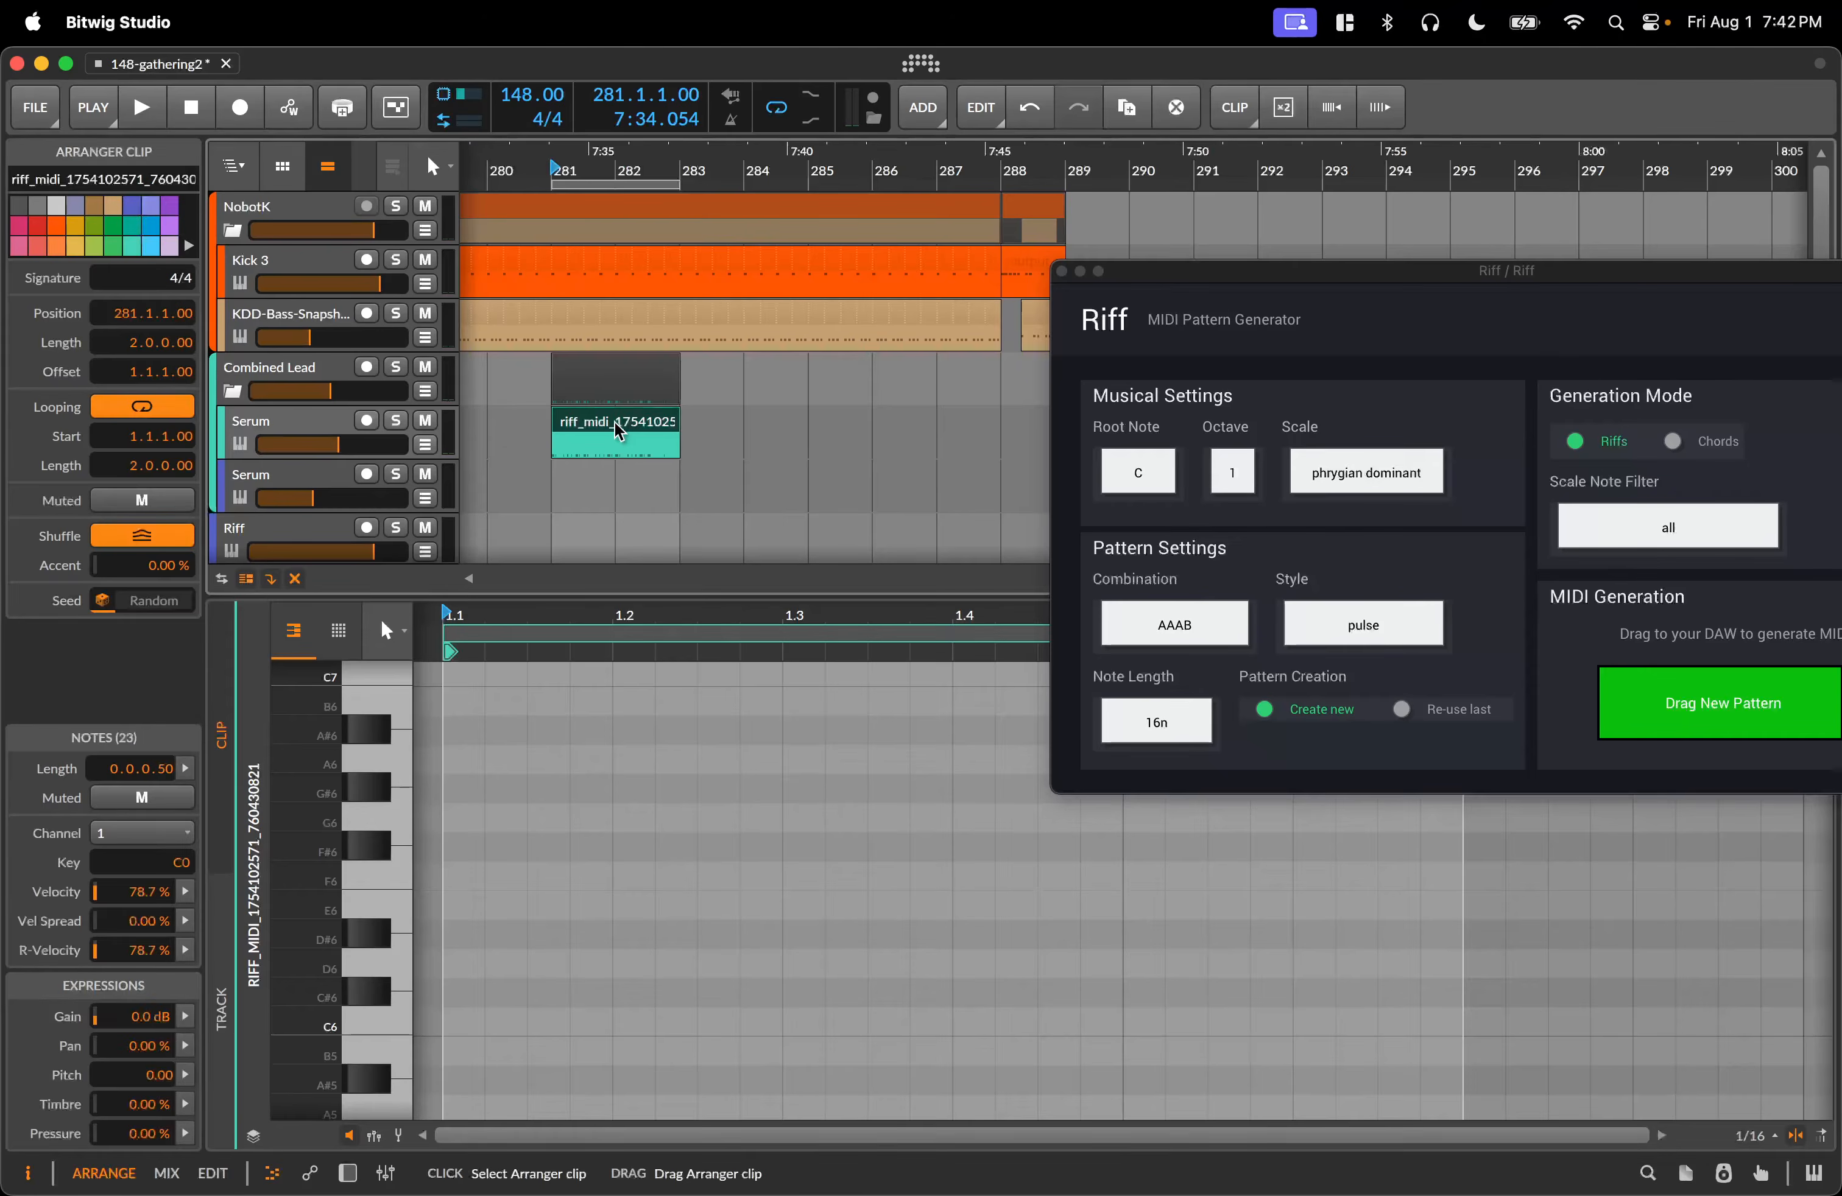
pyautogui.press('space')
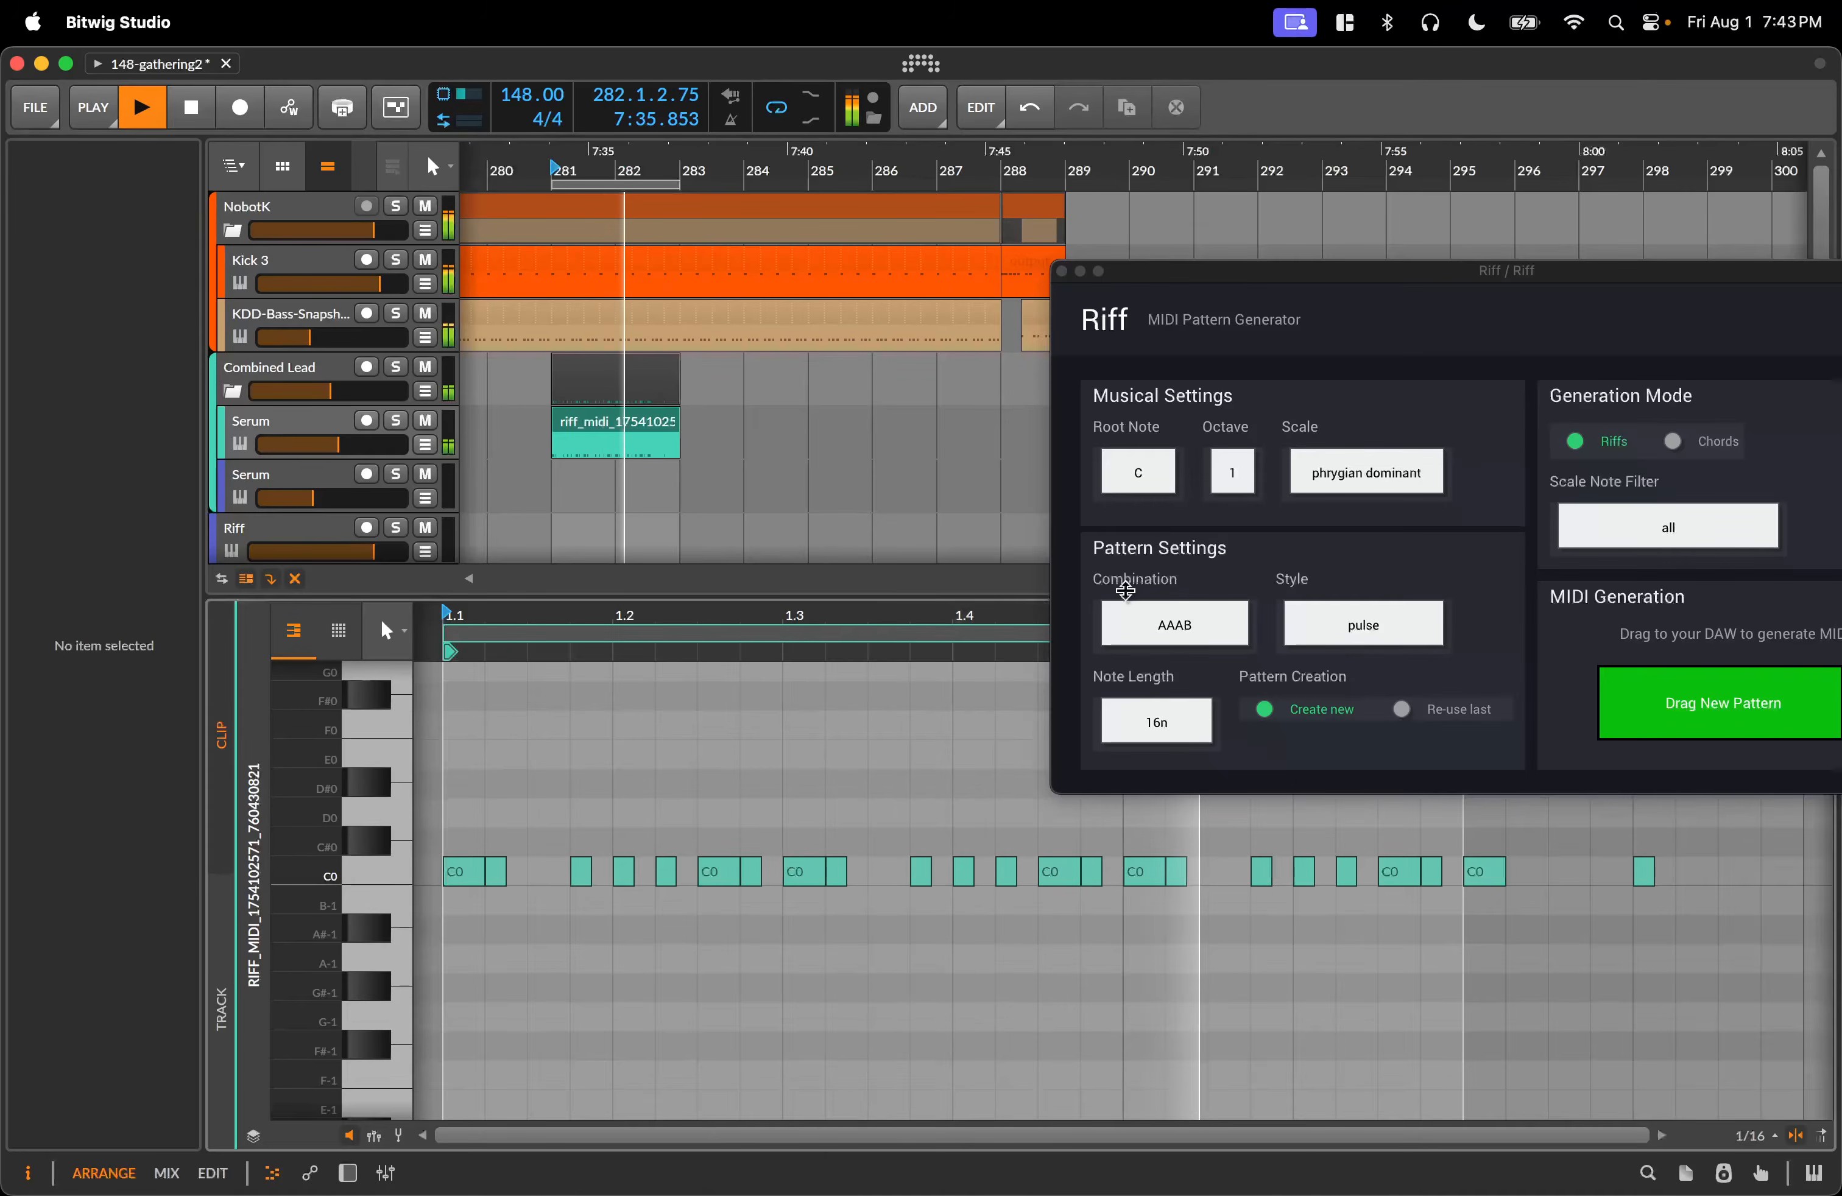
pyautogui.press('space')
# Set Riff's octave to 2 and its root note to G.
pyautogui.click(1243, 486)
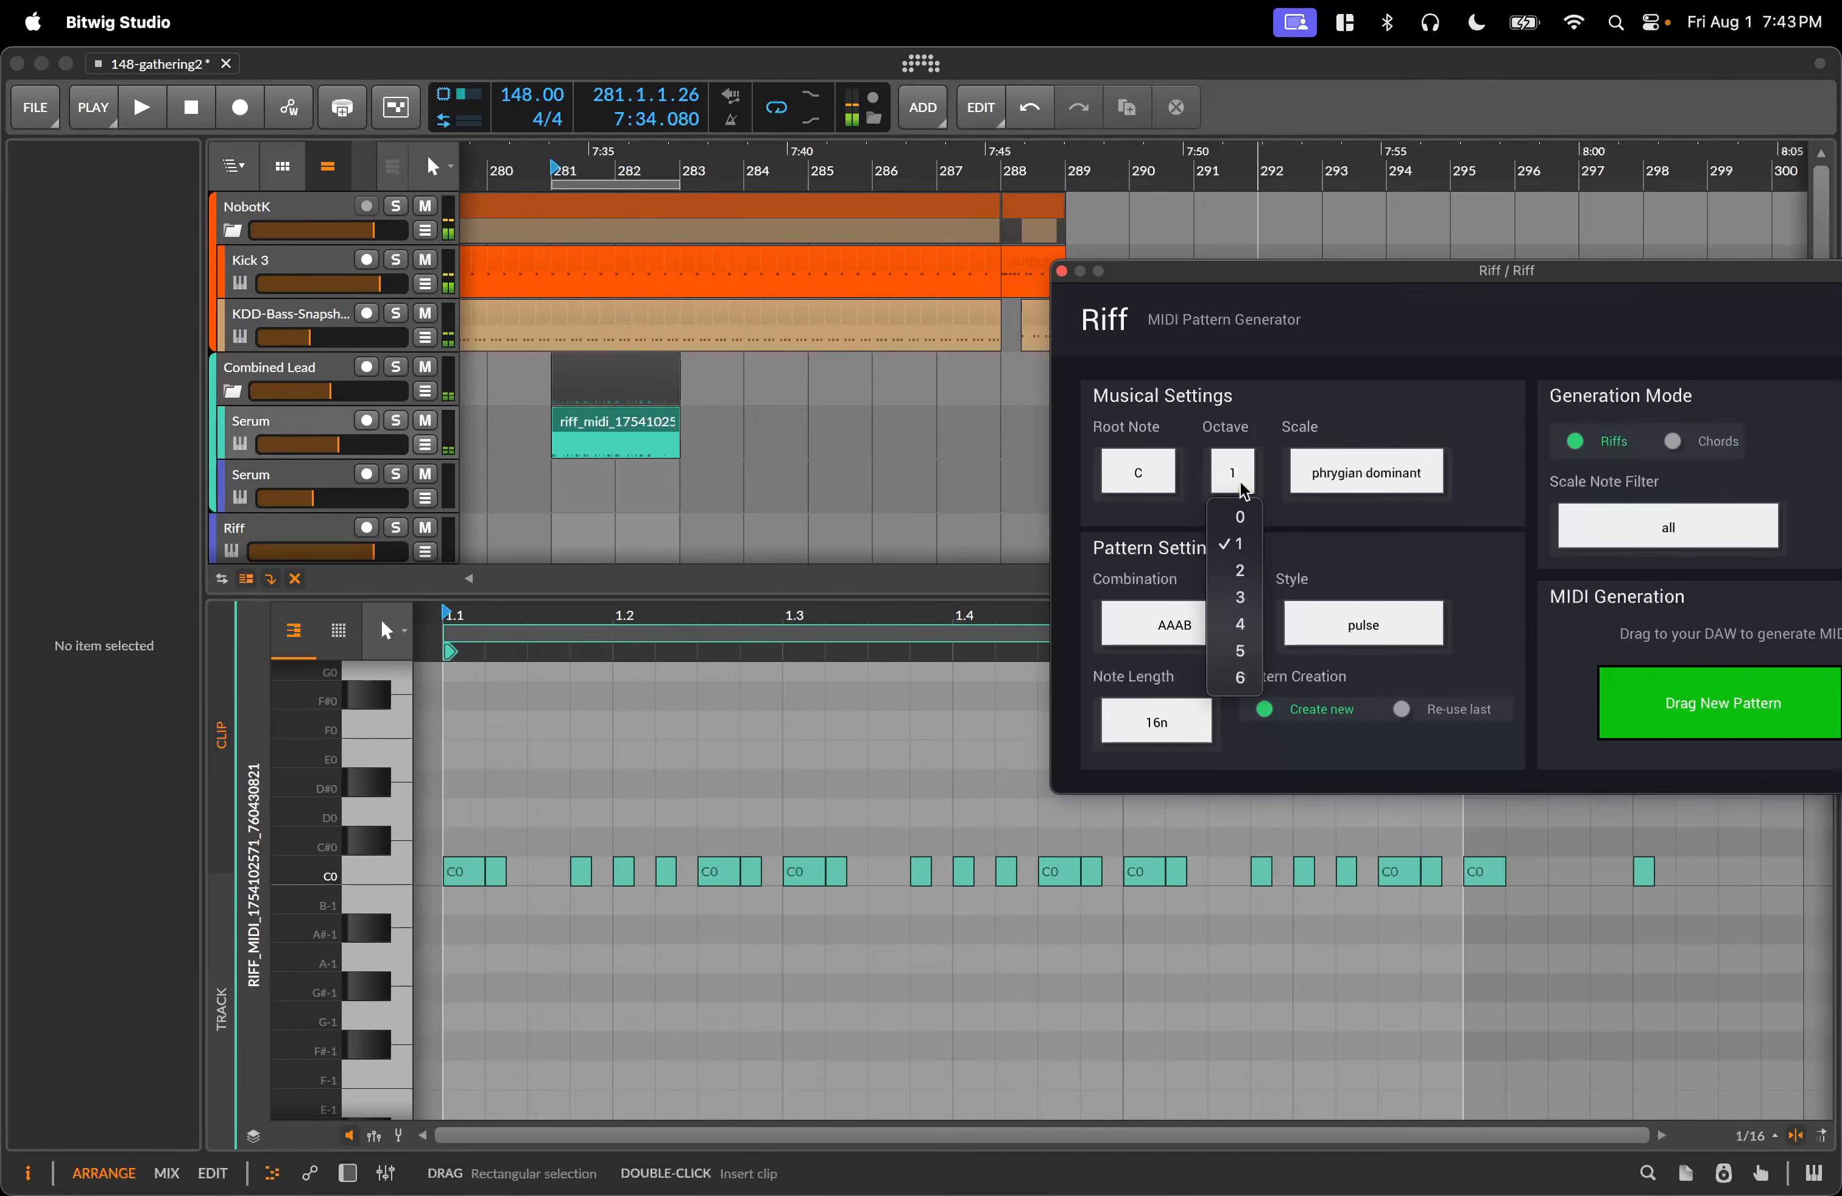
pyautogui.click(1234, 572)
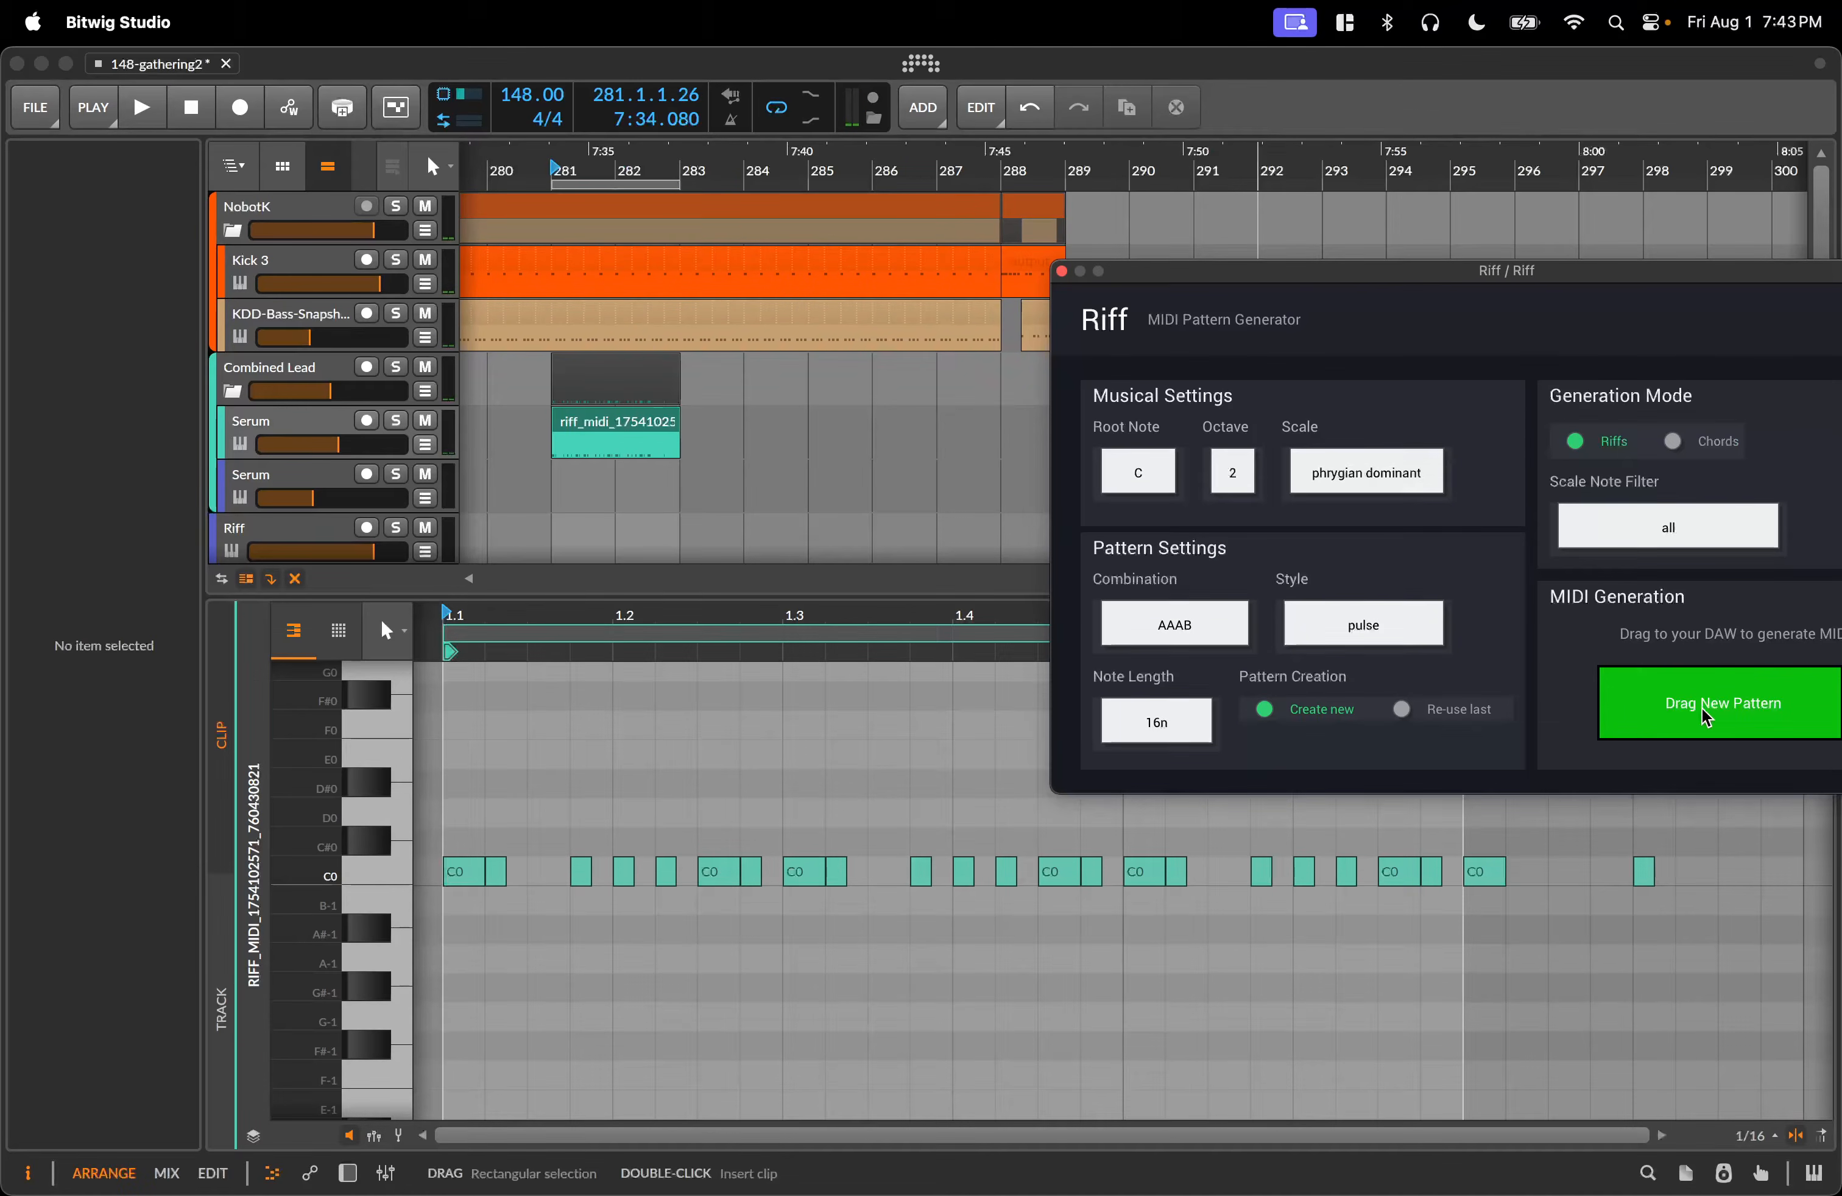
pyautogui.click(1148, 474)
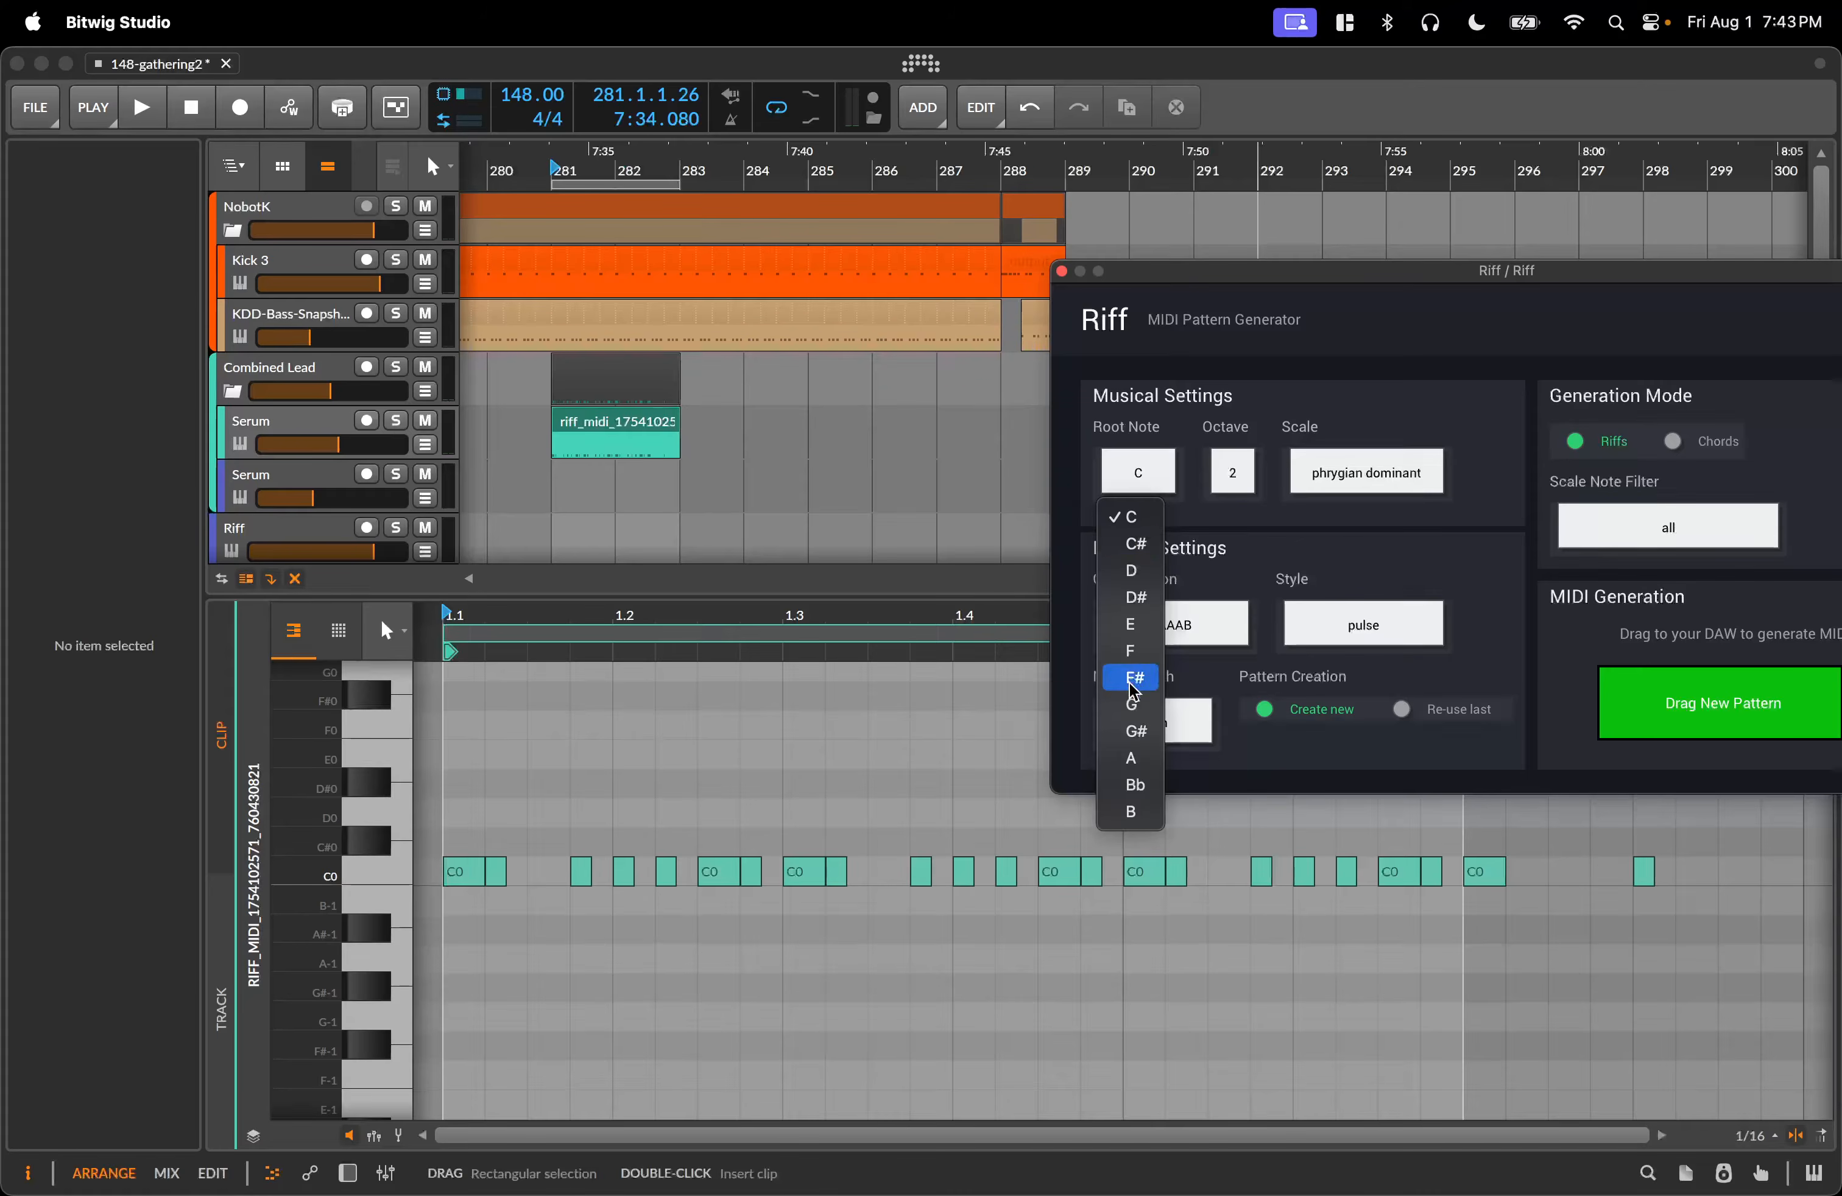
pyautogui.click(1133, 703)
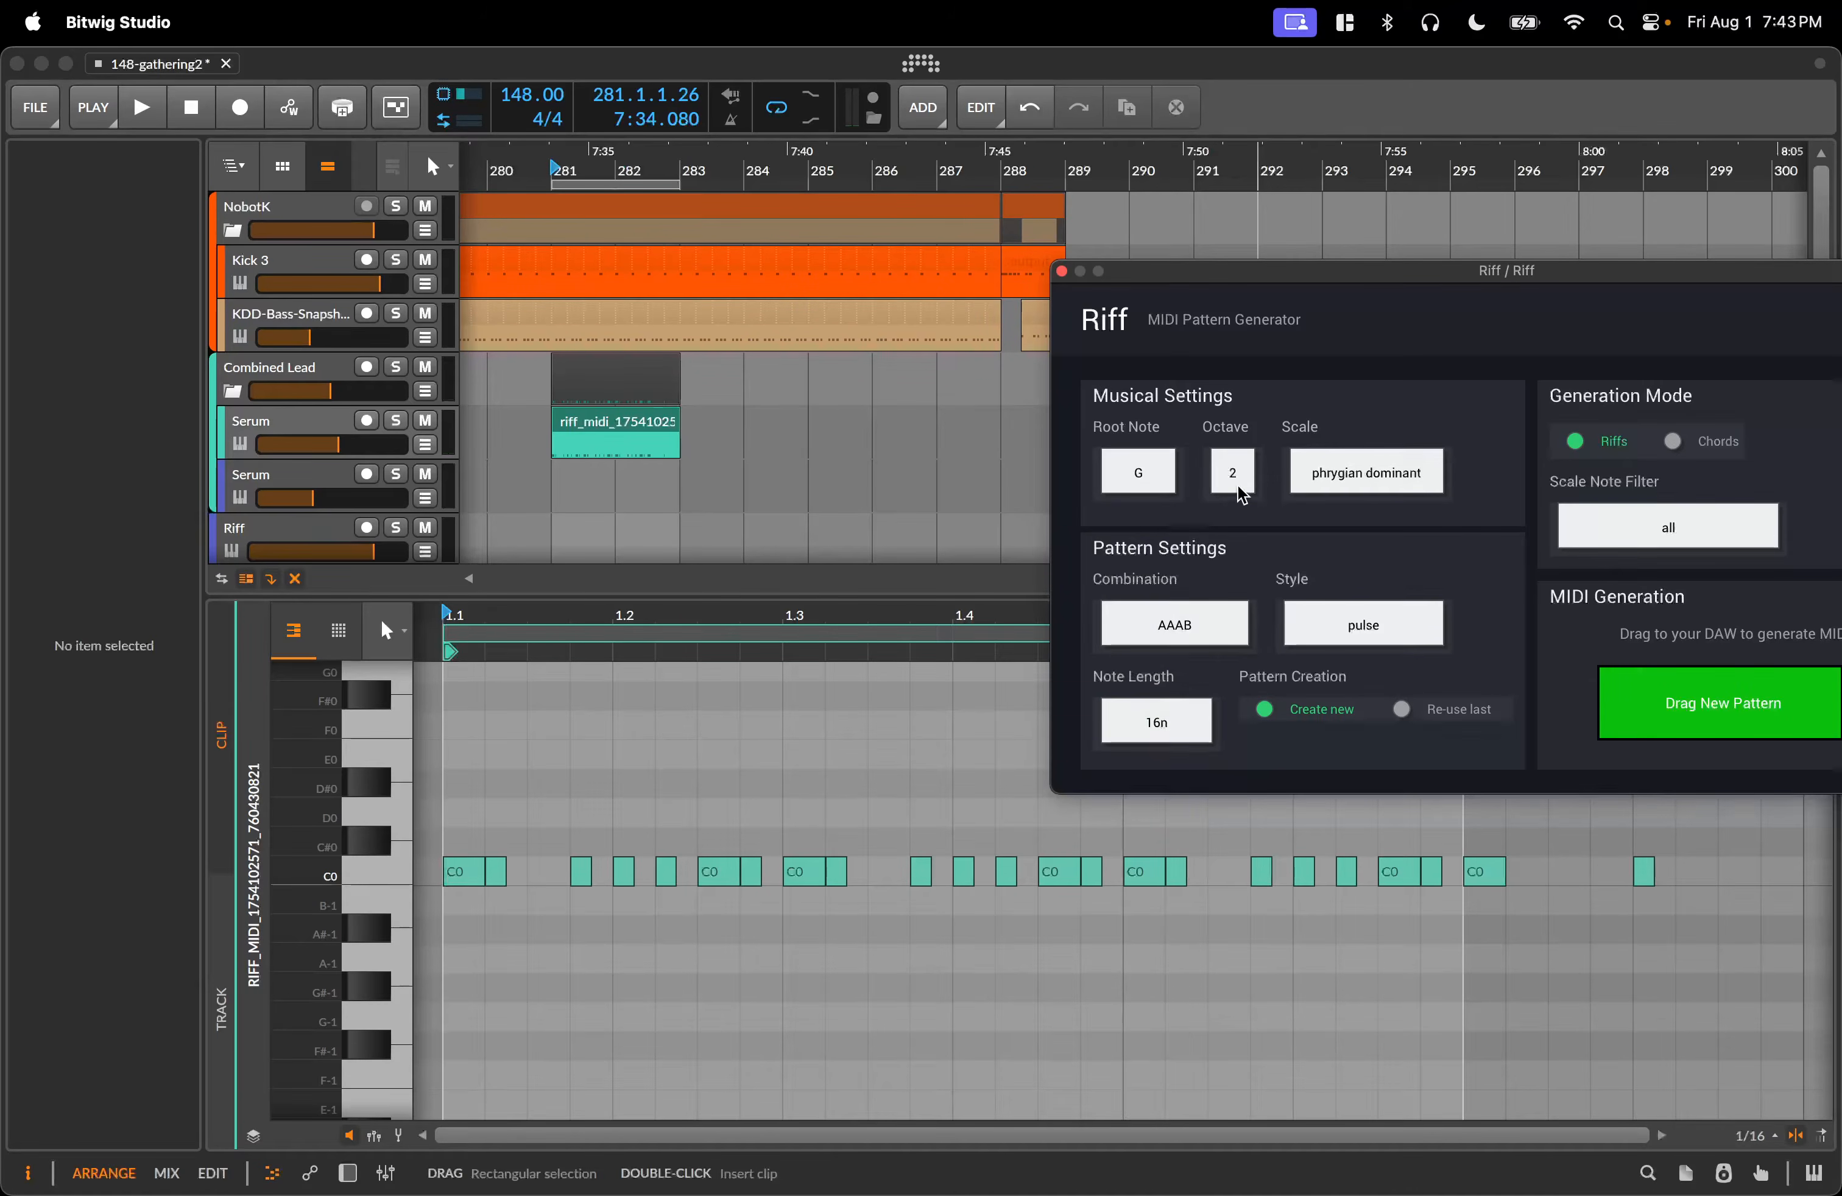
# Replace the Serum clip at bar 281 with a newly generated Riff pattern rooted on G, show its notes and audition it.
pyautogui.moveTo(1668, 710); pyautogui.dragTo(607, 422)
pyautogui.click(607, 422)
pyautogui.press('space')
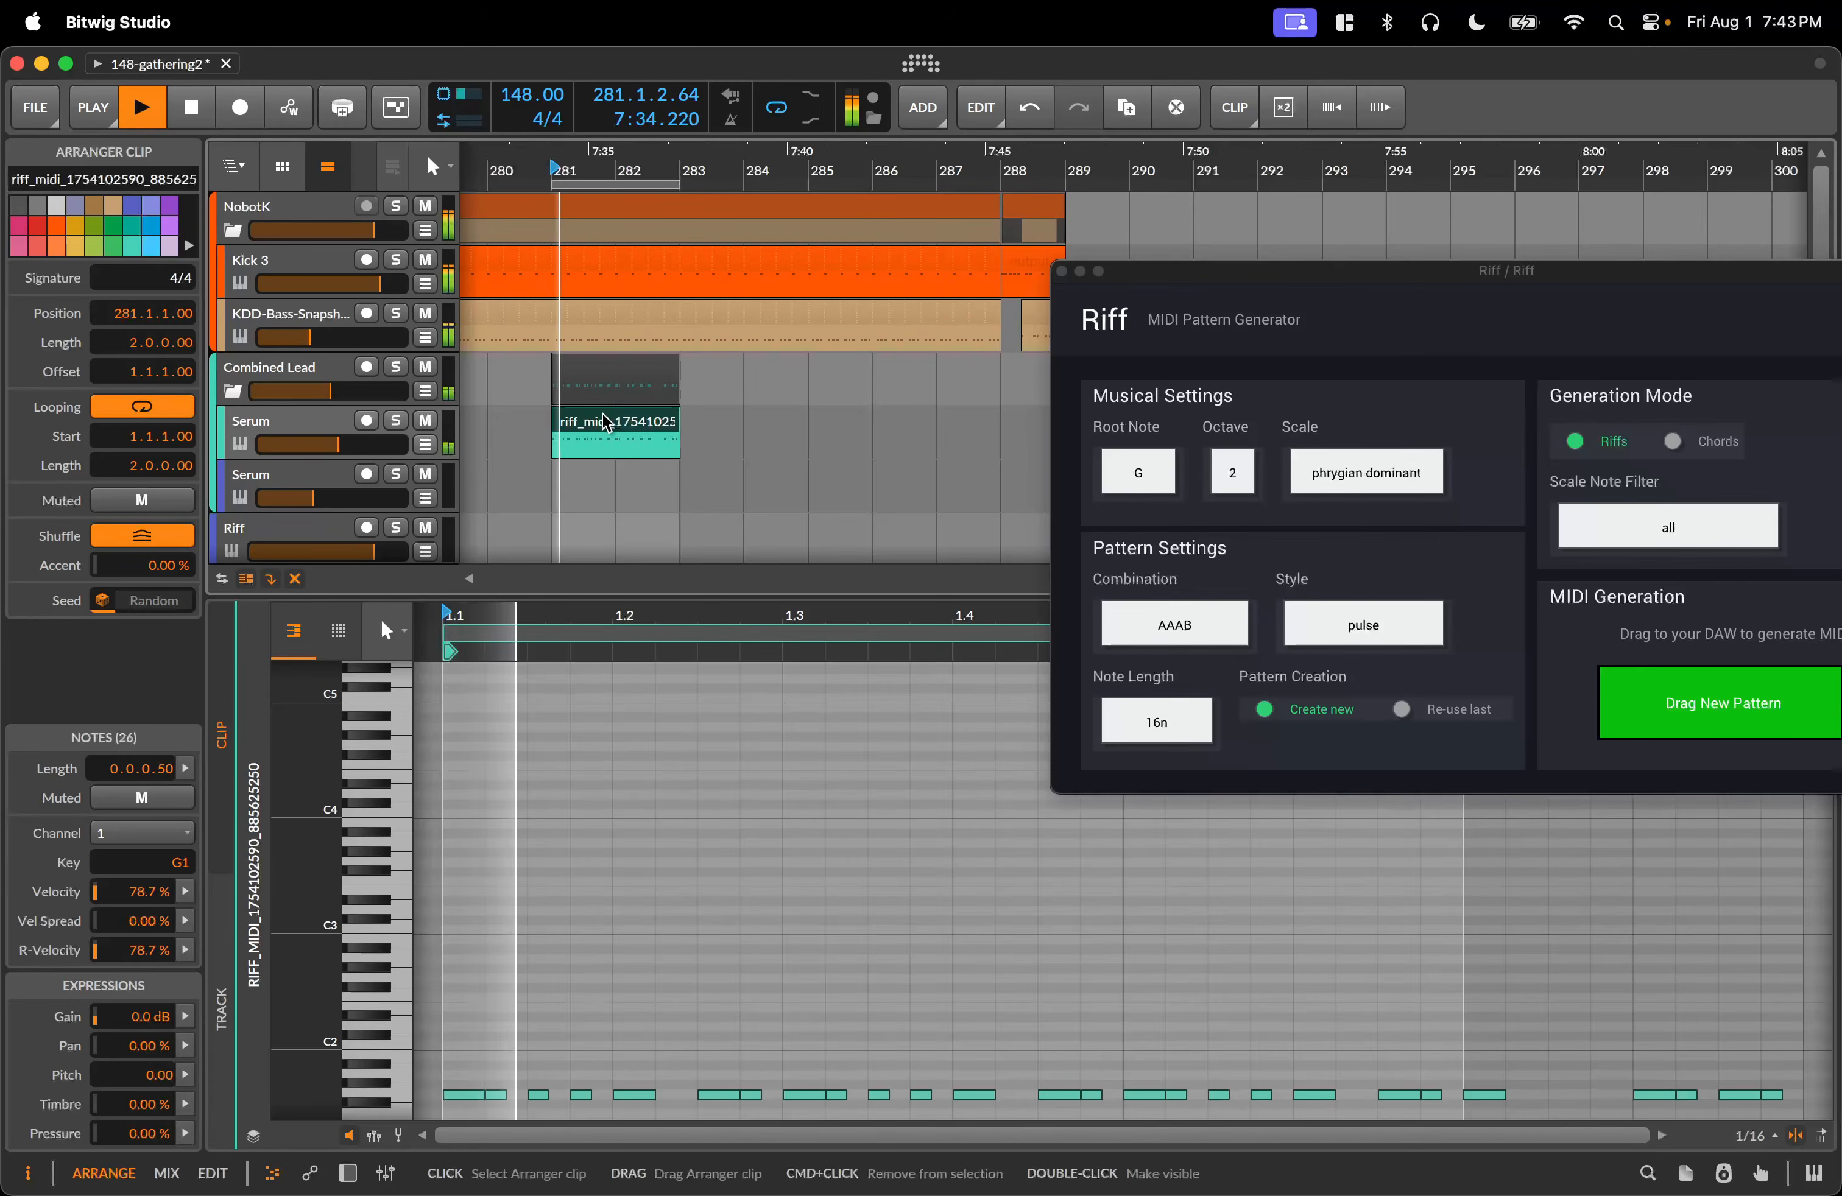
pyautogui.doubleClick(607, 423)
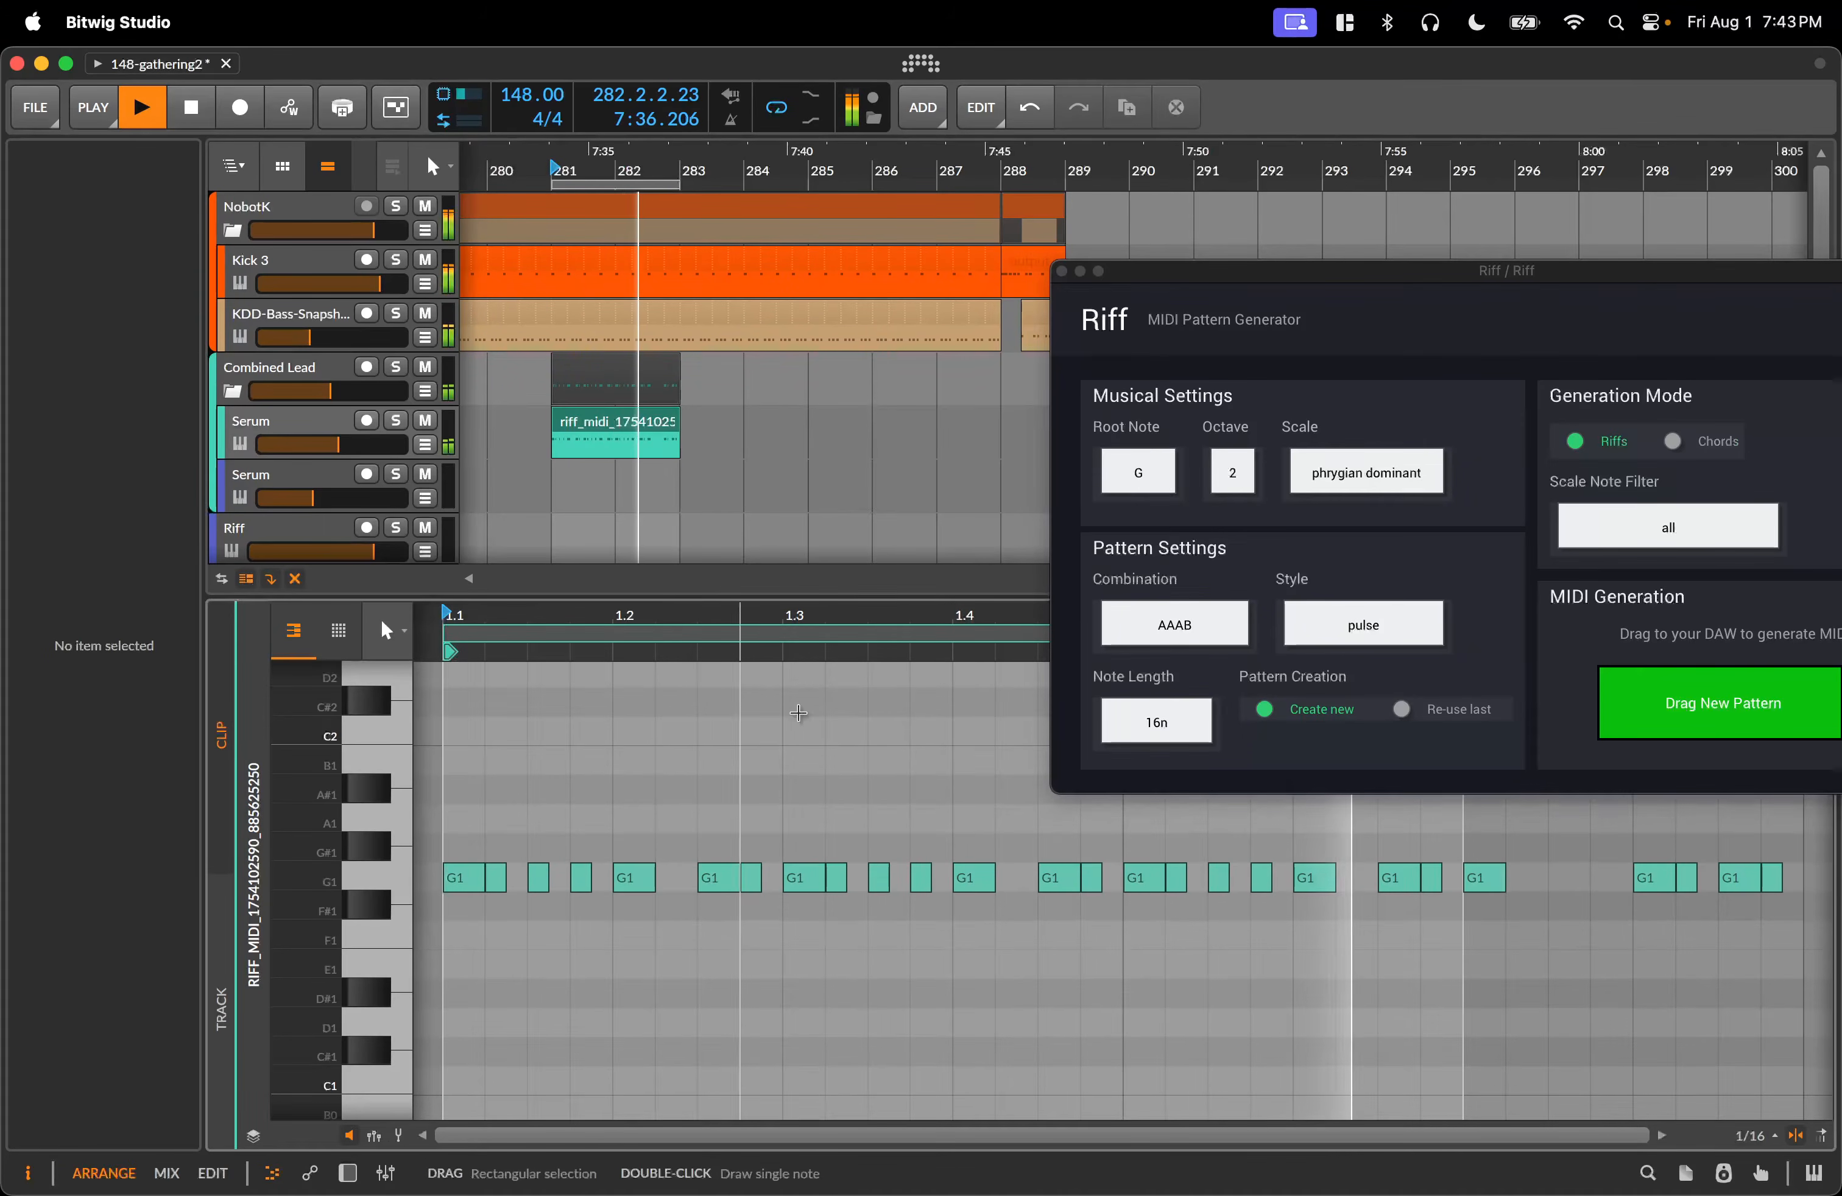
pyautogui.press('space')
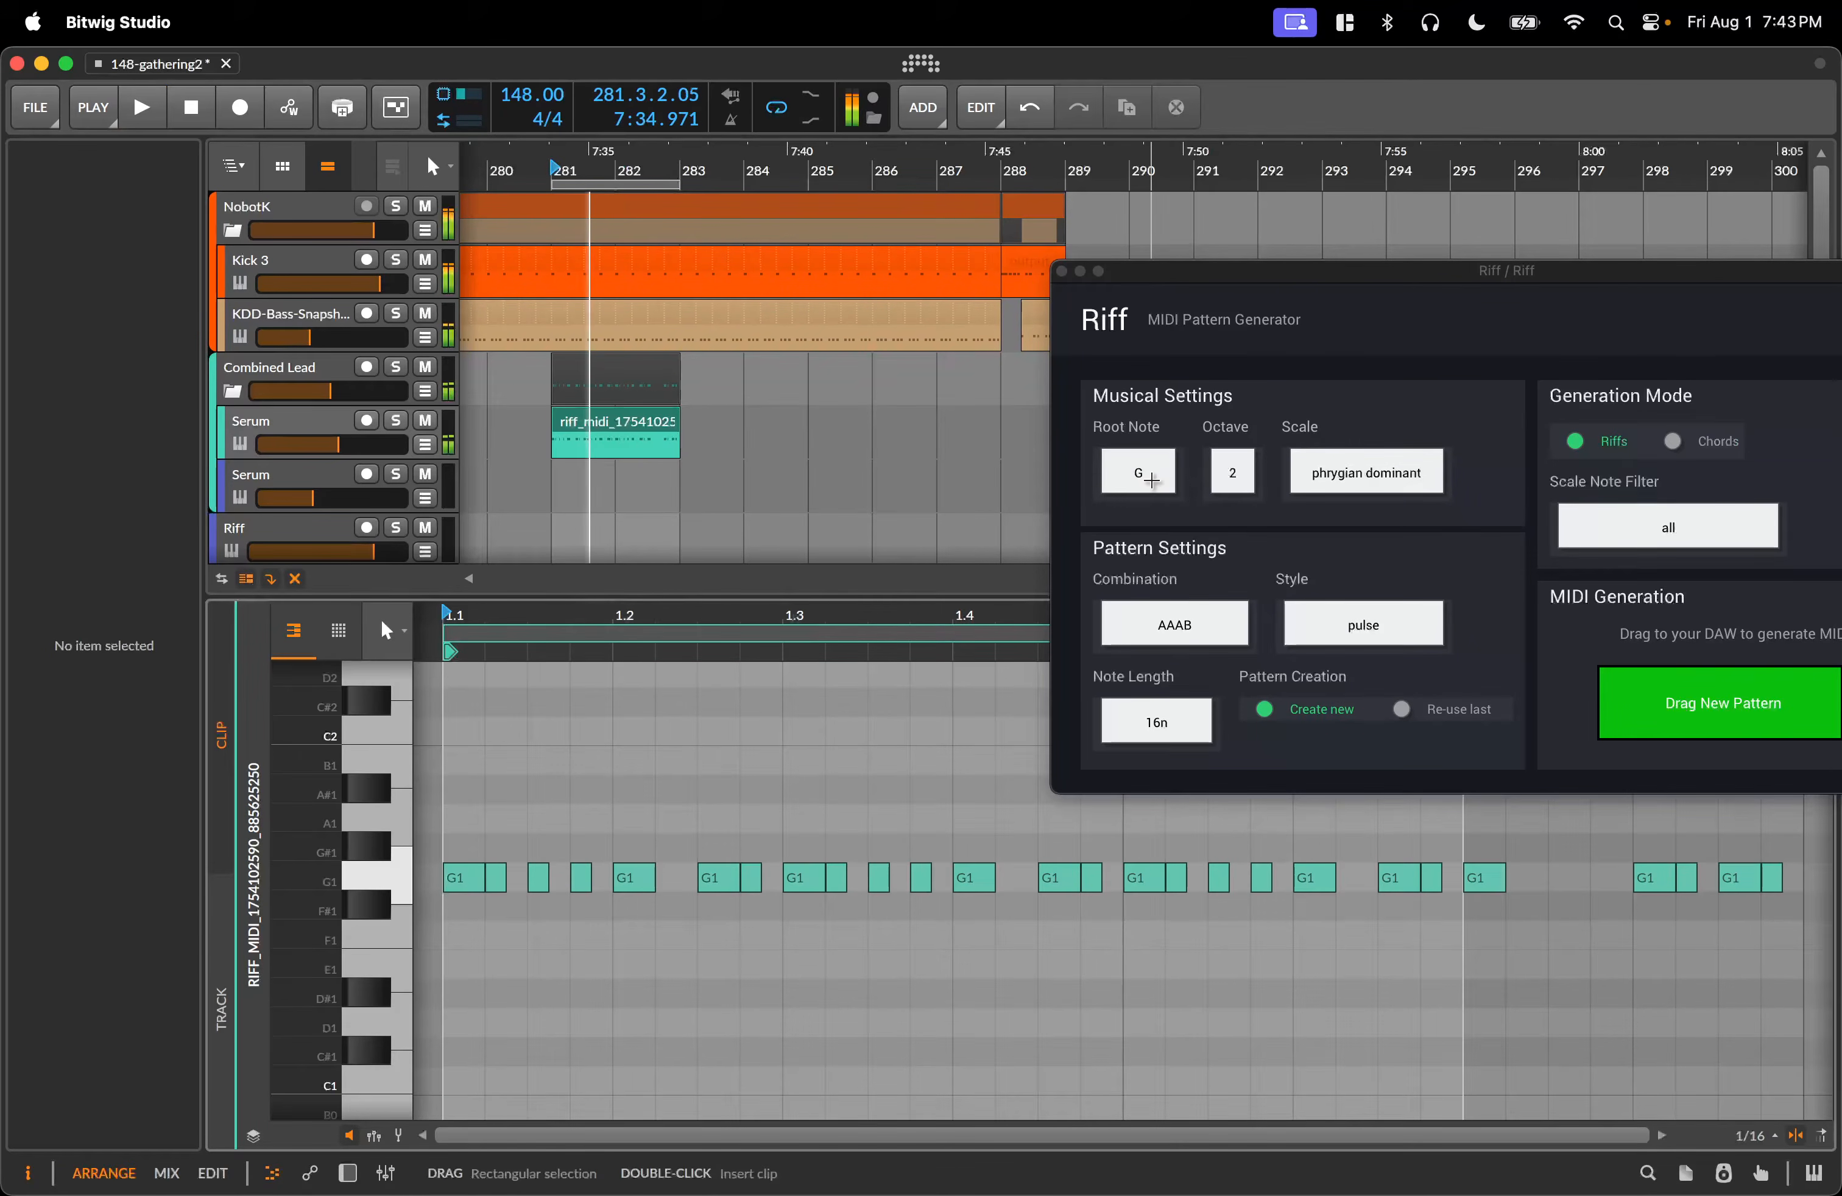
pyautogui.click(1352, 475)
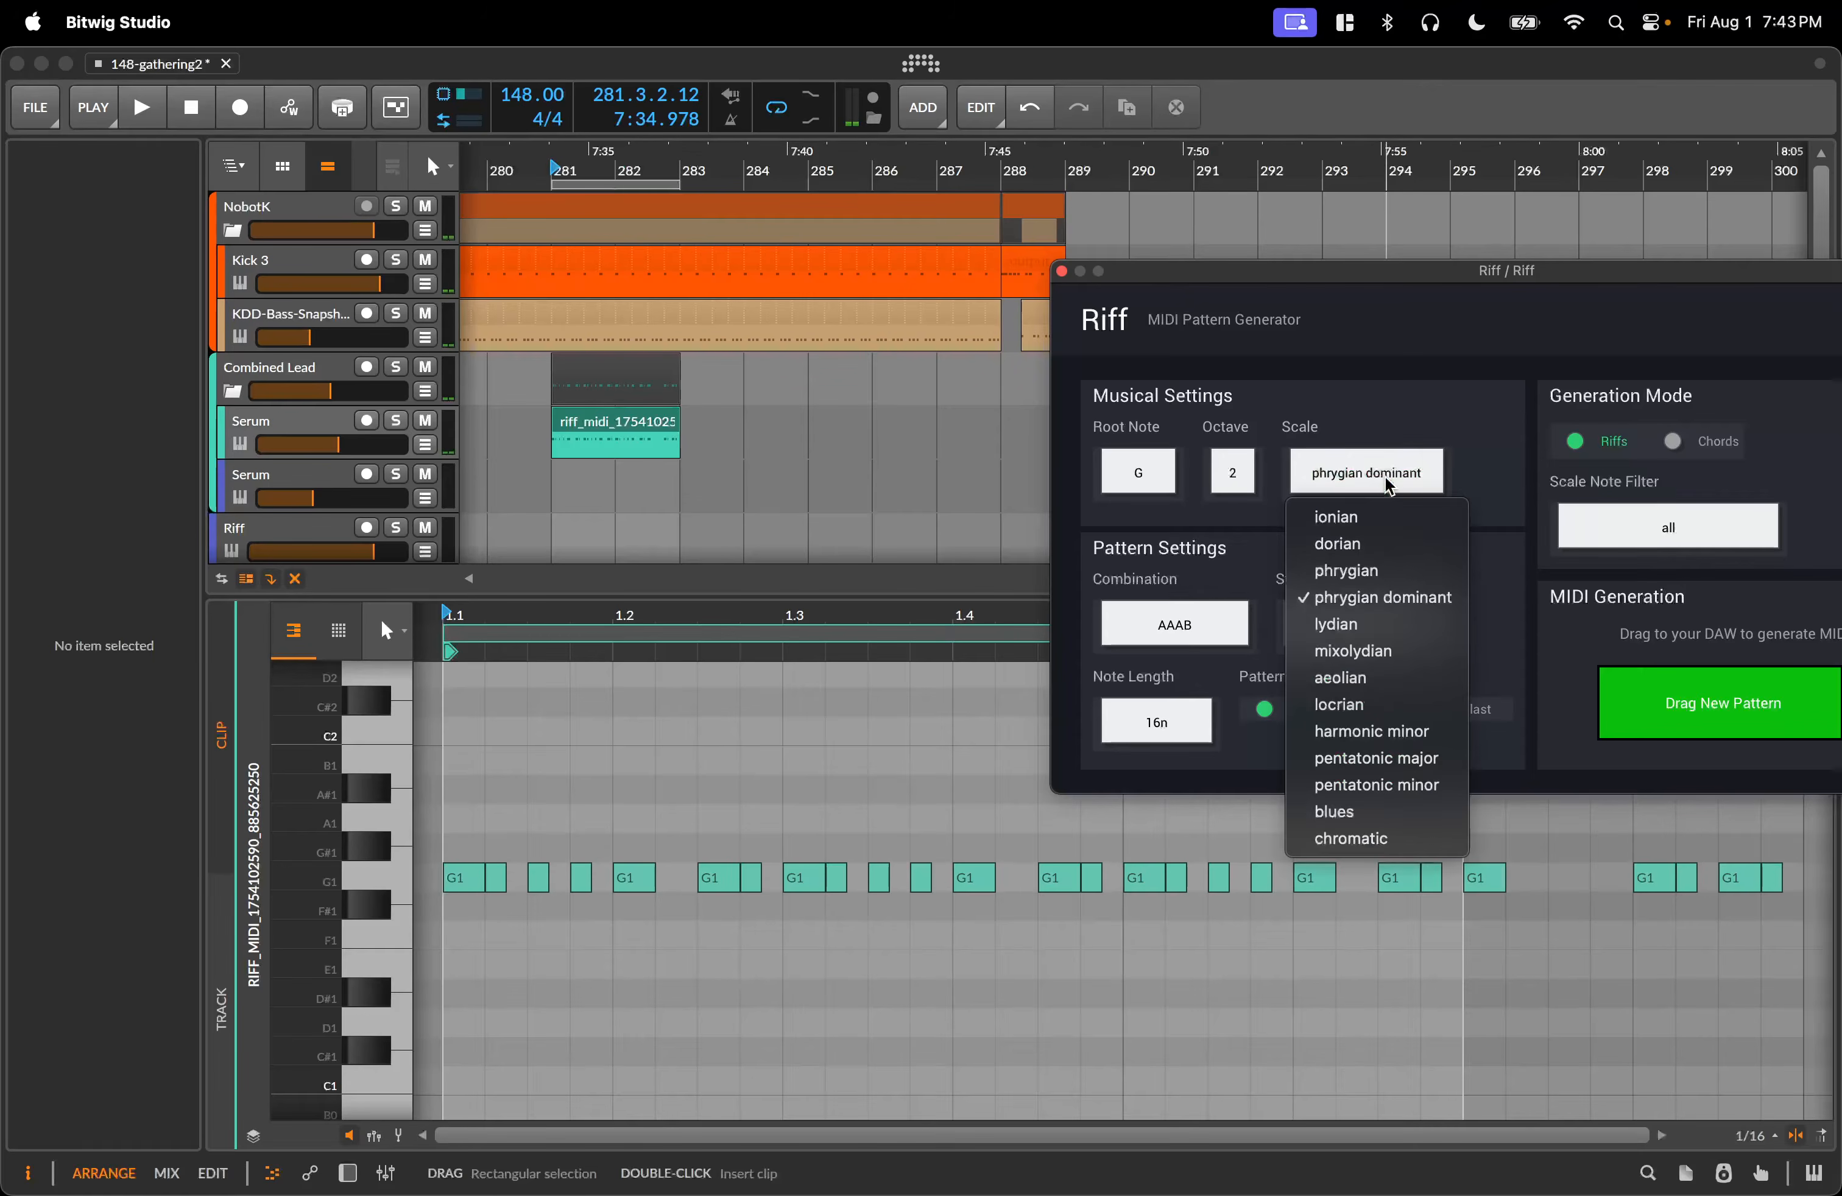
pyautogui.click(1355, 483)
pyautogui.click(1355, 626)
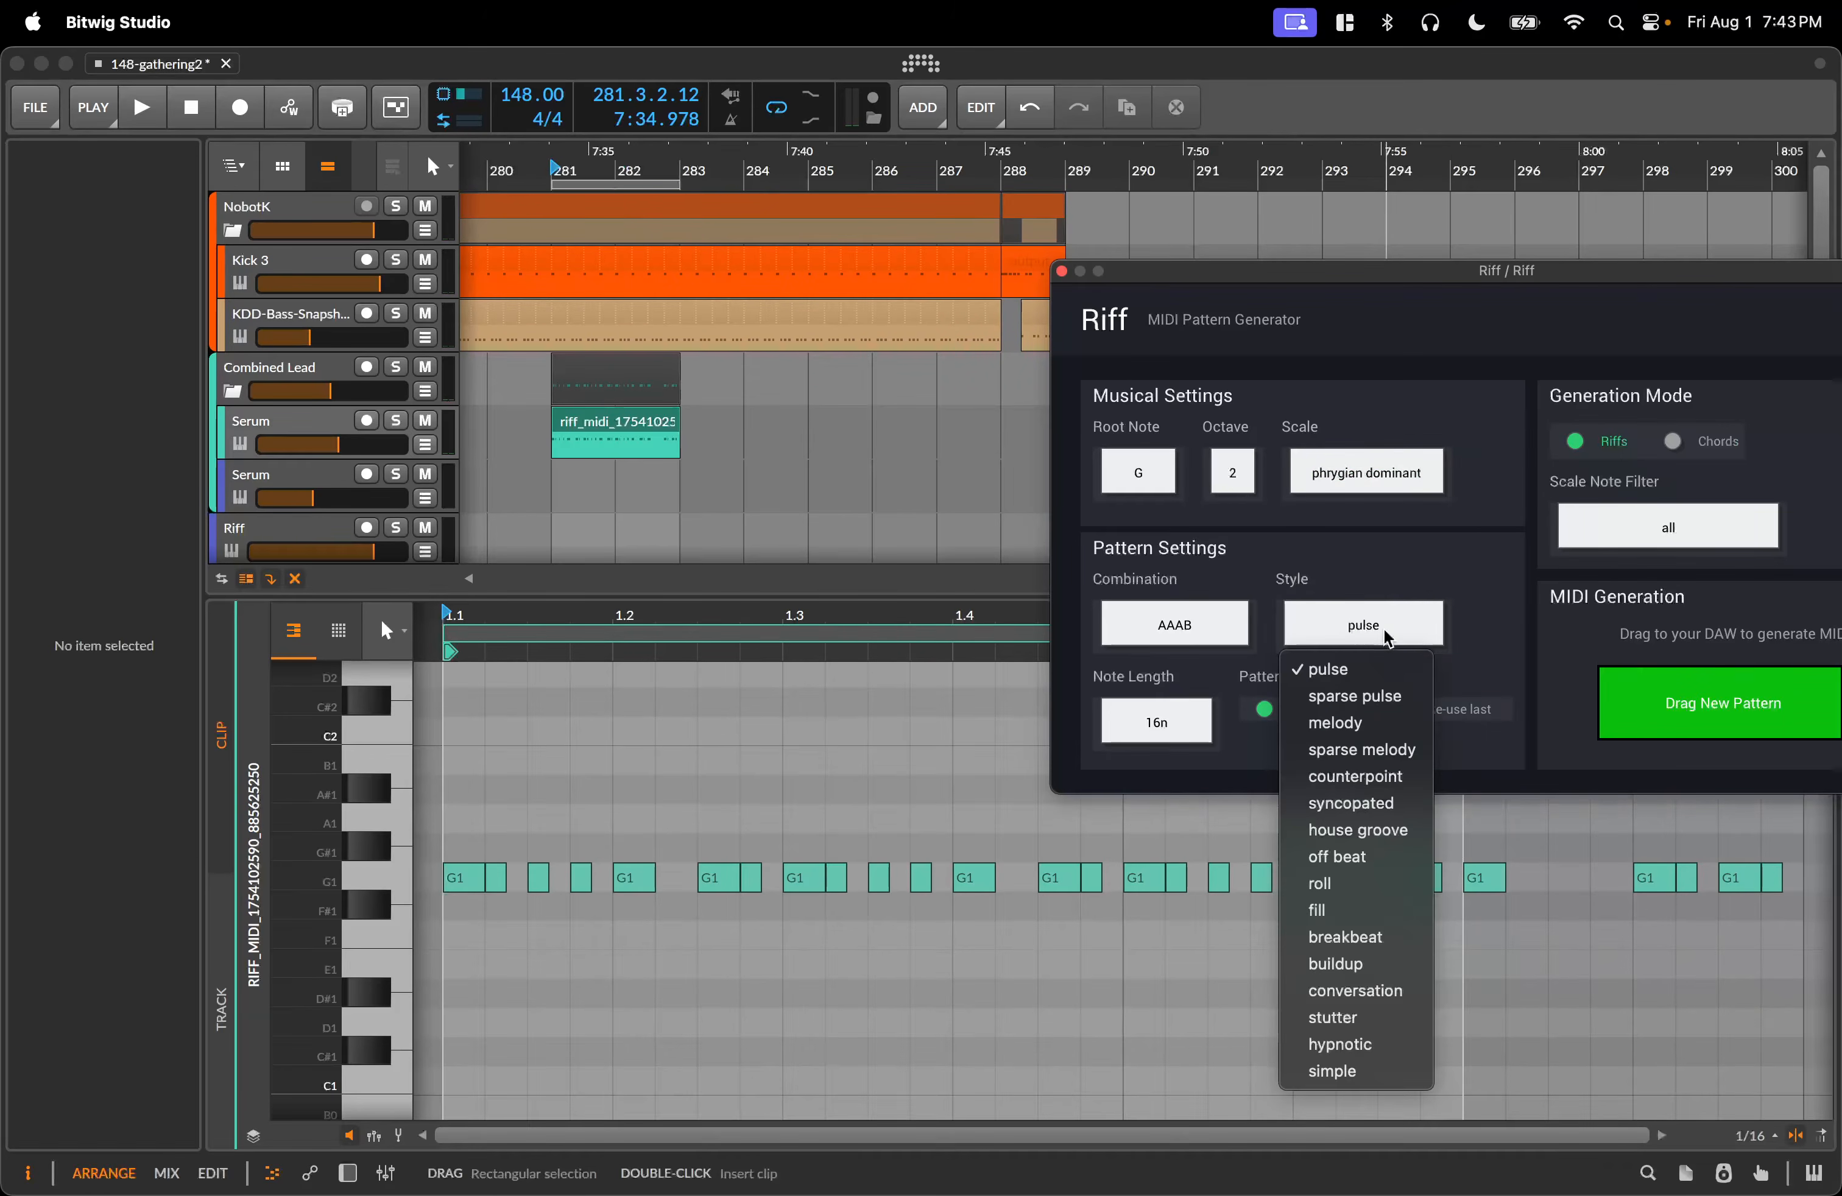
pyautogui.click(1375, 649)
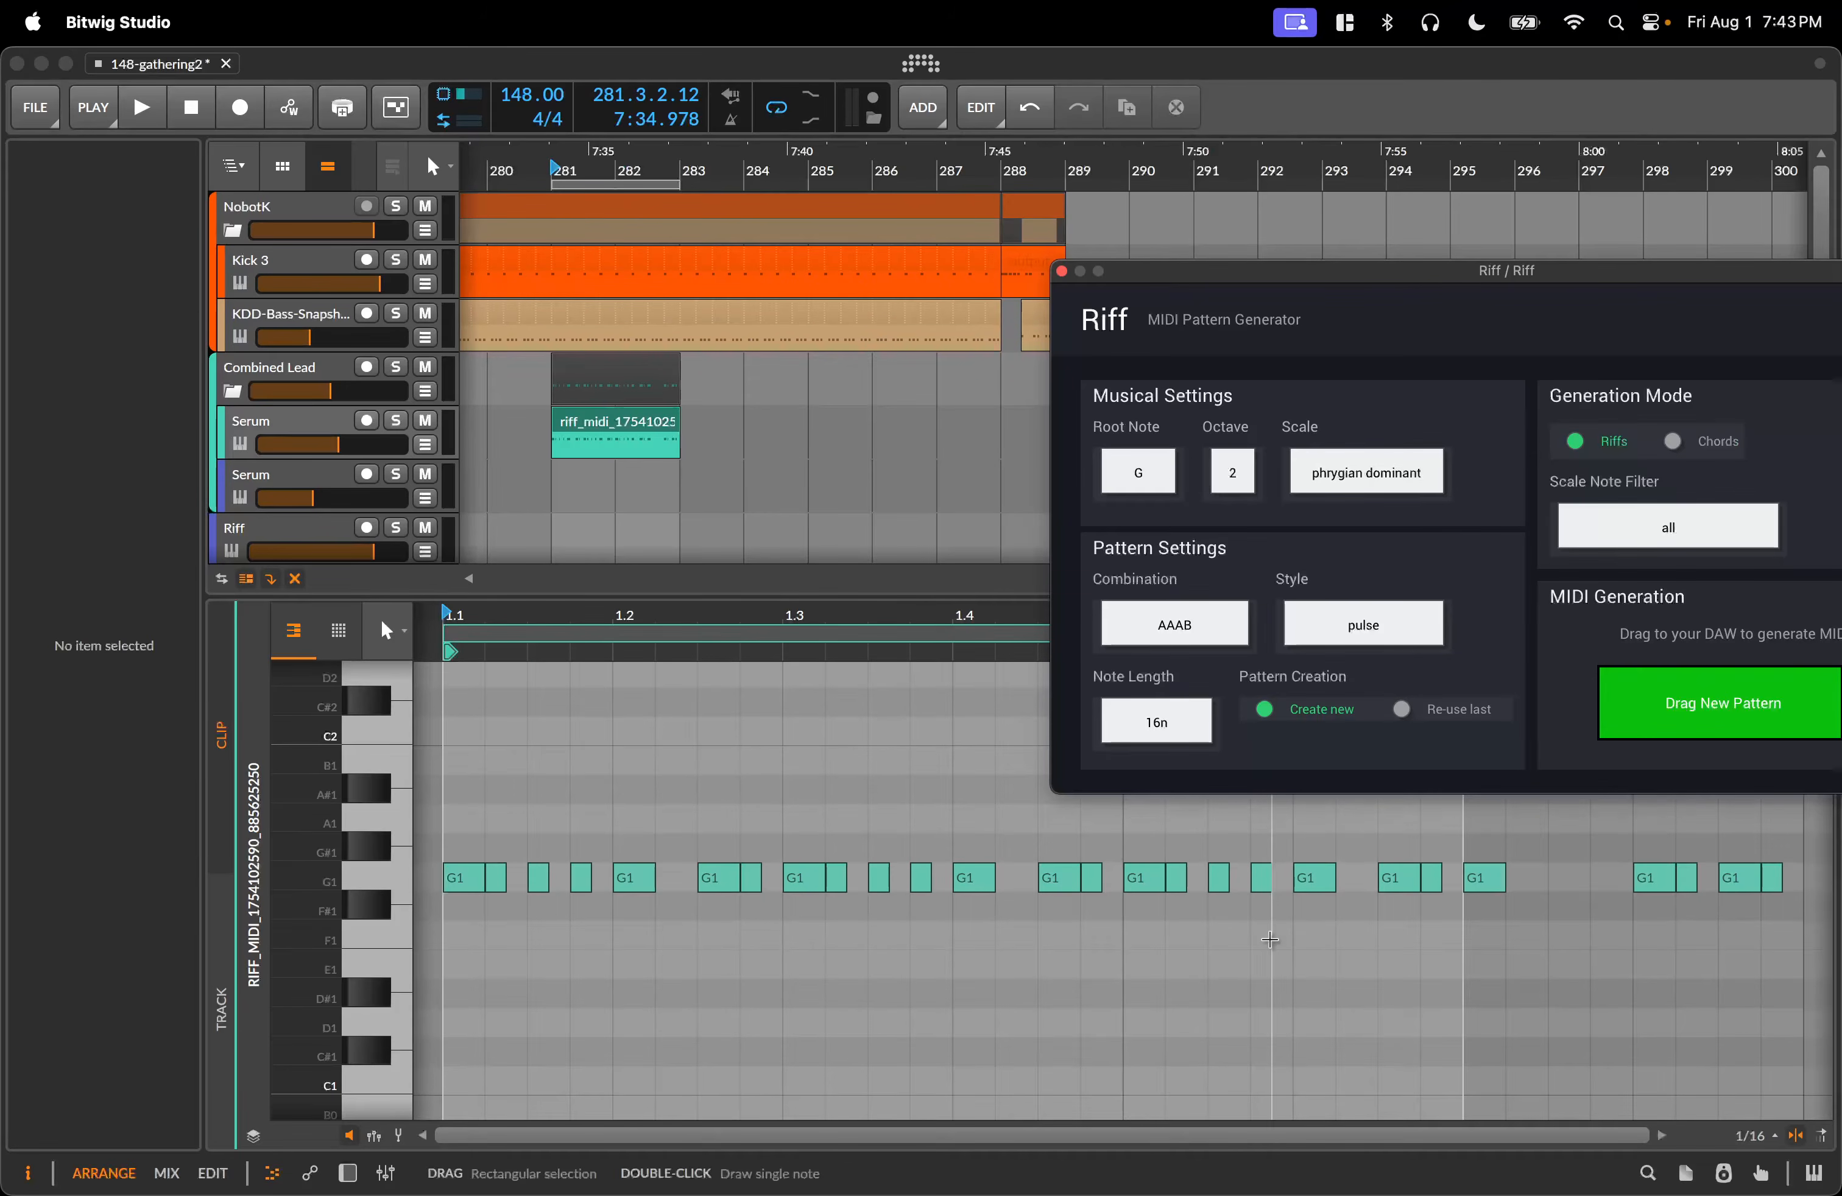
# Set Riff's octave to 1 and its root note to C.
pyautogui.click(1236, 478)
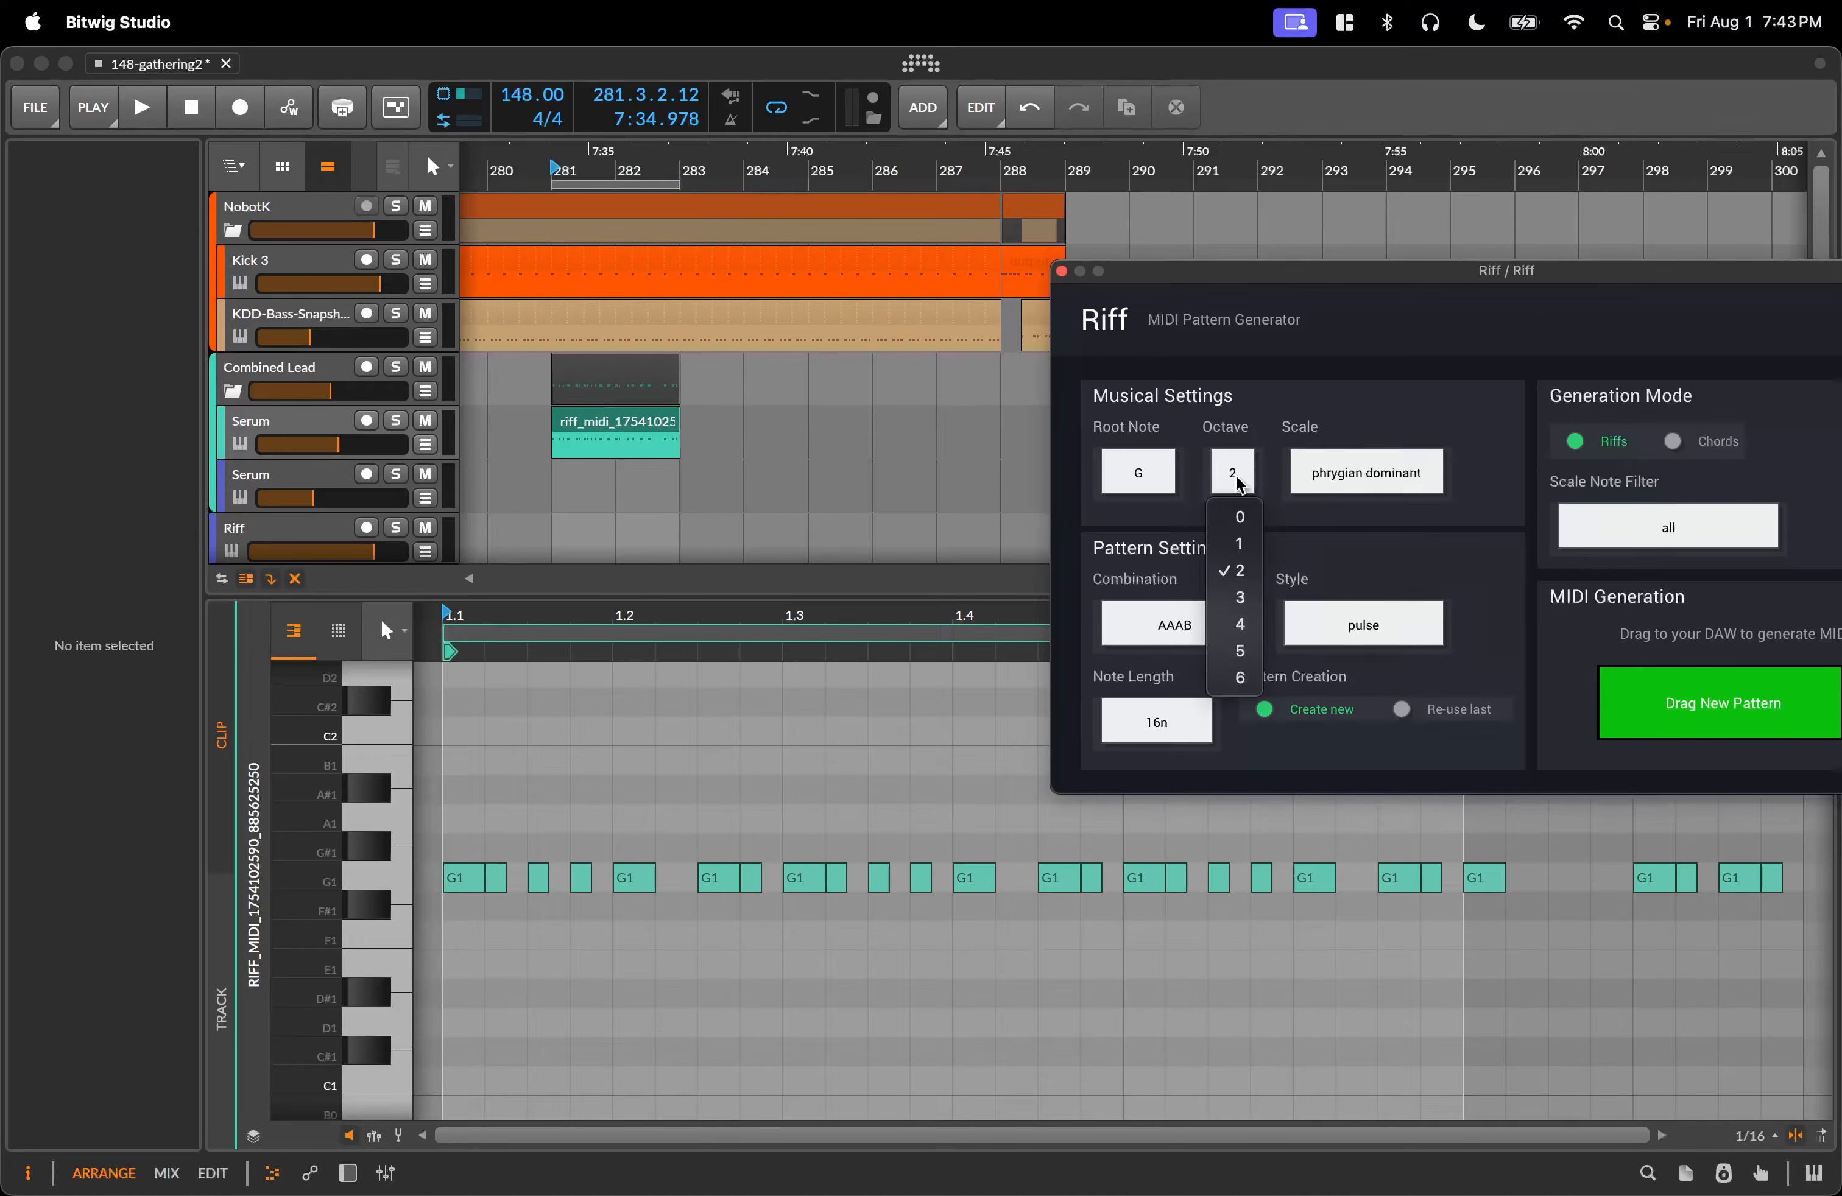
pyautogui.click(1237, 544)
pyautogui.click(1152, 485)
pyautogui.click(1135, 527)
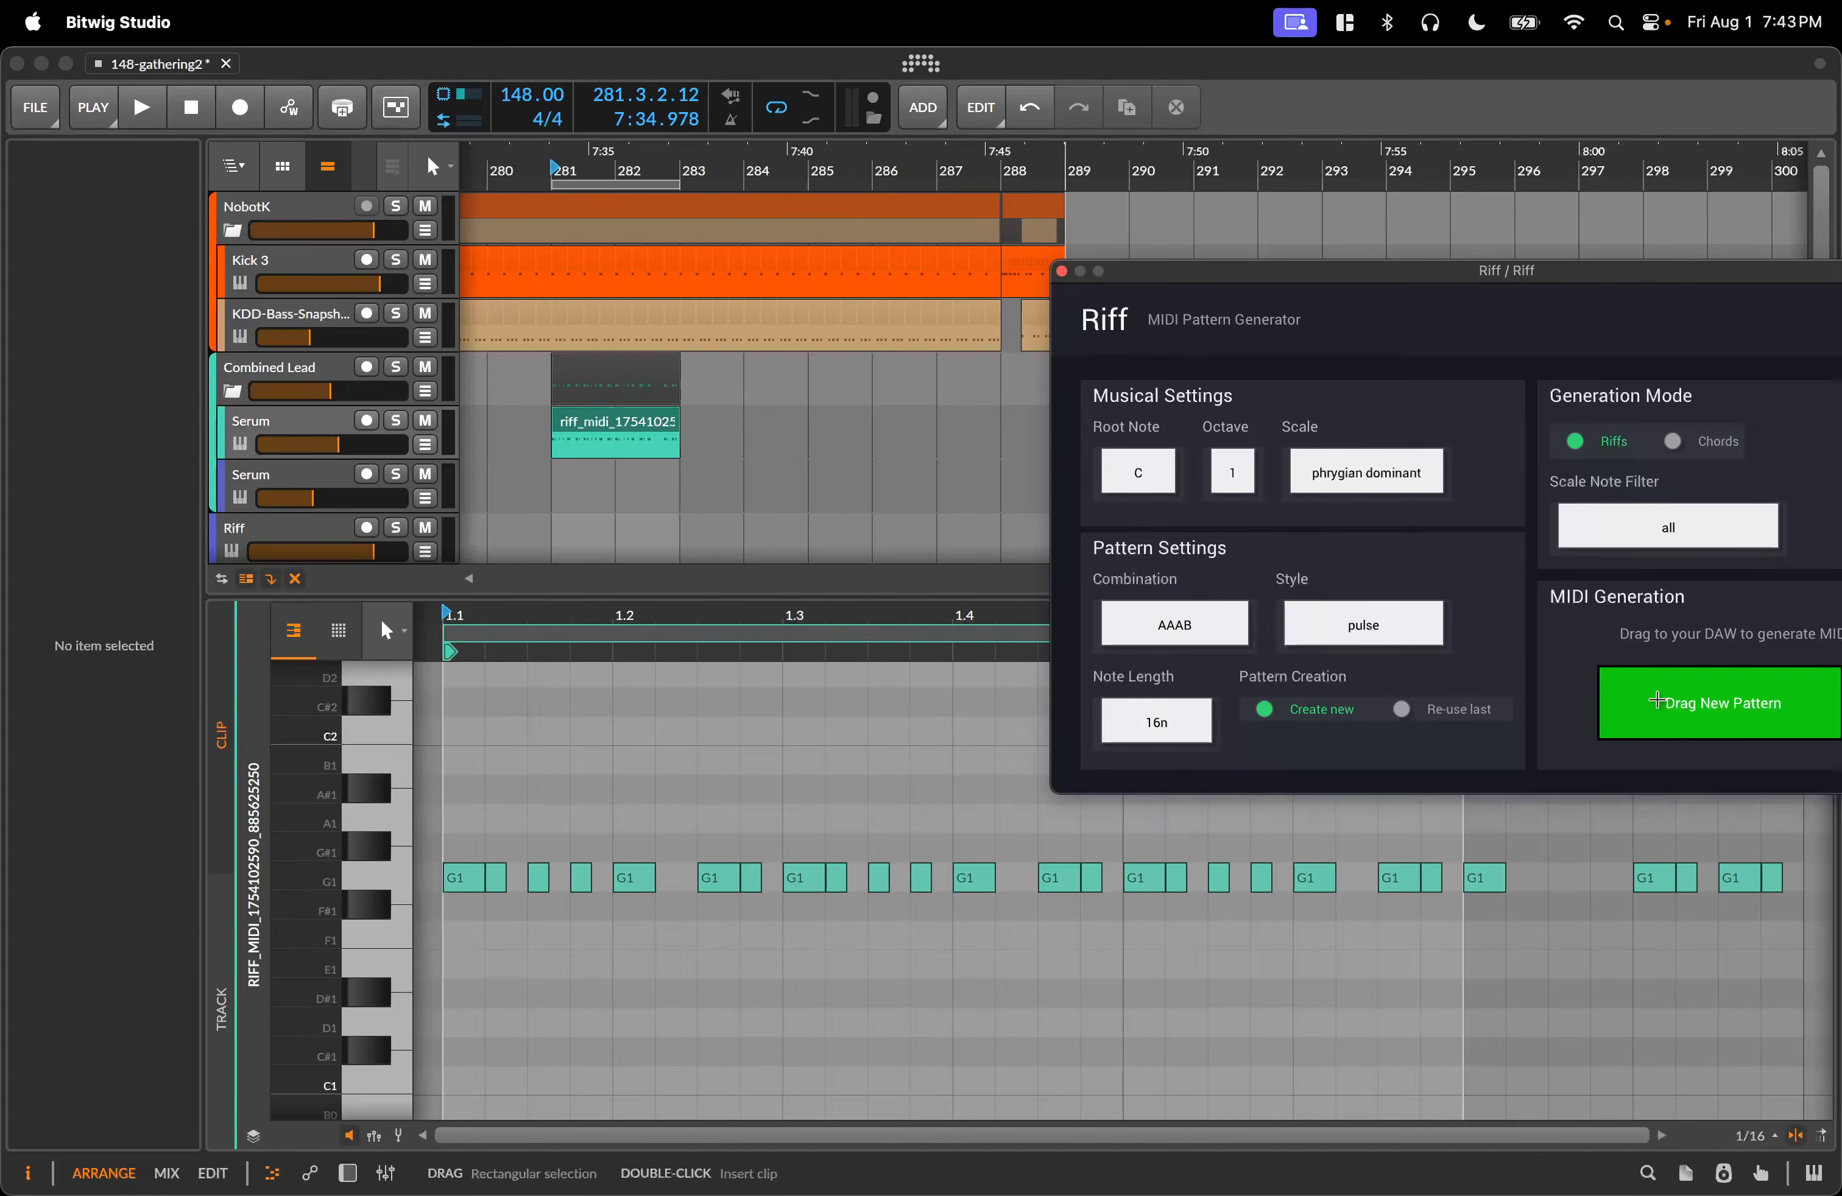
# Replace the Serum clip at bar 281 with a newly generated AAAB pulse pattern rooted on C and audition it.
pyautogui.moveTo(1657, 699); pyautogui.dragTo(553, 425)
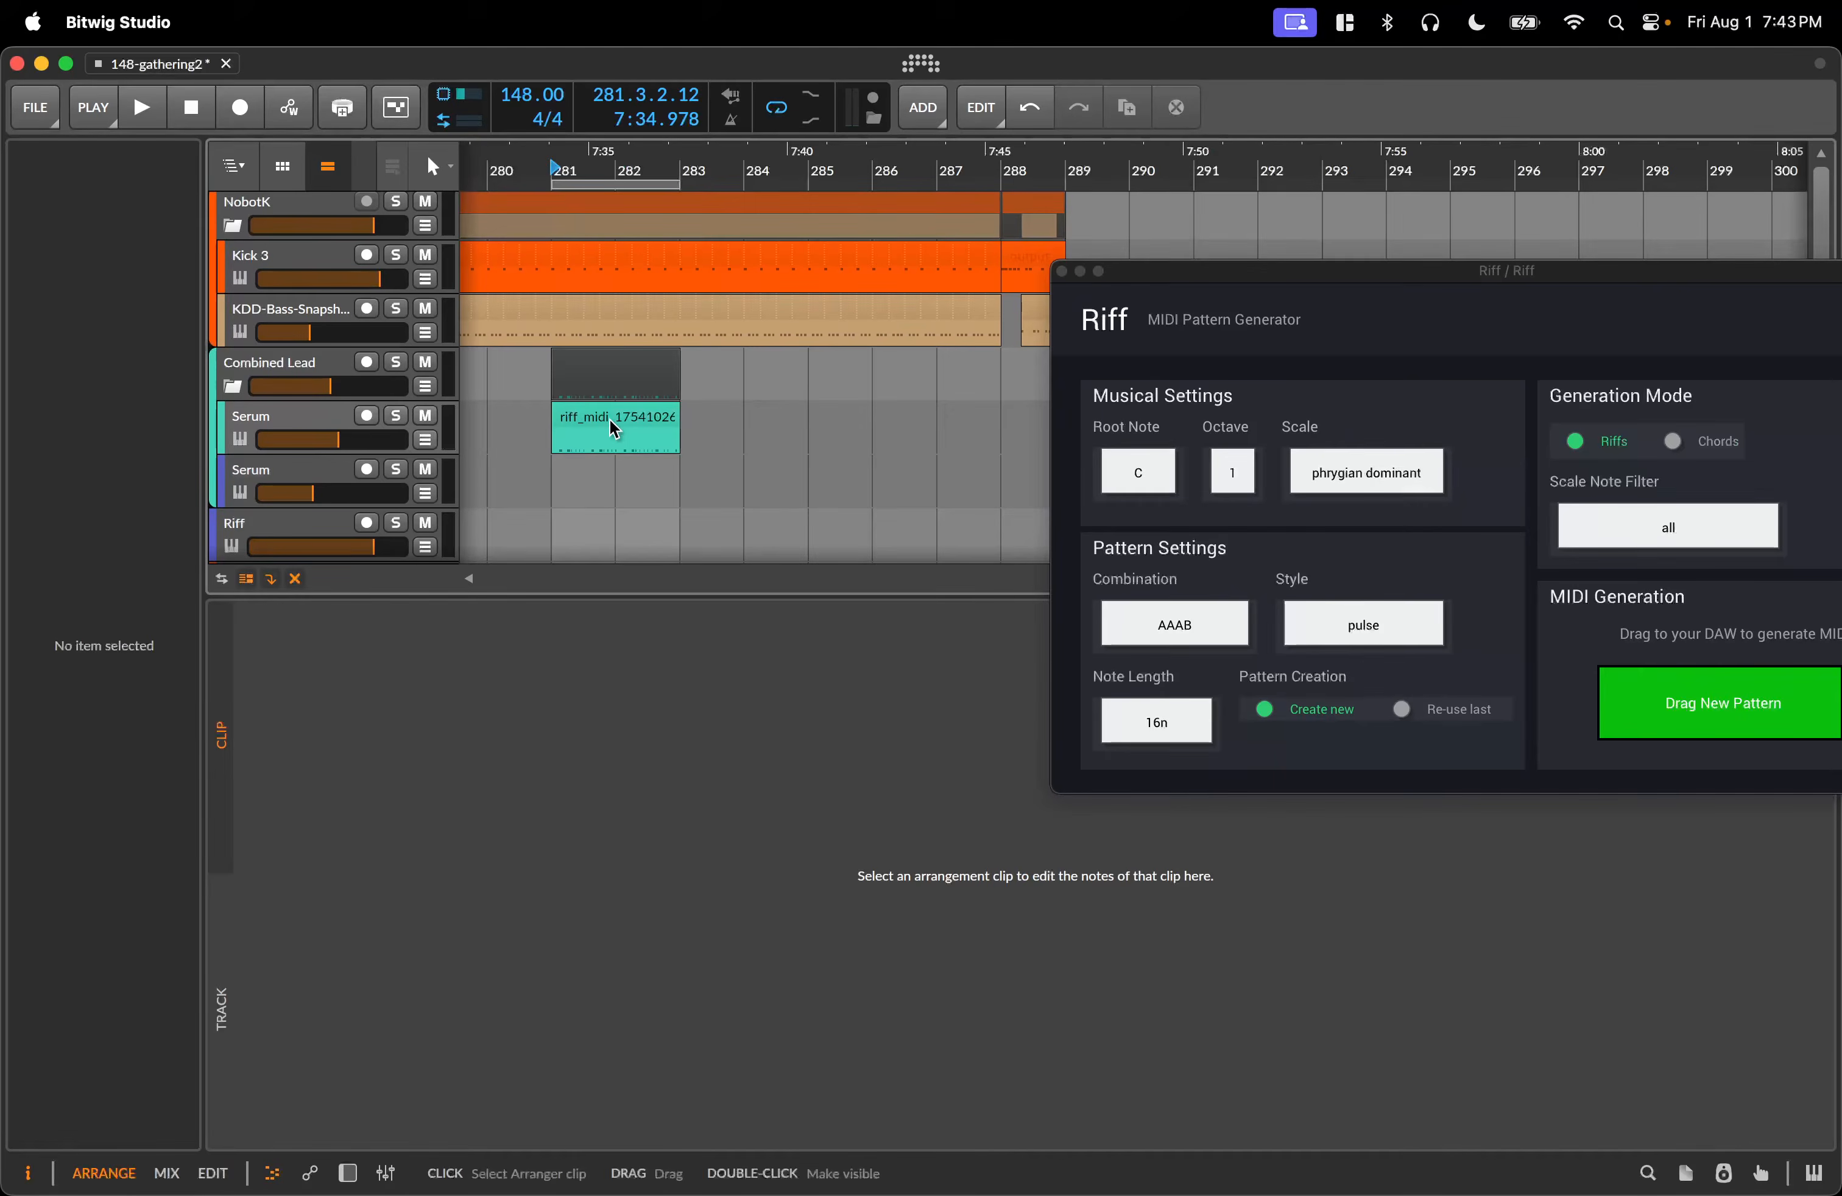
pyautogui.click(614, 428)
pyautogui.press('space')
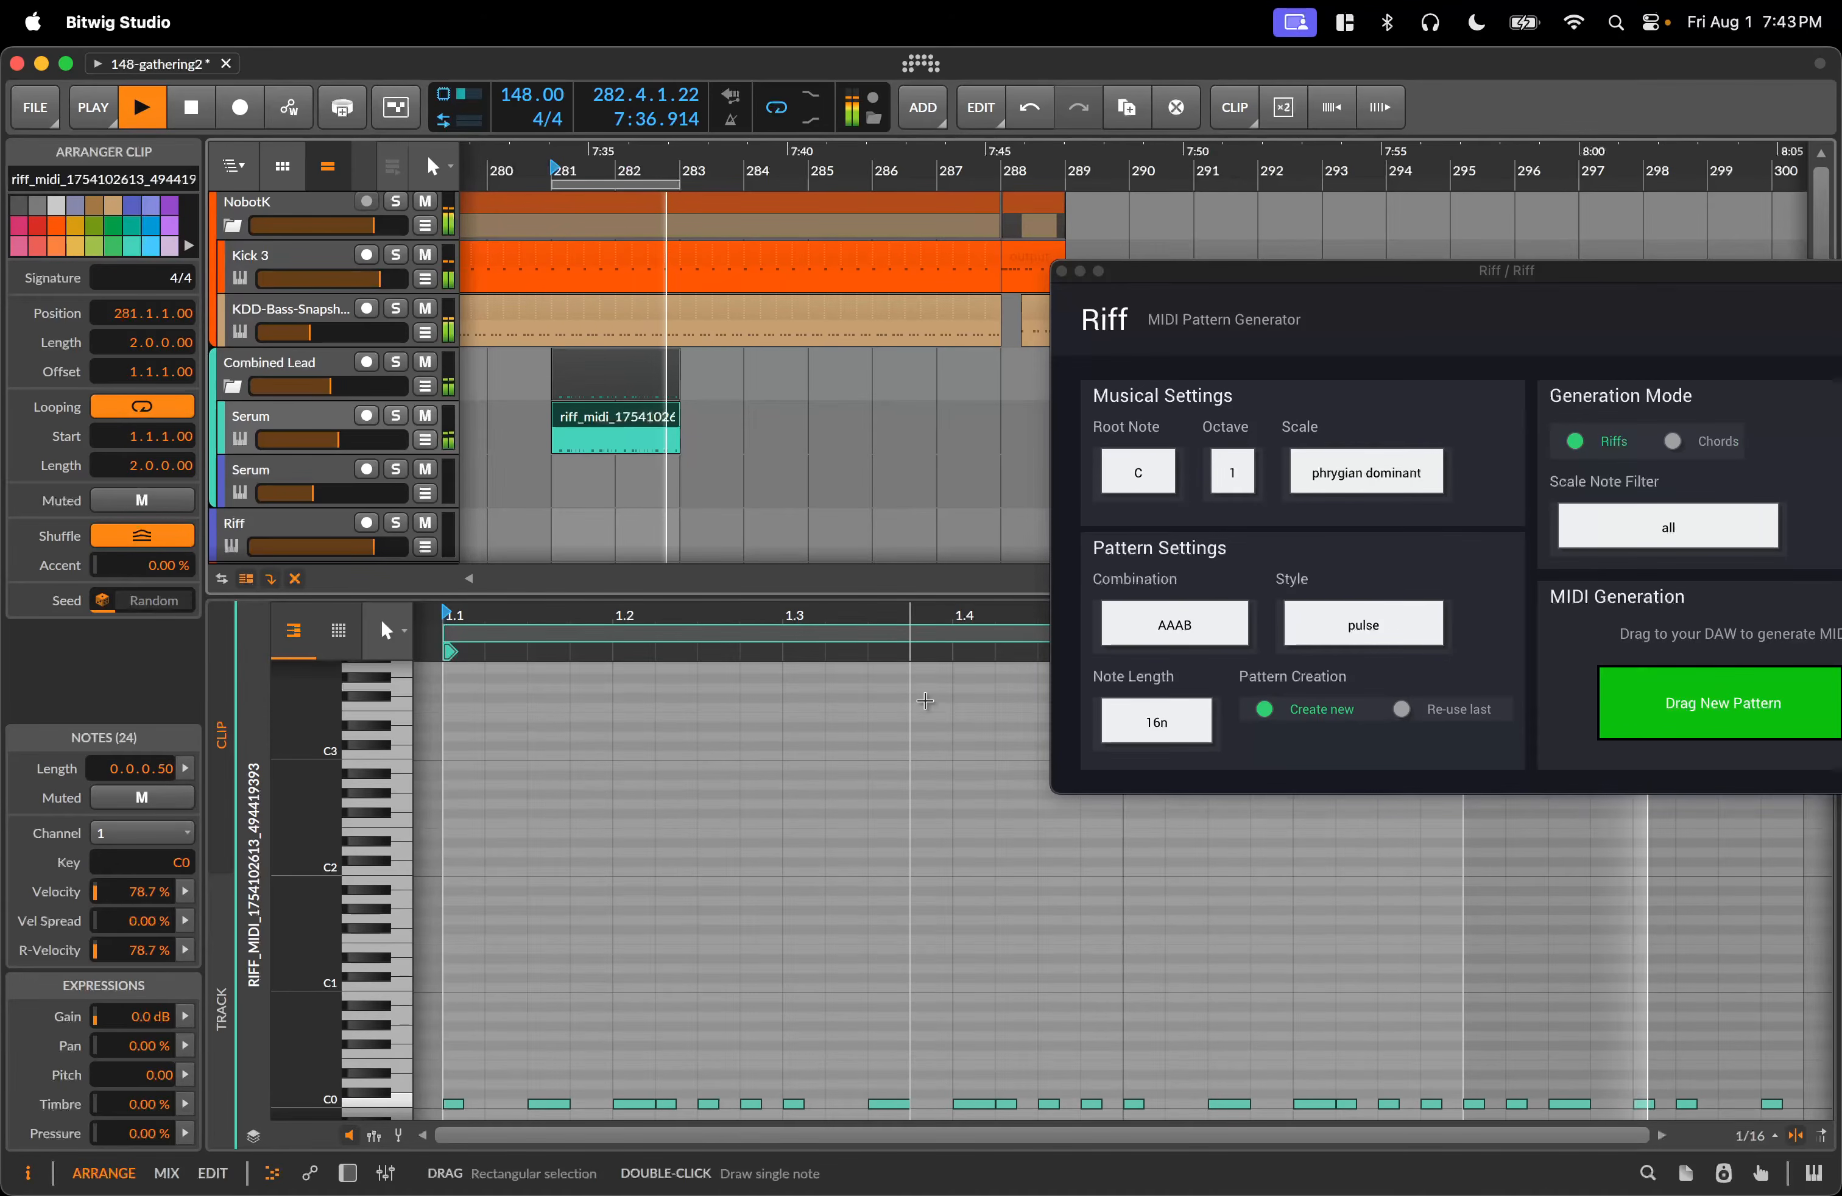
pyautogui.press('space')
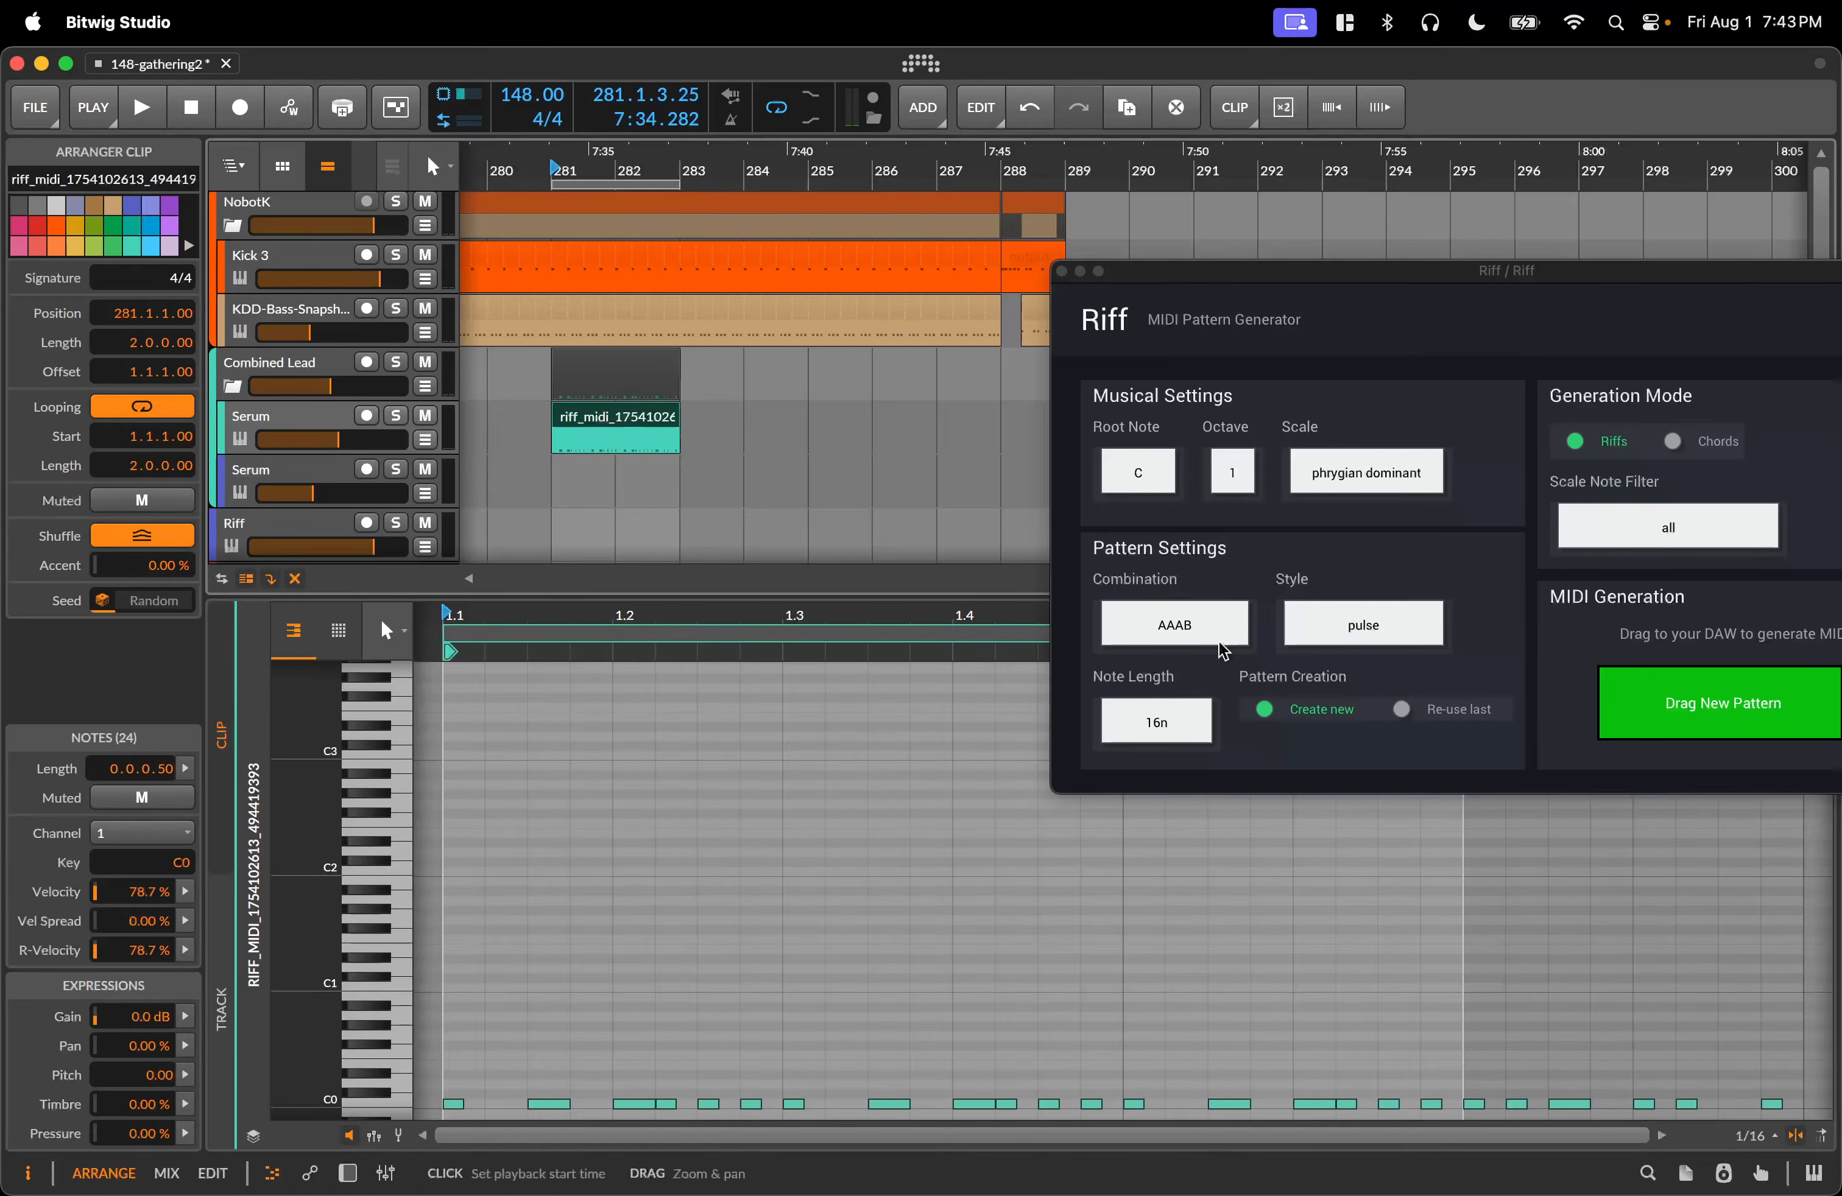
# Set Riff's combination to ABACABAD and place a newly generated pattern over the Serum clip at bar 281.
pyautogui.click(1214, 621)
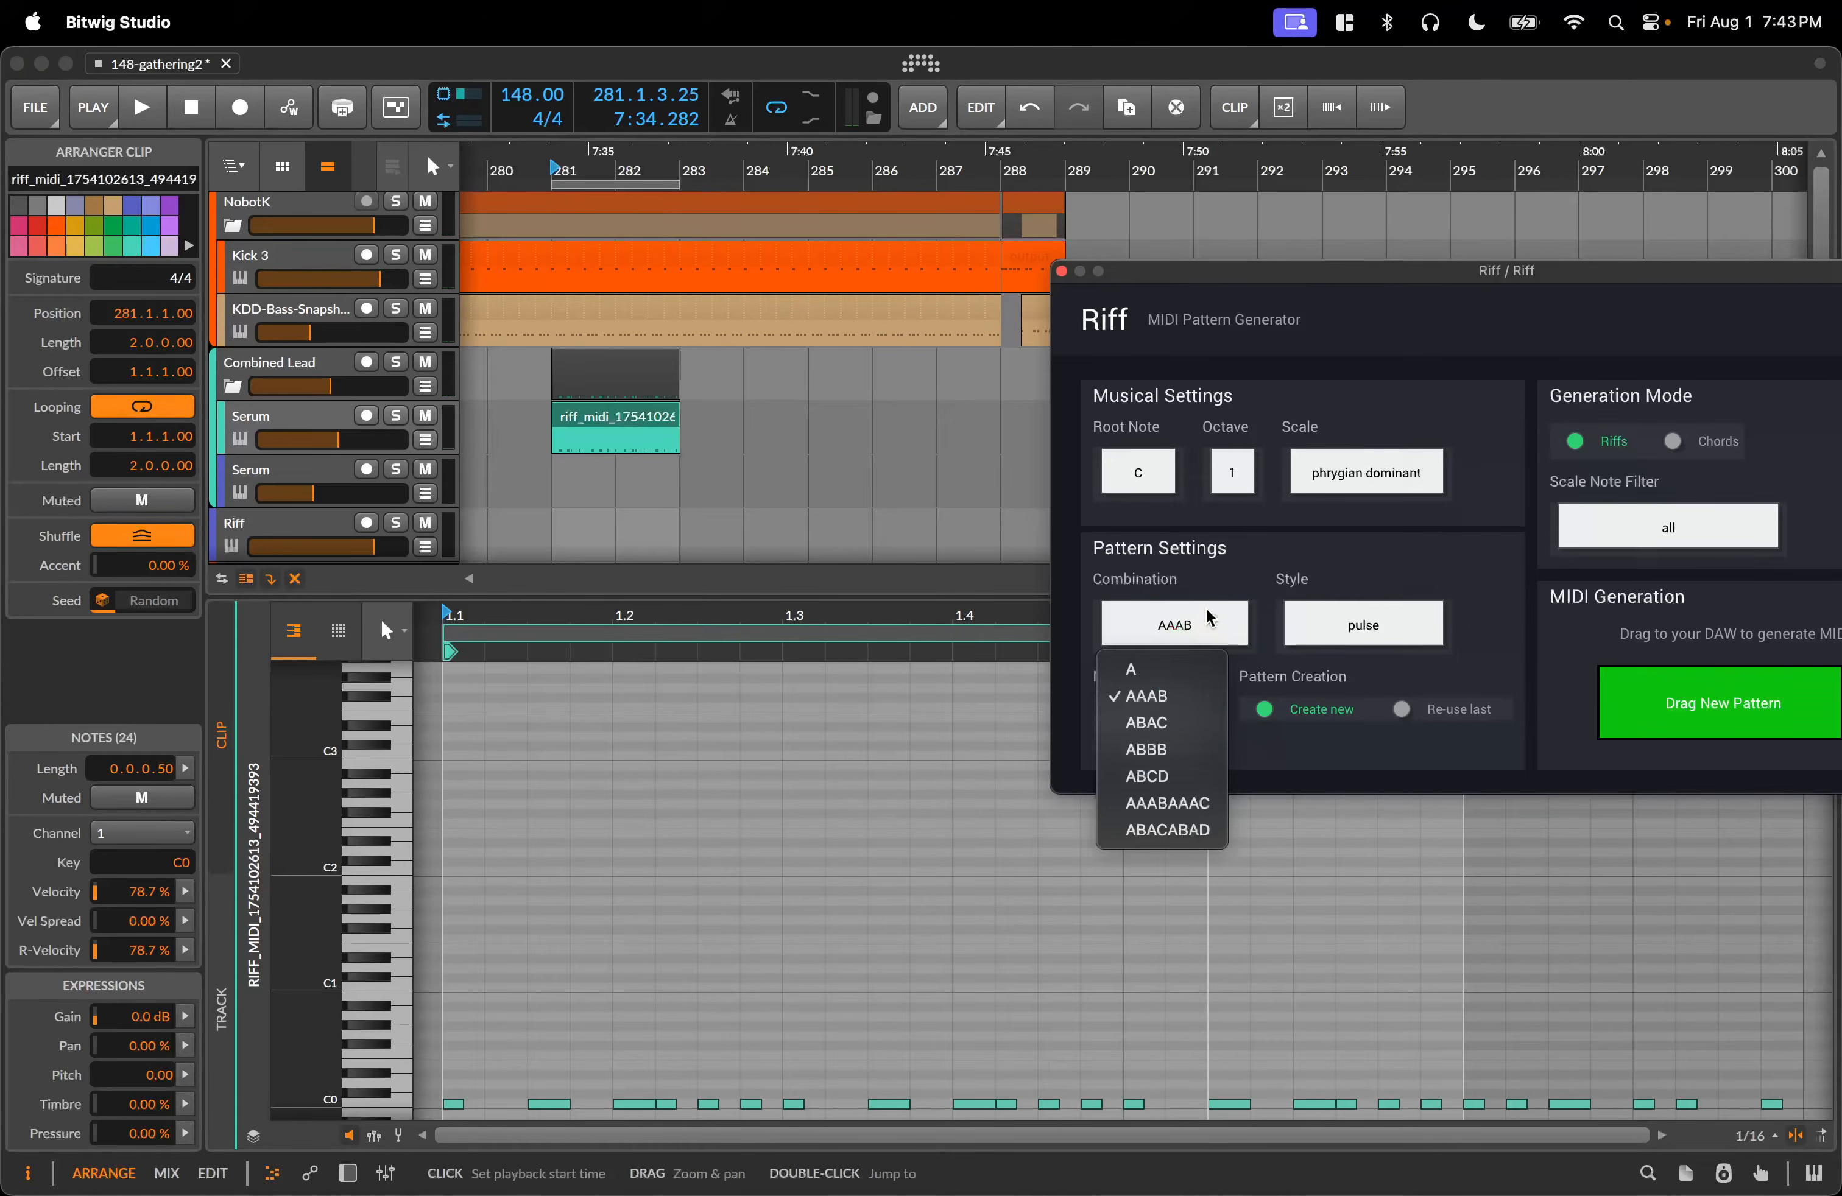
pyautogui.click(1186, 843)
pyautogui.moveTo(1723, 703); pyautogui.dragTo(572, 451)
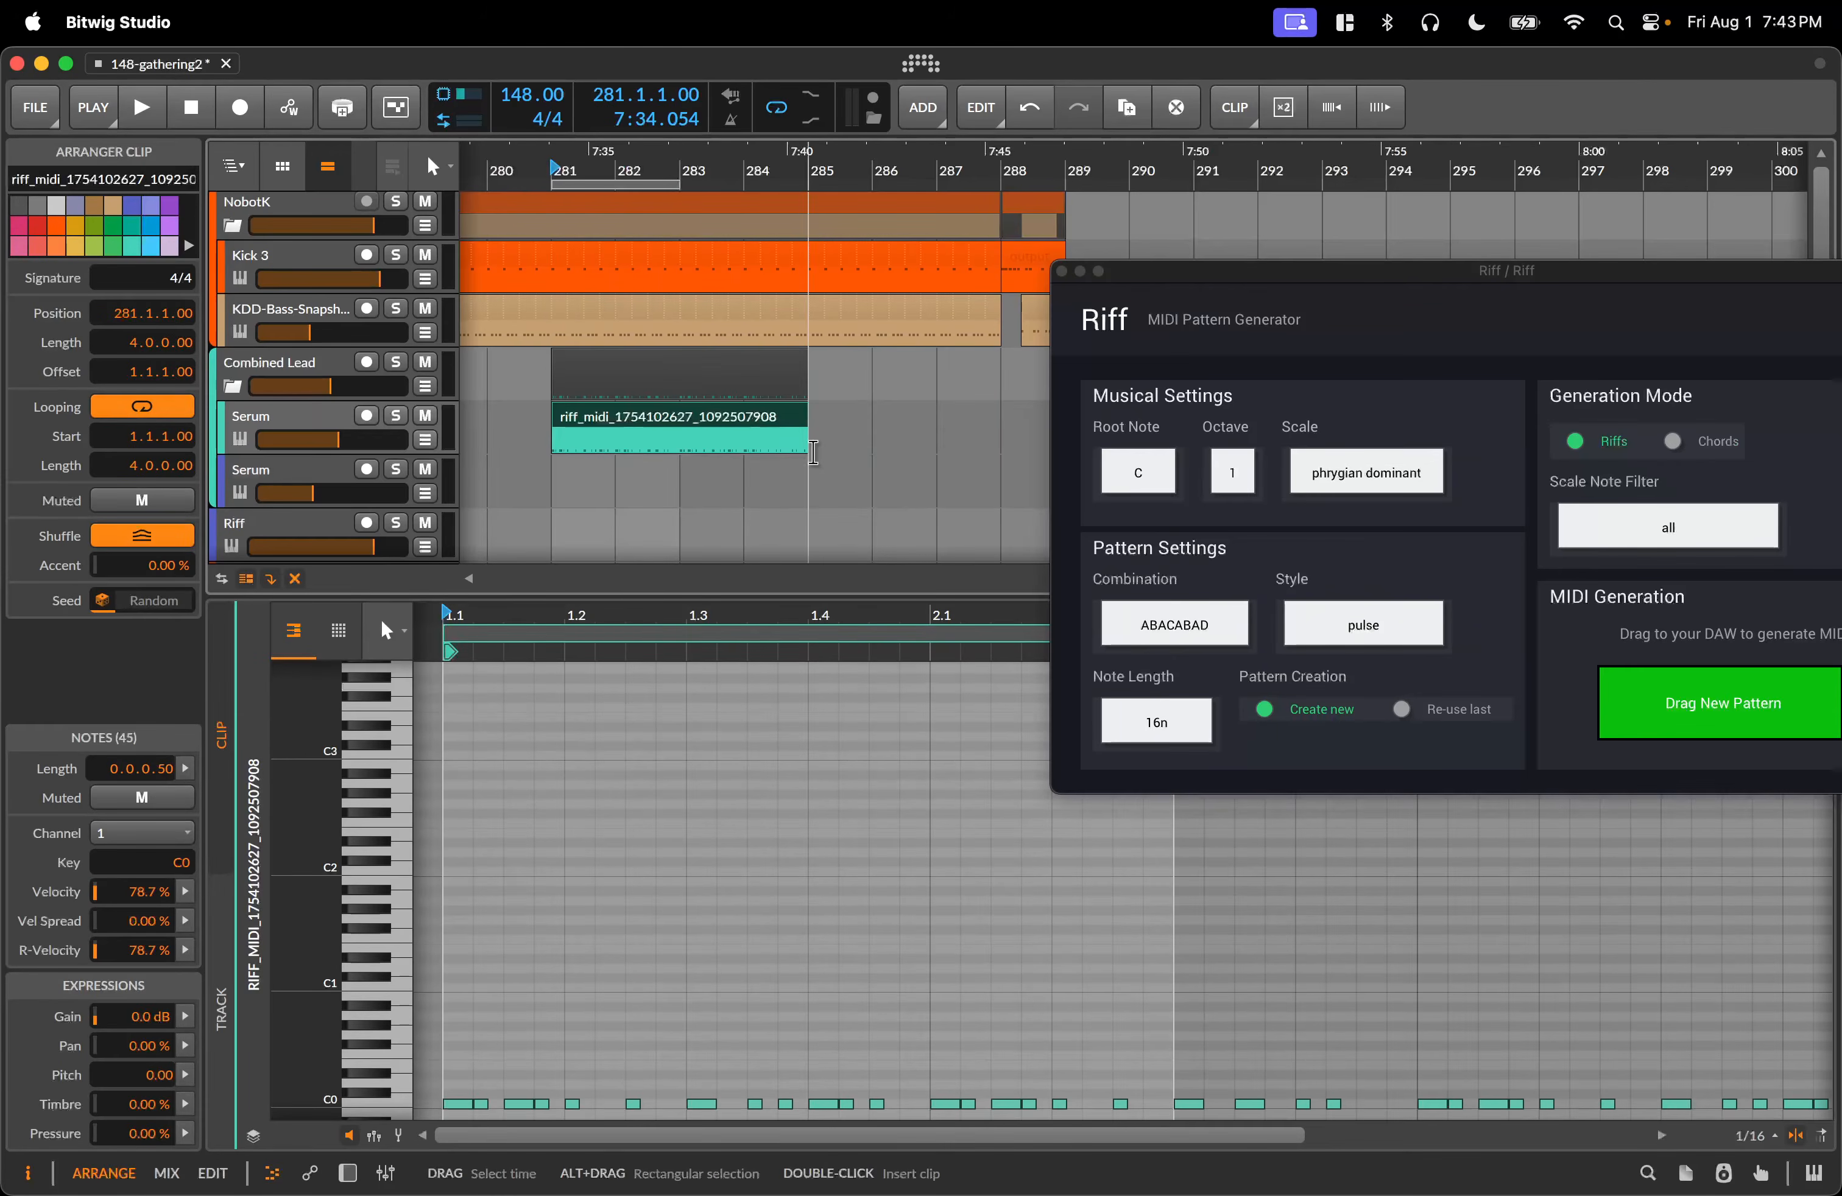
# Extend the Serum clip and the arranger loop to eight bars, ending at bar 289, and start playback.
pyautogui.moveTo(813, 452); pyautogui.dragTo(1028, 452)
pyautogui.moveTo(1185, 278); pyautogui.dragTo(1414, 327)
pyautogui.moveTo(1011, 434); pyautogui.dragTo(1047, 434)
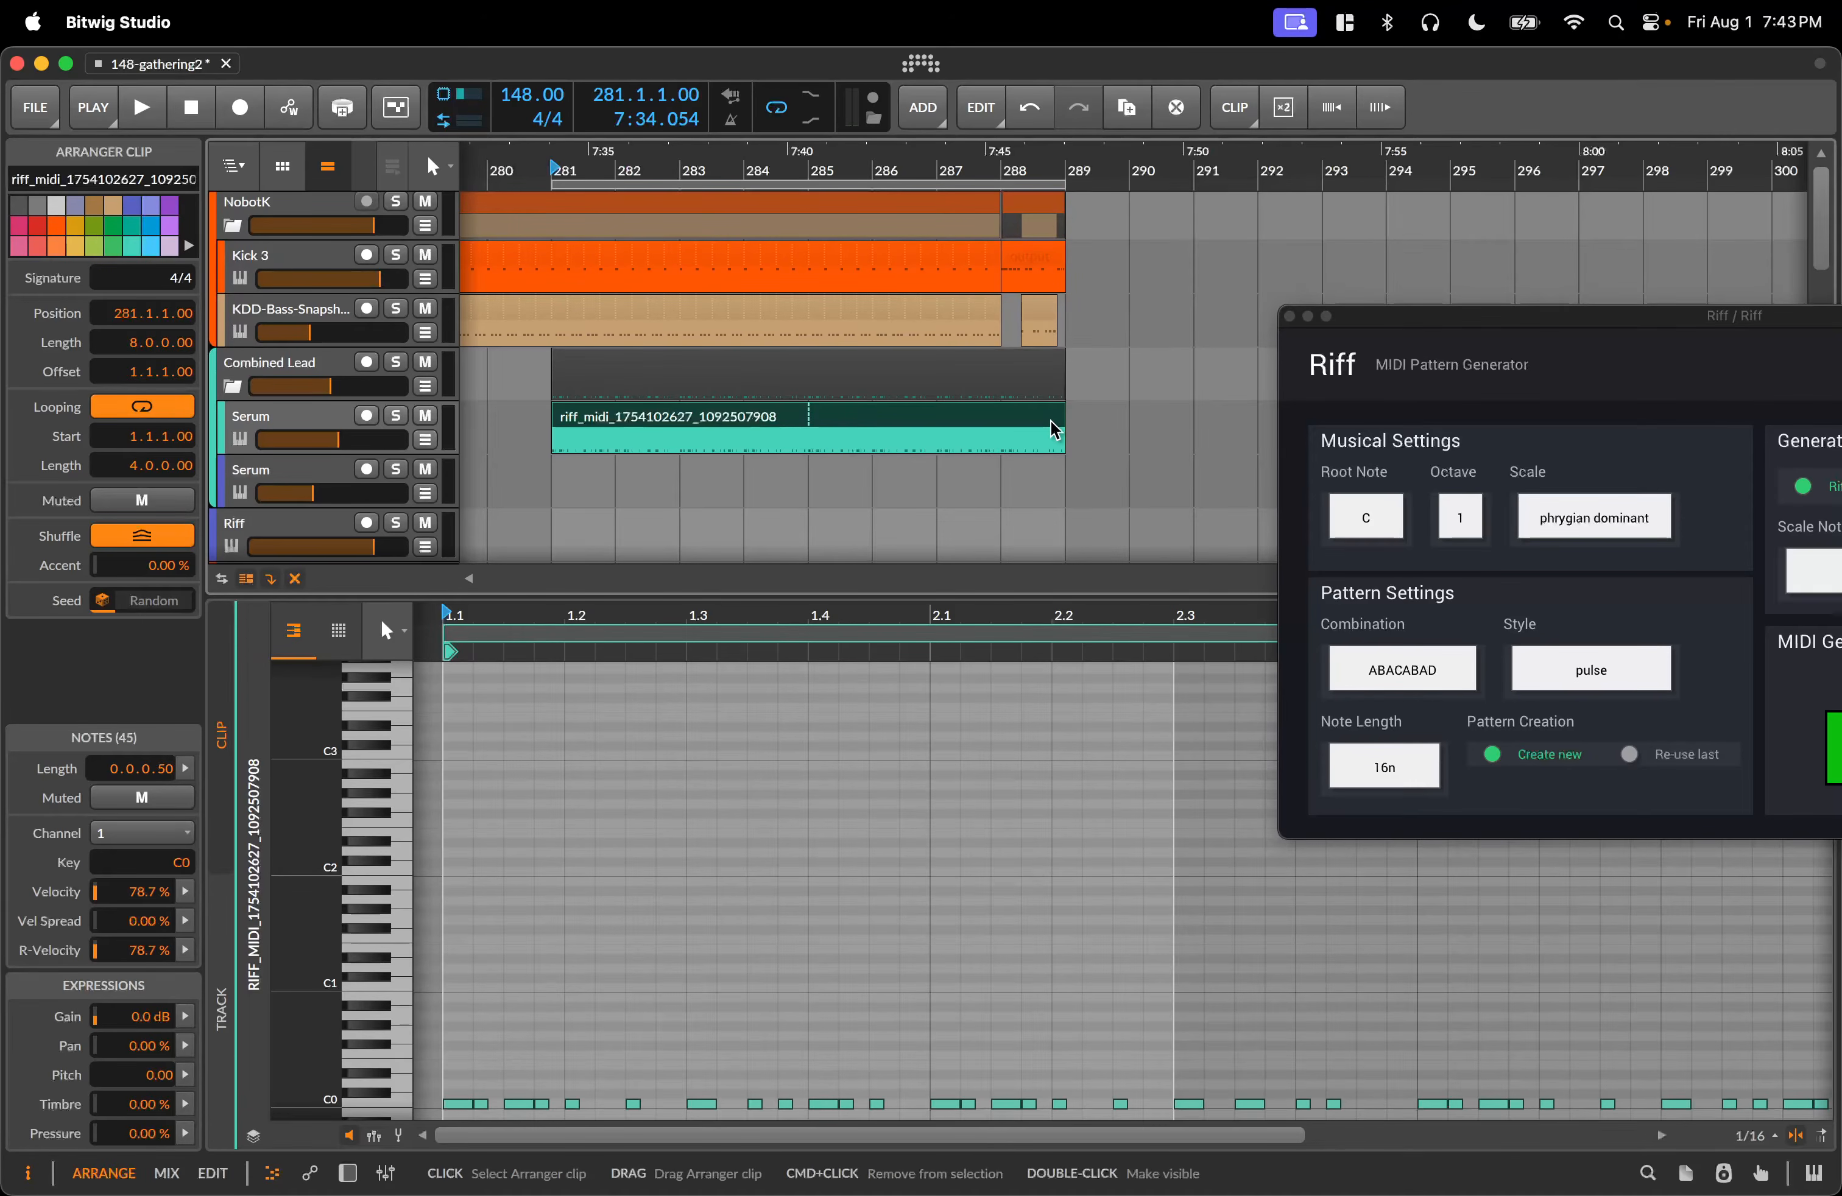
pyautogui.press('space')
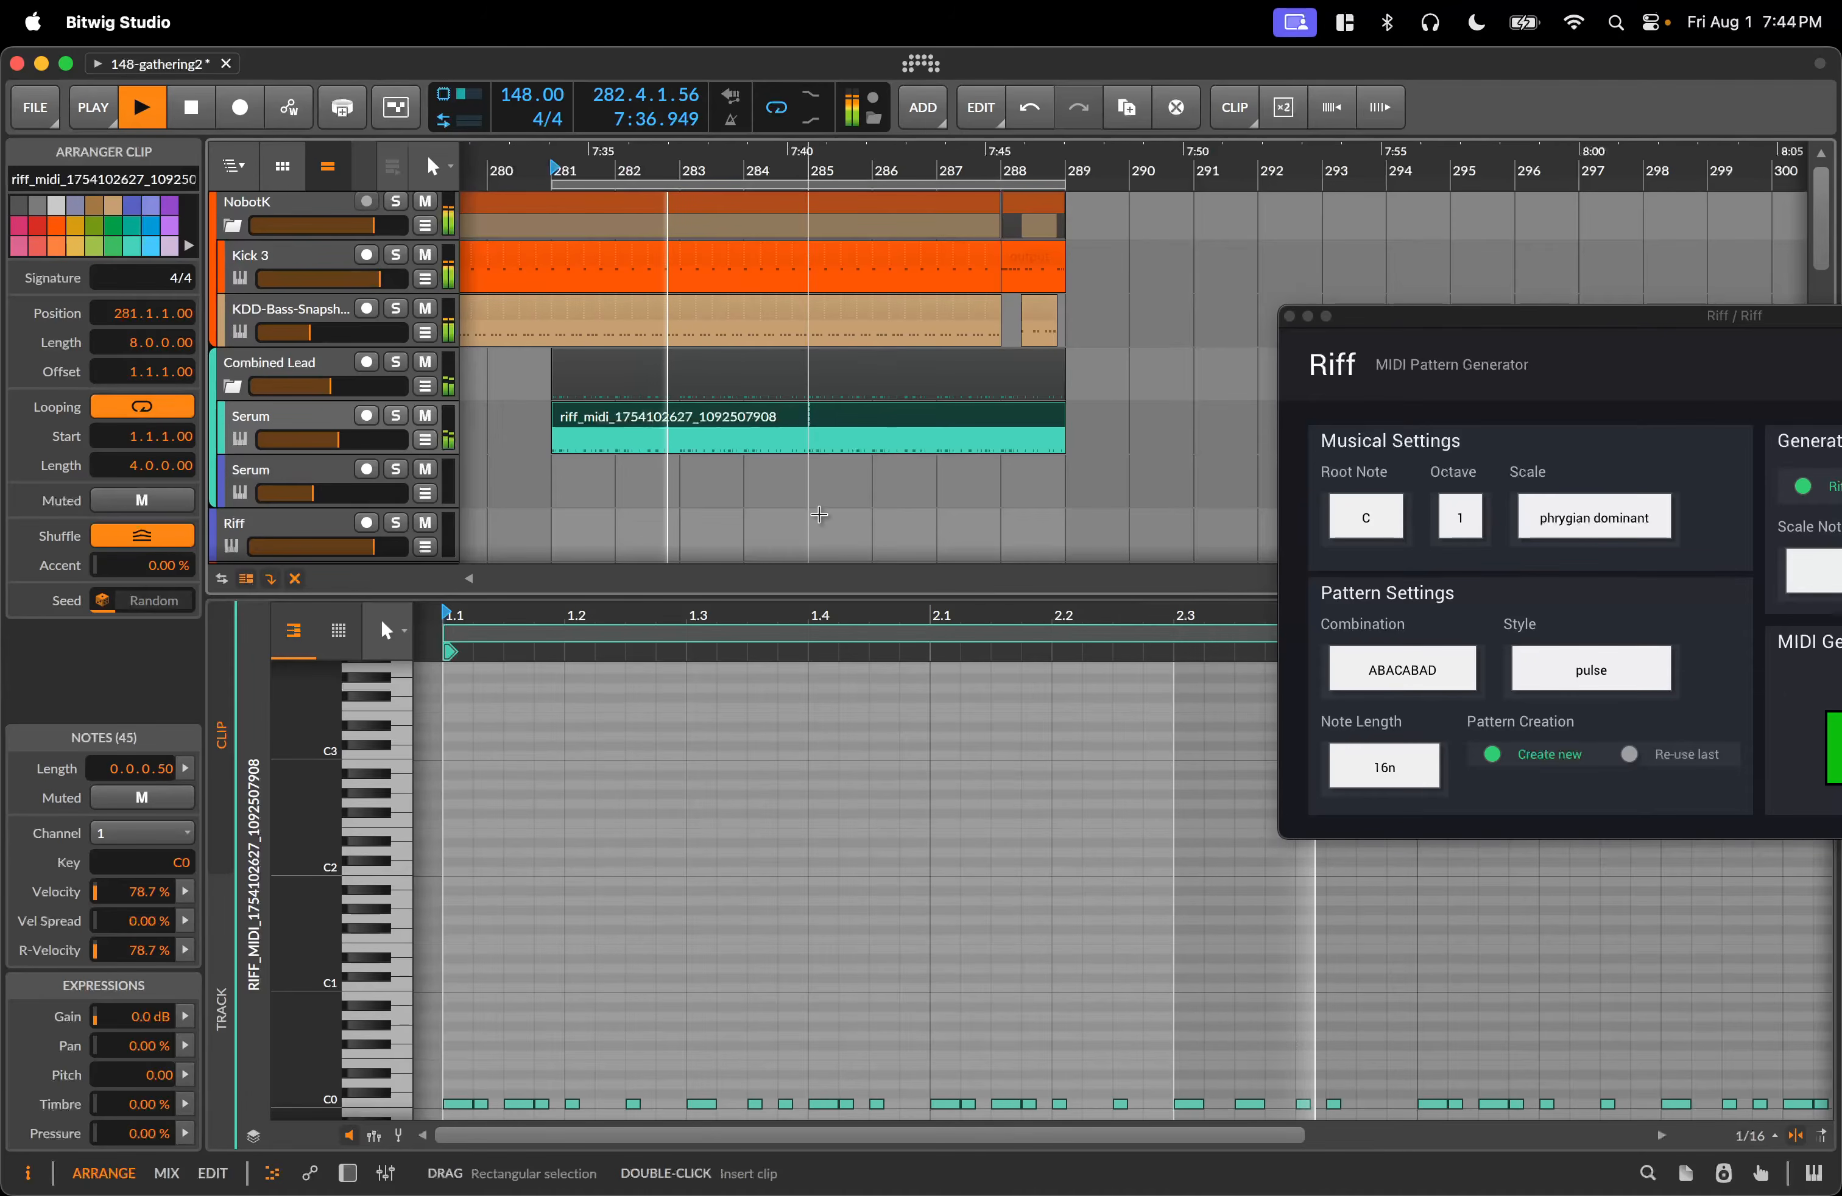
# Audition the riff with the DRUM group unmuted for comparison, and mute the group again.
pyautogui.scroll(-3, 829, 519)
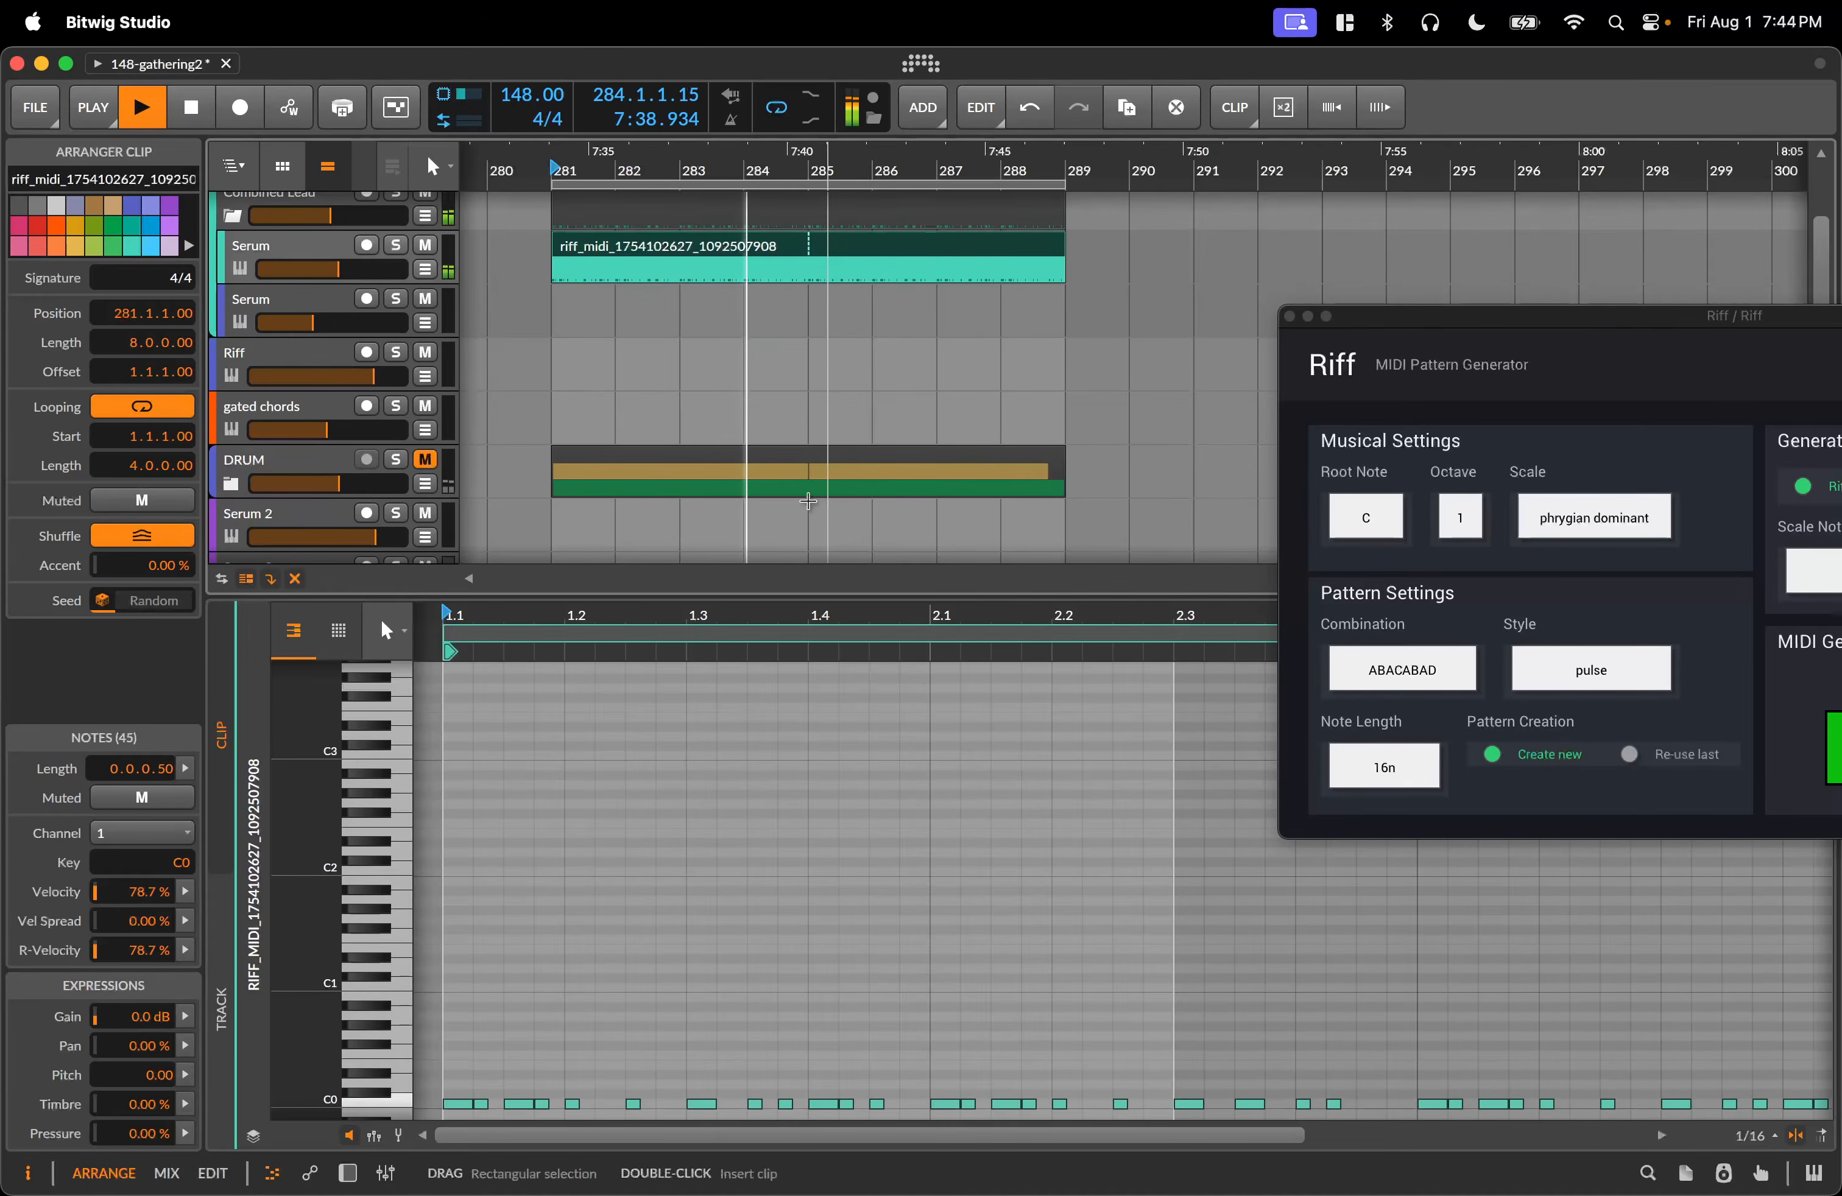
pyautogui.click(424, 460)
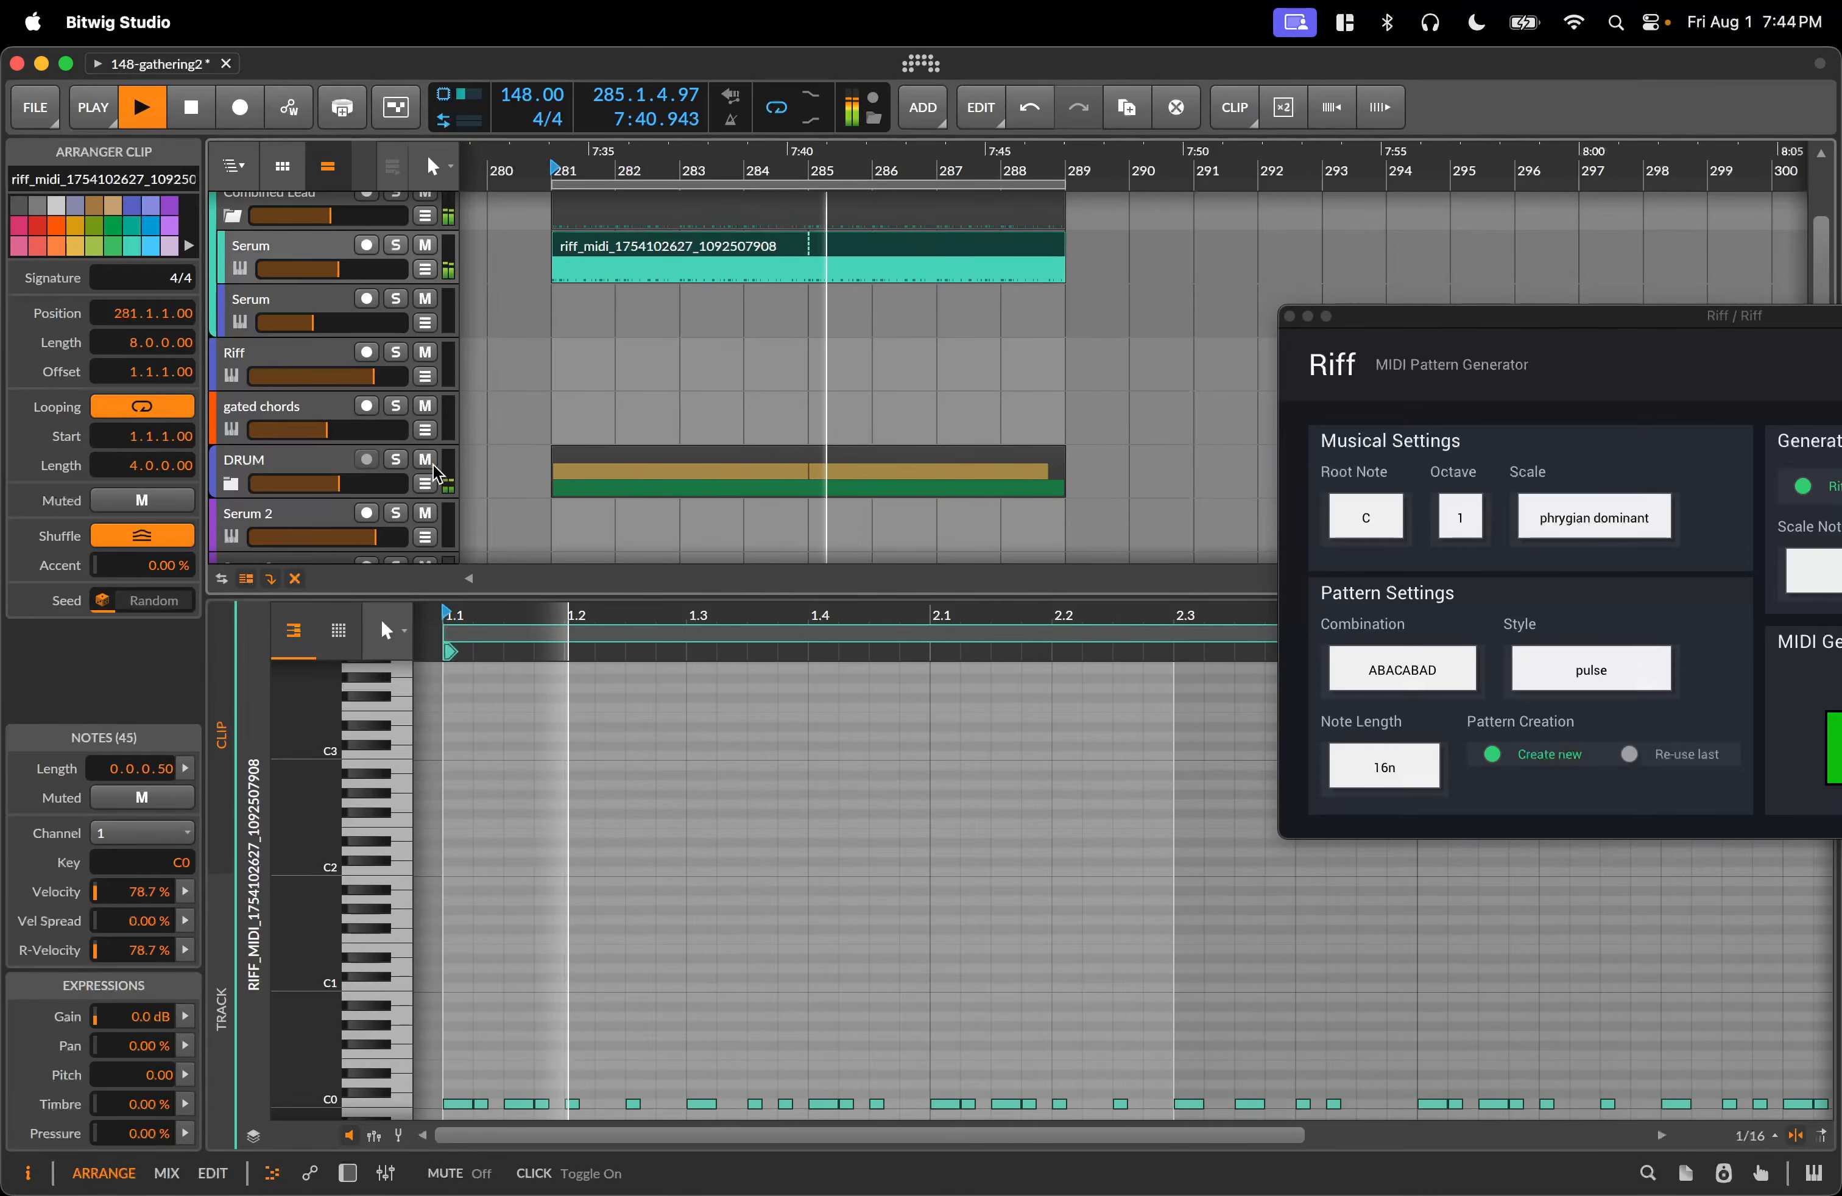
pyautogui.scroll(3, 584, 396)
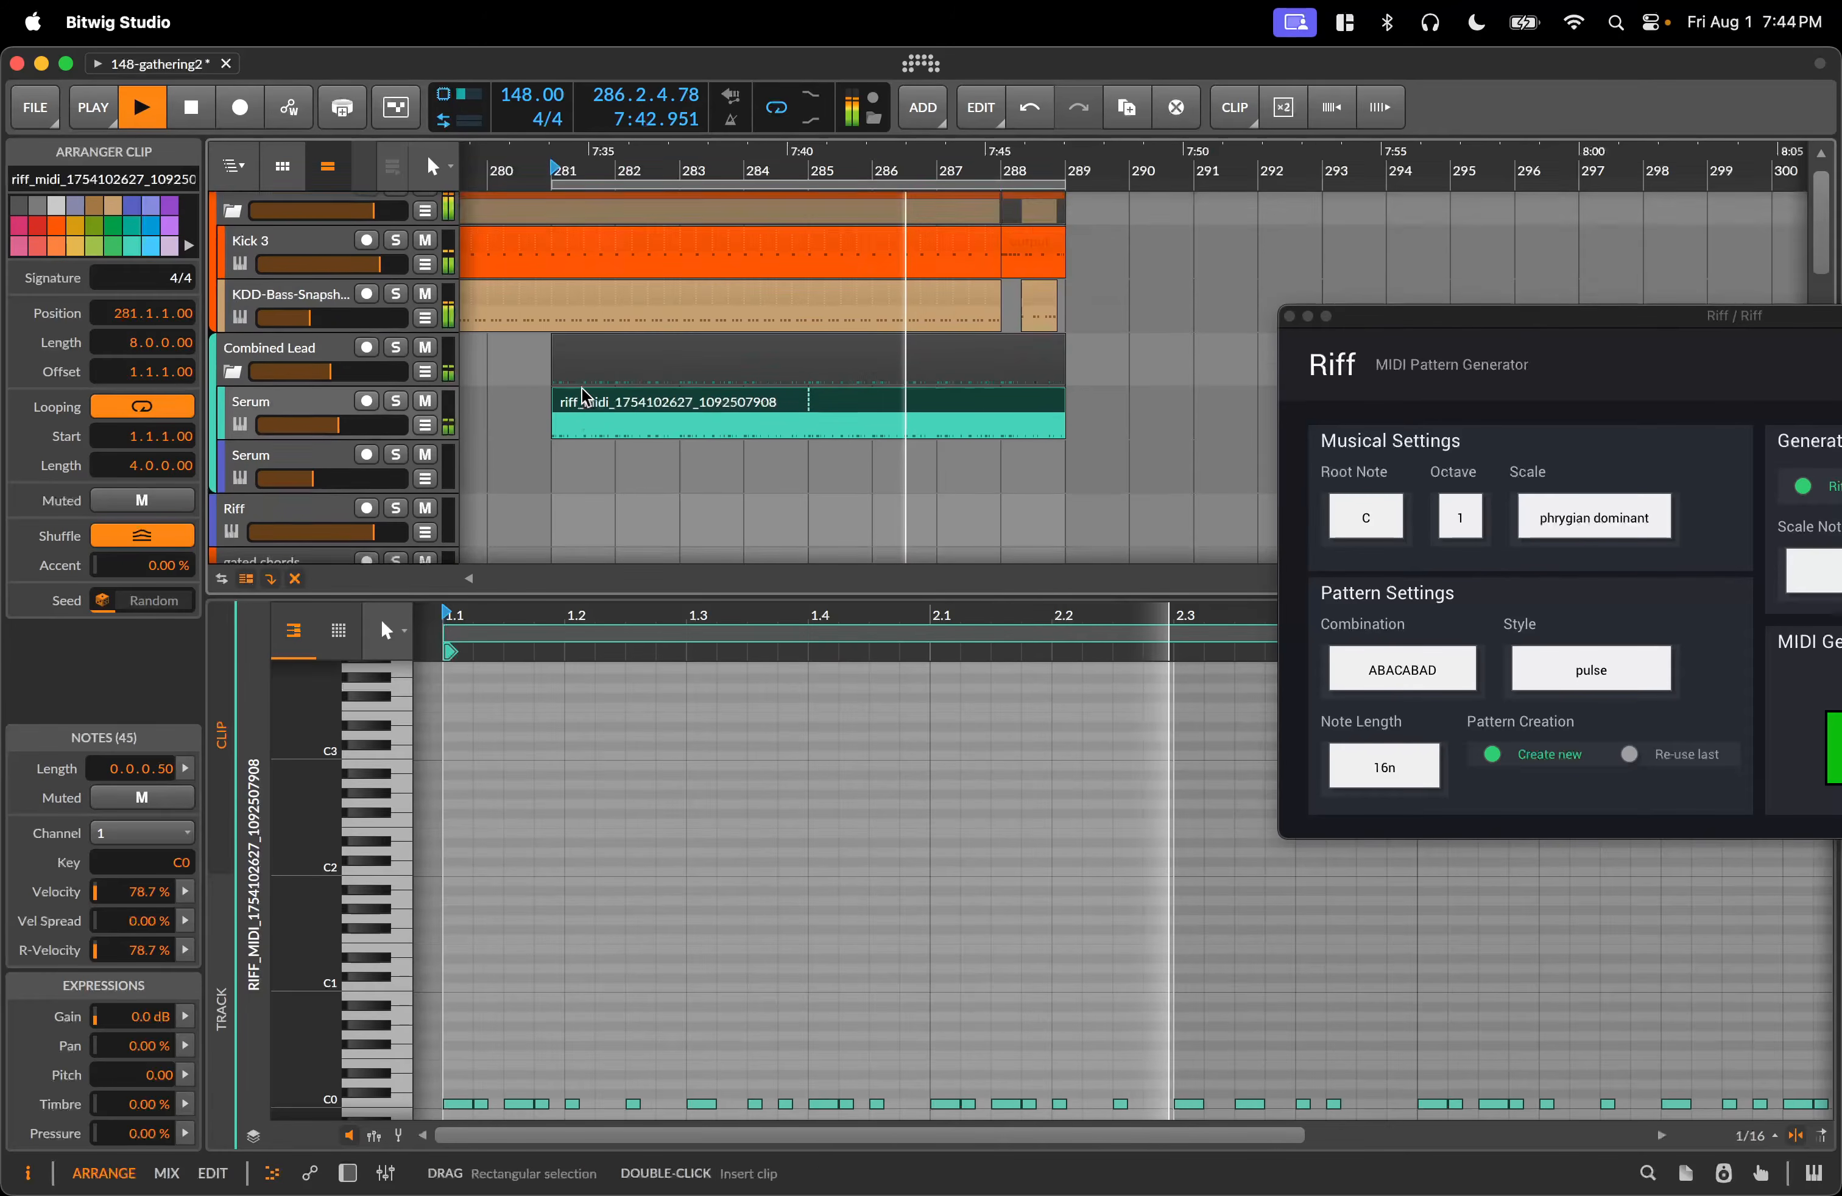
pyautogui.scroll(-1, 584, 396)
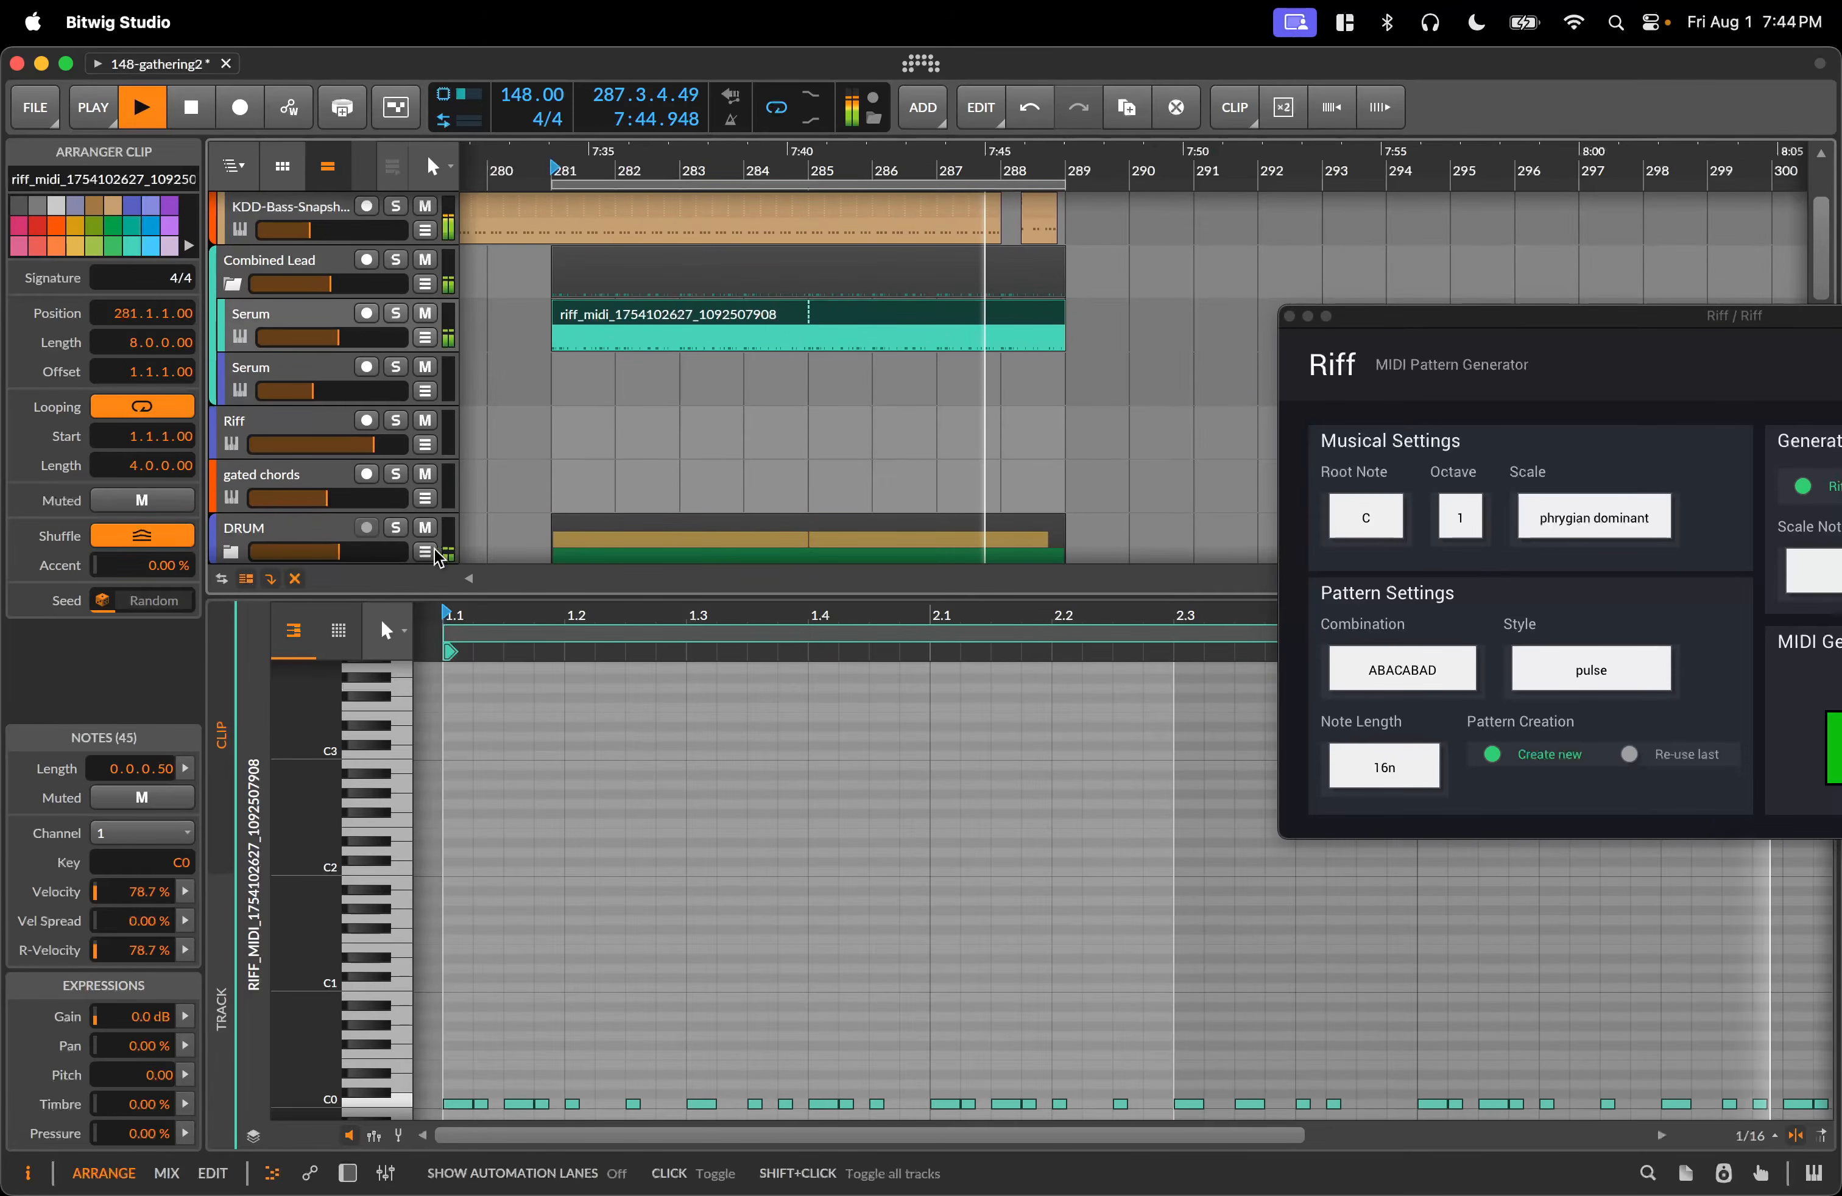
pyautogui.click(426, 531)
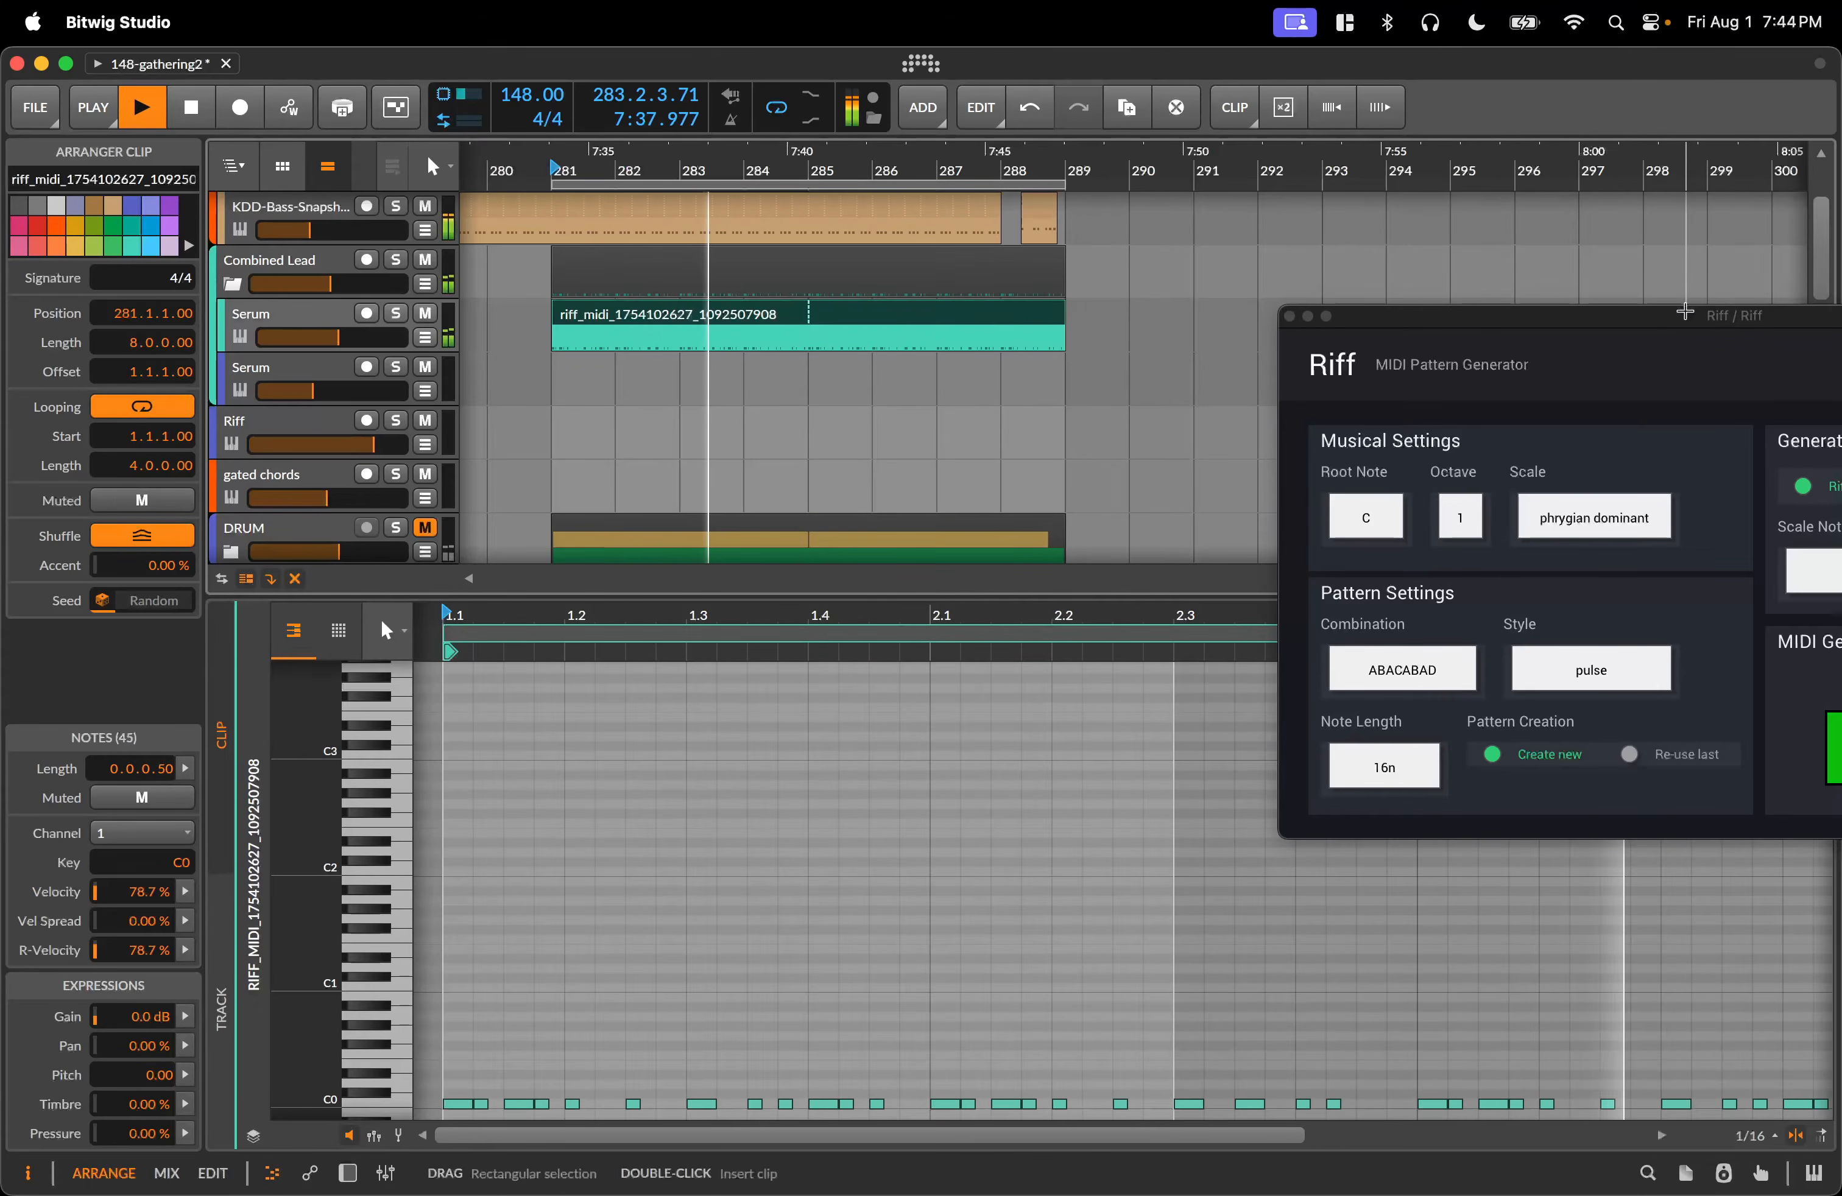
# Place newly generated ABACABAD patterns on the first Serum track at bars 285 and 281.
pyautogui.moveTo(1685, 325); pyautogui.dragTo(1553, 358)
pyautogui.moveTo(1778, 781); pyautogui.dragTo(777, 311)
pyautogui.moveTo(1732, 784); pyautogui.dragTo(559, 331)
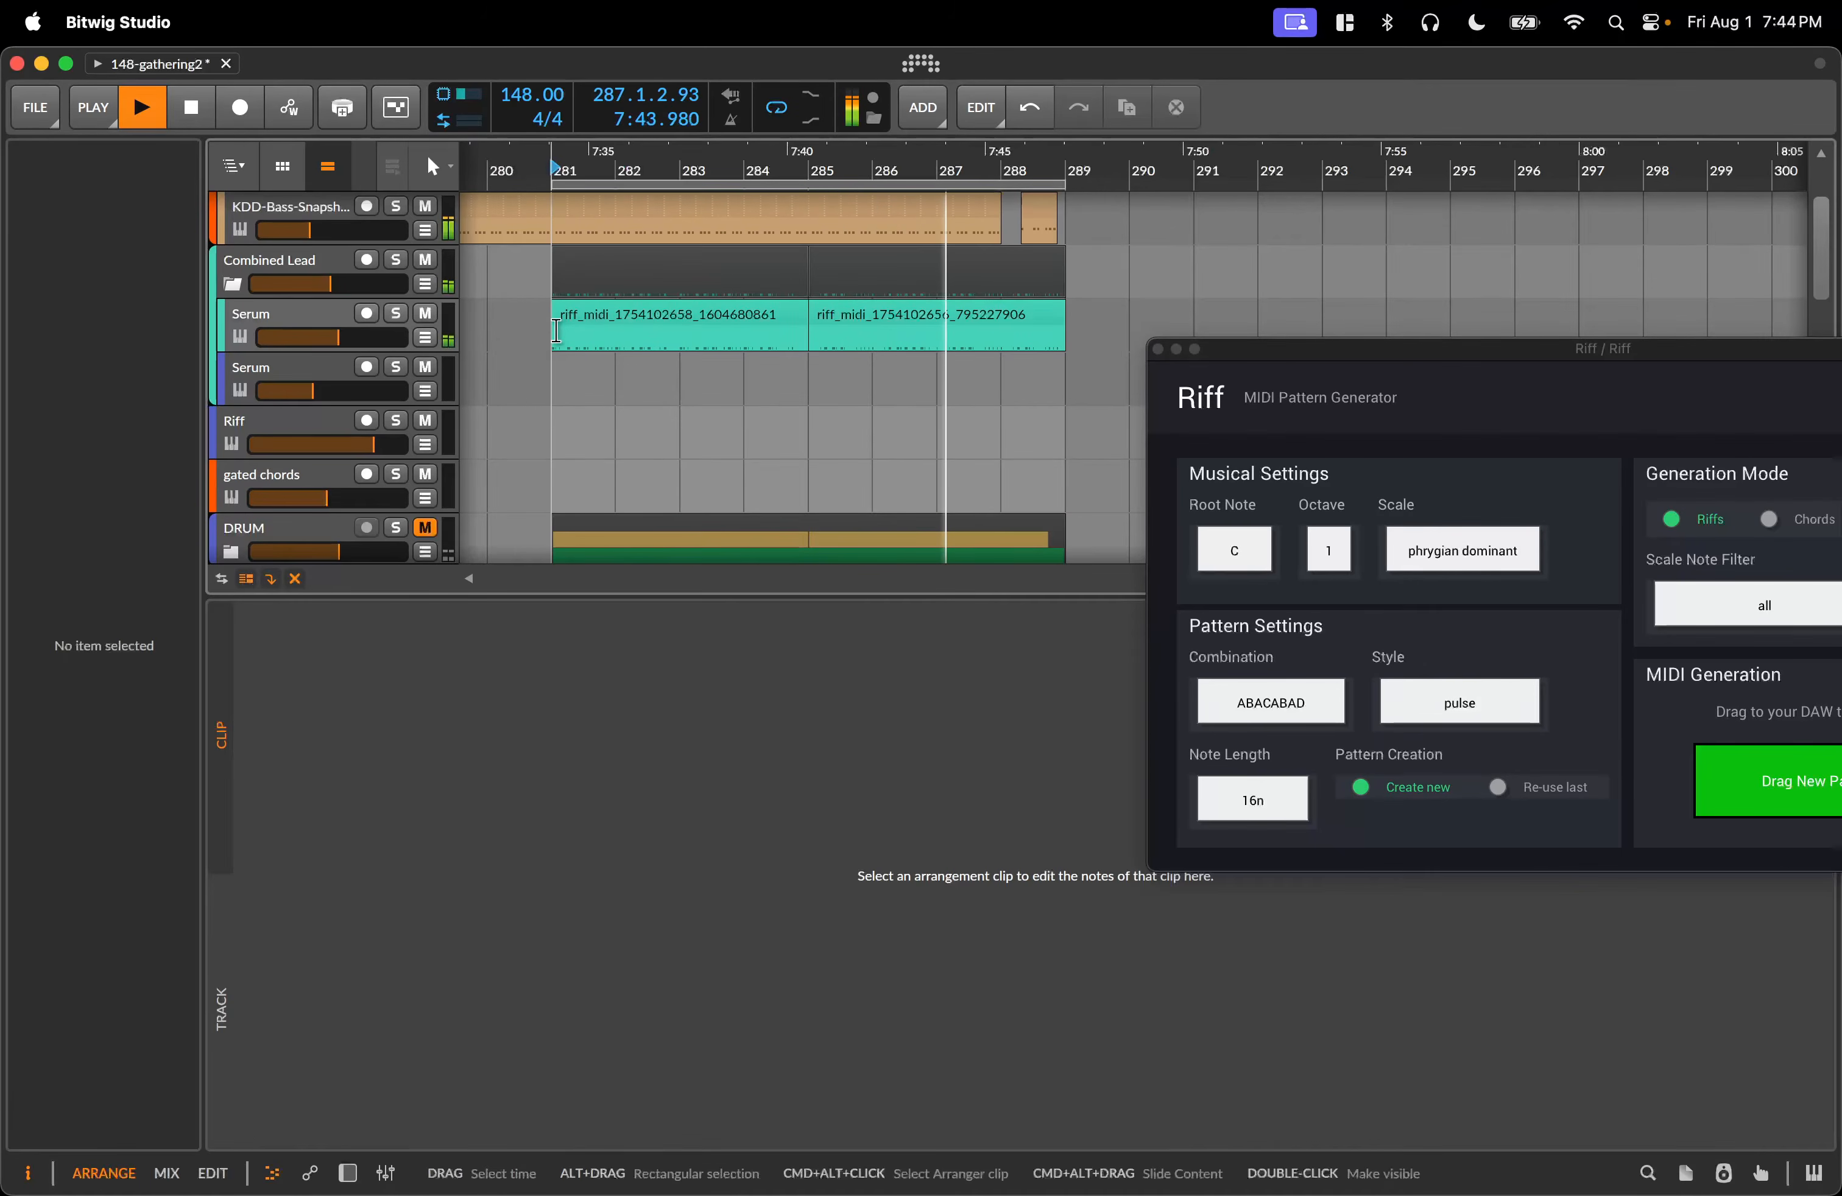
# Extend the new Serum clip at bar 281 to eight bars, audition it and show its notes.
pyautogui.click(742, 322)
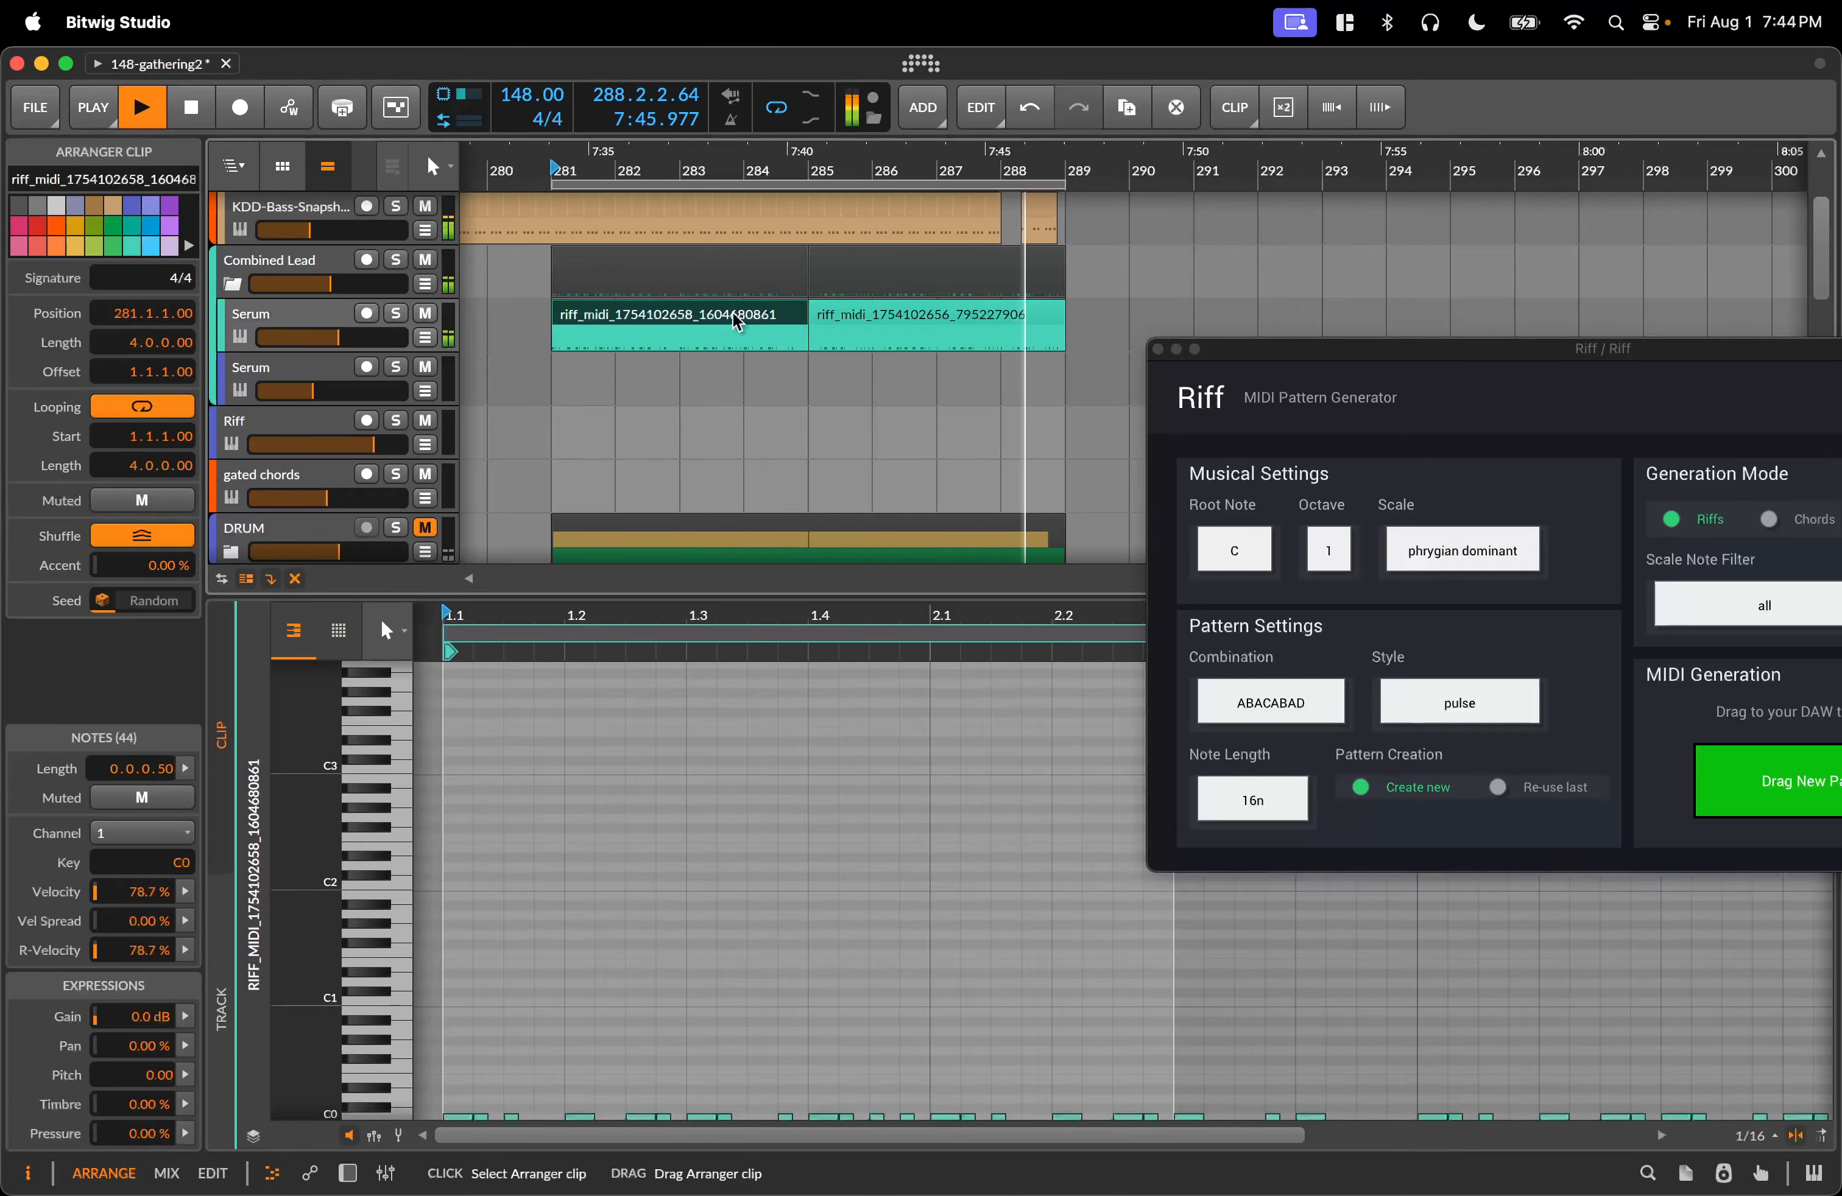
pyautogui.moveTo(807, 347); pyautogui.dragTo(1053, 351)
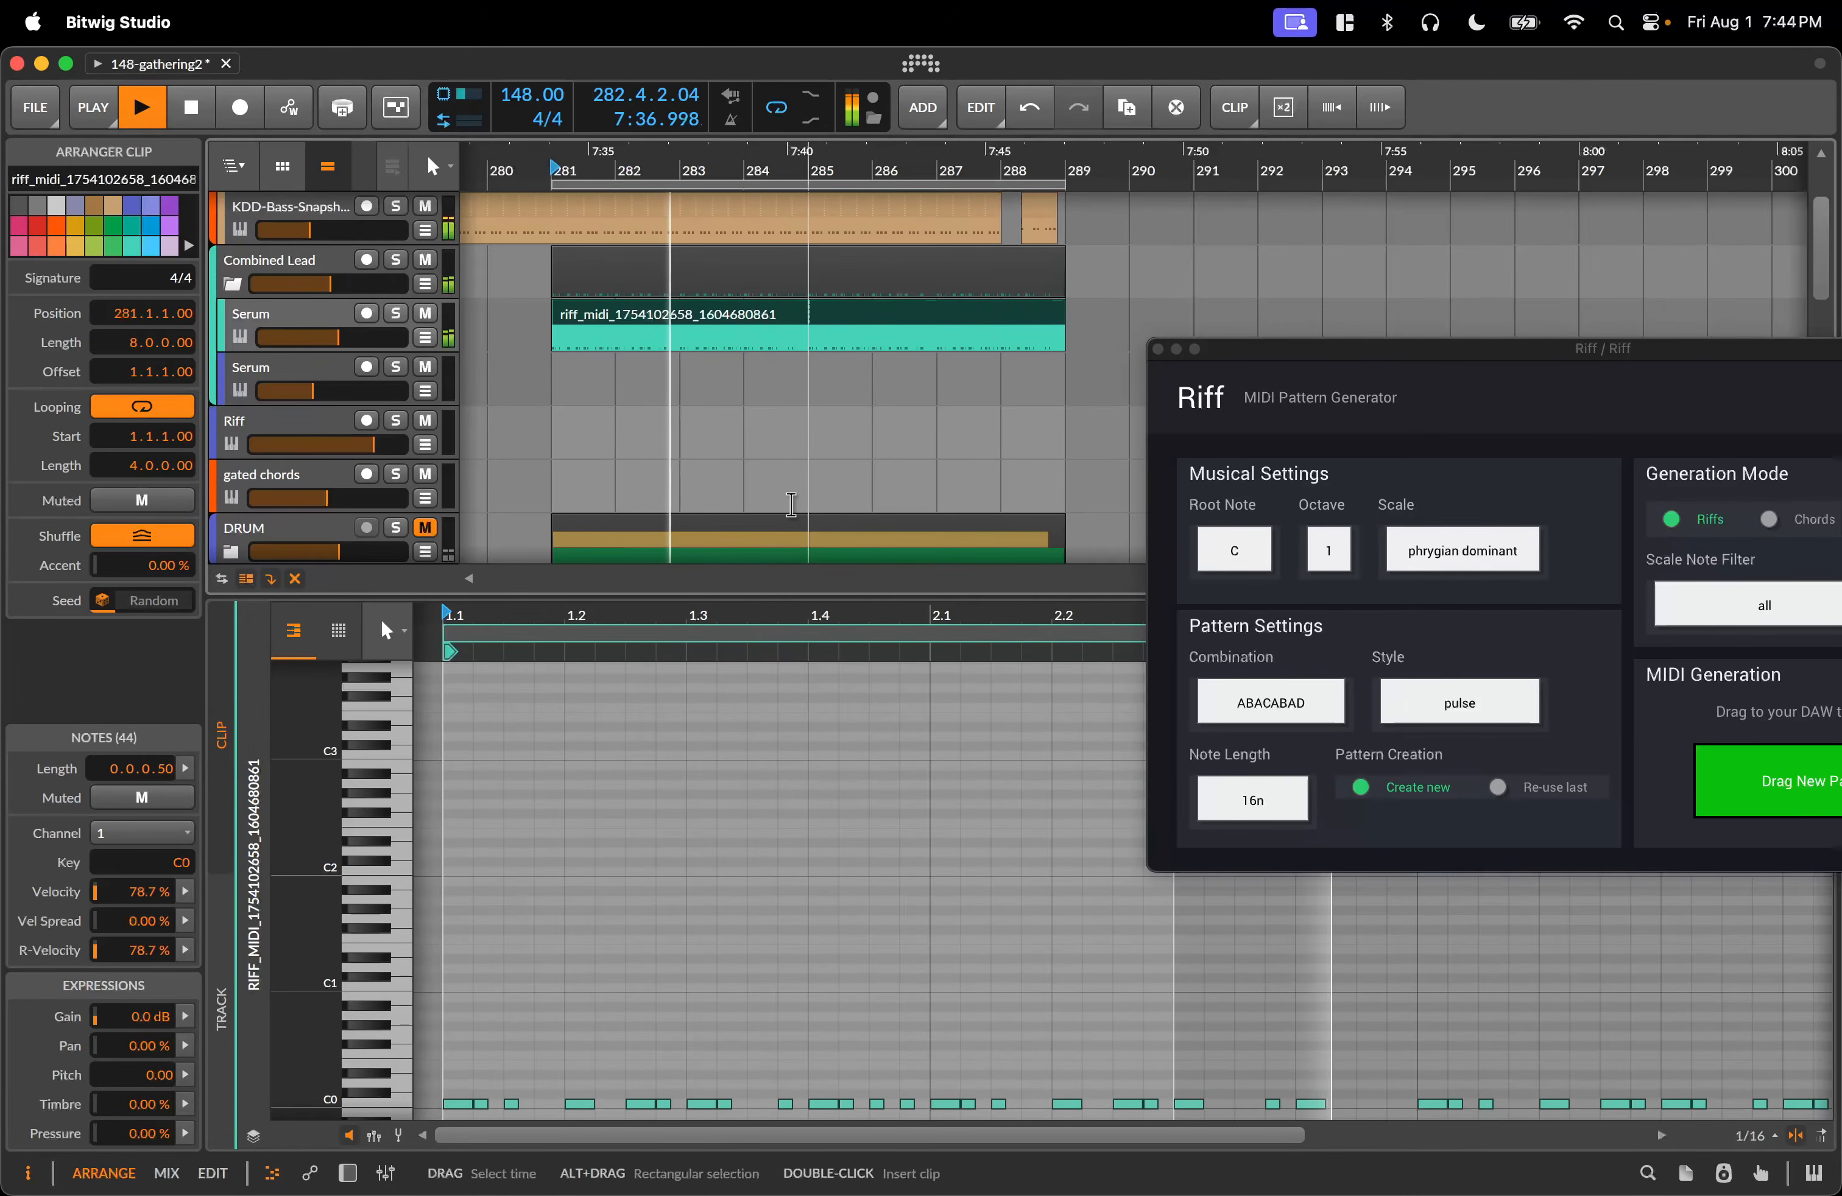
pyautogui.press('space')
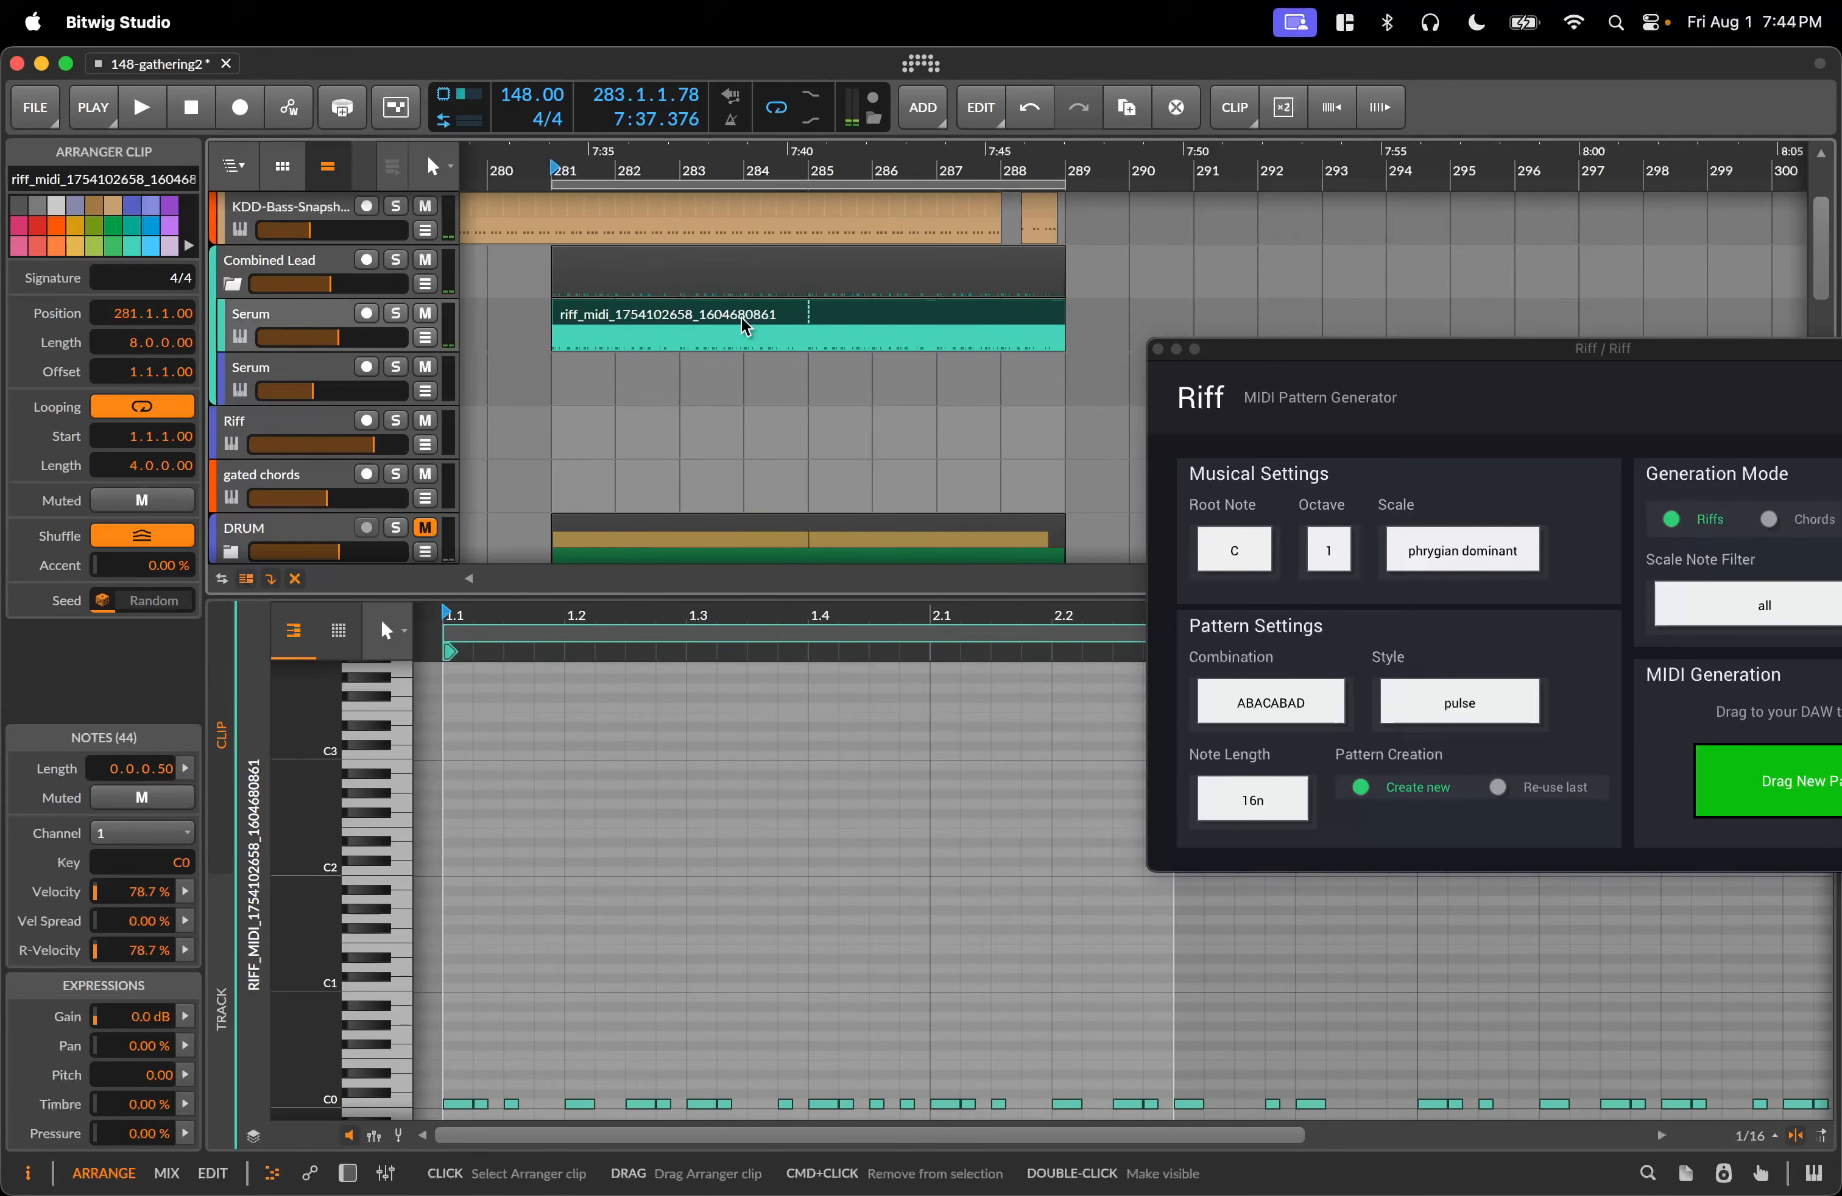
pyautogui.doubleClick(732, 317)
pyautogui.click(774, 816)
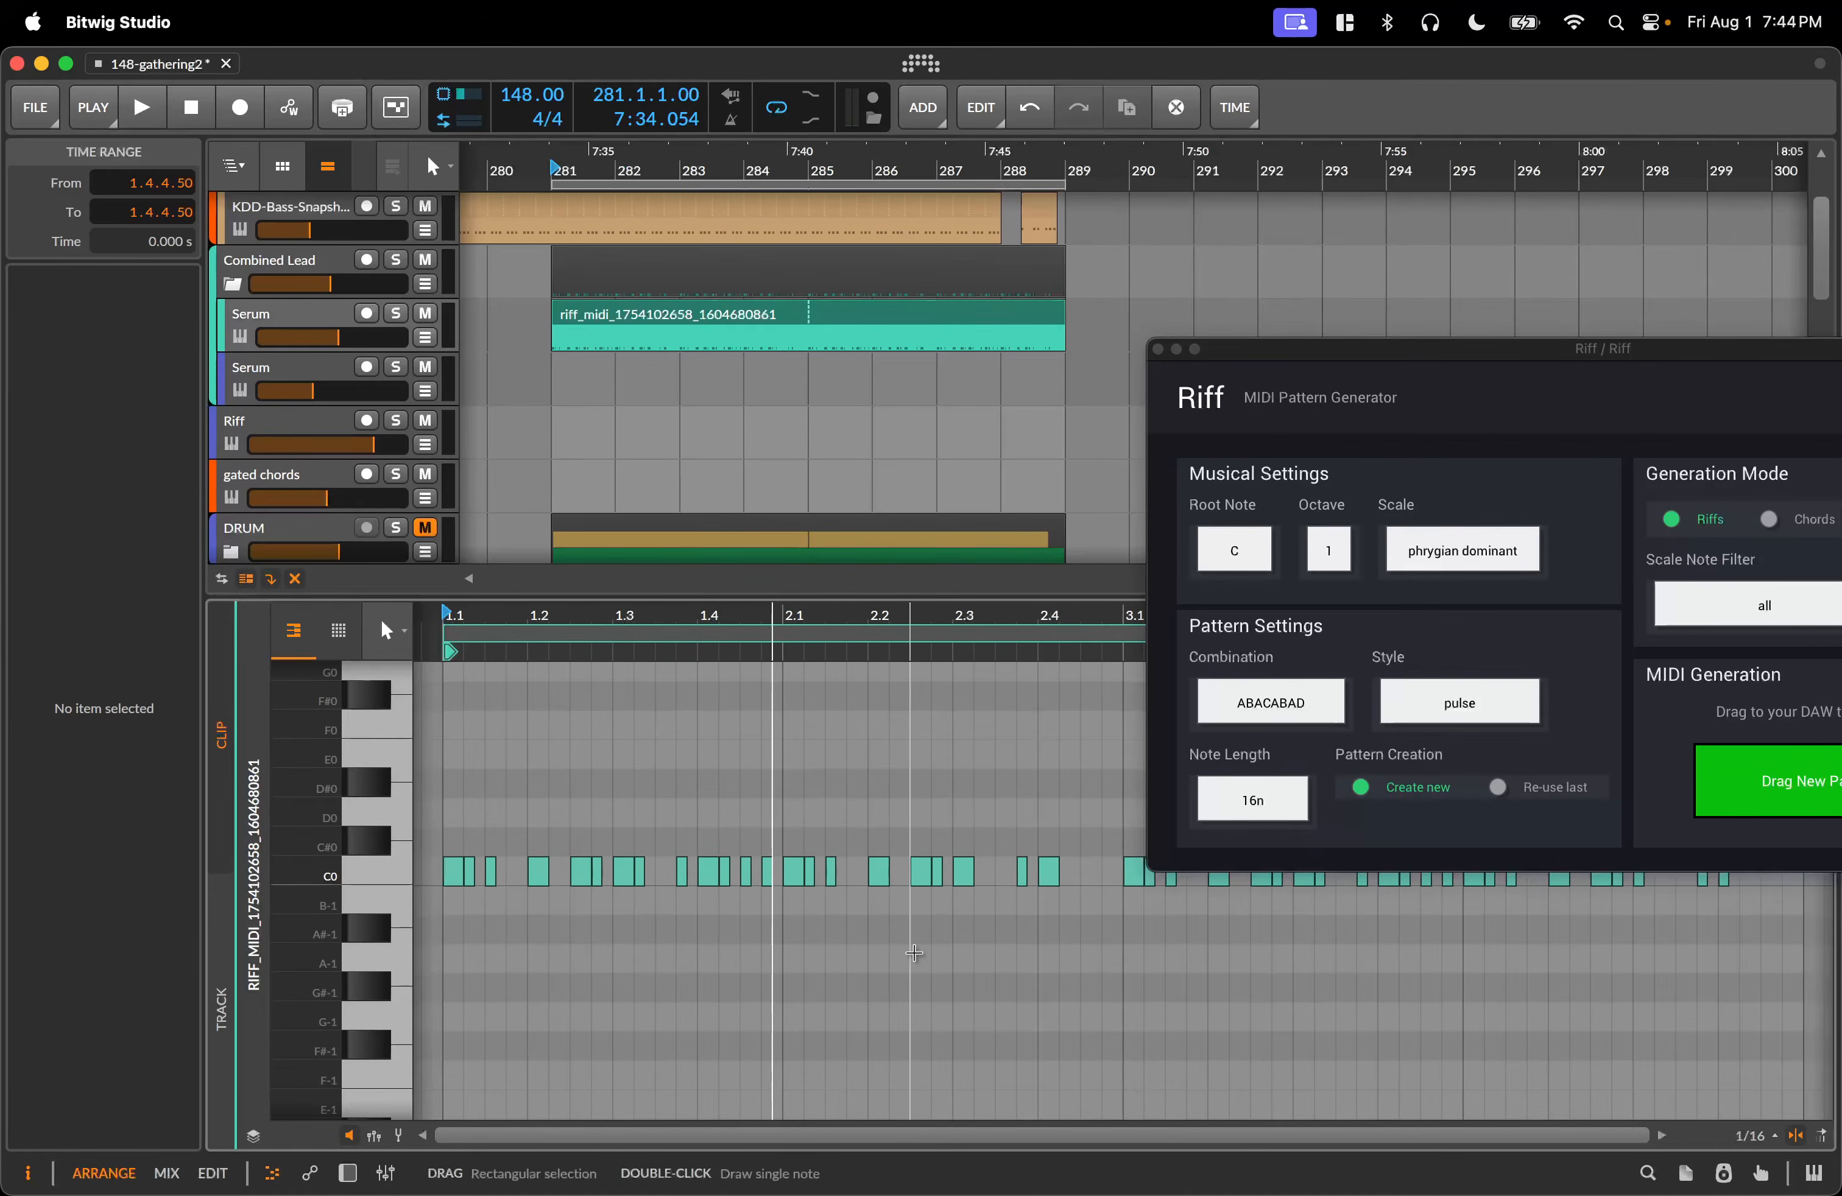
# Set Riff's pattern combination to AAAB and its note length to 8n, keeping the pulse style.
pyautogui.click(1243, 719)
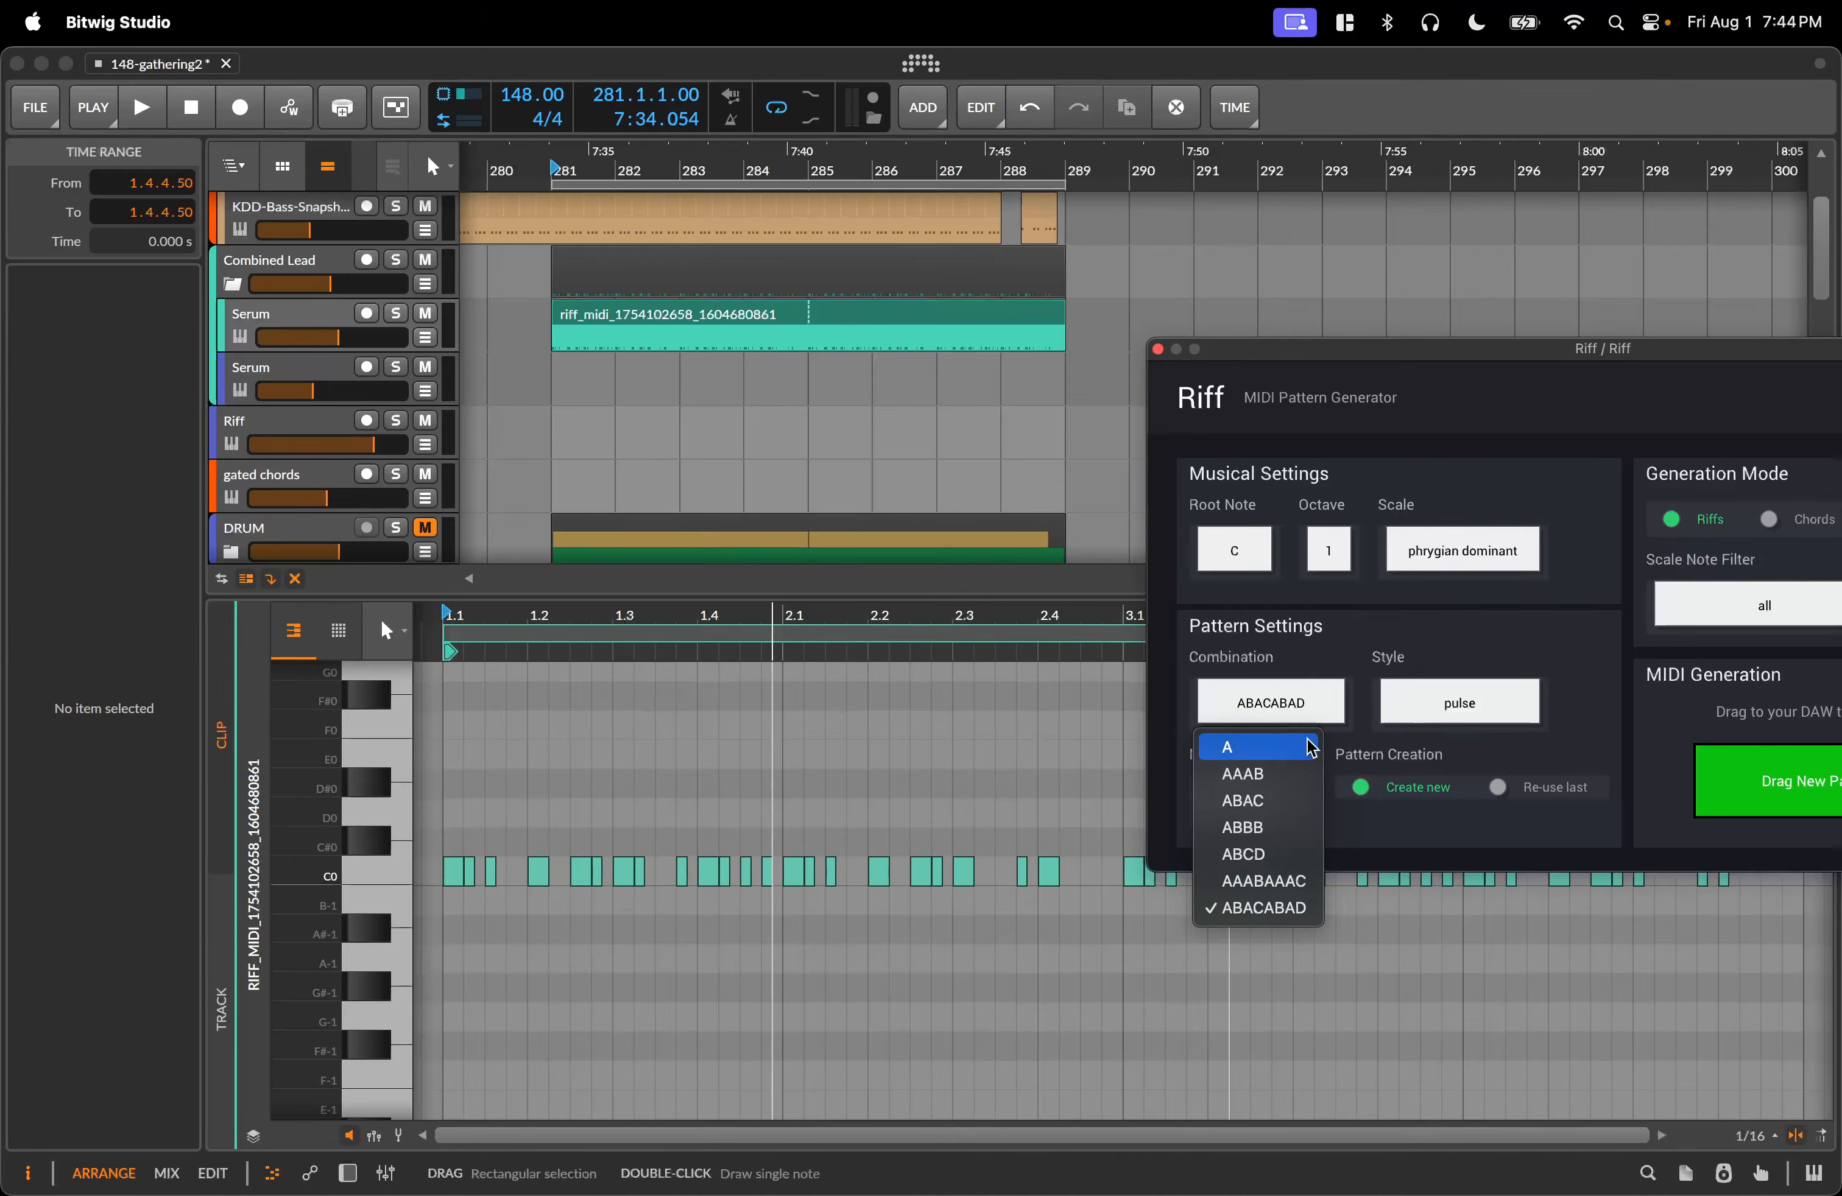
pyautogui.click(1202, 766)
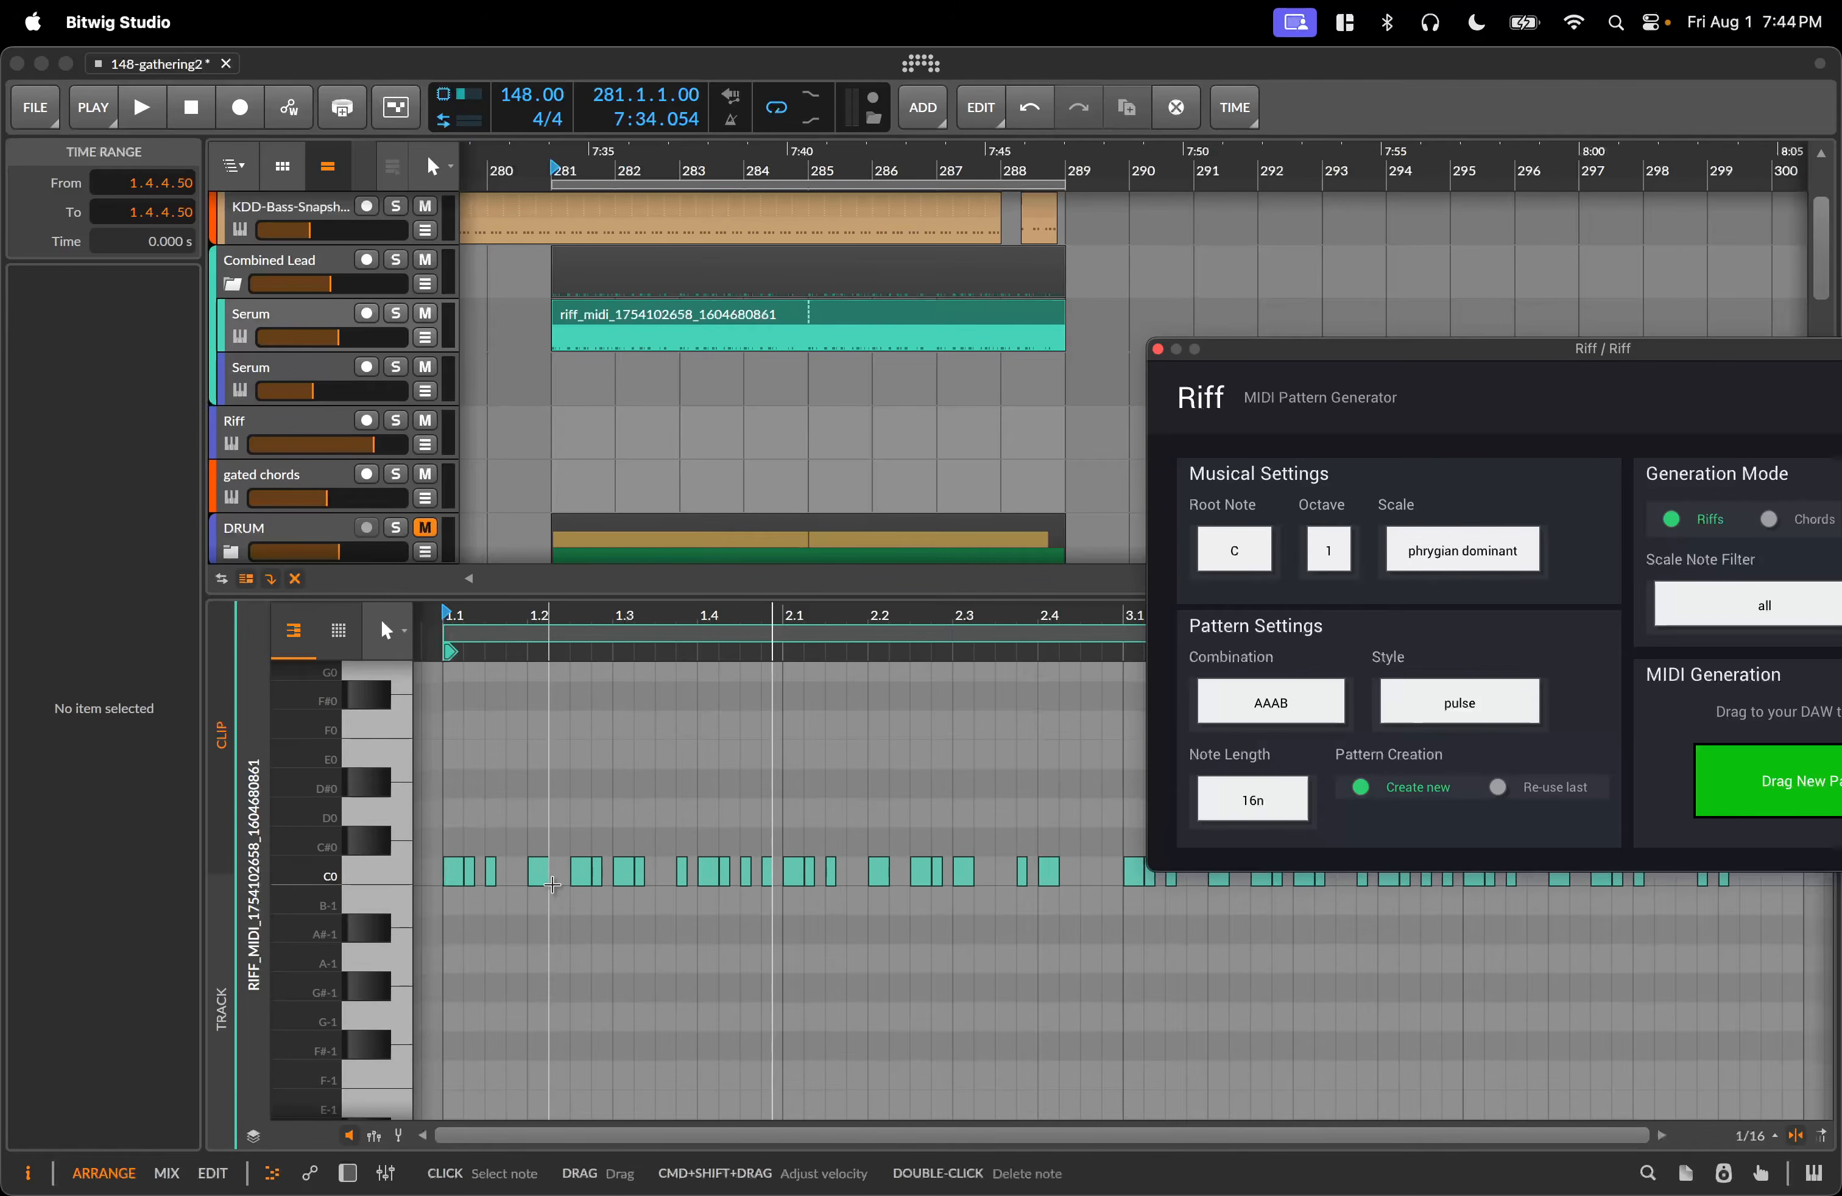
pyautogui.click(1284, 792)
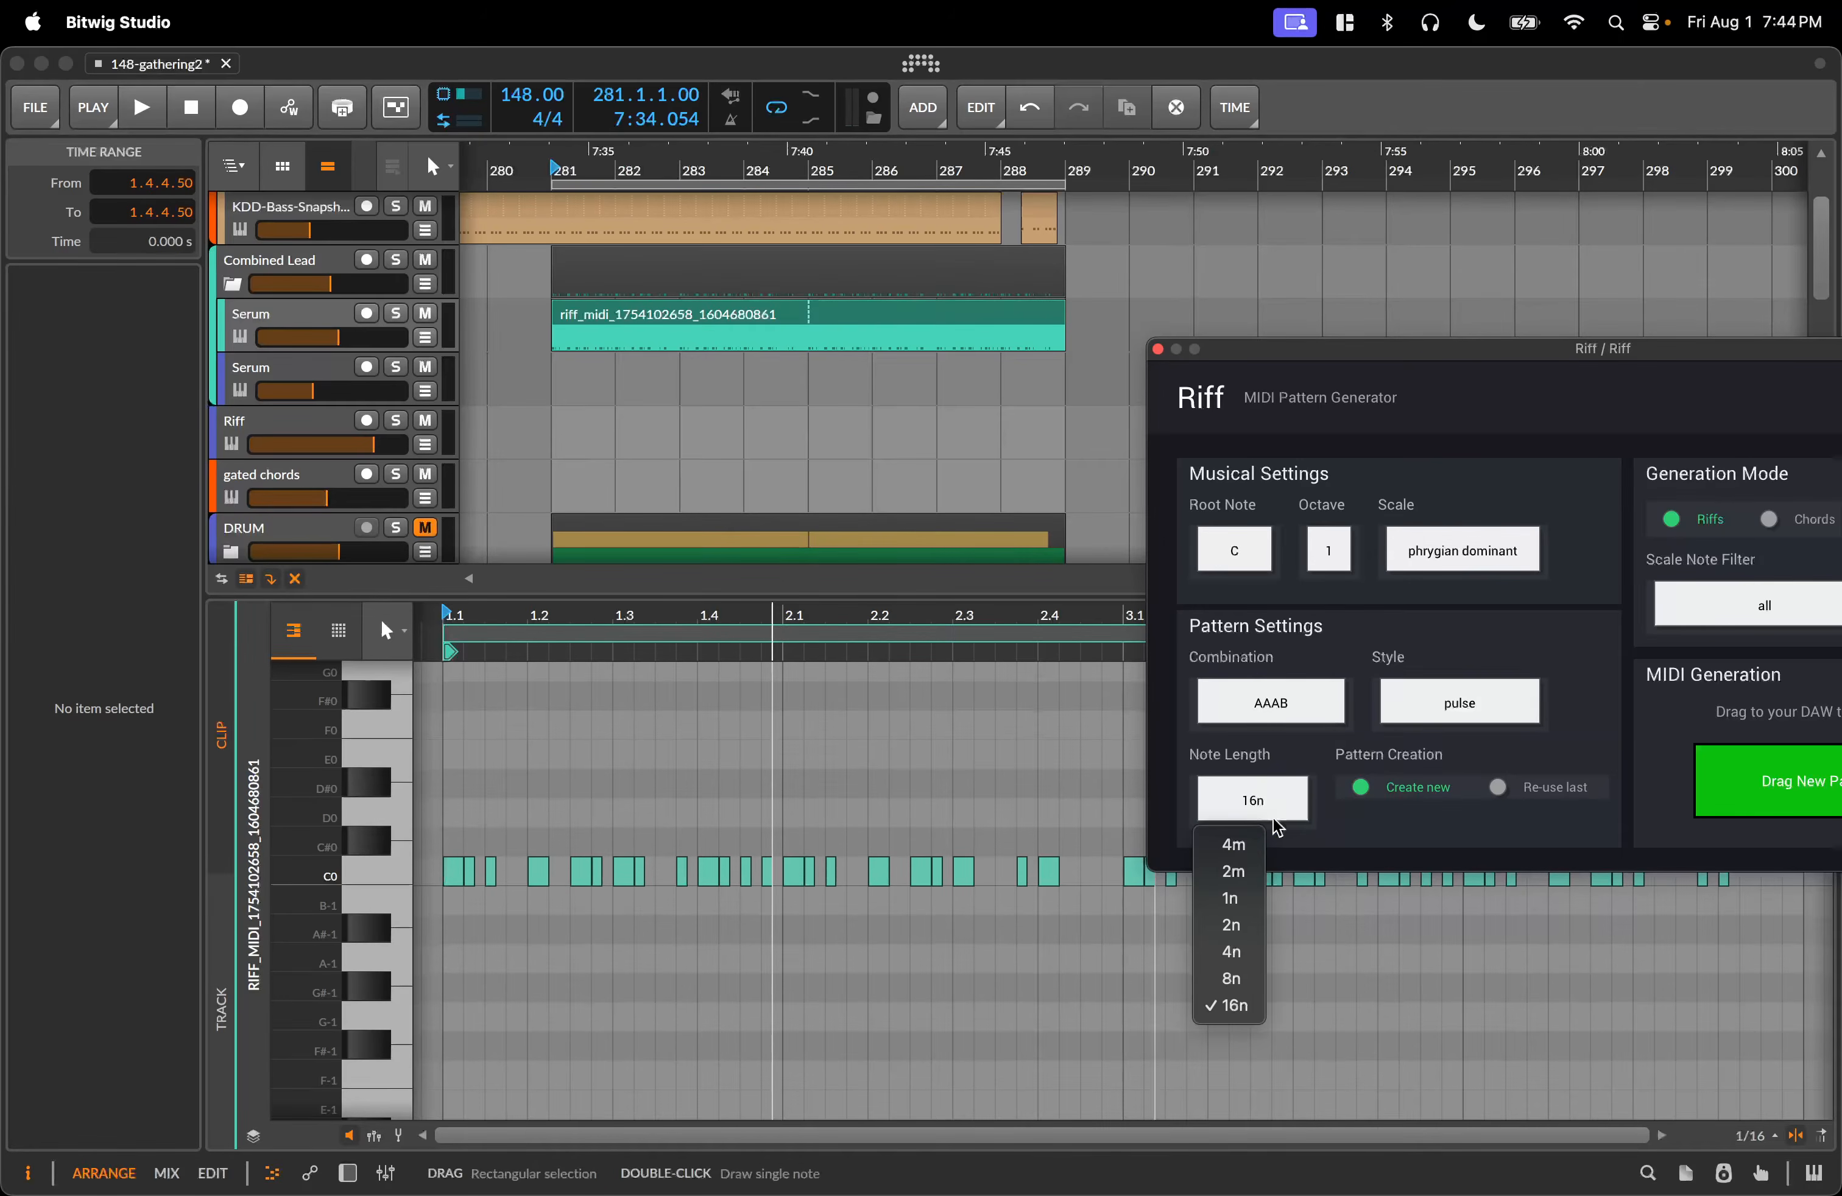
pyautogui.click(1333, 839)
pyautogui.click(1301, 713)
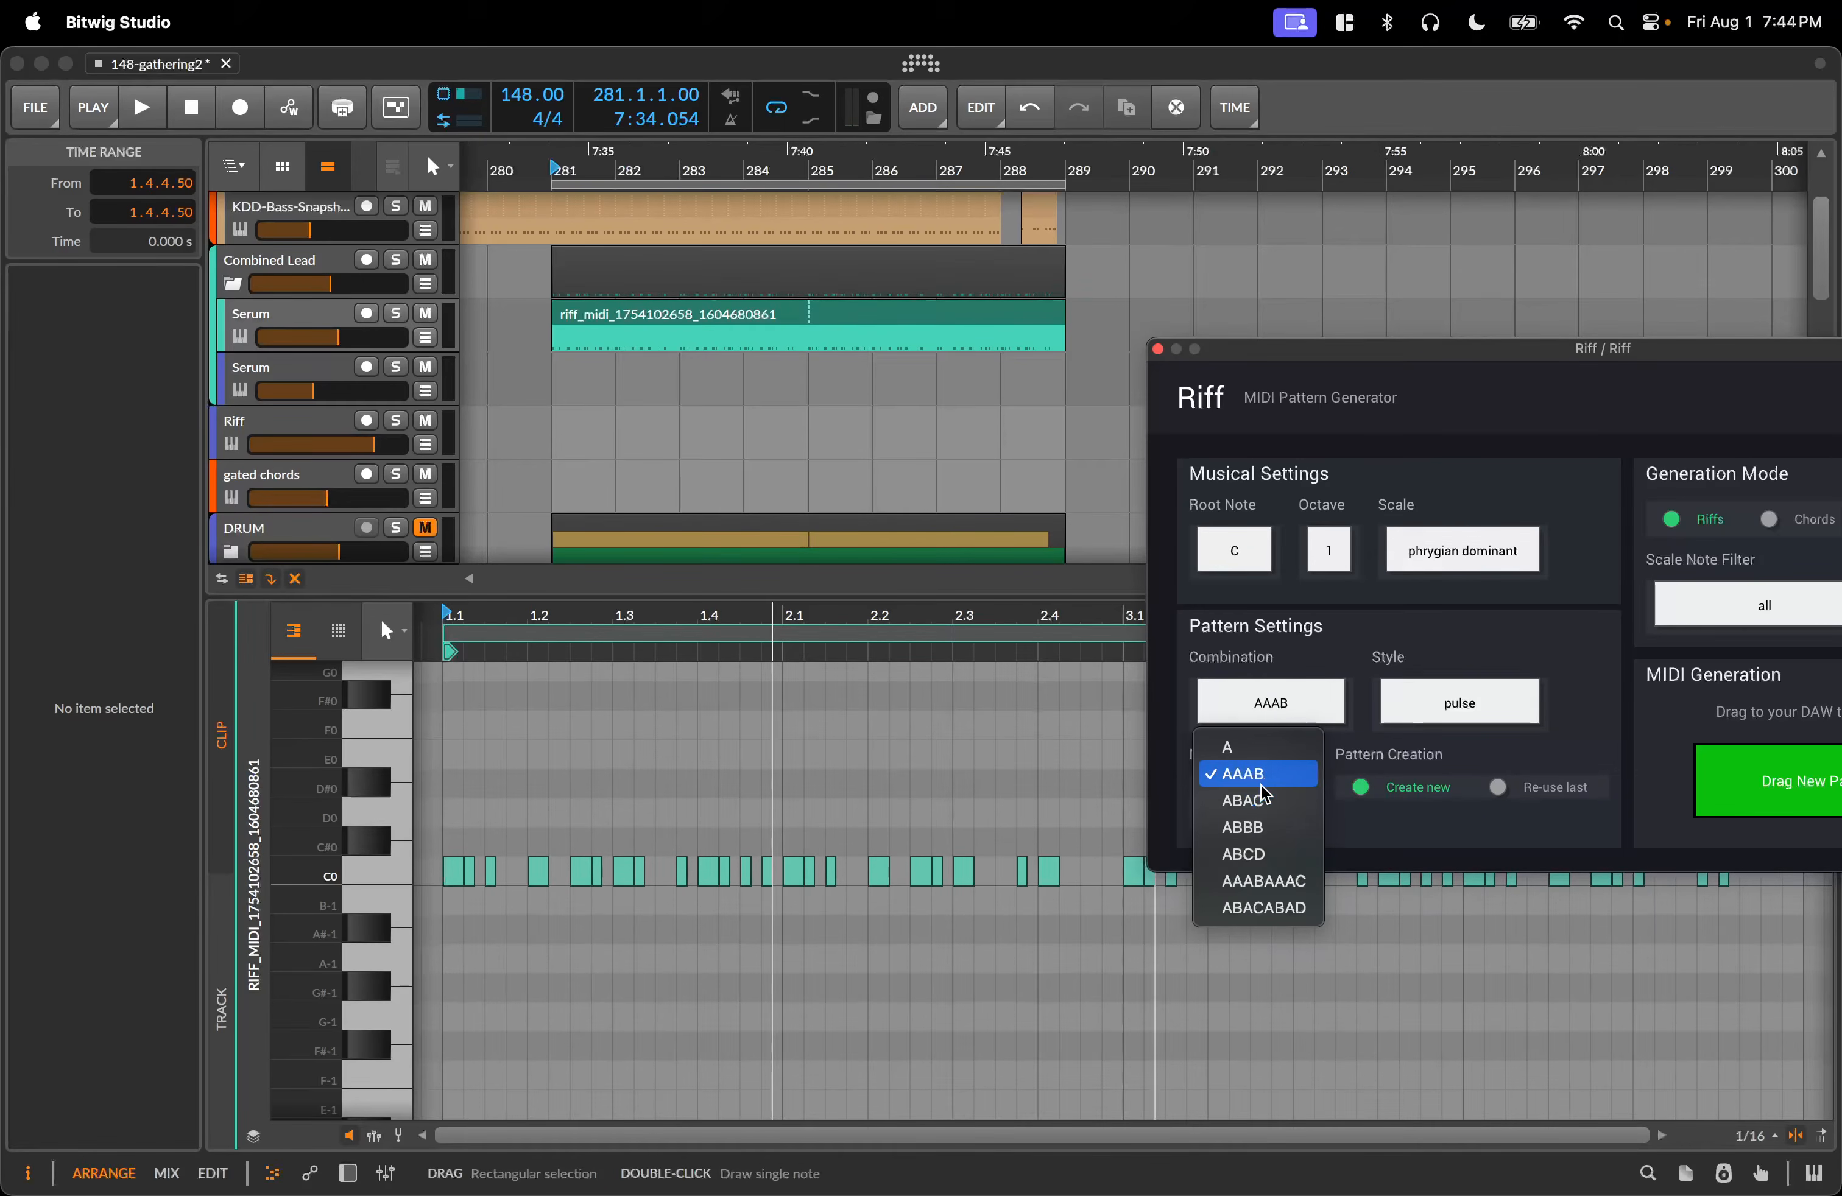
pyautogui.click(1312, 725)
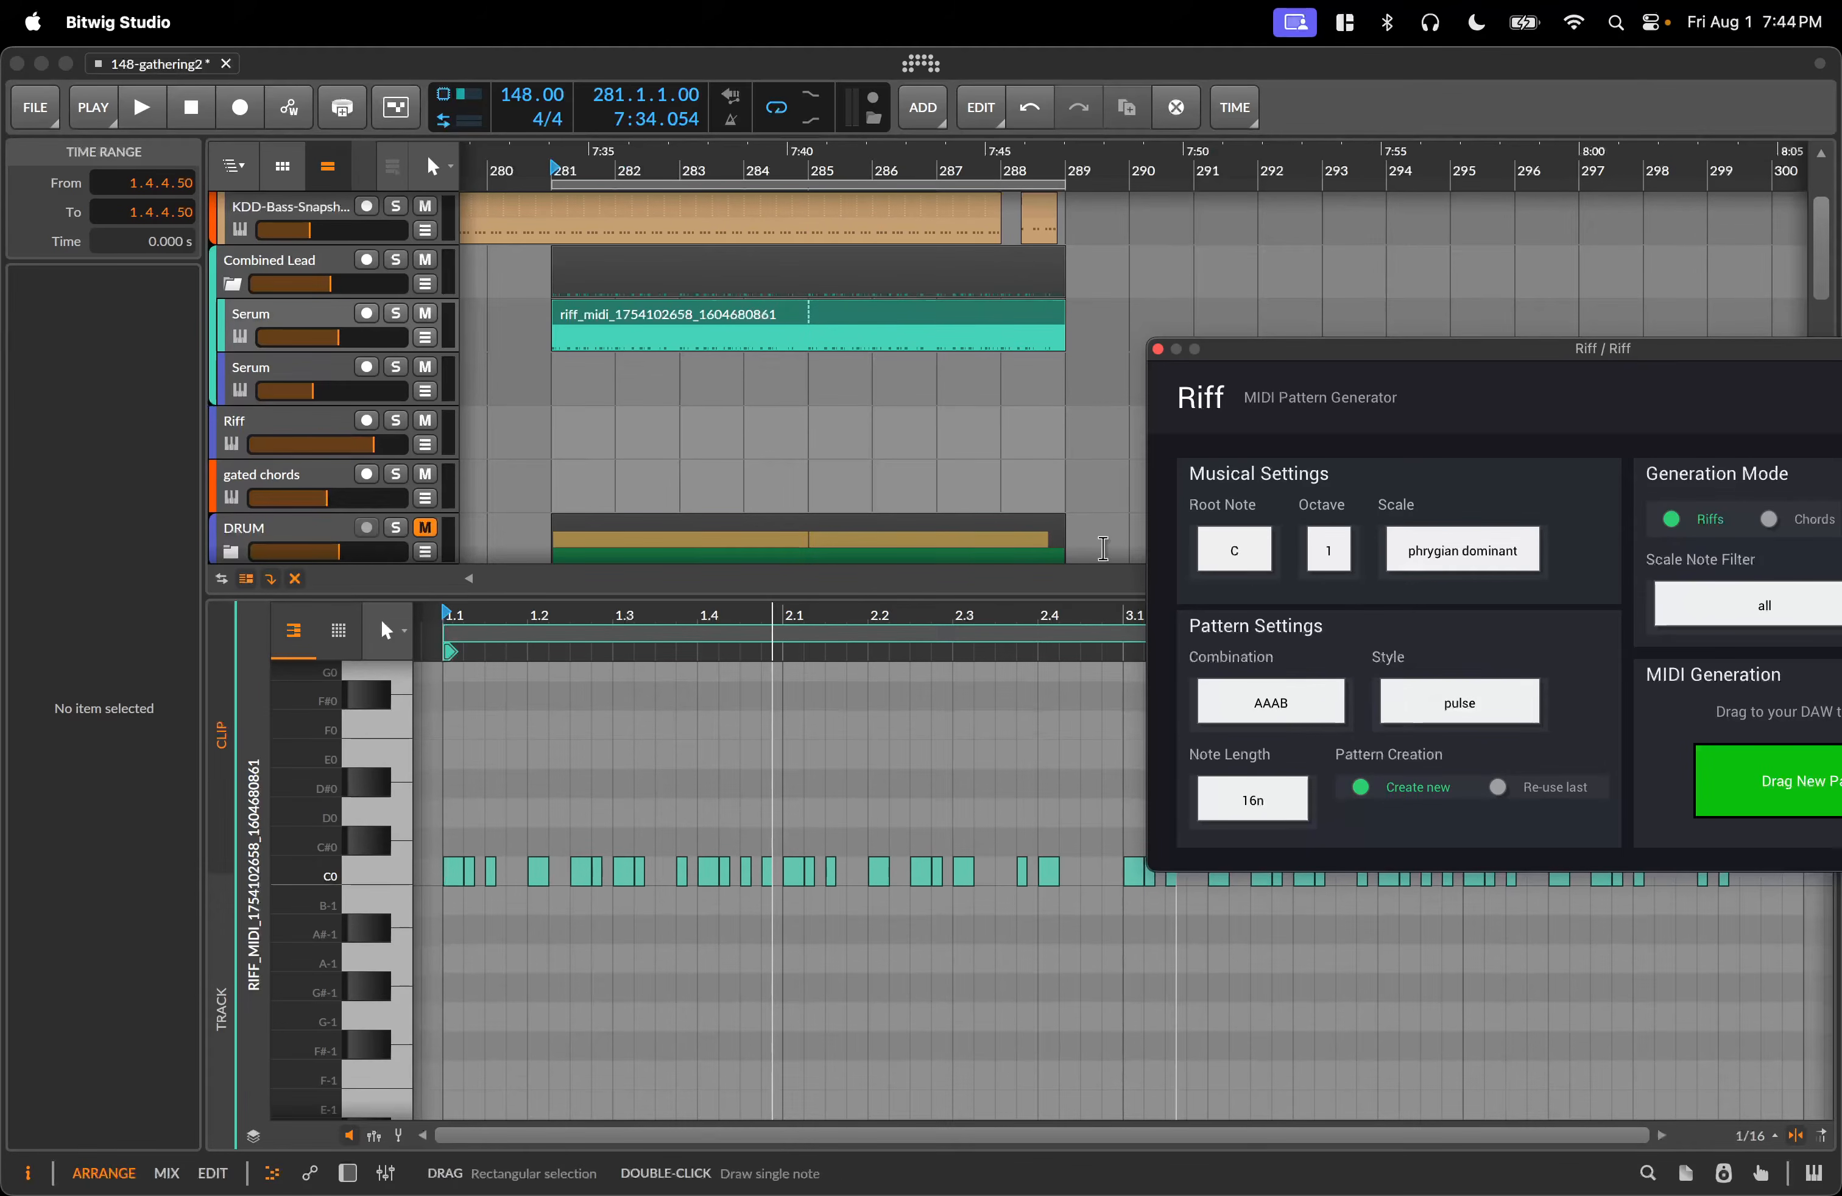
pyautogui.click(1495, 711)
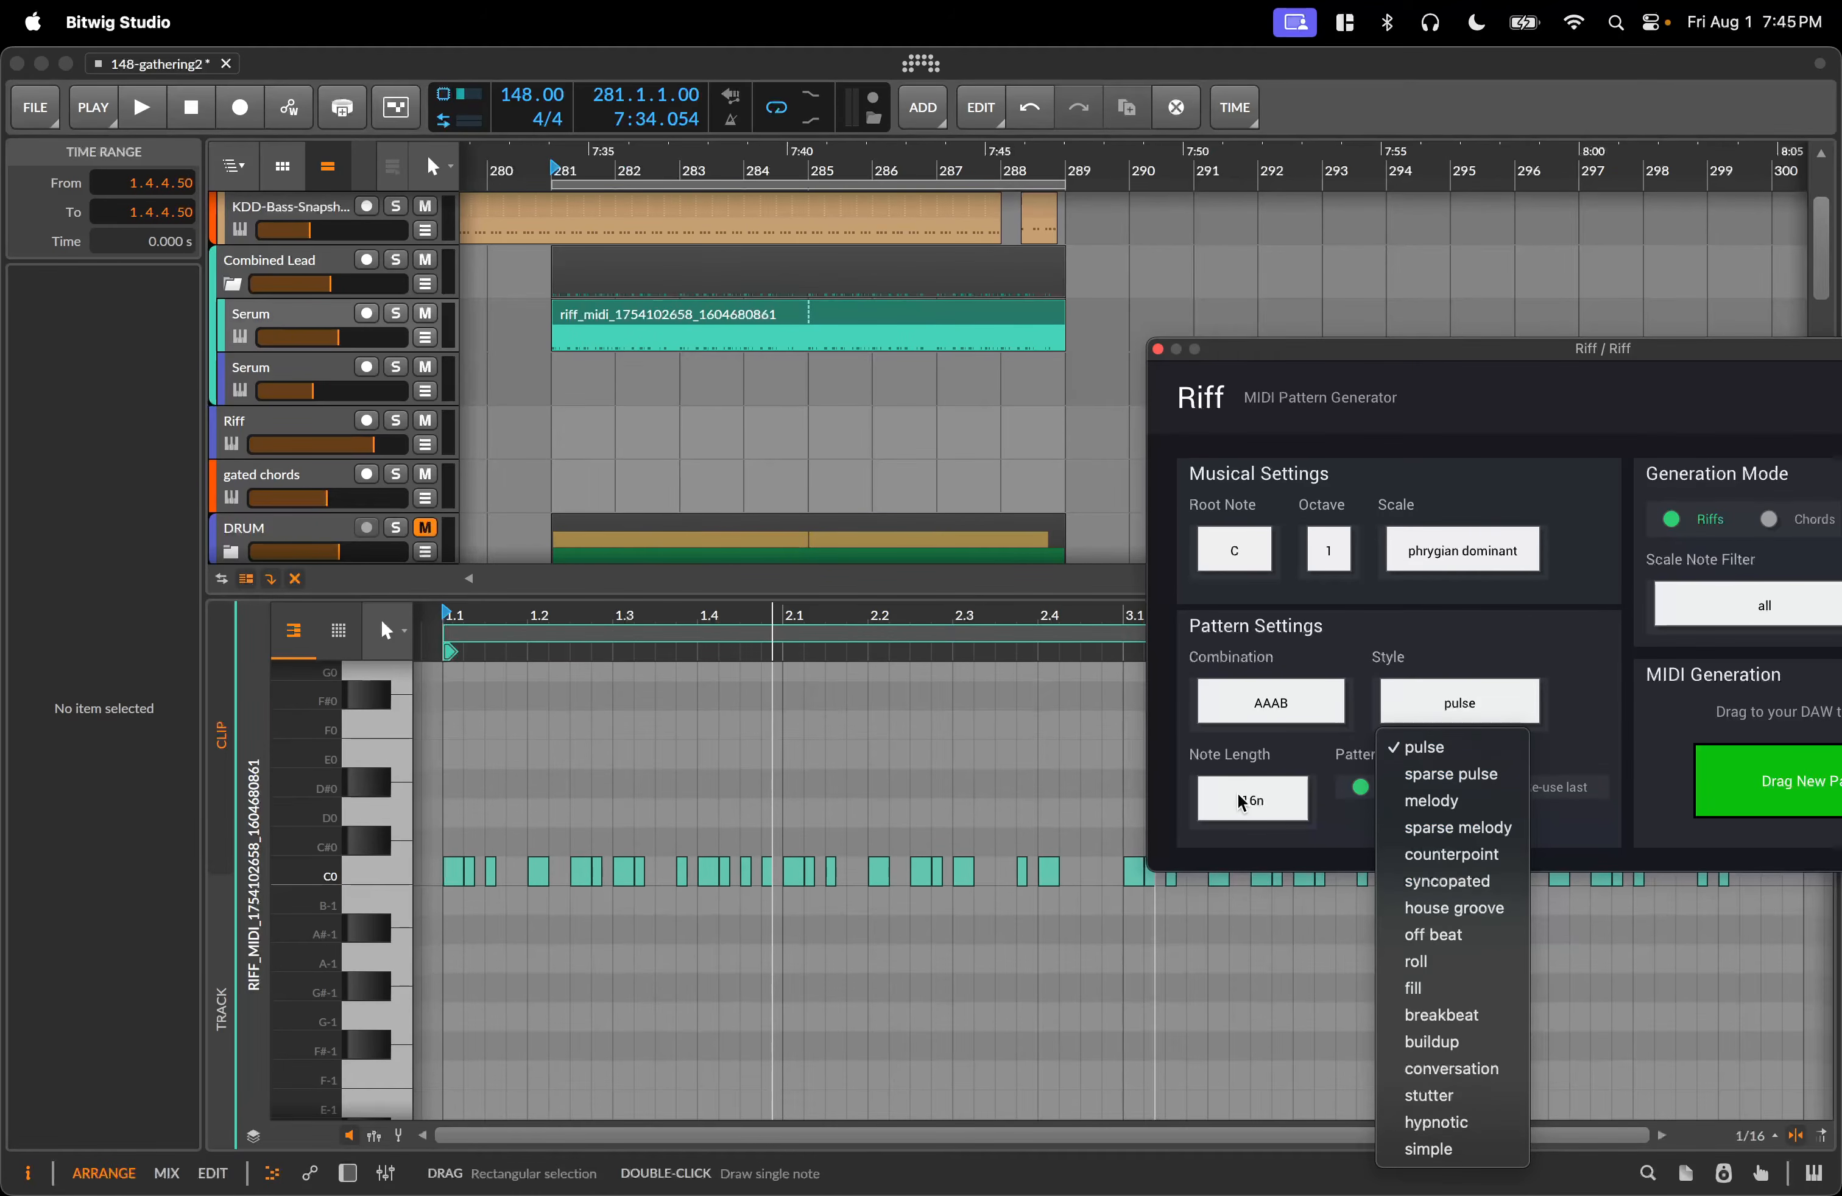
pyautogui.click(1254, 807)
pyautogui.click(1290, 807)
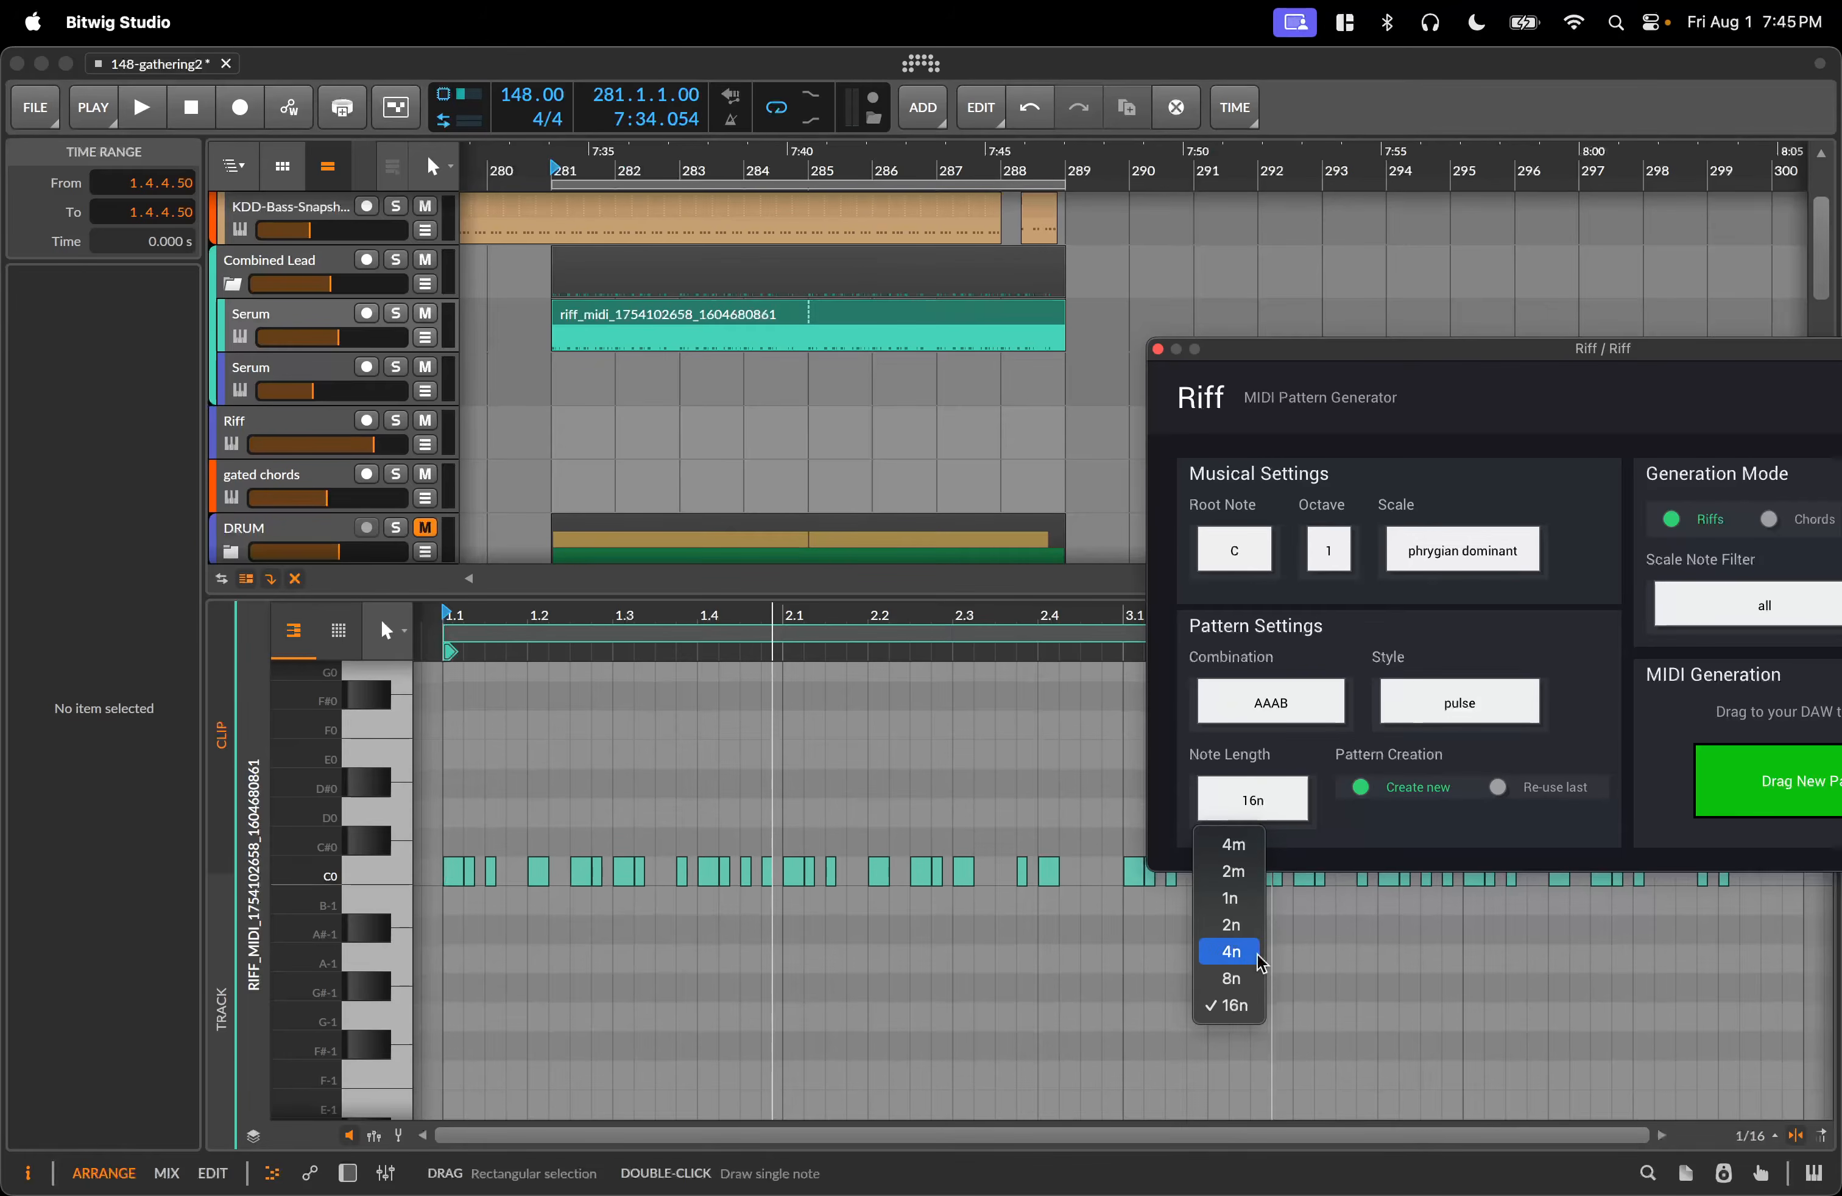
pyautogui.click(1245, 980)
# Place a newly generated 8n pattern on the first Serum track at bar 281, extend it to eight bars and audition it.
pyautogui.moveTo(1729, 796); pyautogui.dragTo(579, 350)
pyautogui.moveTo(565, 354); pyautogui.dragTo(567, 351)
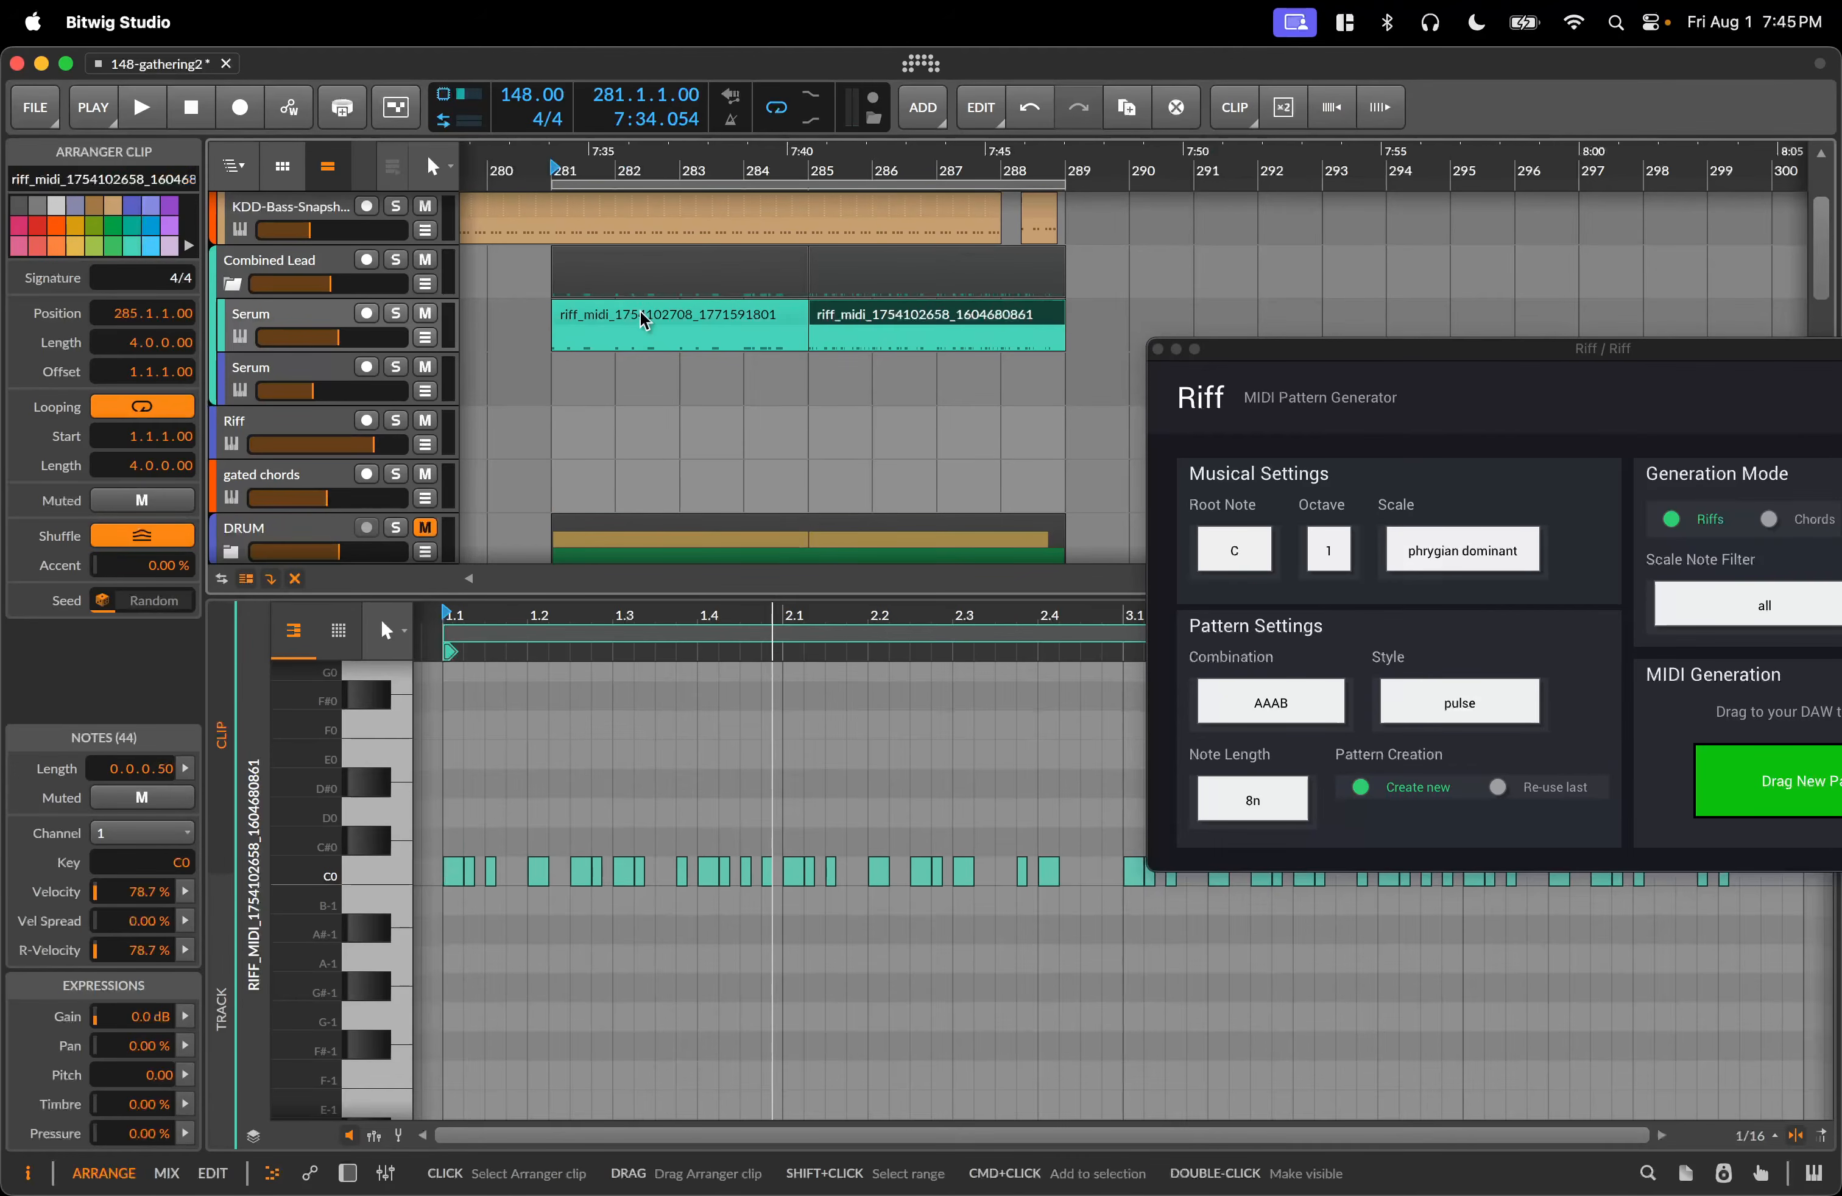
pyautogui.moveTo(801, 346); pyautogui.dragTo(1056, 344)
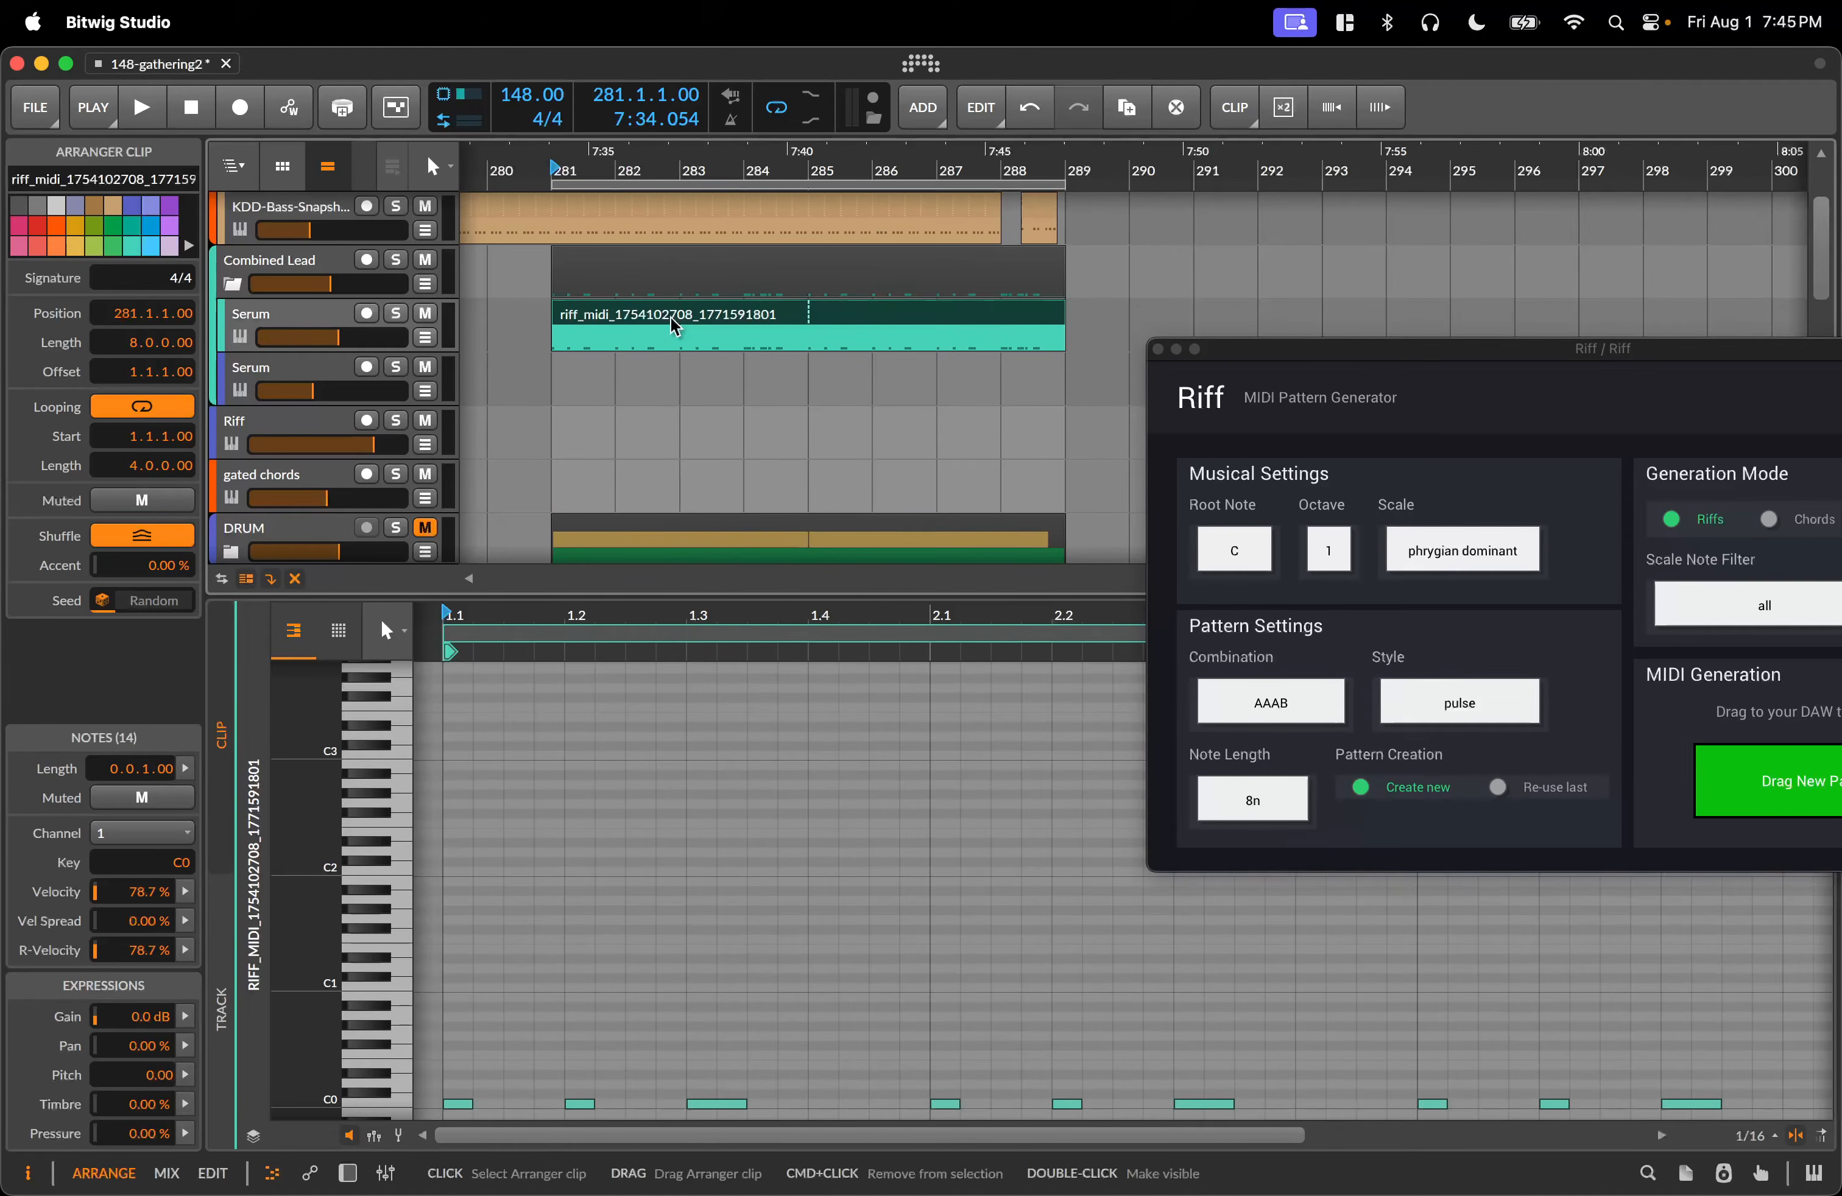
pyautogui.press('space')
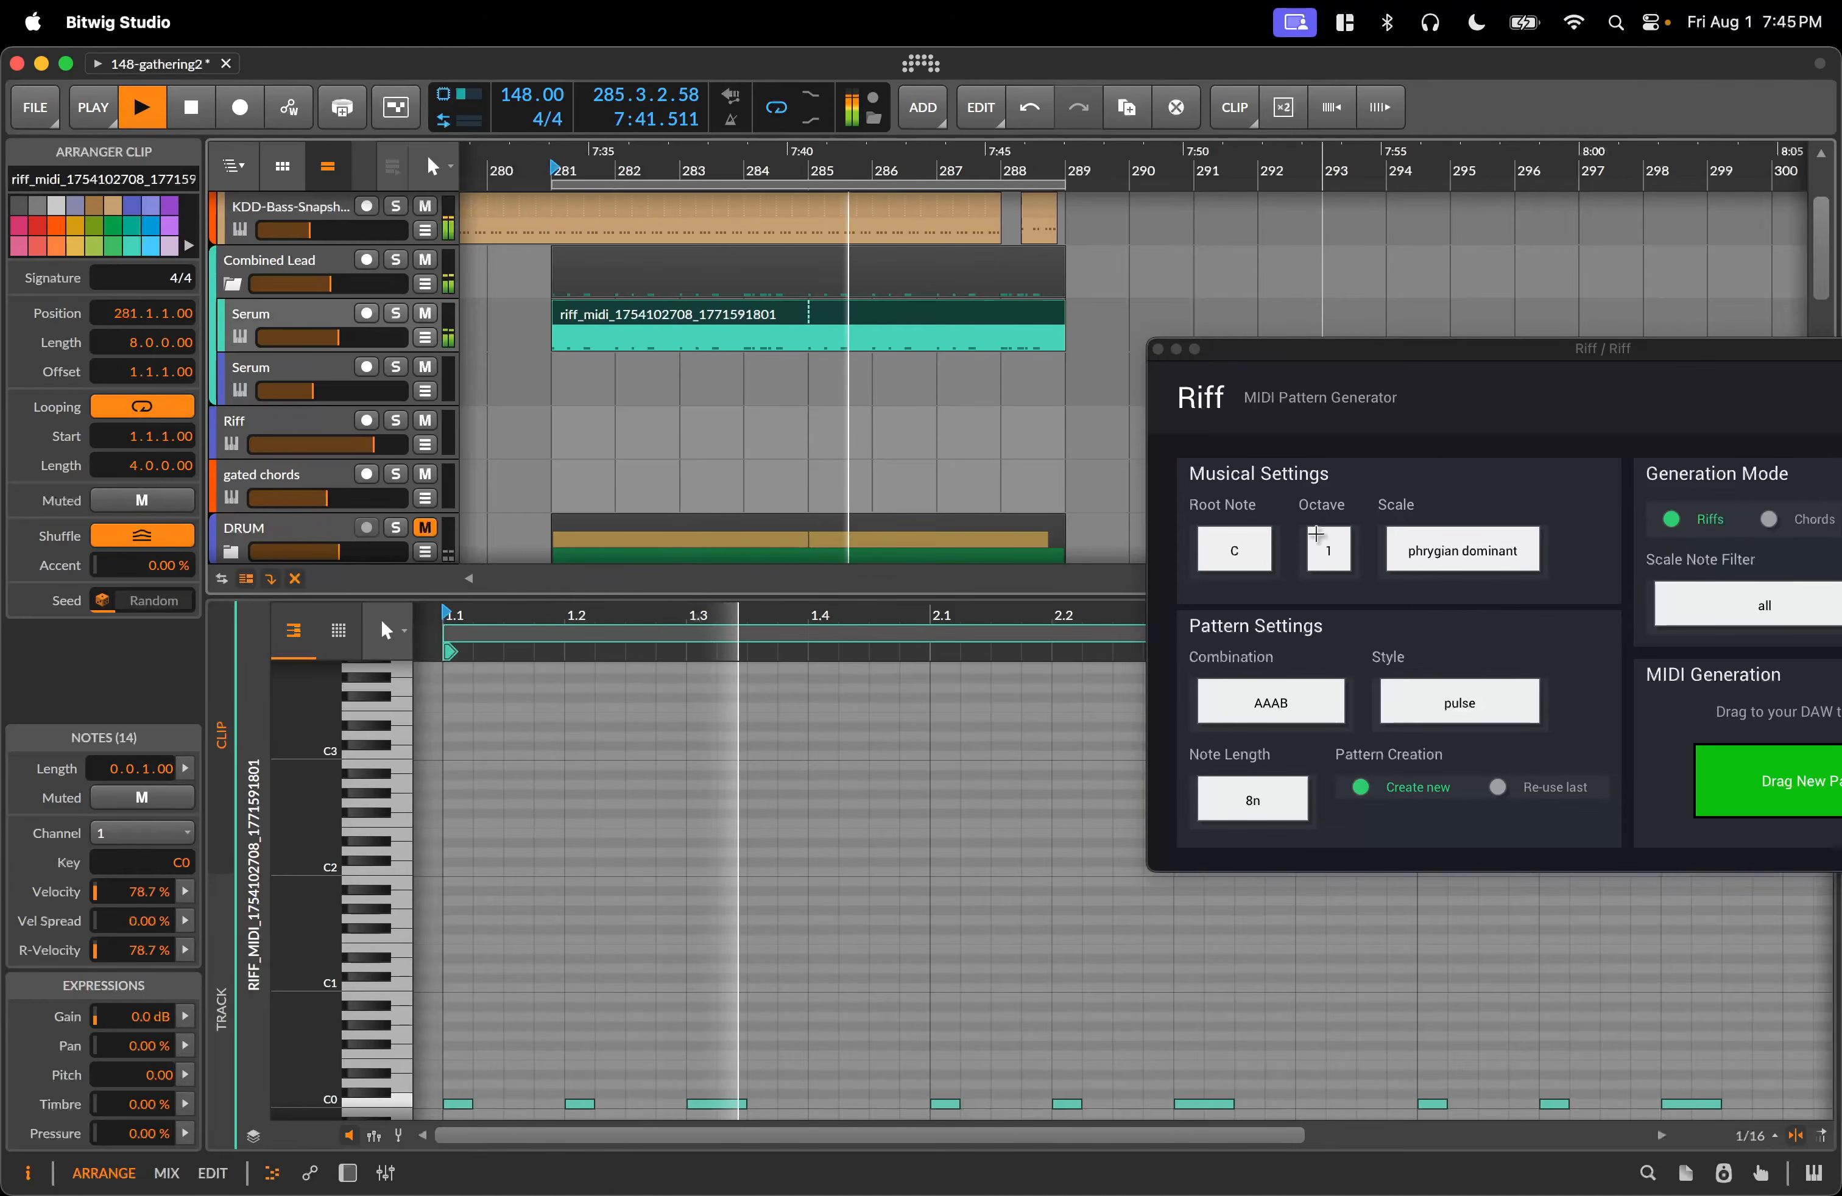
# Set Riff's octave to 2, place a new pattern on the first Serum track at bar 281 and extend it to eight bars.
pyautogui.click(1328, 550)
pyautogui.click(1336, 648)
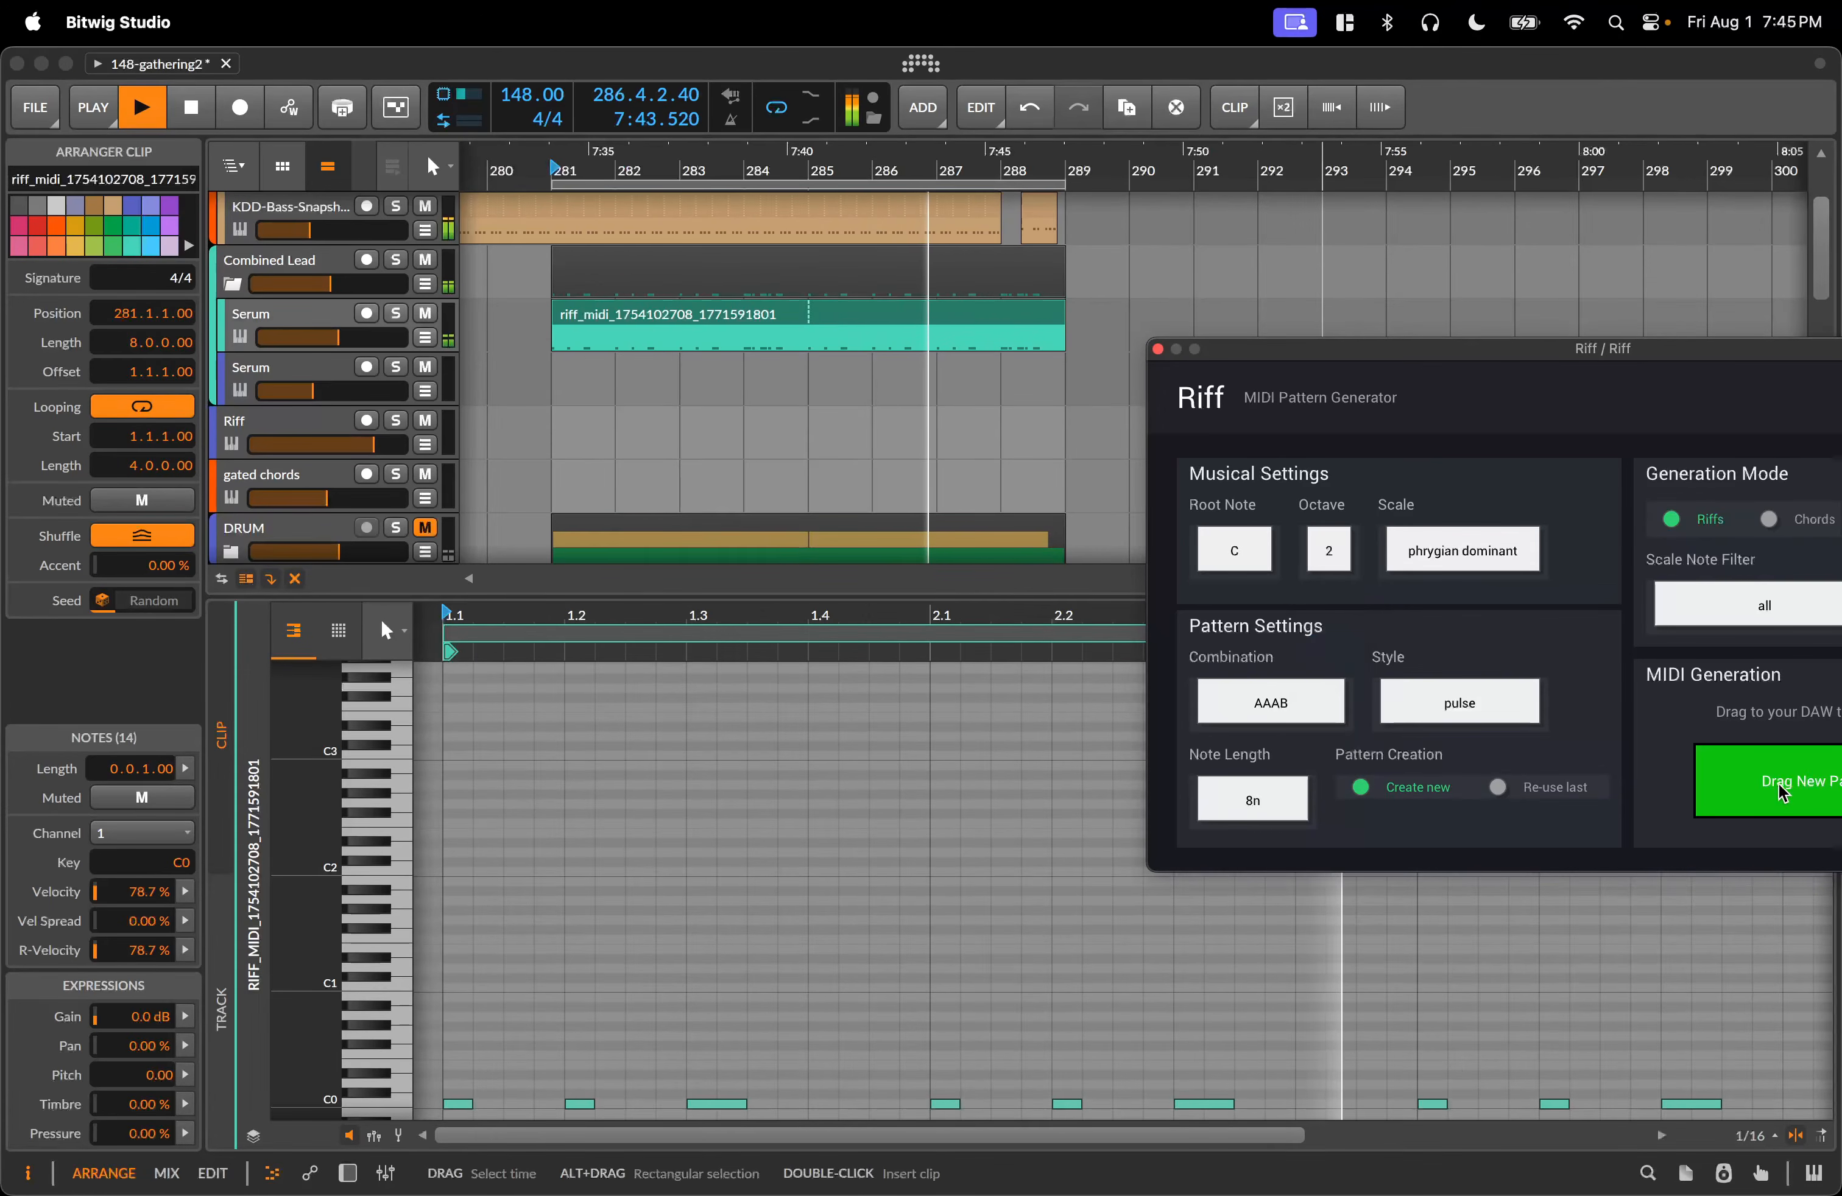
pyautogui.moveTo(1762, 781); pyautogui.dragTo(553, 320)
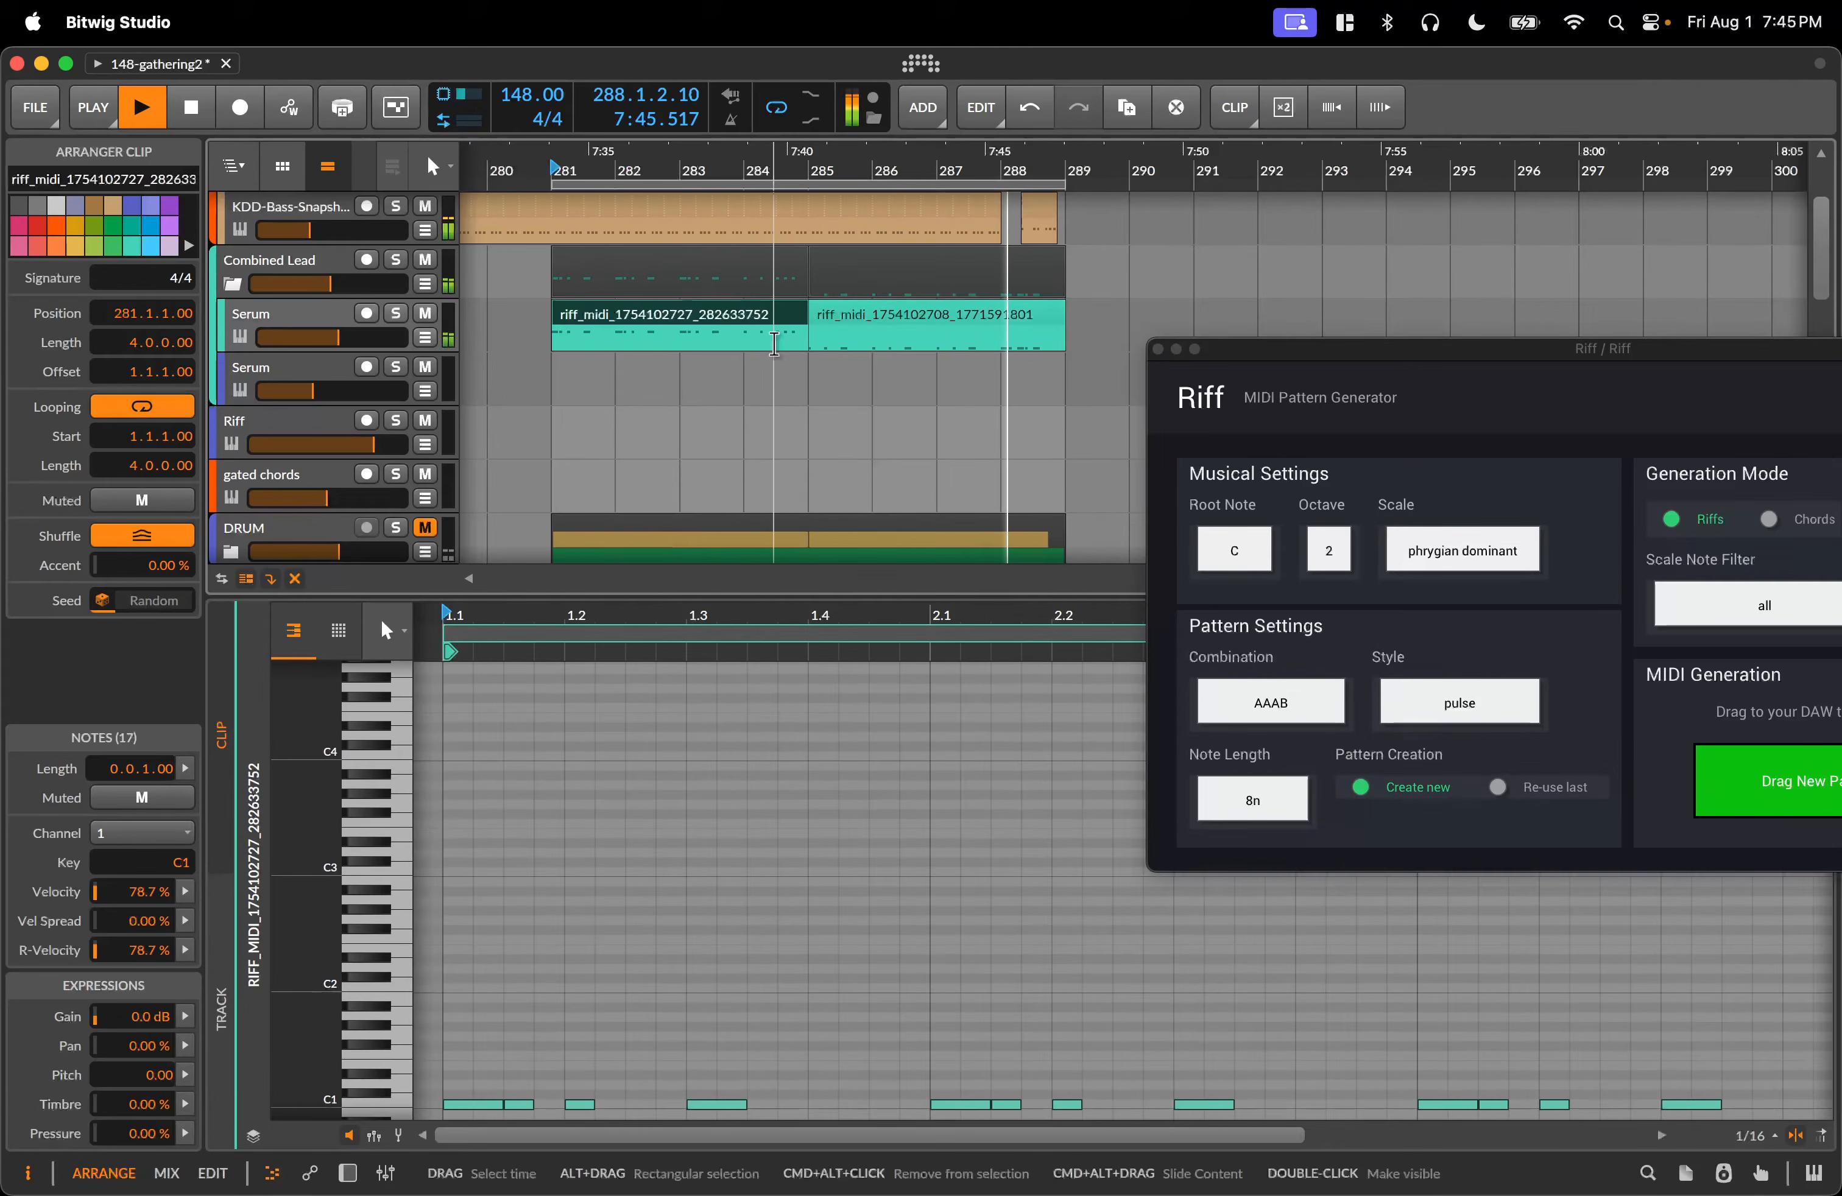
pyautogui.moveTo(793, 338); pyautogui.dragTo(1049, 337)
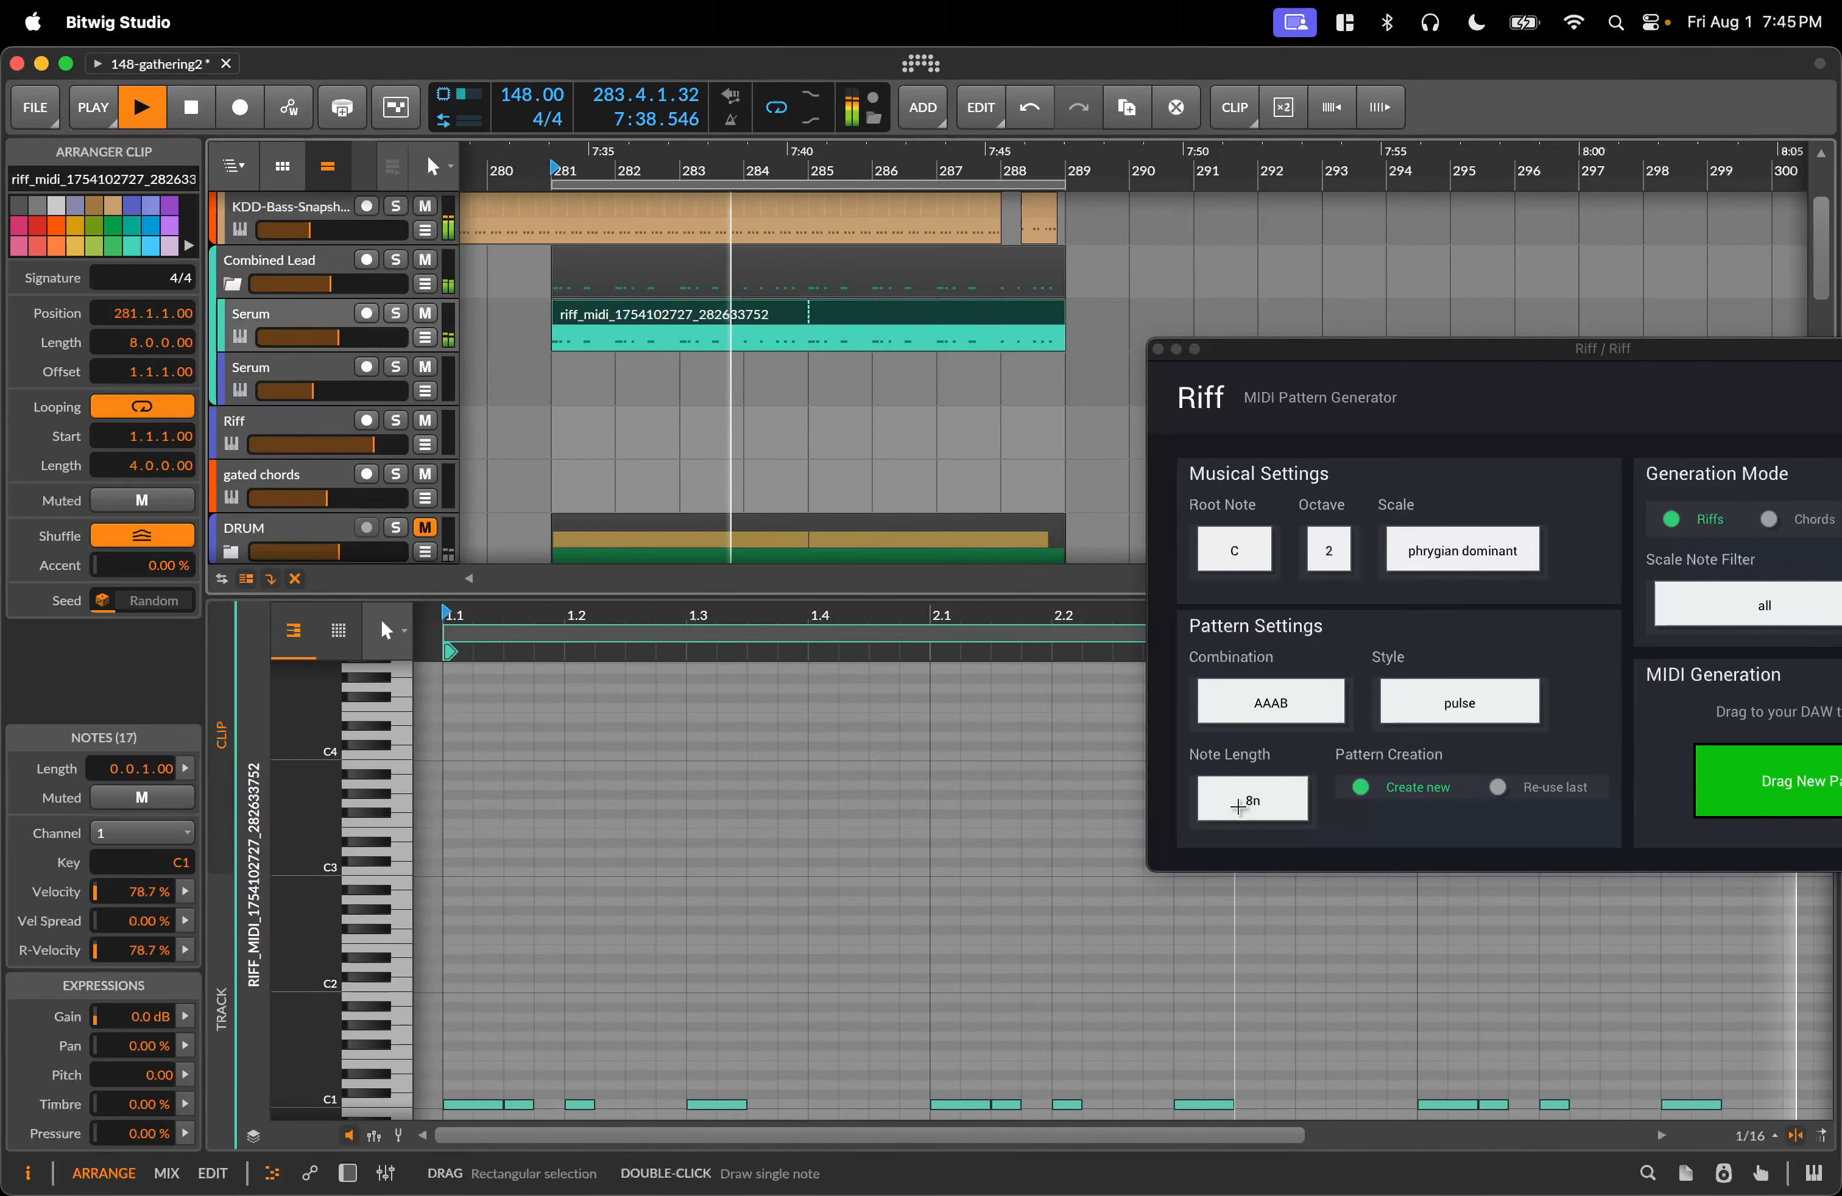
# Set Riff's note length to 16n, place a new pattern at bar 281, extend it to eight bars and audition it.
pyautogui.click(1241, 812)
pyautogui.click(1235, 1007)
pyautogui.moveTo(1770, 781); pyautogui.dragTo(554, 351)
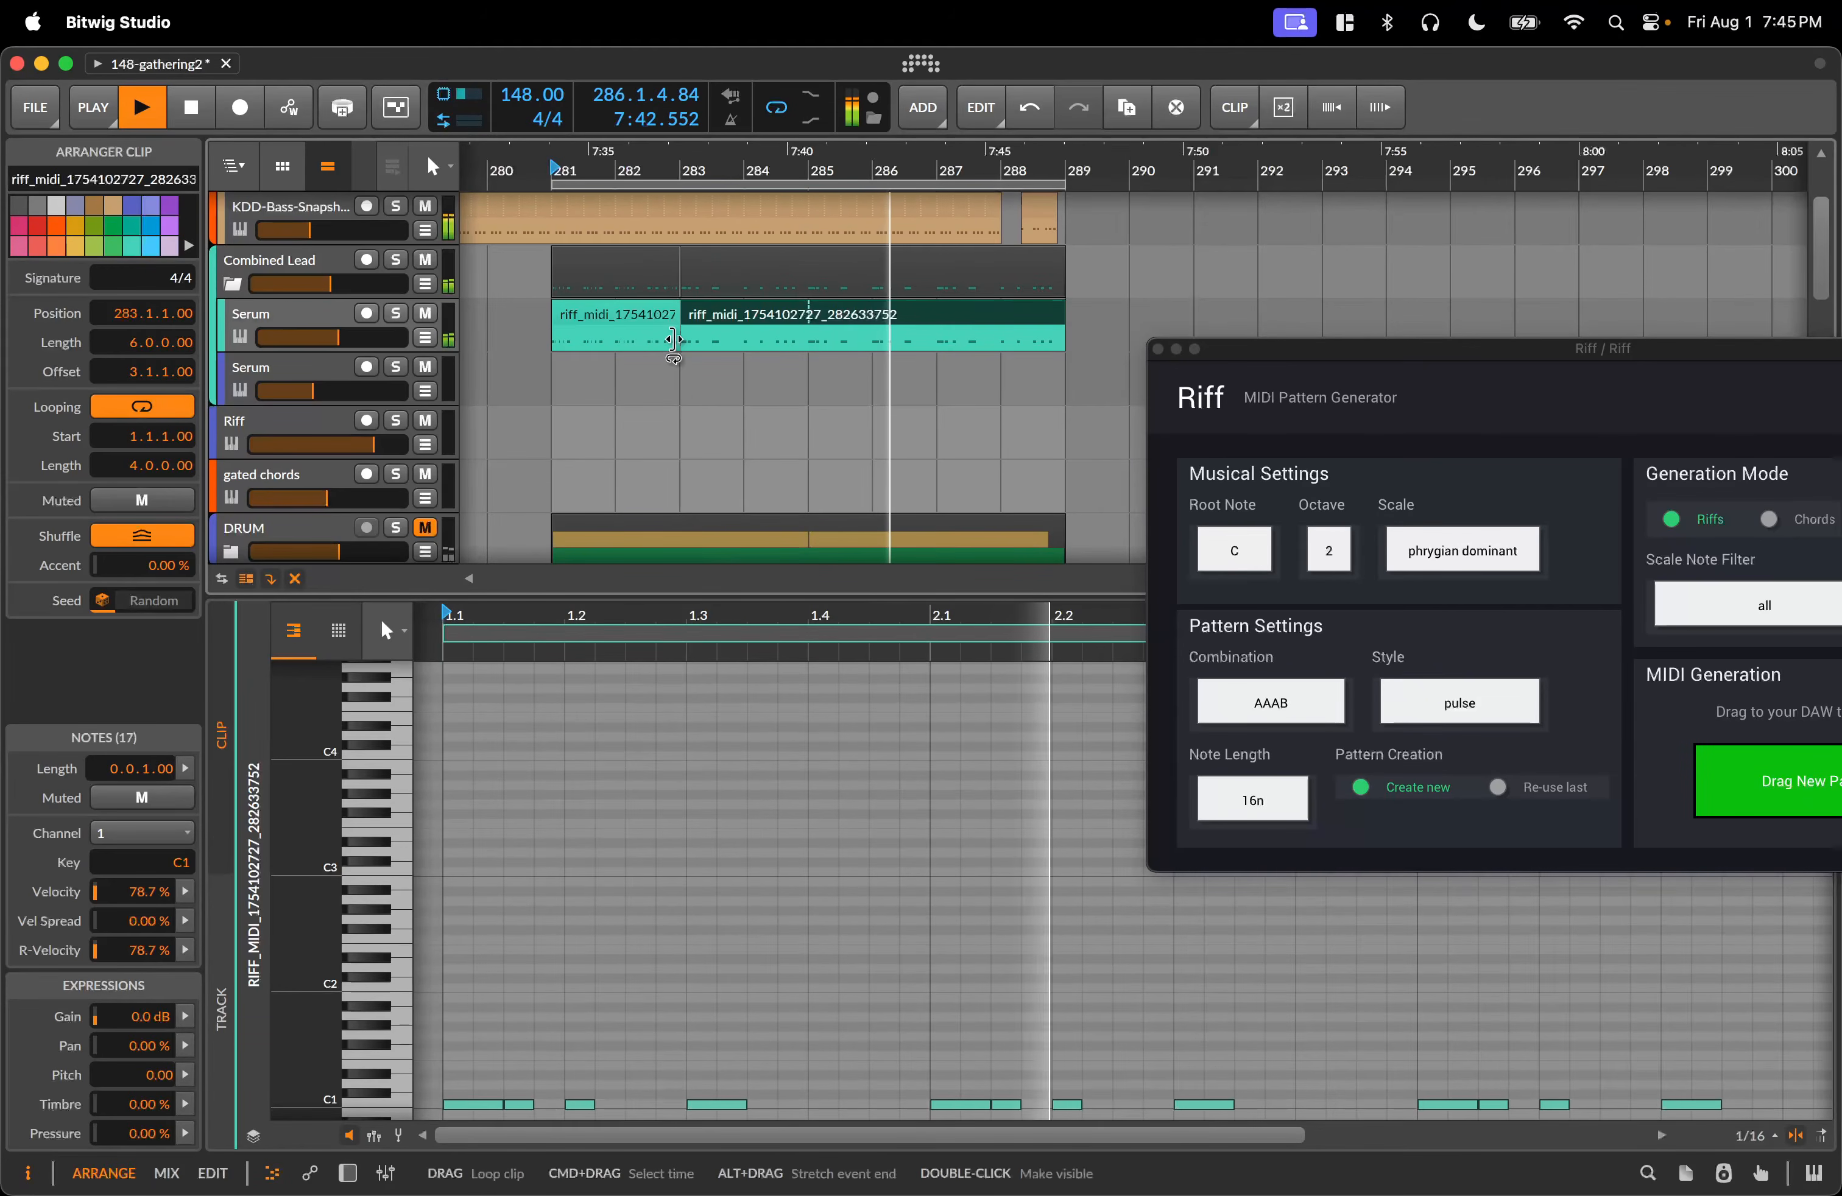
pyautogui.moveTo(676, 340); pyautogui.dragTo(1045, 347)
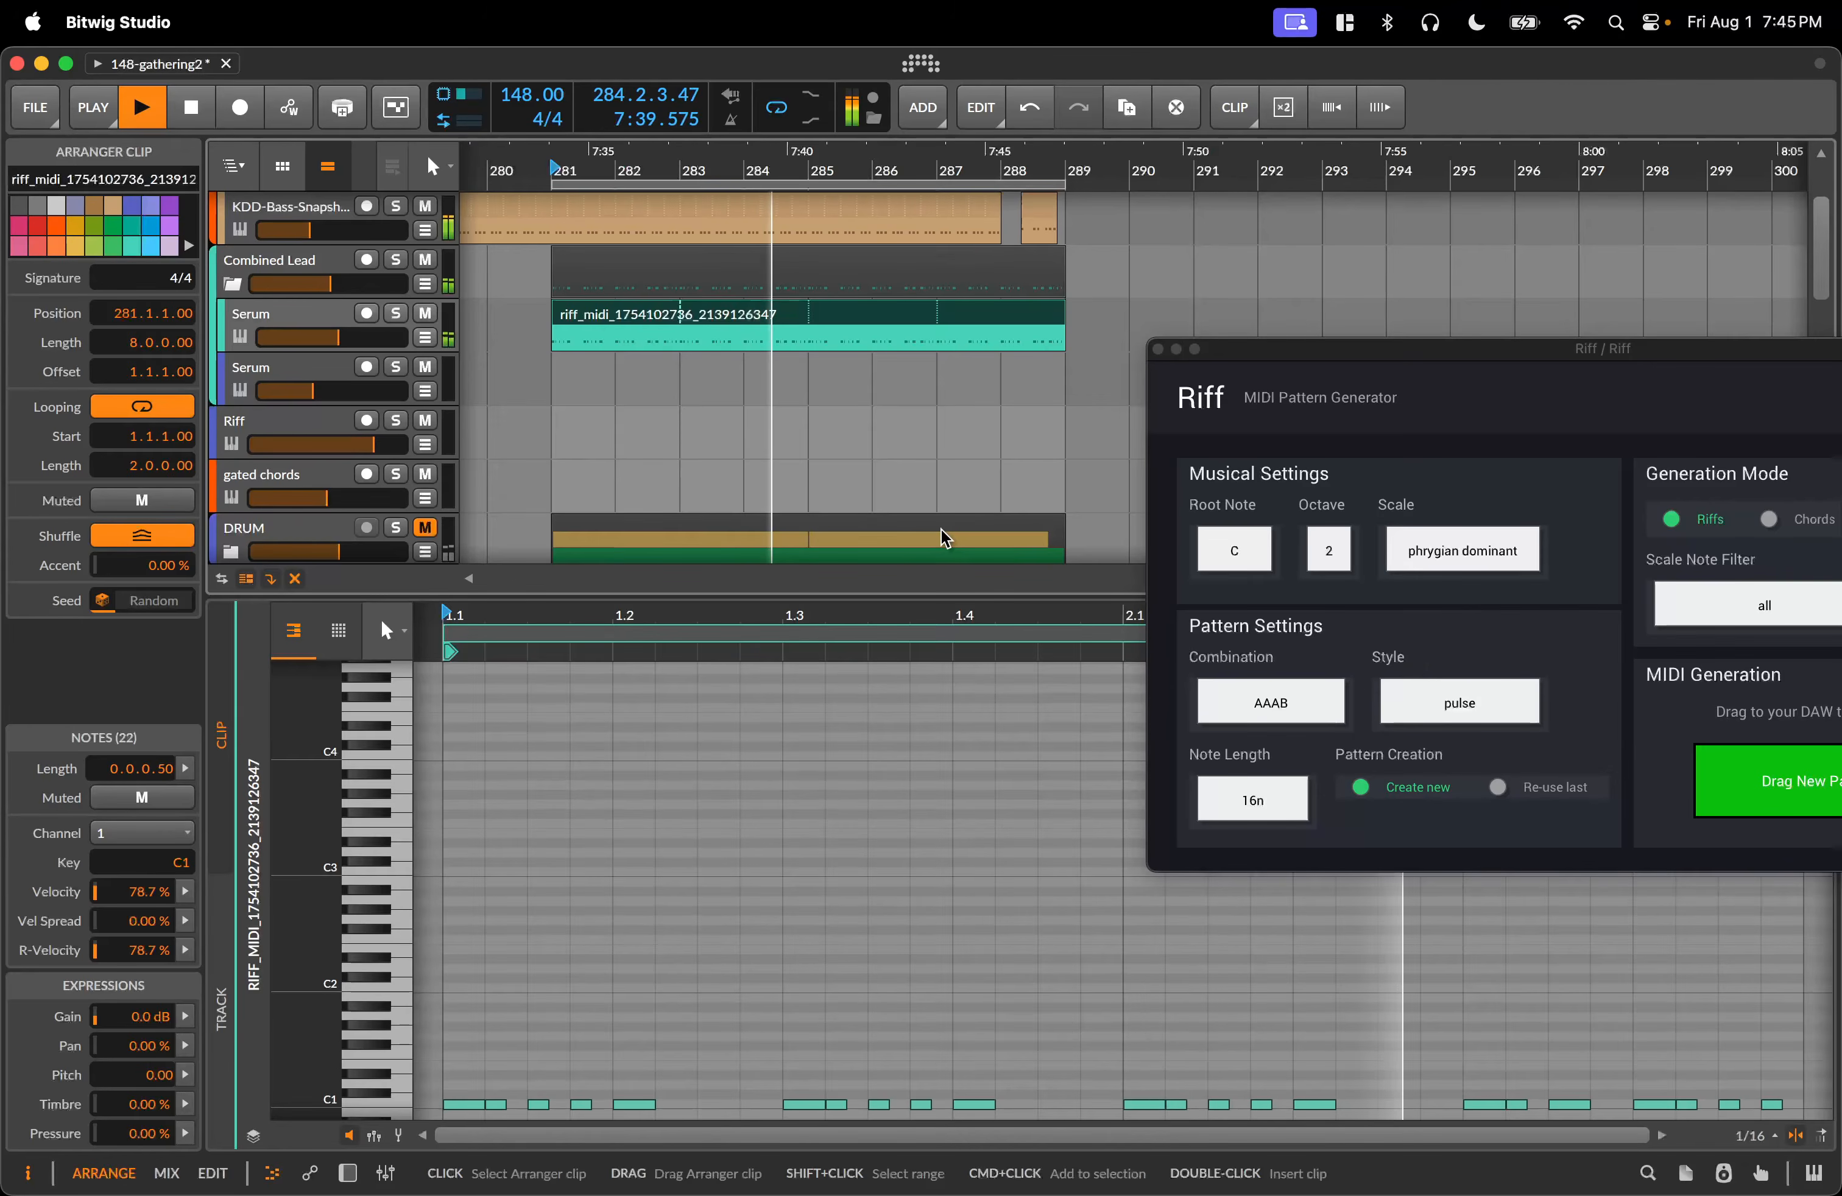
pyautogui.press('space')
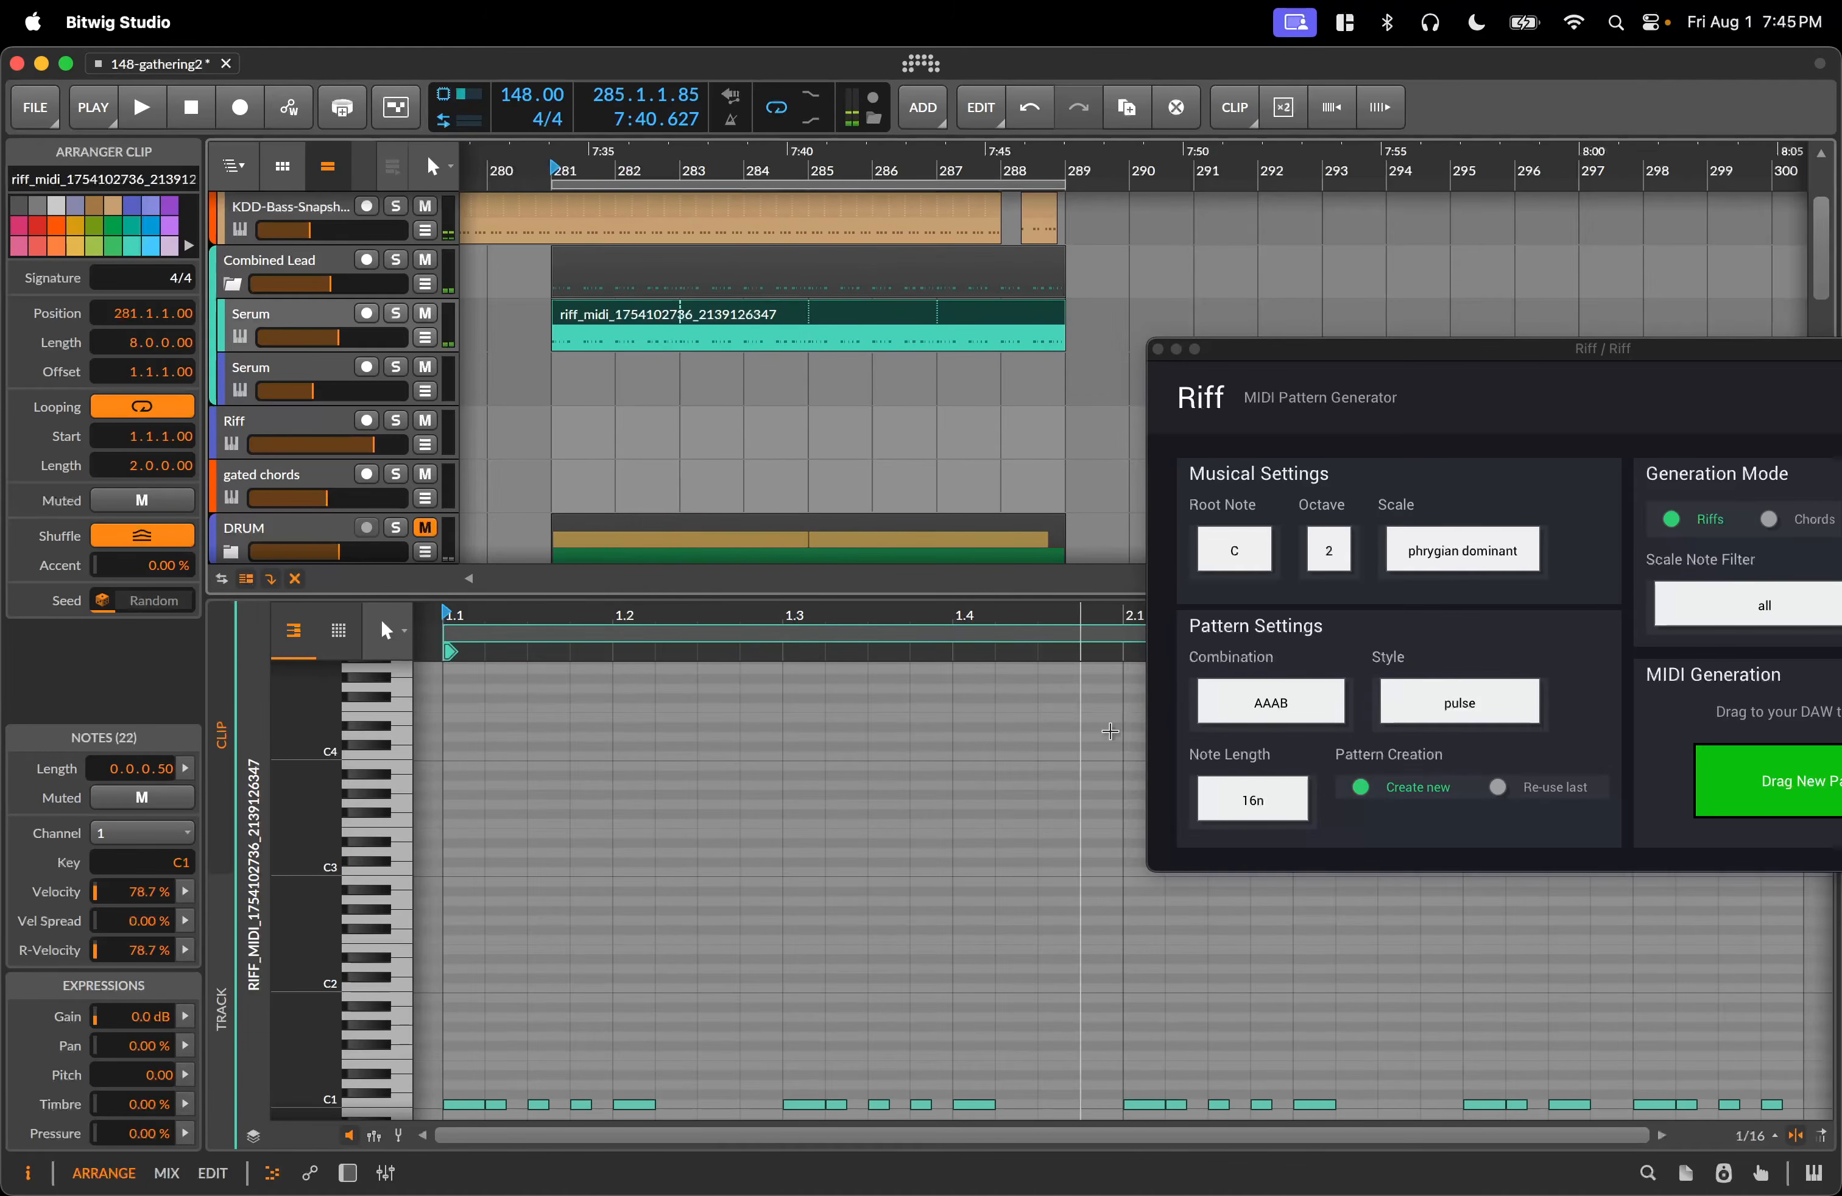
# Set Riff's pattern style to counterpoint and clear the view of the Serum clip's notes.
pyautogui.click(1525, 717)
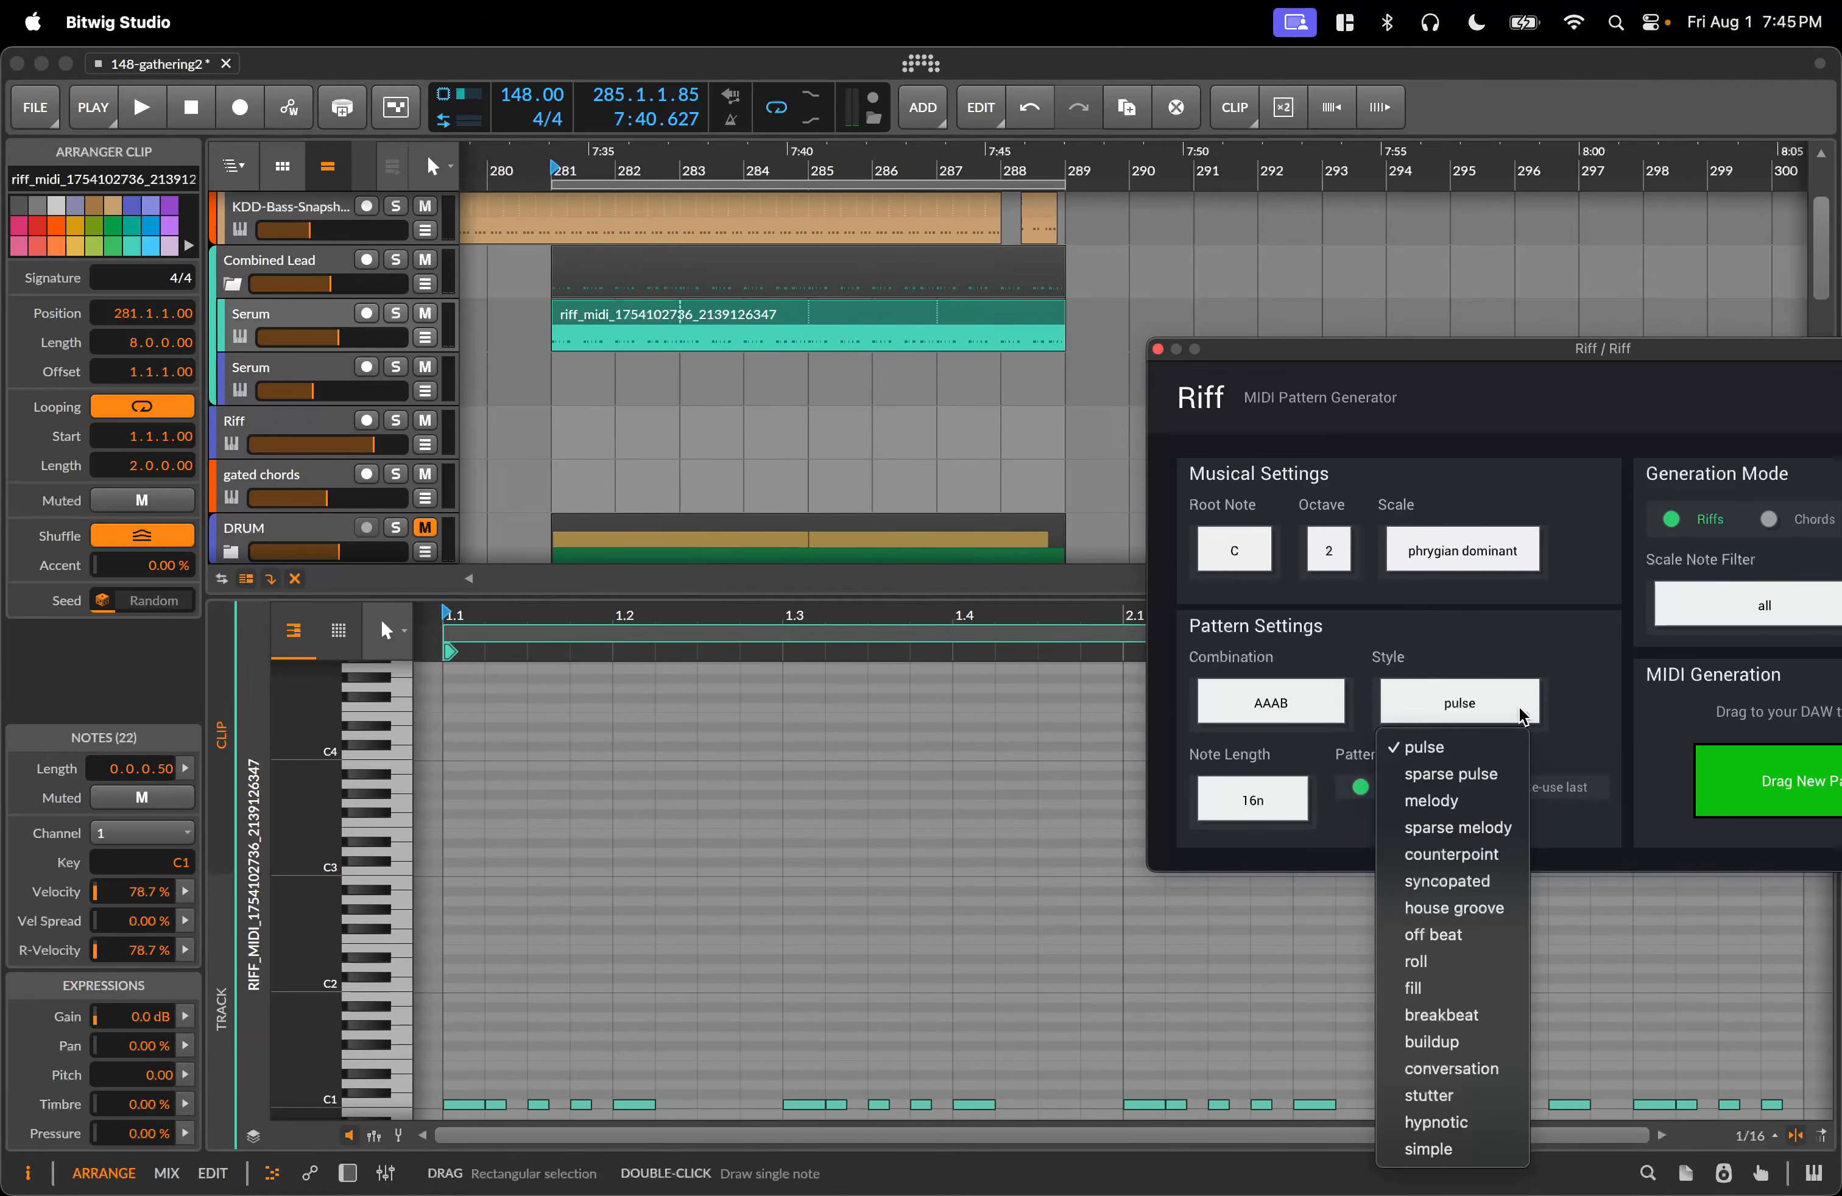
pyautogui.click(1415, 854)
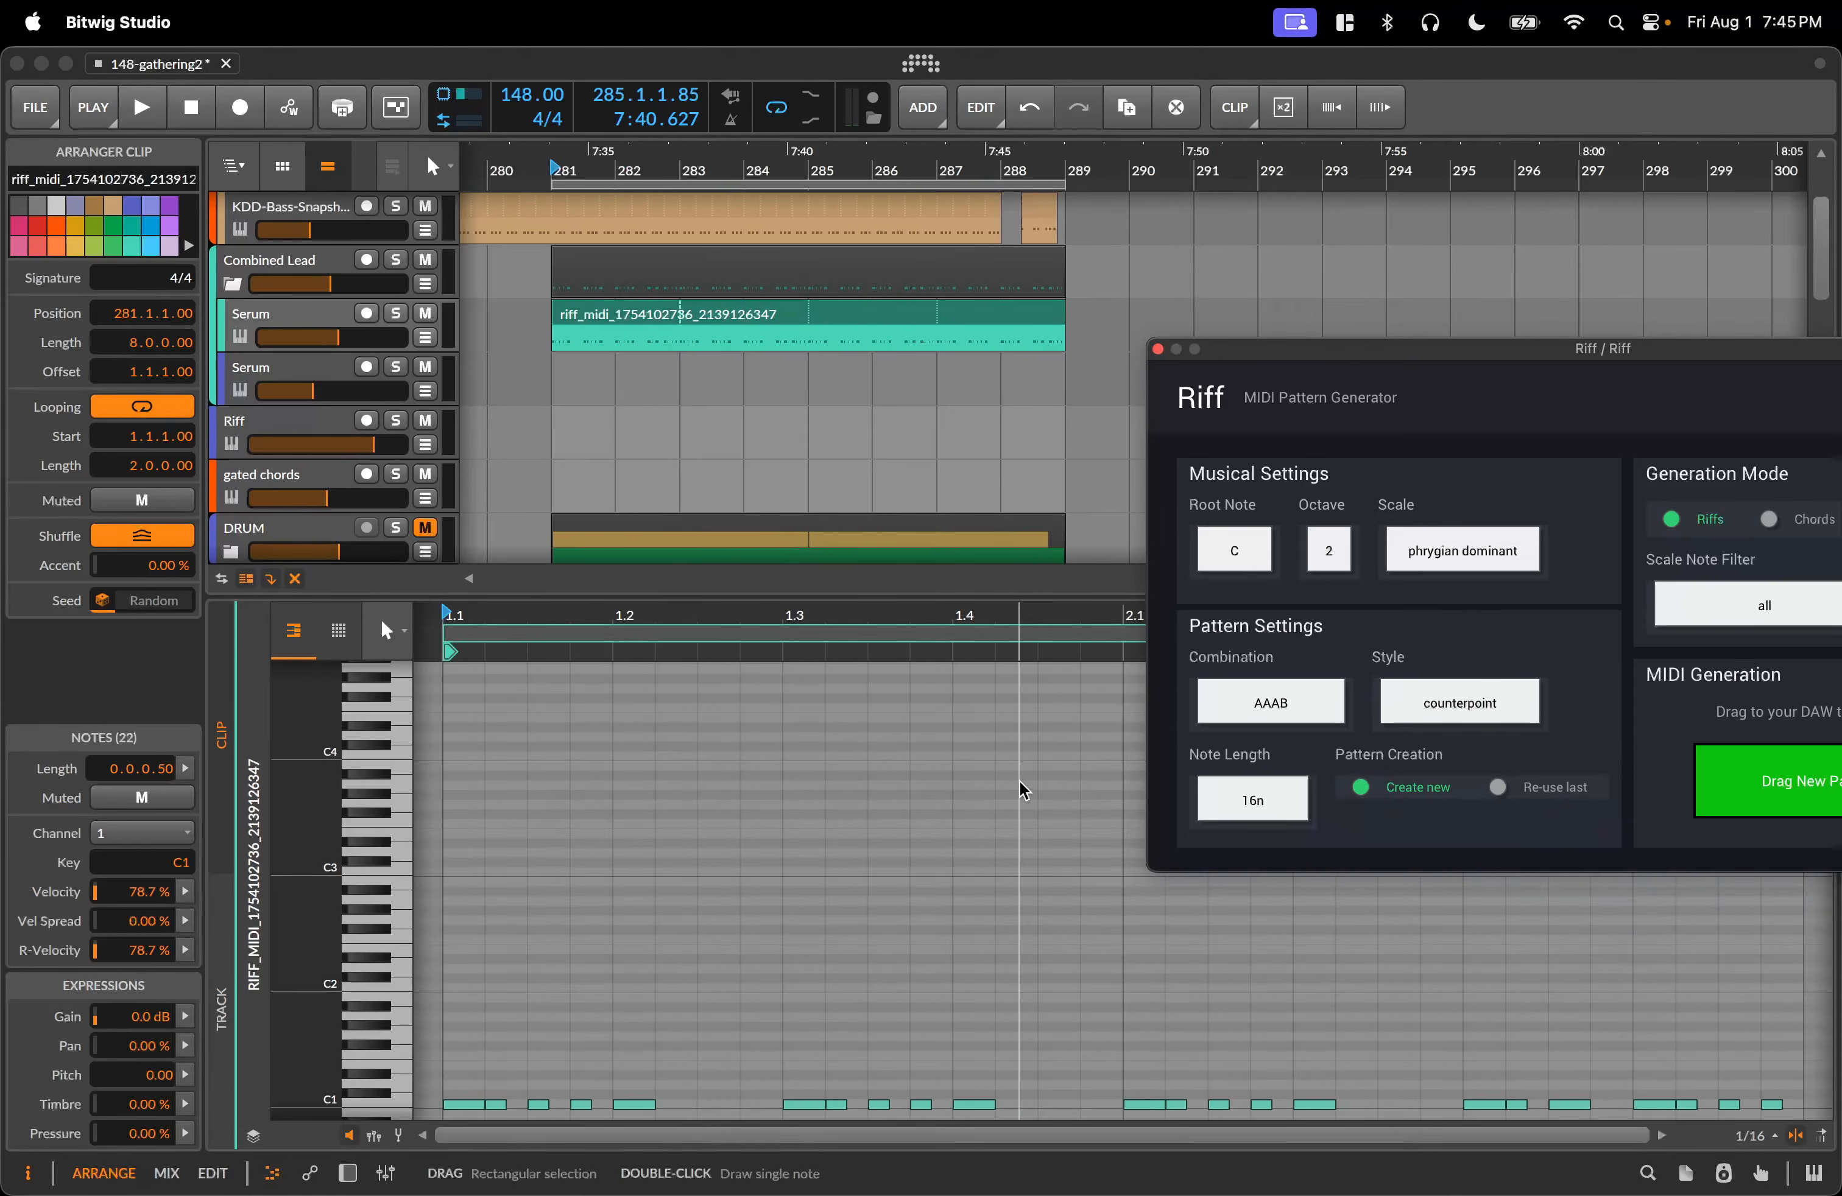
pyautogui.moveTo(1323, 351); pyautogui.dragTo(1427, 328)
pyautogui.scroll(-3, 901, 876)
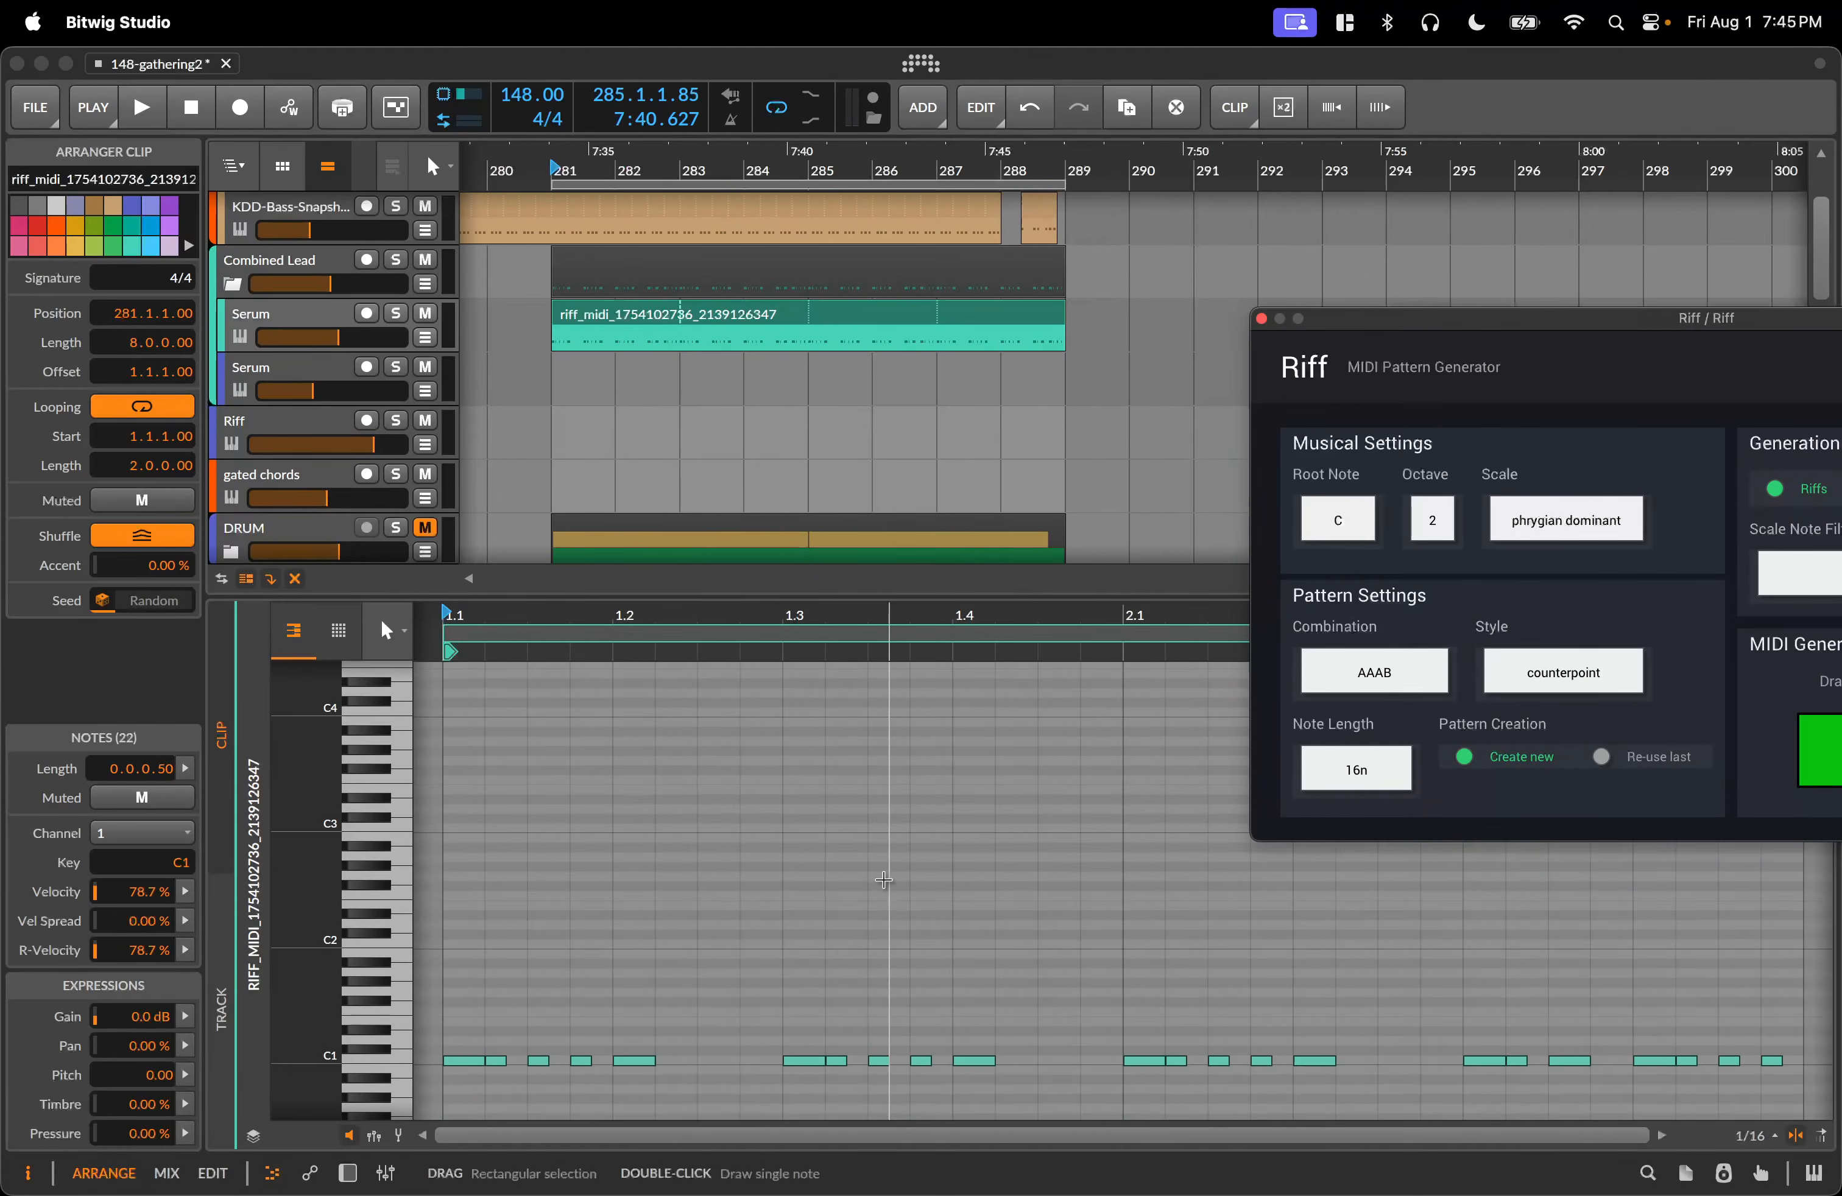
# Highlight the clip's C1 notes and raise three early ones to different pitches, including the note at 1.2 to F1.
pyautogui.click(400, 1013)
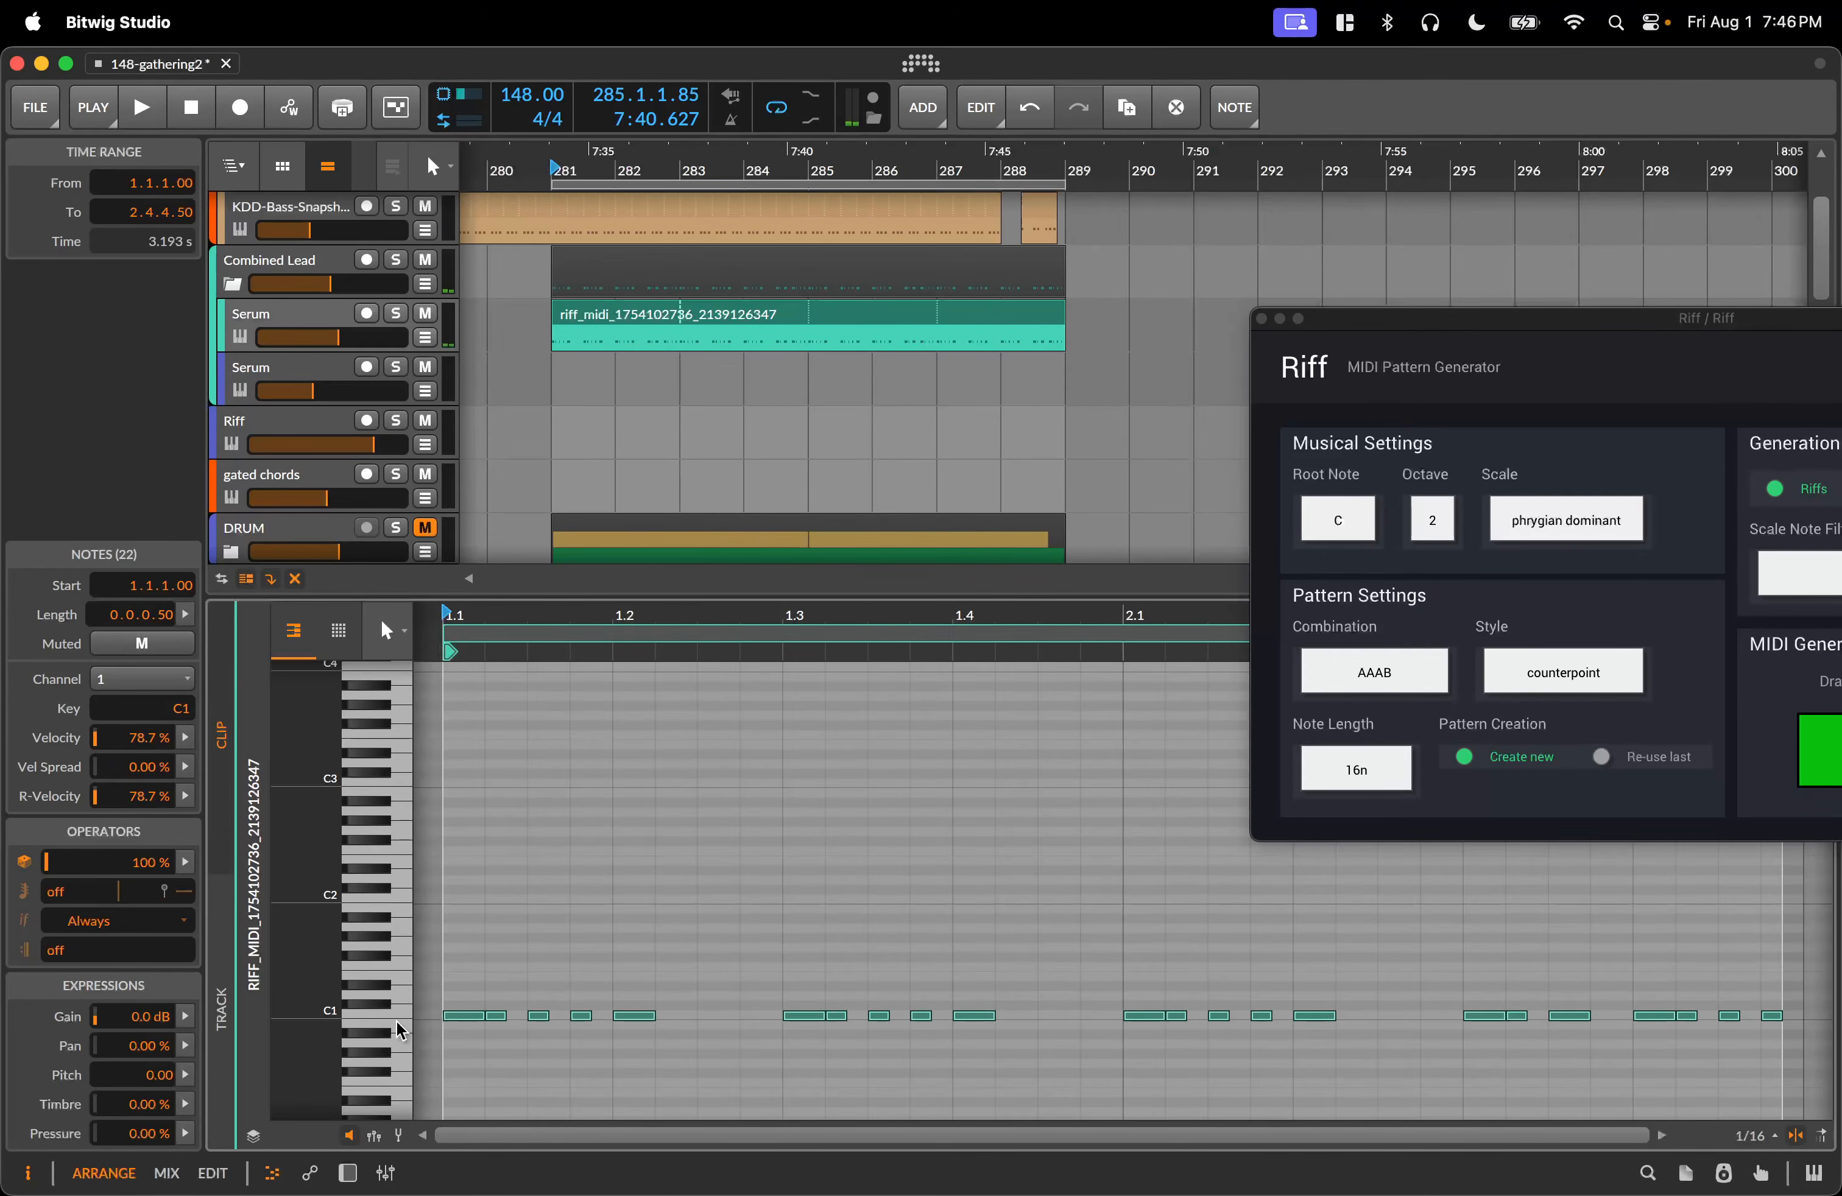
pyautogui.click(526, 1035)
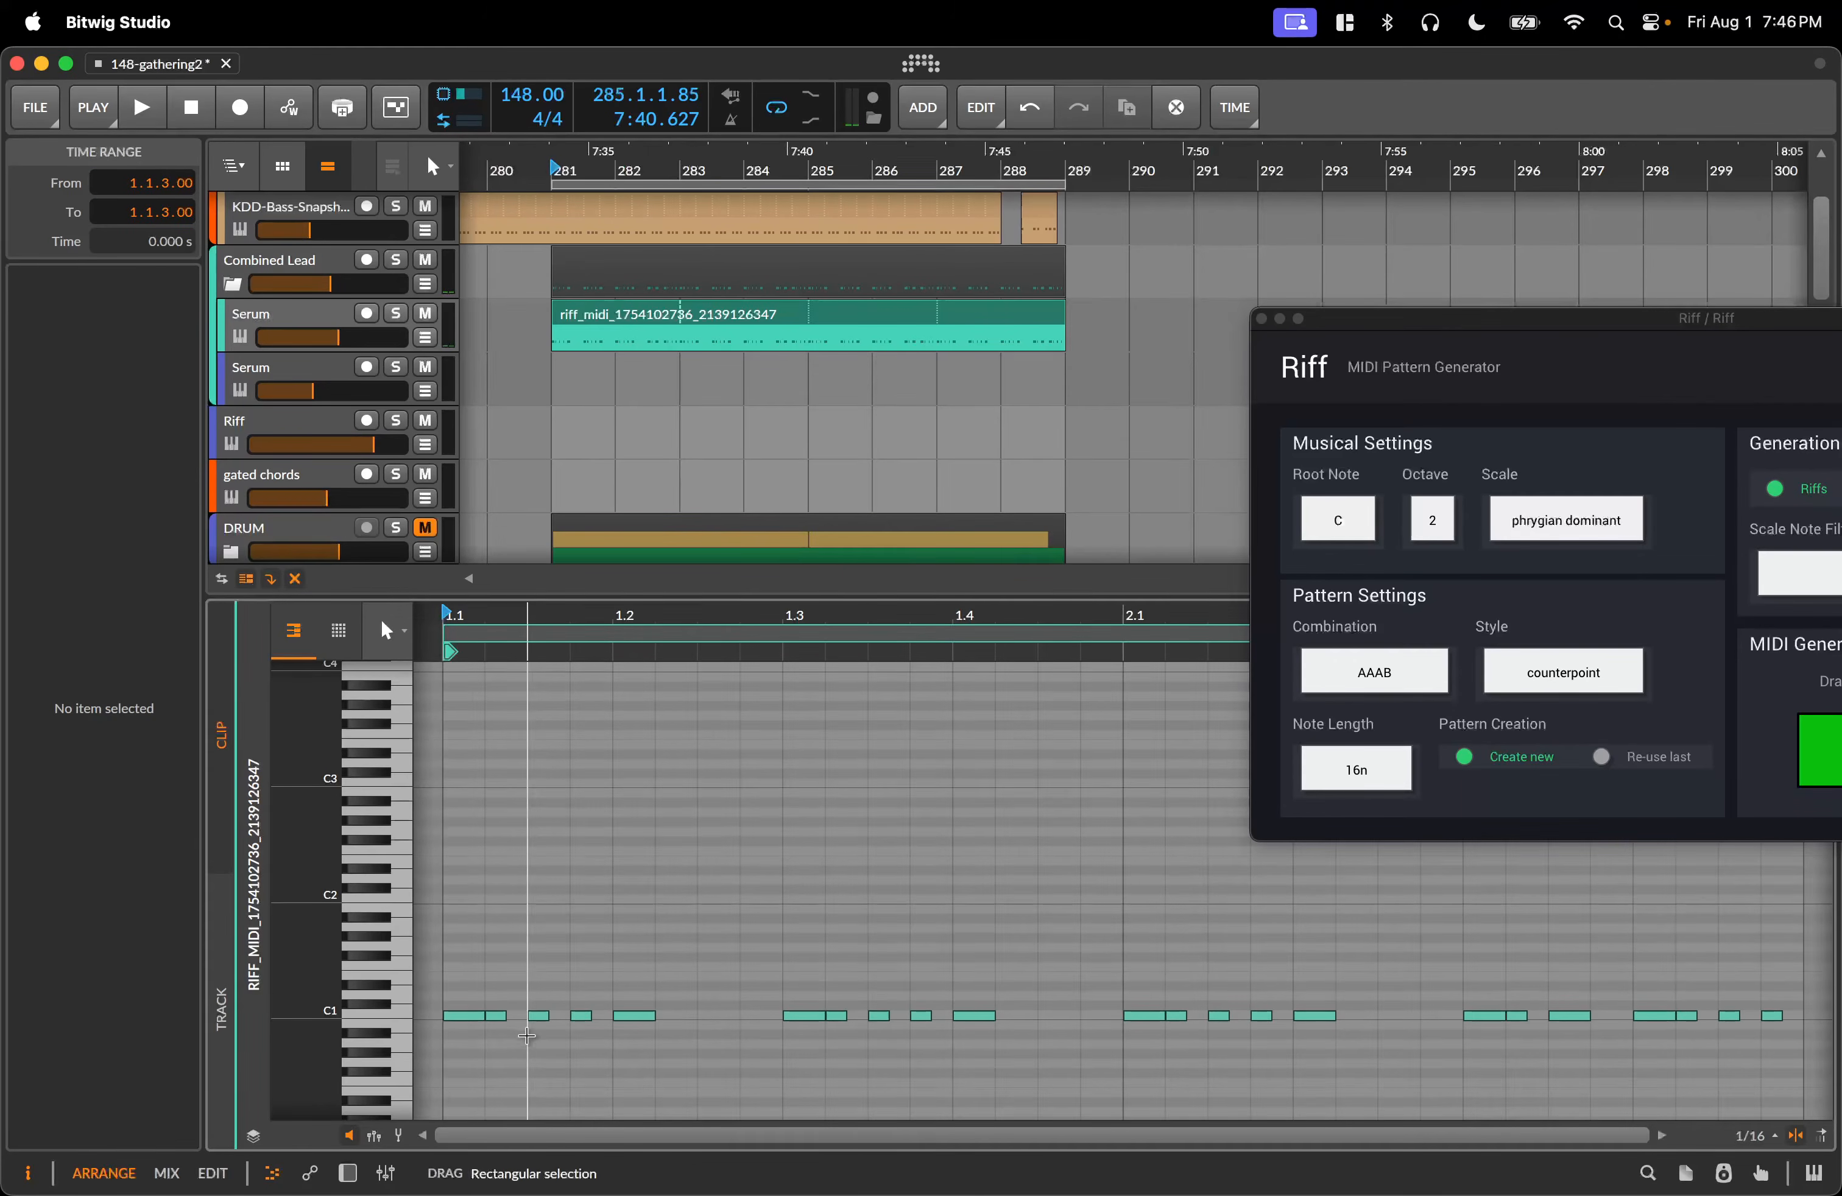
pyautogui.click(497, 1016)
pyautogui.moveTo(505, 962); pyautogui.dragTo(635, 971)
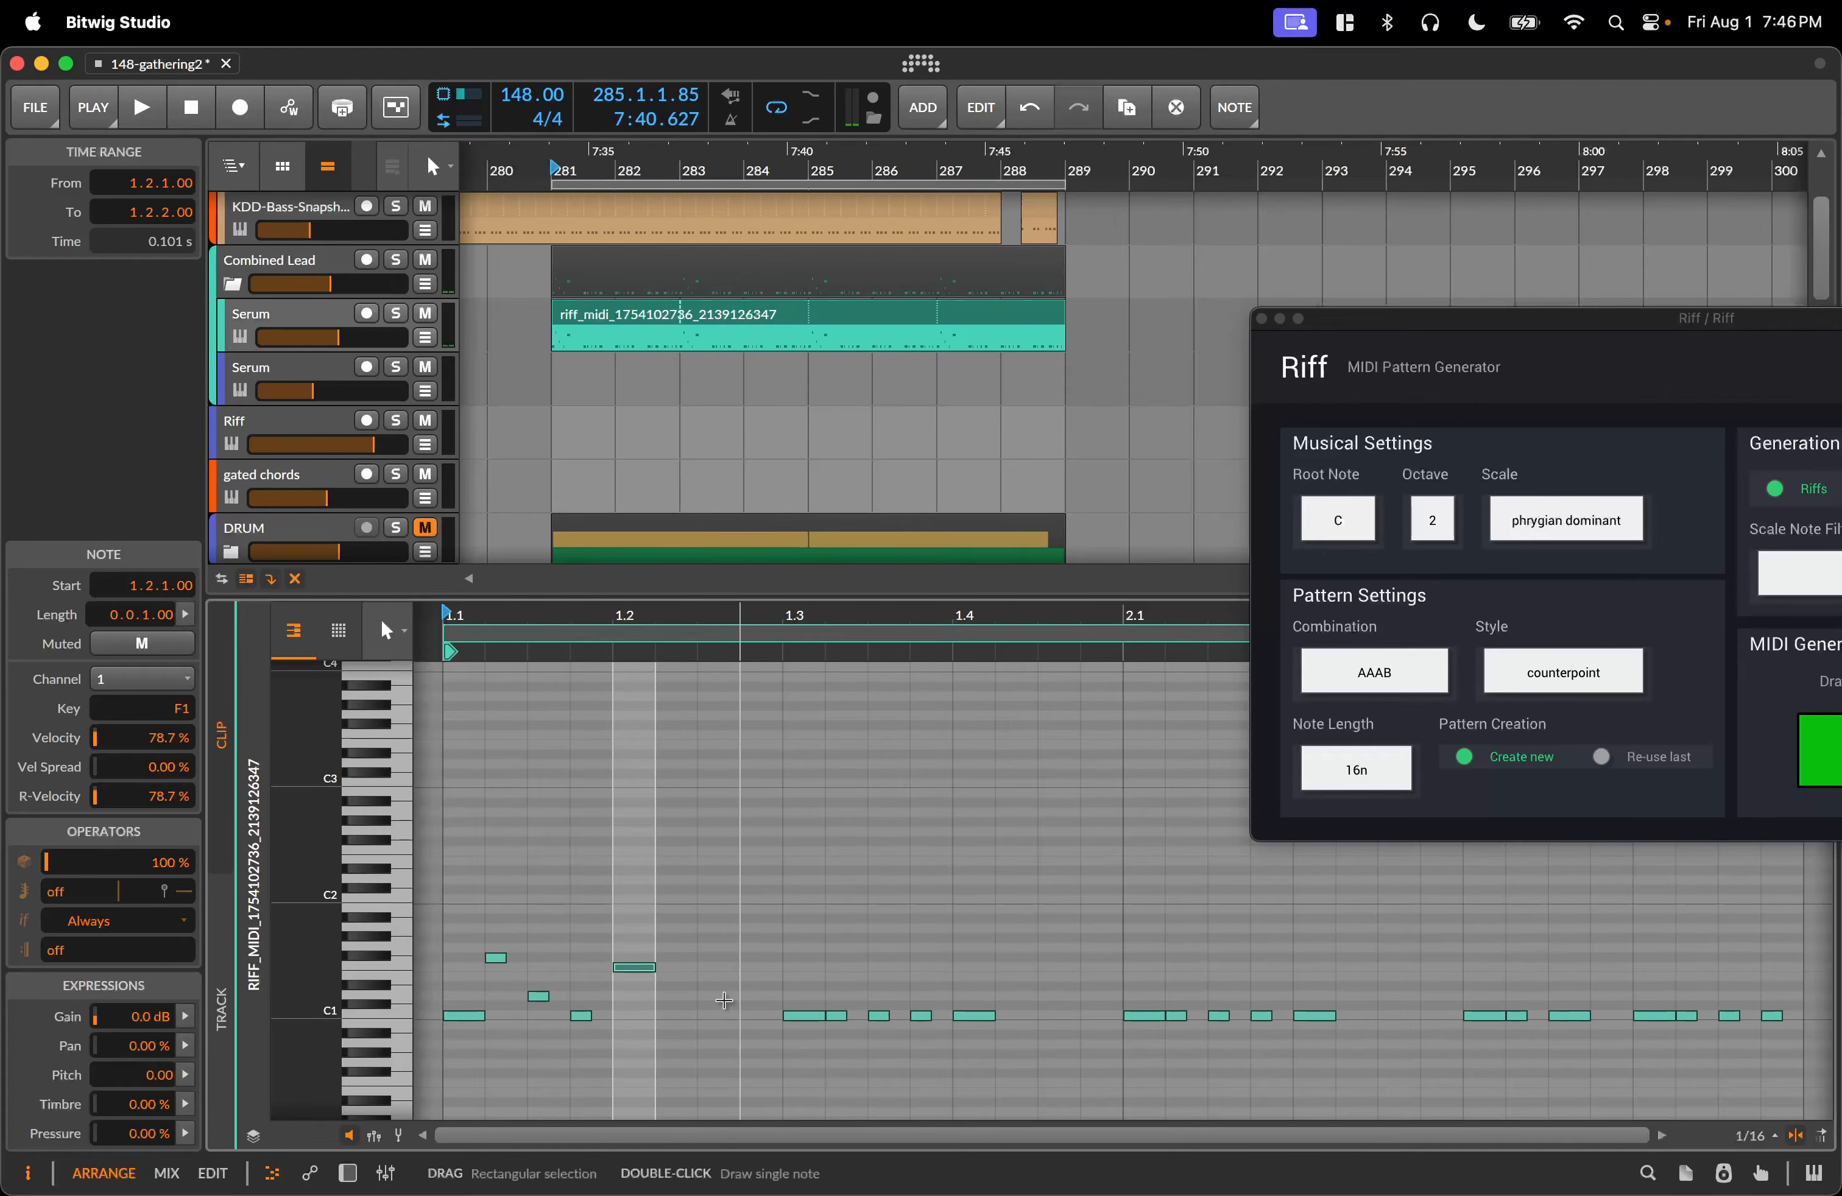
pyautogui.moveTo(1615, 316); pyautogui.dragTo(1428, 307)
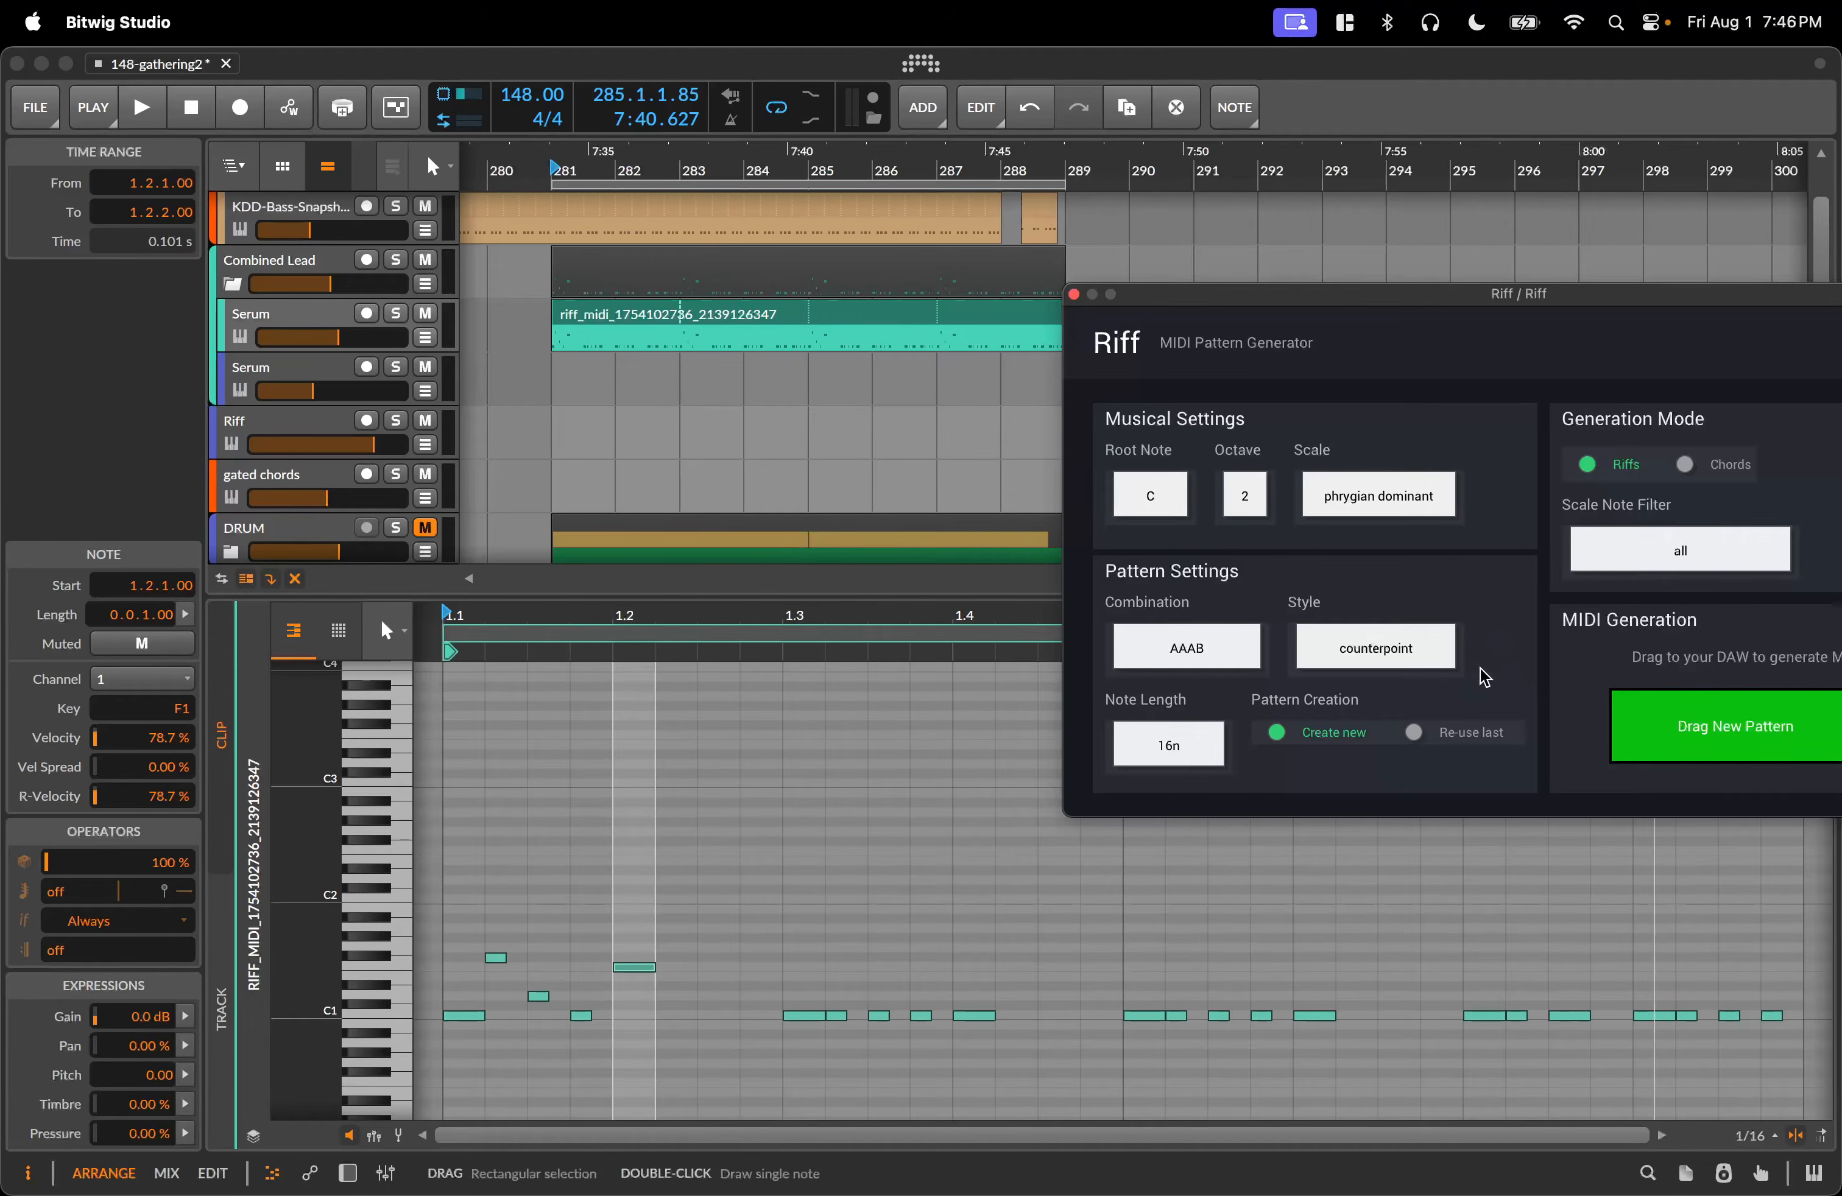
# Keep the counterpoint style, place a new pattern on the first Serum track at bar 281, extend it to eight bars and show its notes.
pyautogui.click(1389, 660)
pyautogui.click(1410, 810)
pyautogui.moveTo(1133, 563); pyautogui.dragTo(553, 342)
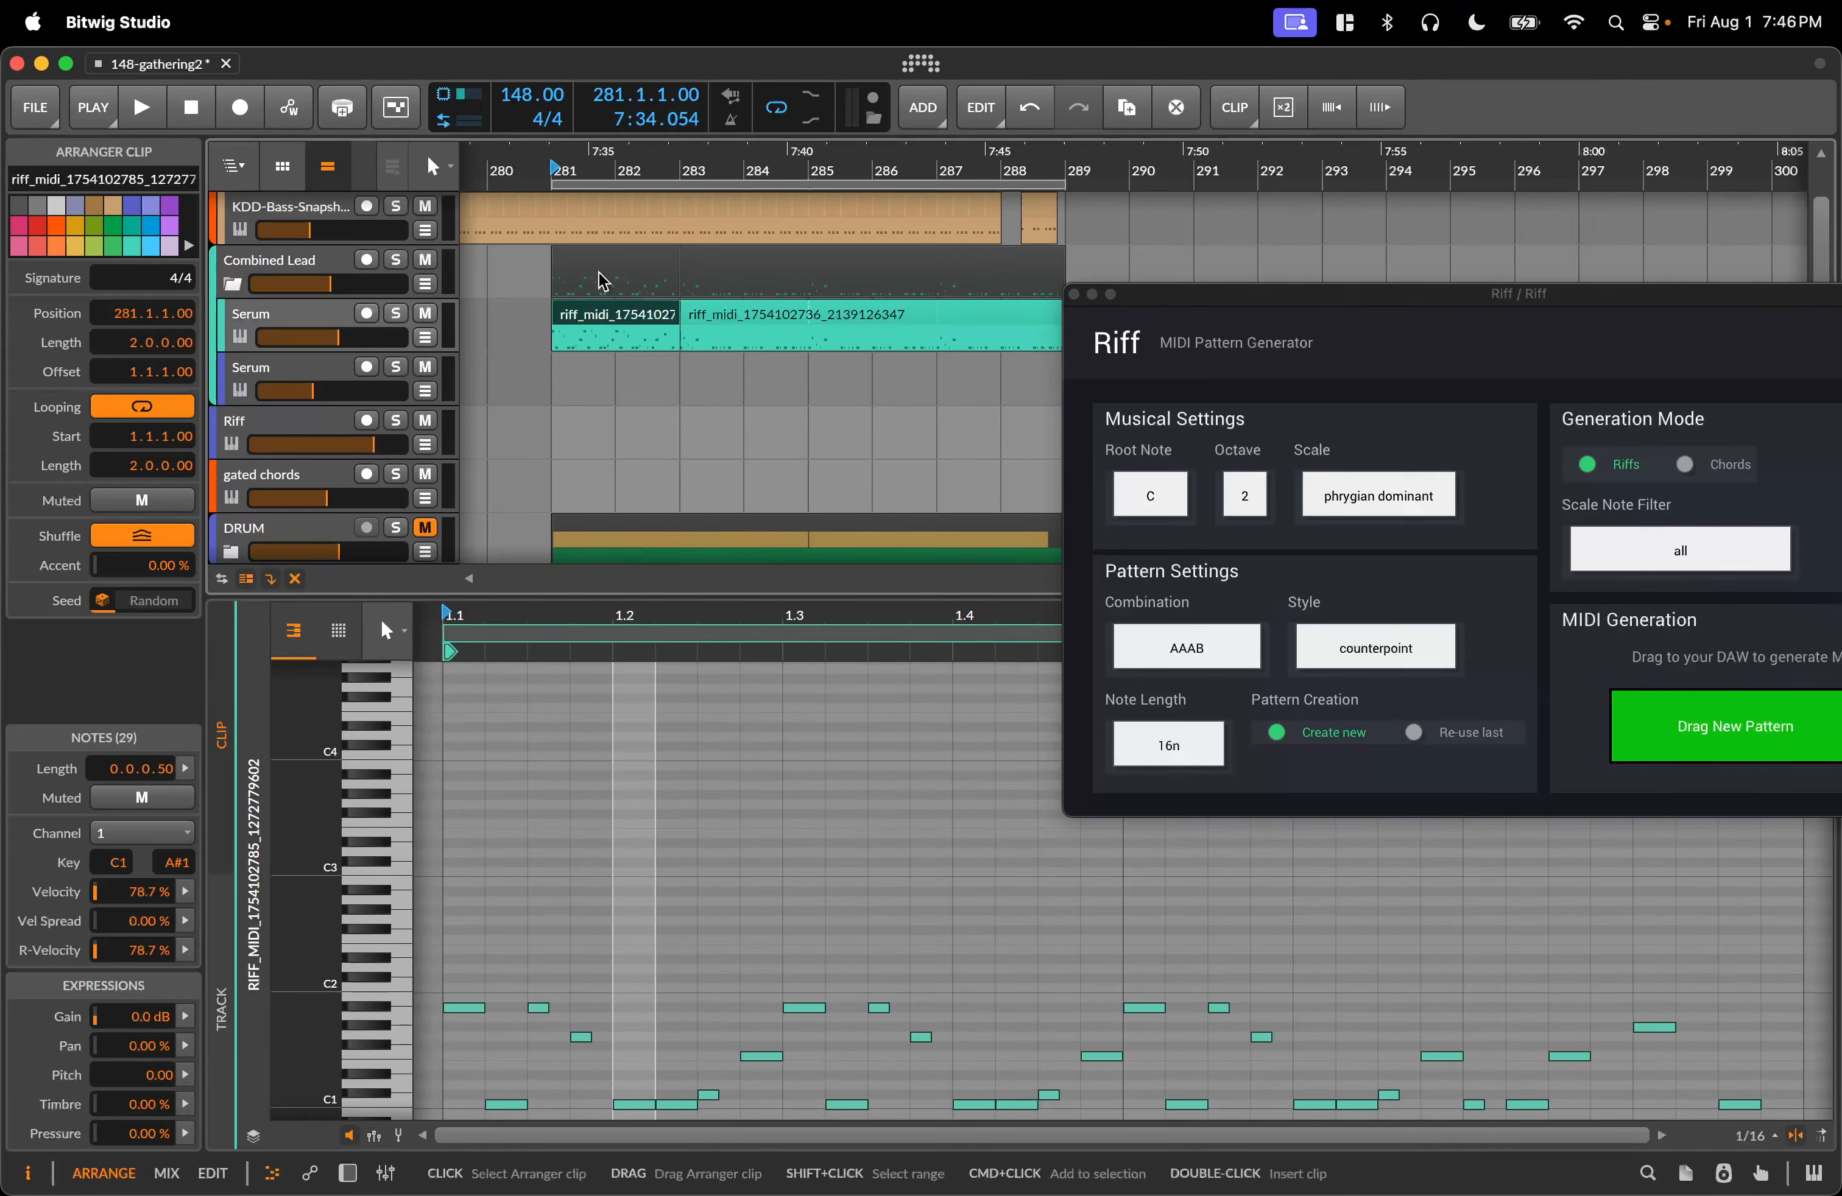
pyautogui.moveTo(673, 330); pyautogui.dragTo(926, 342)
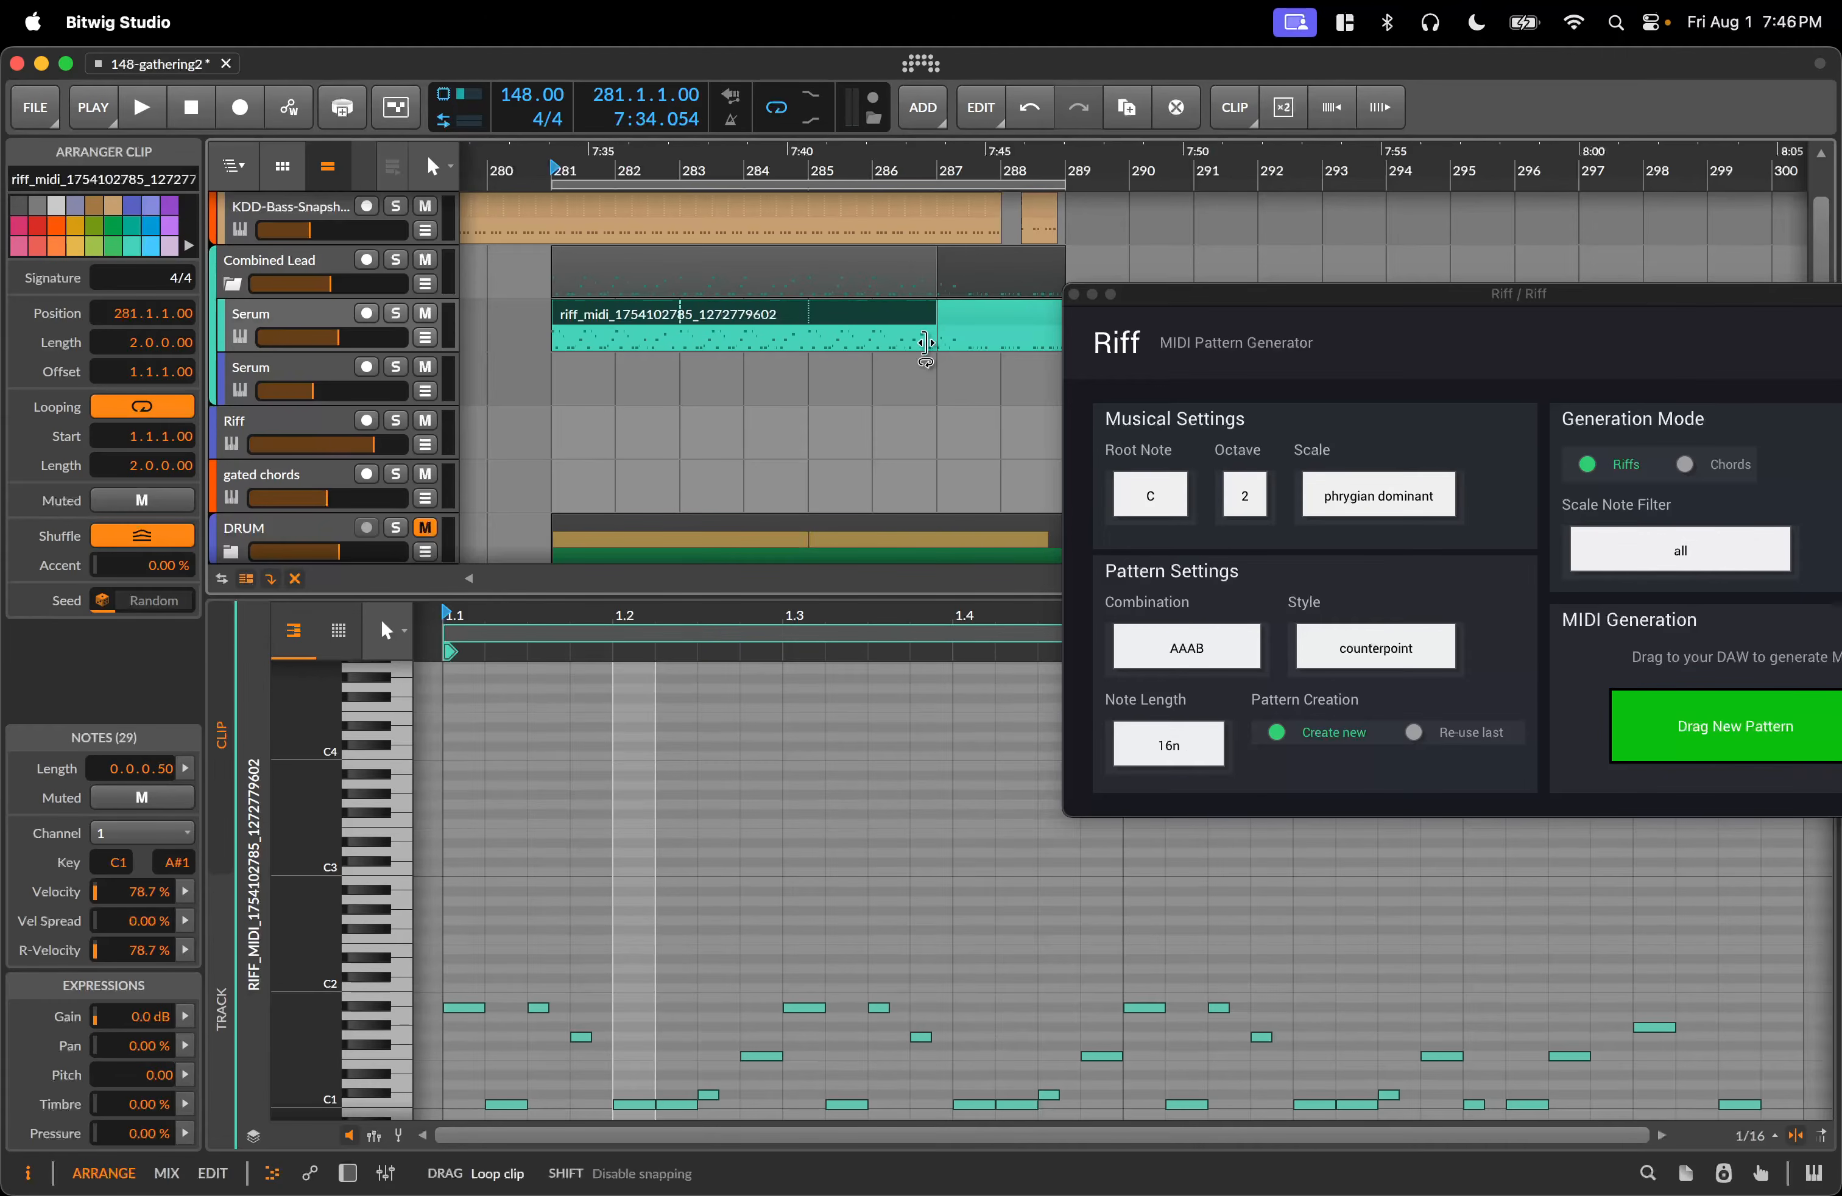
pyautogui.moveTo(1043, 342); pyautogui.dragTo(1044, 342)
pyautogui.doubleClick(839, 317)
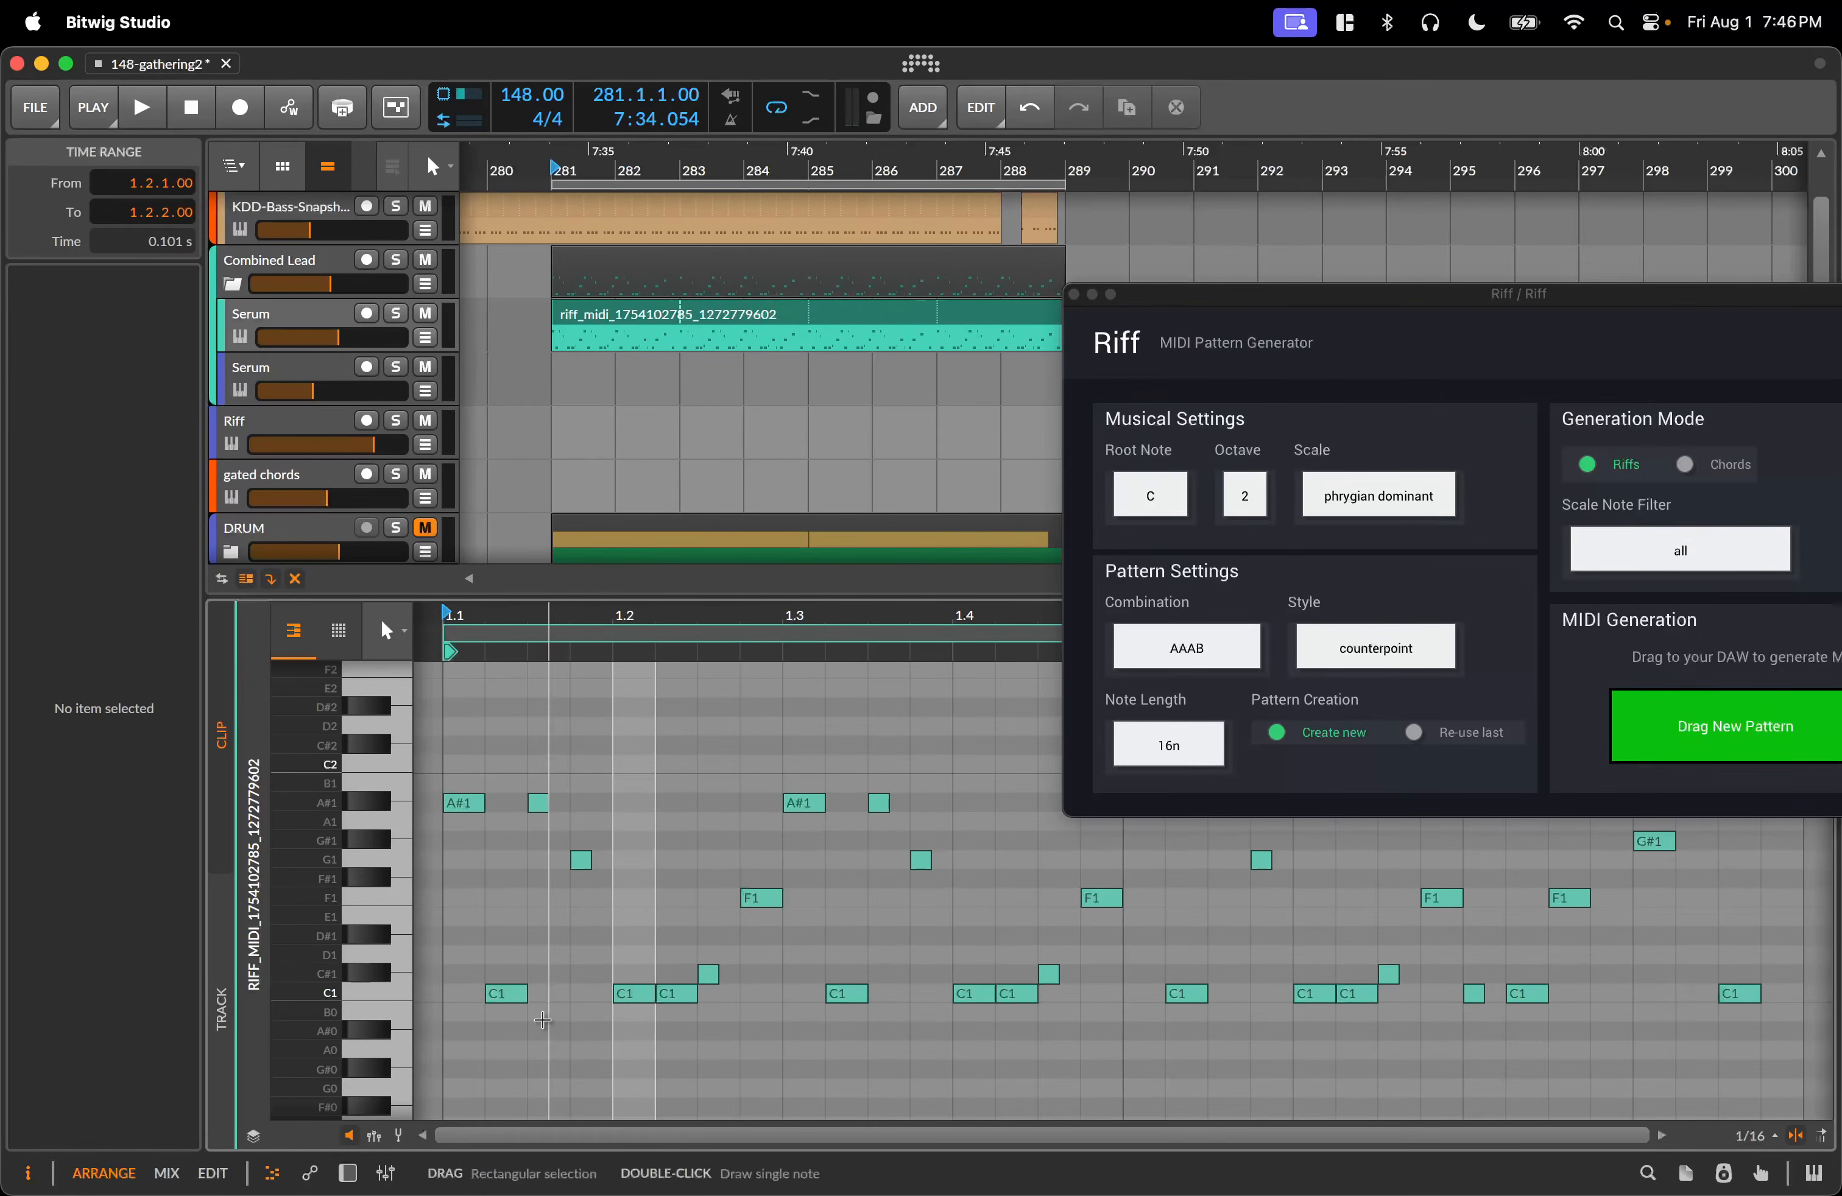
# Examine the clip's root C1 notes against its higher notes and check Riff's scale options.
pyautogui.click(399, 1002)
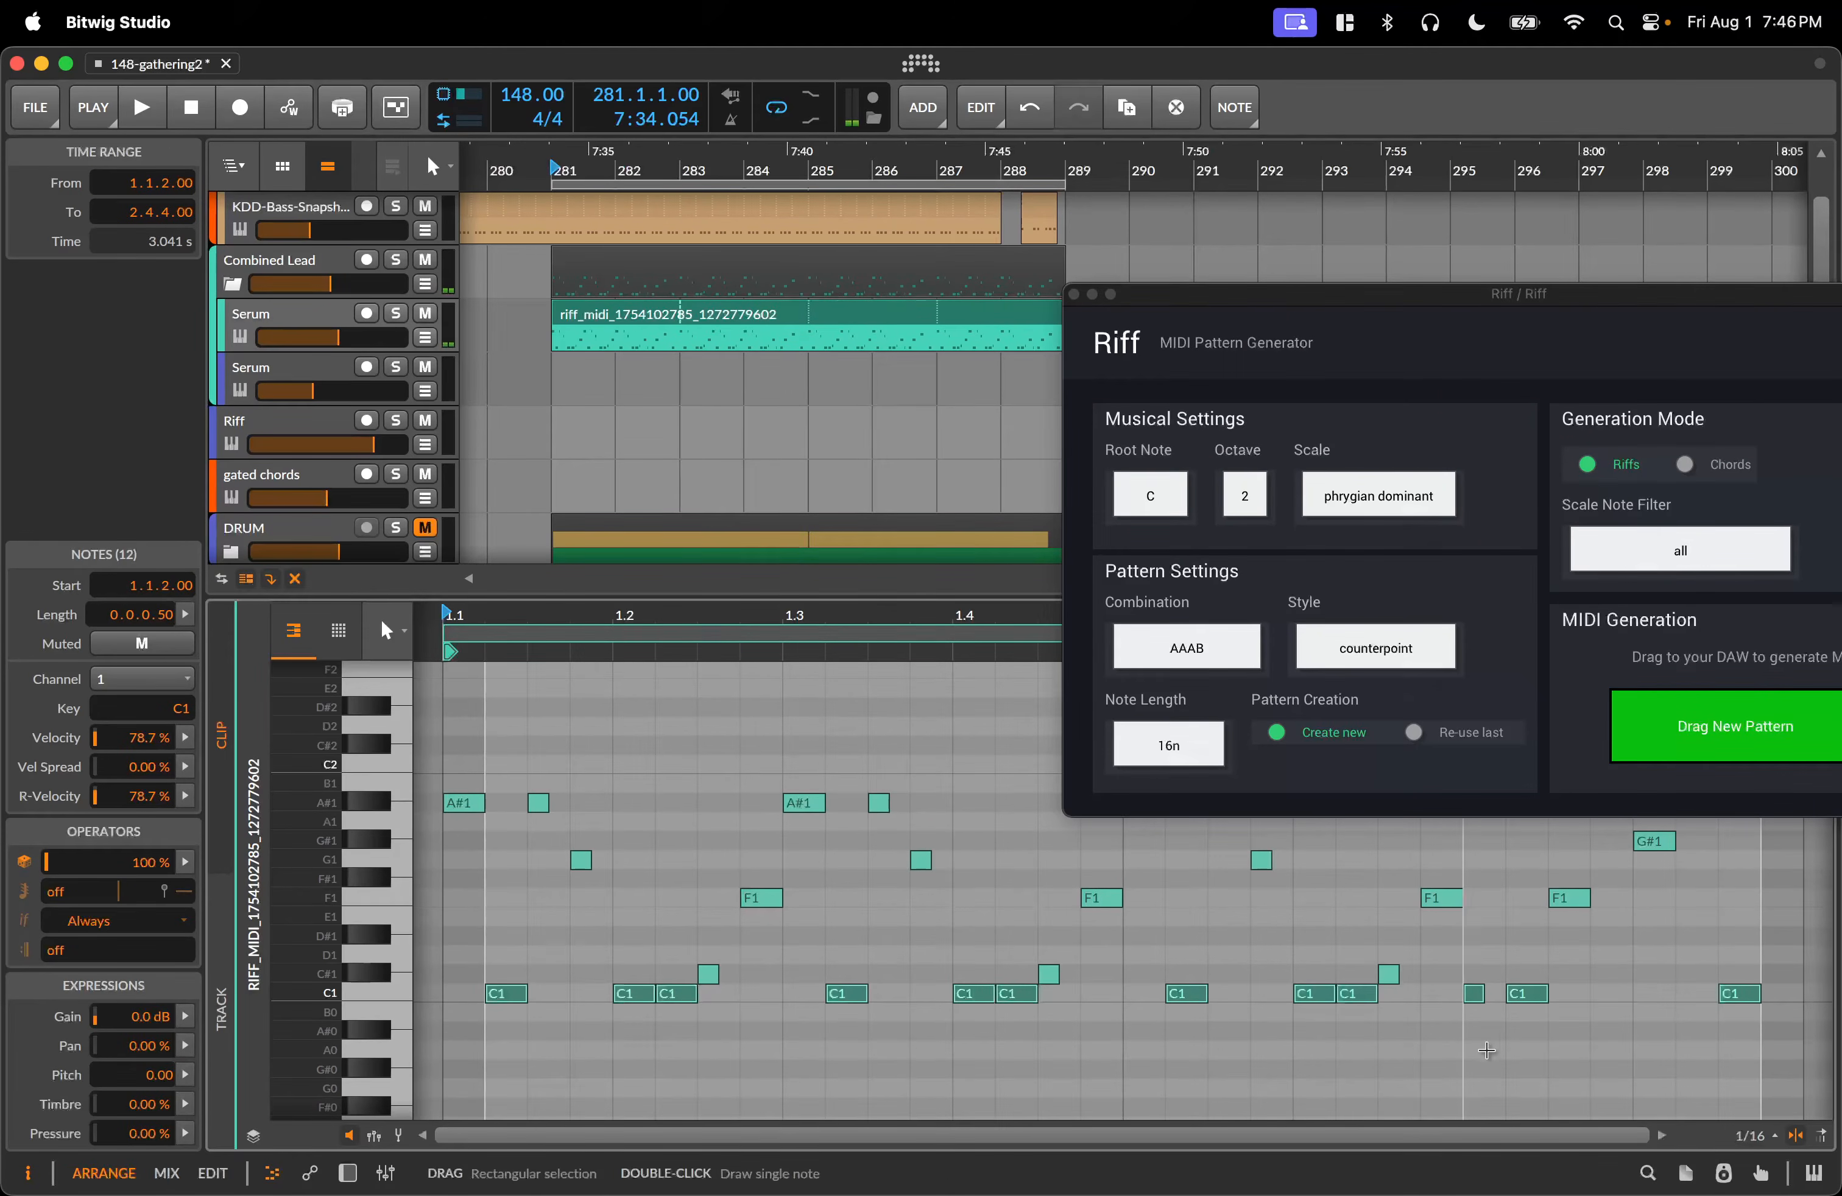
pyautogui.click(1365, 519)
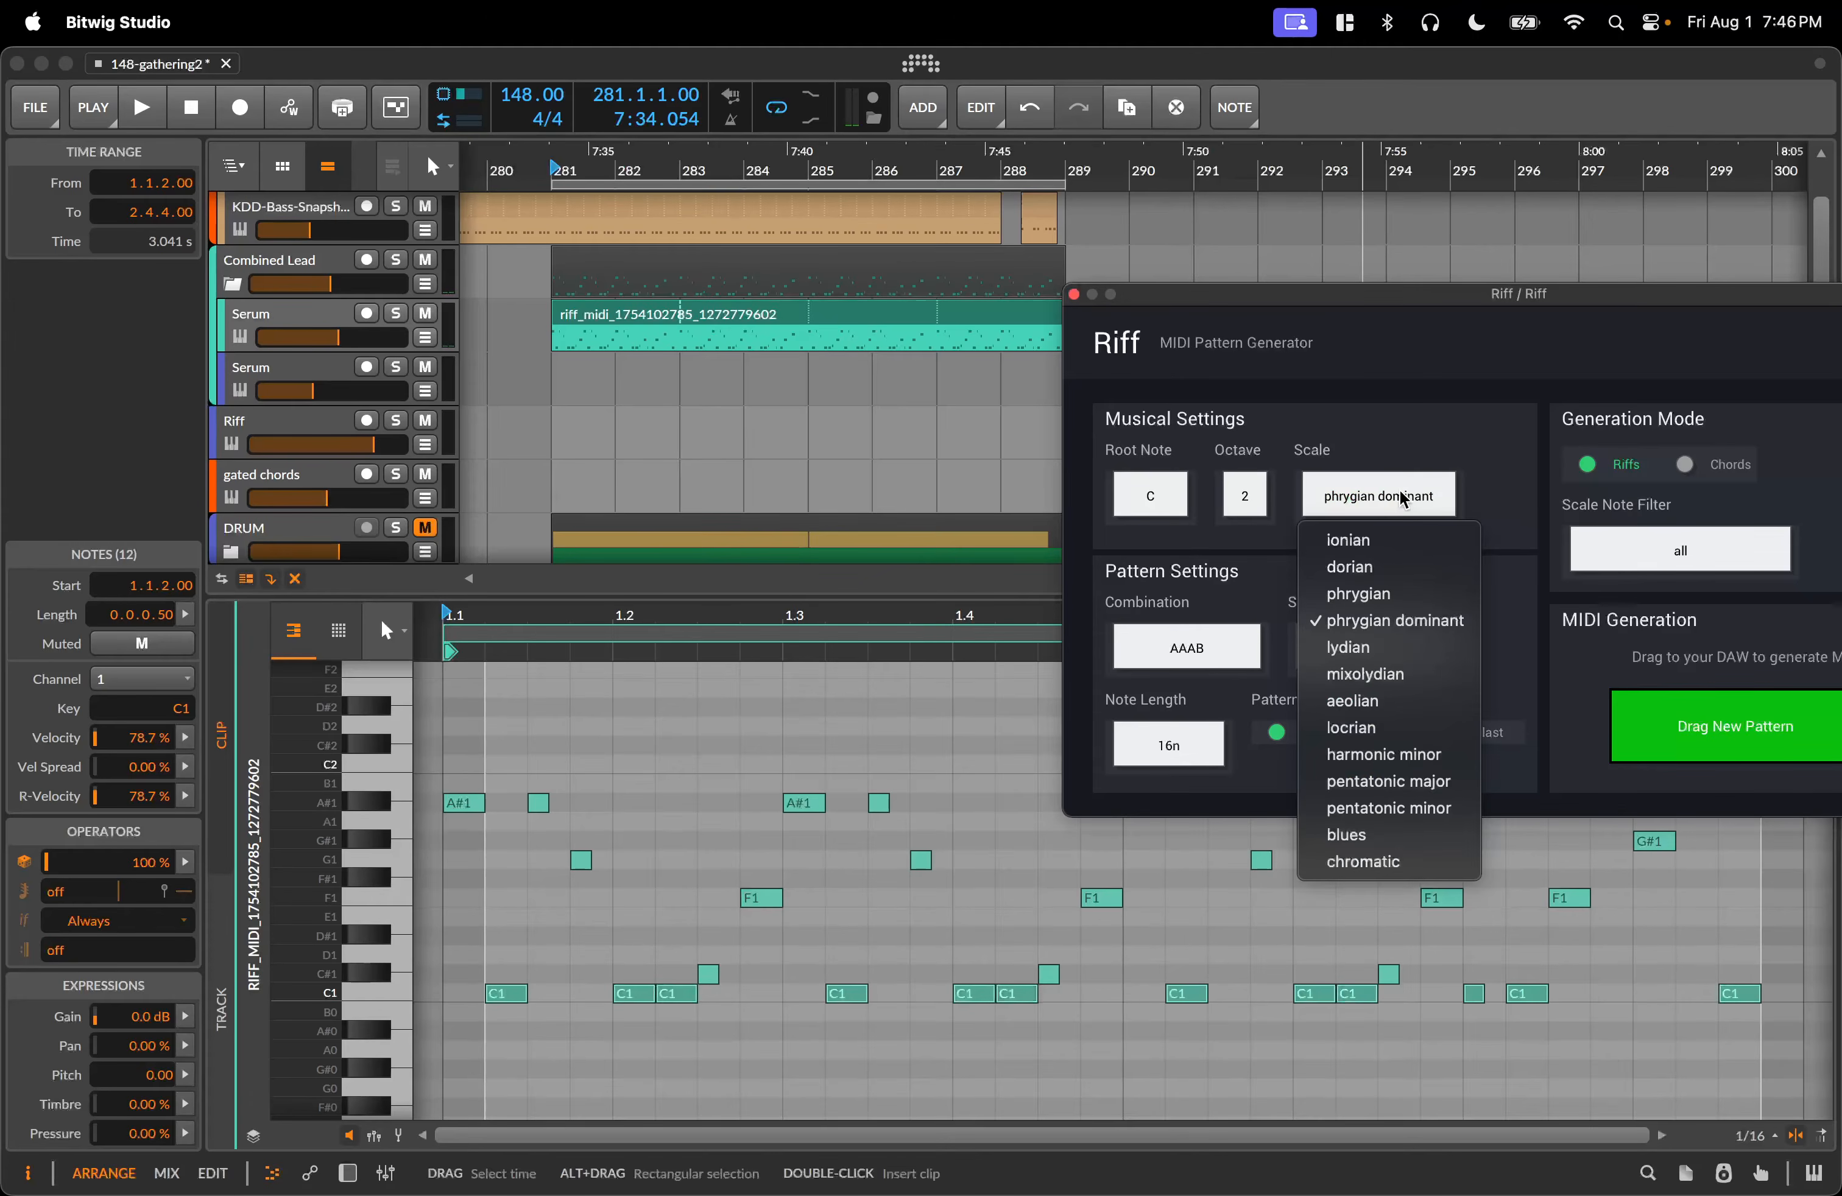
pyautogui.click(1404, 500)
pyautogui.moveTo(459, 730); pyautogui.dragTo(1763, 974)
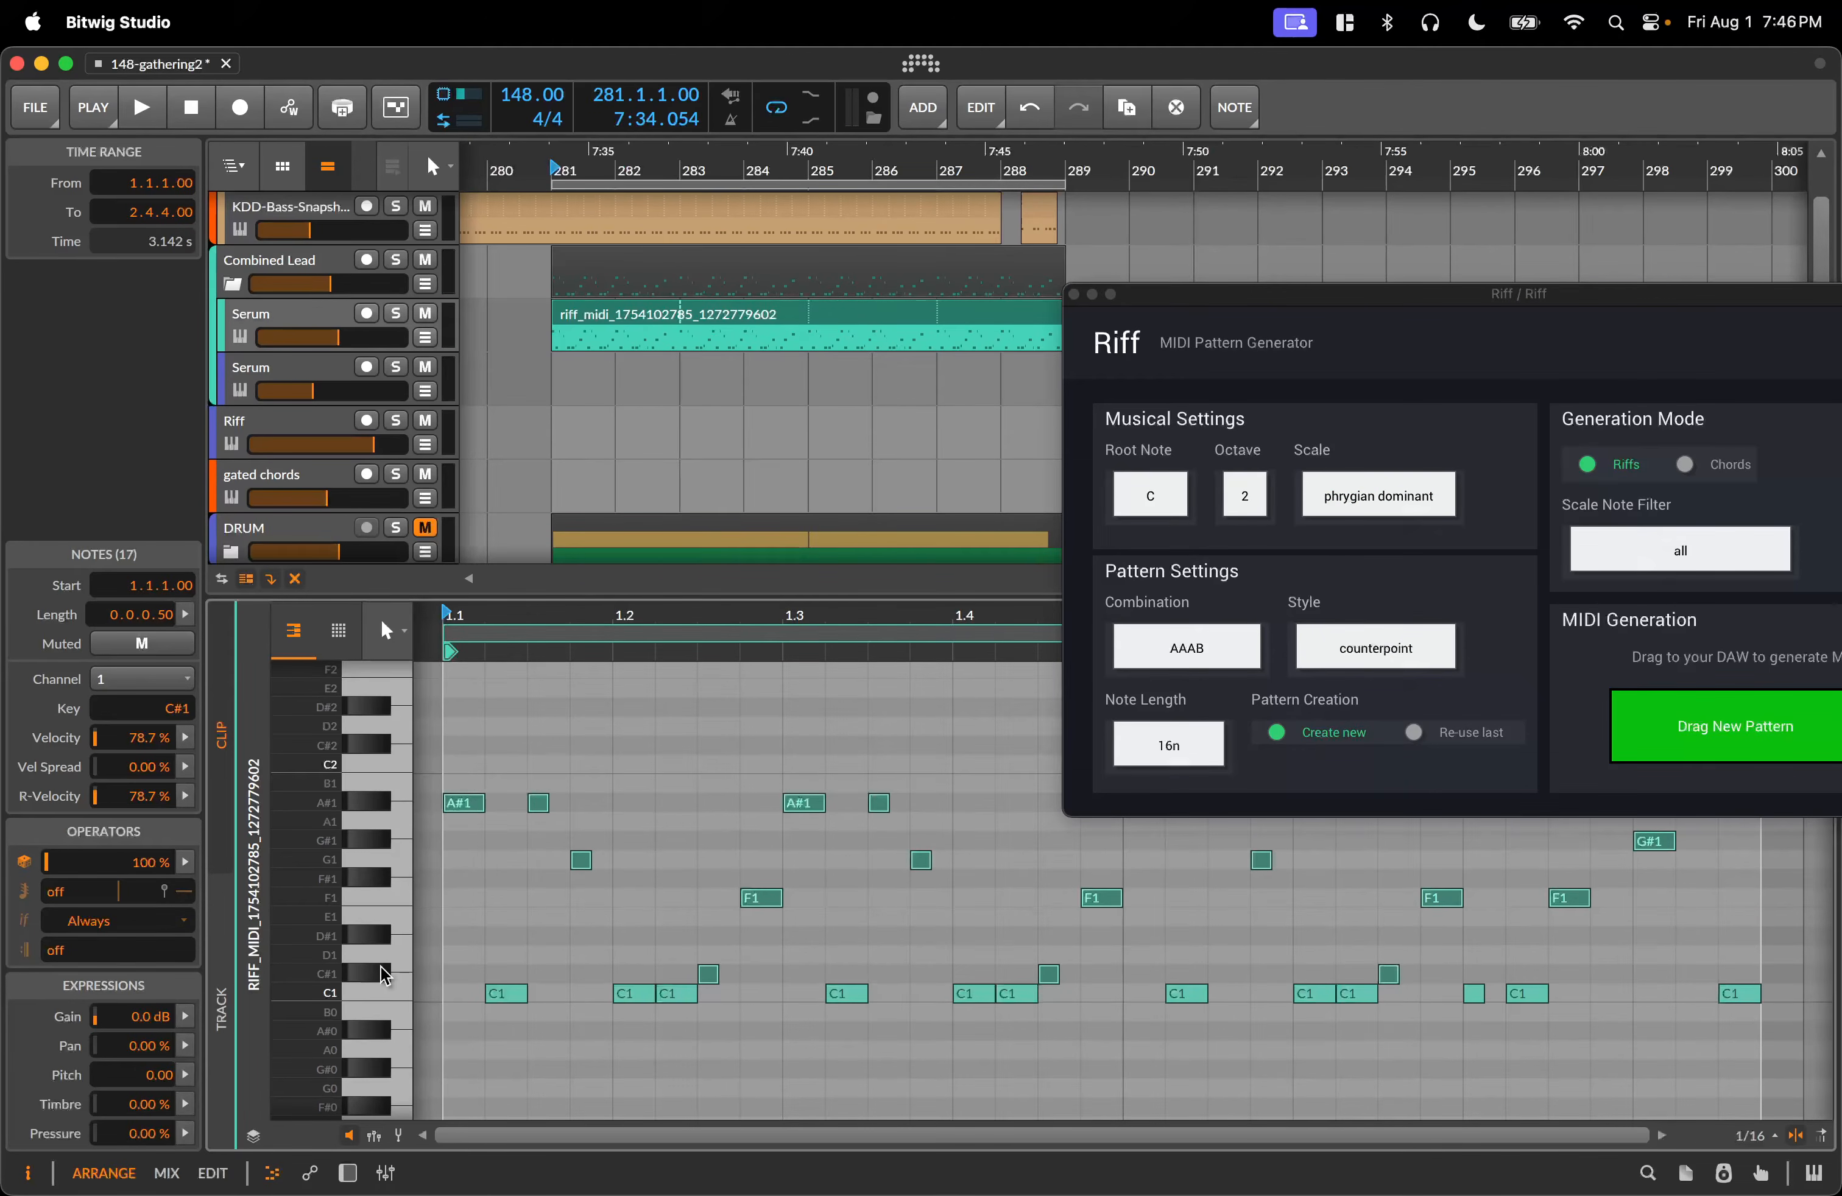
pyautogui.click(396, 996)
pyautogui.click(520, 901)
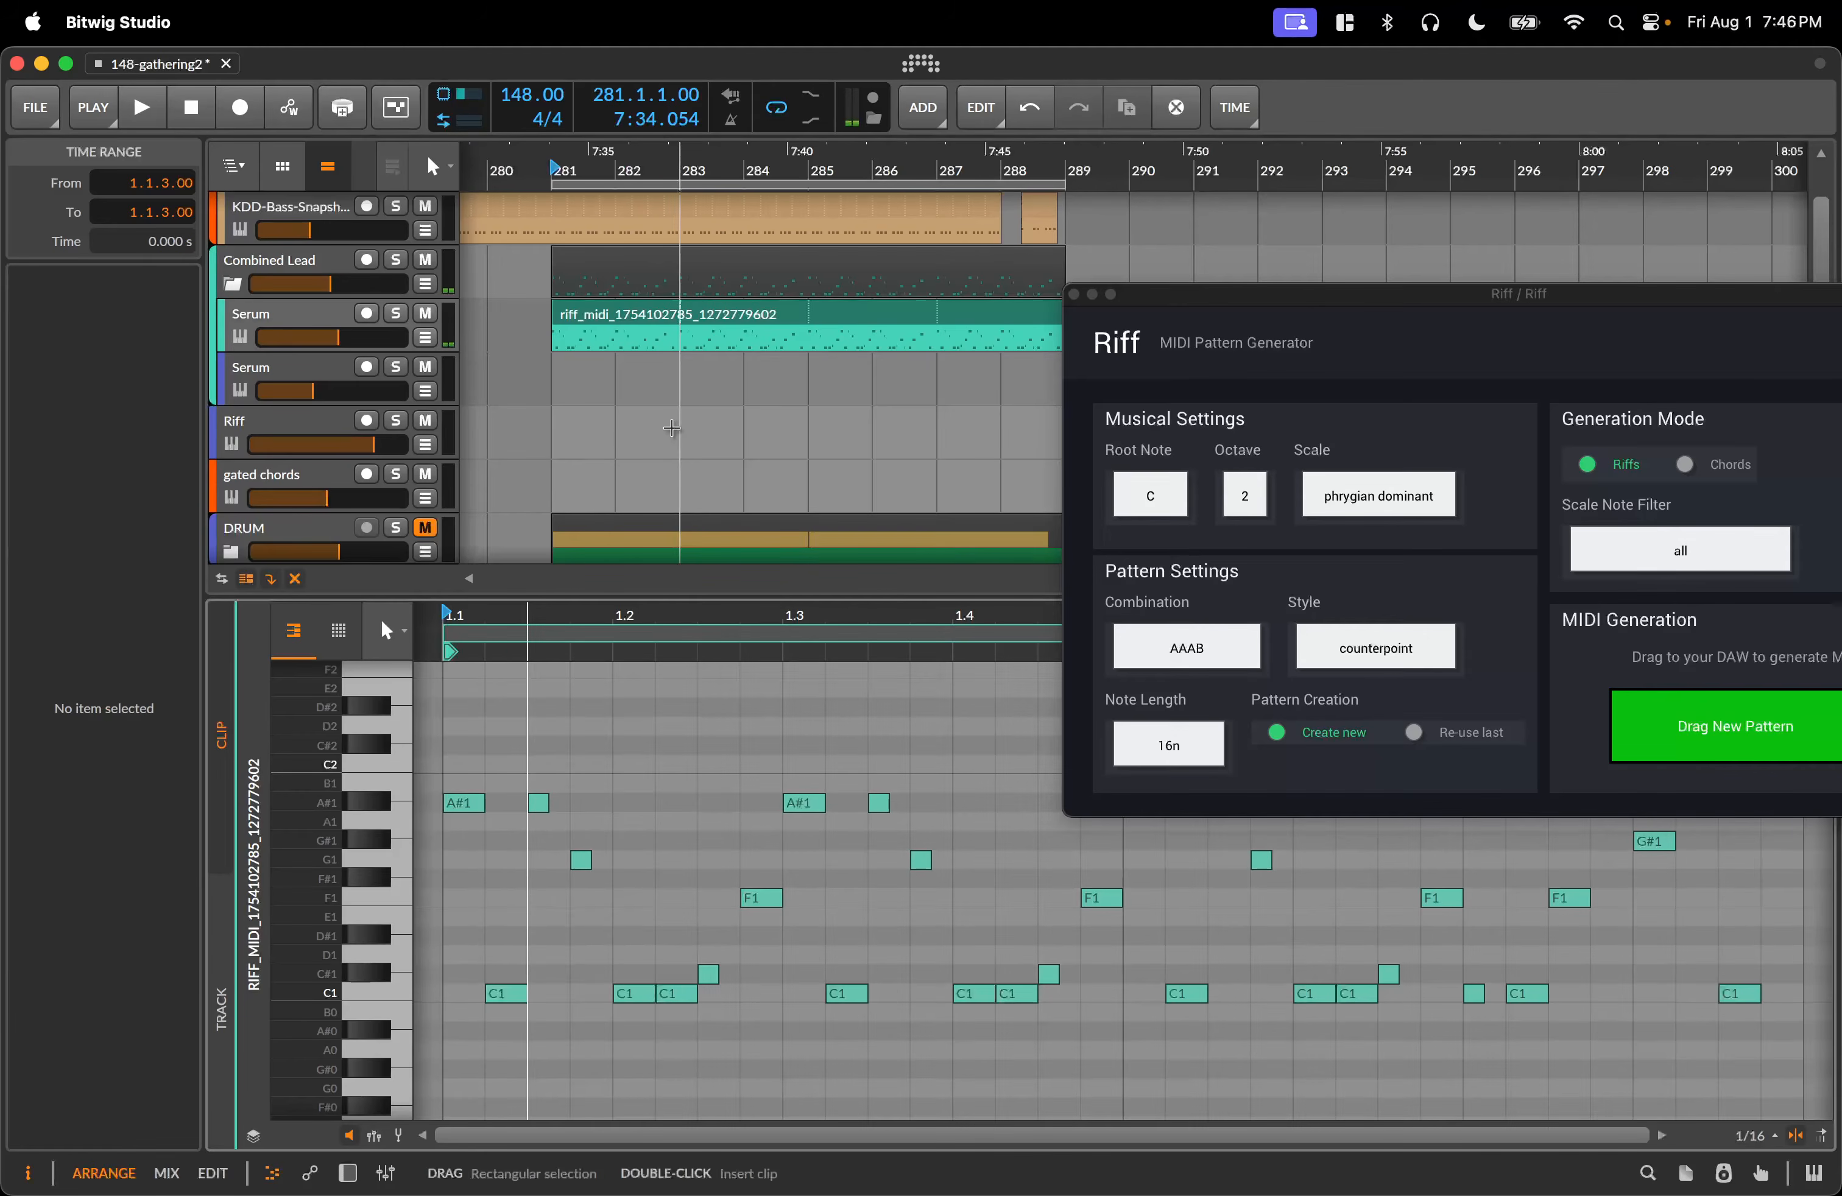
# Audition the eight-bar counterpoint clip on the first Serum track.
pyautogui.press('space')
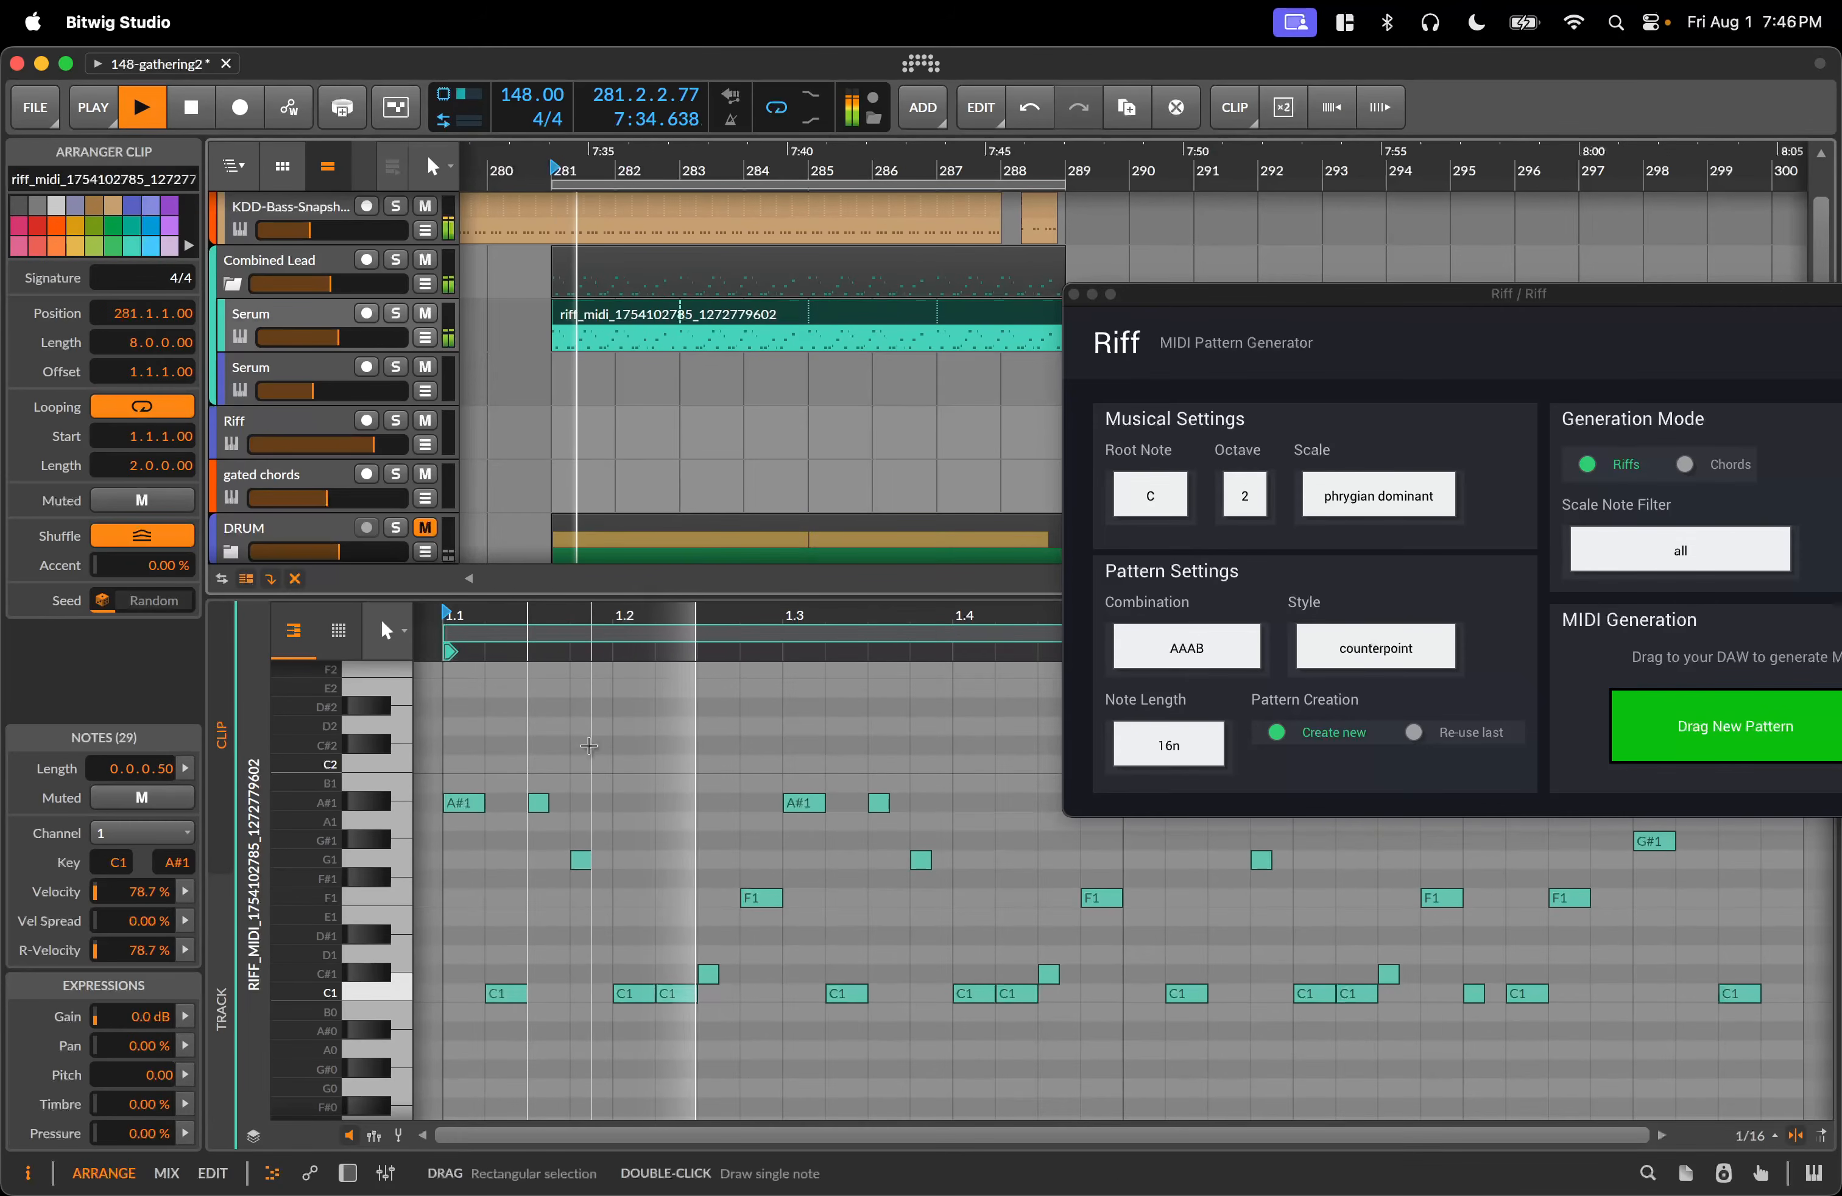
pyautogui.moveTo(1308, 302); pyautogui.dragTo(1343, 193)
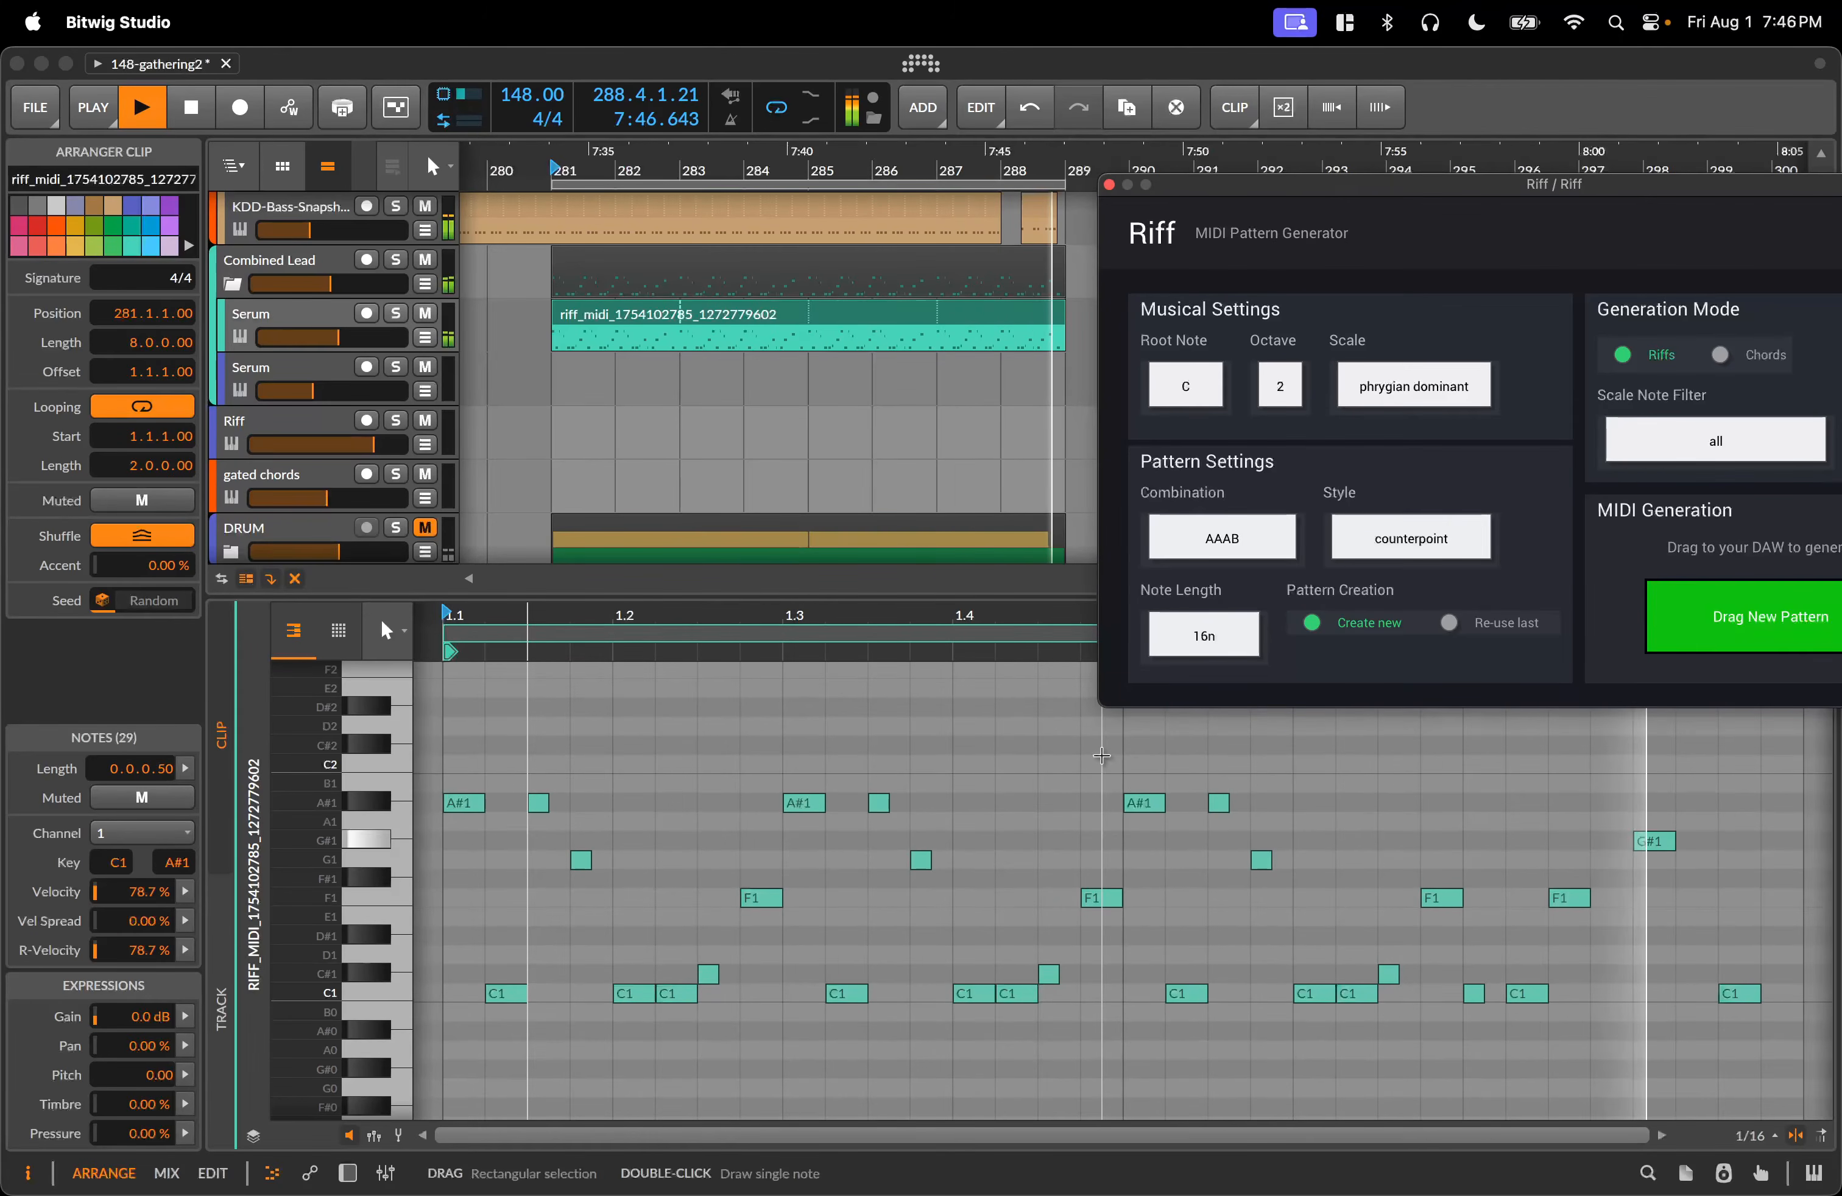
pyautogui.press('space')
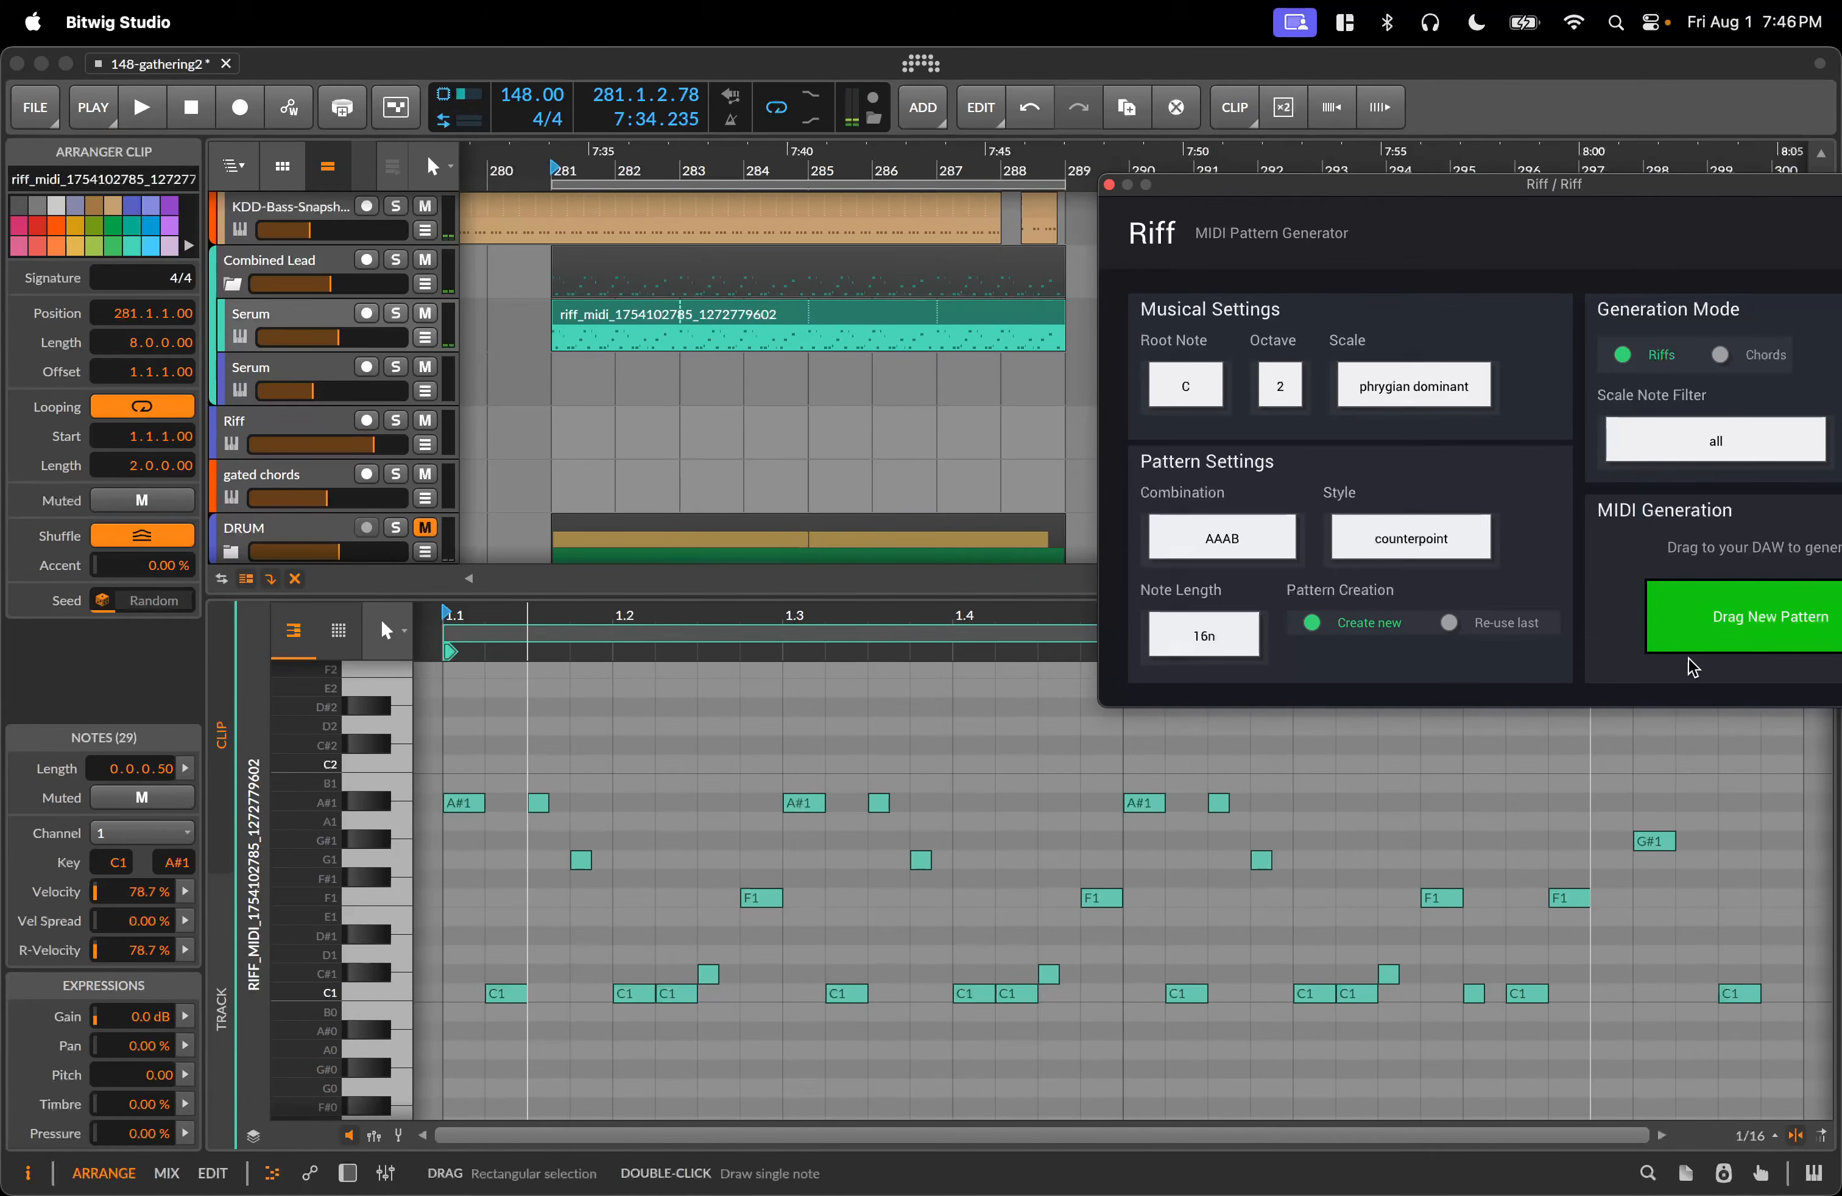
# Place another newly generated counterpoint pattern on the first Serum track at bar 281 and show its notes.
pyautogui.moveTo(1754, 615); pyautogui.dragTo(614, 316)
pyautogui.doubleClick(614, 316)
pyautogui.click(825, 1080)
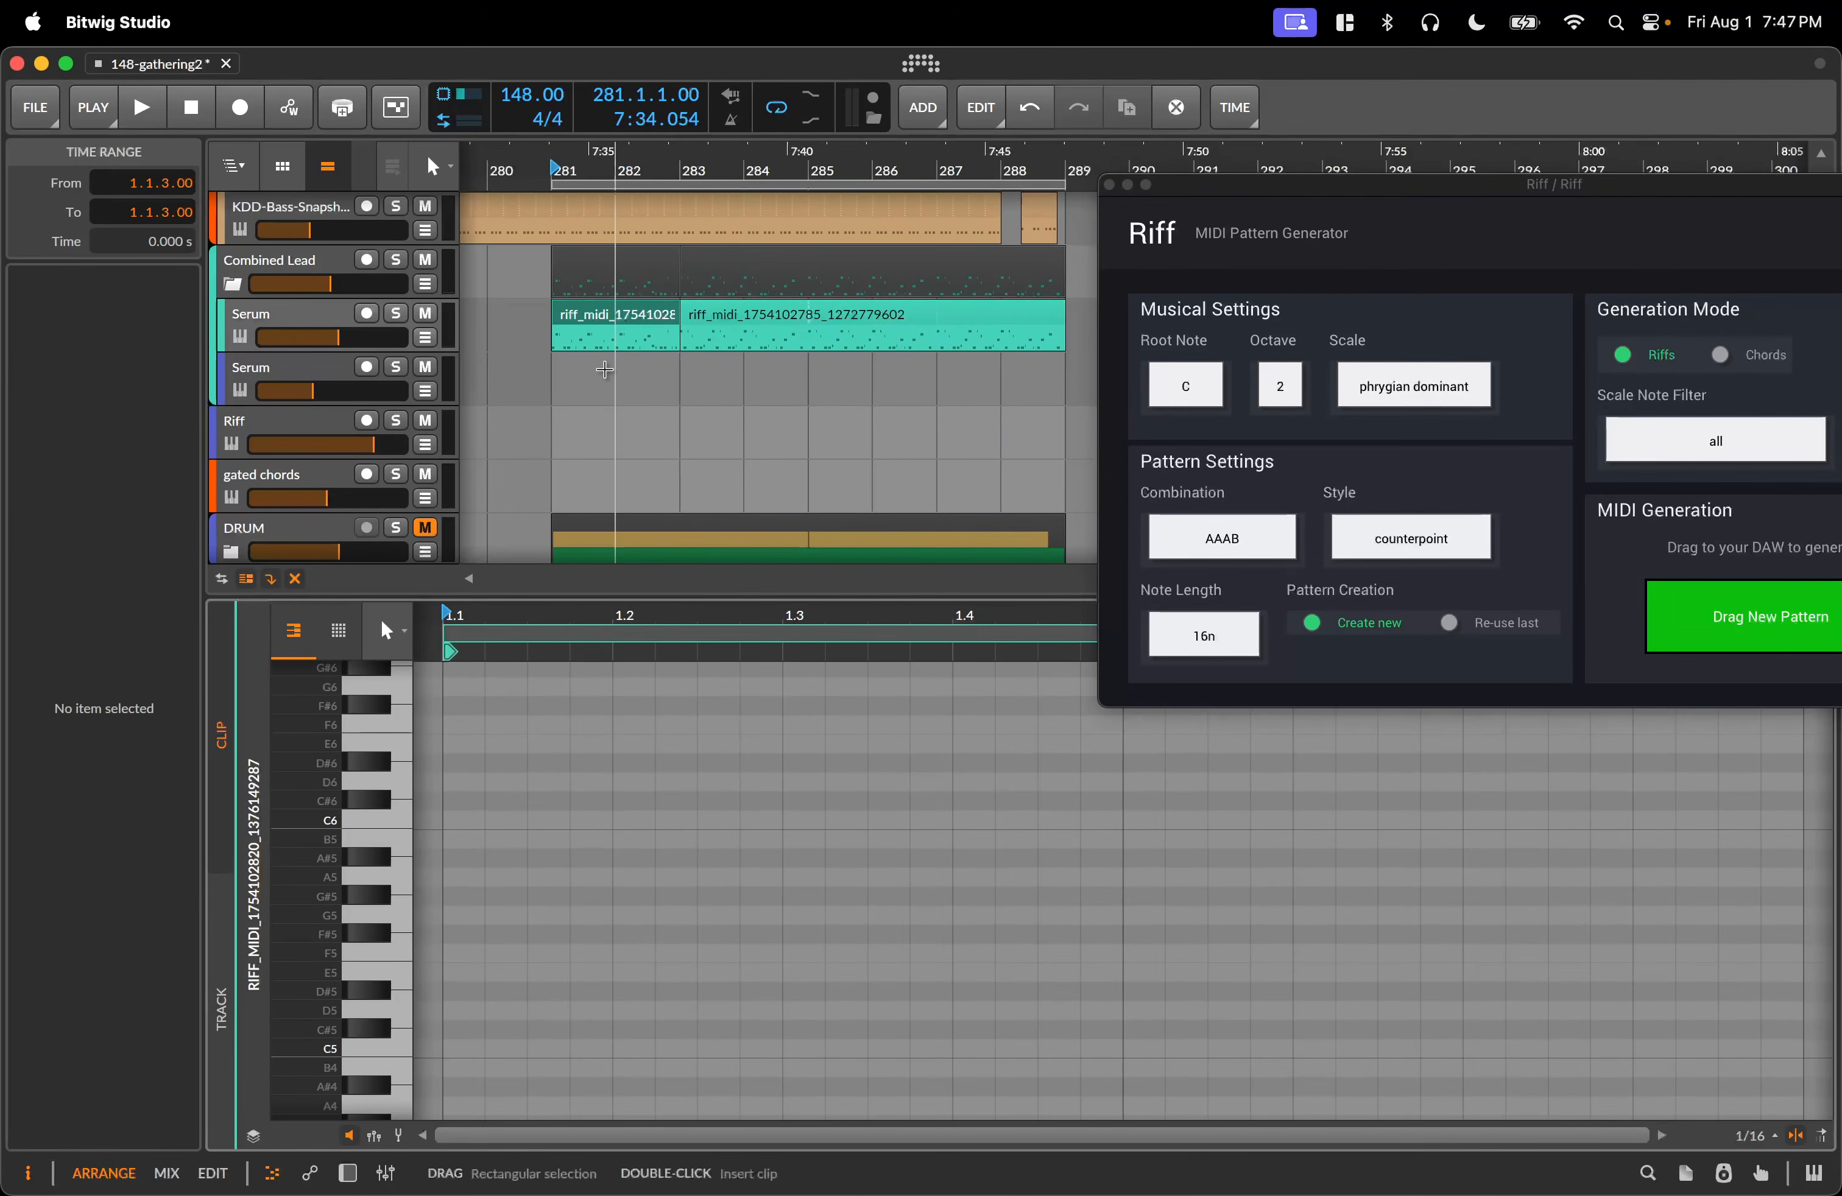
pyautogui.doubleClick(616, 317)
pyautogui.click(848, 1087)
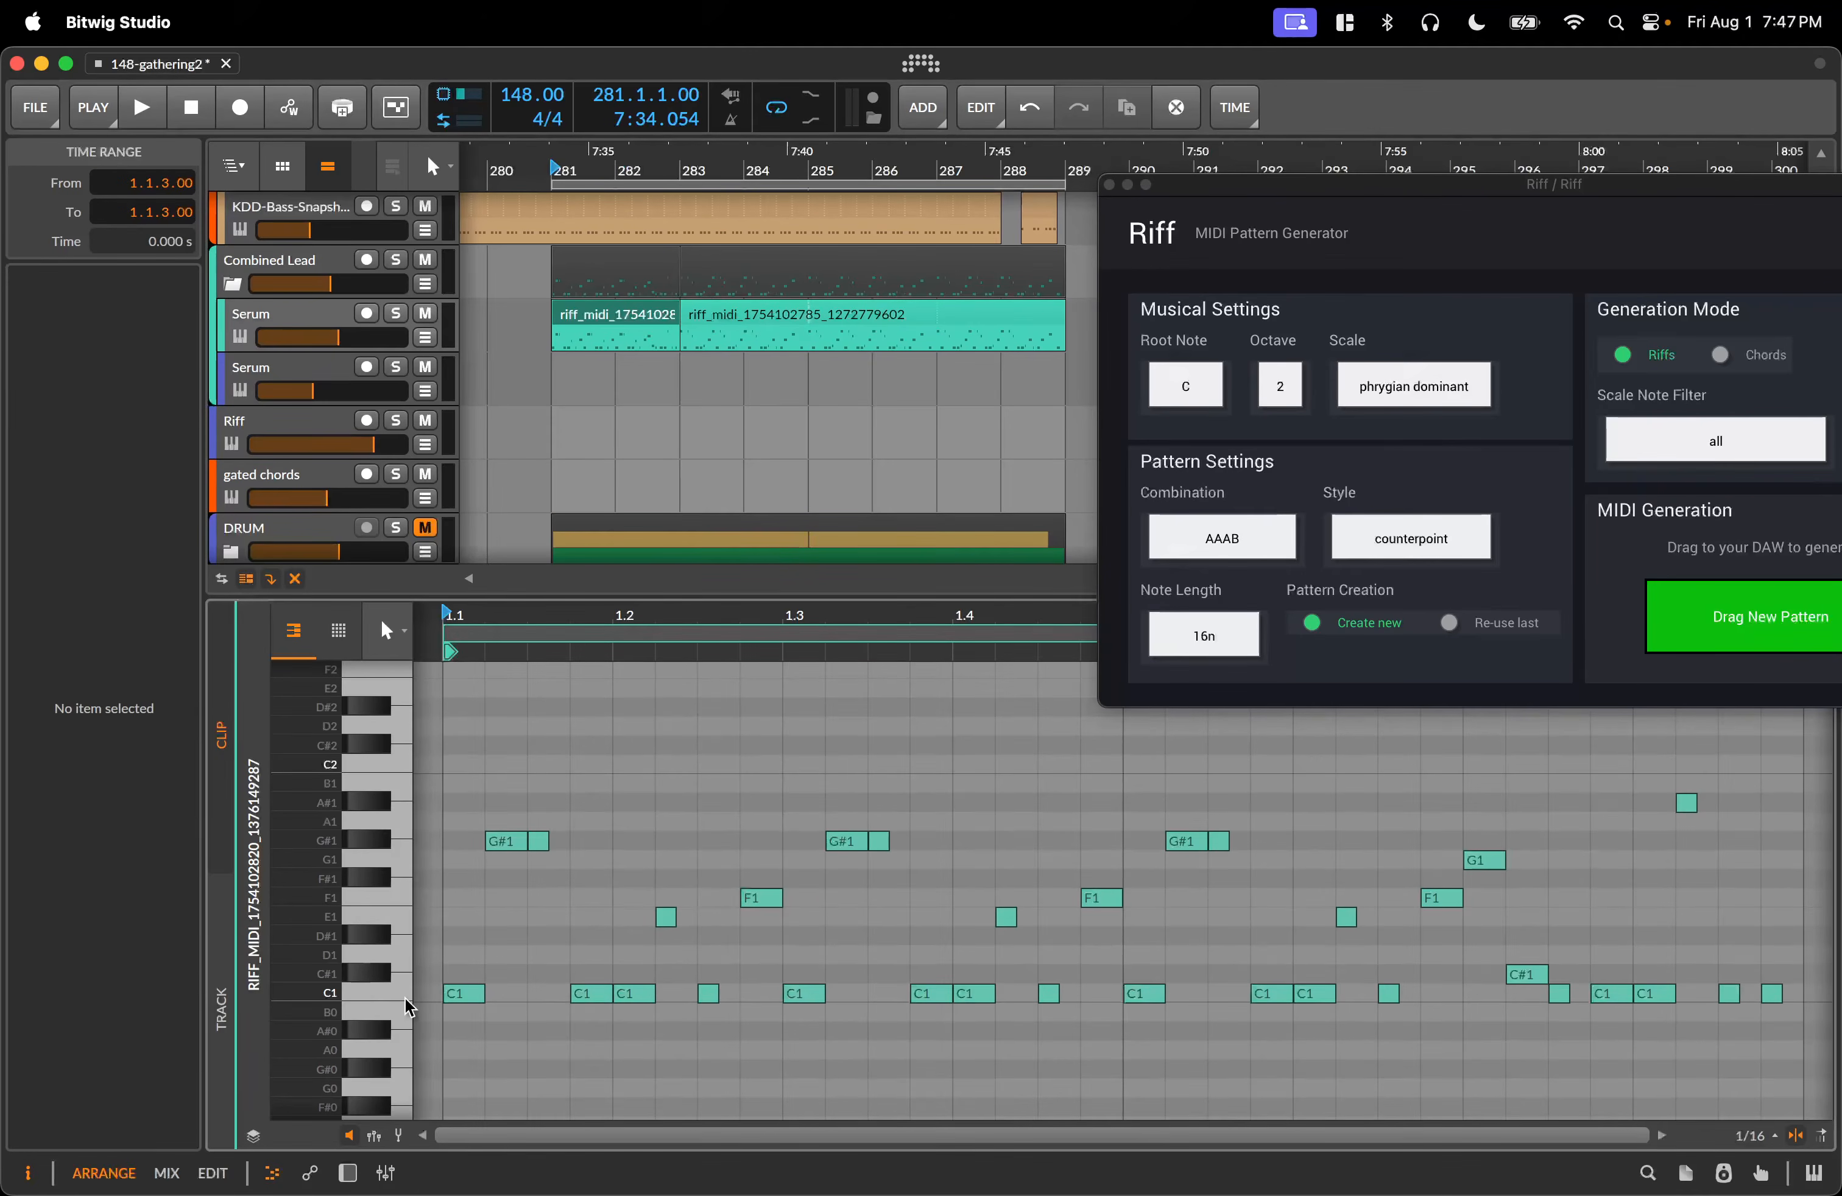
# Highlight the new clip's C1 notes and then its higher notes, and extend the clip to eight bars.
pyautogui.press('super+a')
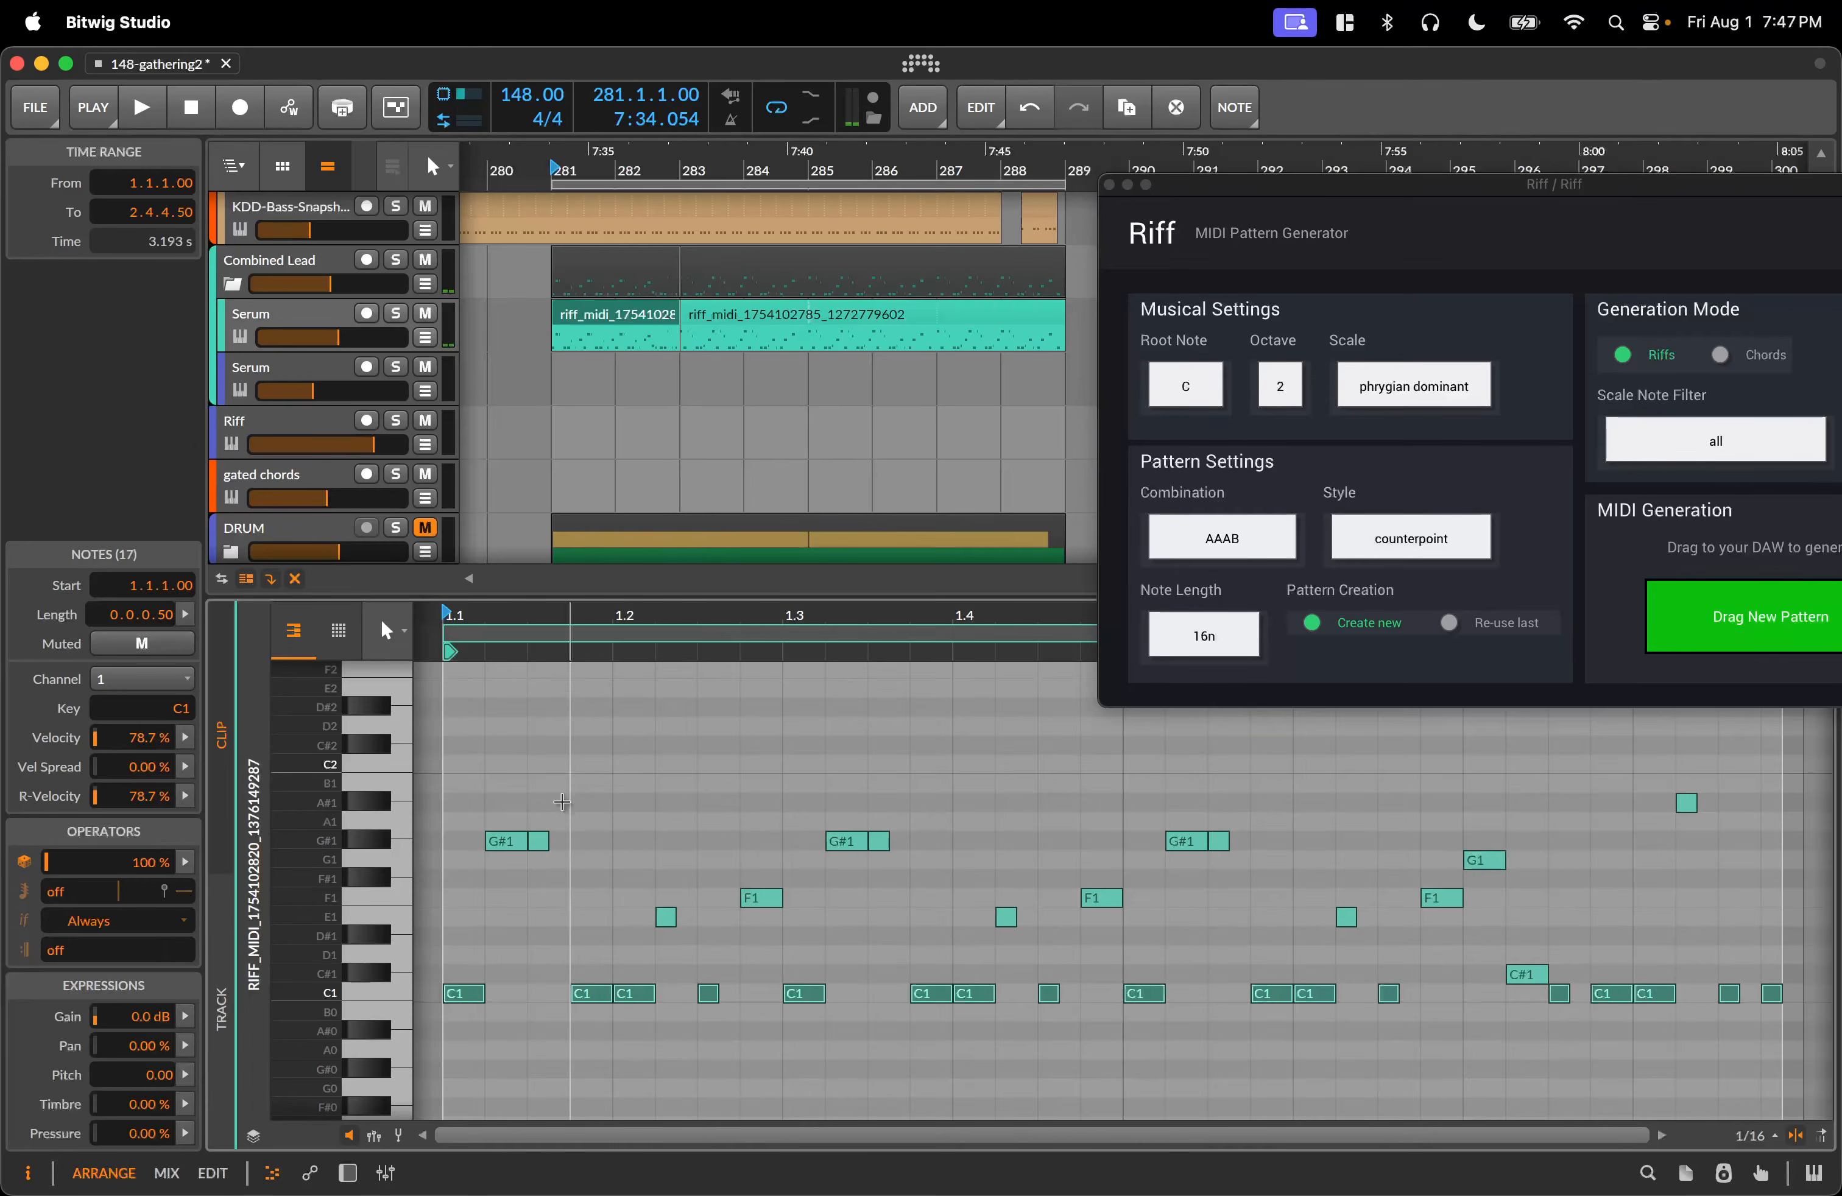
pyautogui.moveTo(488, 815); pyautogui.dragTo(1734, 926)
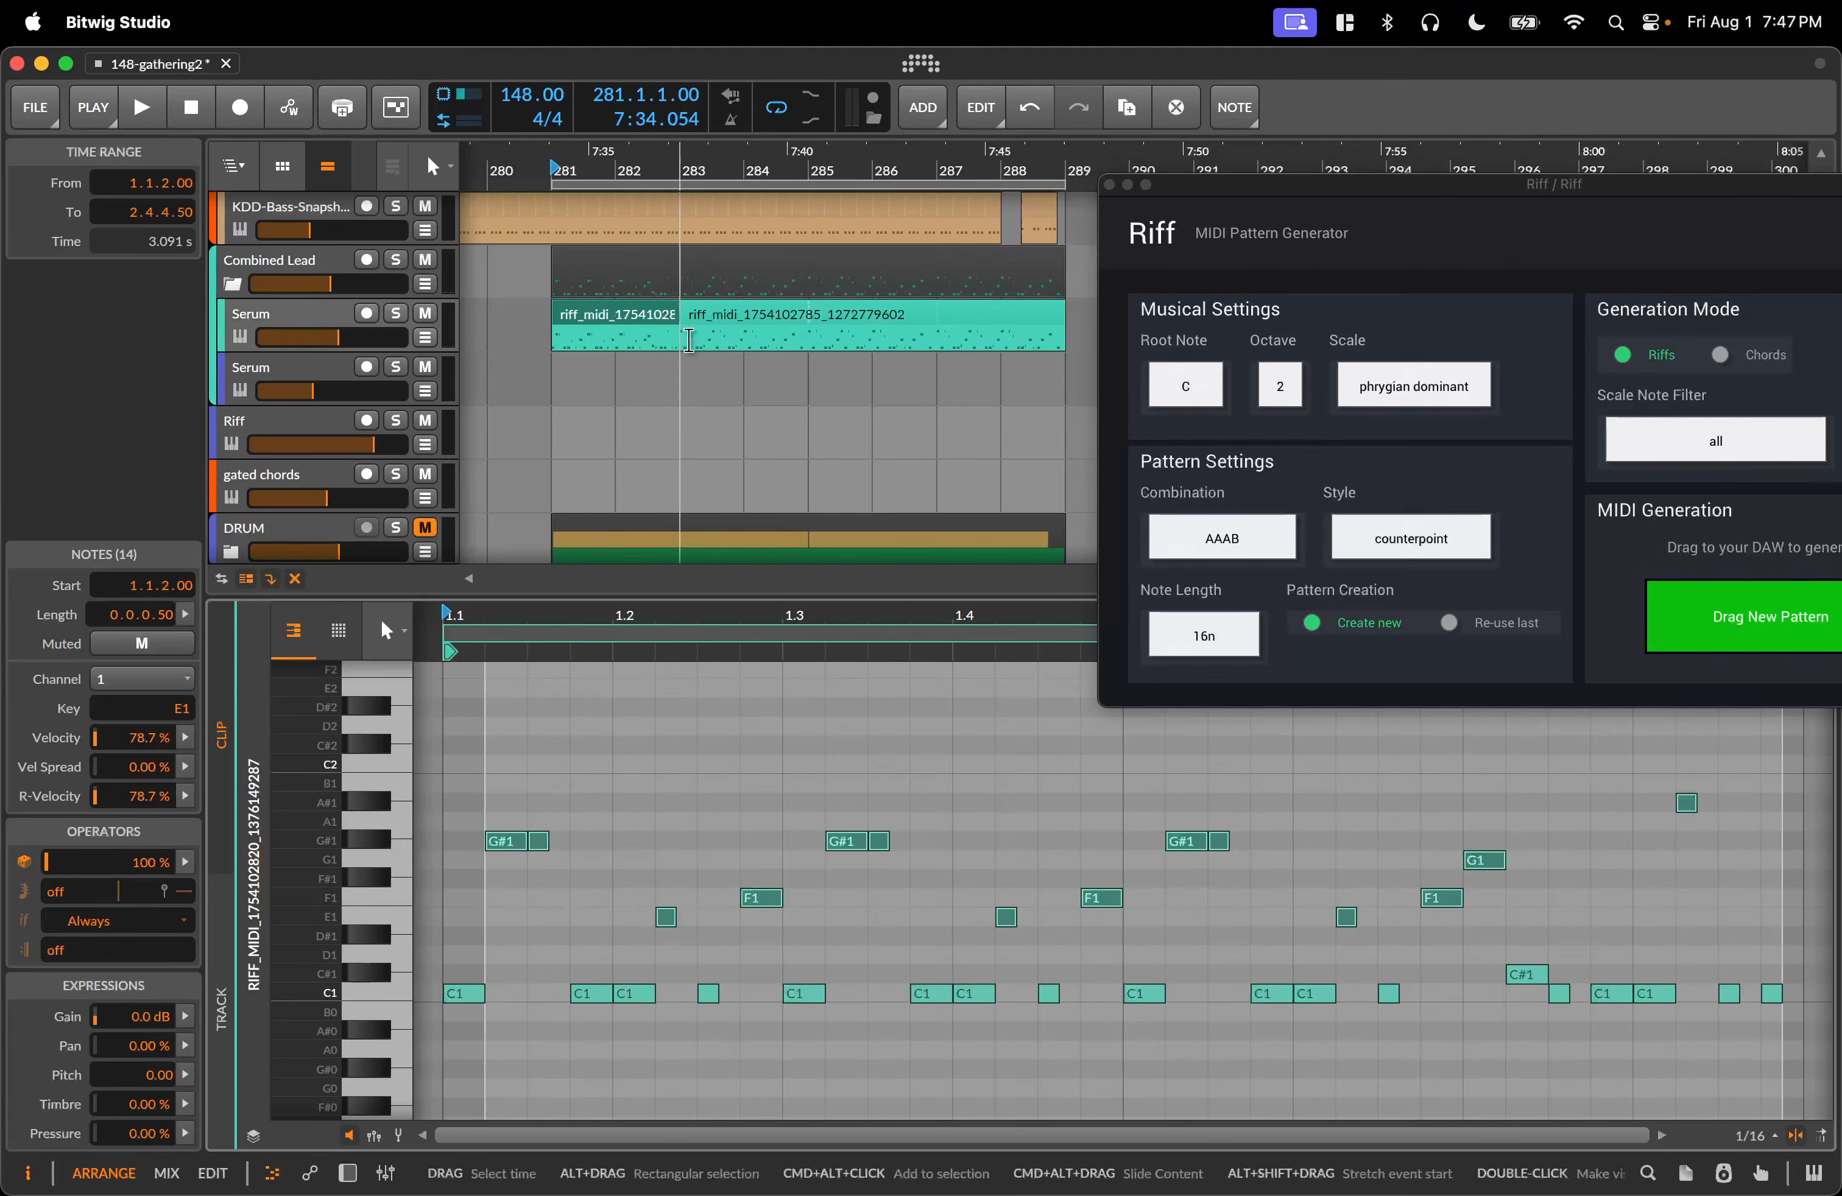
pyautogui.moveTo(680, 342); pyautogui.dragTo(1019, 342)
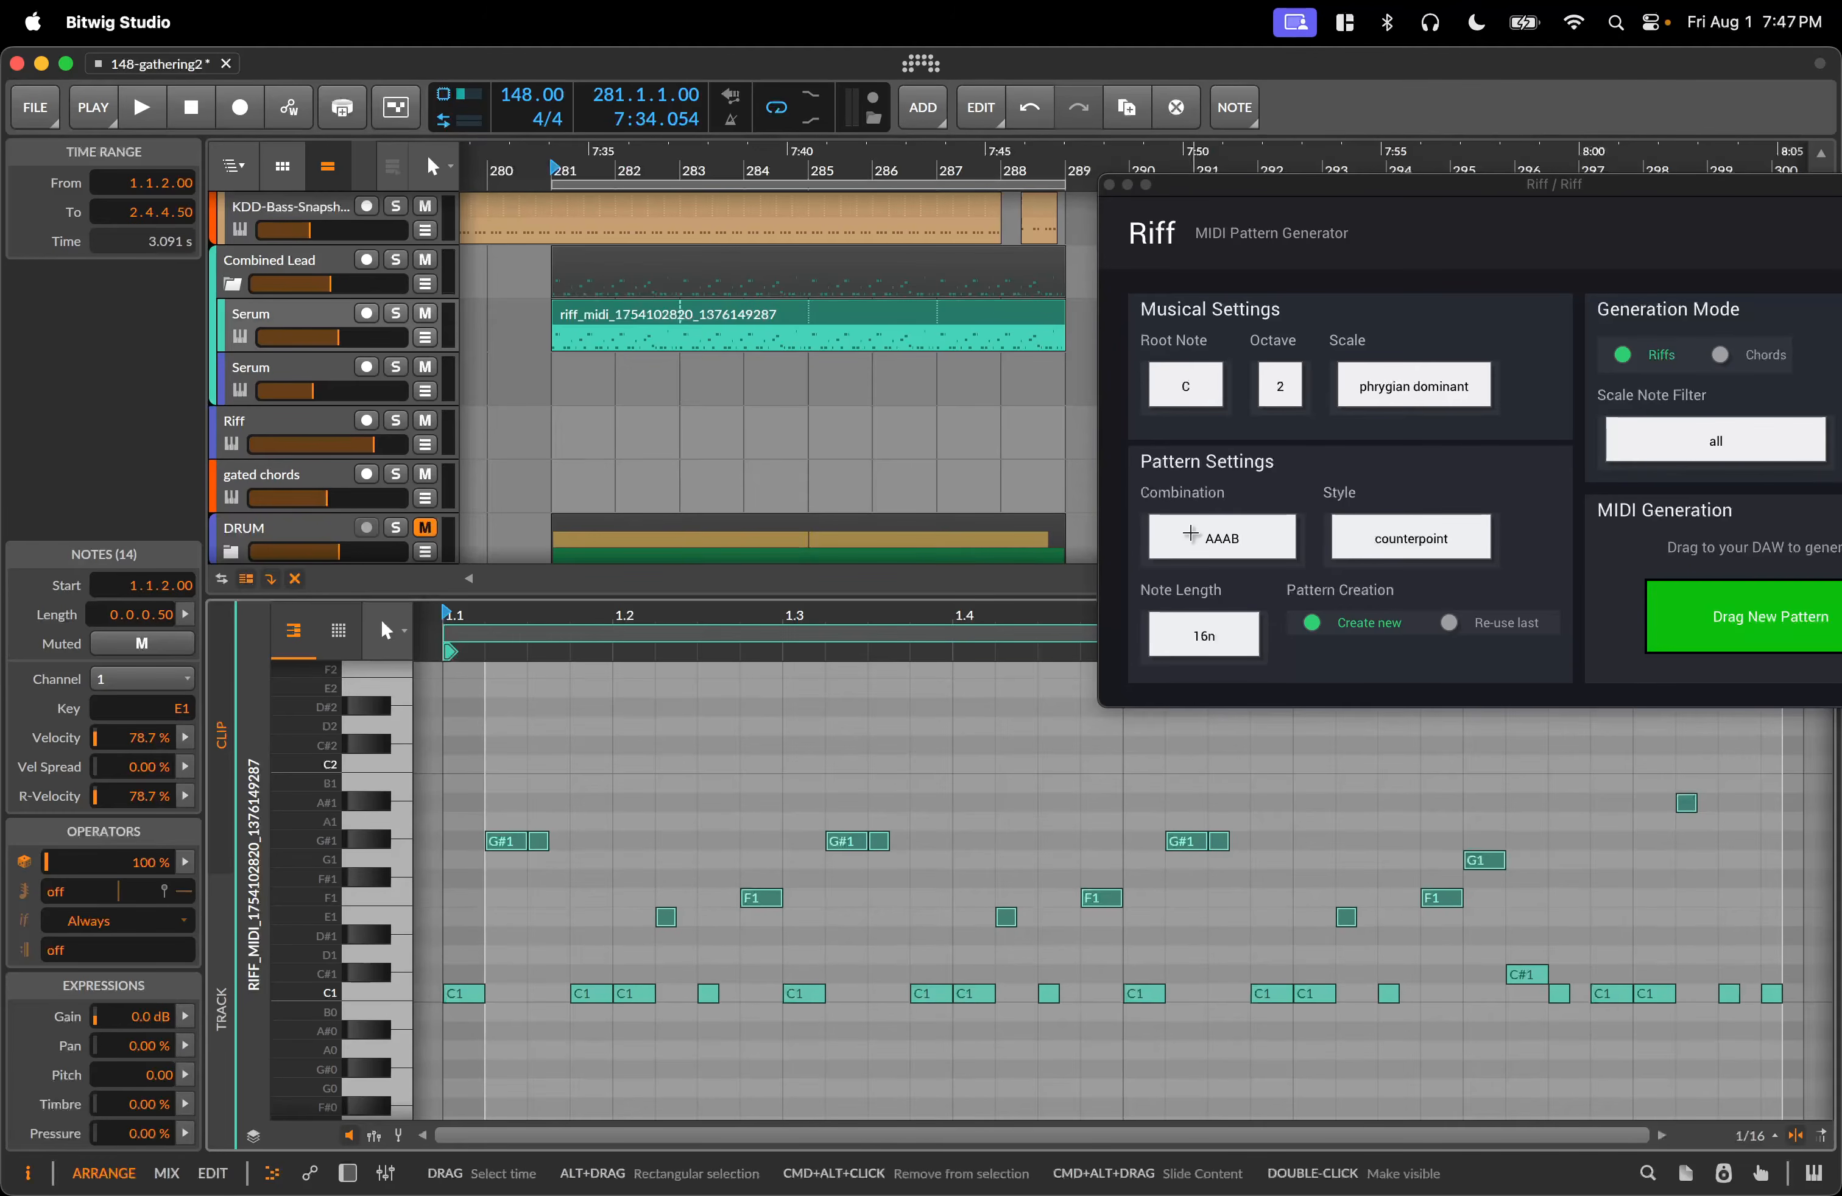
# Check the note length options, keep 16n, and audition the extended counterpoint clip.
pyautogui.click(1193, 646)
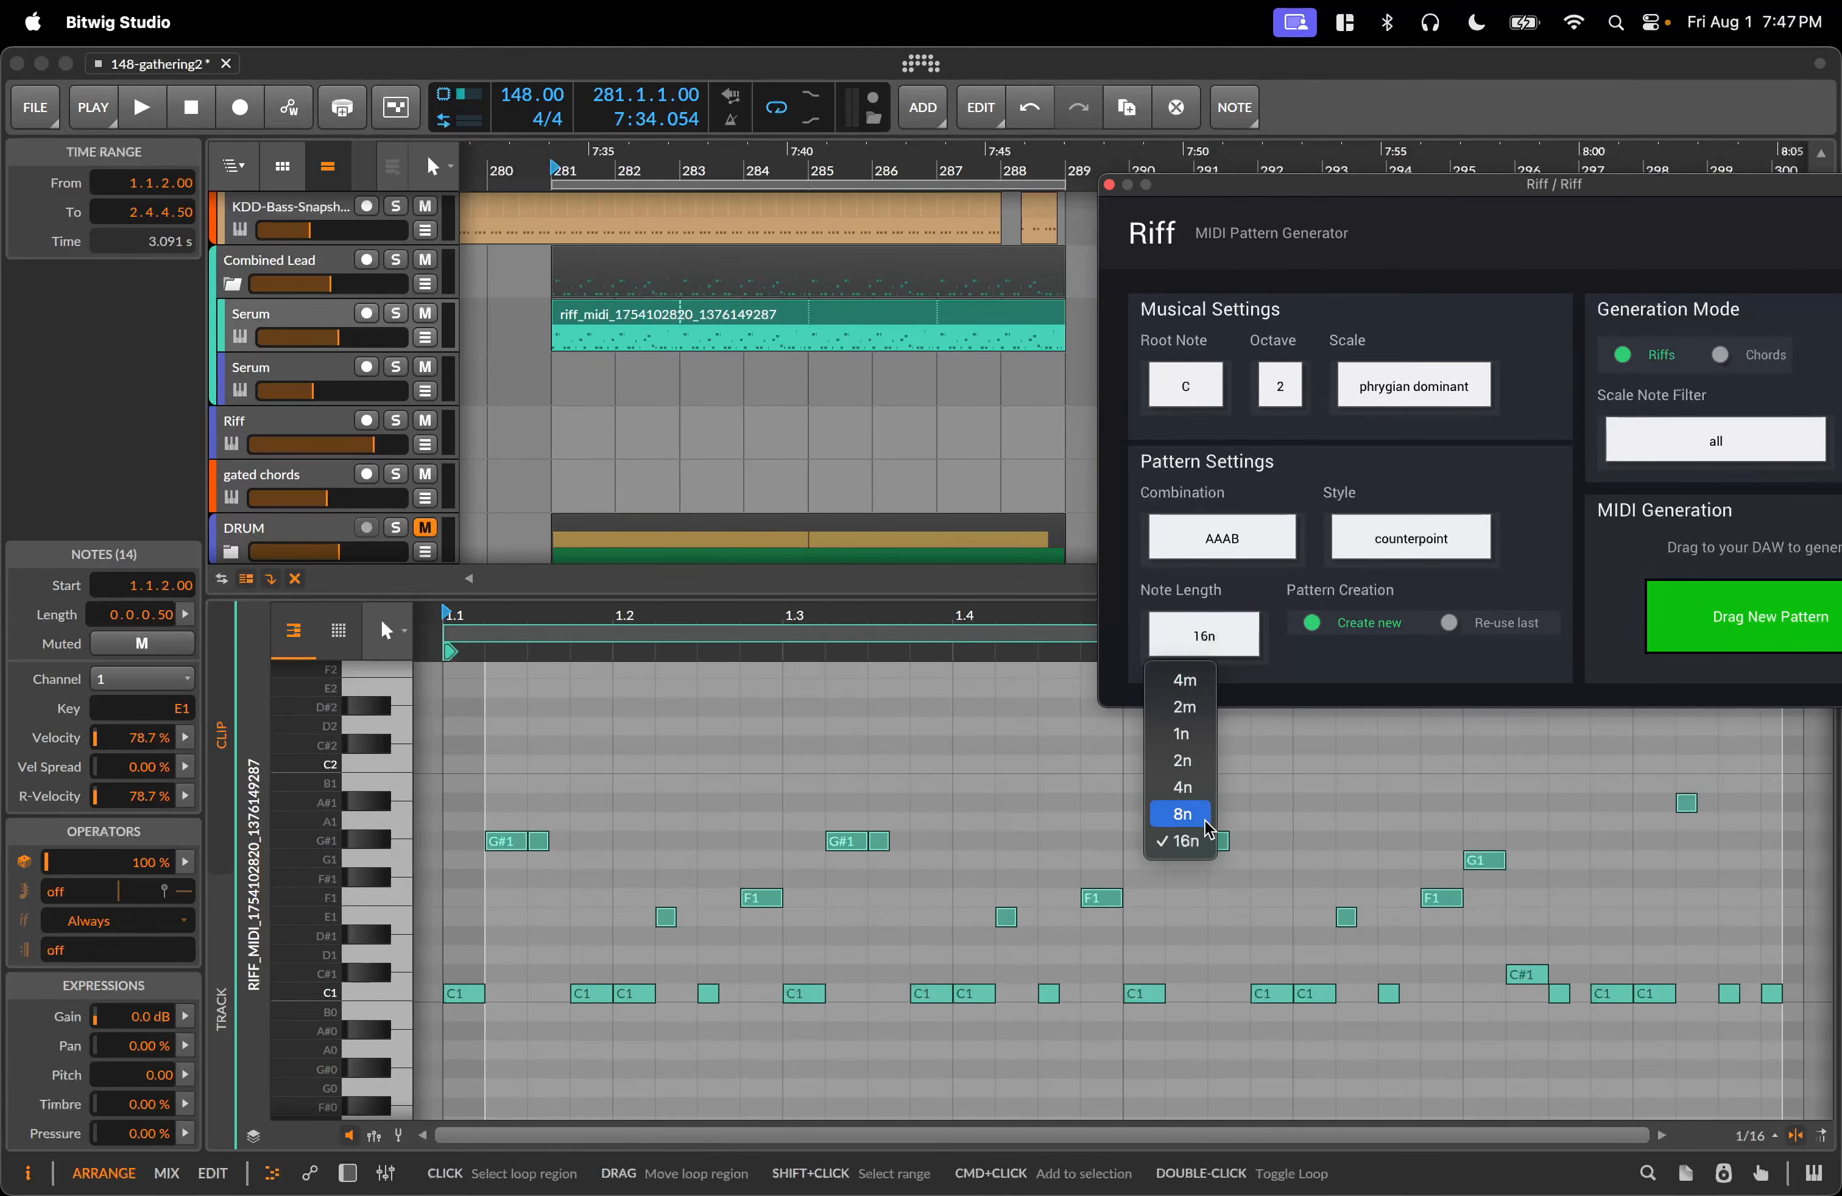
pyautogui.click(1246, 638)
pyautogui.click(732, 319)
pyautogui.press('space')
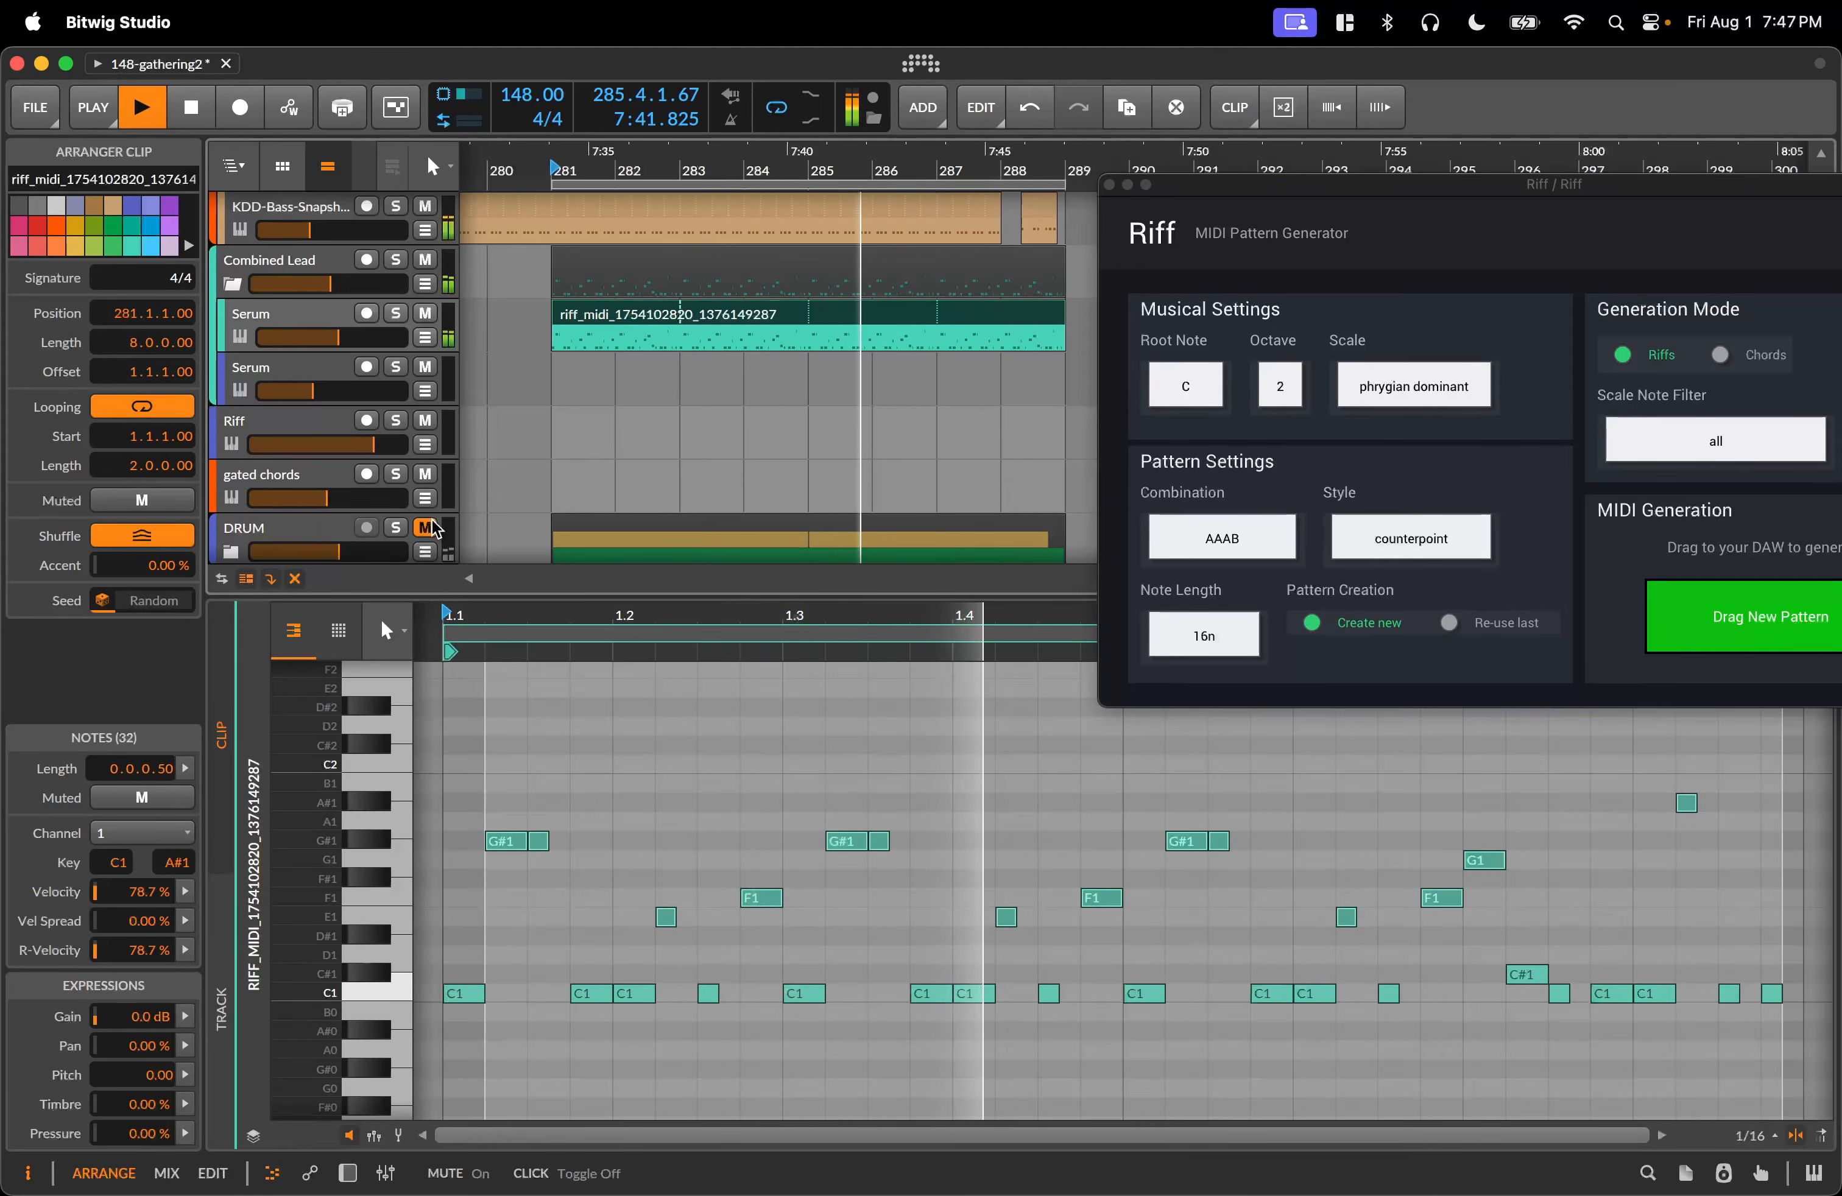
# Replace the Serum clip at bar 281 with a new counterpoint pattern extended to eight bars, and unmute the DRUM track.
pyautogui.moveTo(1743, 616); pyautogui.dragTo(555, 348)
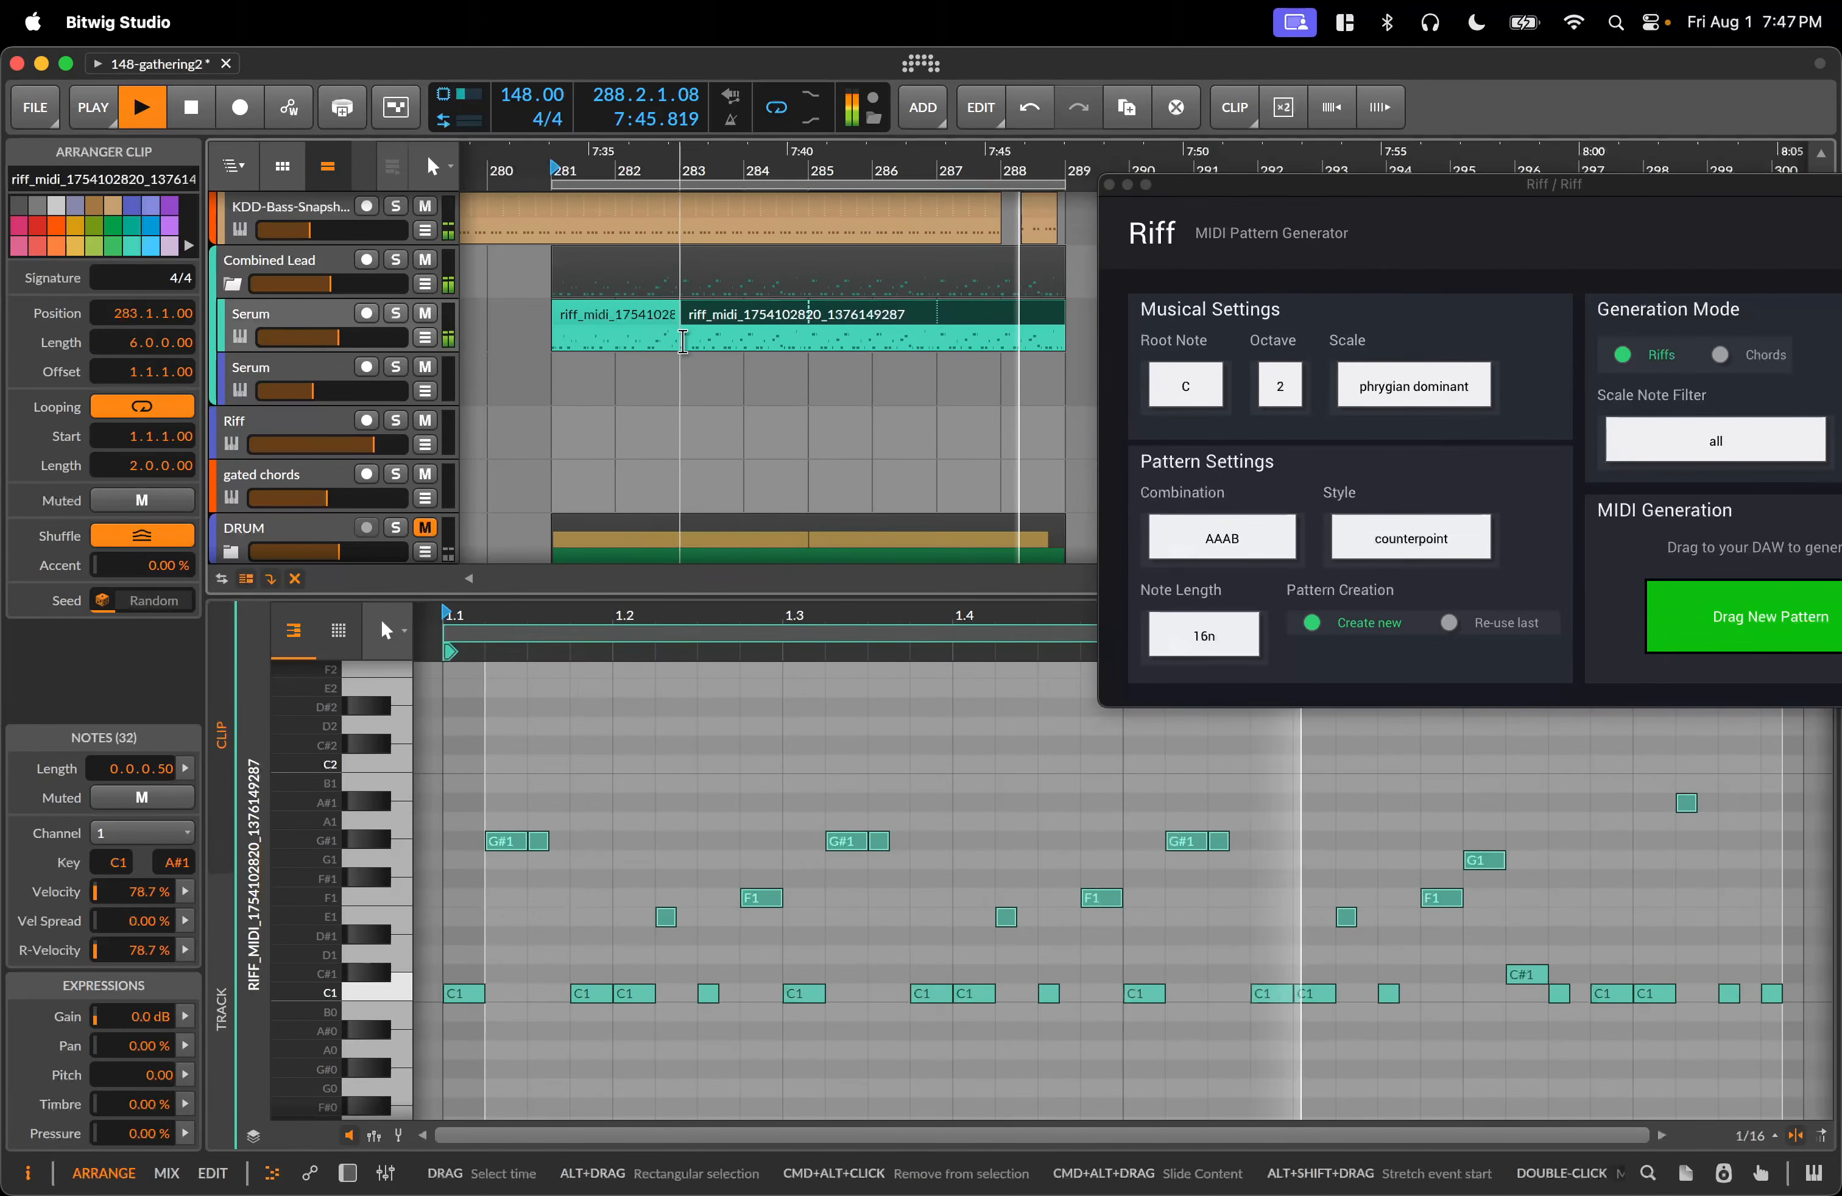
pyautogui.moveTo(678, 341); pyautogui.dragTo(1063, 349)
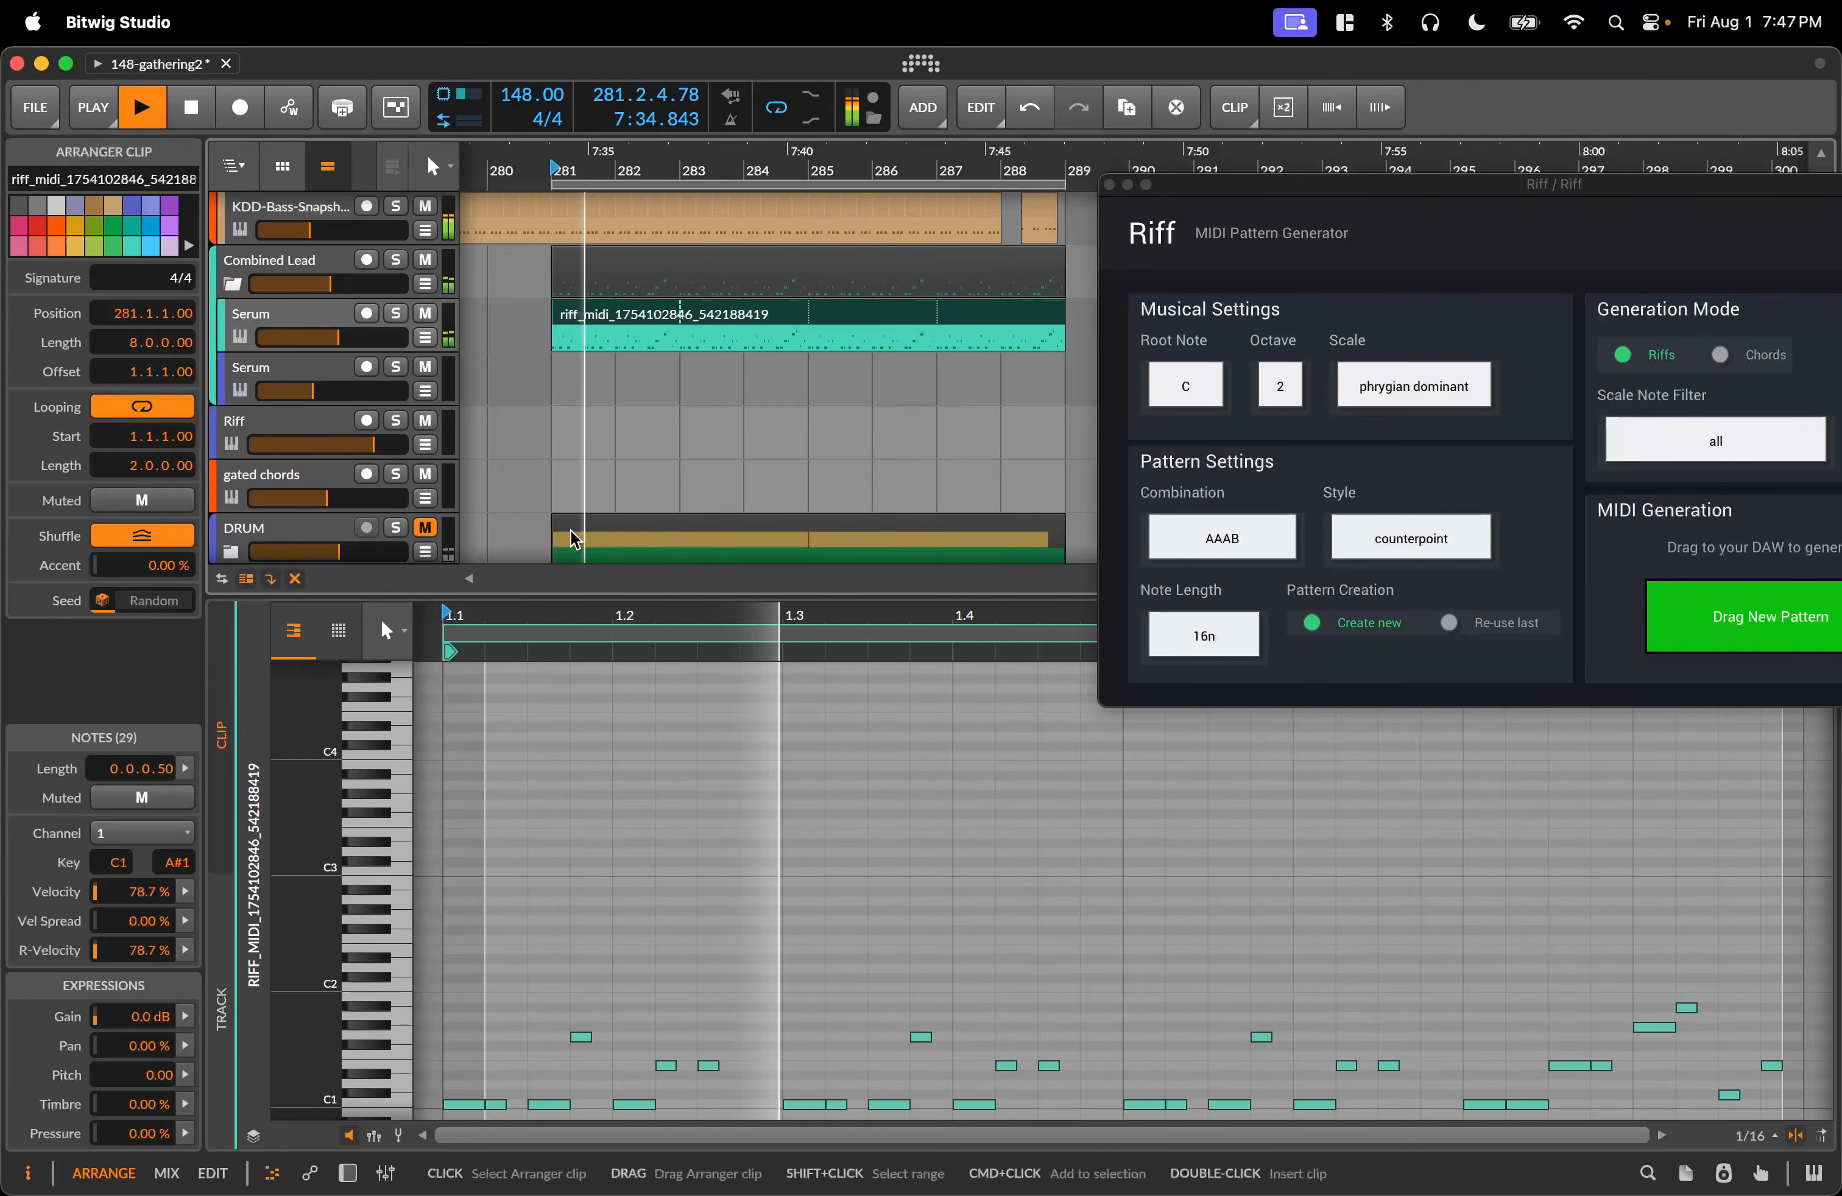
pyautogui.click(423, 530)
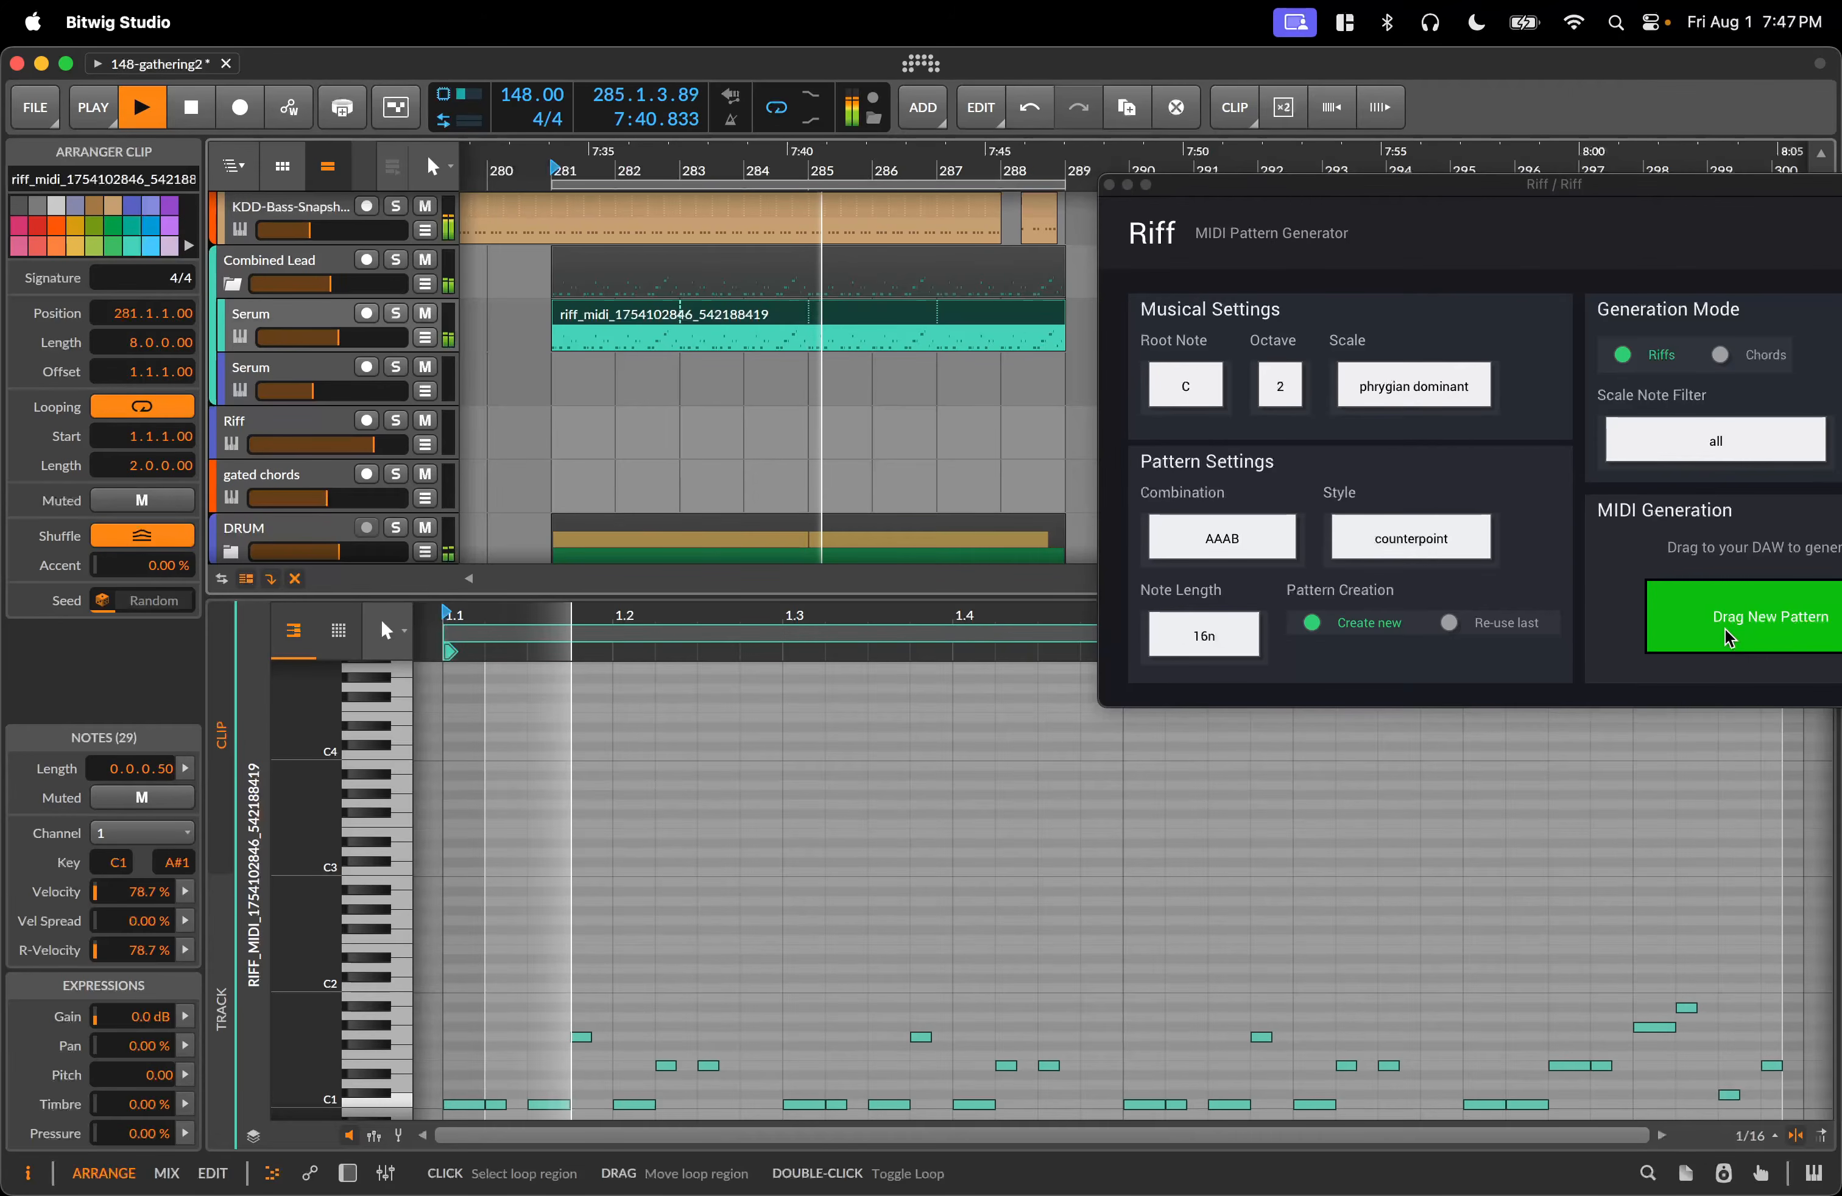
# Place one more new pattern at bar 281 during playback, extend it to eight bars and audition it with the drums.
pyautogui.moveTo(1747, 618); pyautogui.dragTo(571, 334)
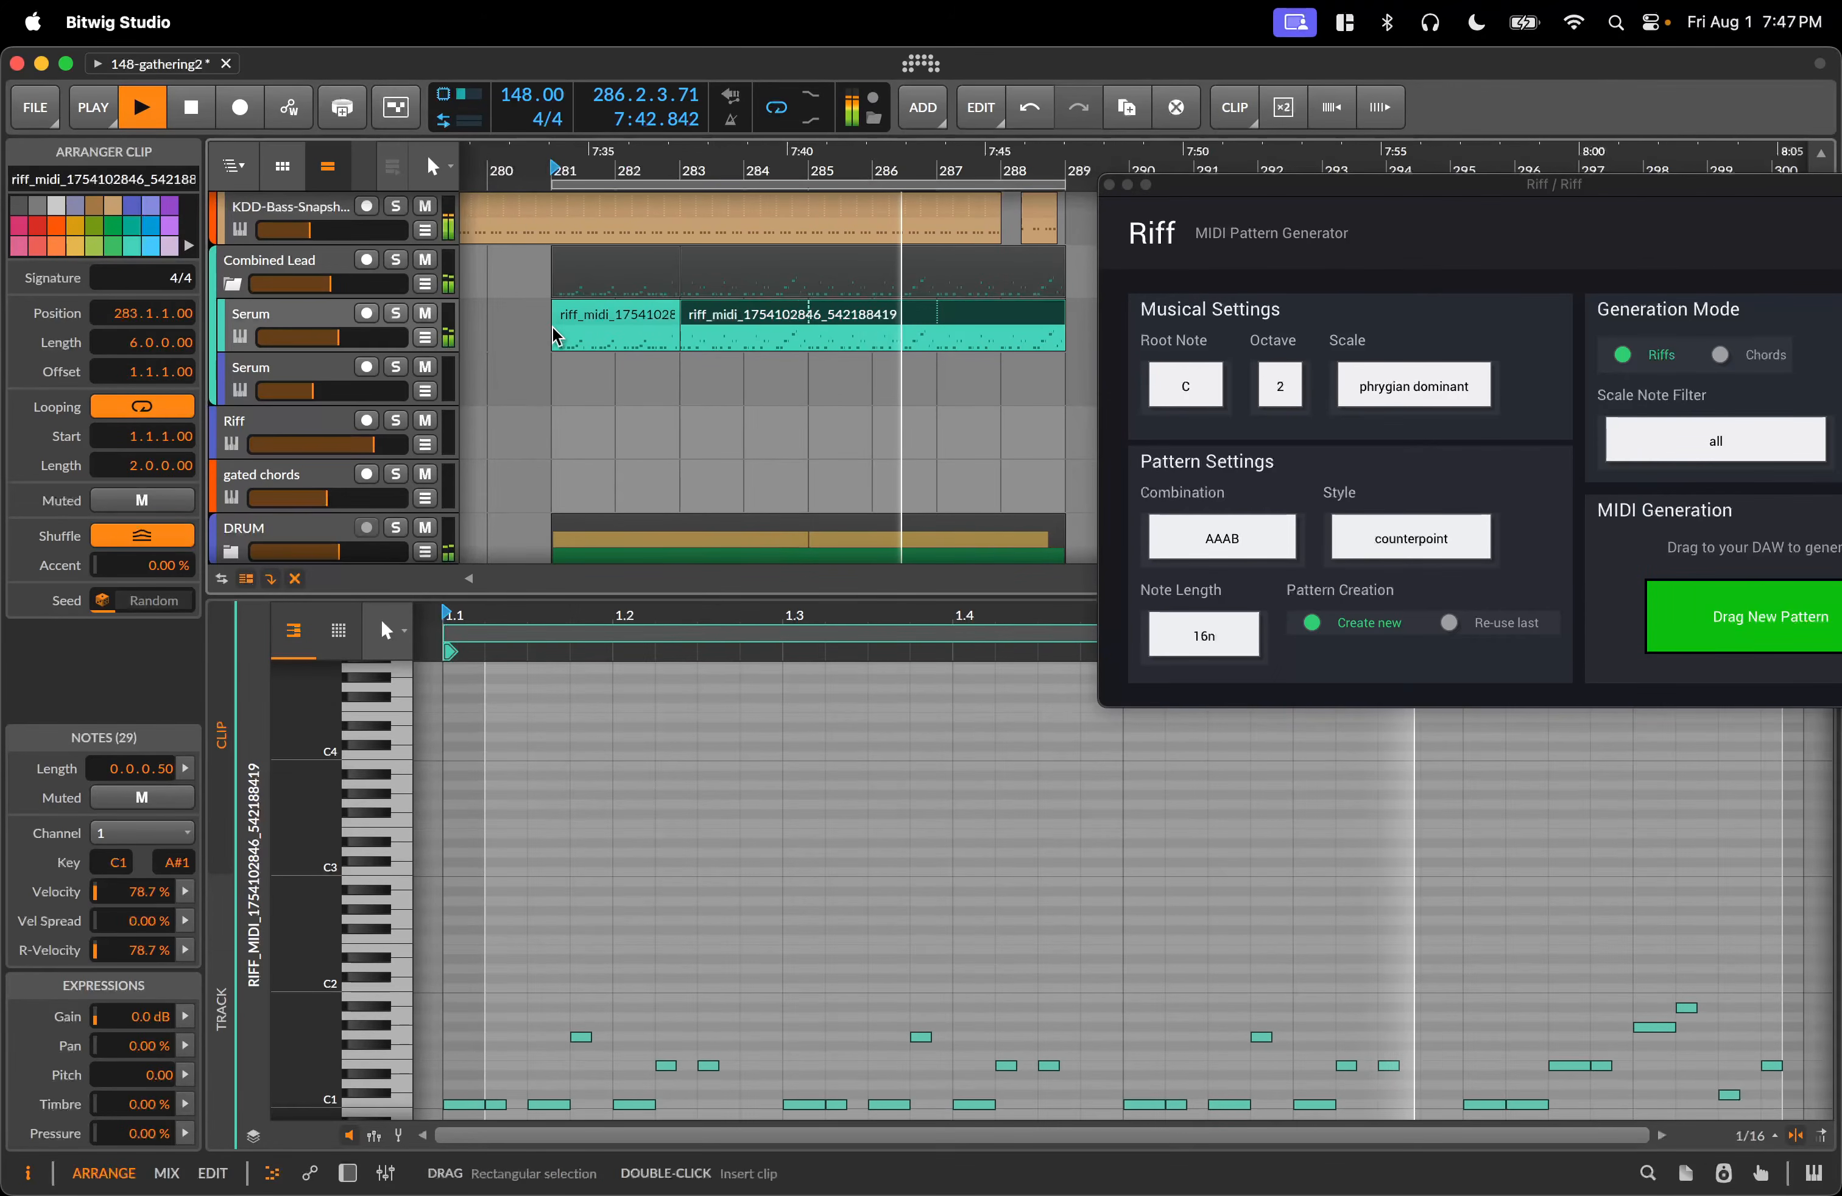
pyautogui.moveTo(682, 339); pyautogui.dragTo(1065, 339)
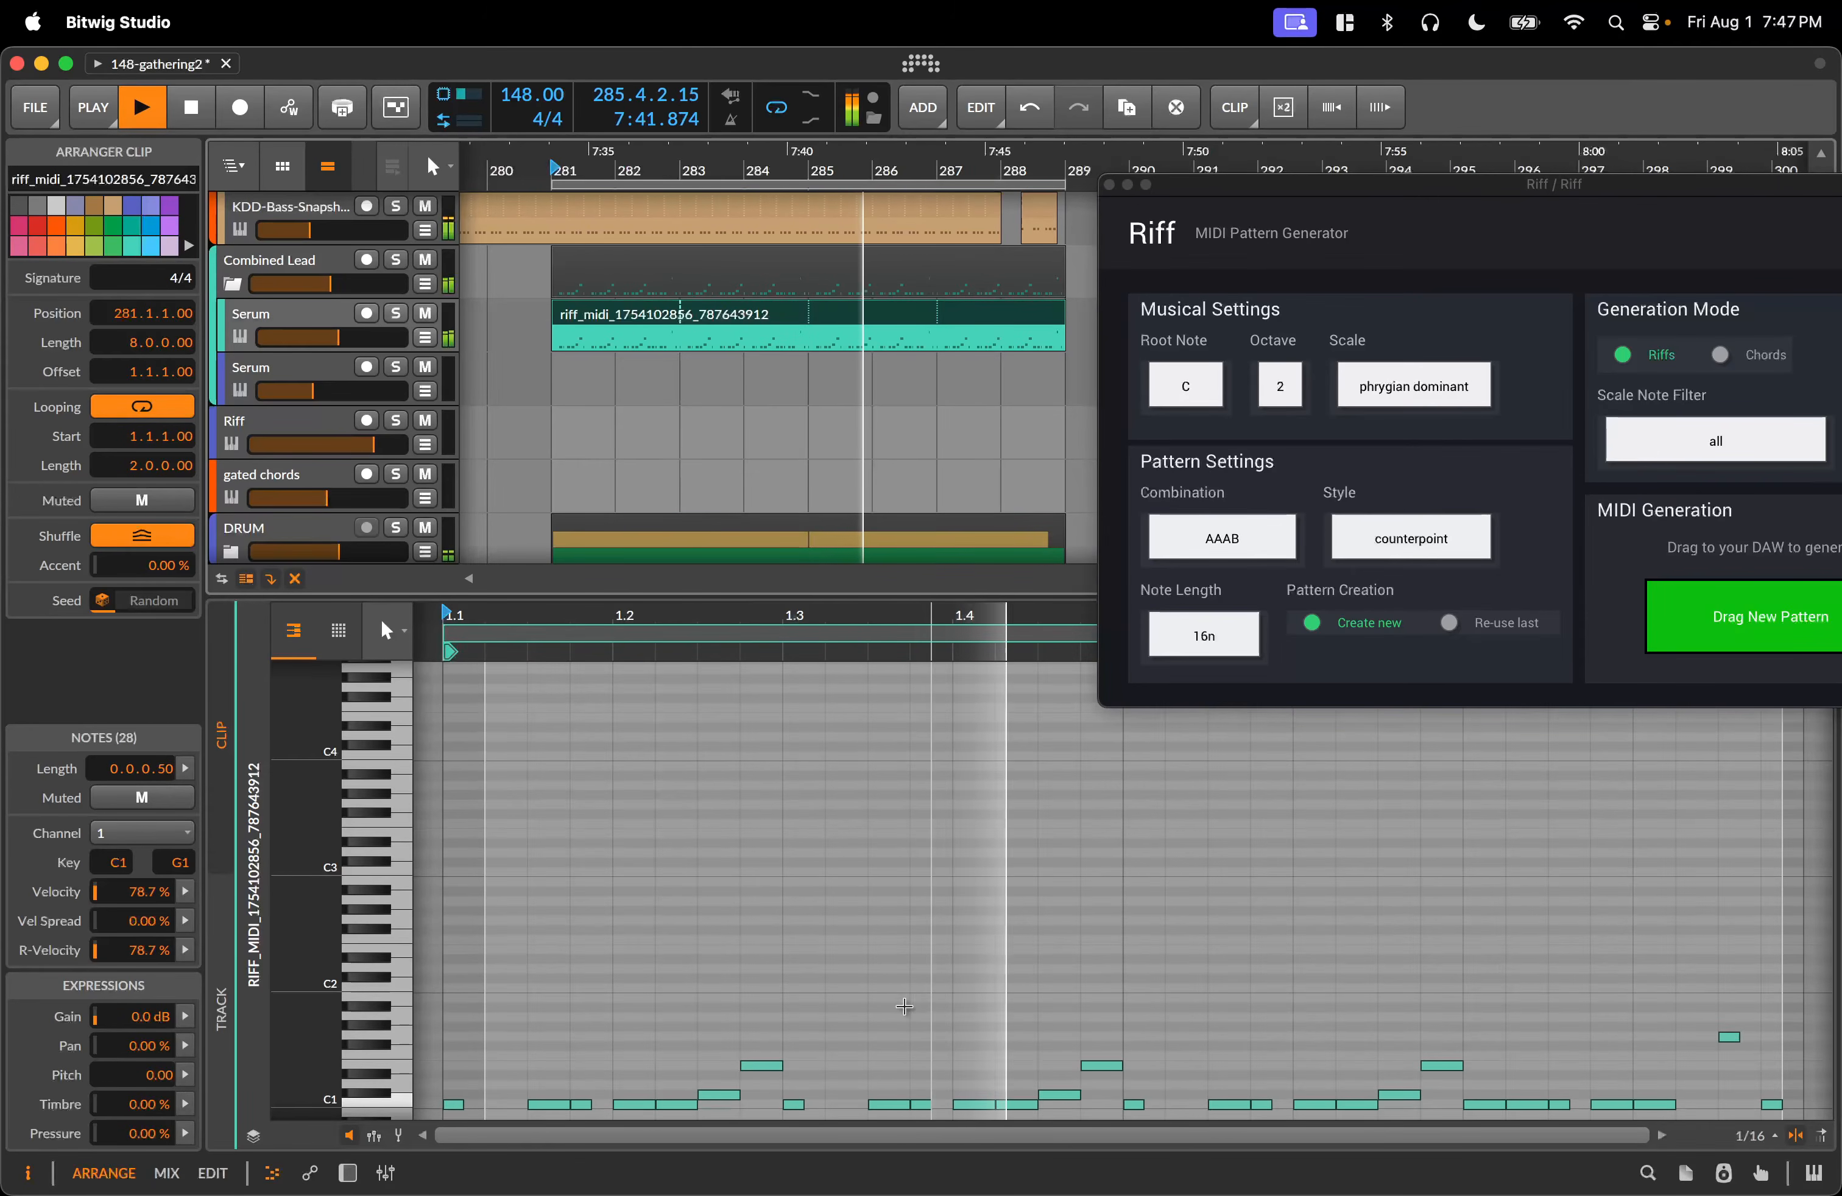
# Stop playback, mute the Serum lead track and switch the Riff generator to Chords mode.
pyautogui.press('space')
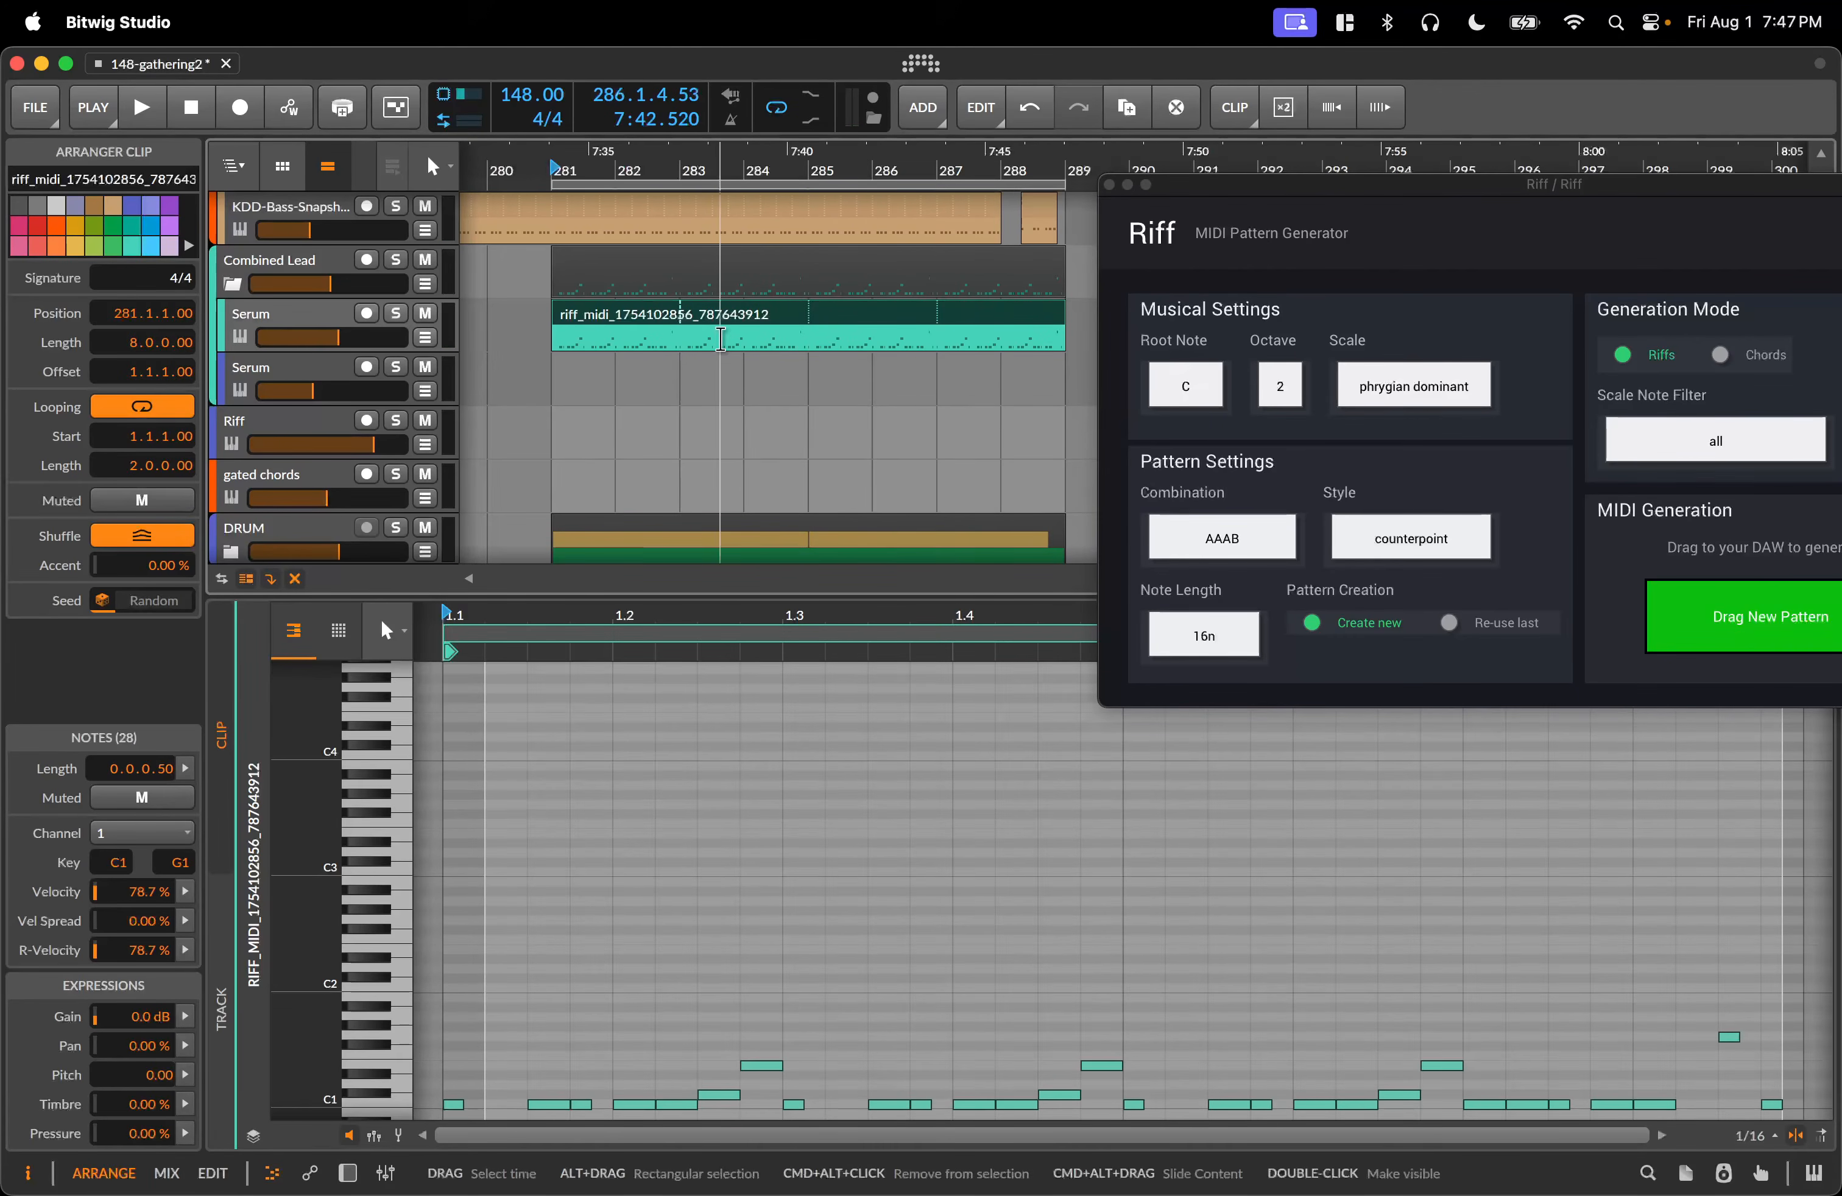
pyautogui.moveTo(1380, 194); pyautogui.dragTo(1351, 271)
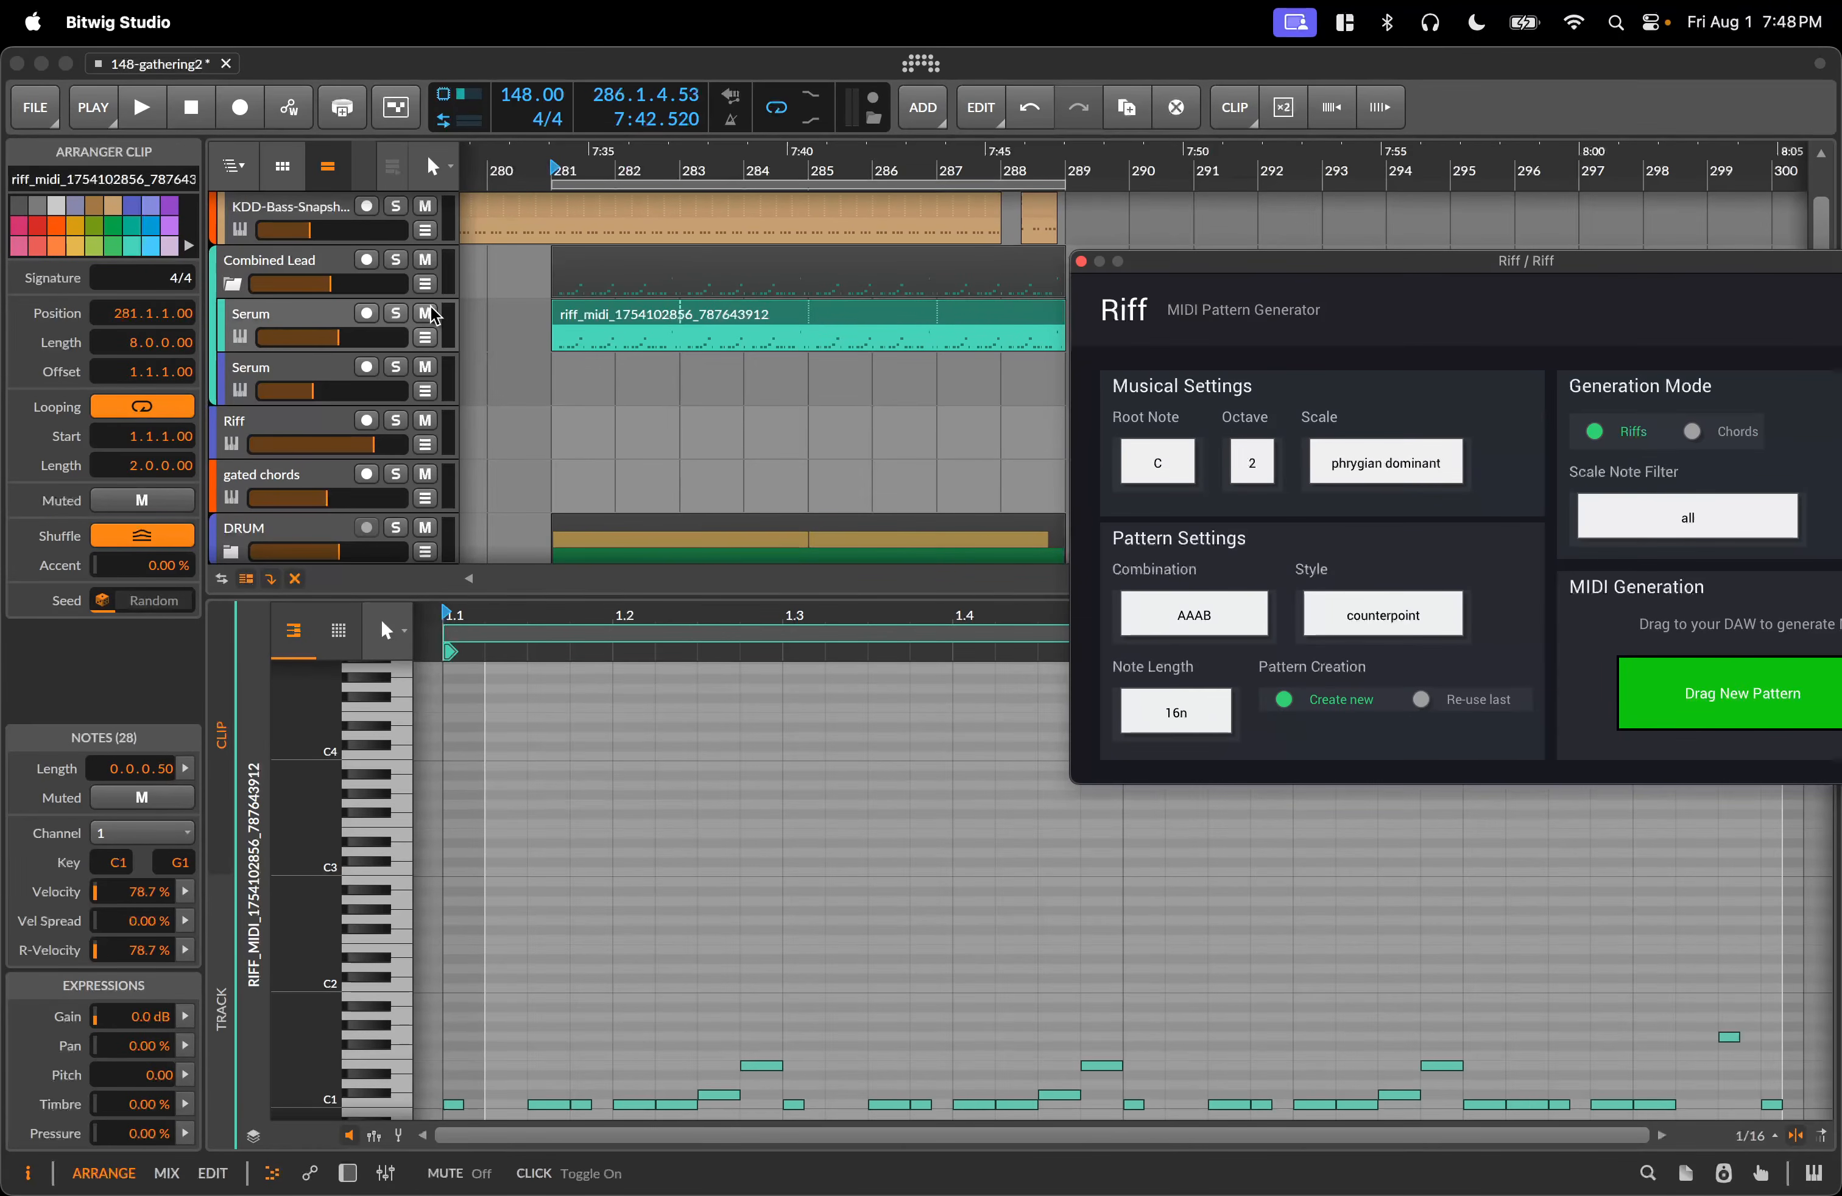
pyautogui.click(424, 313)
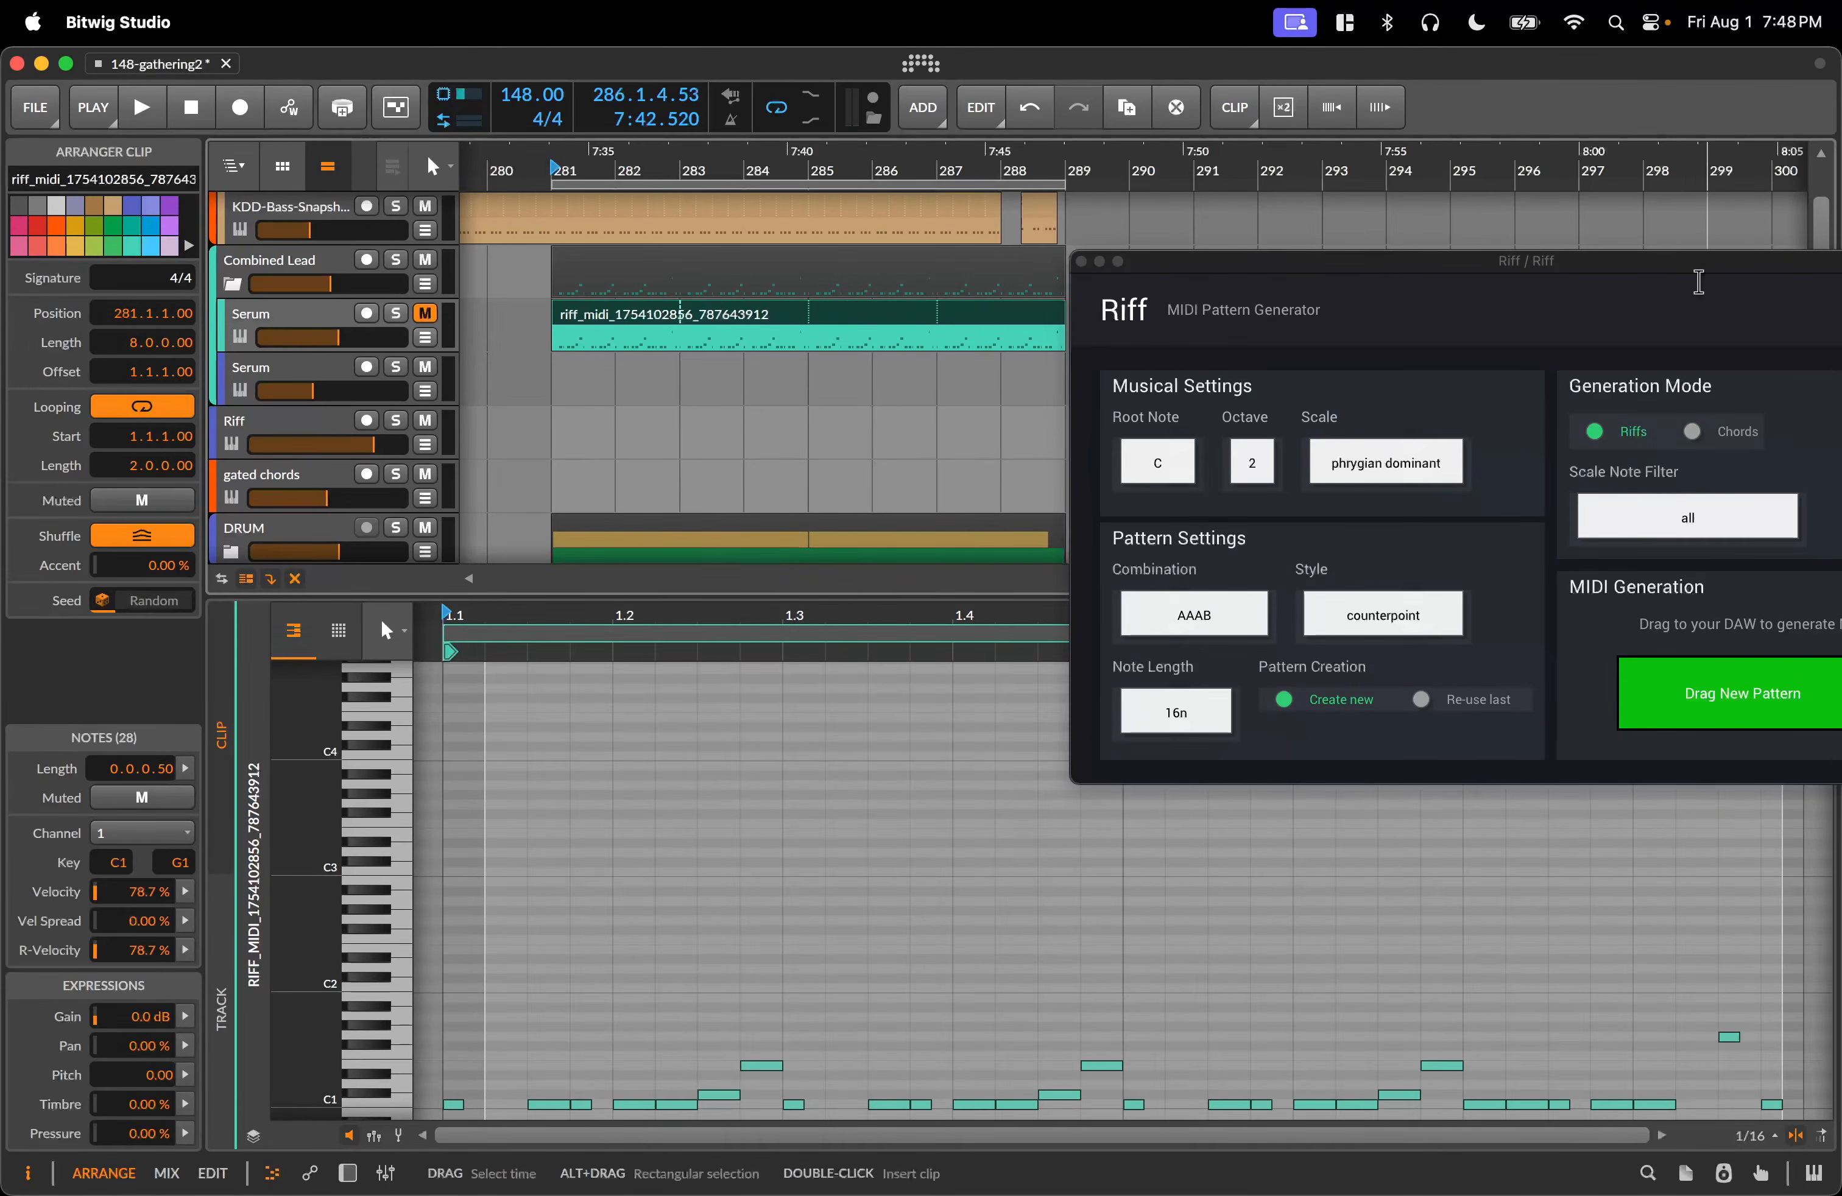
pyautogui.moveTo(1707, 268); pyautogui.dragTo(1566, 262)
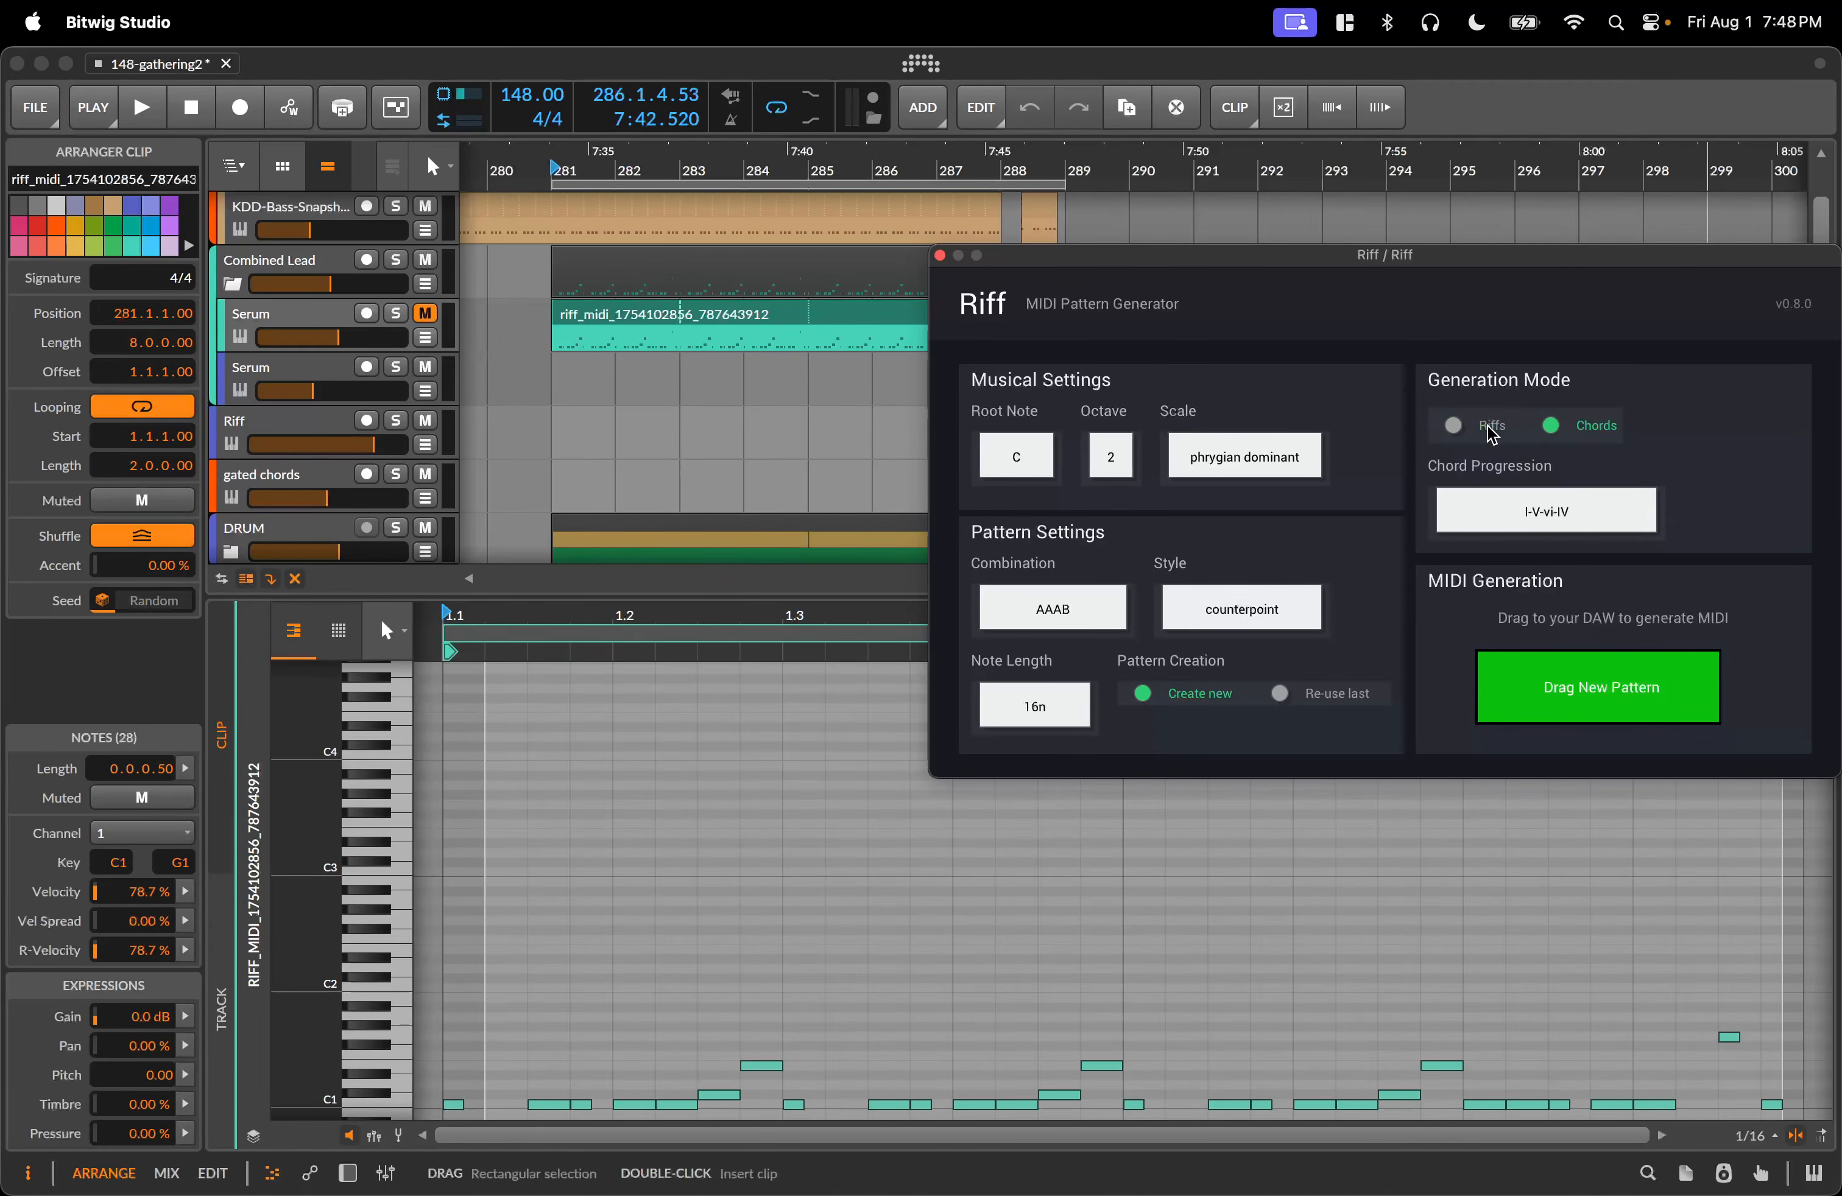
pyautogui.click(1561, 430)
# Review the available chord progressions and scales, keeping I-V-vi-IV and phrygian dominant.
pyautogui.click(1511, 524)
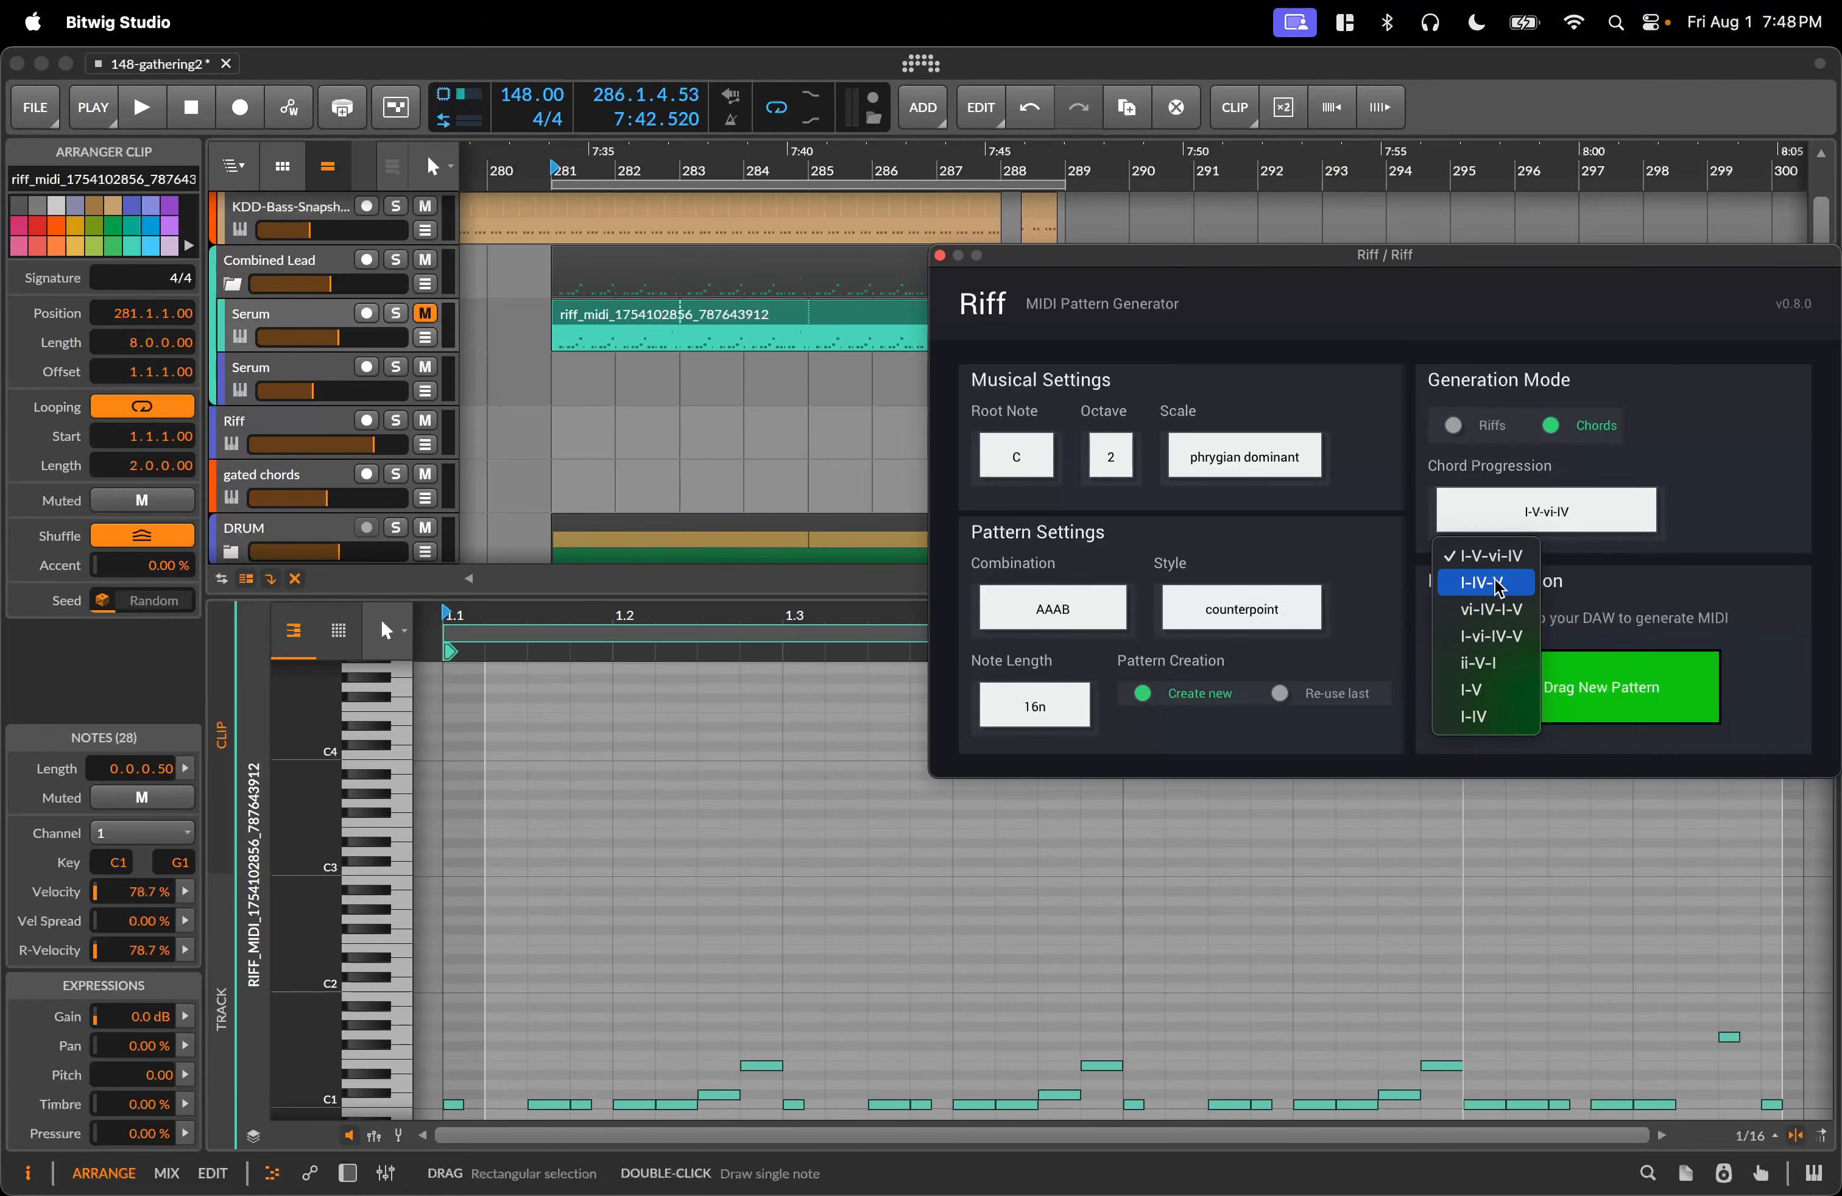
pyautogui.click(1316, 530)
pyautogui.click(1229, 457)
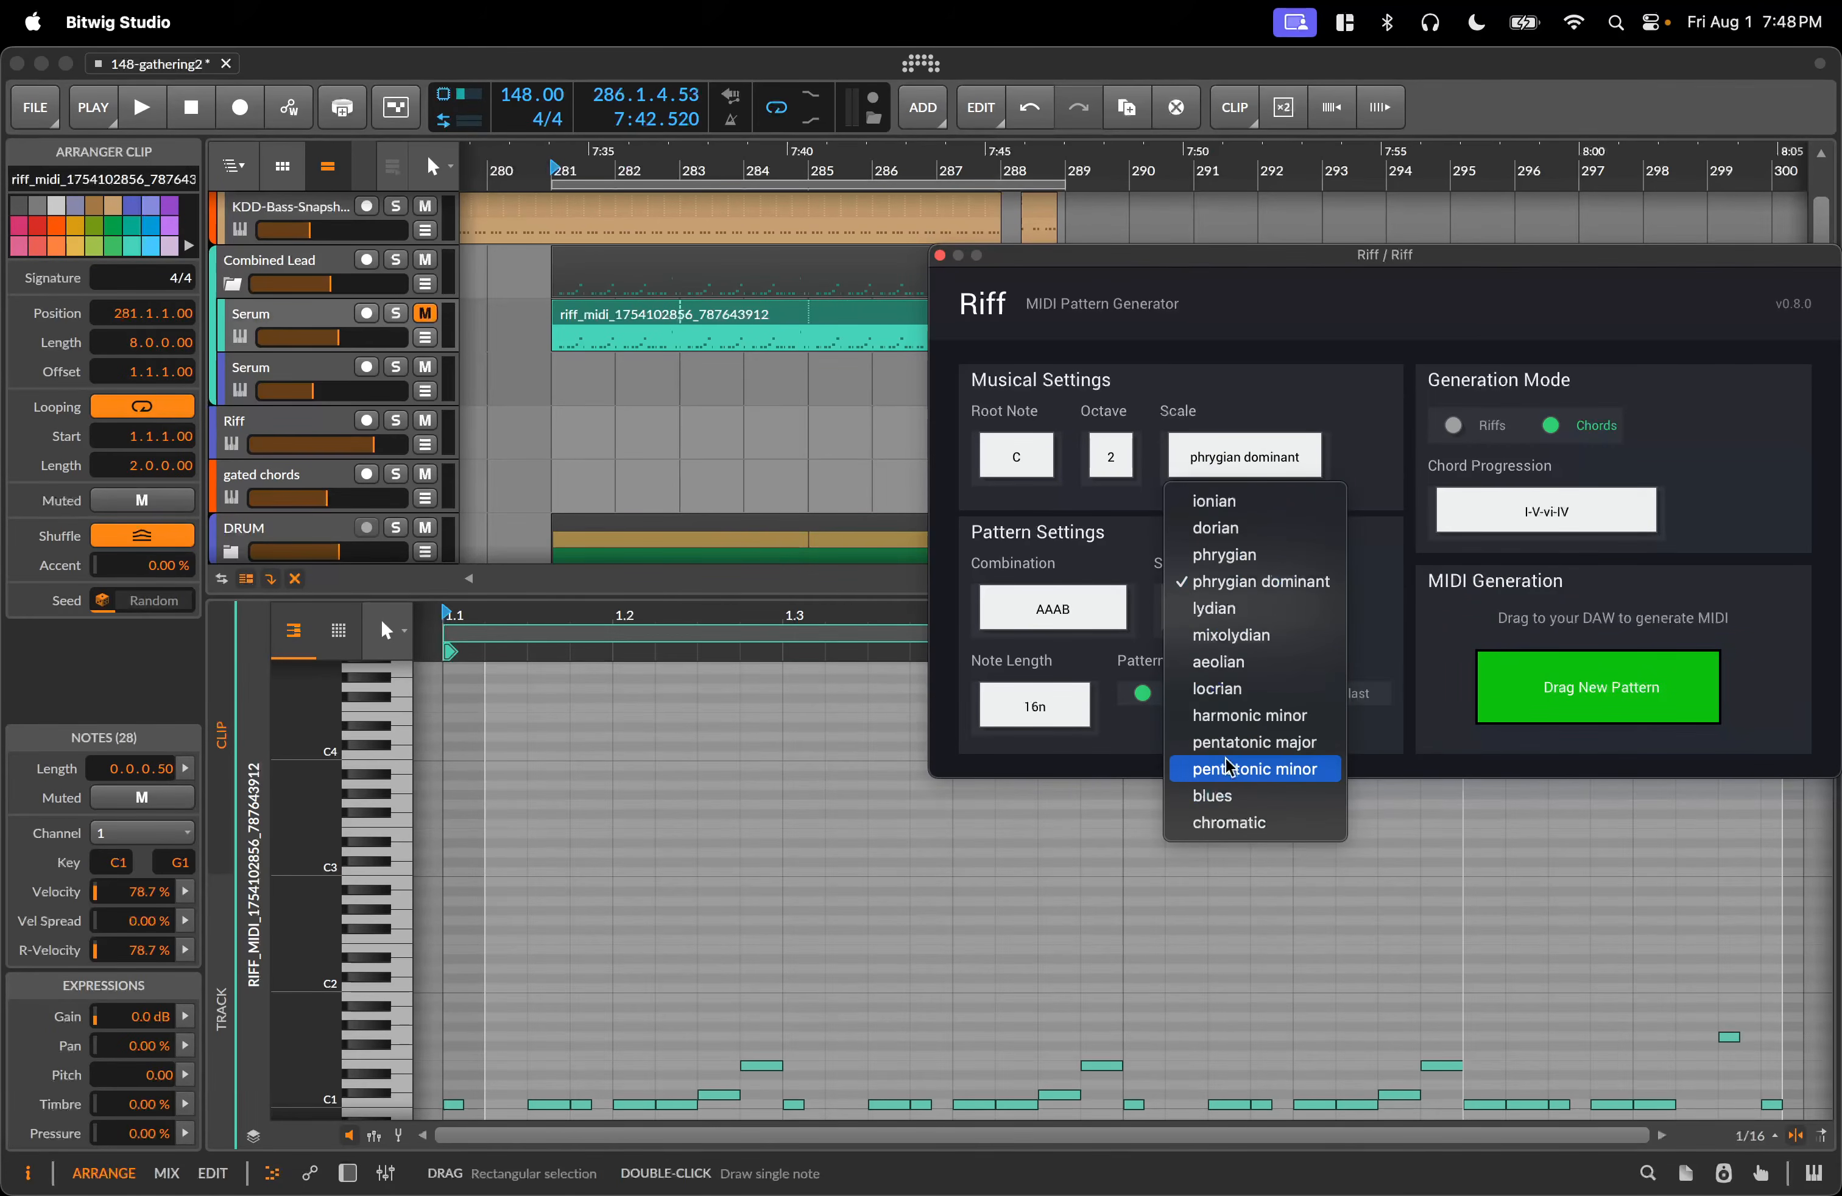
pyautogui.click(1553, 511)
pyautogui.click(1549, 511)
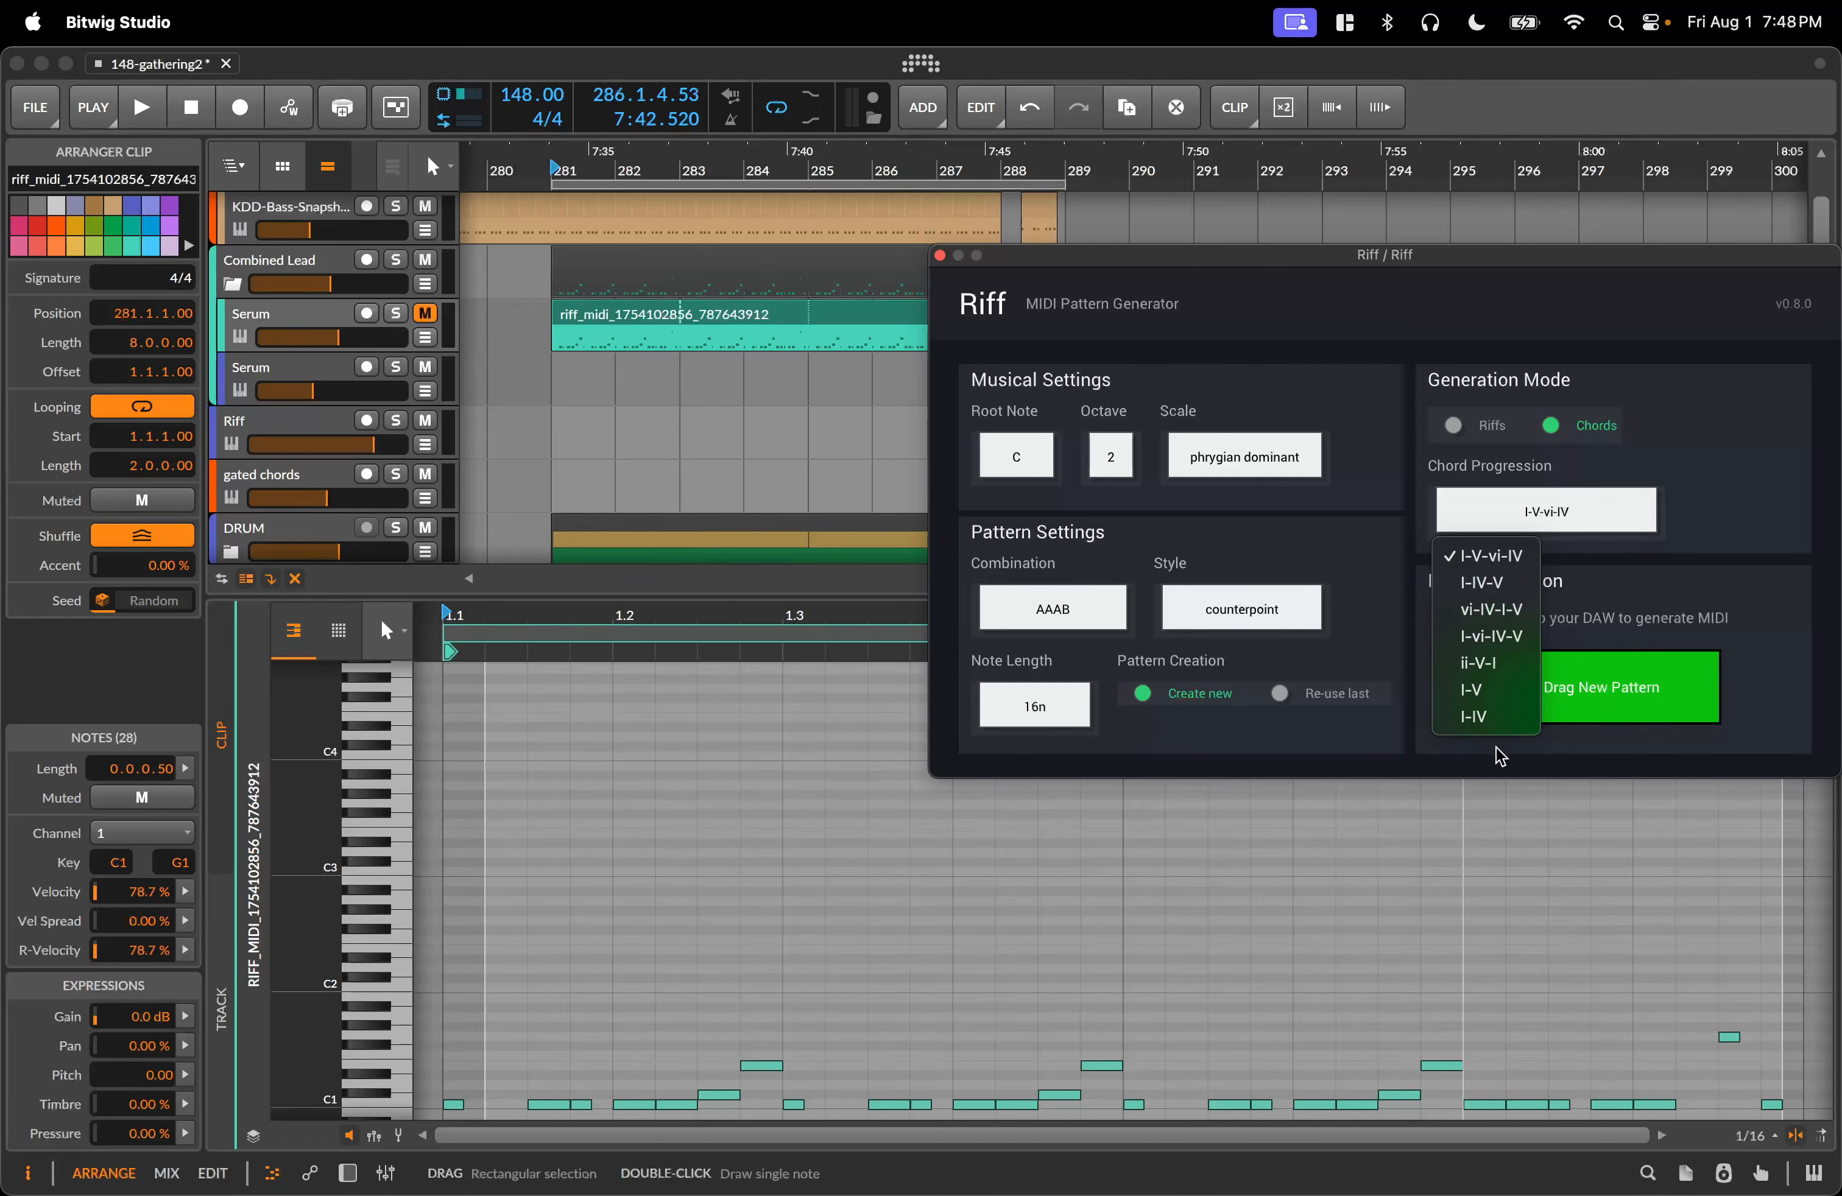
pyautogui.click(1674, 550)
pyautogui.click(1543, 531)
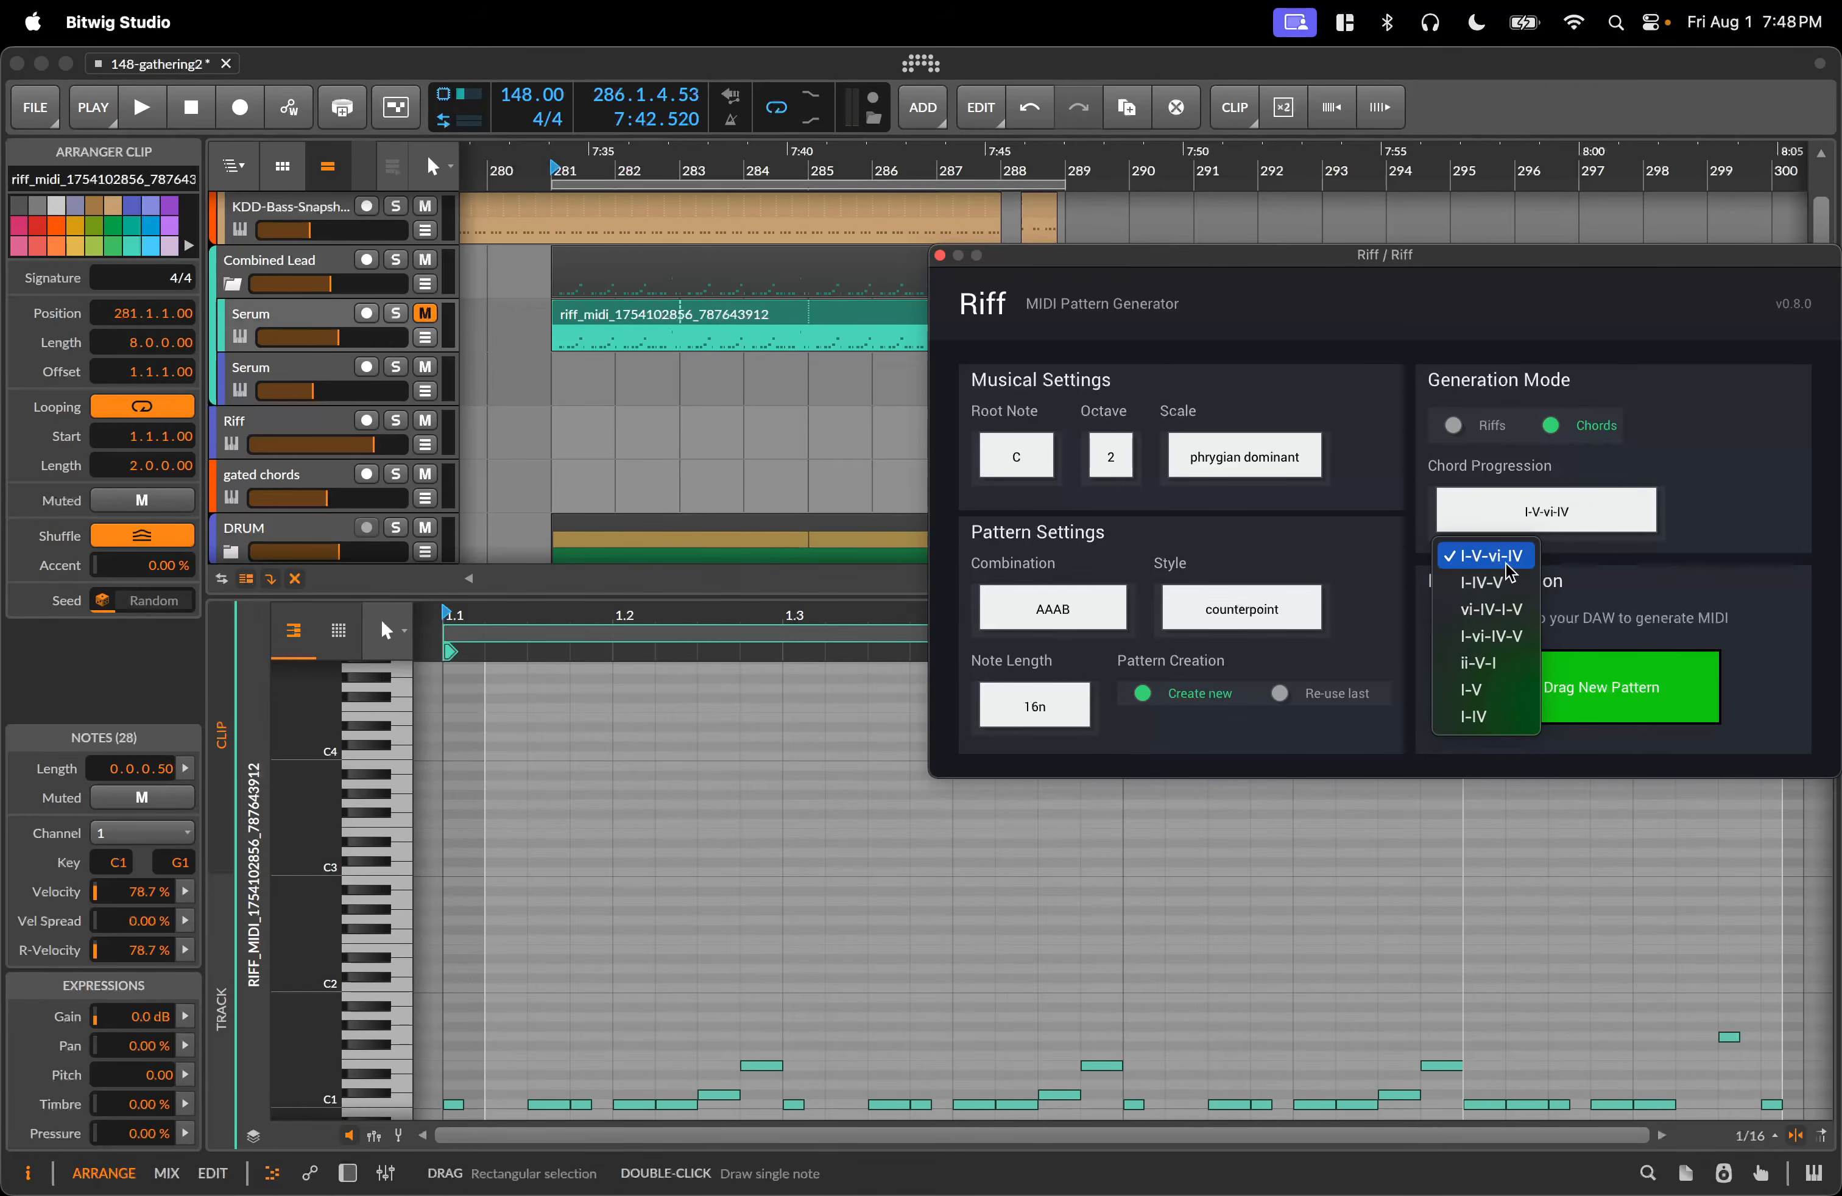
pyautogui.click(1719, 587)
# Configure the pattern with simple style, combination A and a note length of 1n.
pyautogui.click(1256, 595)
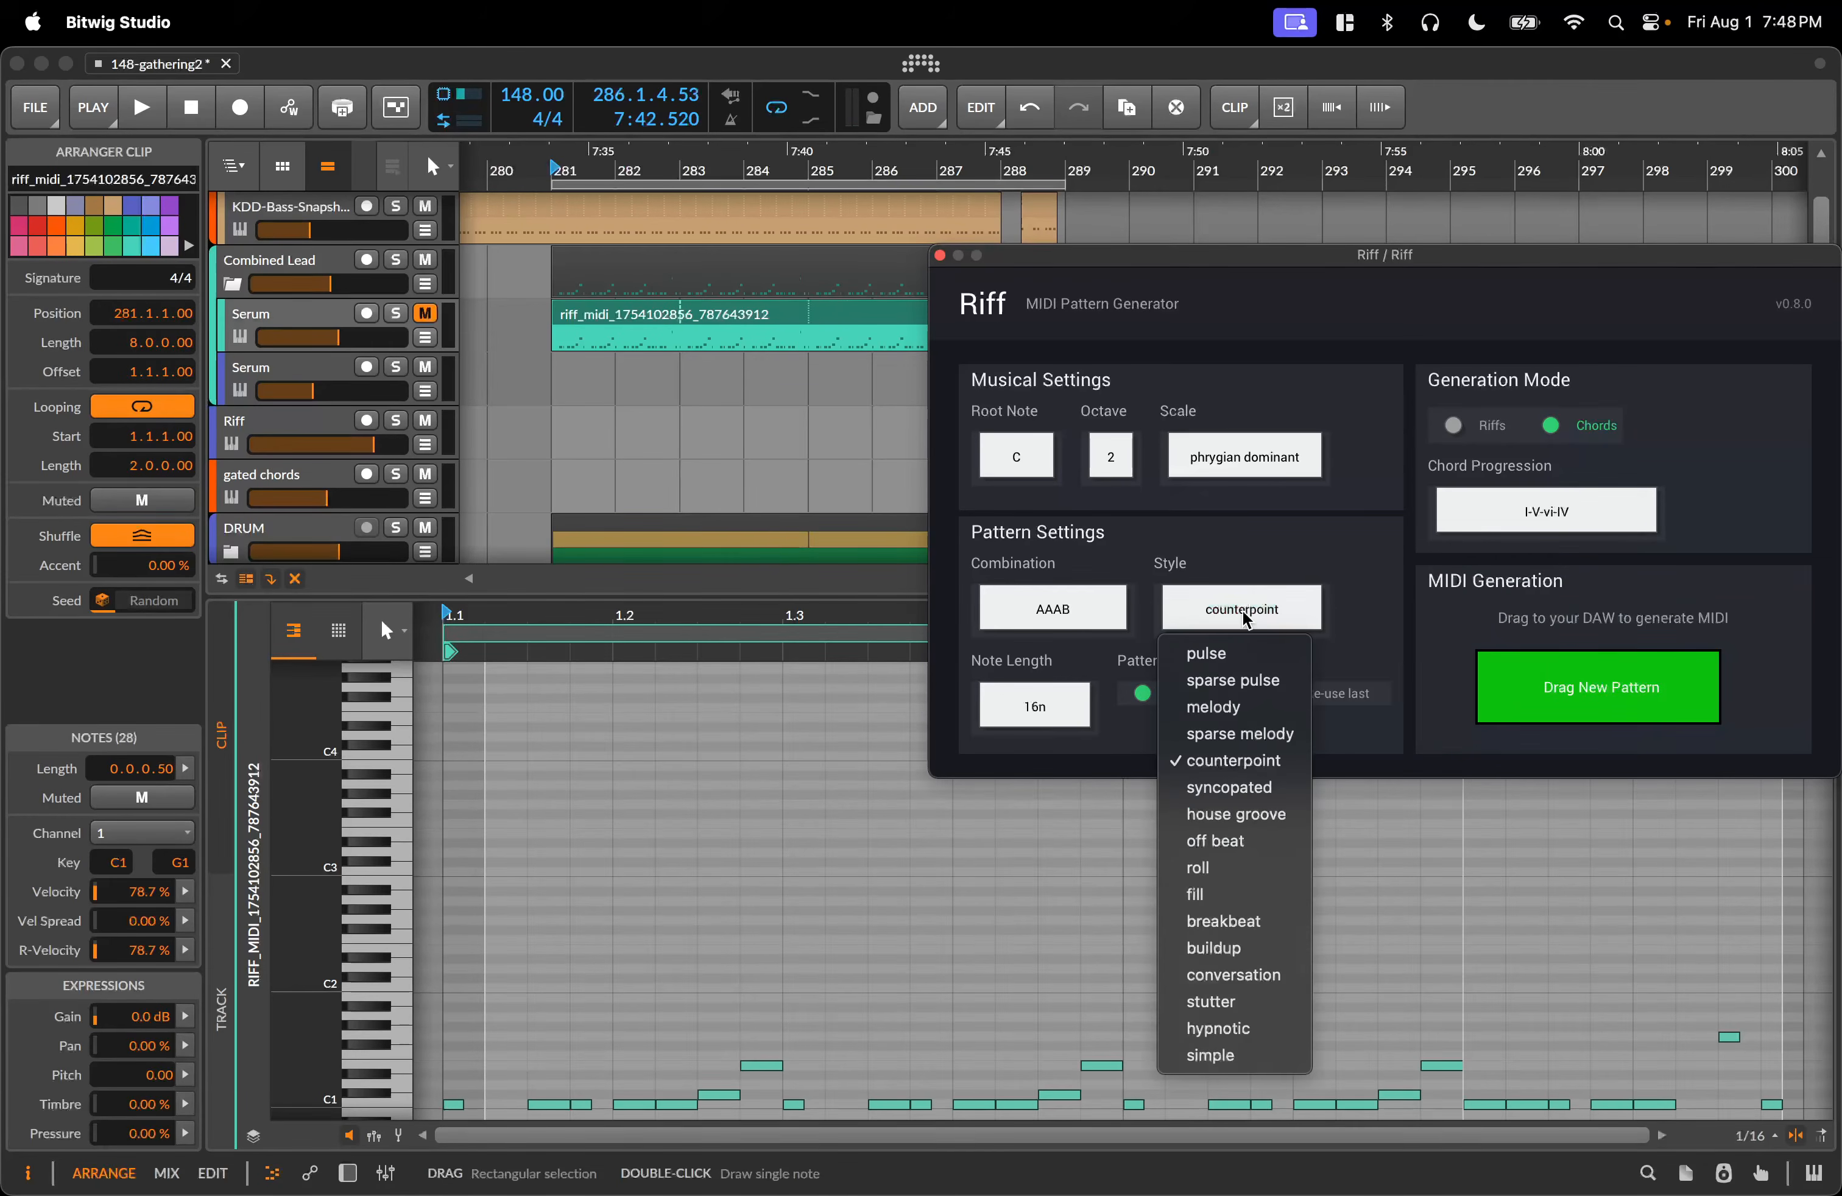
pyautogui.click(1252, 1053)
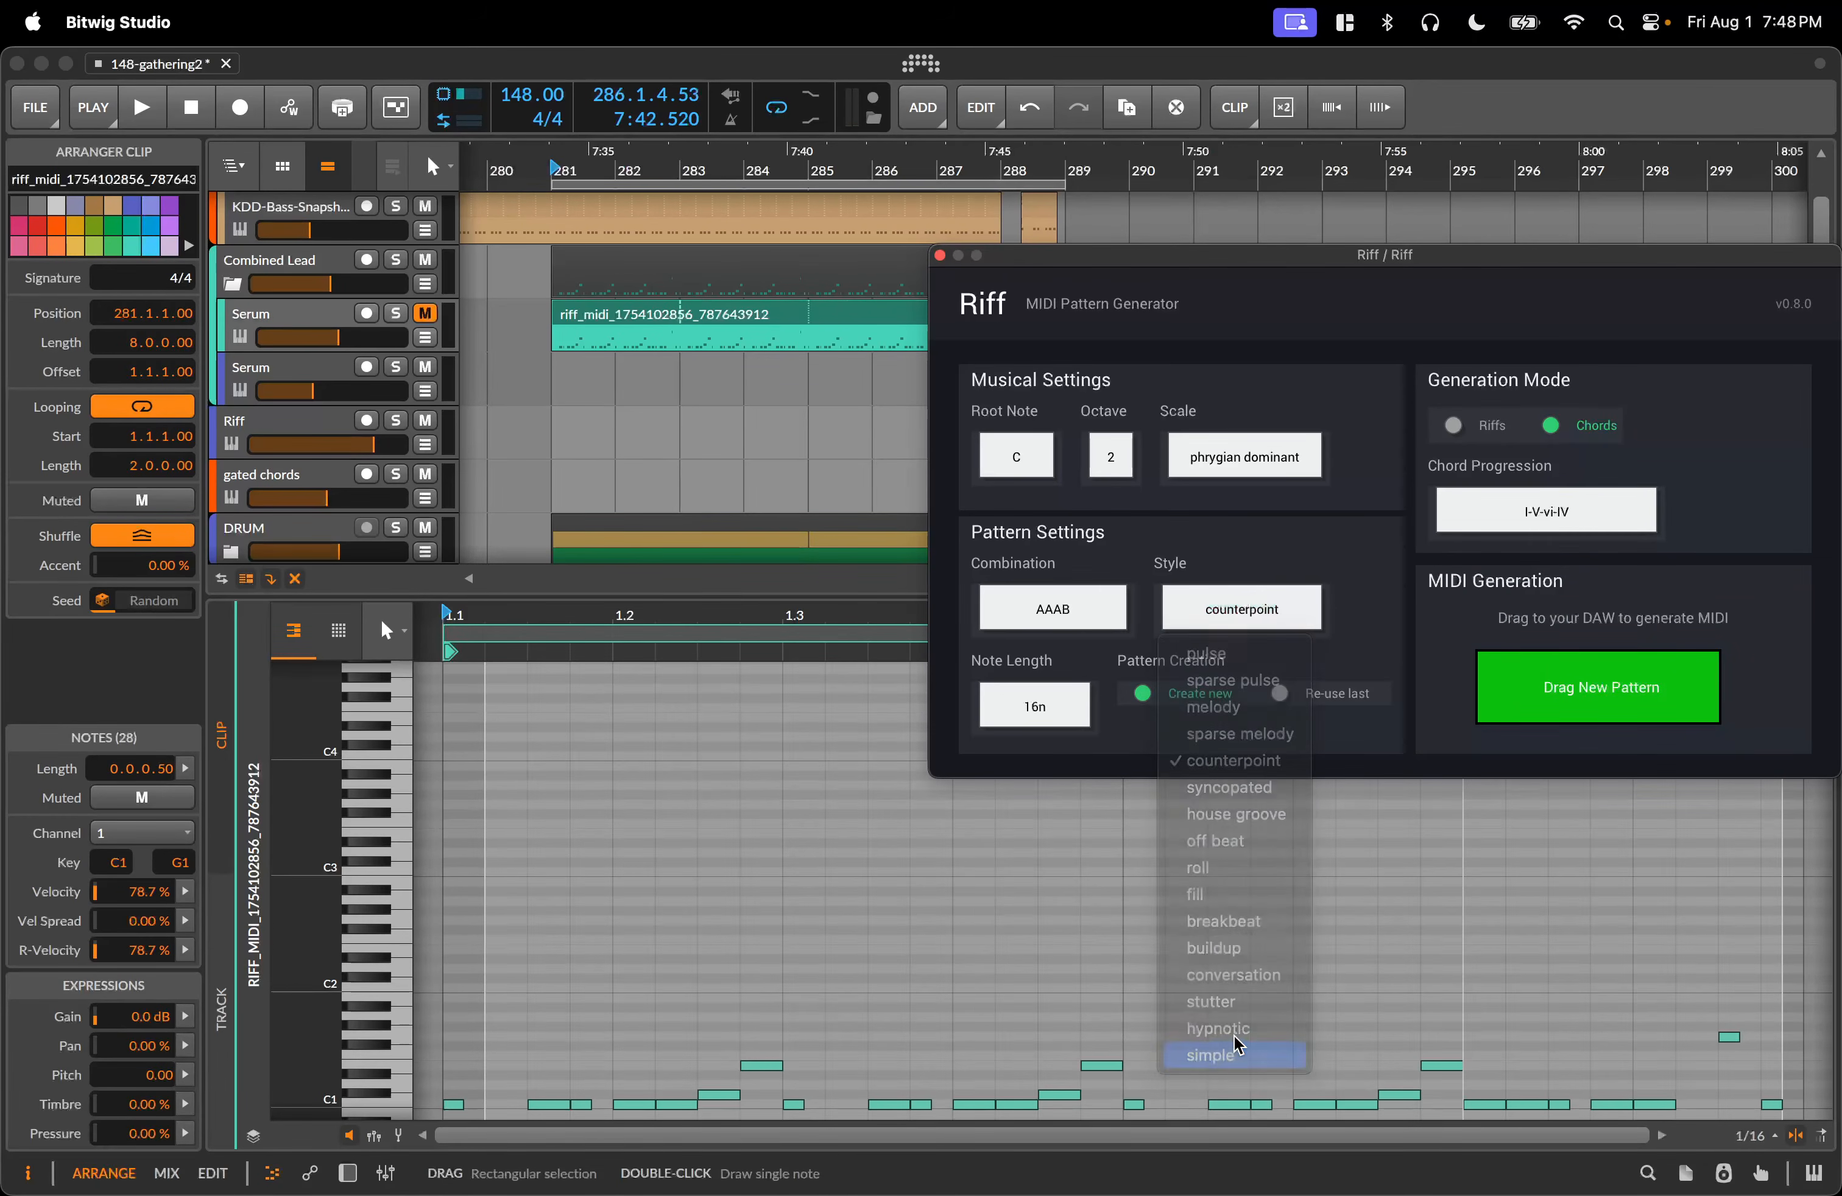
pyautogui.click(1077, 610)
pyautogui.click(1033, 669)
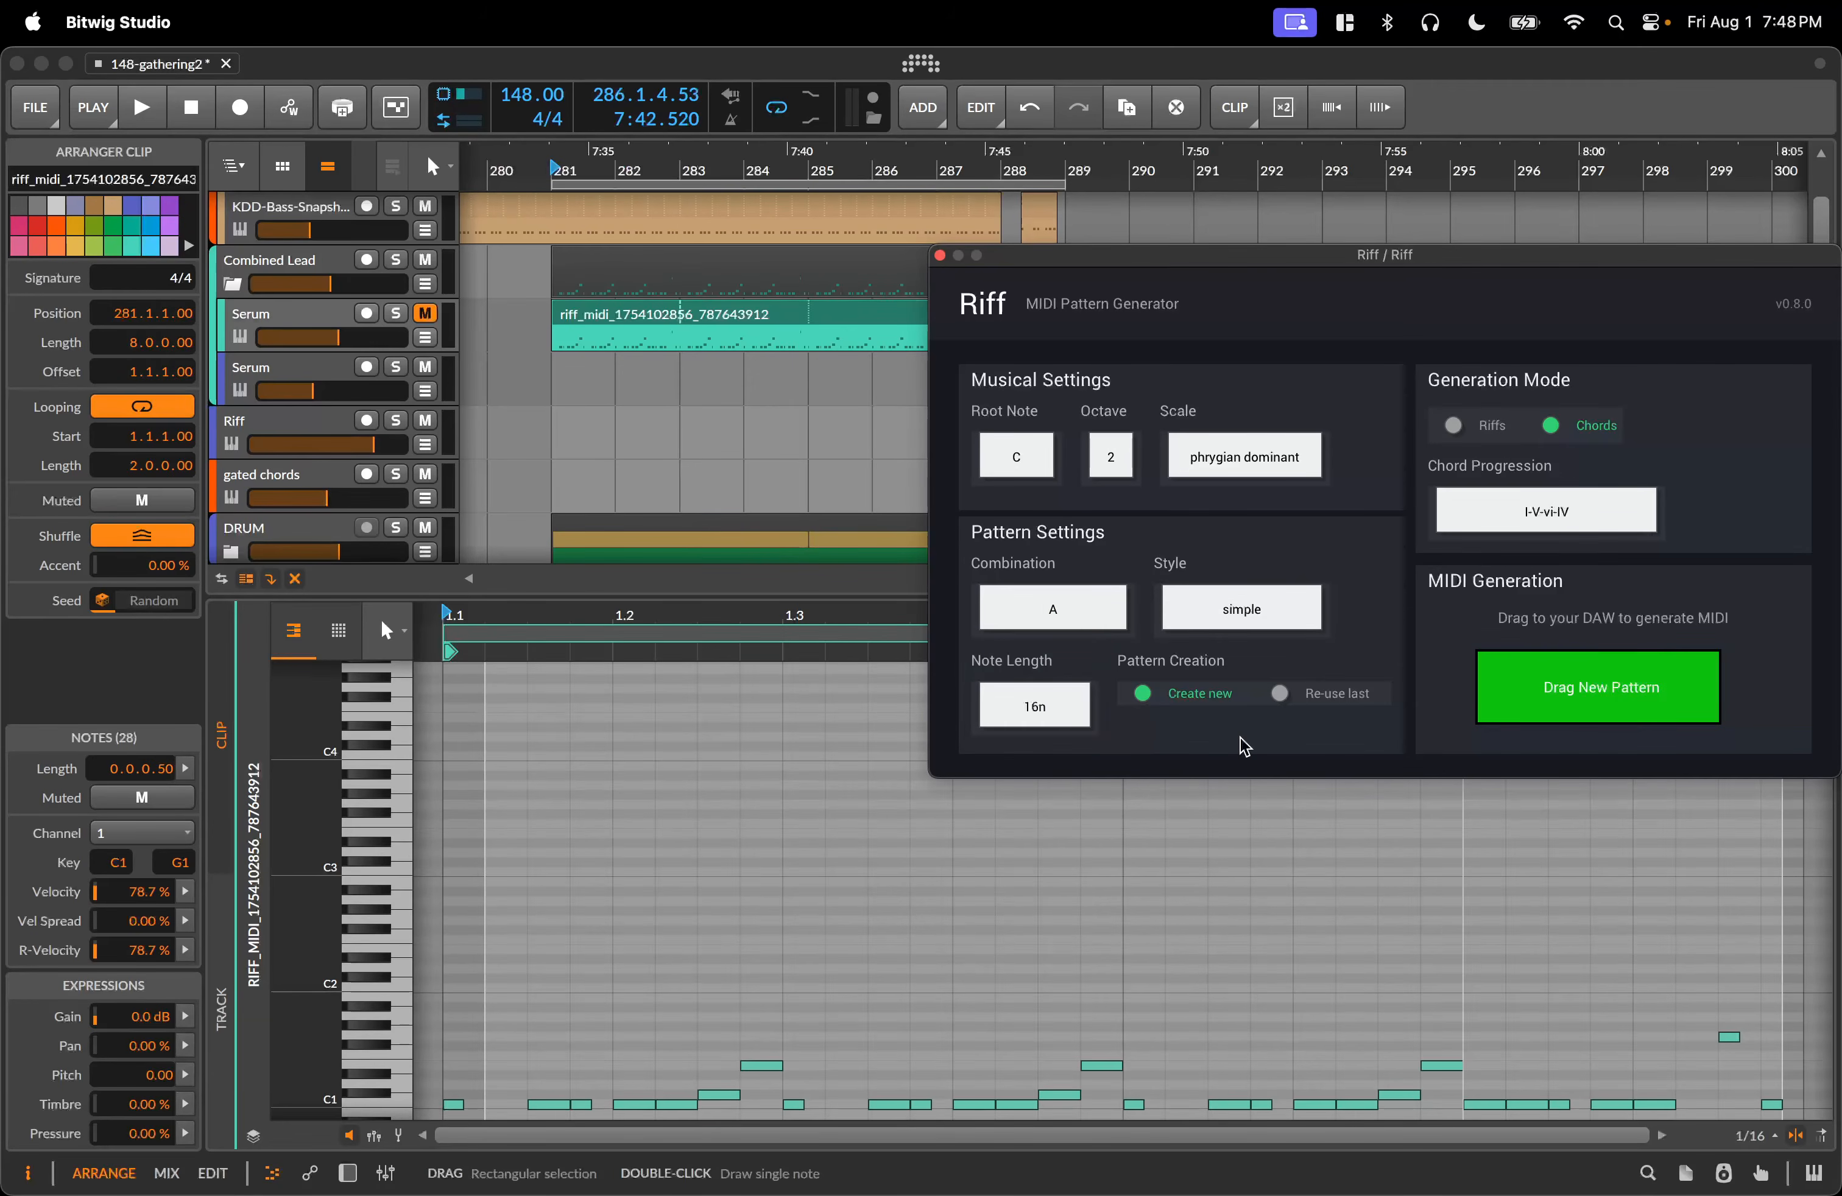
pyautogui.click(1060, 719)
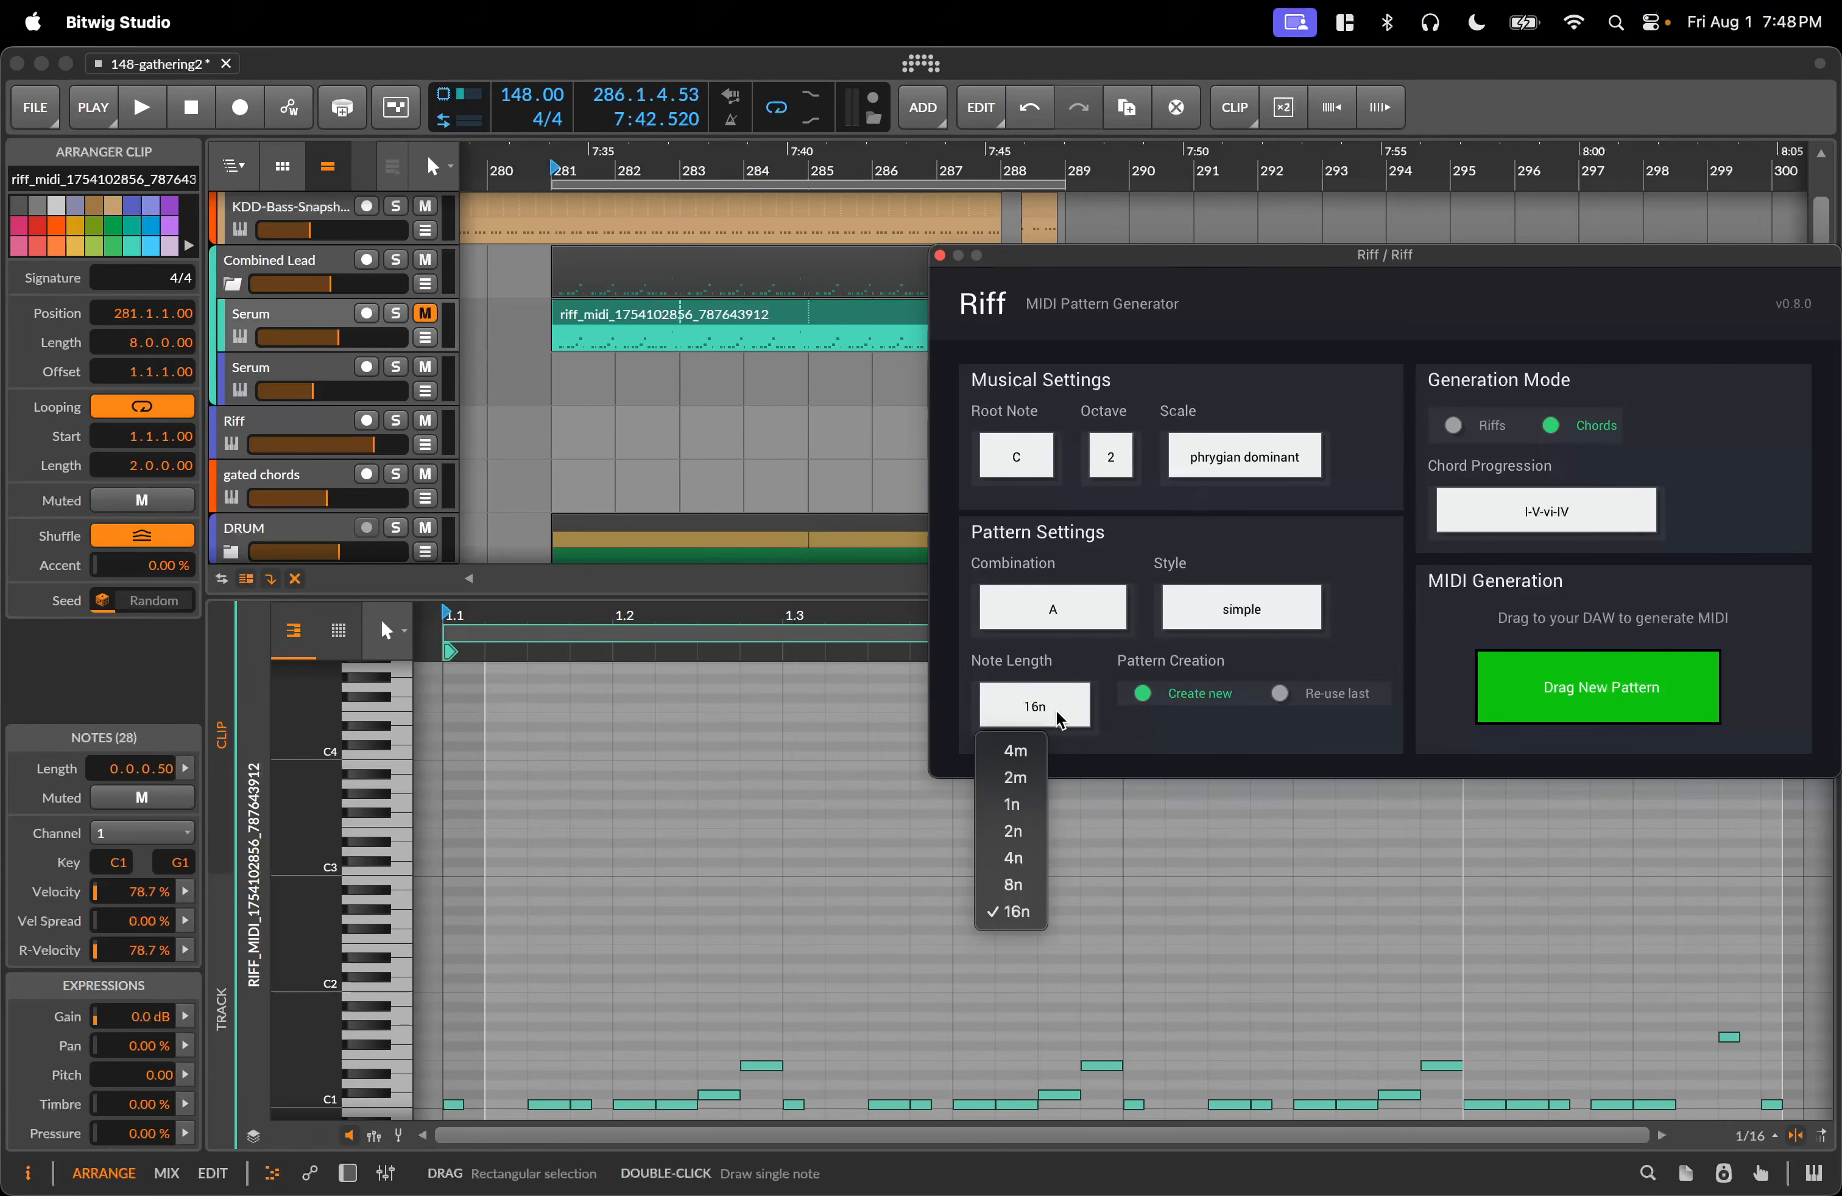
pyautogui.click(1057, 791)
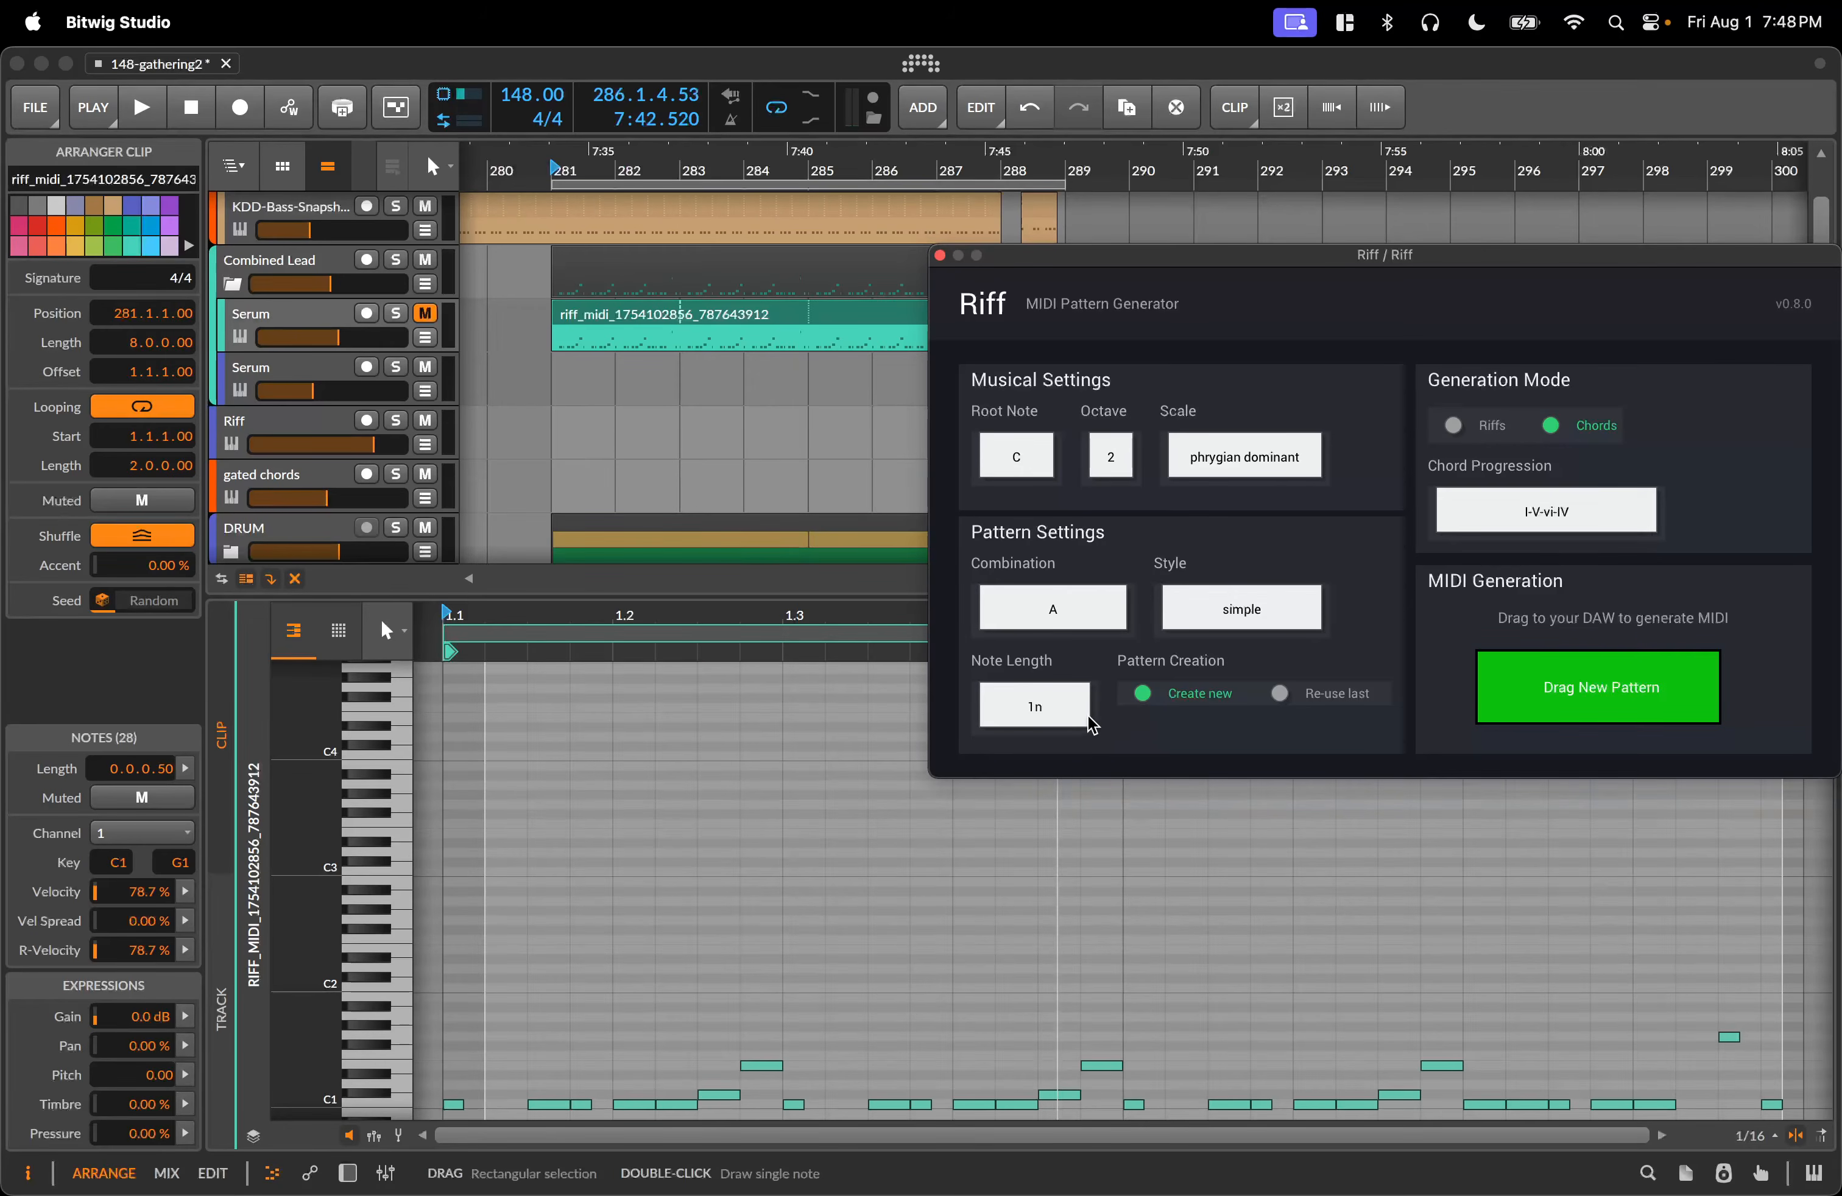
# Place a generated chord pattern on the gated chords track at bar 281, check the track's devices and open the clip's notes.
pyautogui.moveTo(1363, 265); pyautogui.dragTo(1537, 248)
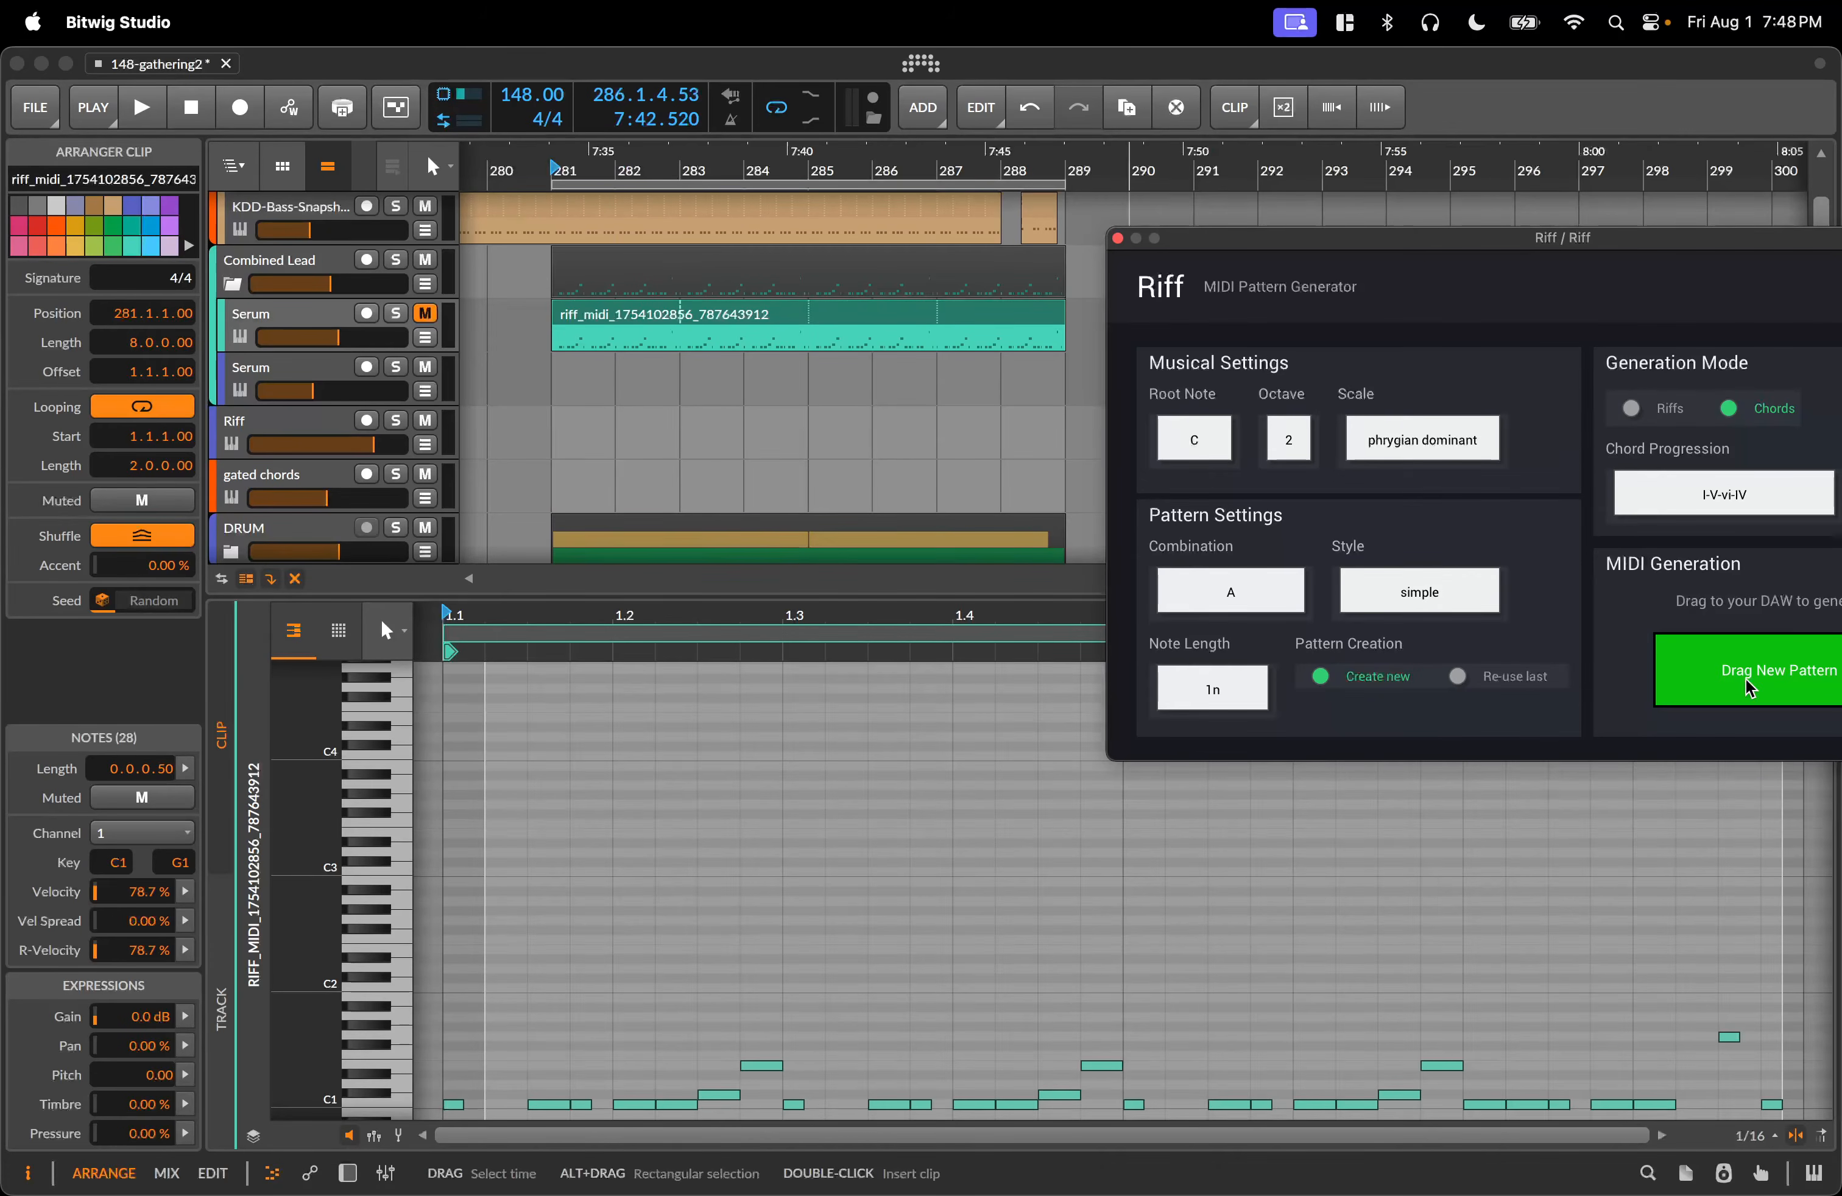
pyautogui.moveTo(1750, 687); pyautogui.dragTo(641, 477)
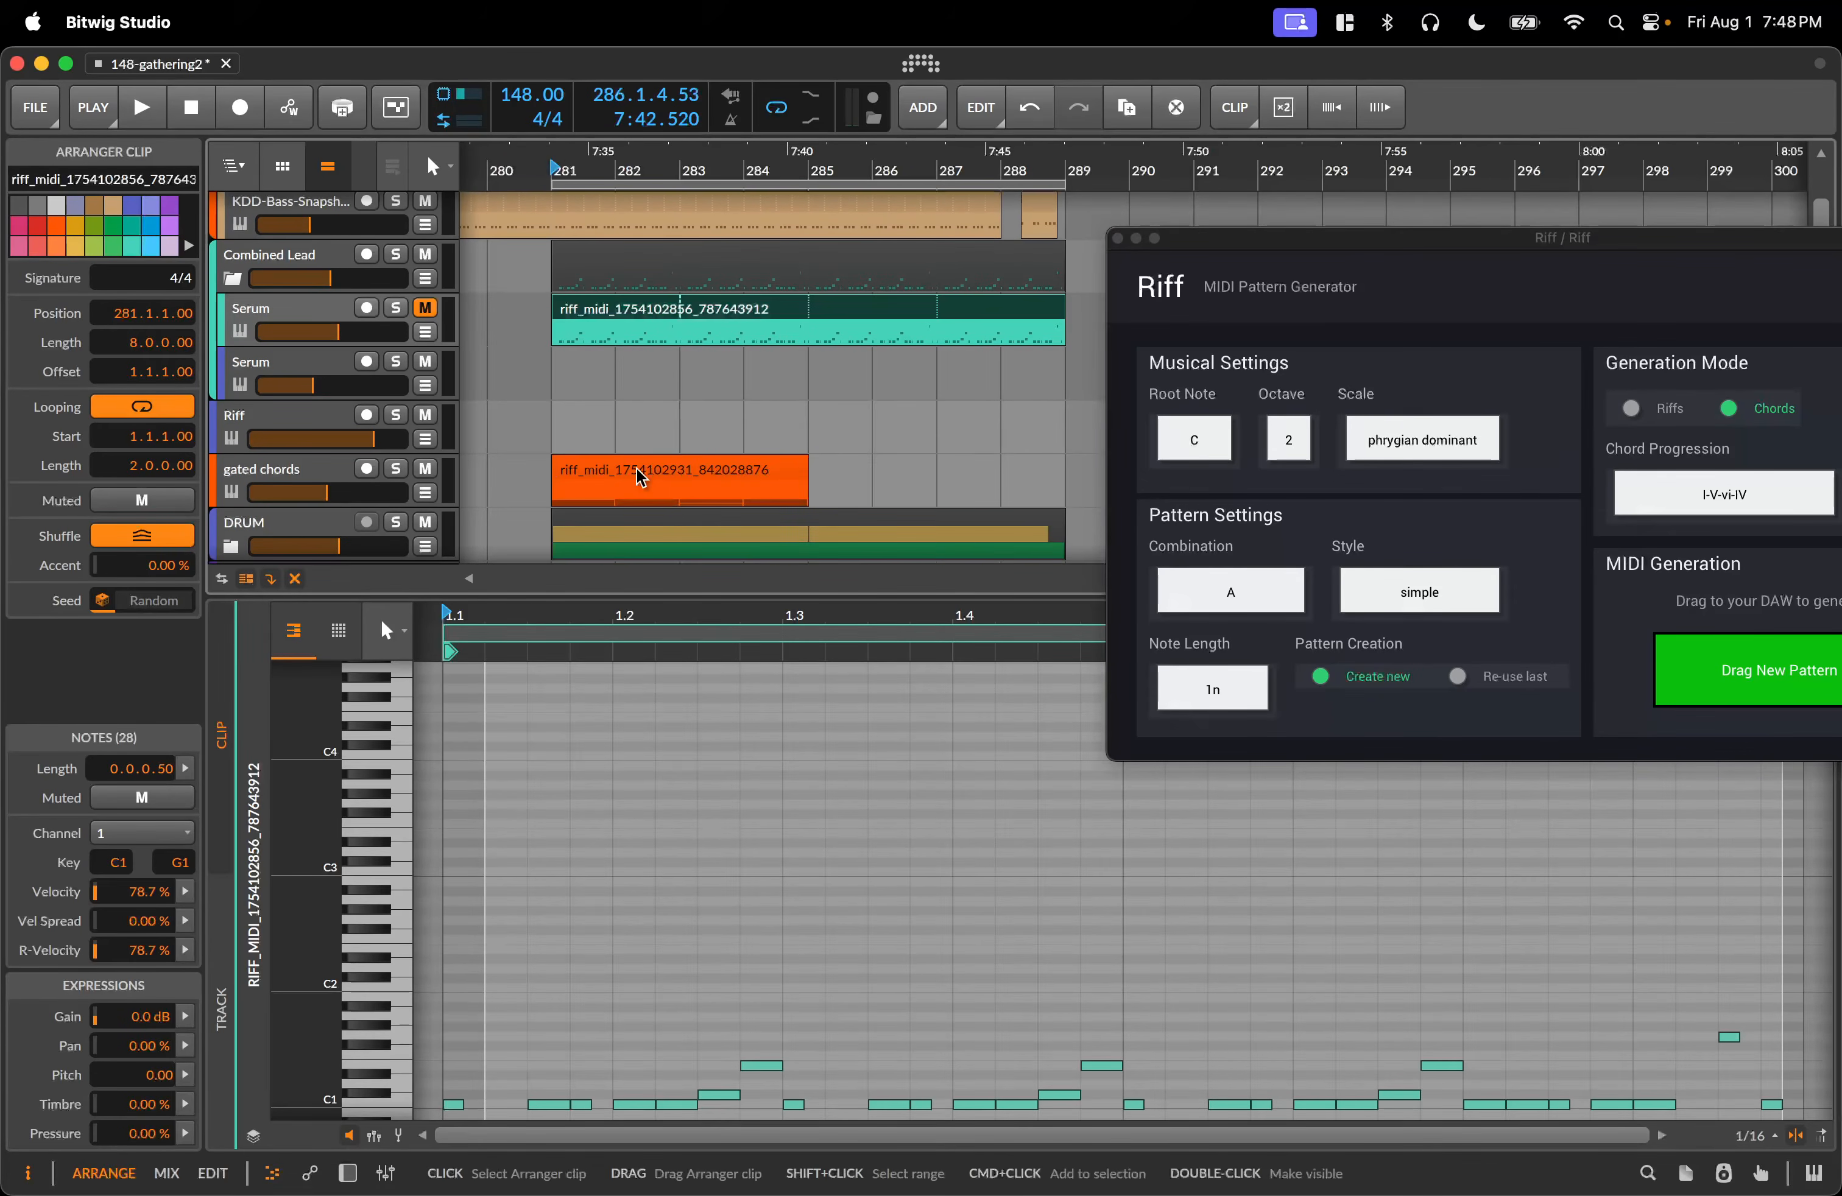
pyautogui.click(641, 477)
pyautogui.click(292, 469)
pyautogui.press('d')
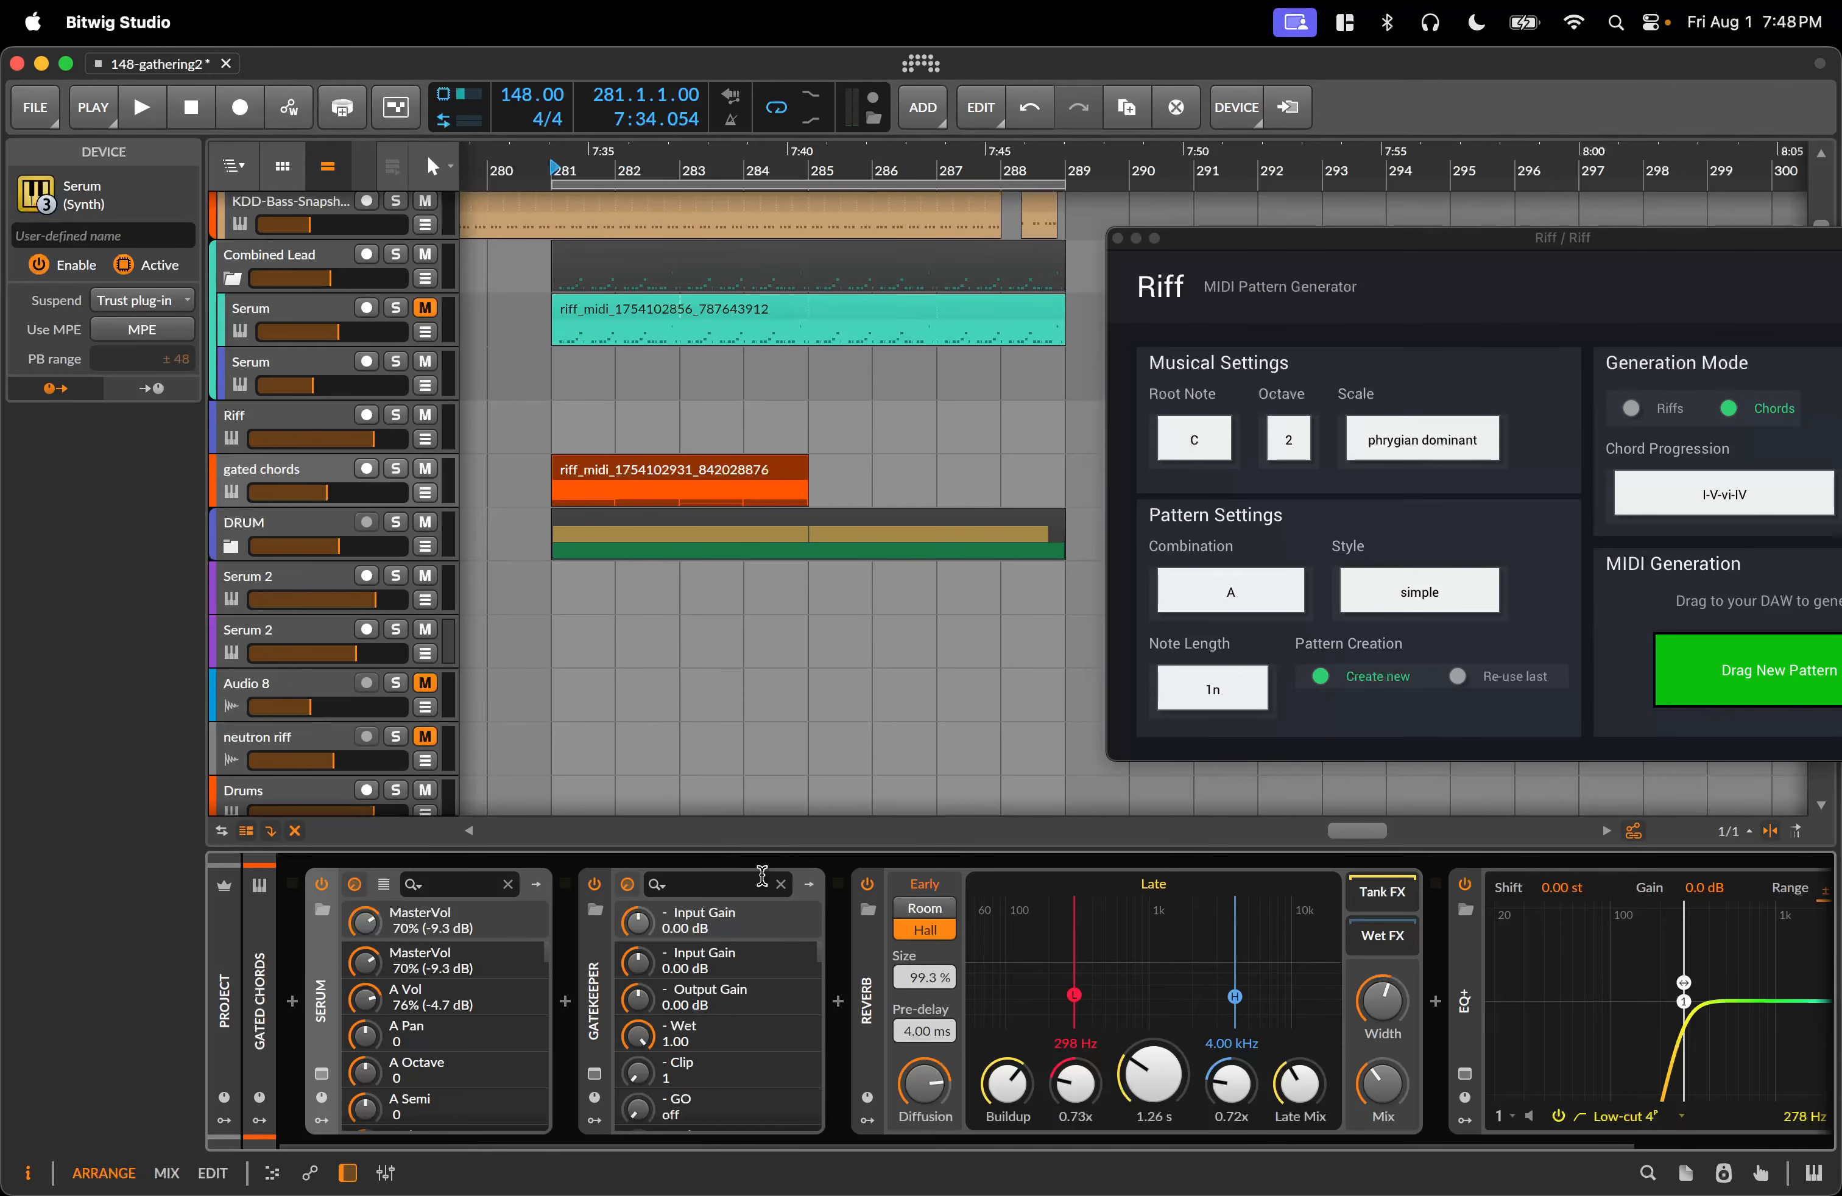
pyautogui.press('d')
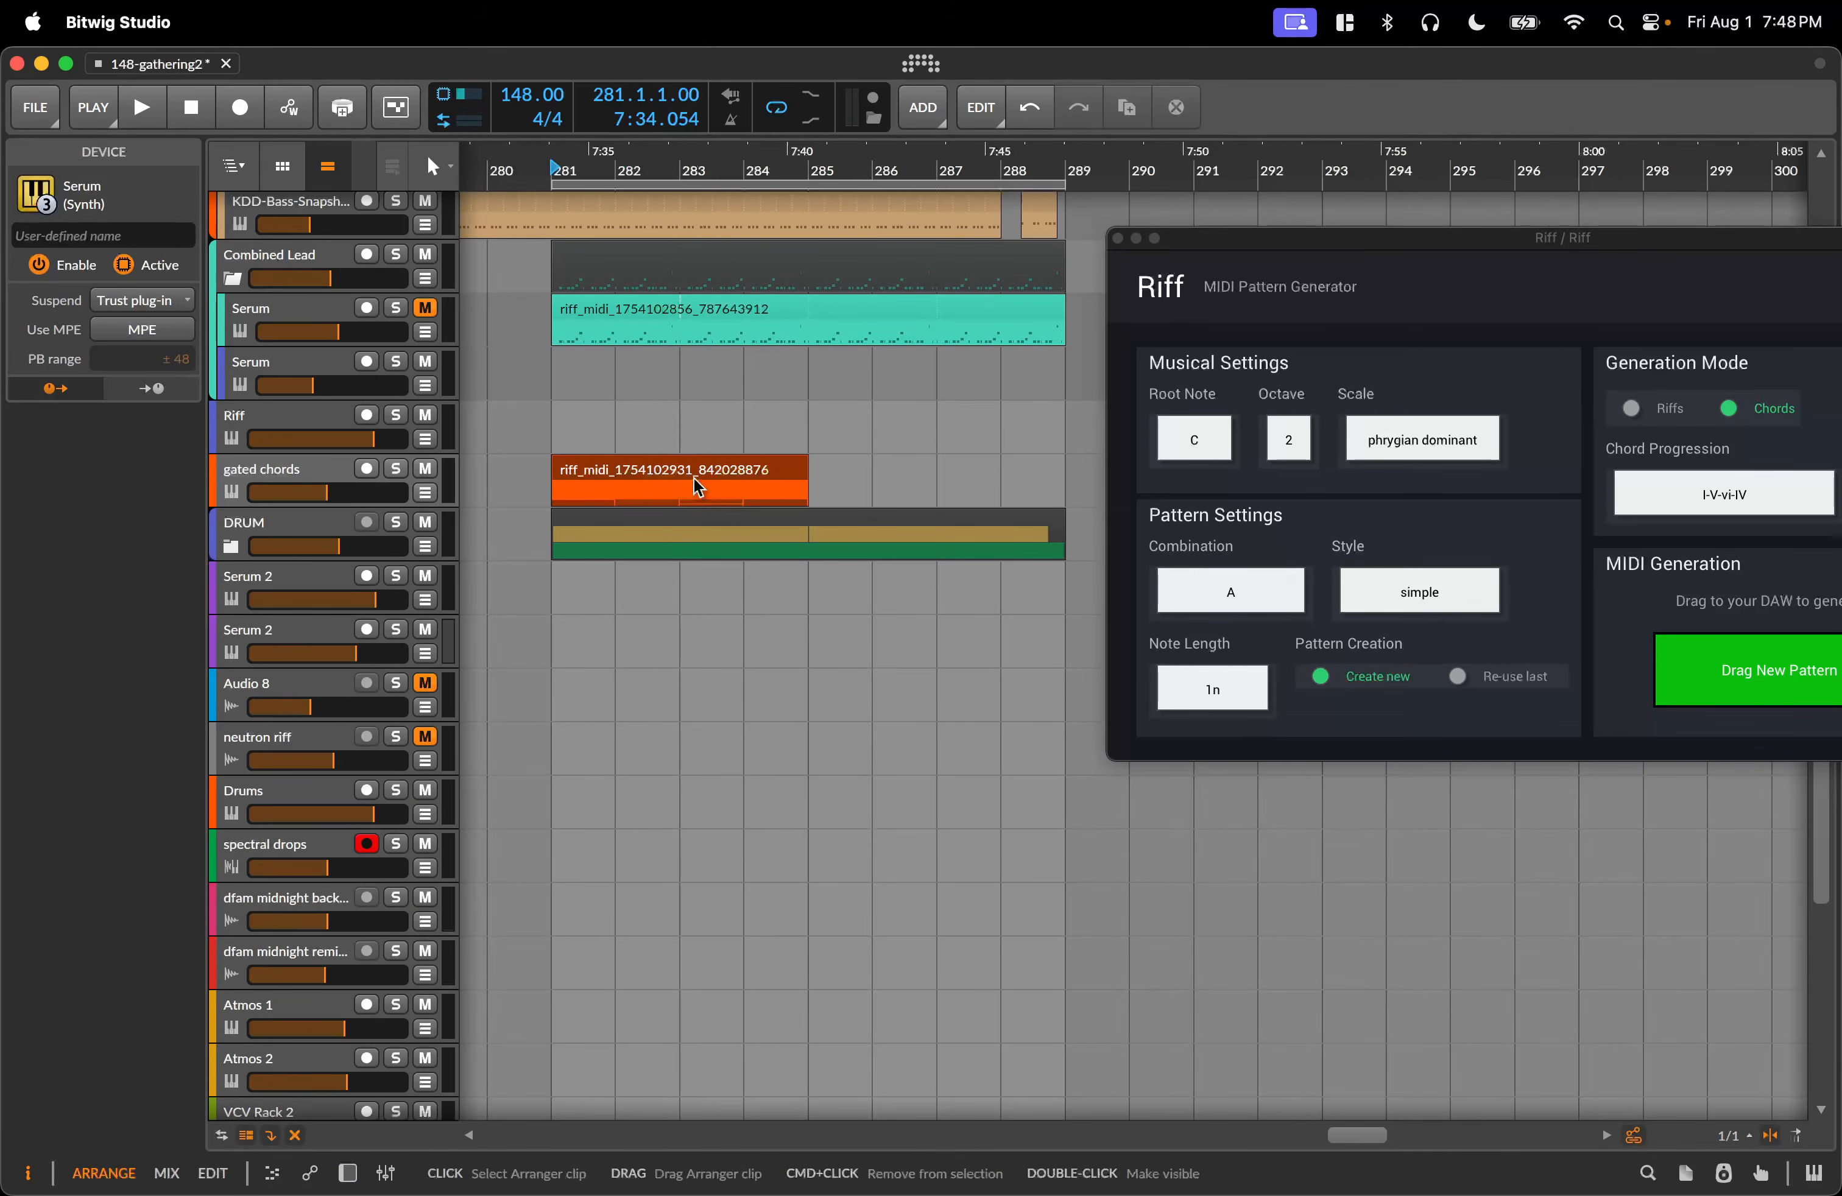
pyautogui.doubleClick(704, 477)
# Set the generator's octave to 3 and replace the gated chords clip at bar 281 with a new pattern.
pyautogui.moveTo(1310, 247); pyautogui.dragTo(1204, 106)
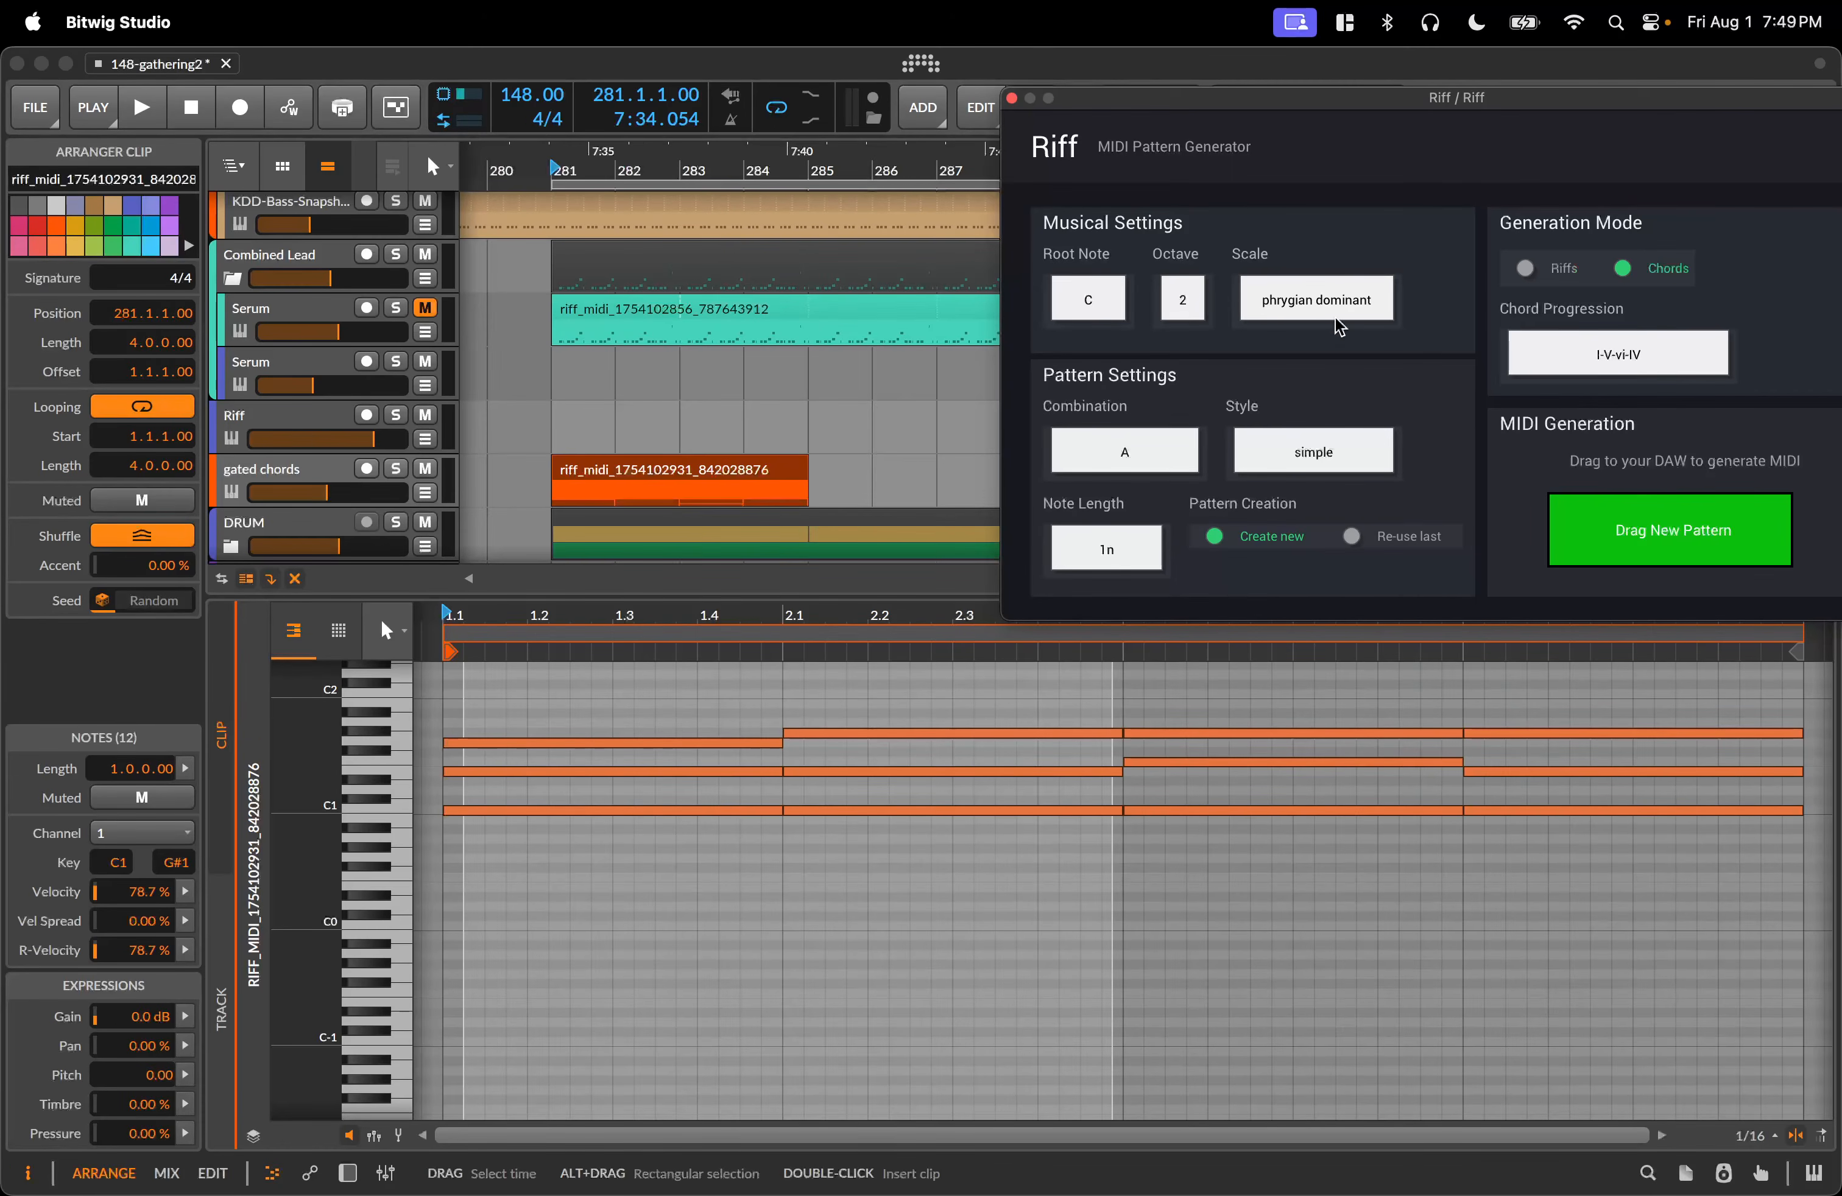
pyautogui.click(1183, 301)
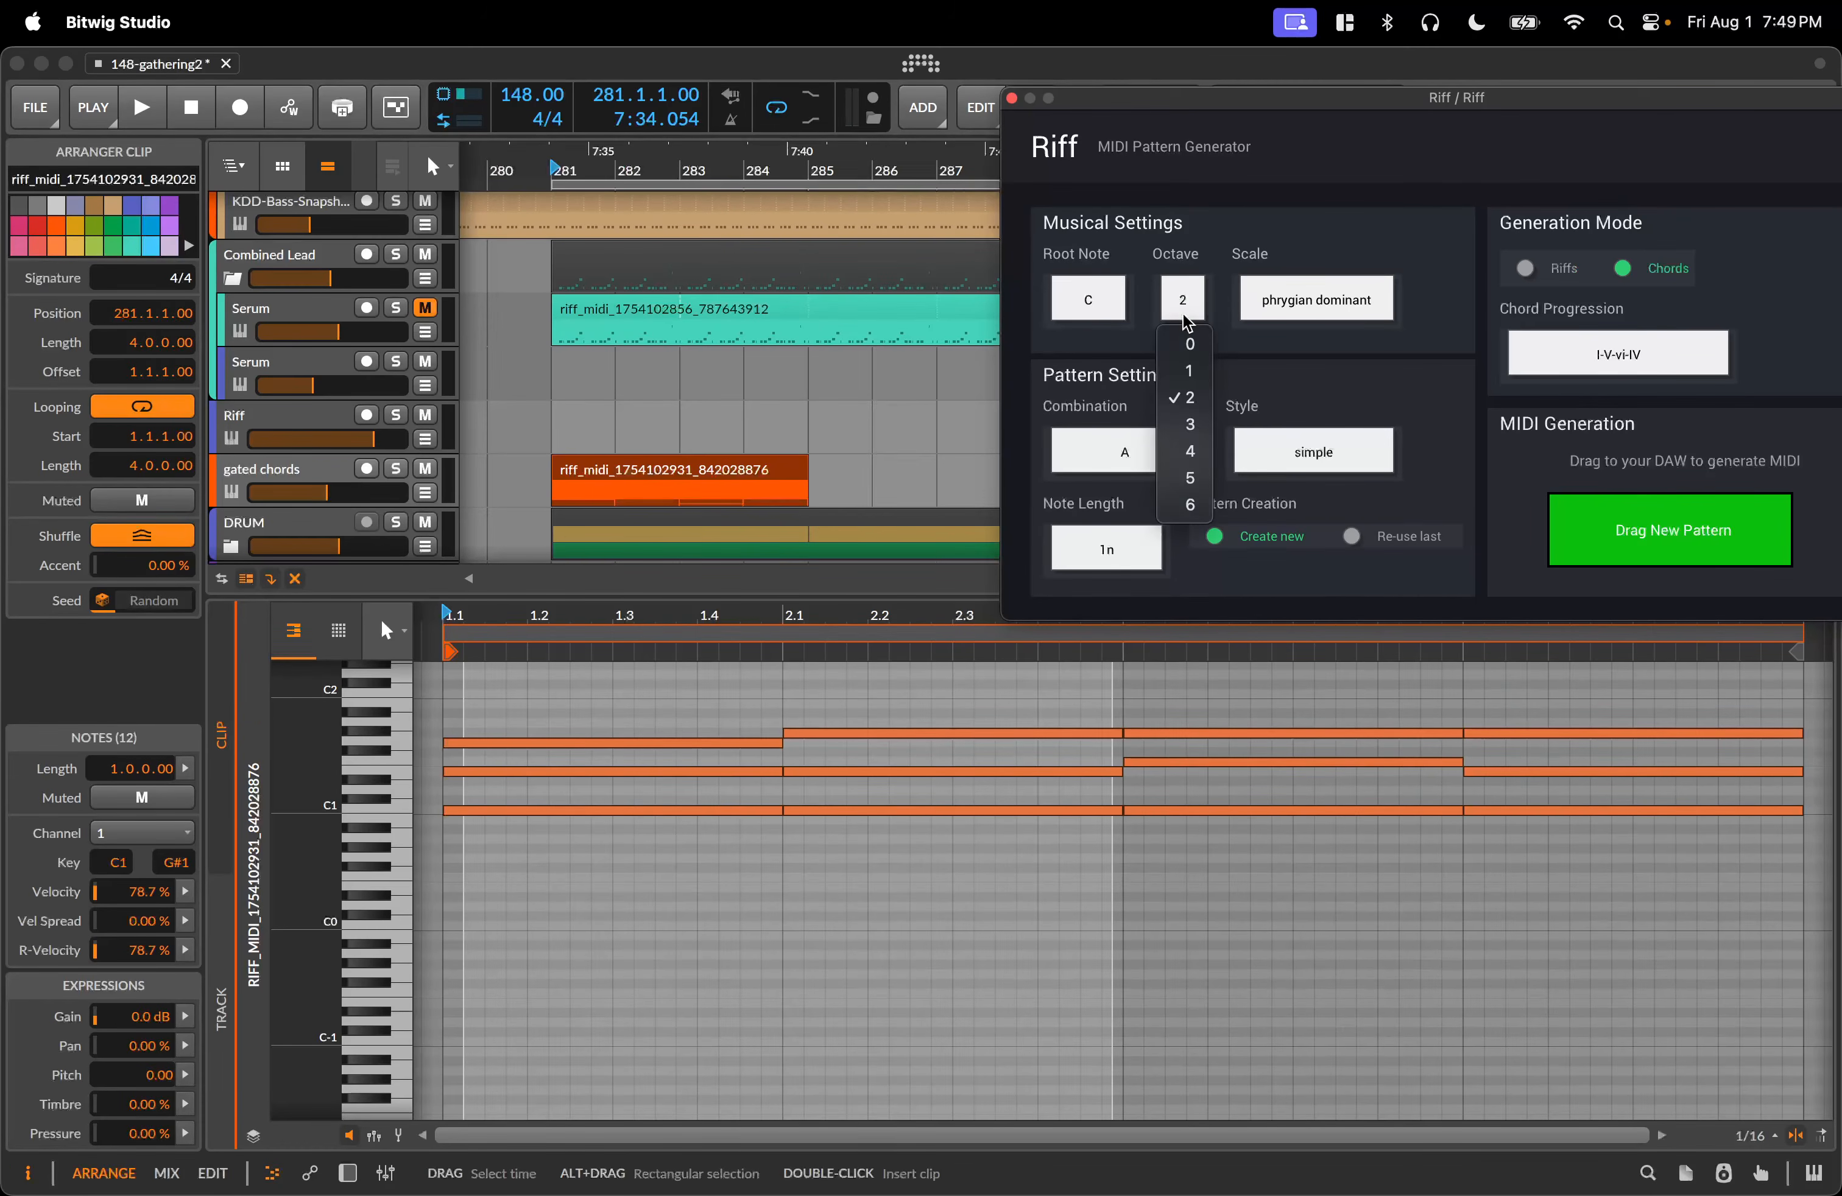
pyautogui.click(1183, 429)
pyautogui.moveTo(1618, 530); pyautogui.dragTo(553, 482)
pyautogui.click(641, 479)
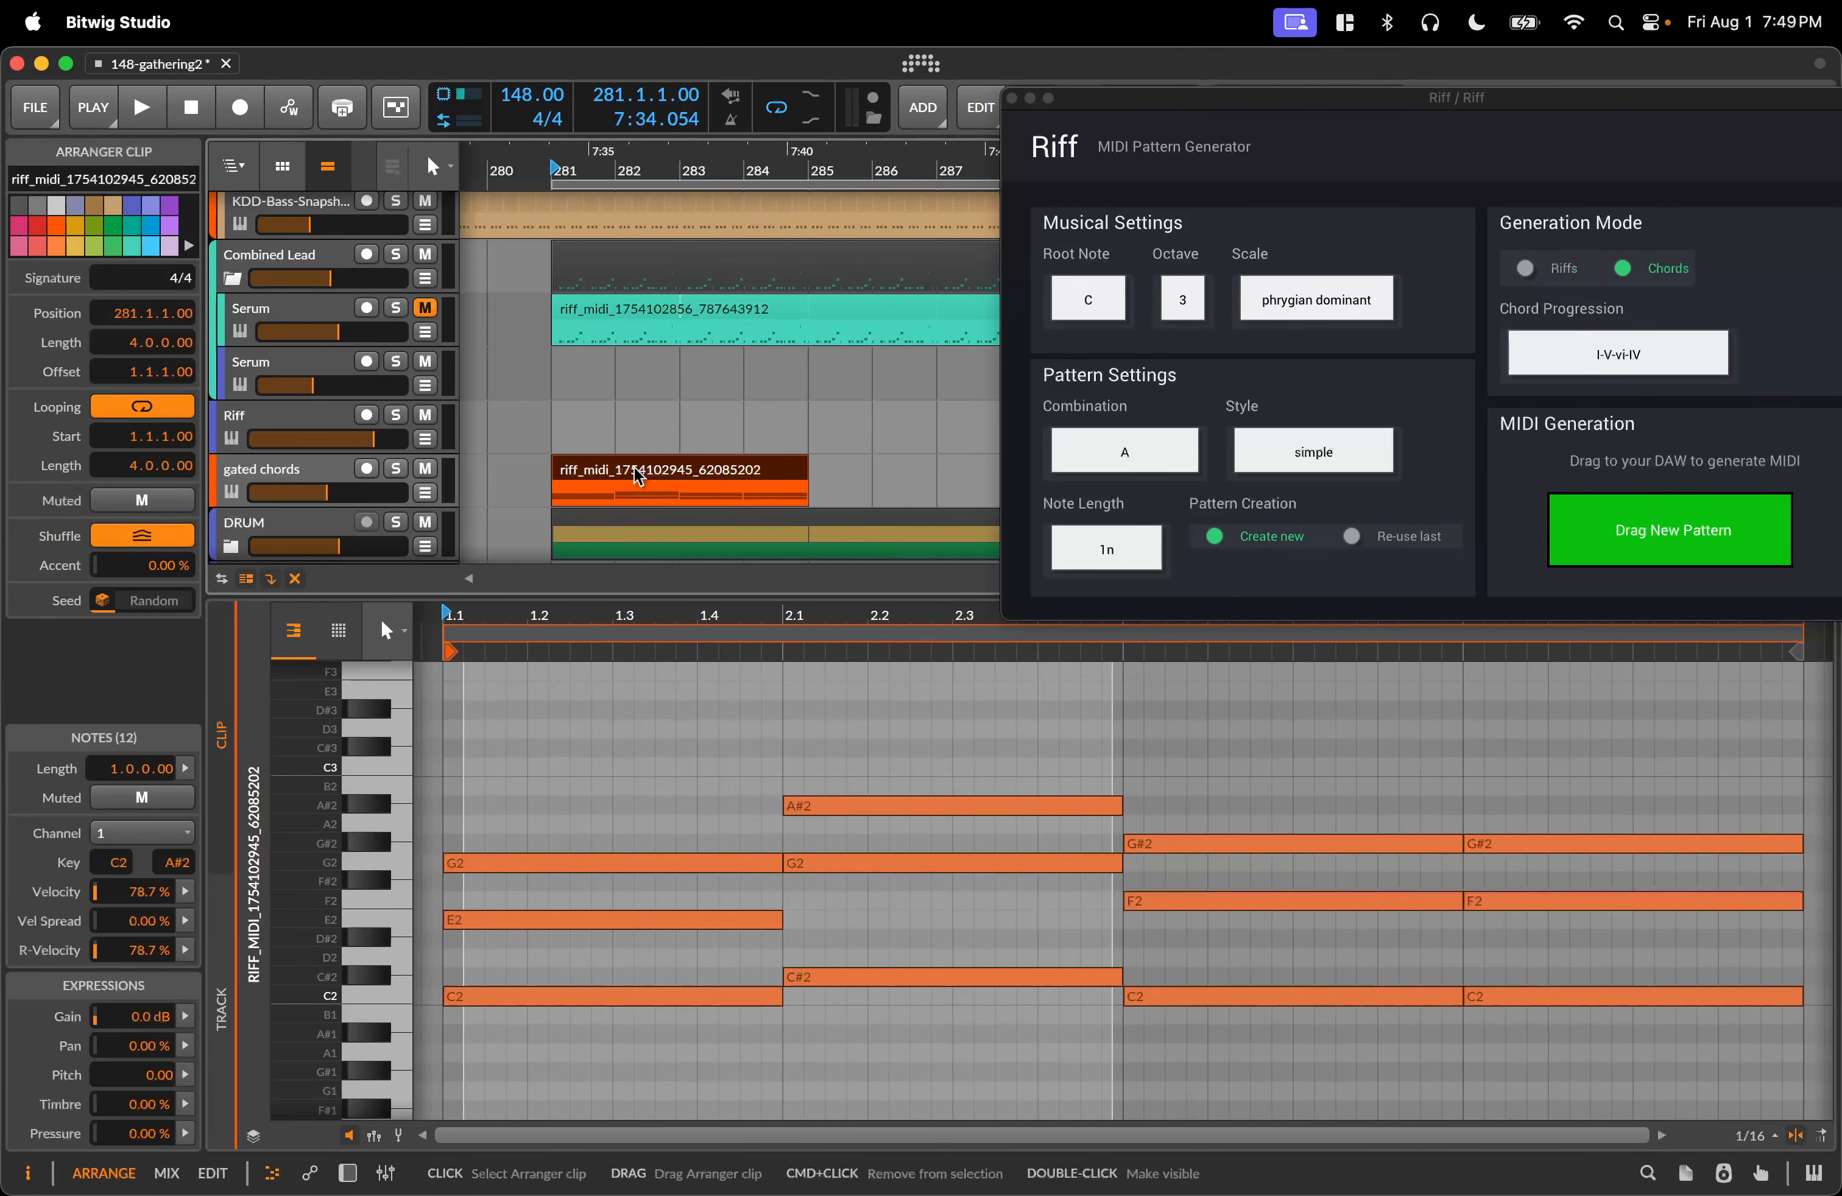
# Audition the octave 3 chord clip with the bass and drums, uncovering the arrangement to follow playback.
pyautogui.click(647, 380)
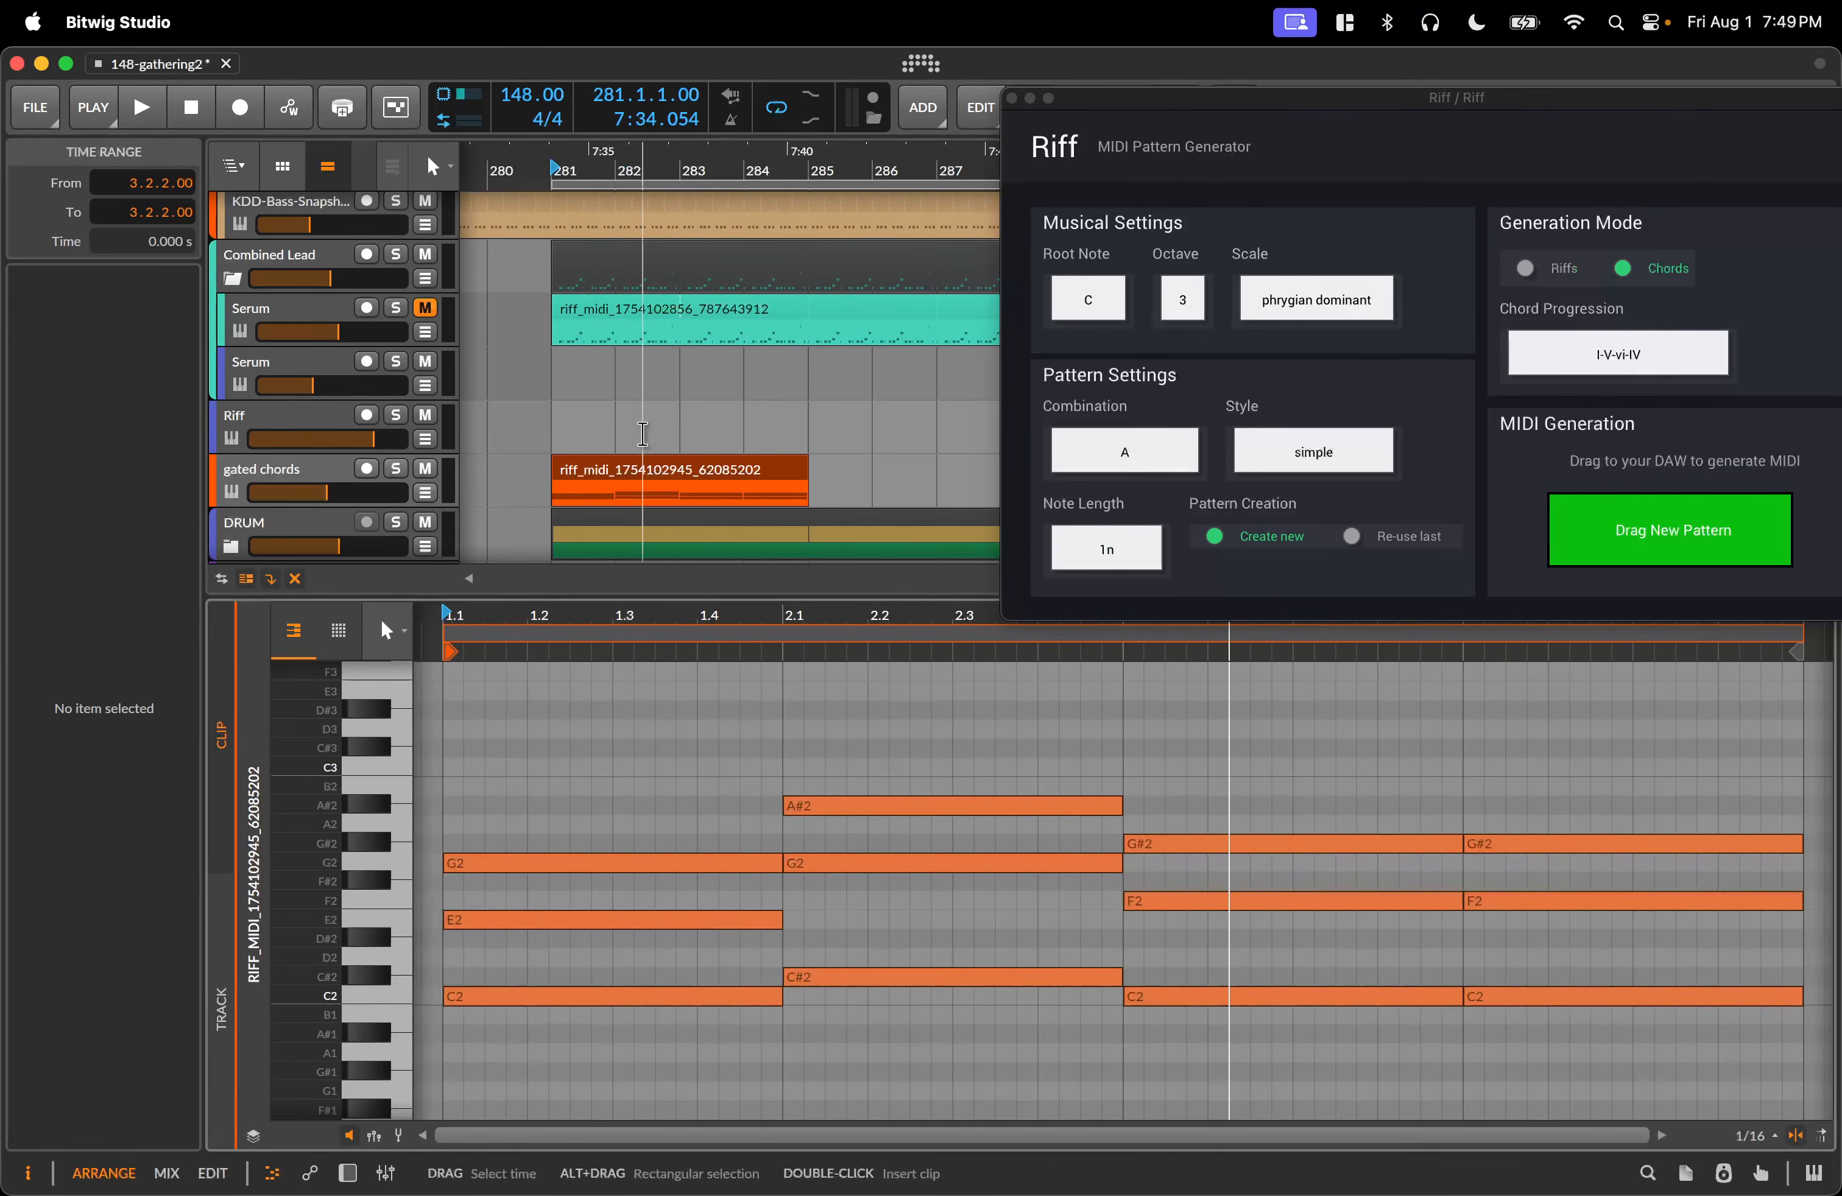
pyautogui.click(645, 469)
pyautogui.press('space')
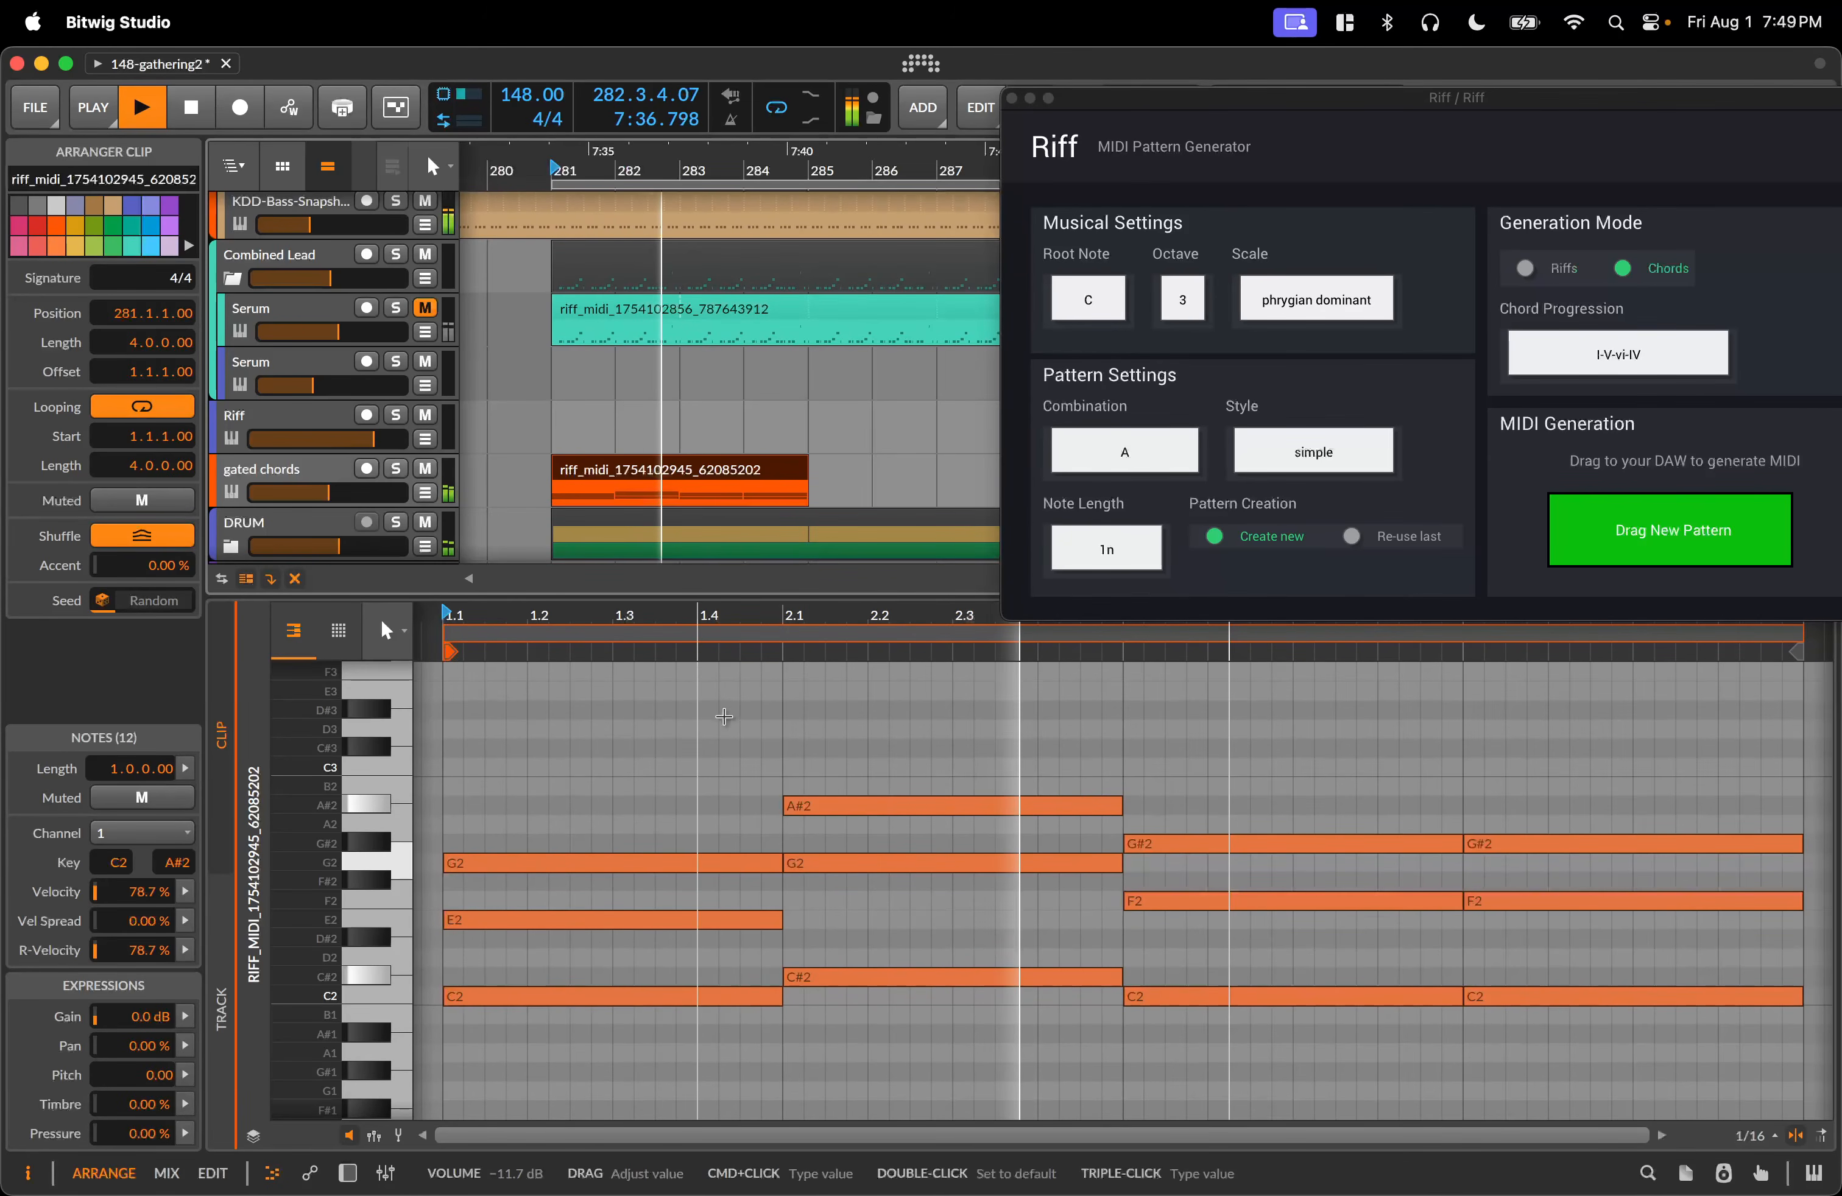
pyautogui.moveTo(1274, 97); pyautogui.dragTo(1473, 153)
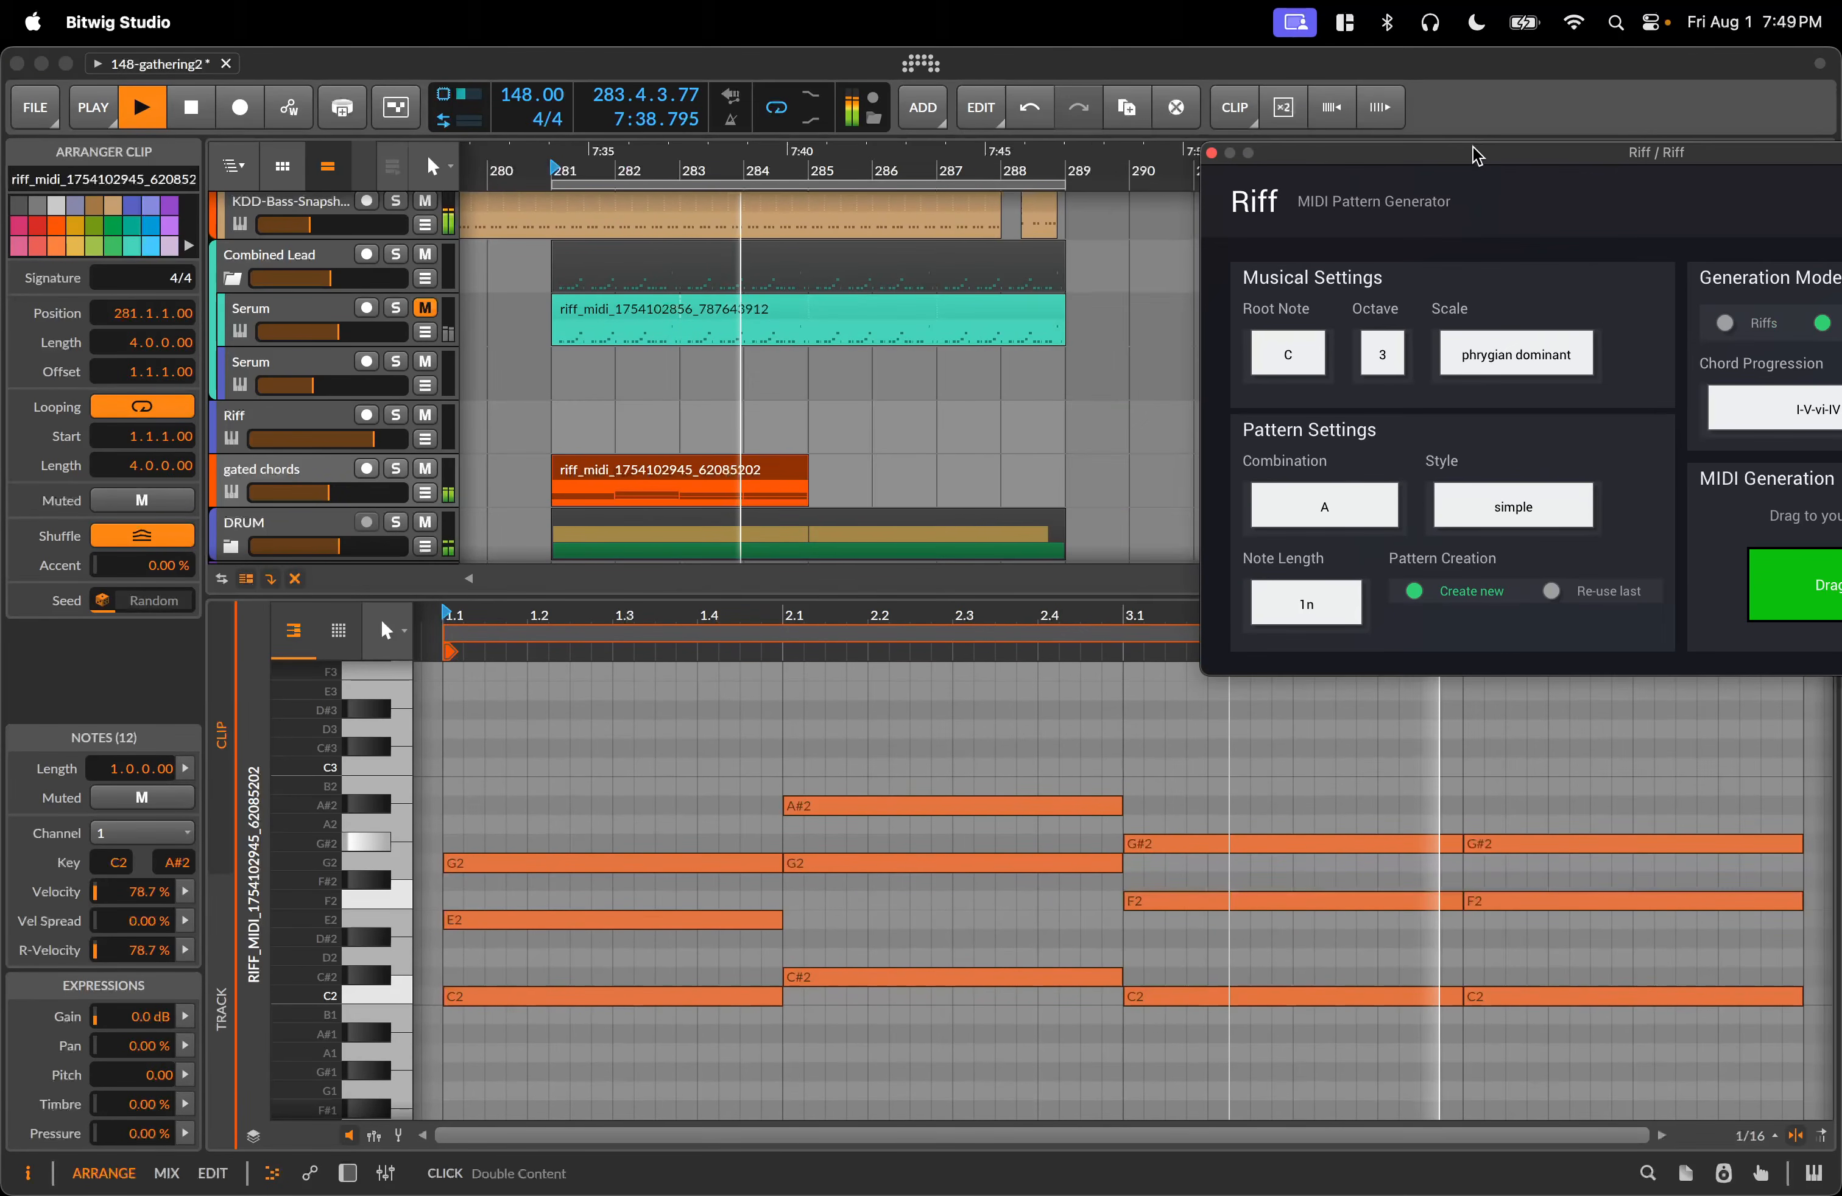
pyautogui.press('space')
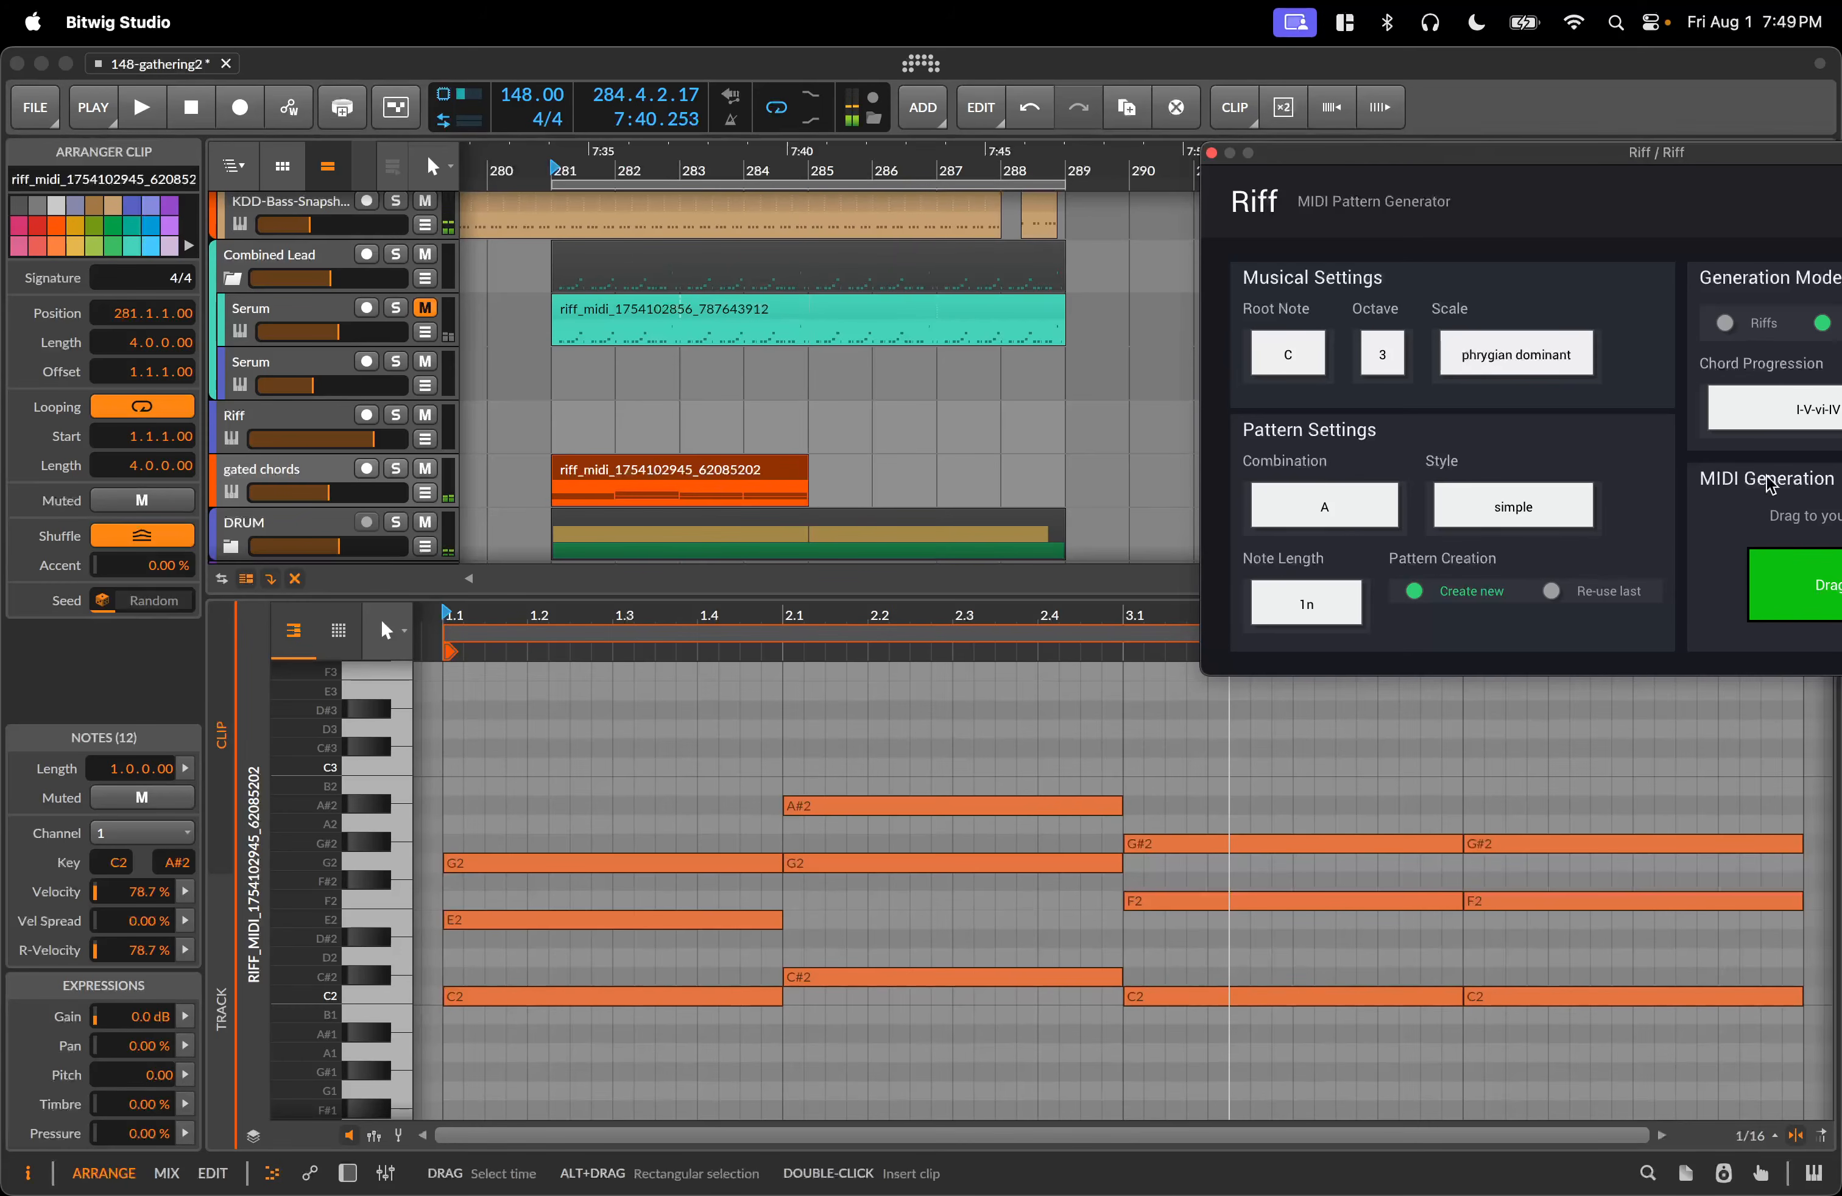
# Regenerate the gated chords clip at bar 281 twice and extend the last version to eight bars.
pyautogui.moveTo(1829, 617); pyautogui.dragTo(561, 482)
pyautogui.click(660, 466)
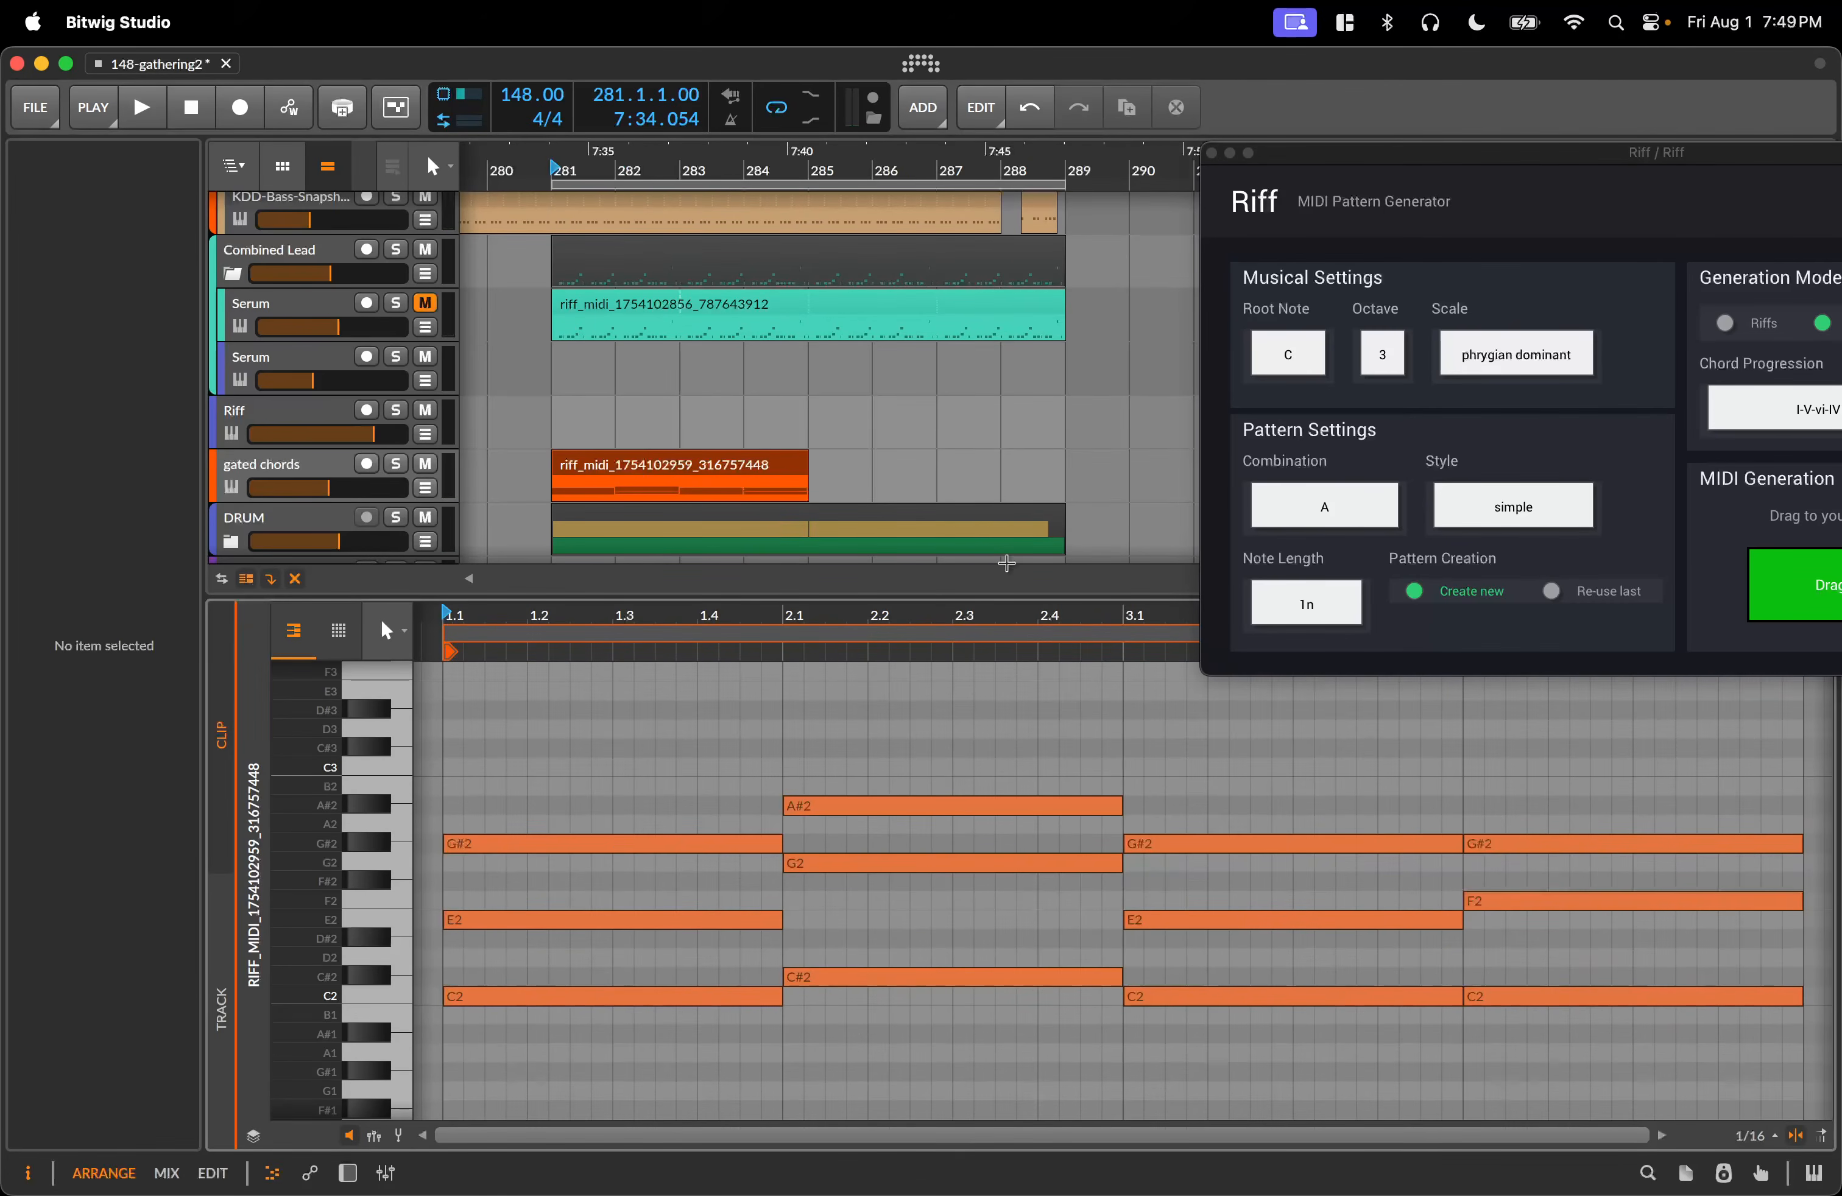
pyautogui.moveTo(1831, 587); pyautogui.dragTo(543, 475)
pyautogui.click(681, 466)
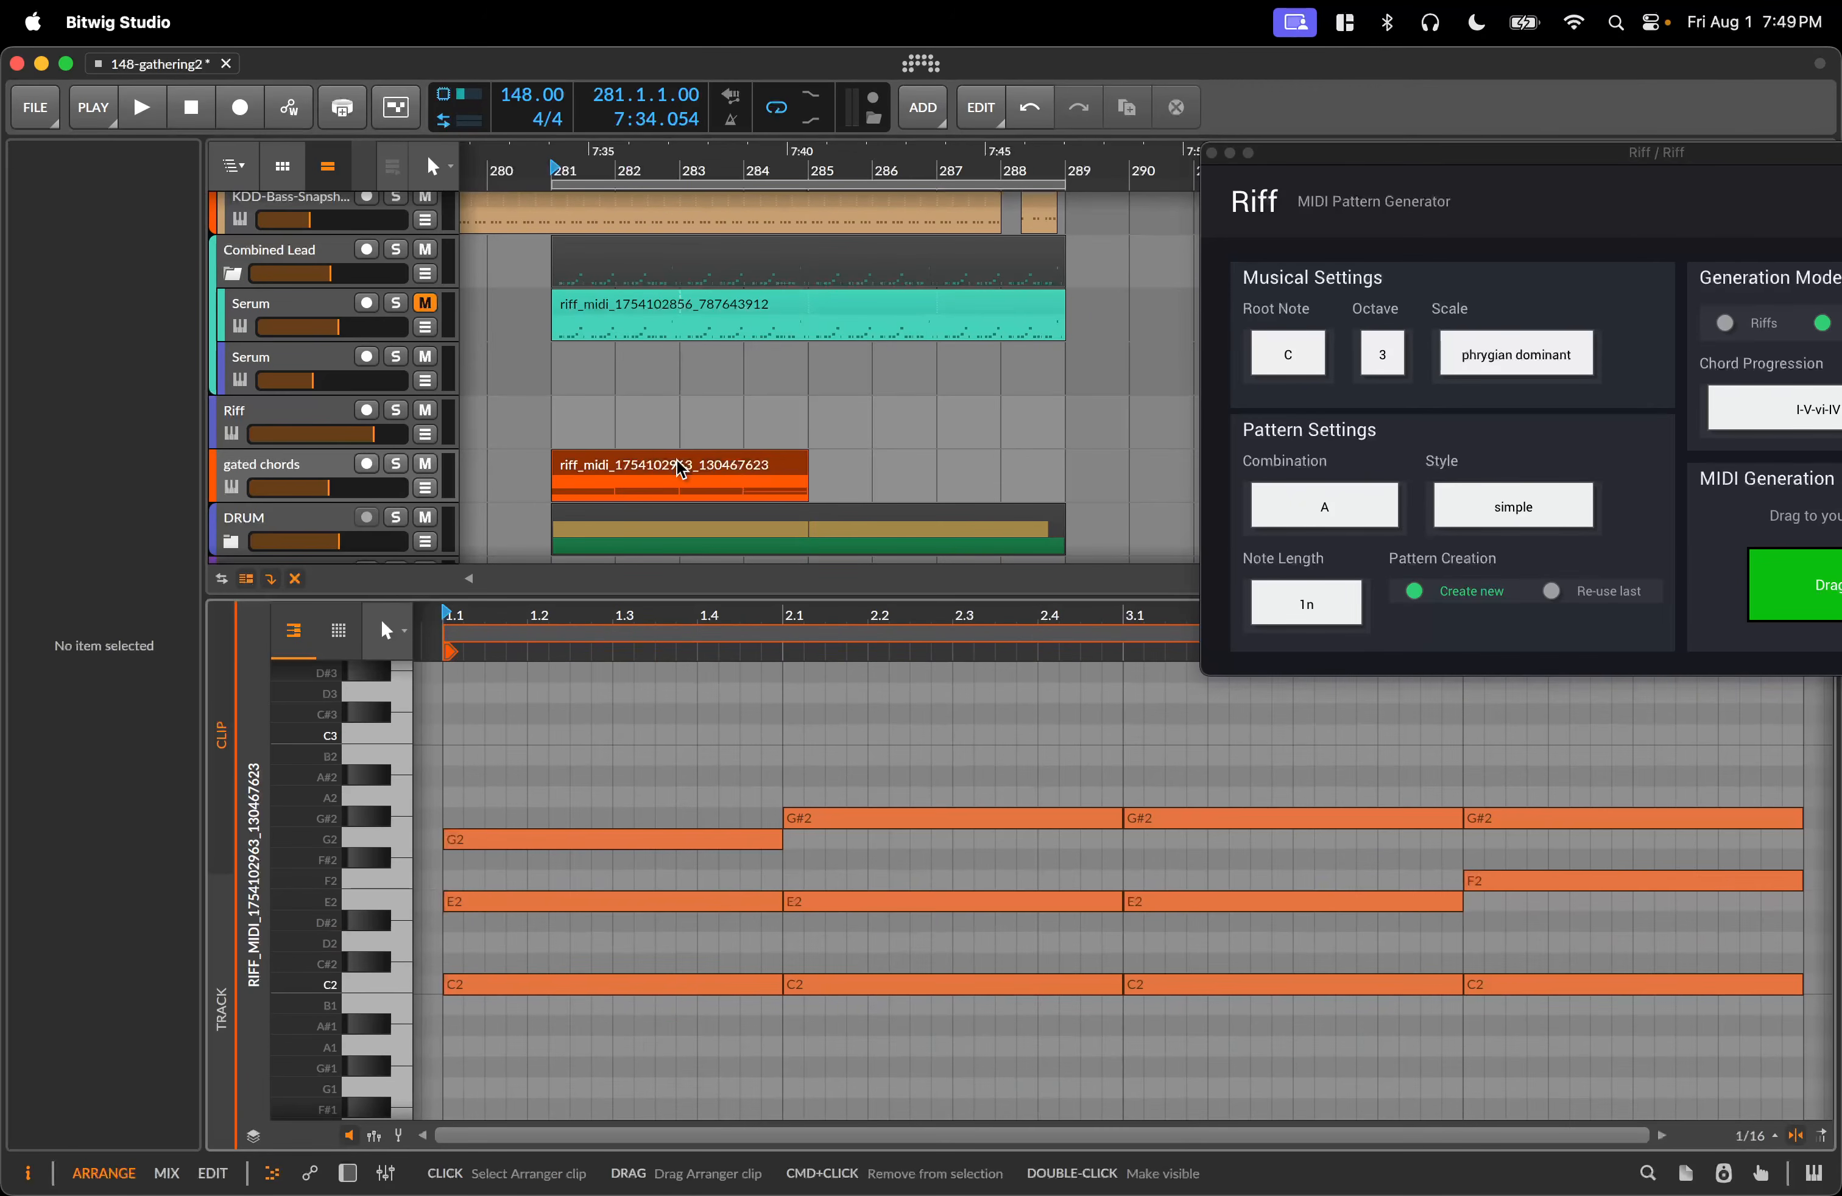
pyautogui.moveTo(808, 491); pyautogui.dragTo(1073, 493)
pyautogui.click(851, 468)
# Bypass the Gatekeeper device on the gated chords track and audition the ungated chords.
pyautogui.press('d')
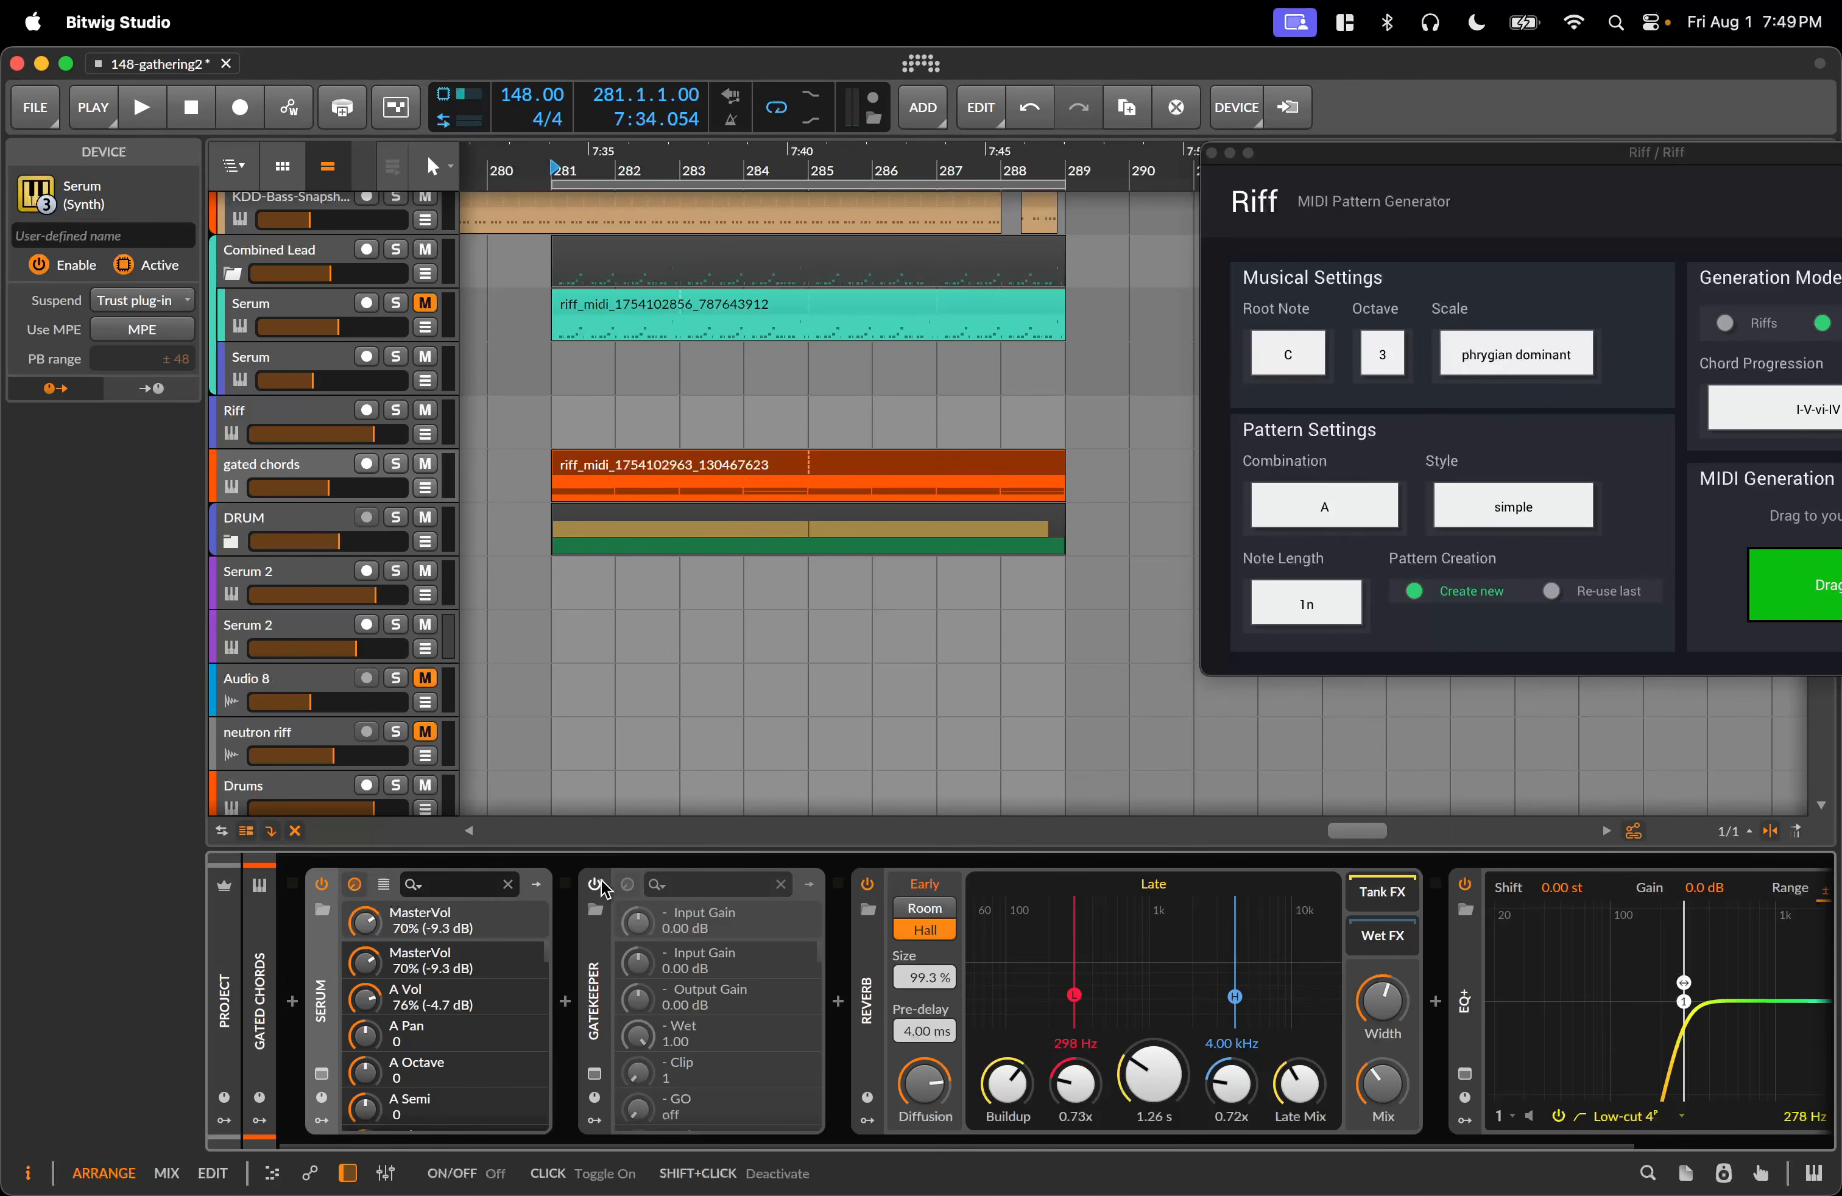
pyautogui.press('d')
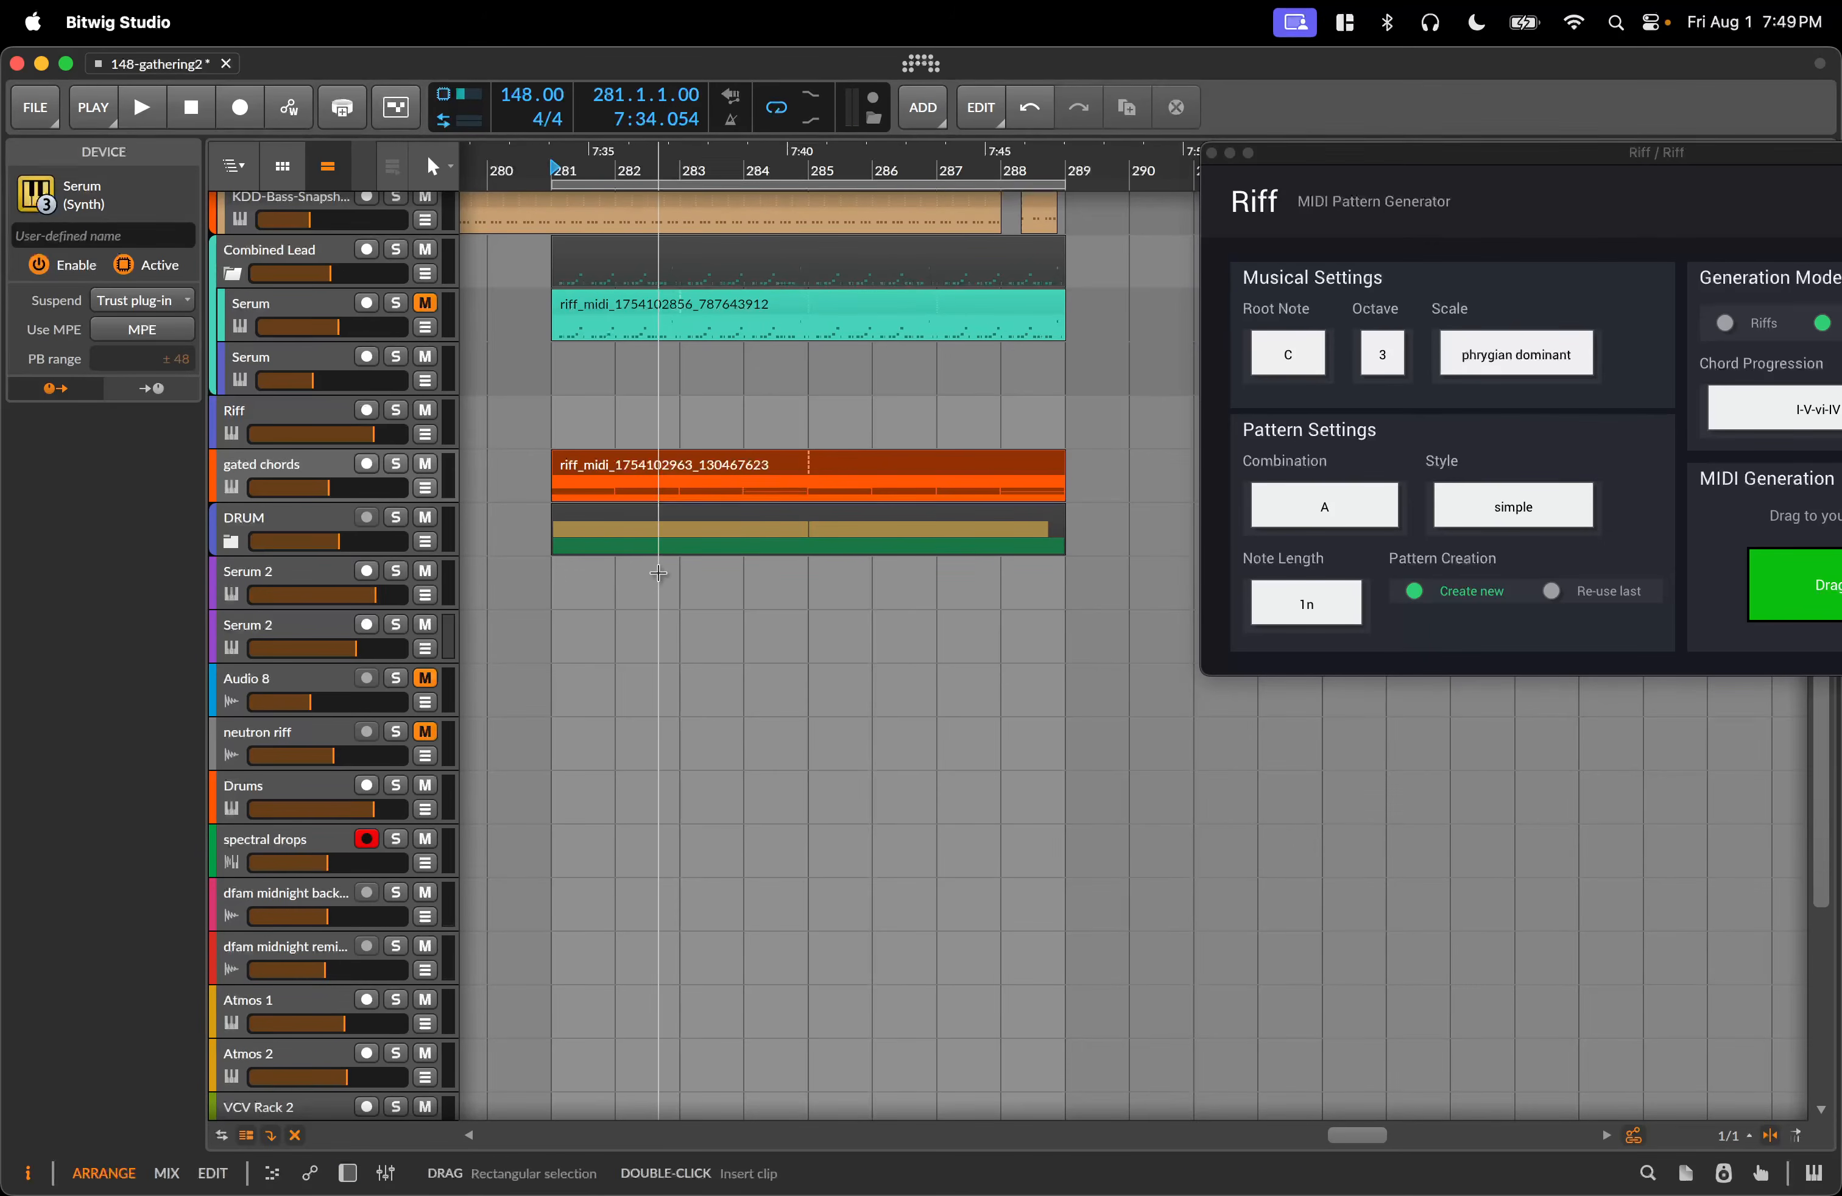
pyautogui.click(660, 472)
pyautogui.press('space')
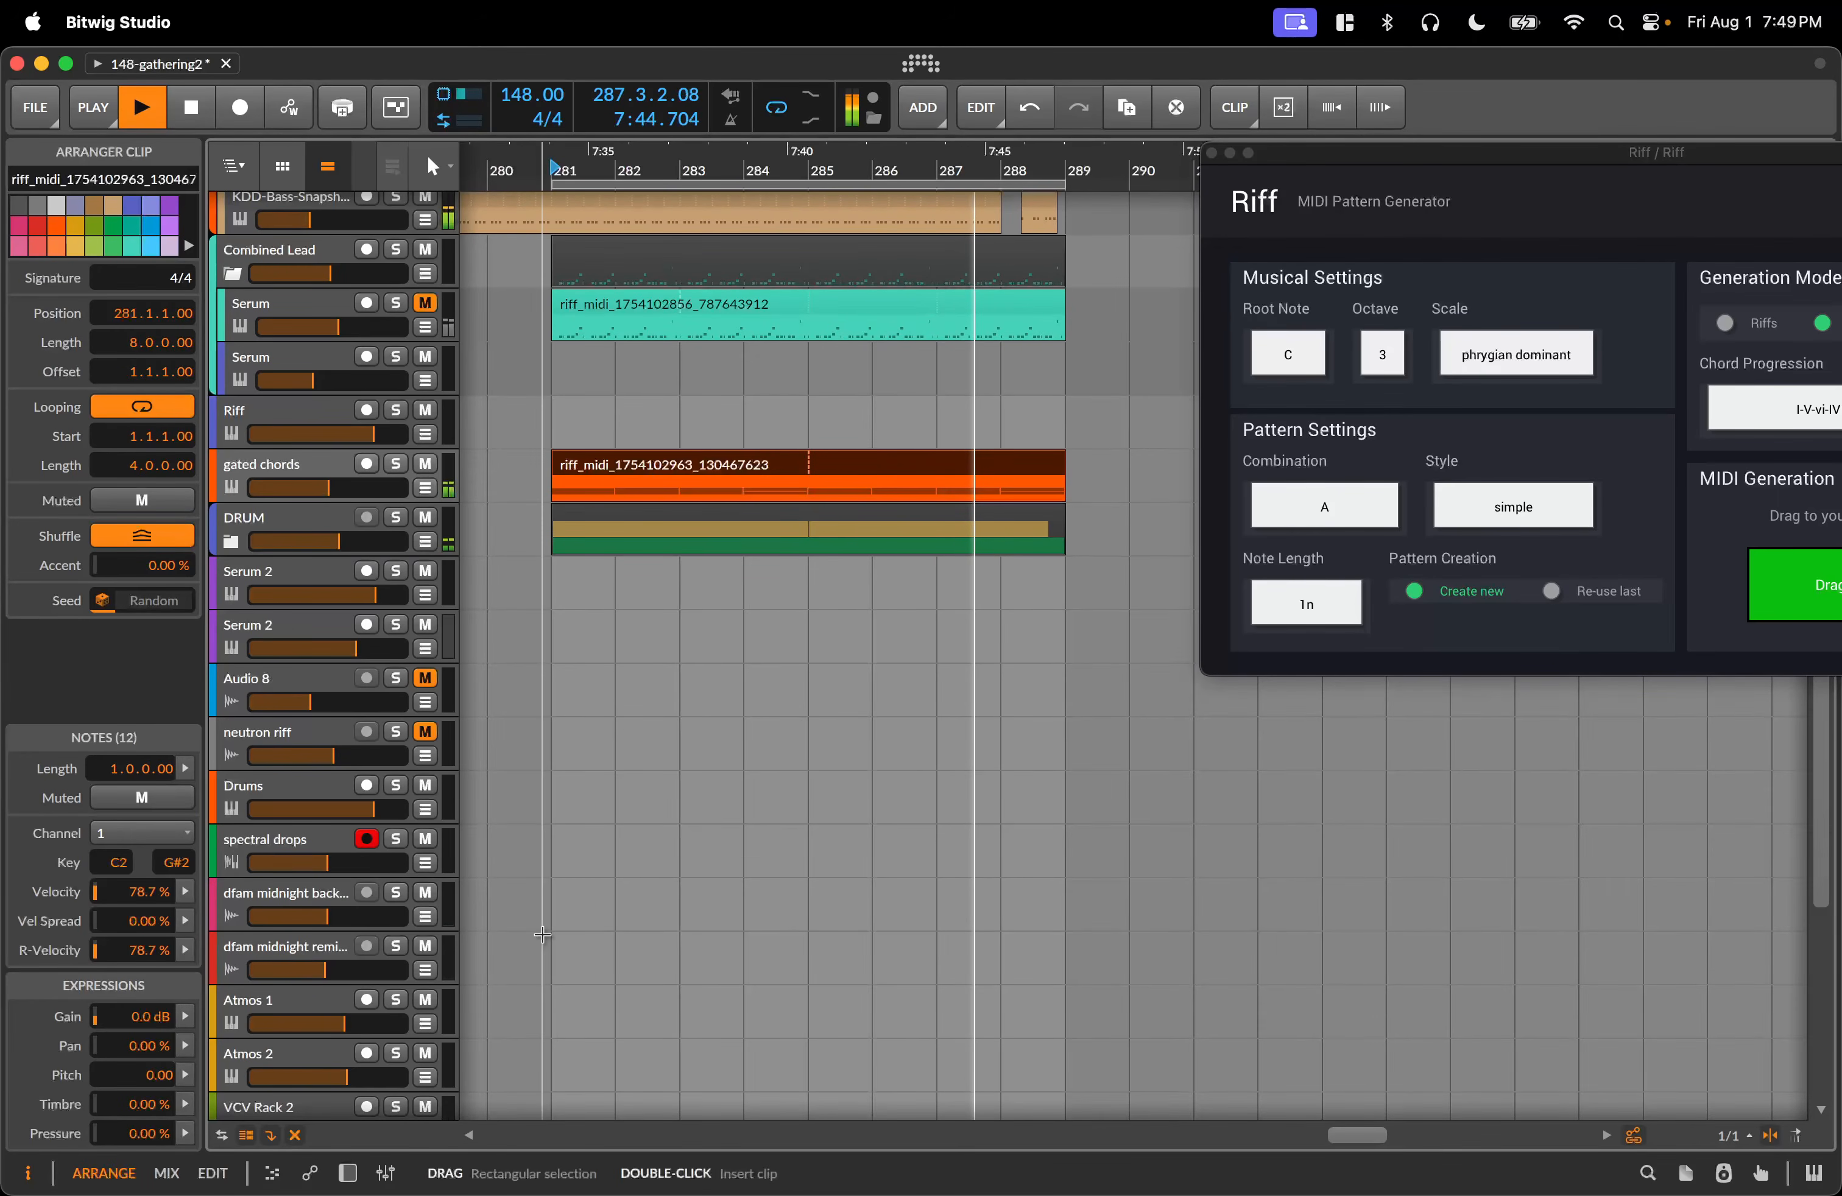
# Re-enable Gatekeeper on the gated chords track during playback, audition the gated chords and stop.
pyautogui.press('d')
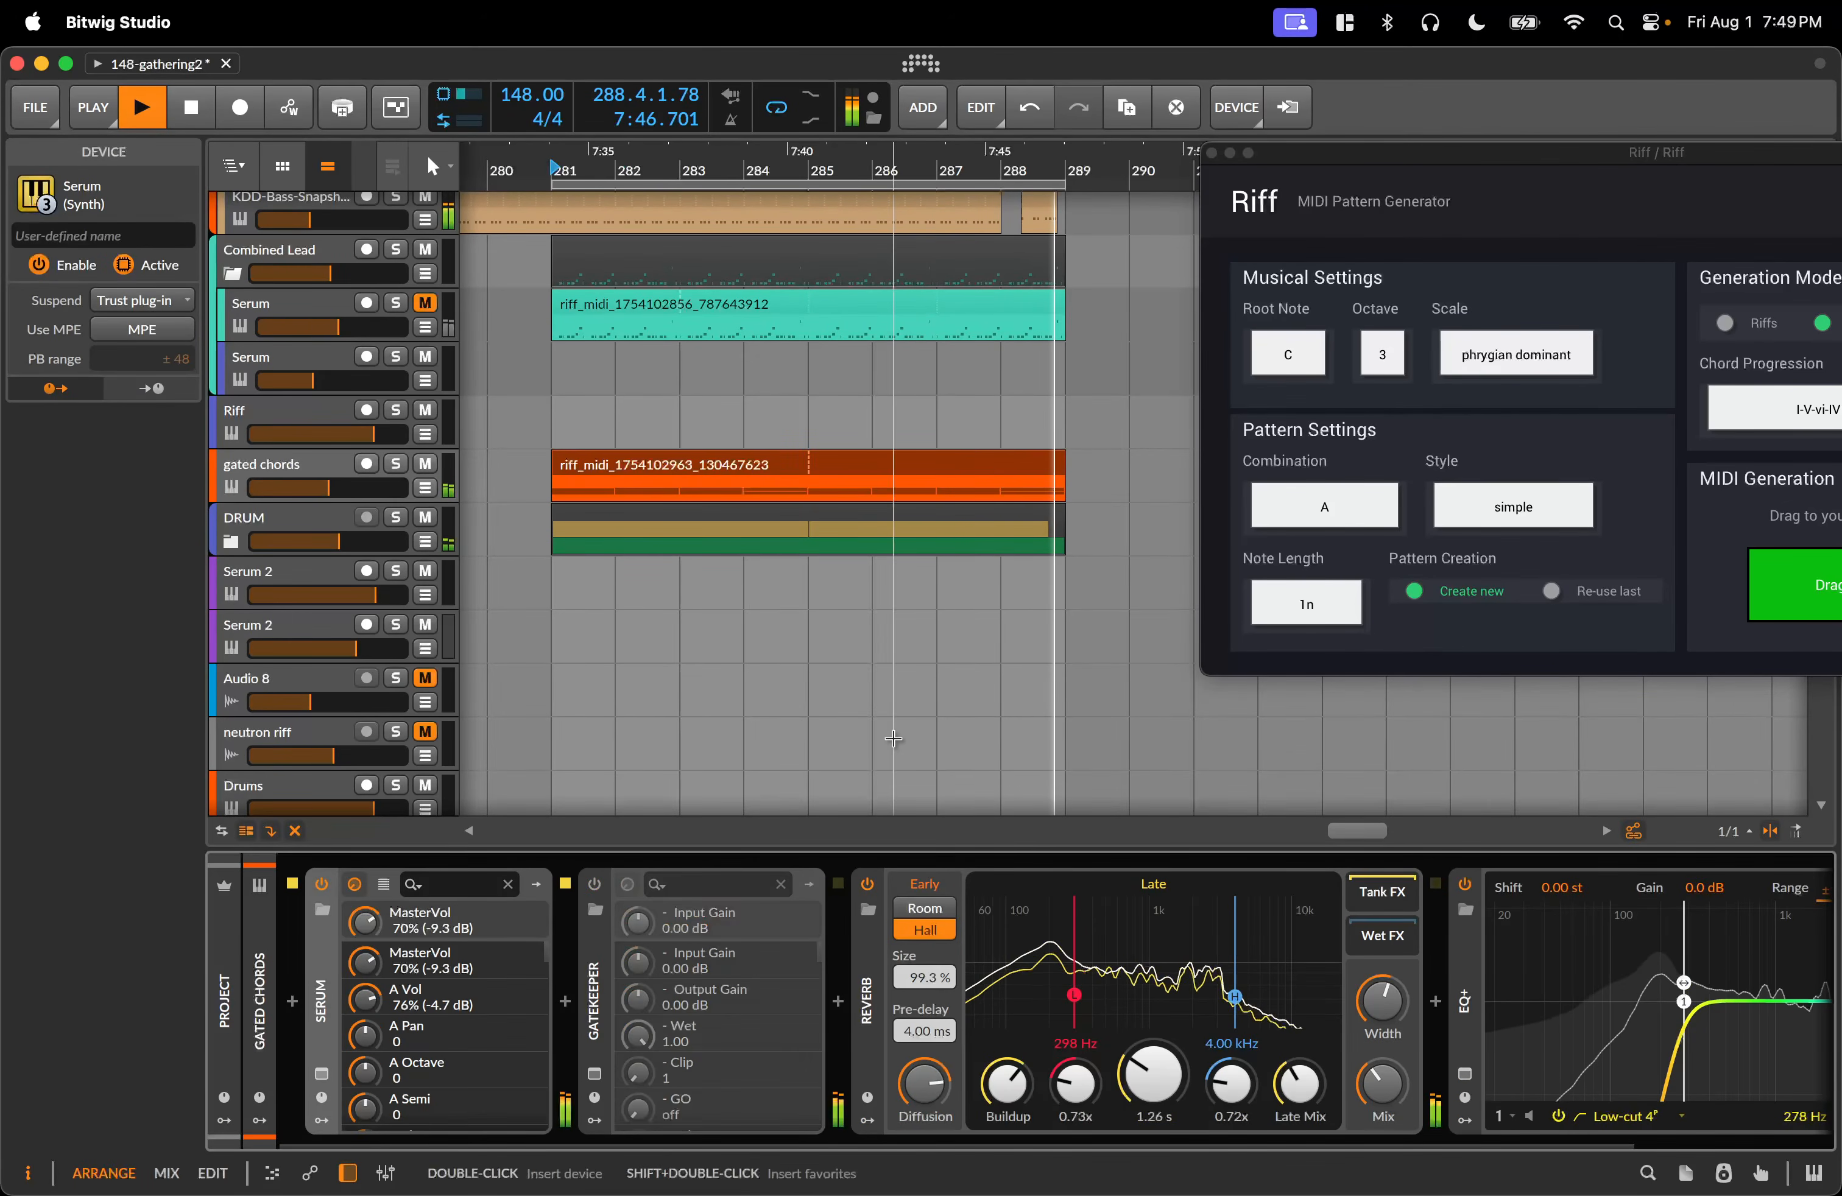
pyautogui.press('d')
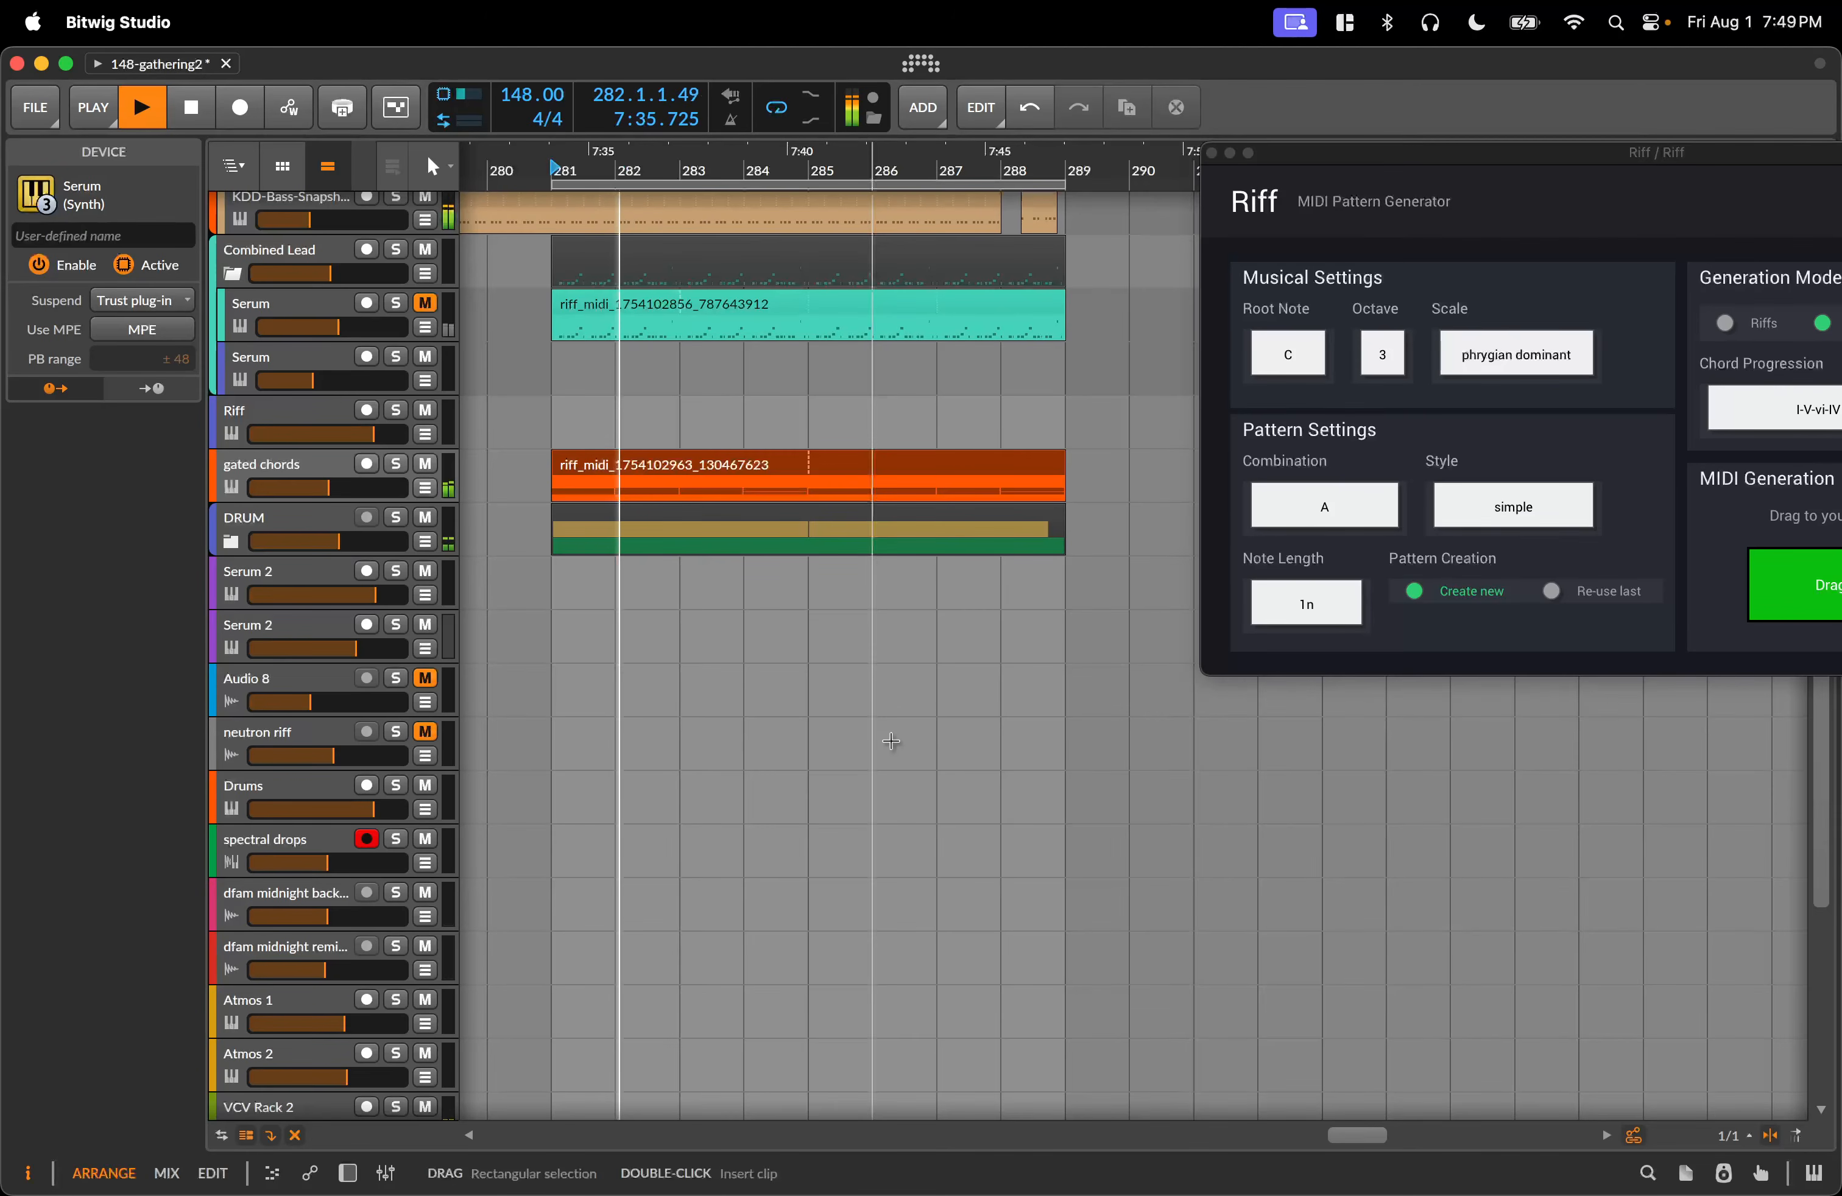
pyautogui.press('d')
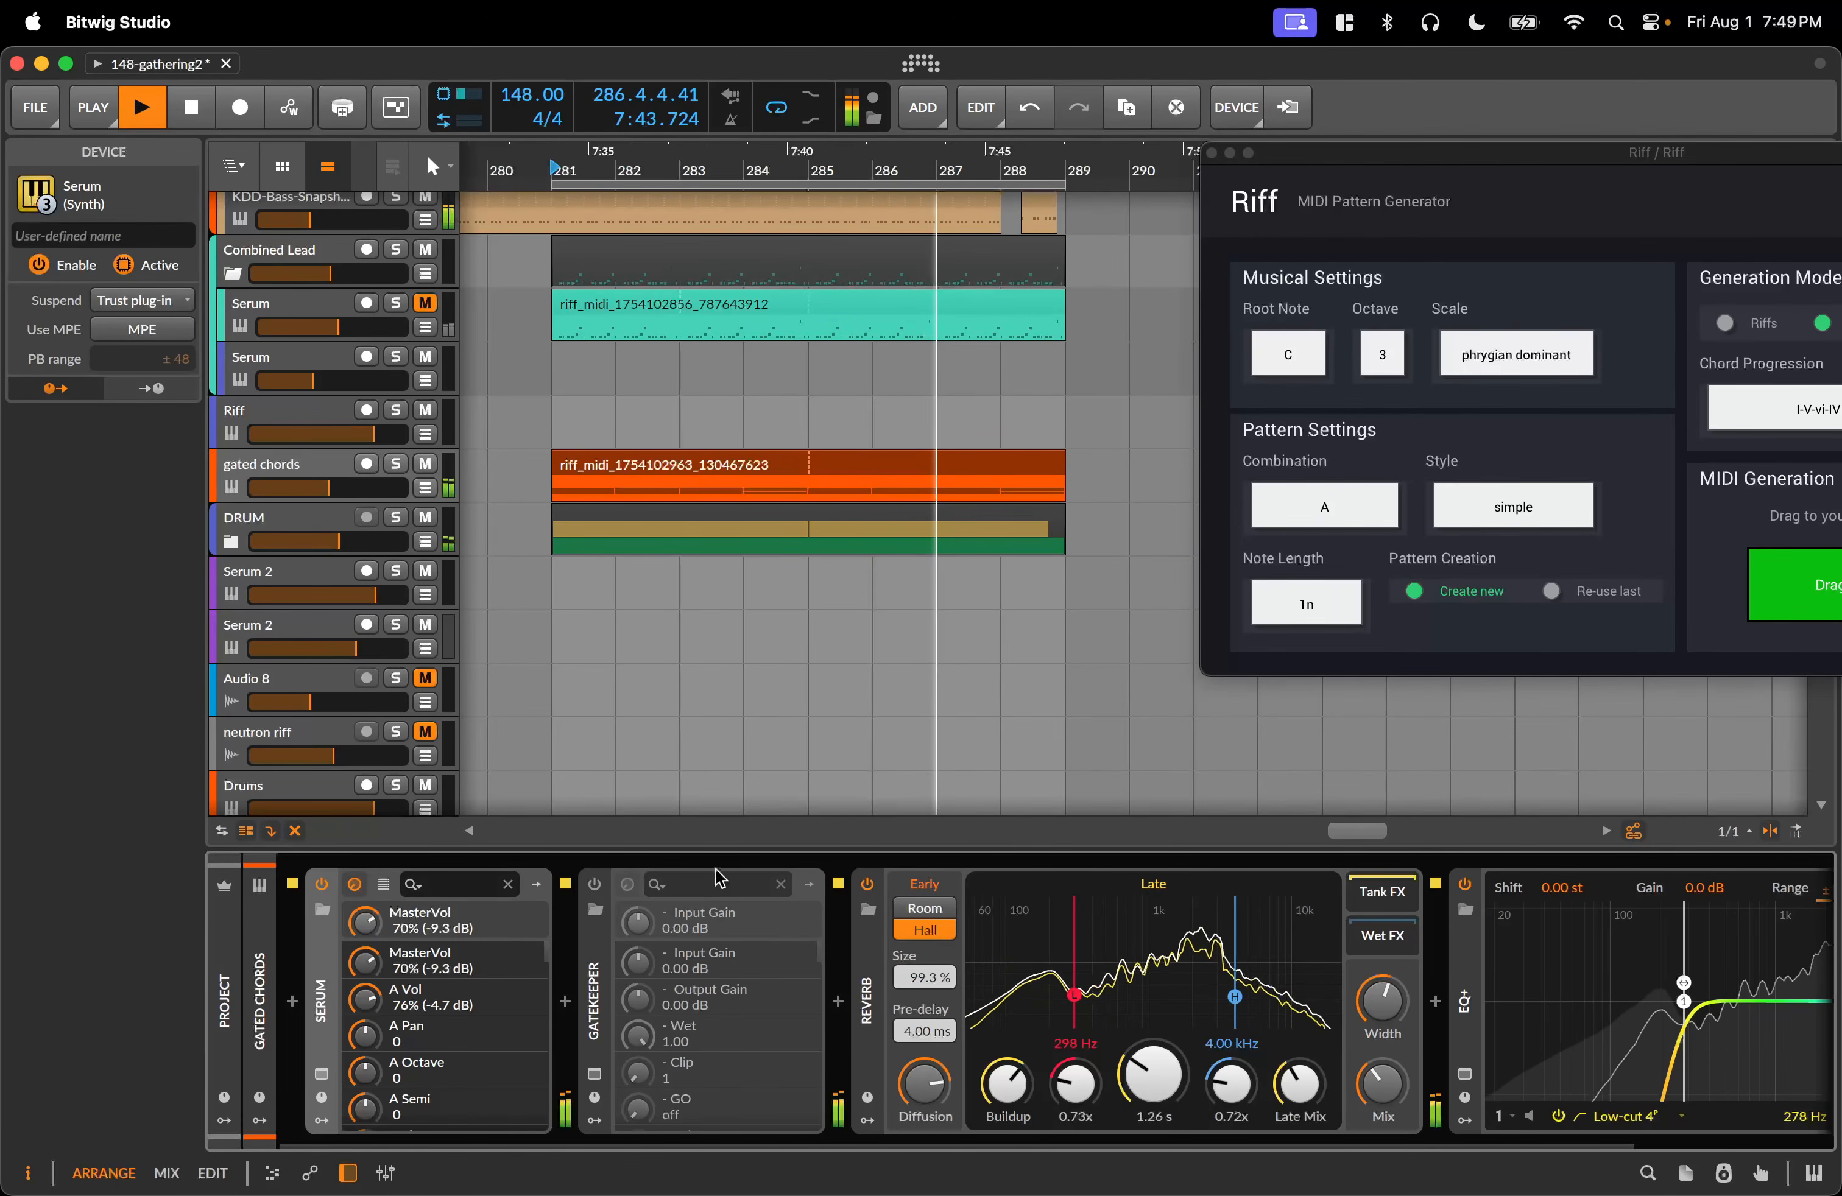
pyautogui.press('space')
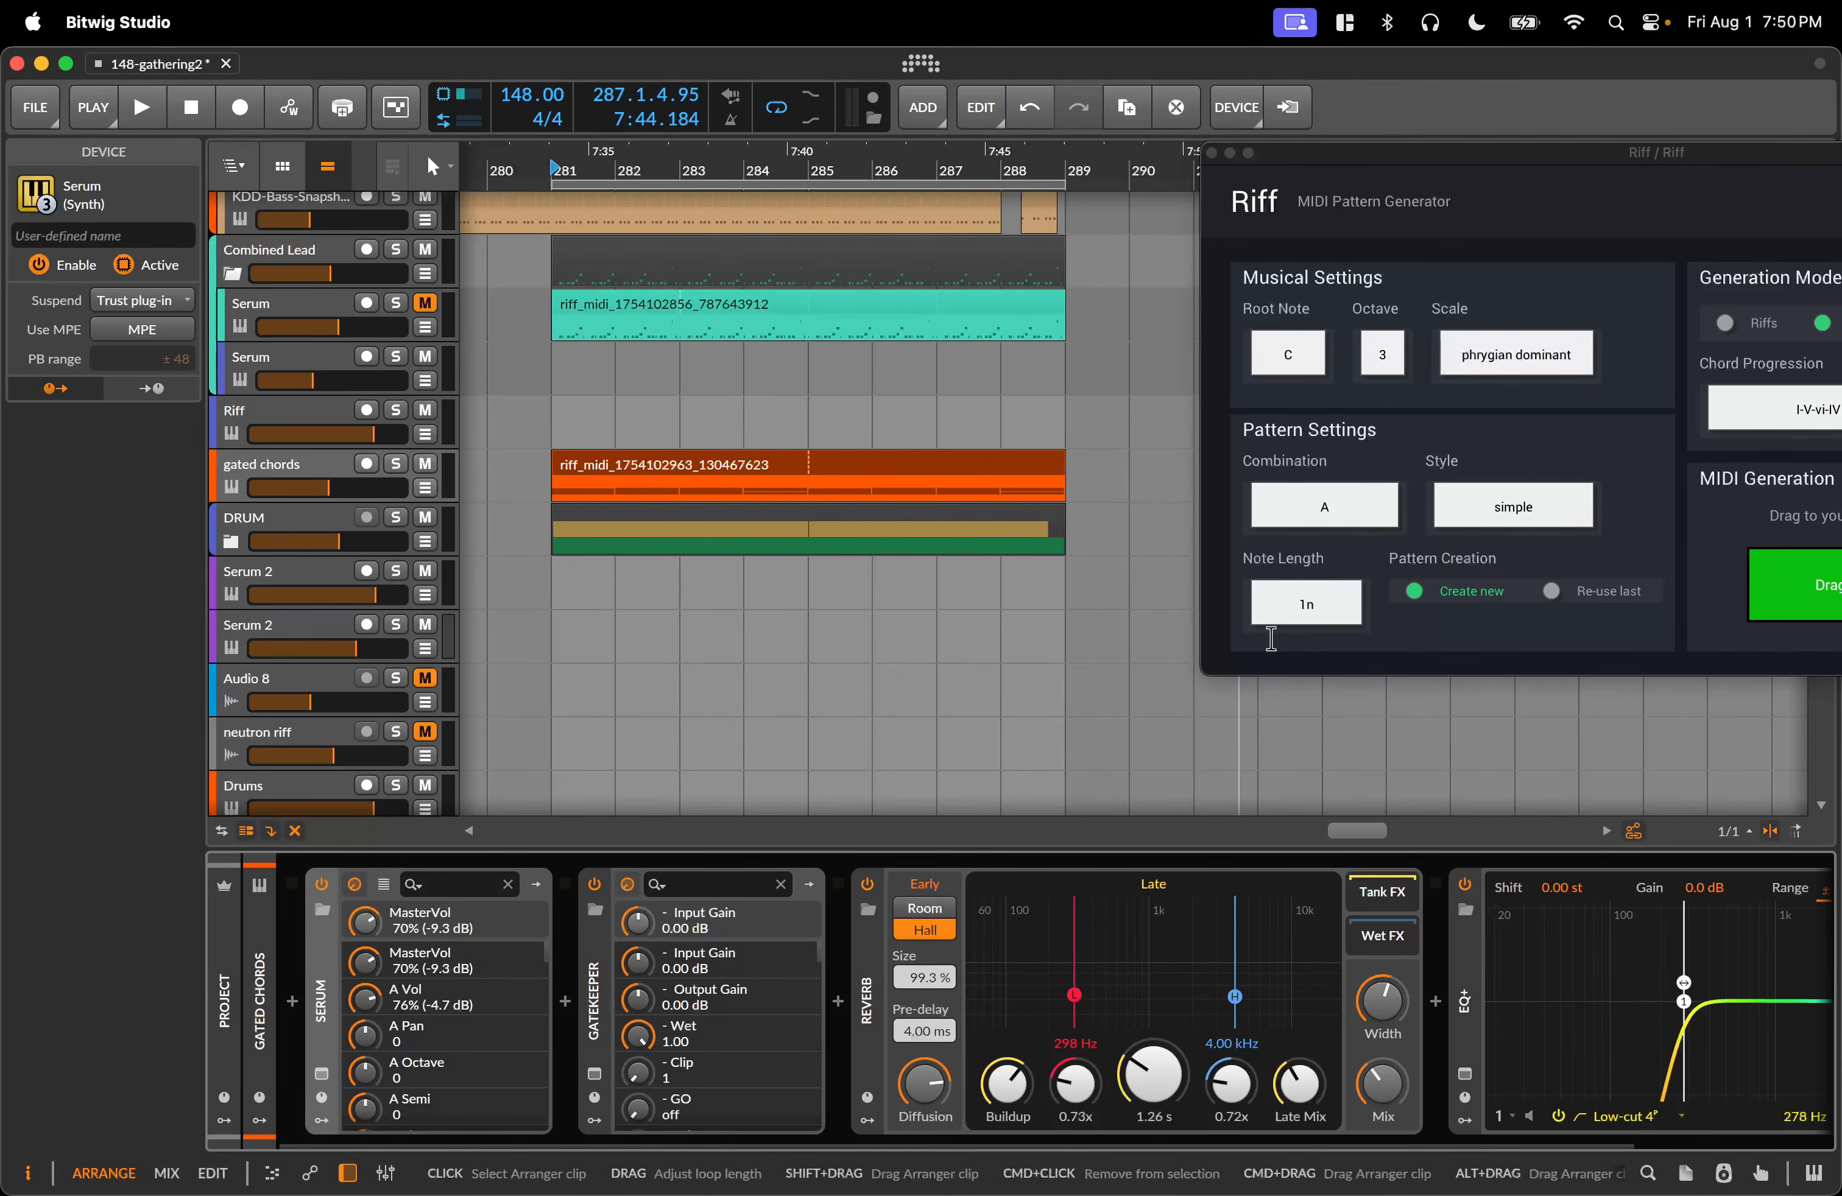
# Set Riff's note length to 8n and style to syncopated, and generate a chord clip on the gated chords track at bar 281.
pyautogui.click(1322, 605)
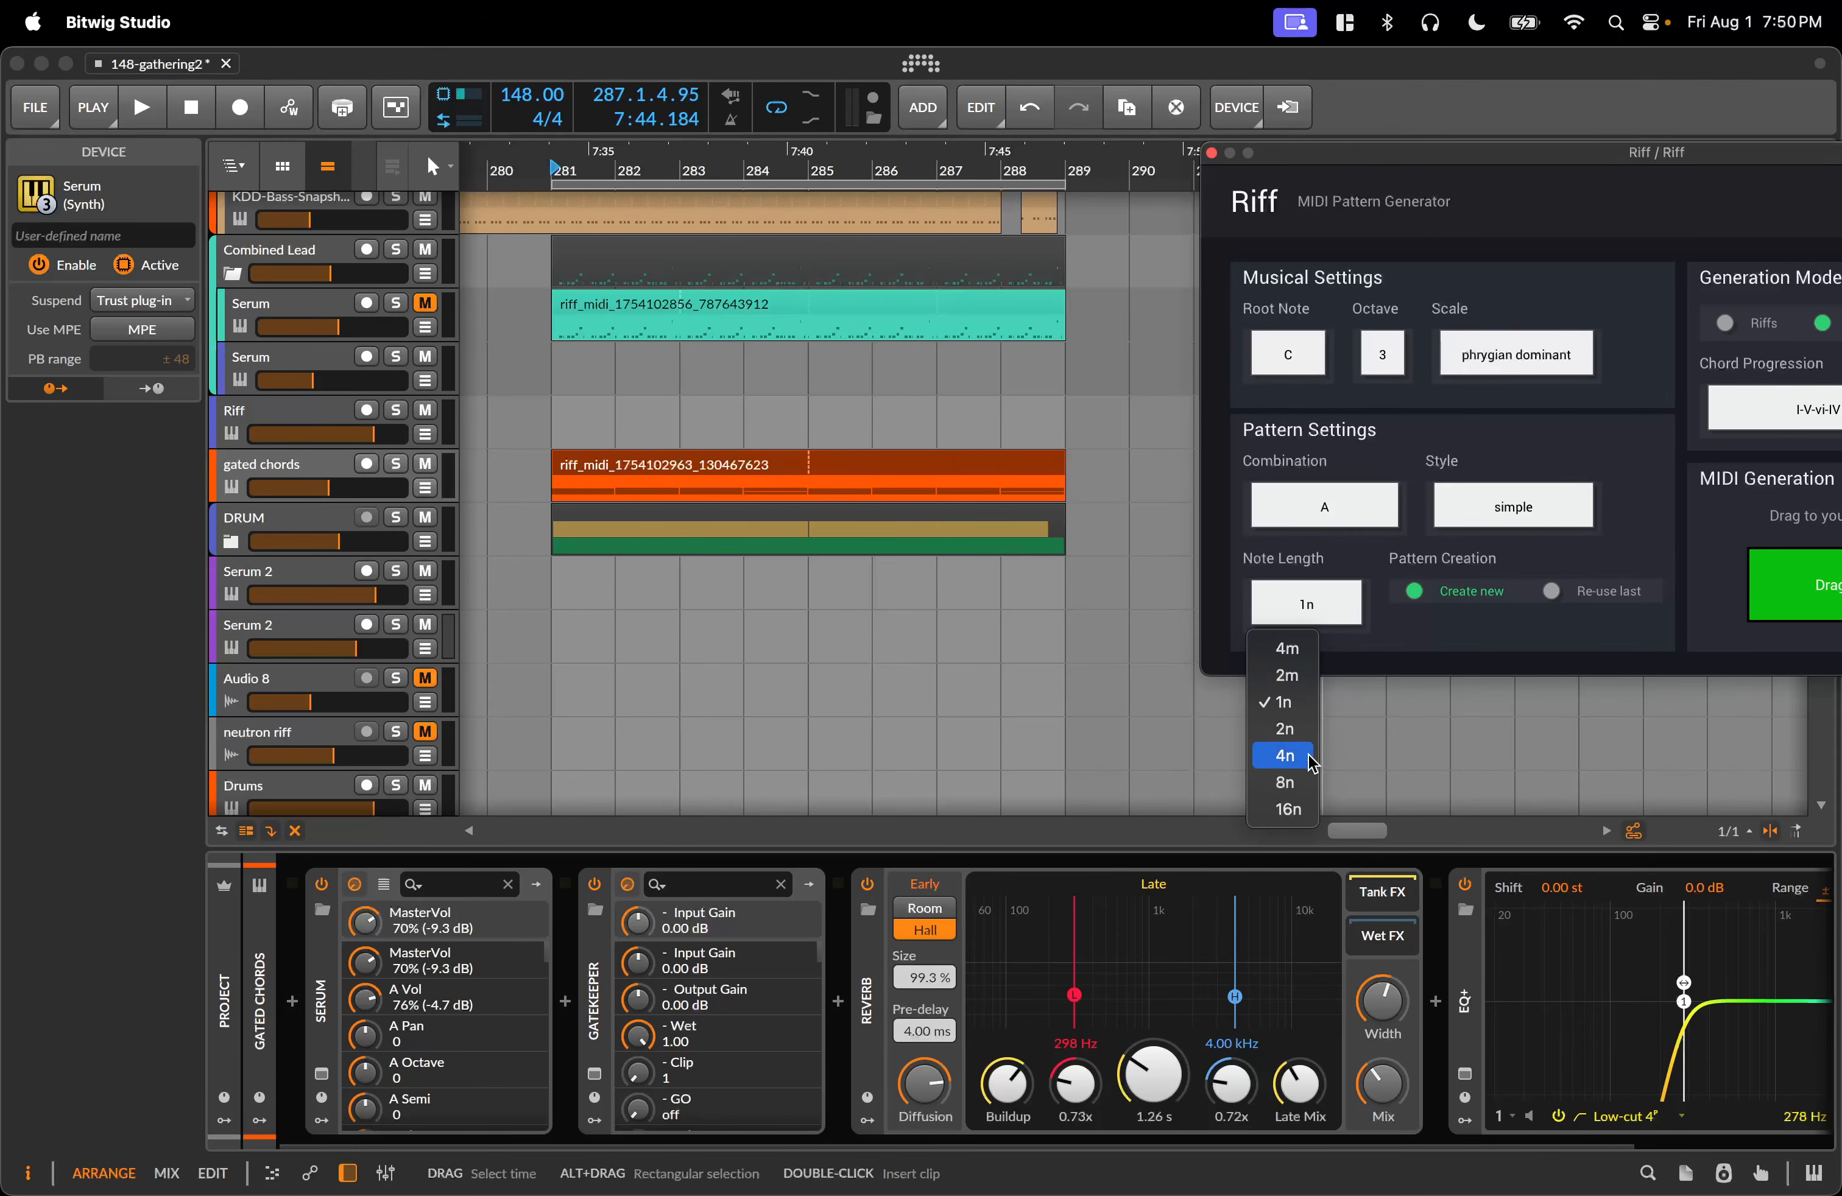
pyautogui.click(1298, 781)
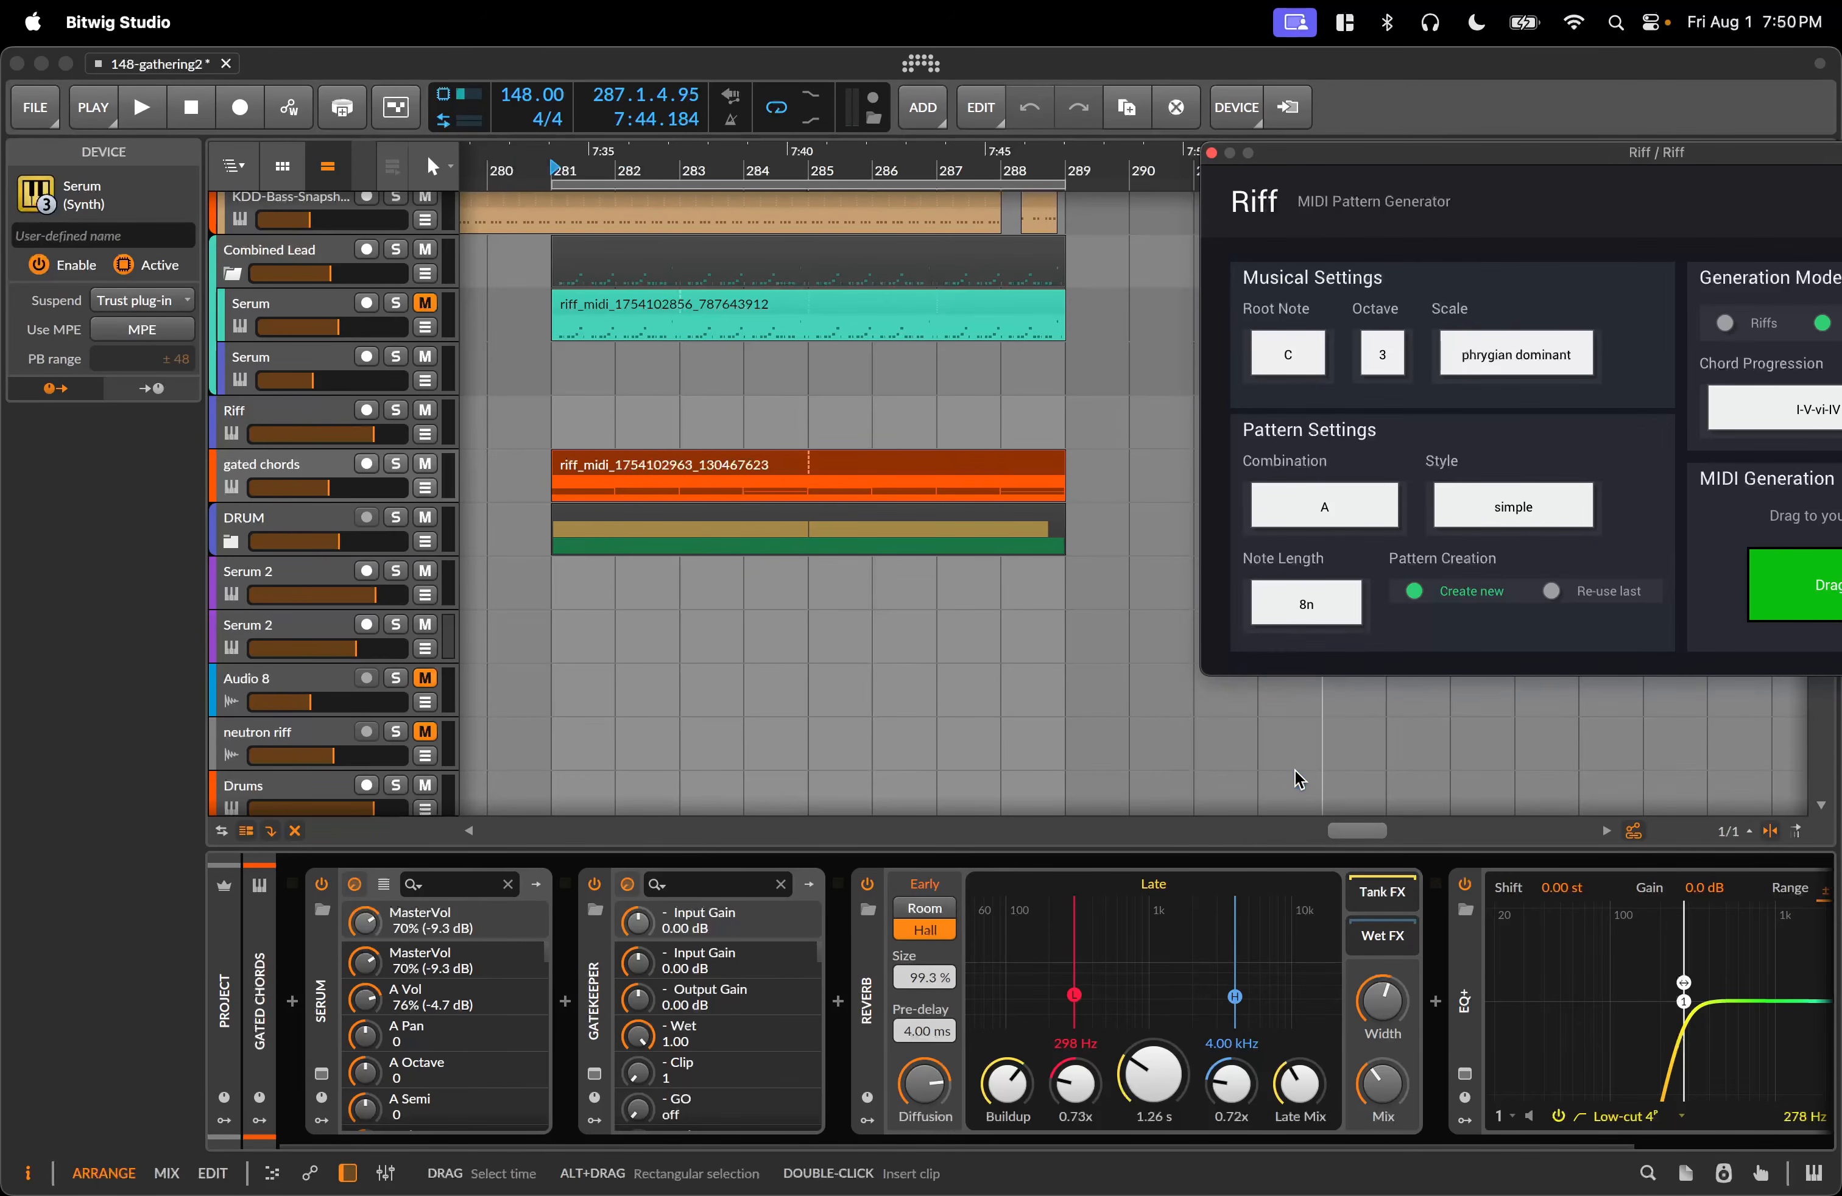
pyautogui.click(1527, 525)
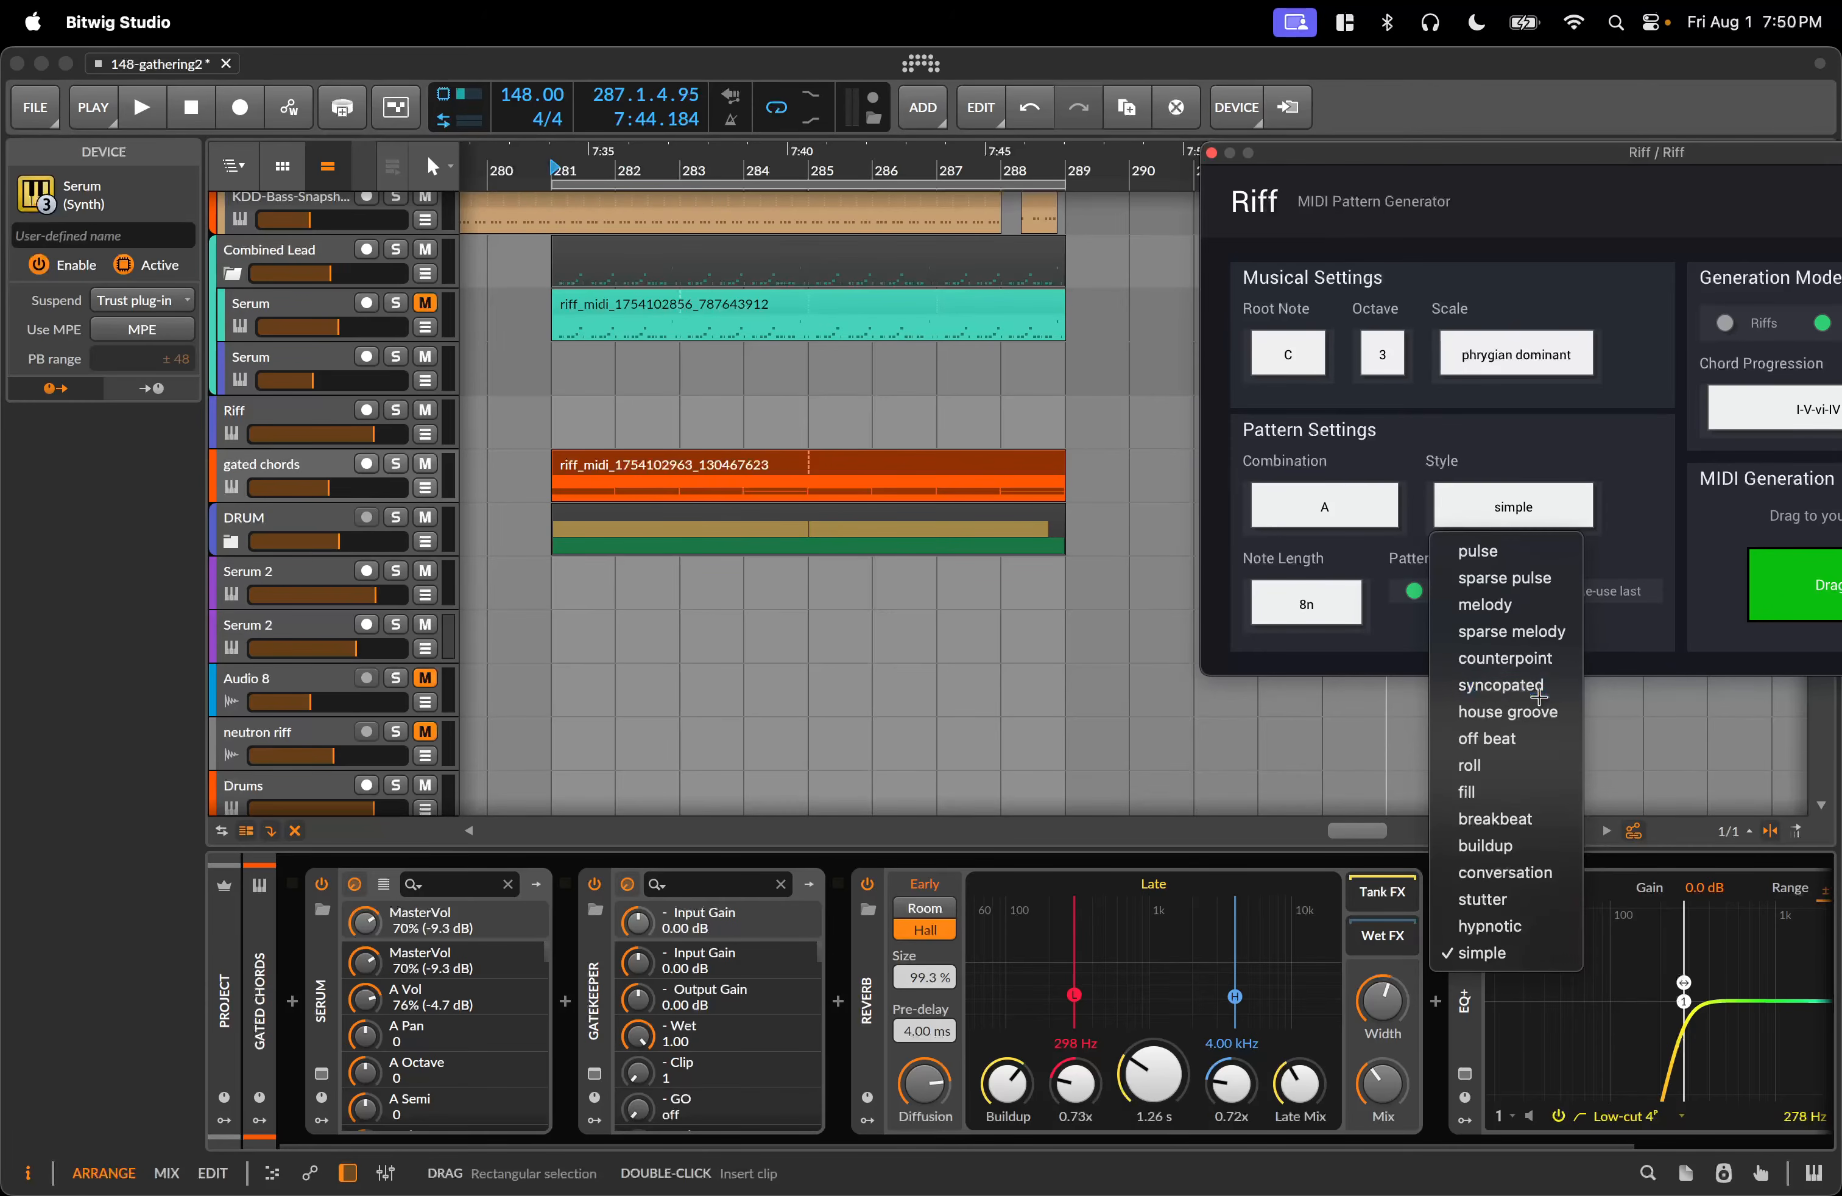
pyautogui.click(1538, 691)
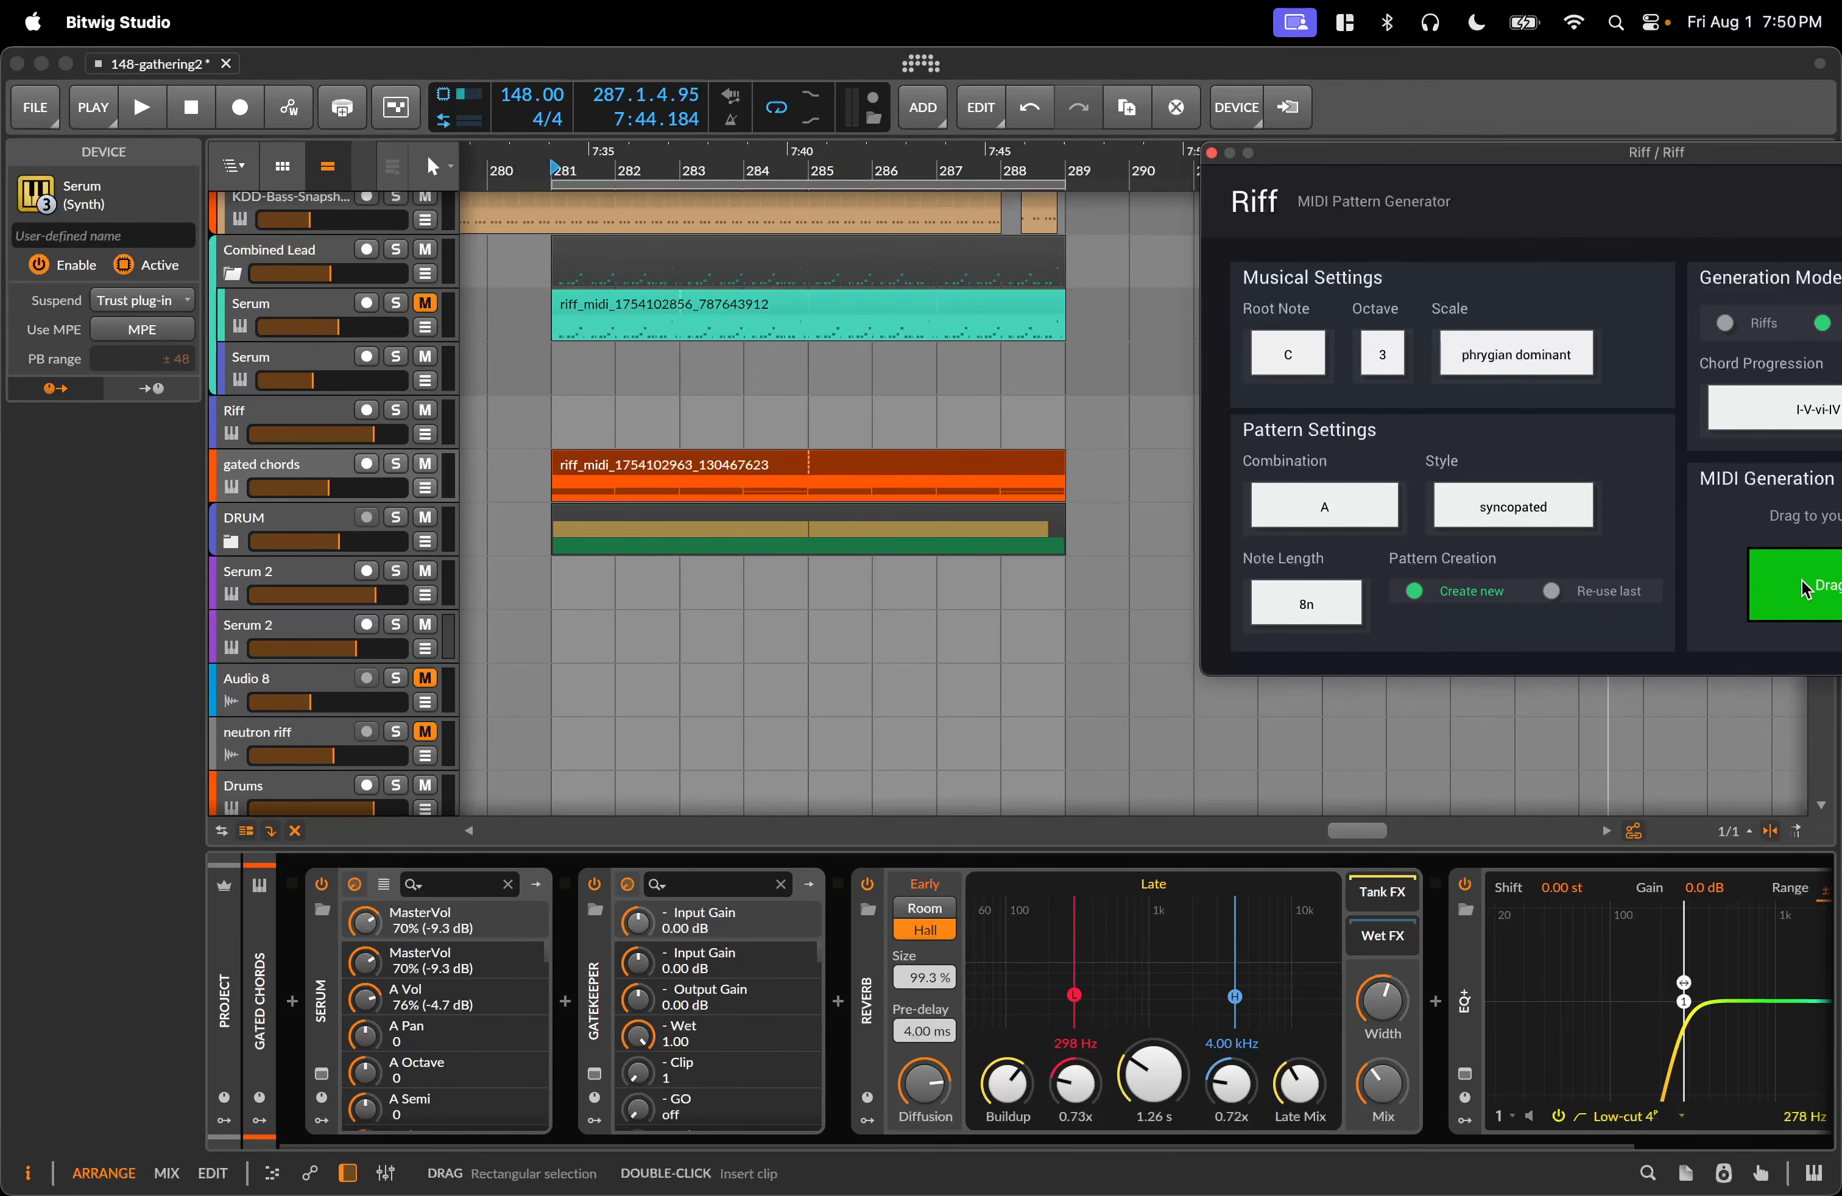
pyautogui.moveTo(1817, 595); pyautogui.dragTo(571, 485)
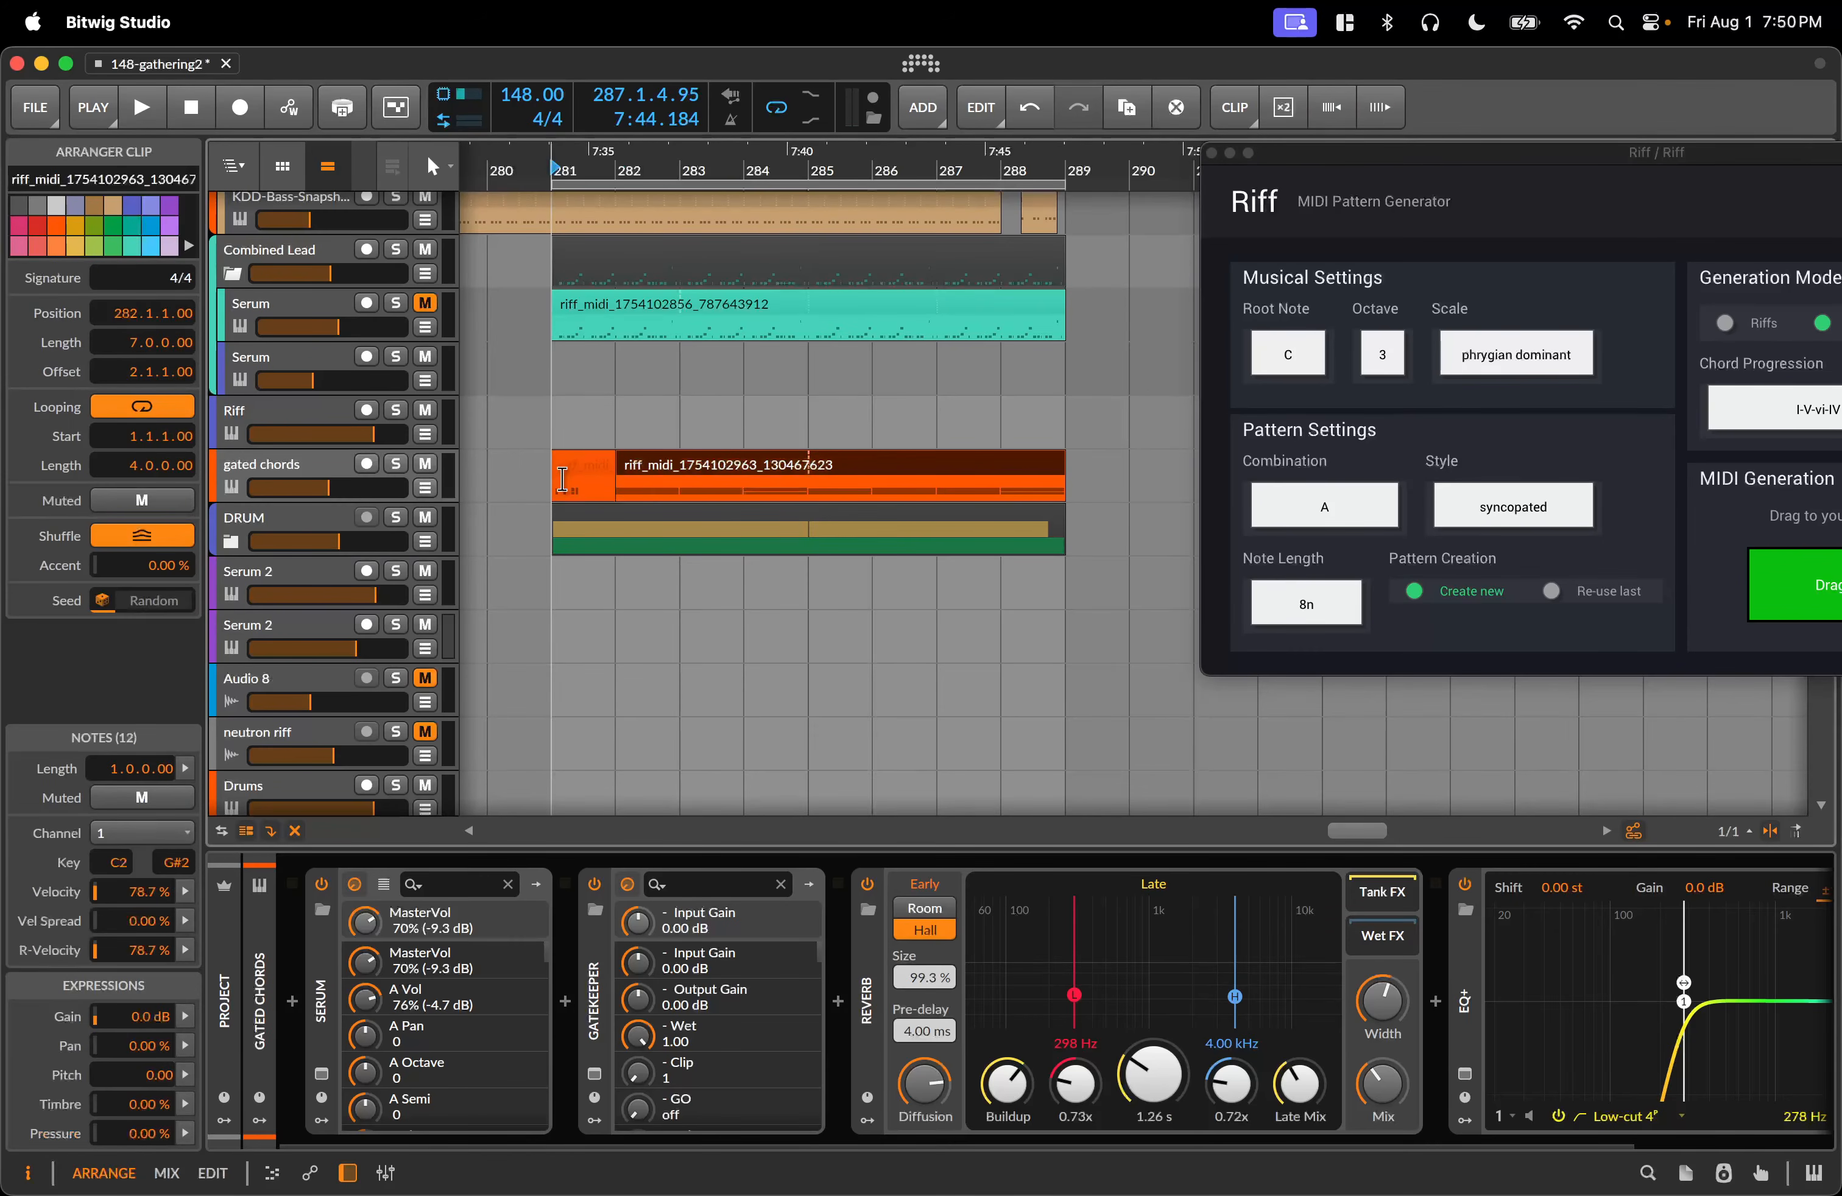
# Set the pattern combination to ABACABAD, generate a new gated chords clip at bar 281 and open its notes.
pyautogui.click(1302, 511)
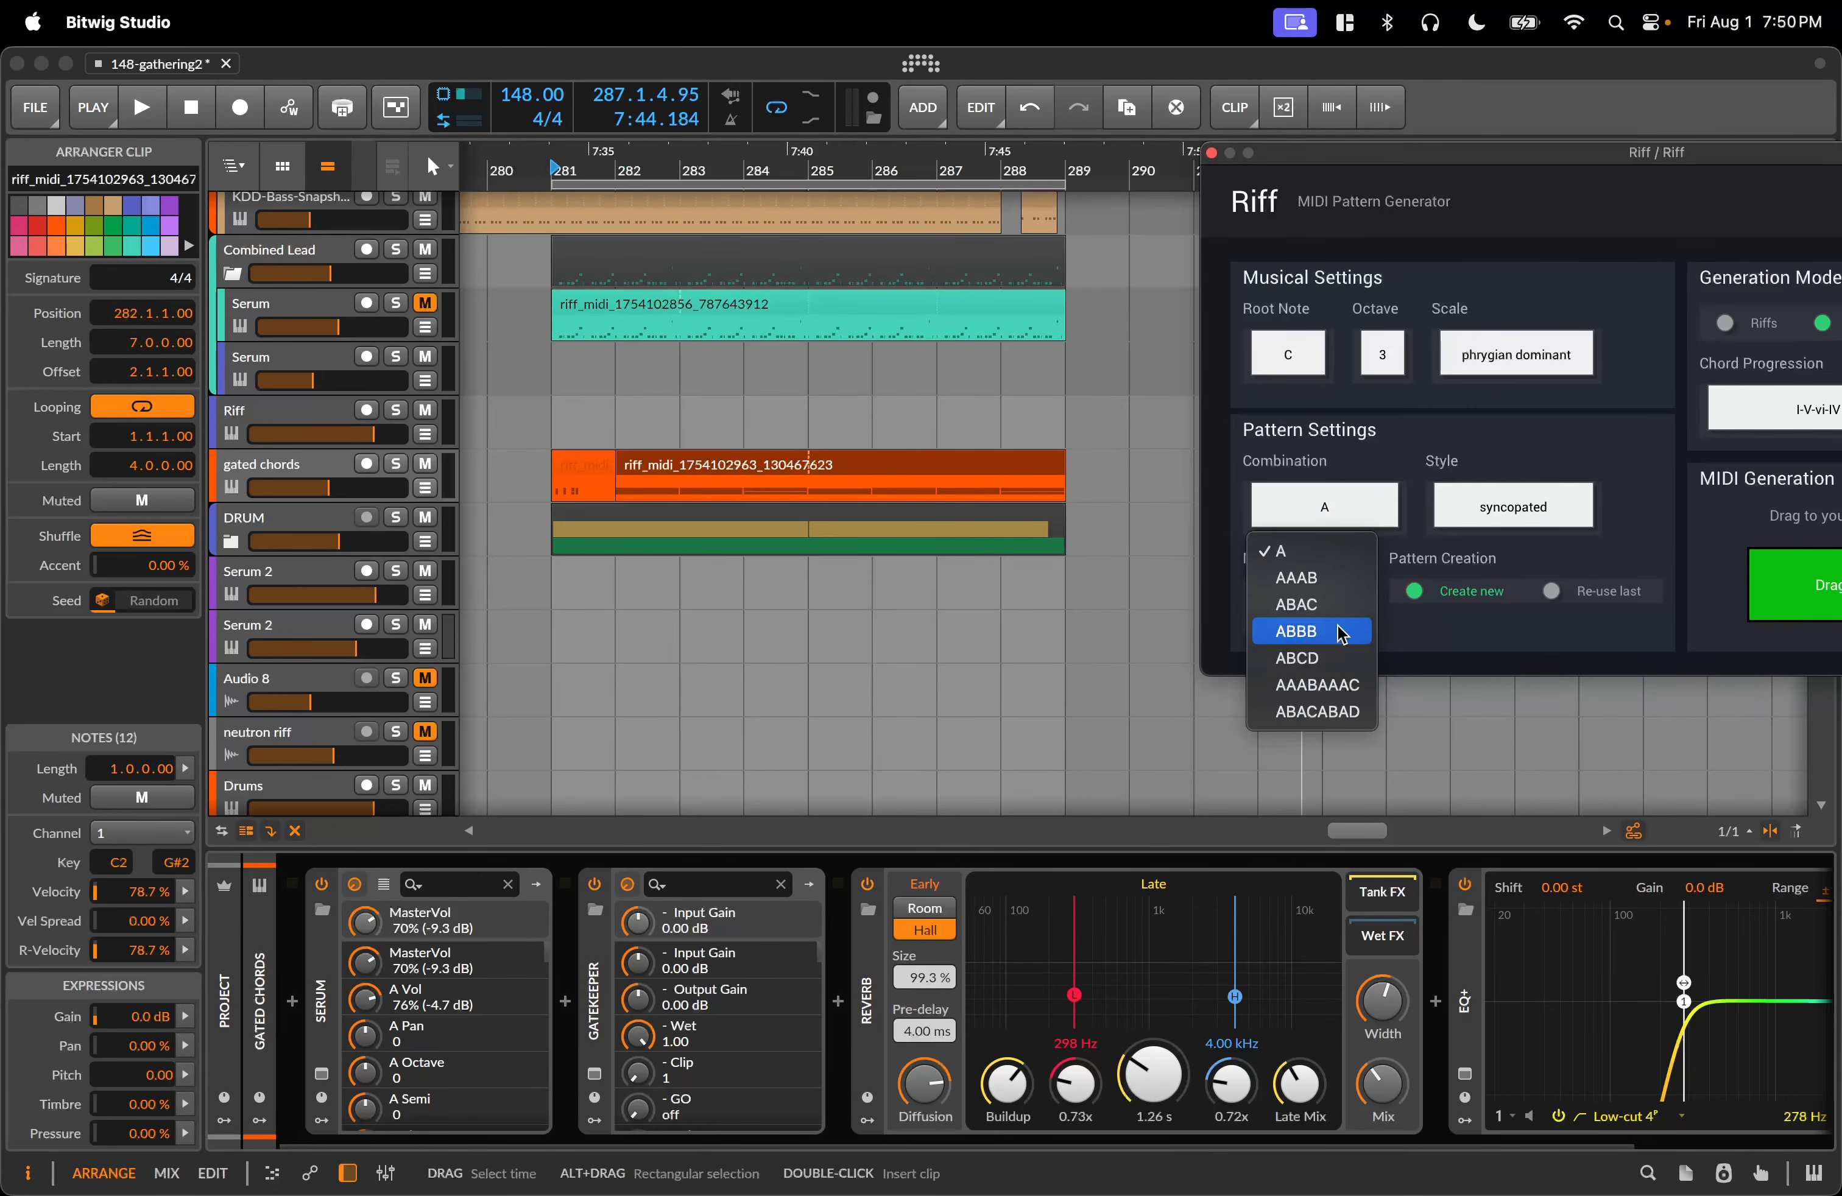
pyautogui.click(1308, 712)
pyautogui.moveTo(1794, 582); pyautogui.dragTo(559, 475)
pyautogui.doubleClick(636, 471)
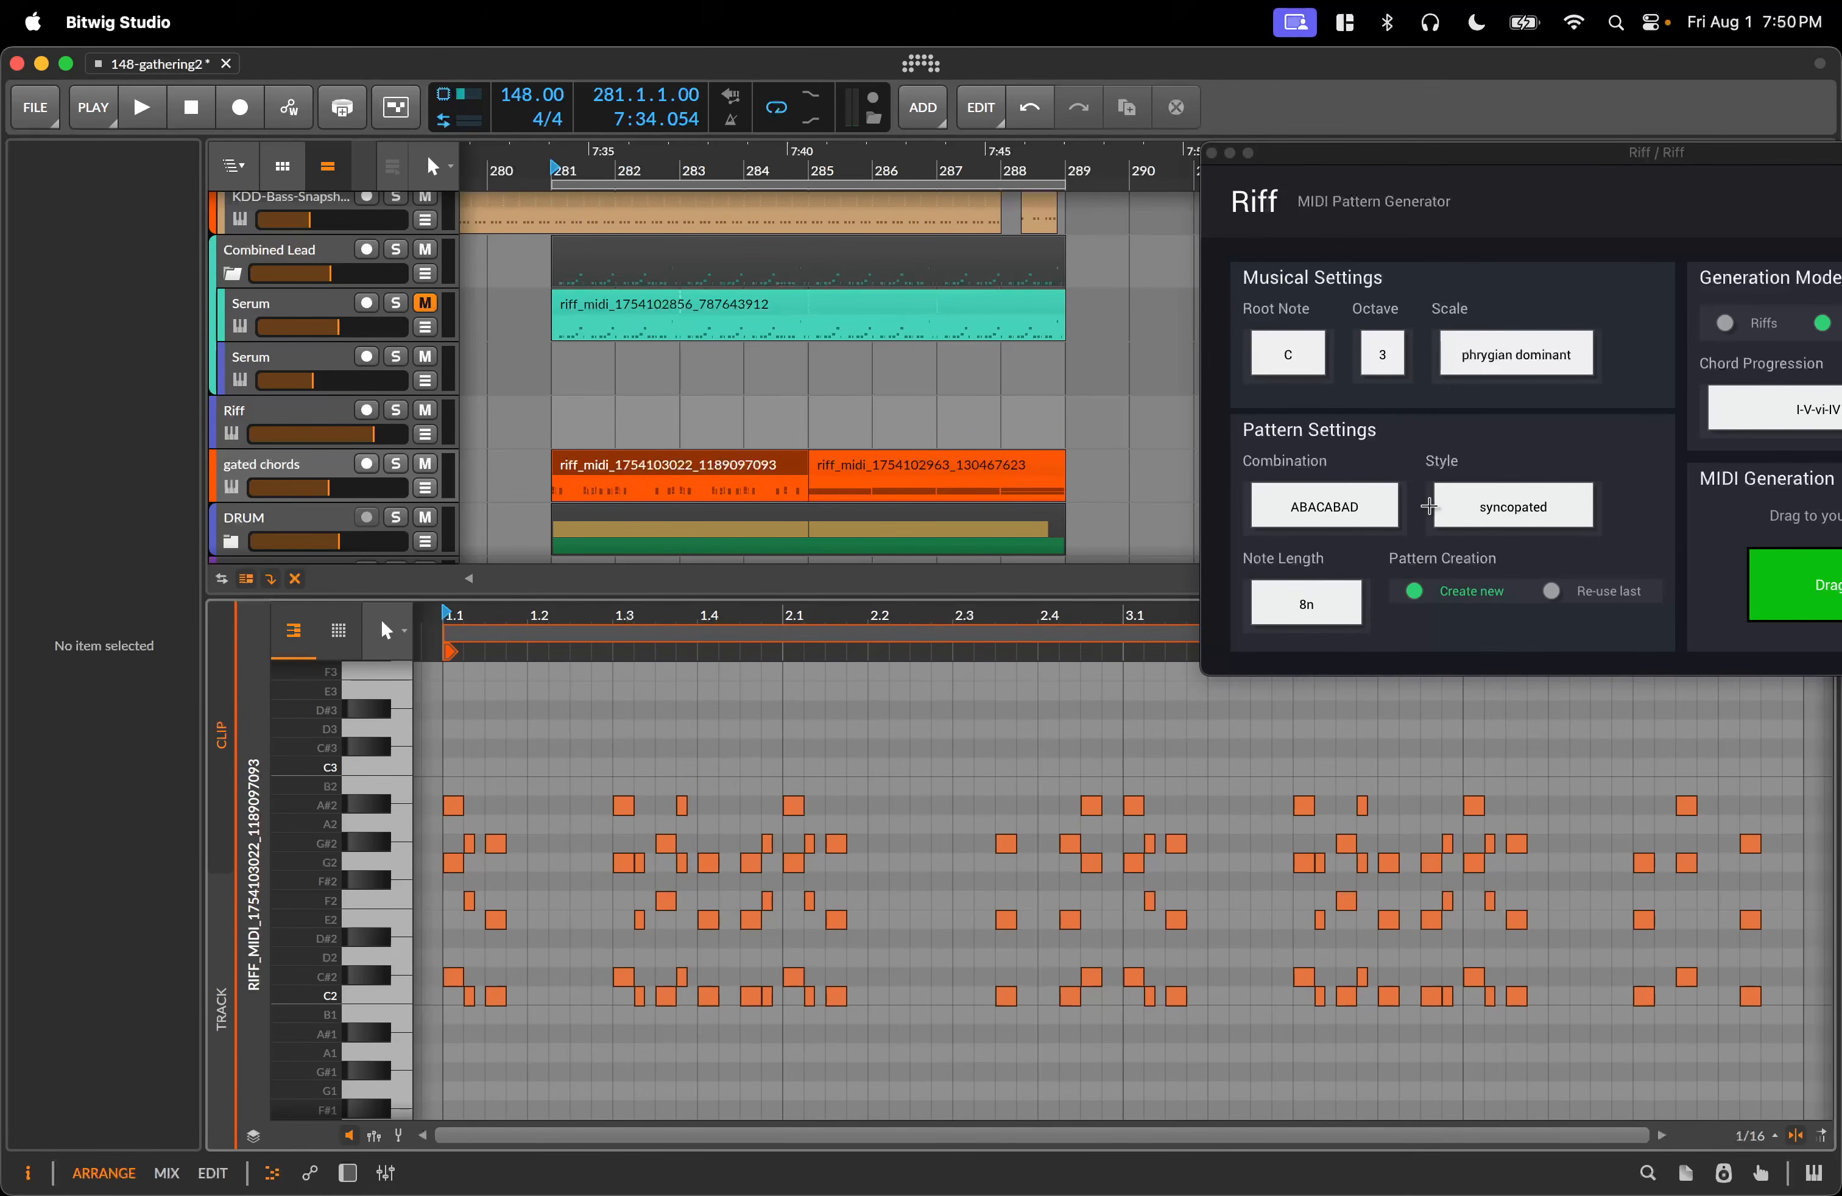
# Audition the syncopated chord clip and duplicate it over the four bars from bar 285.
pyautogui.click(648, 489)
pyautogui.press('space')
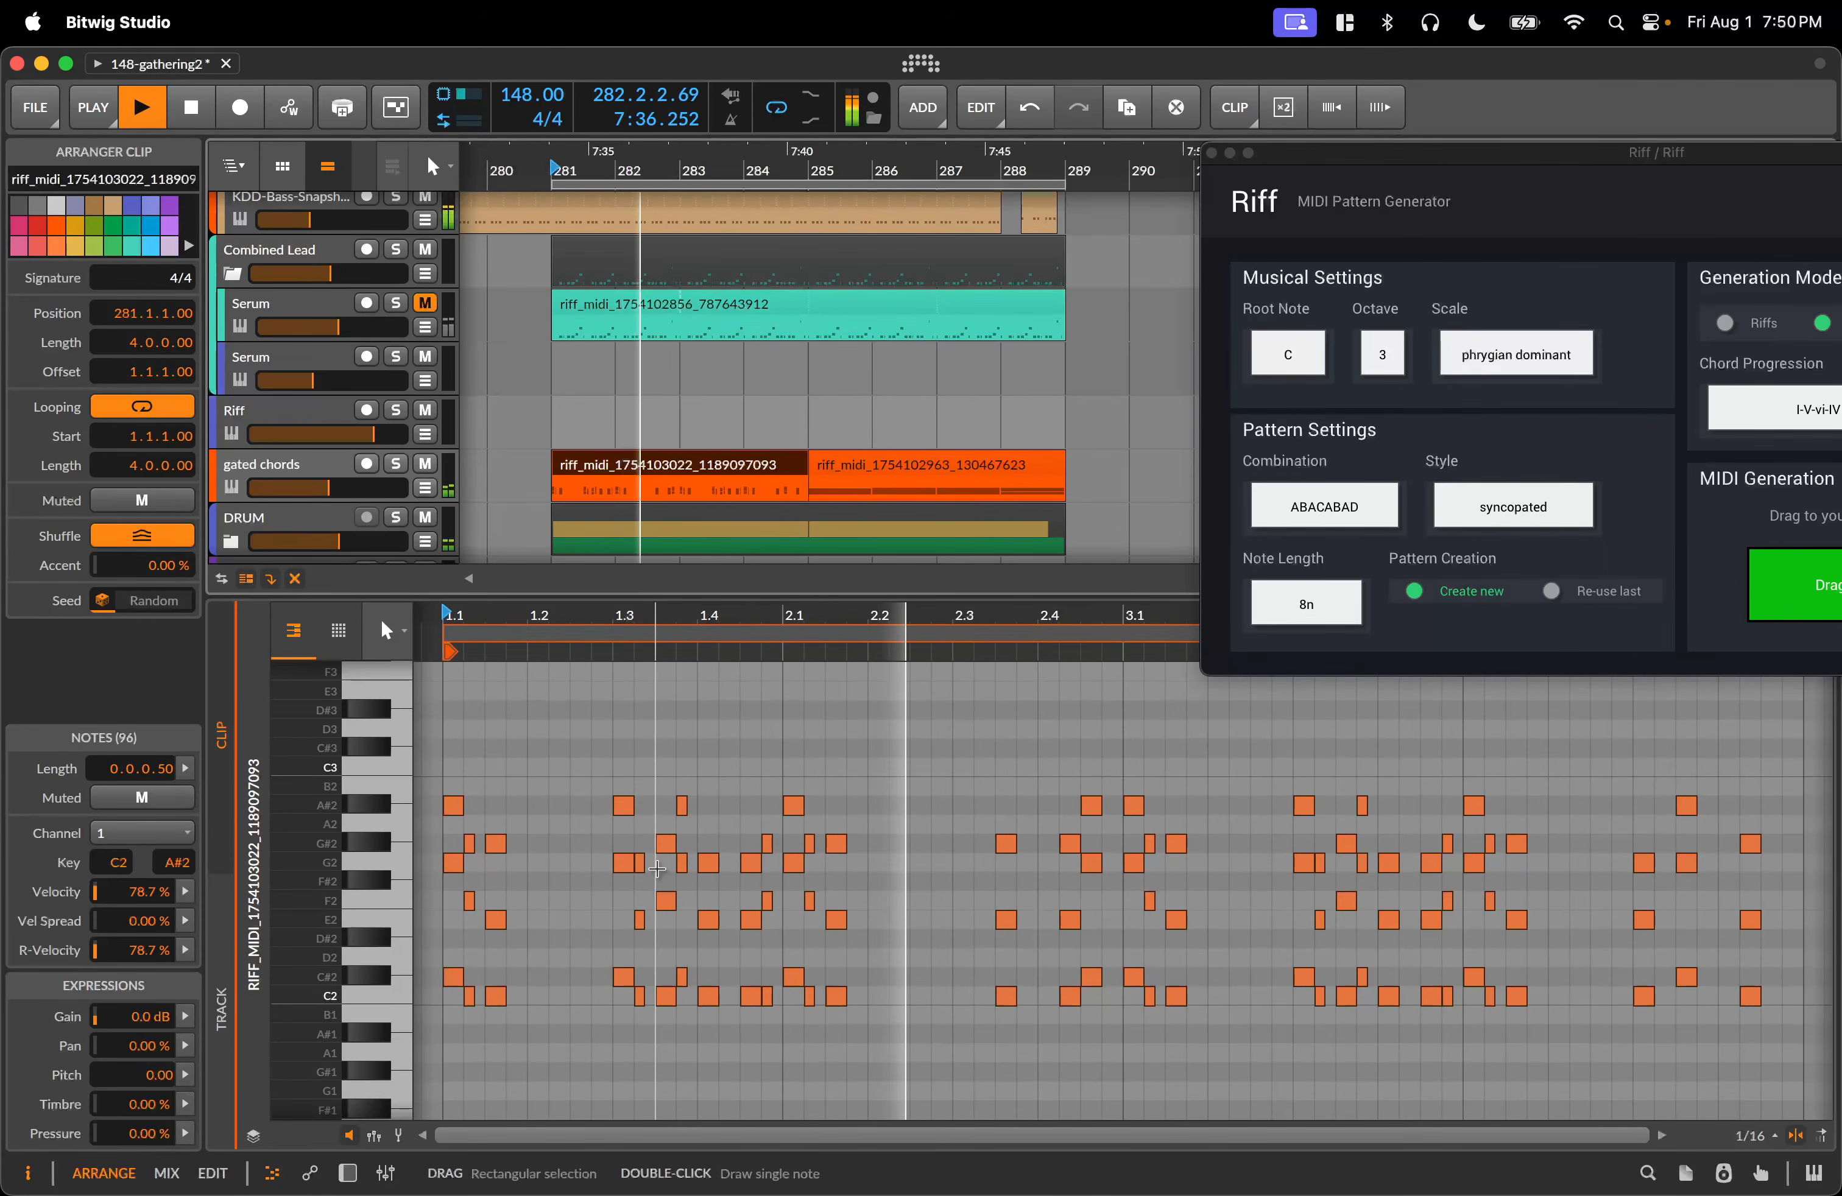
pyautogui.moveTo(811, 497); pyautogui.dragTo(836, 498)
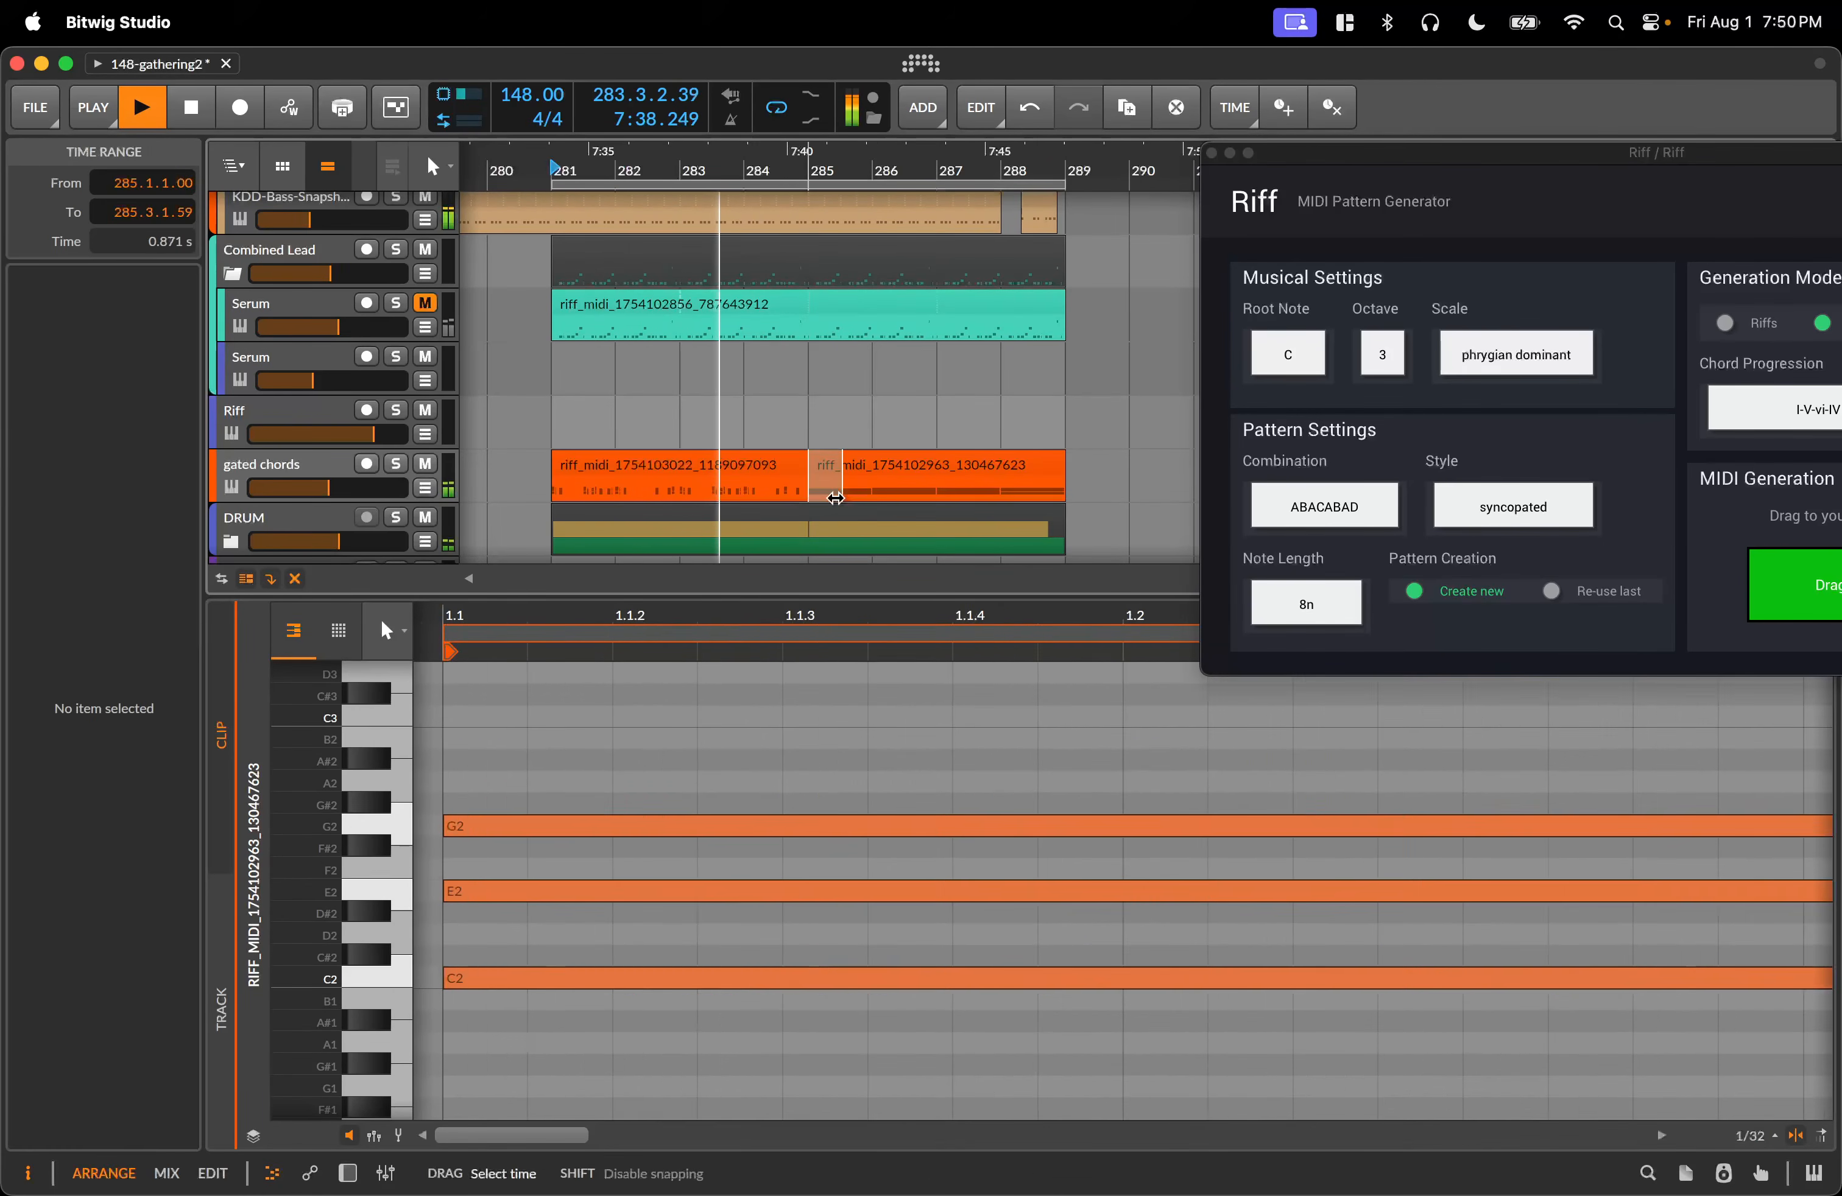
pyautogui.click(740, 464)
pyautogui.press('super+d')
pyautogui.click(732, 460)
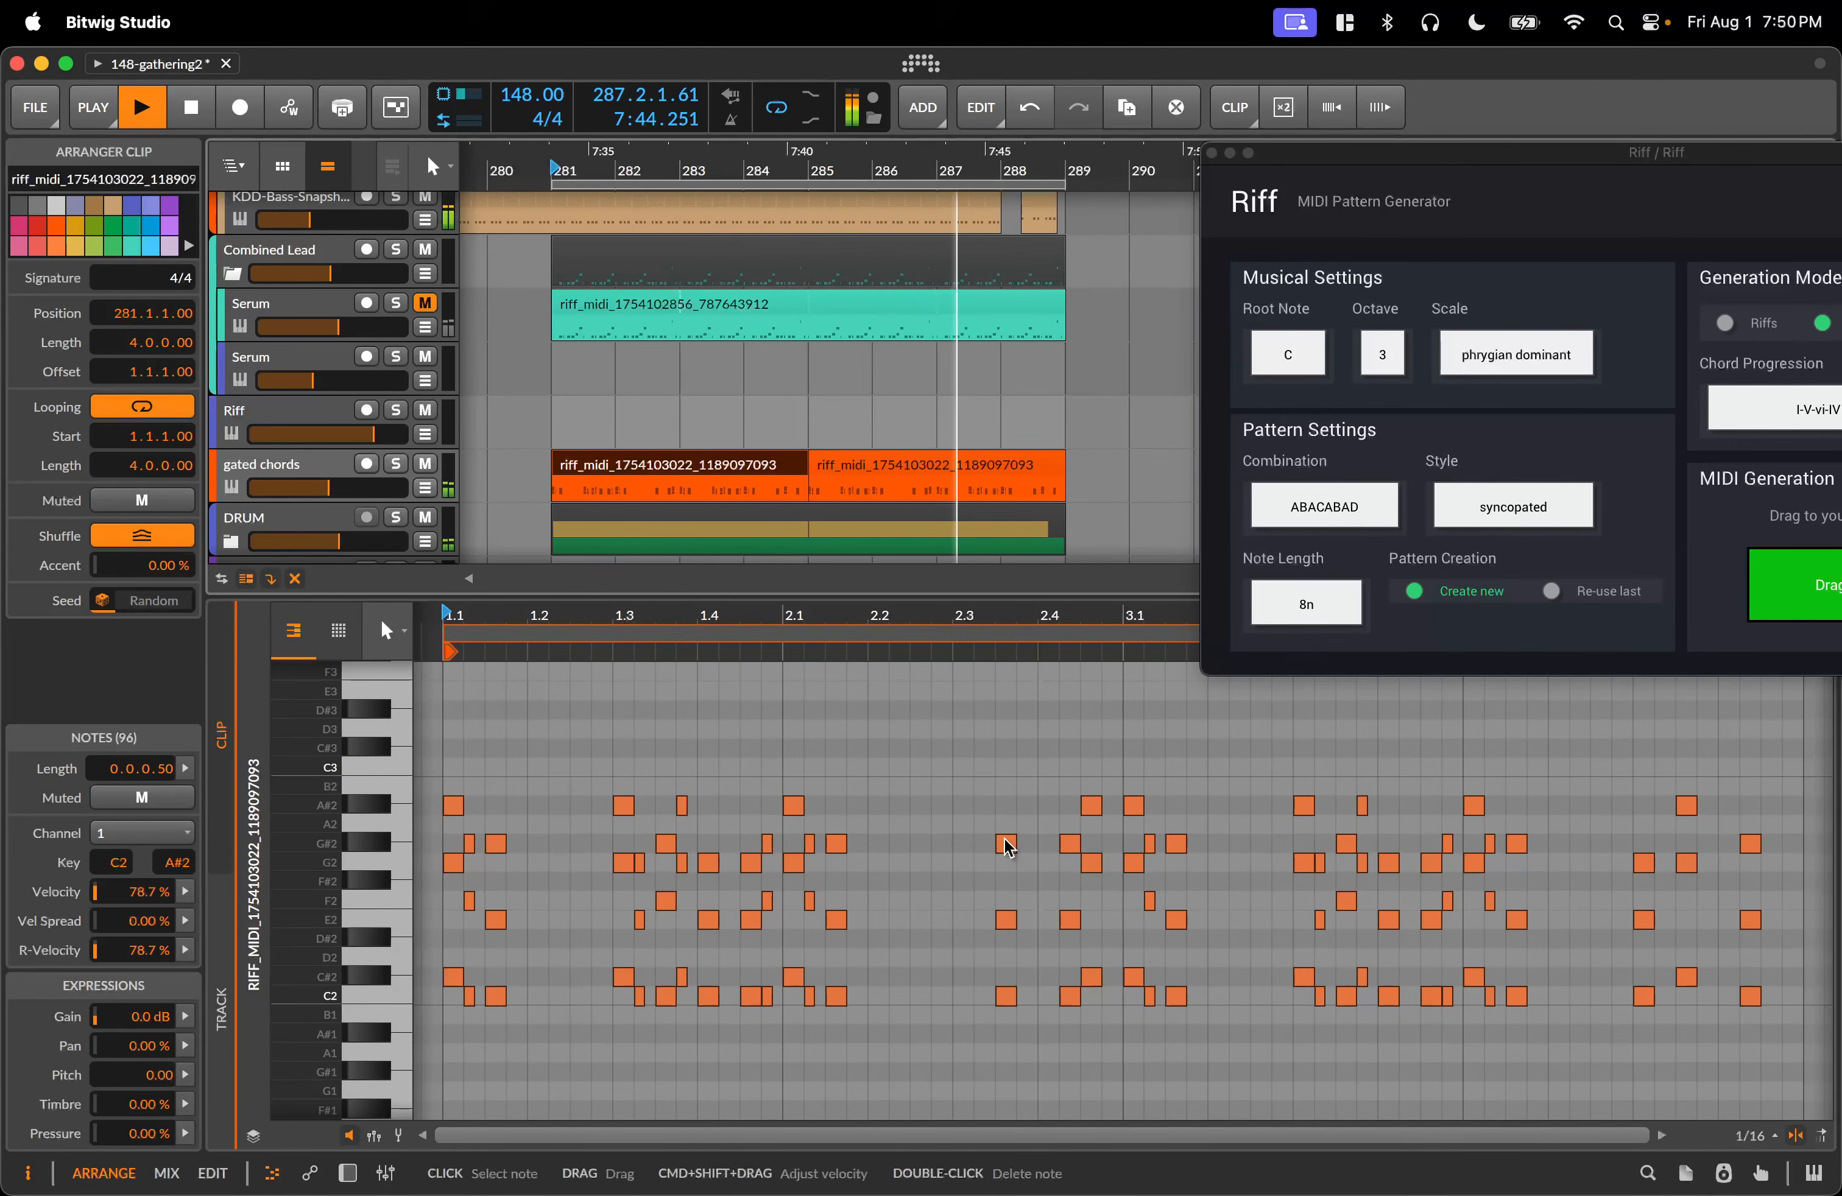
# Generate another syncopated chord clip at bar 281, extend it to eight bars, and stop playback after auditioning it.
pyautogui.moveTo(1802, 584); pyautogui.dragTo(553, 488)
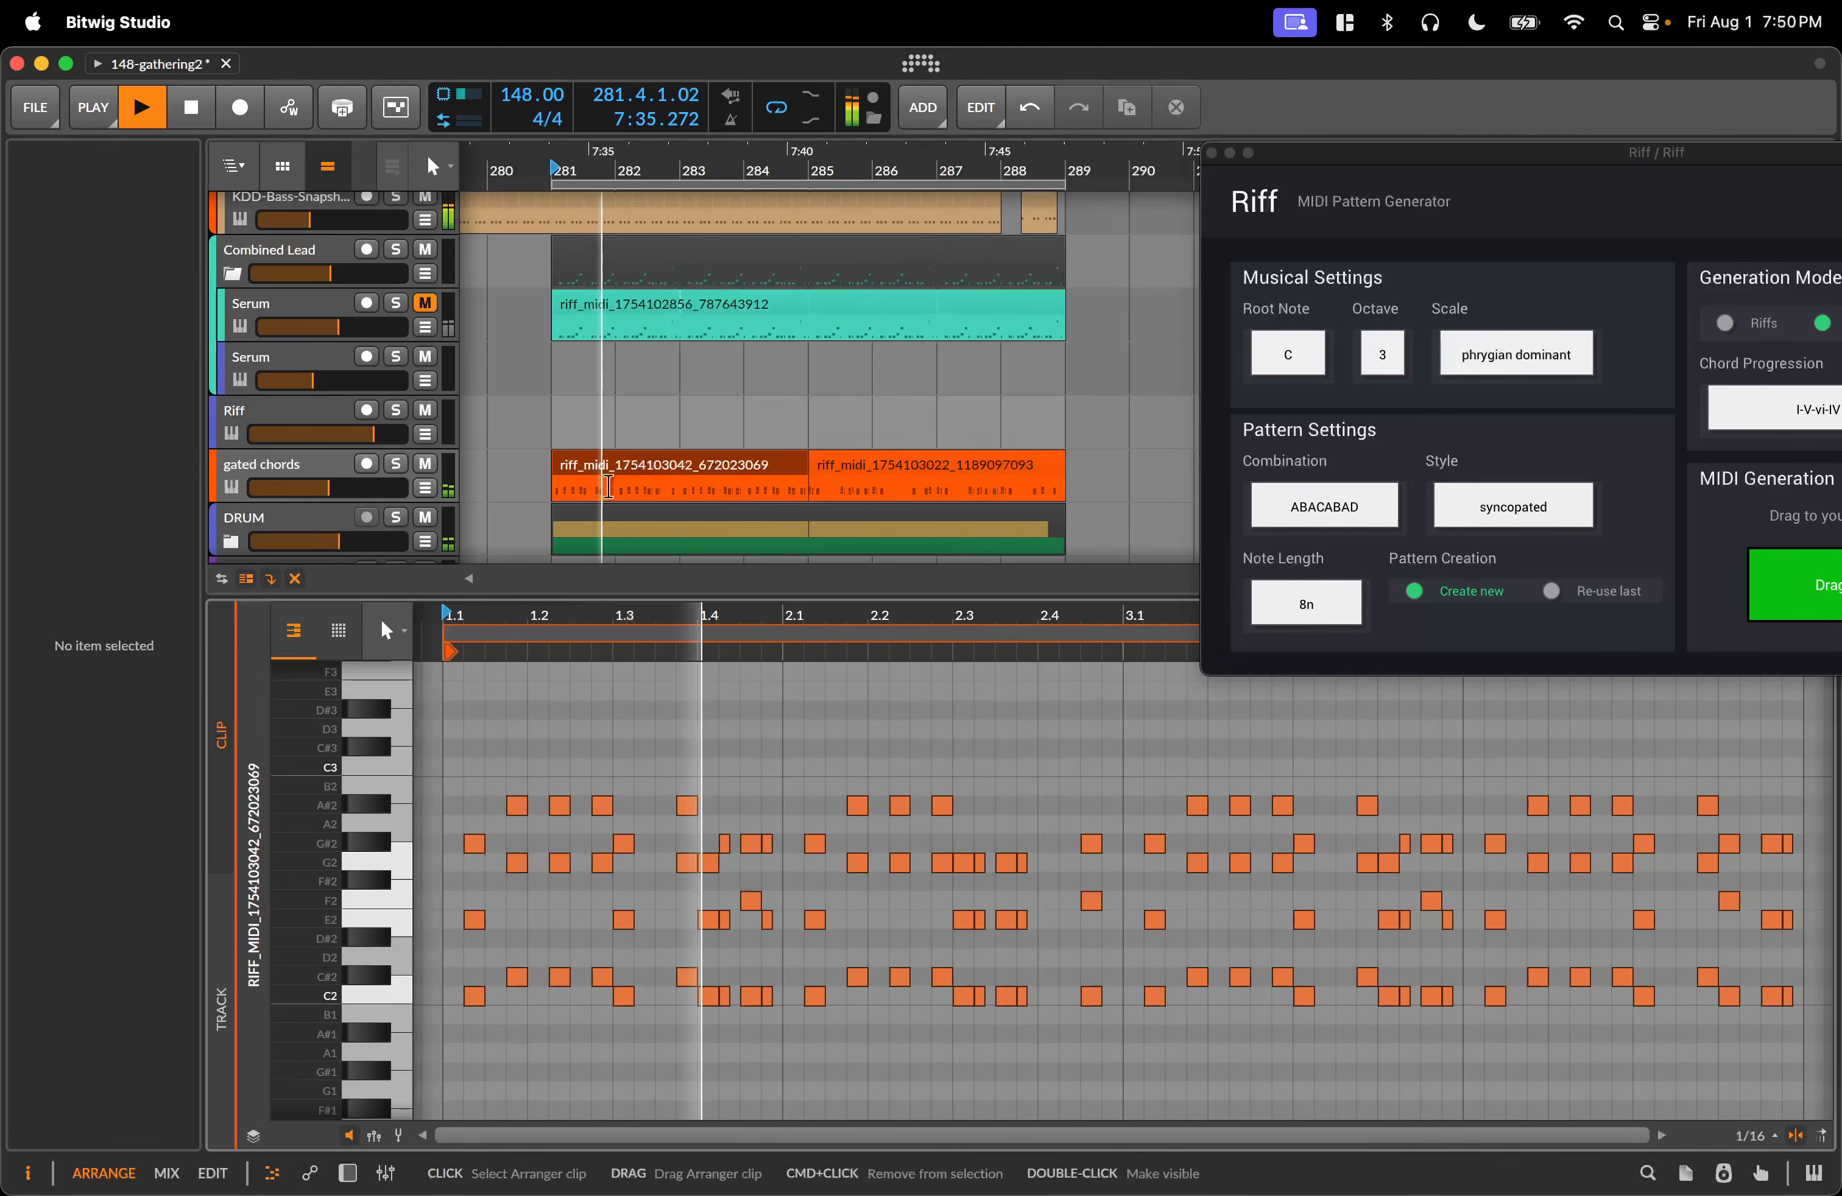
pyautogui.moveTo(809, 489); pyautogui.dragTo(1065, 489)
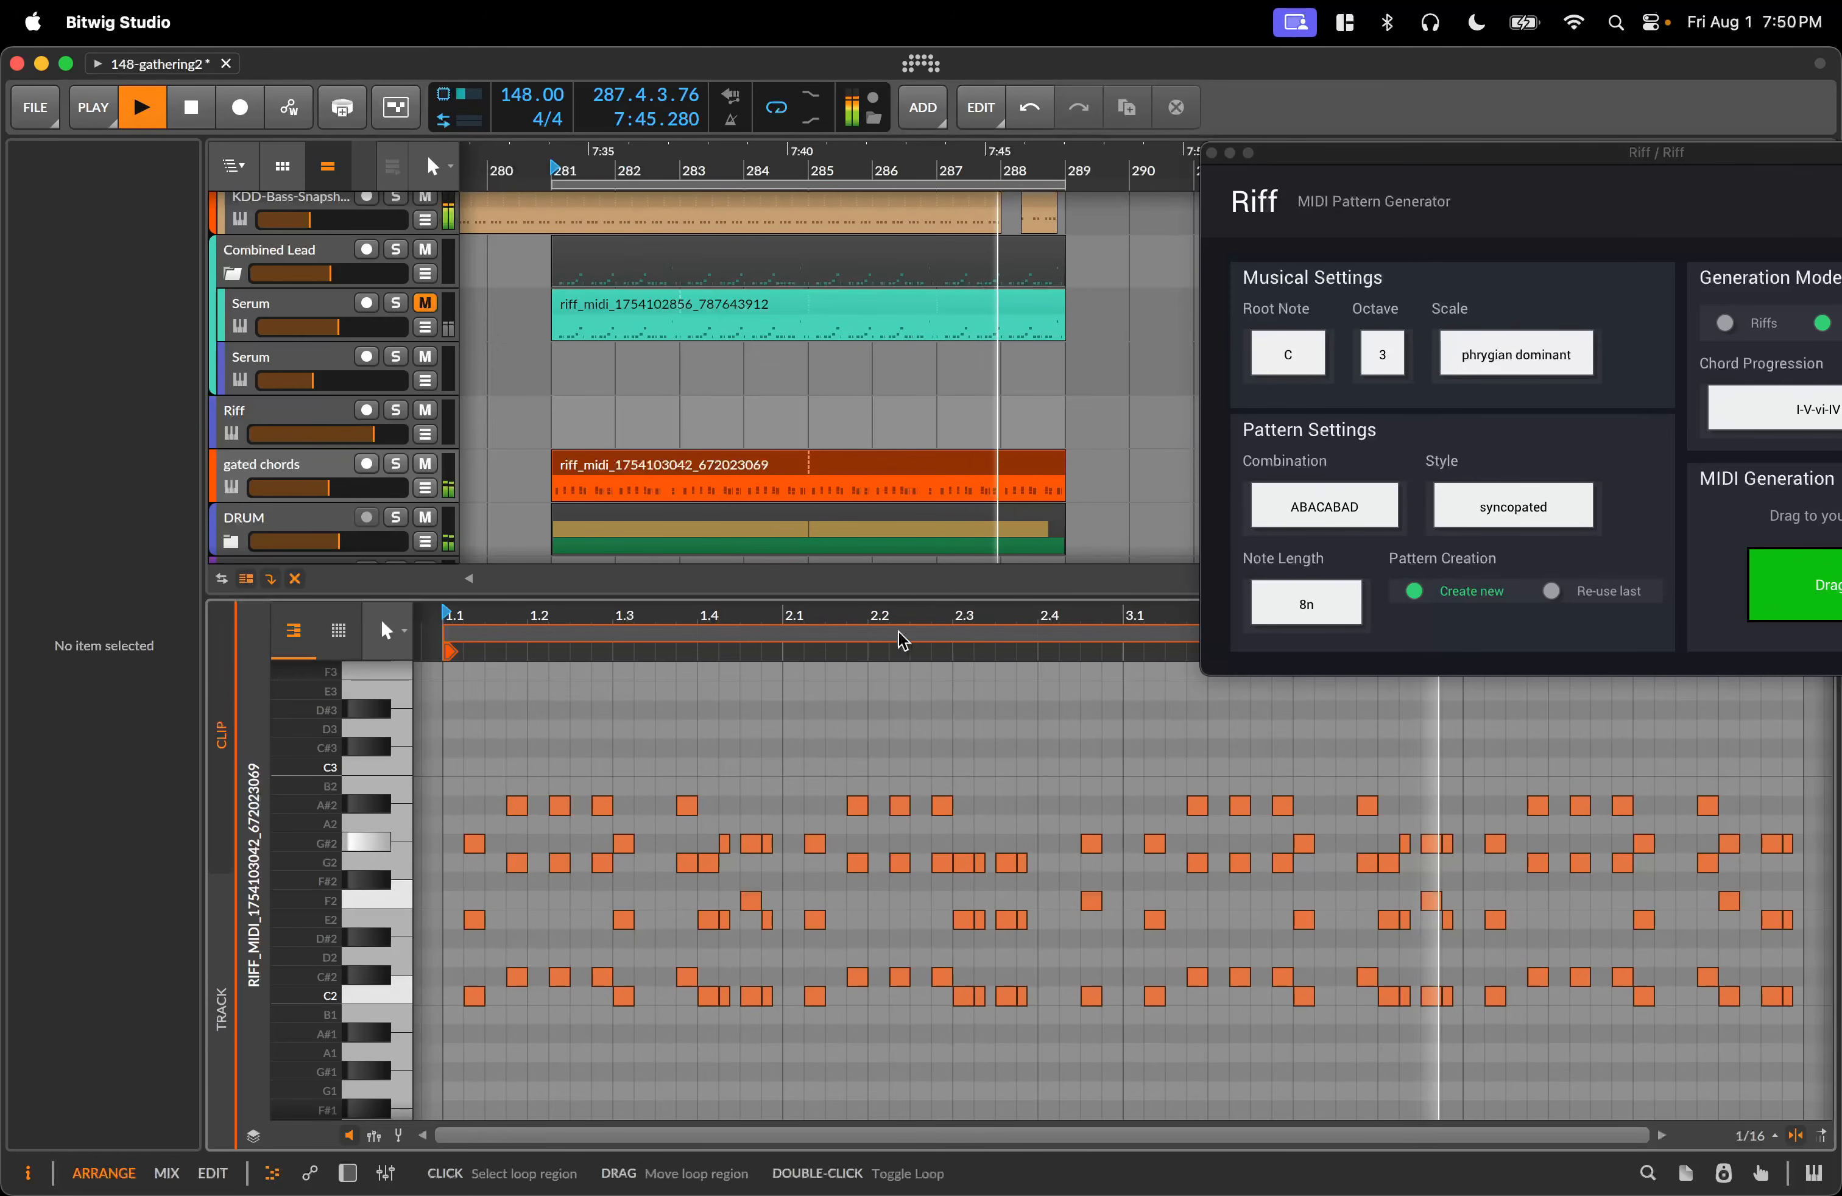
pyautogui.press('space')
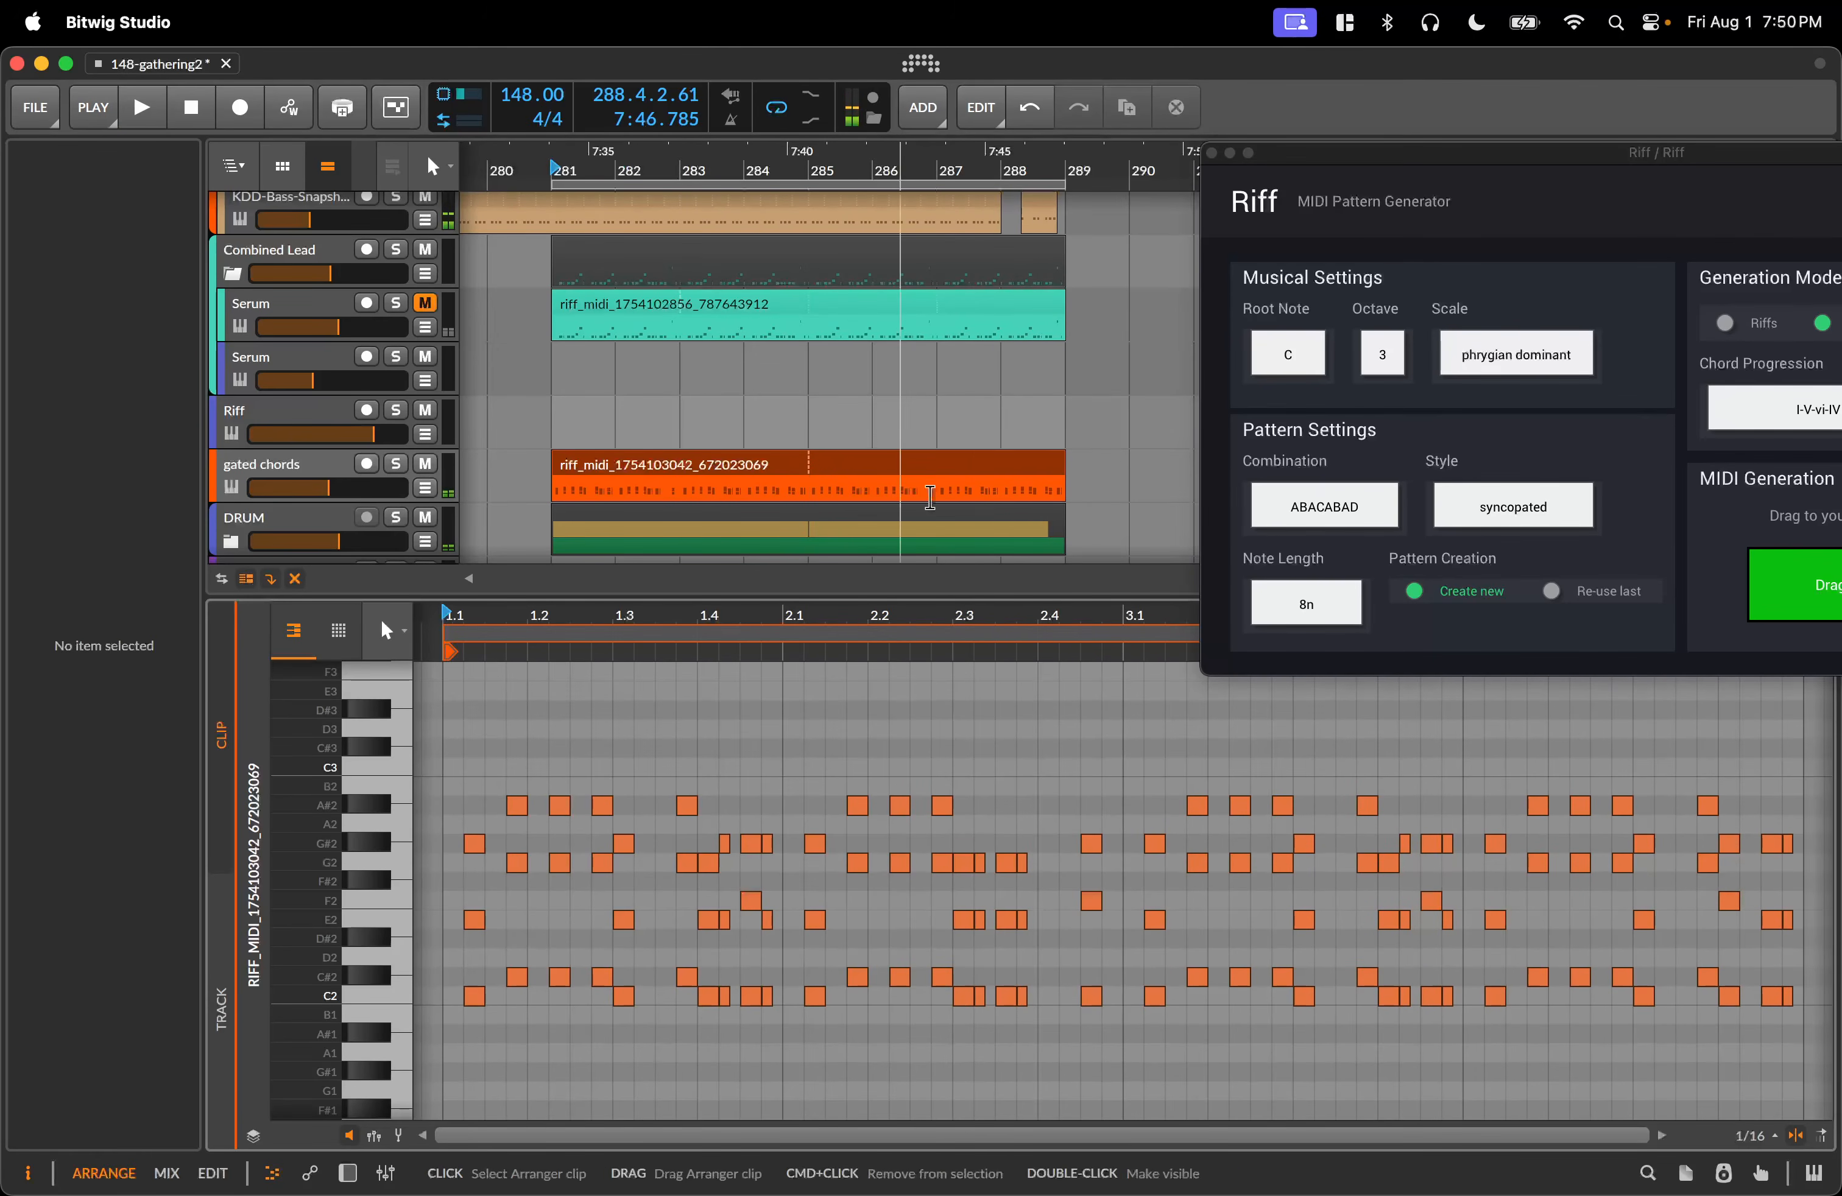
pyautogui.moveTo(1472, 160); pyautogui.dragTo(1070, 137)
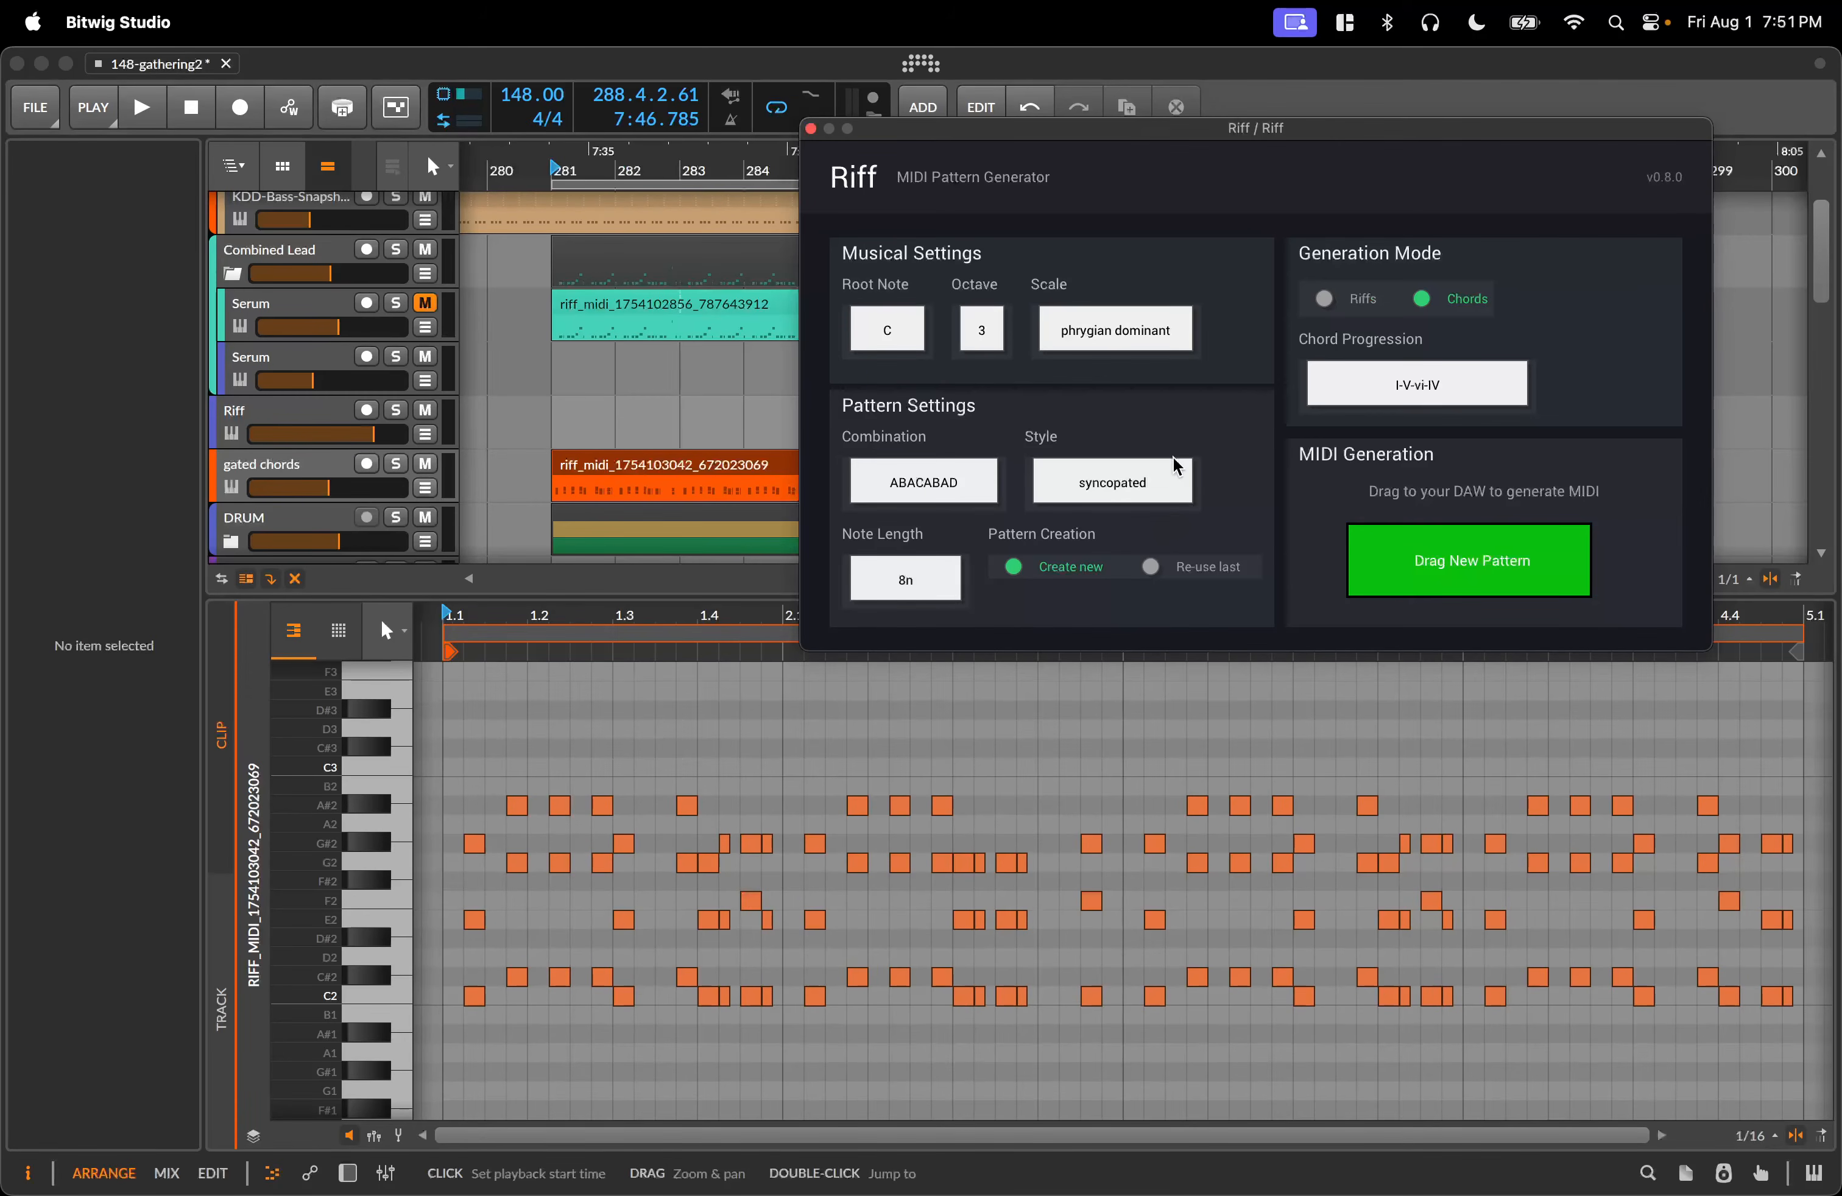
pyautogui.moveTo(1229, 142); pyautogui.dragTo(1023, 255)
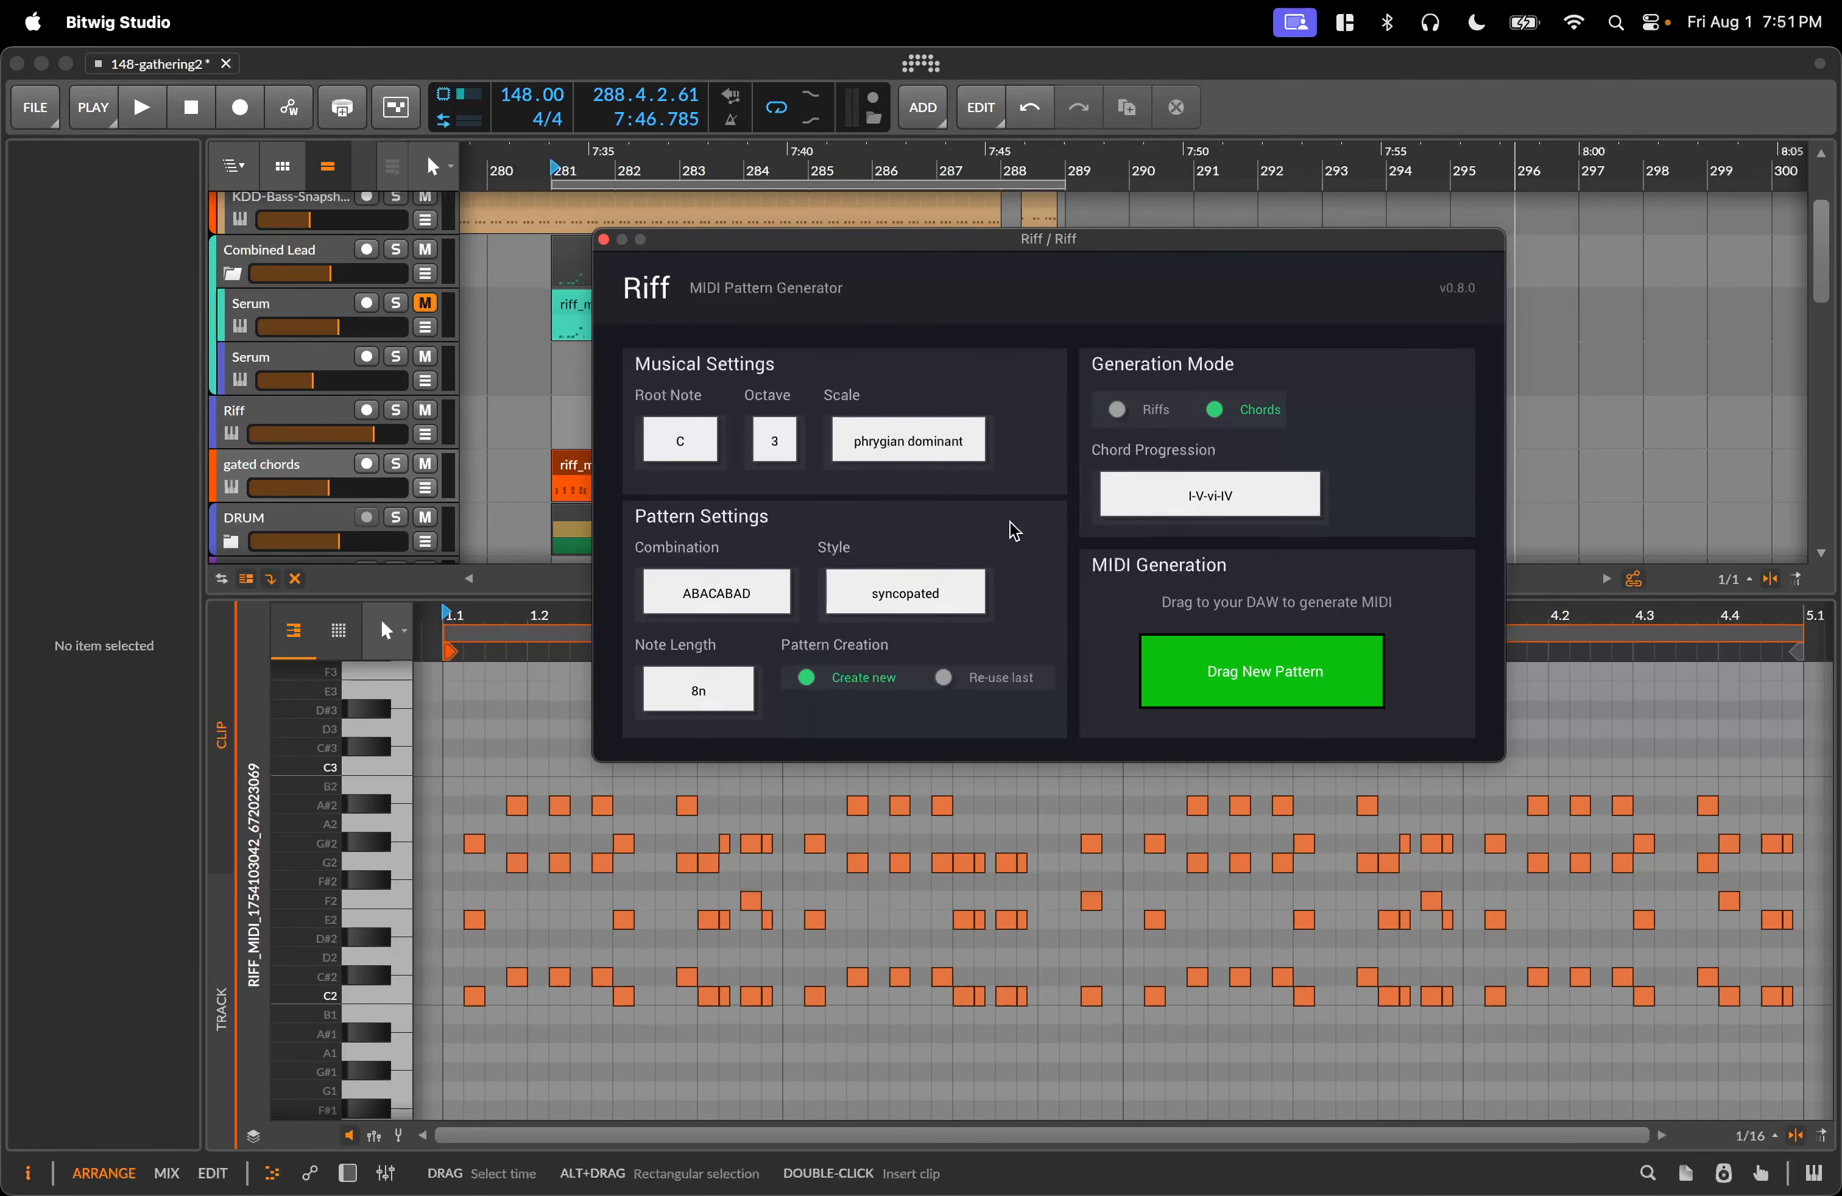
pyautogui.moveTo(1036, 244); pyautogui.dragTo(961, 307)
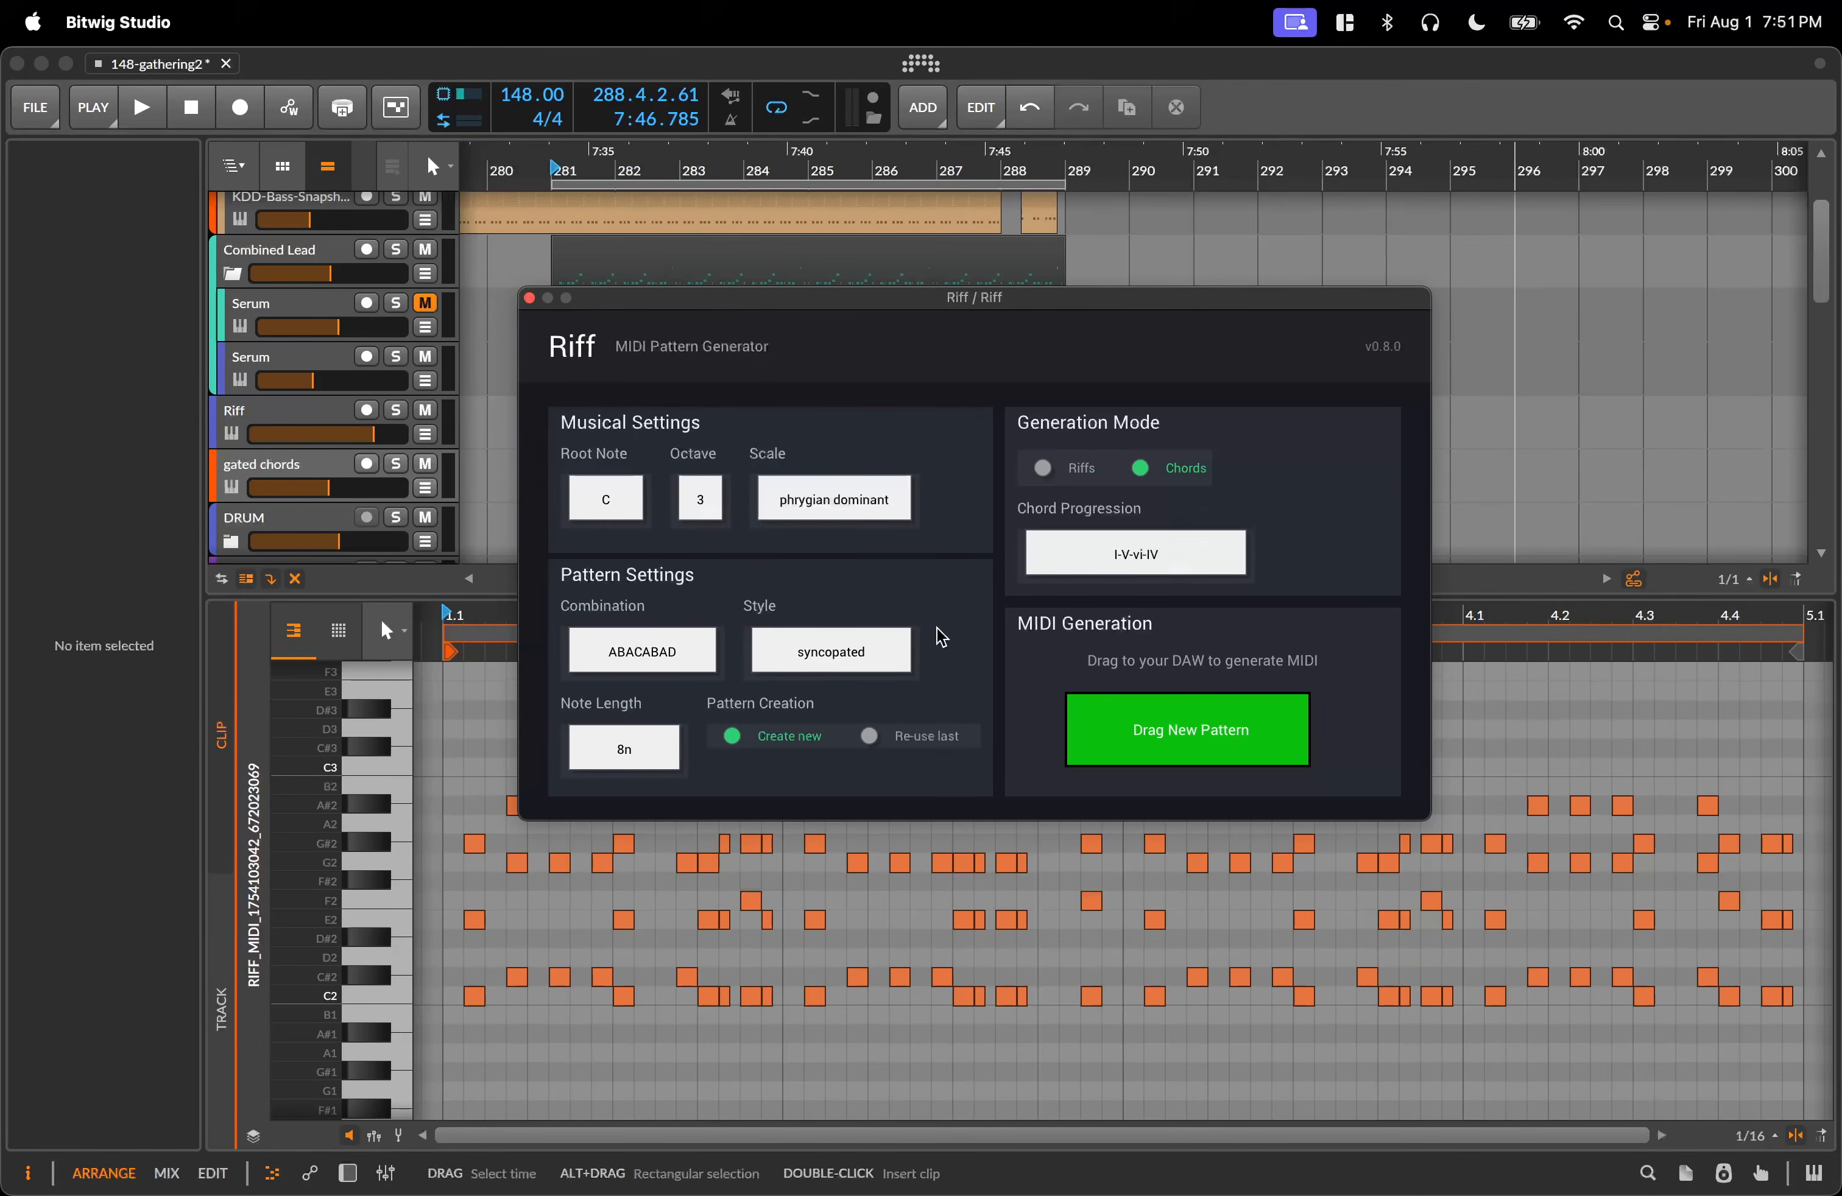
pyautogui.moveTo(1045, 331); pyautogui.dragTo(1121, 296)
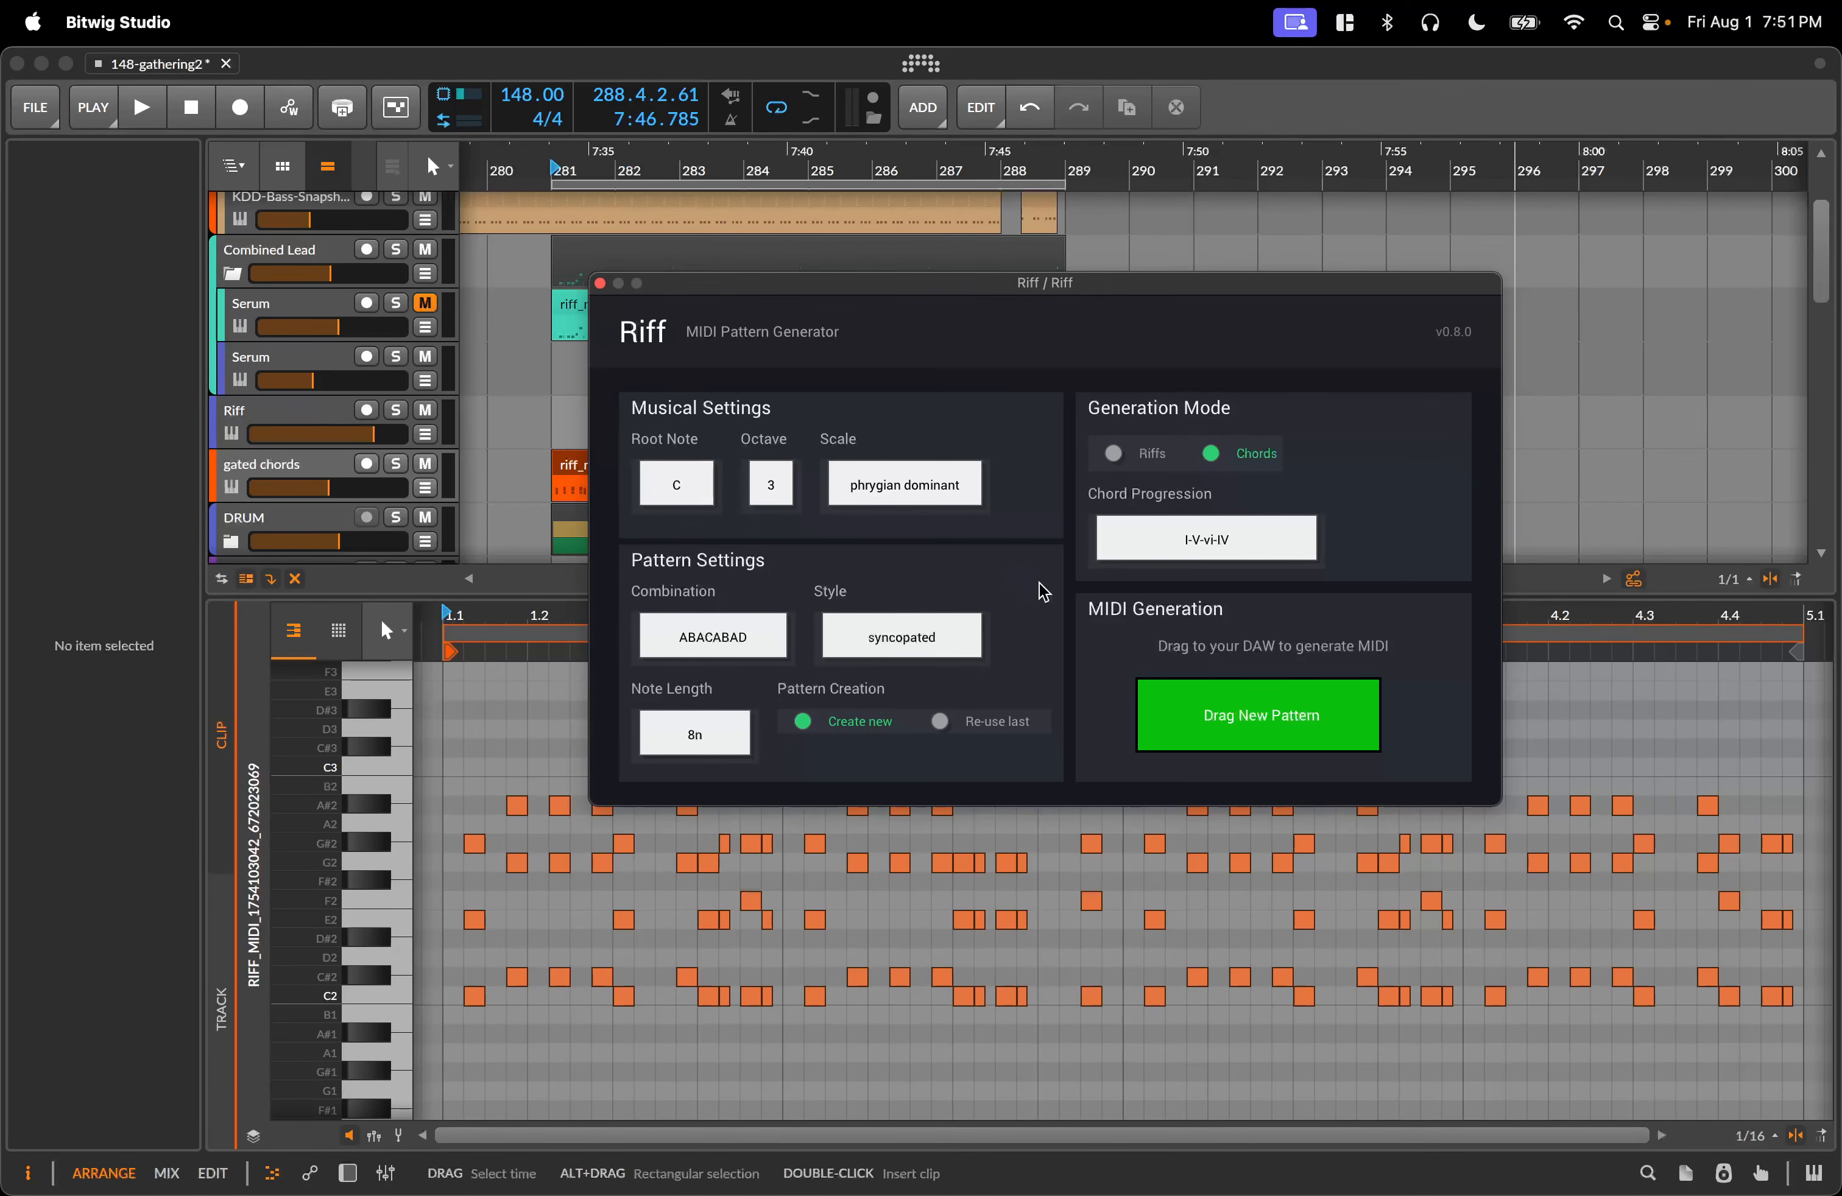
# Set Riff's pattern style to roll.
pyautogui.click(901, 658)
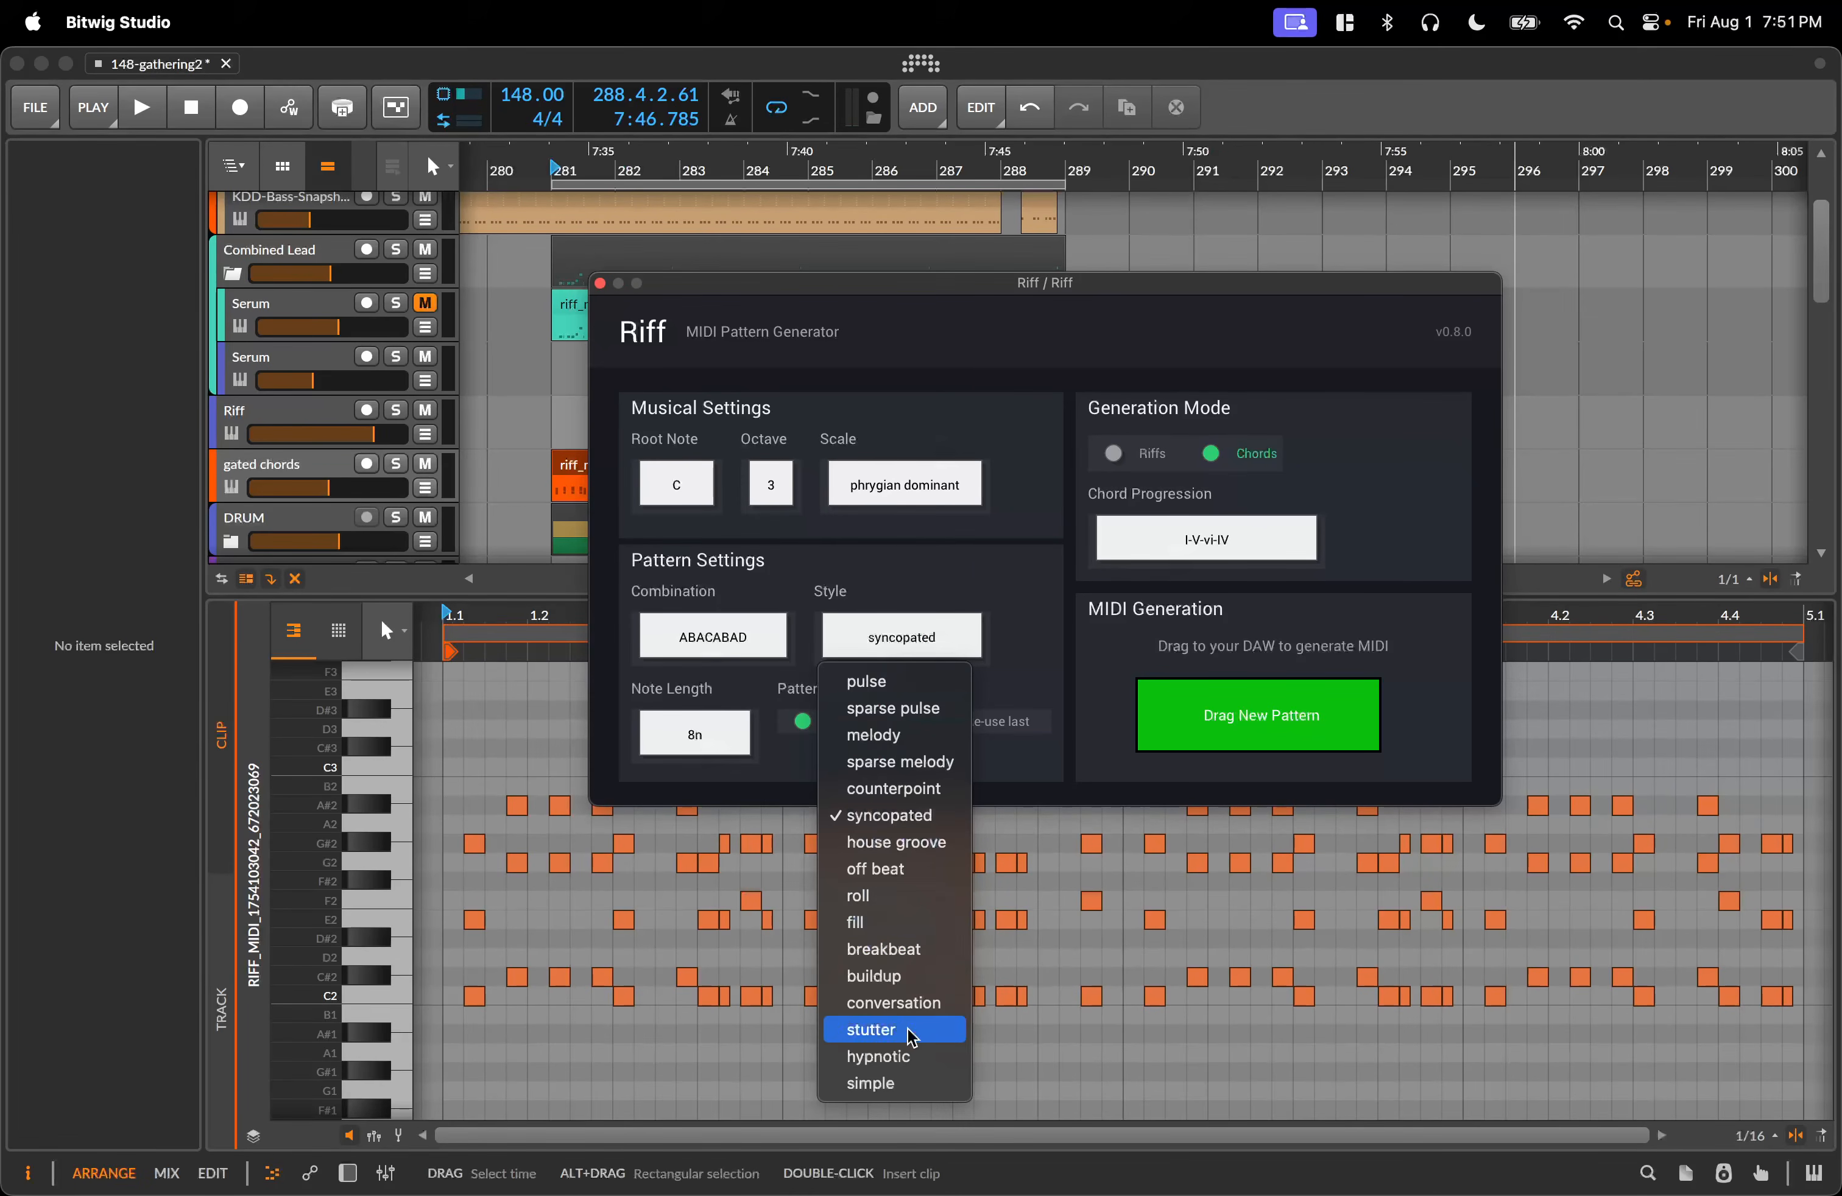
pyautogui.click(918, 666)
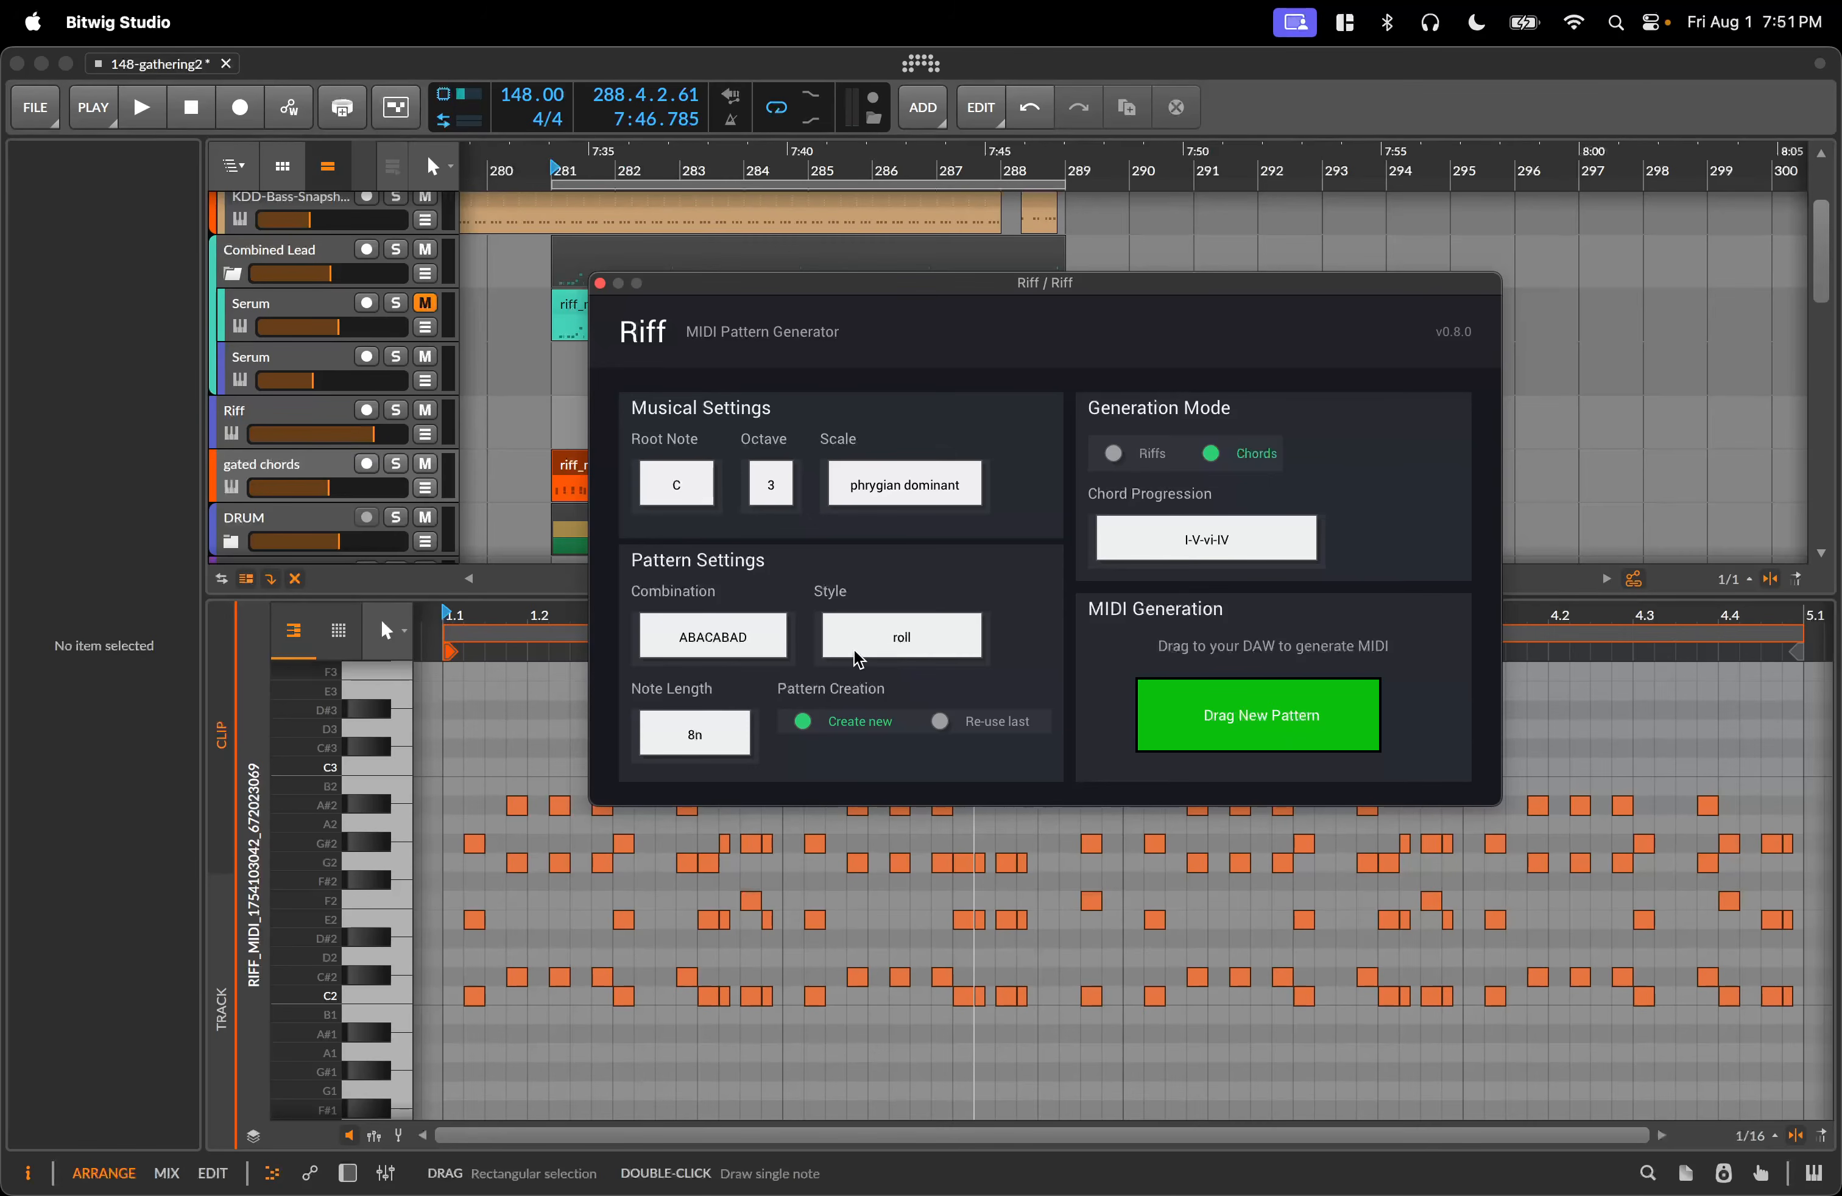
pyautogui.click(903, 652)
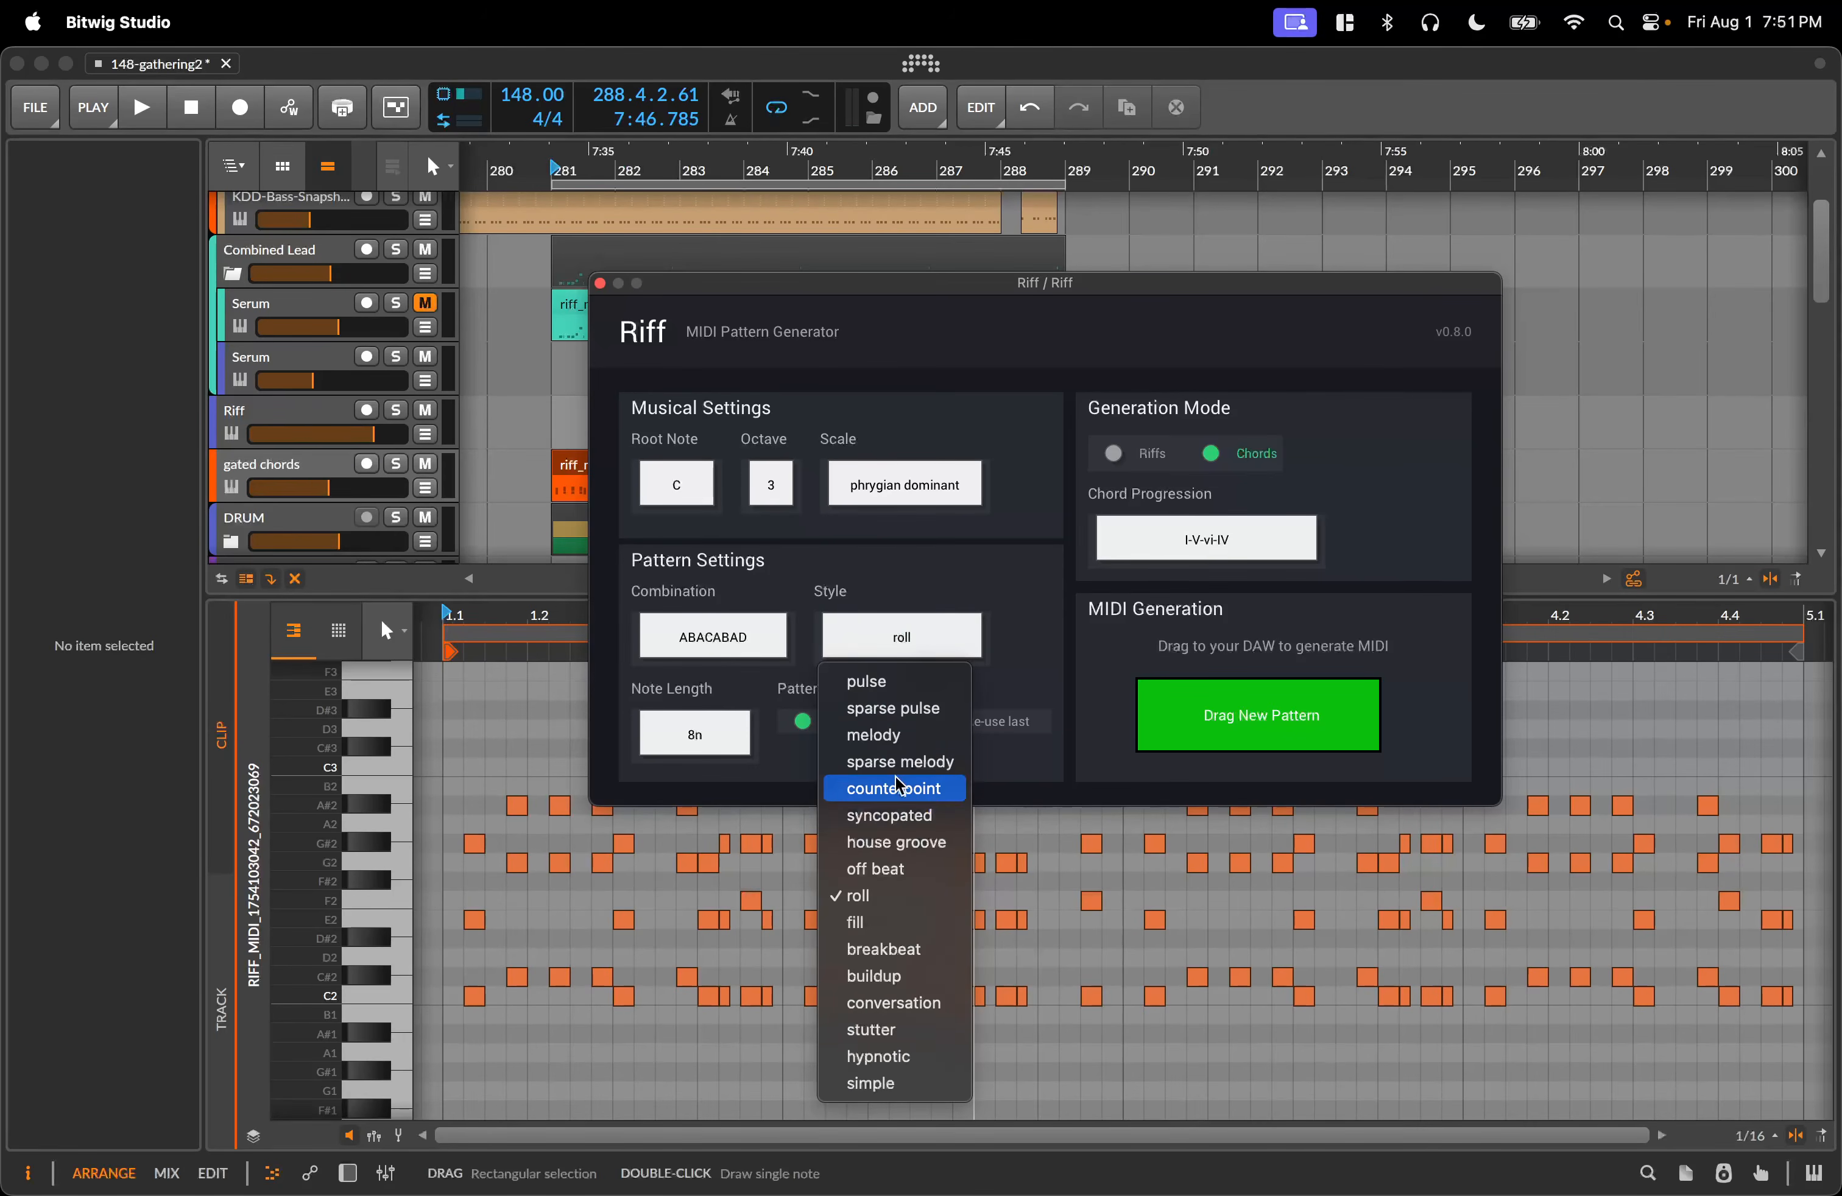
pyautogui.click(1296, 412)
# Uncover the arrangement and mute the gated chords and DRUM tracks.
pyautogui.moveTo(1061, 315); pyautogui.dragTo(1499, 384)
pyautogui.click(429, 468)
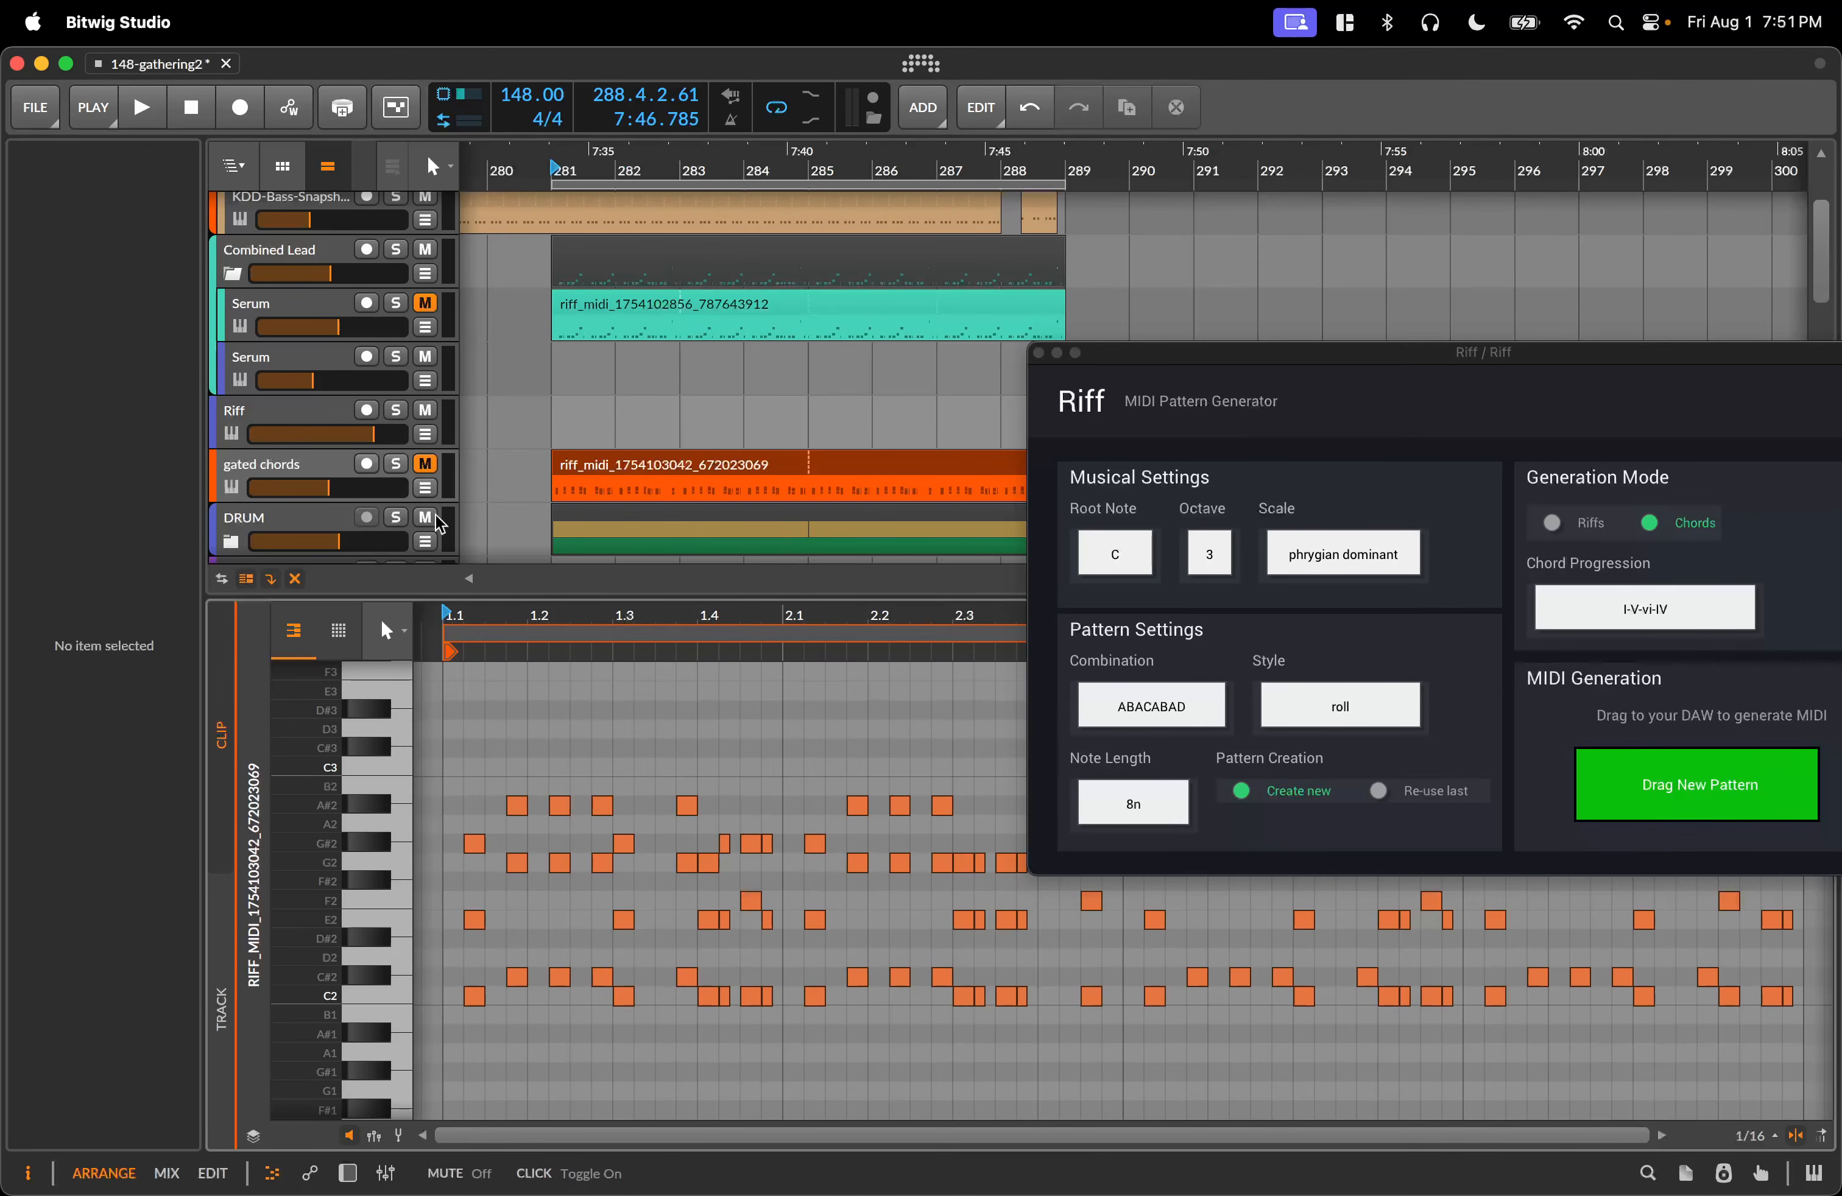
pyautogui.scroll(3, 666, 423)
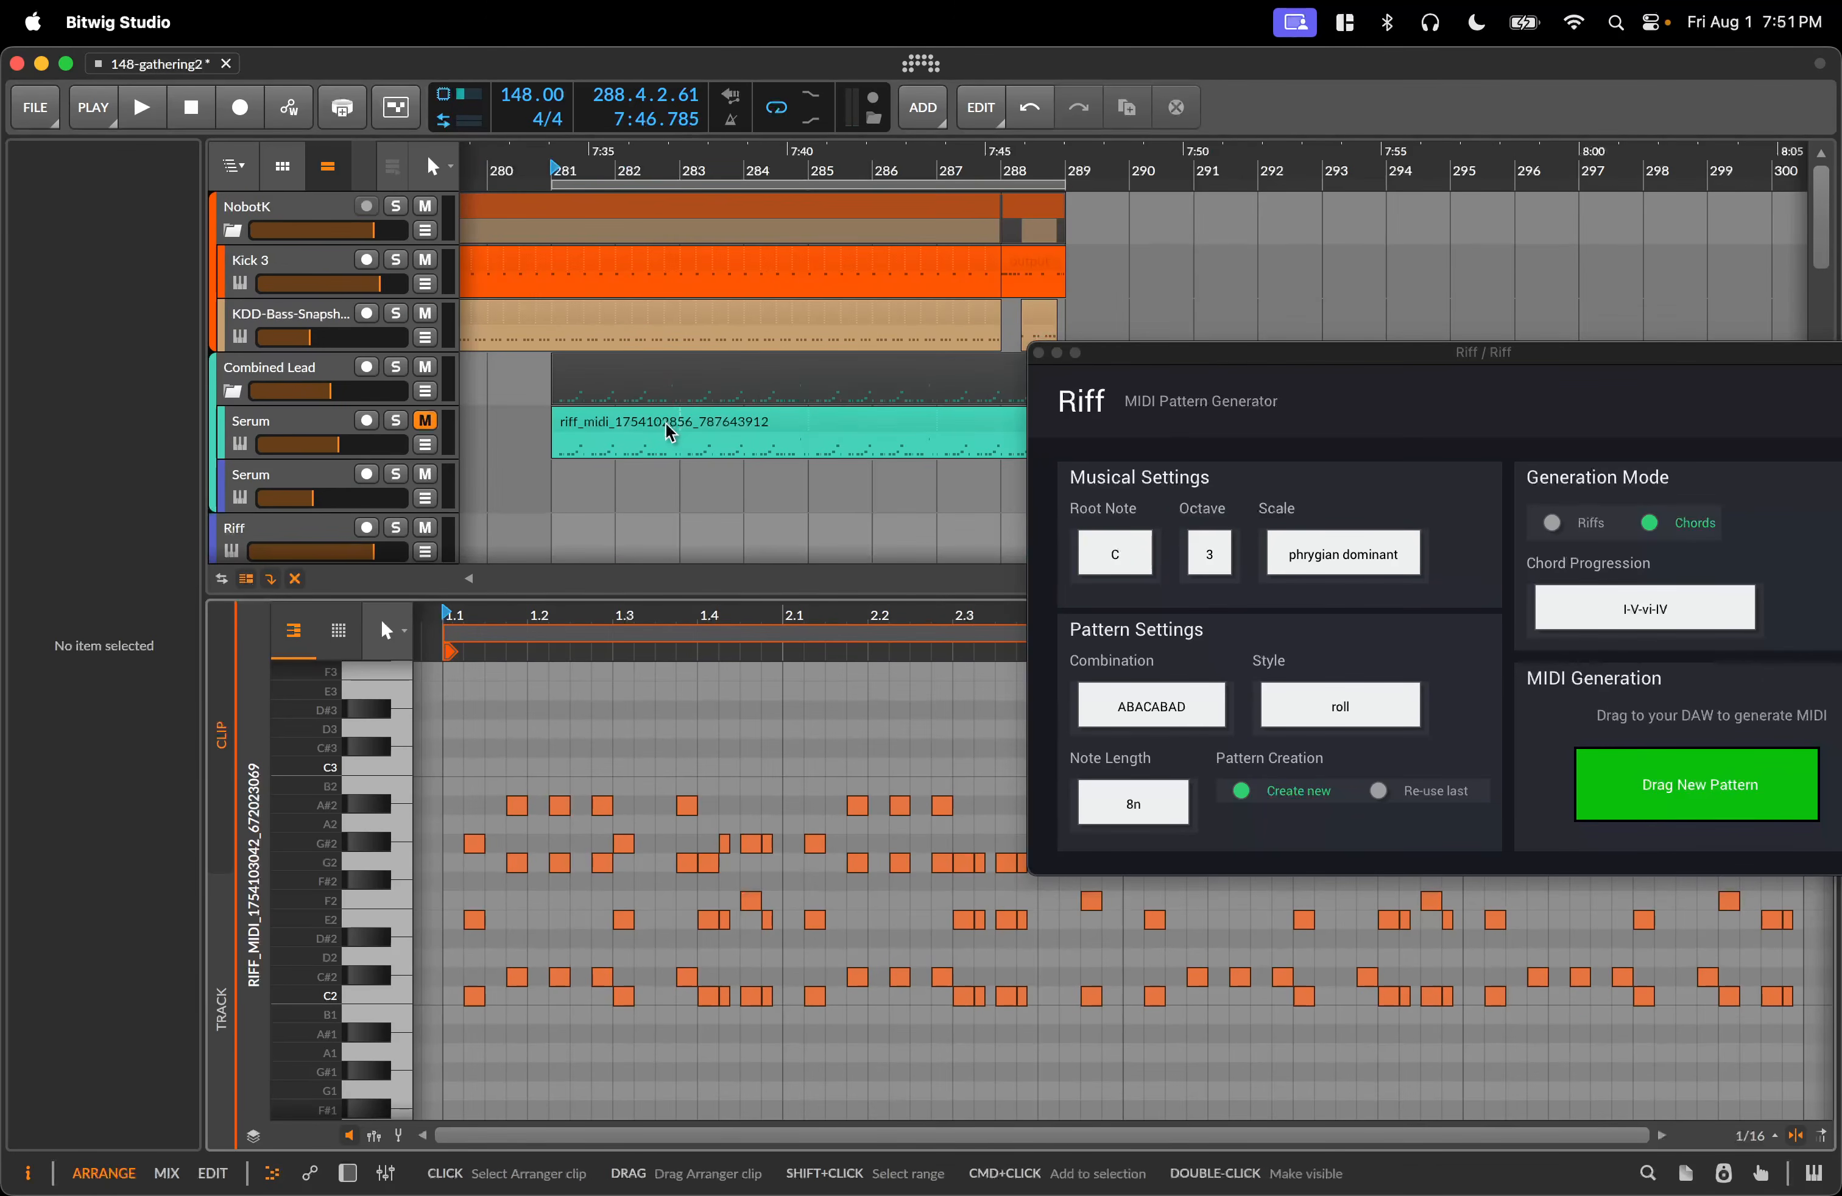
pyautogui.scroll(-4, 669, 432)
pyautogui.click(426, 471)
# Audition the kick and bass briefly from bar 281 and stop.
pyautogui.scroll(2, 701, 470)
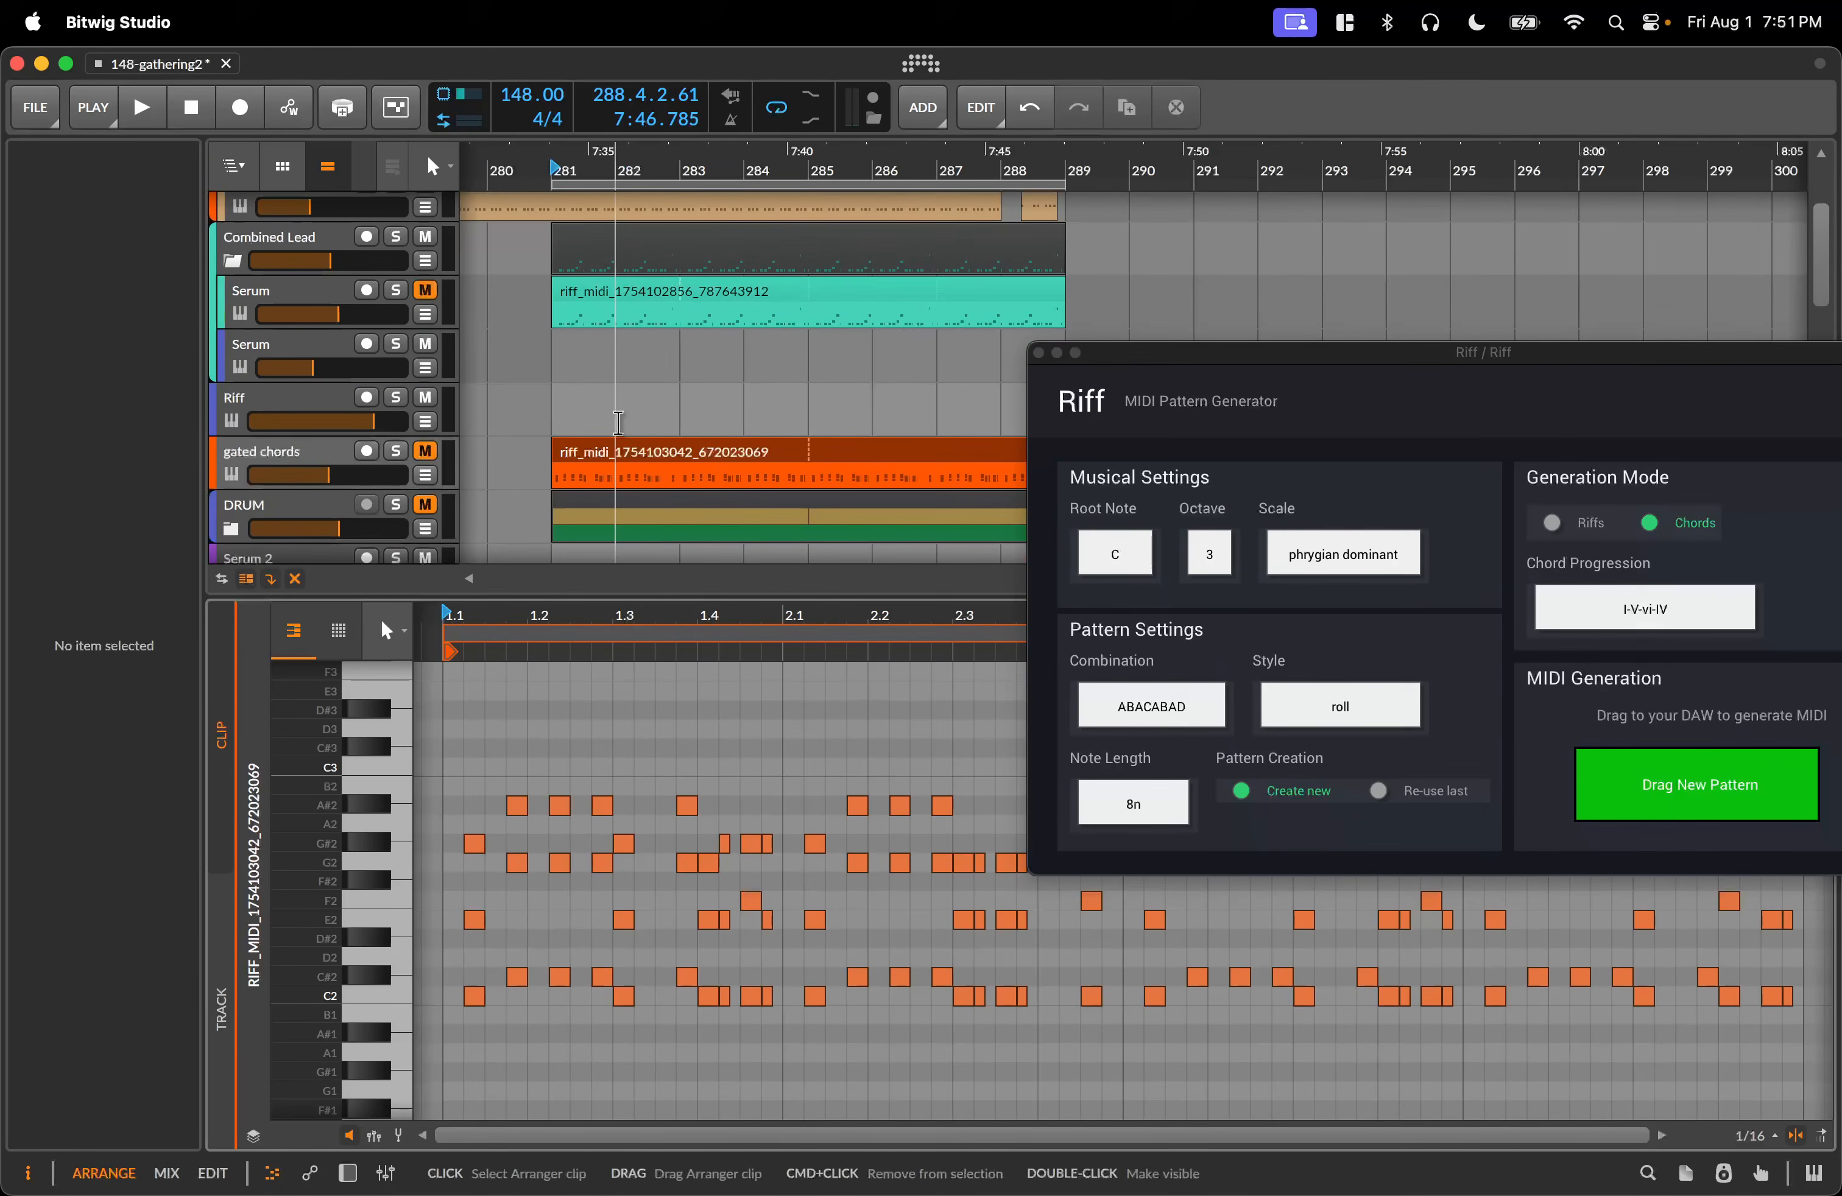
pyautogui.scroll(2, 625, 358)
pyautogui.click(554, 324)
pyautogui.press('space')
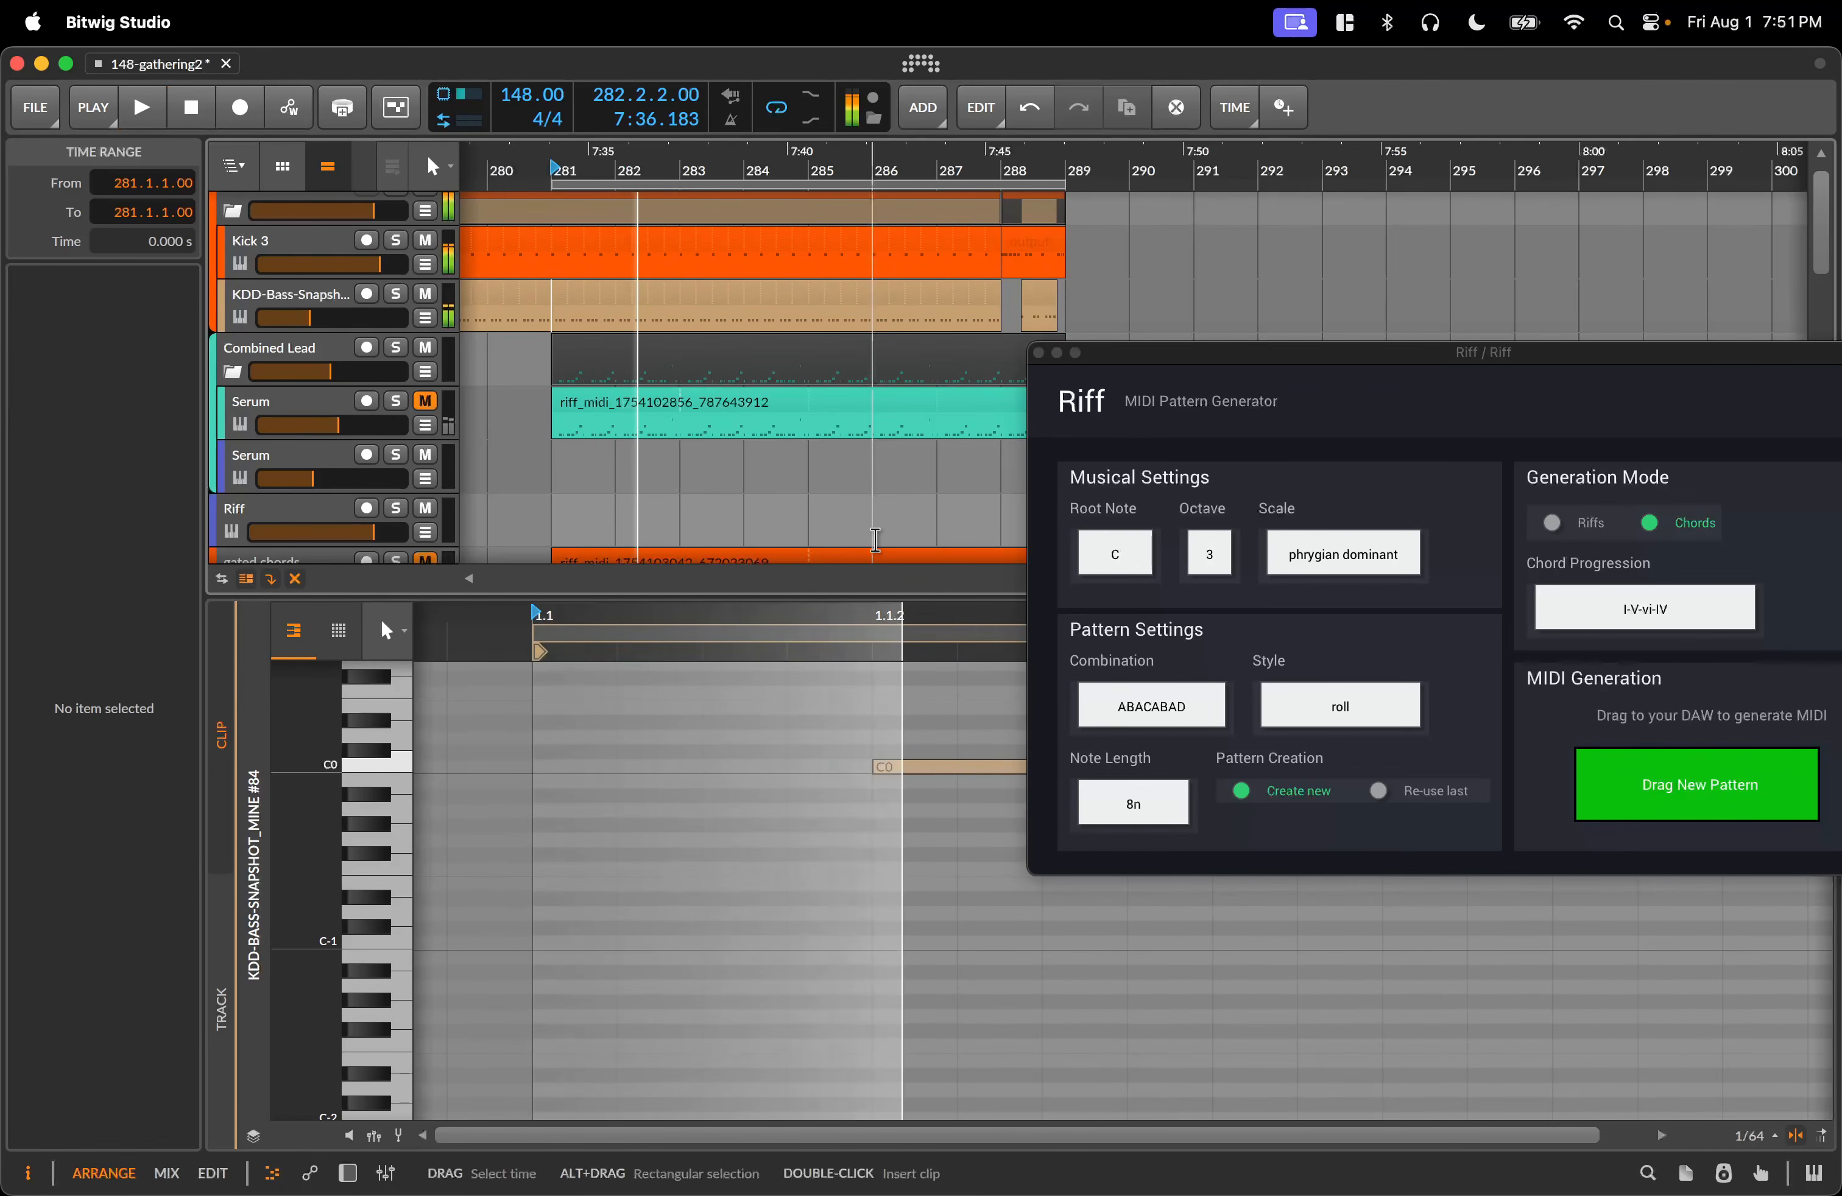
pyautogui.press('space')
# Set Riff to Riffs mode with note length 16n, octave 1 and the off beat style.
pyautogui.click(1134, 803)
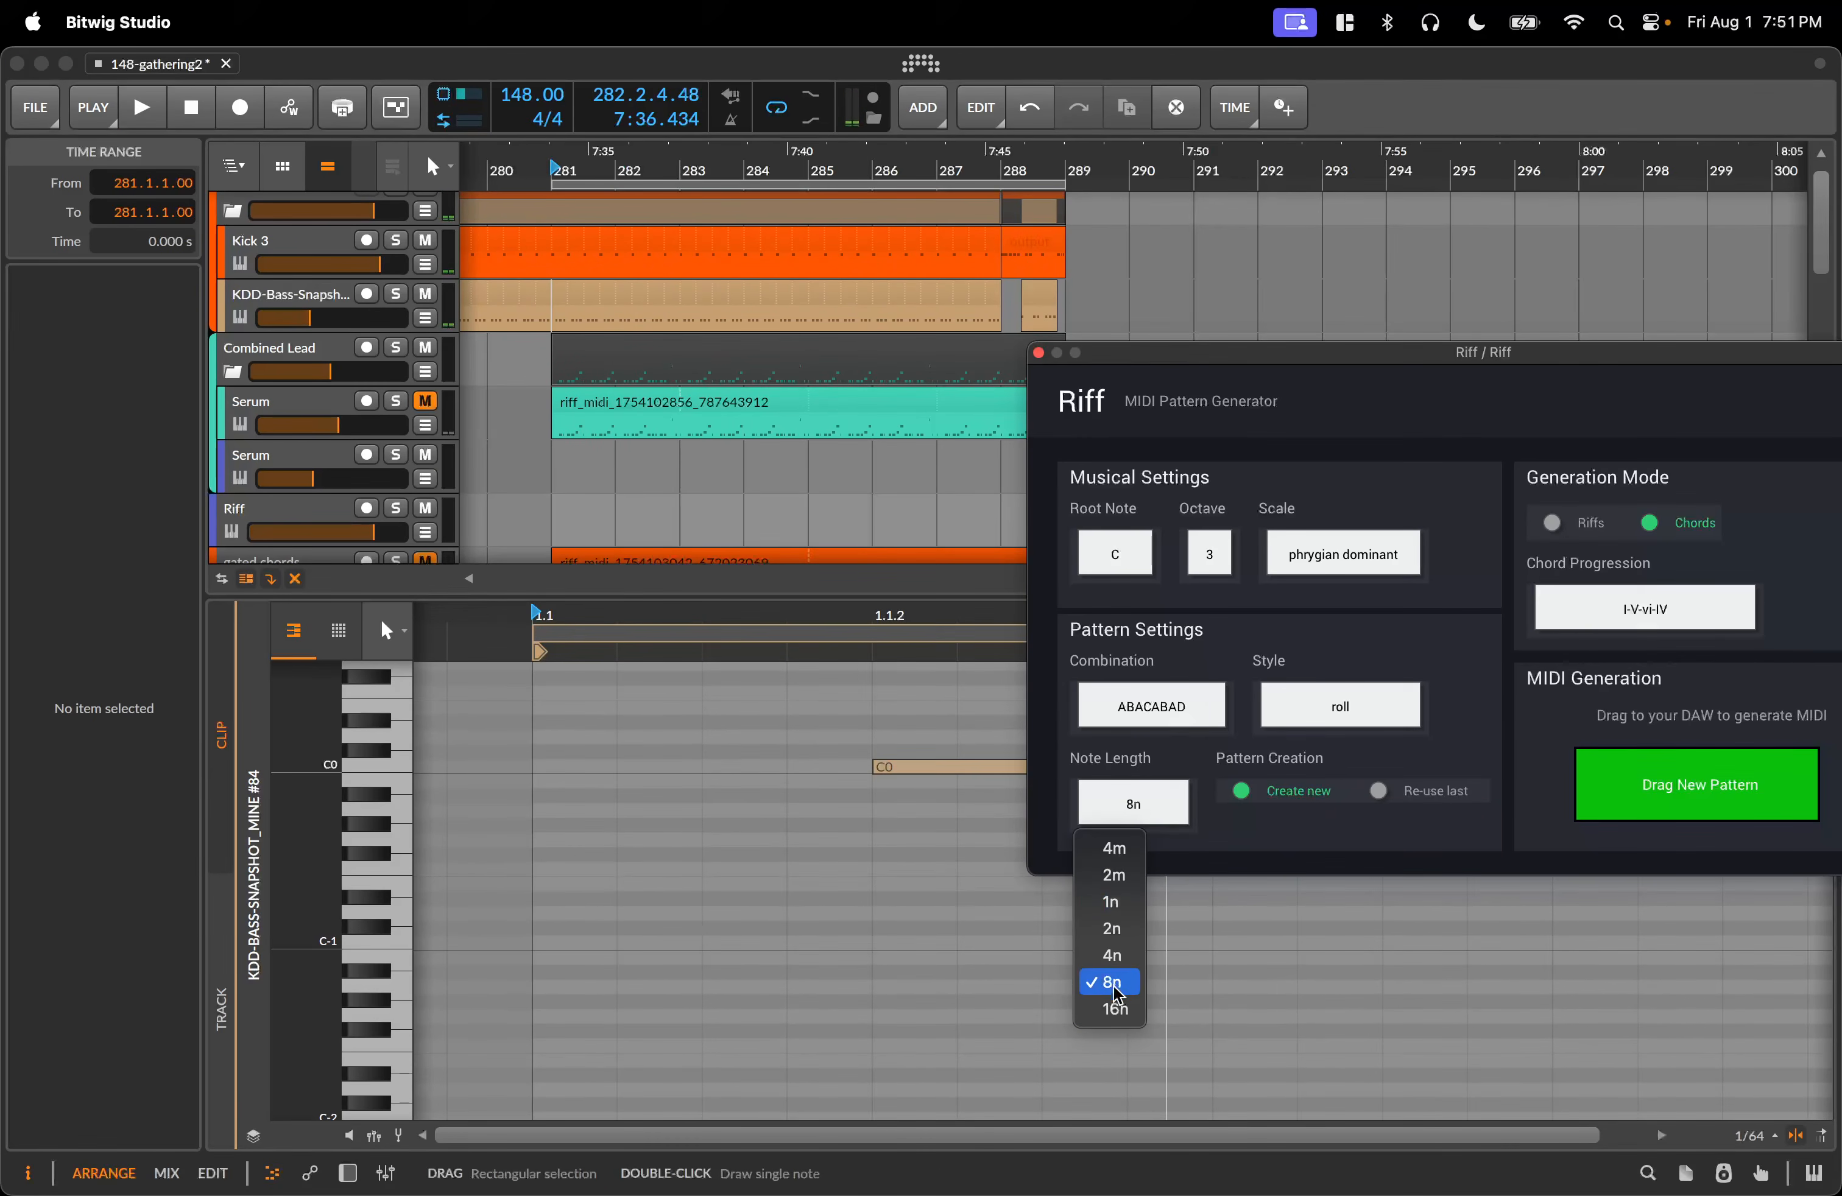
pyautogui.click(1116, 1008)
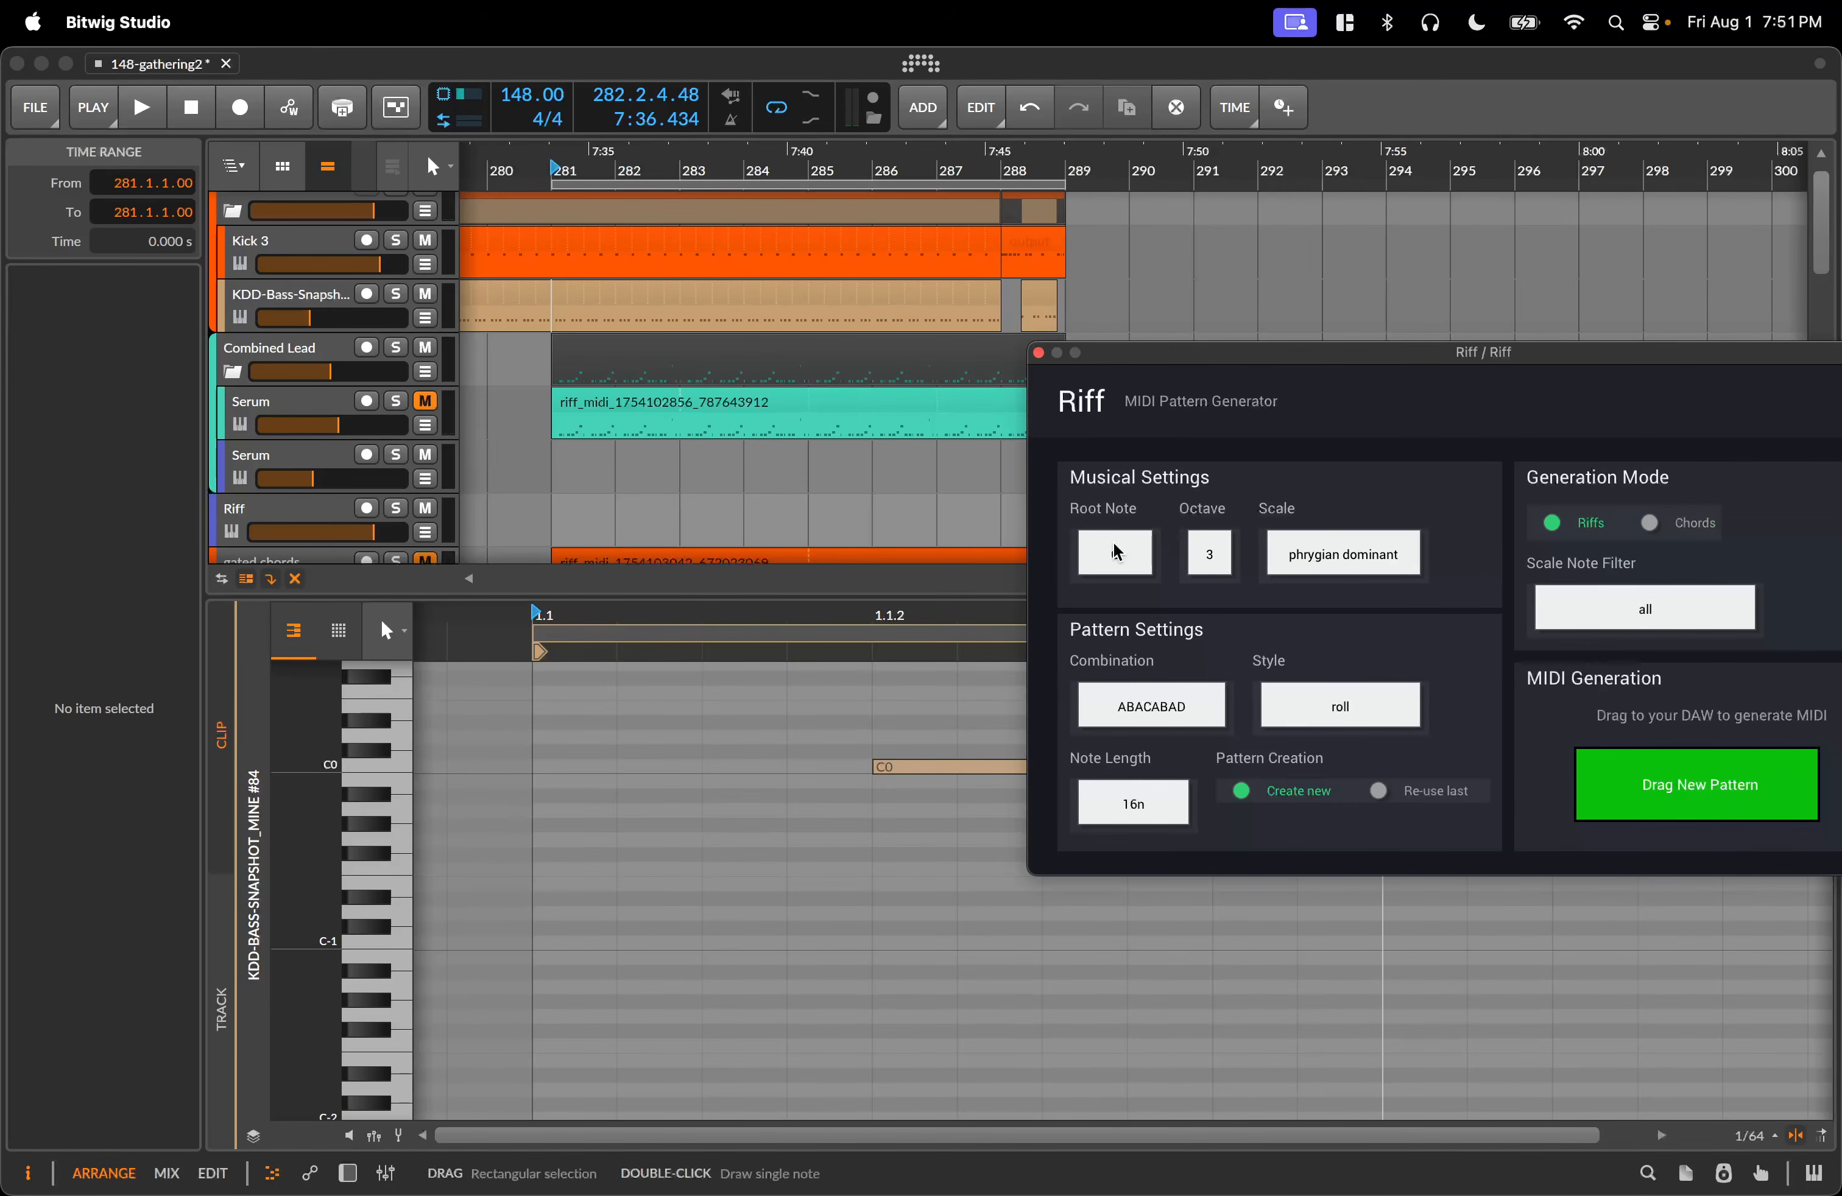
pyautogui.click(1210, 558)
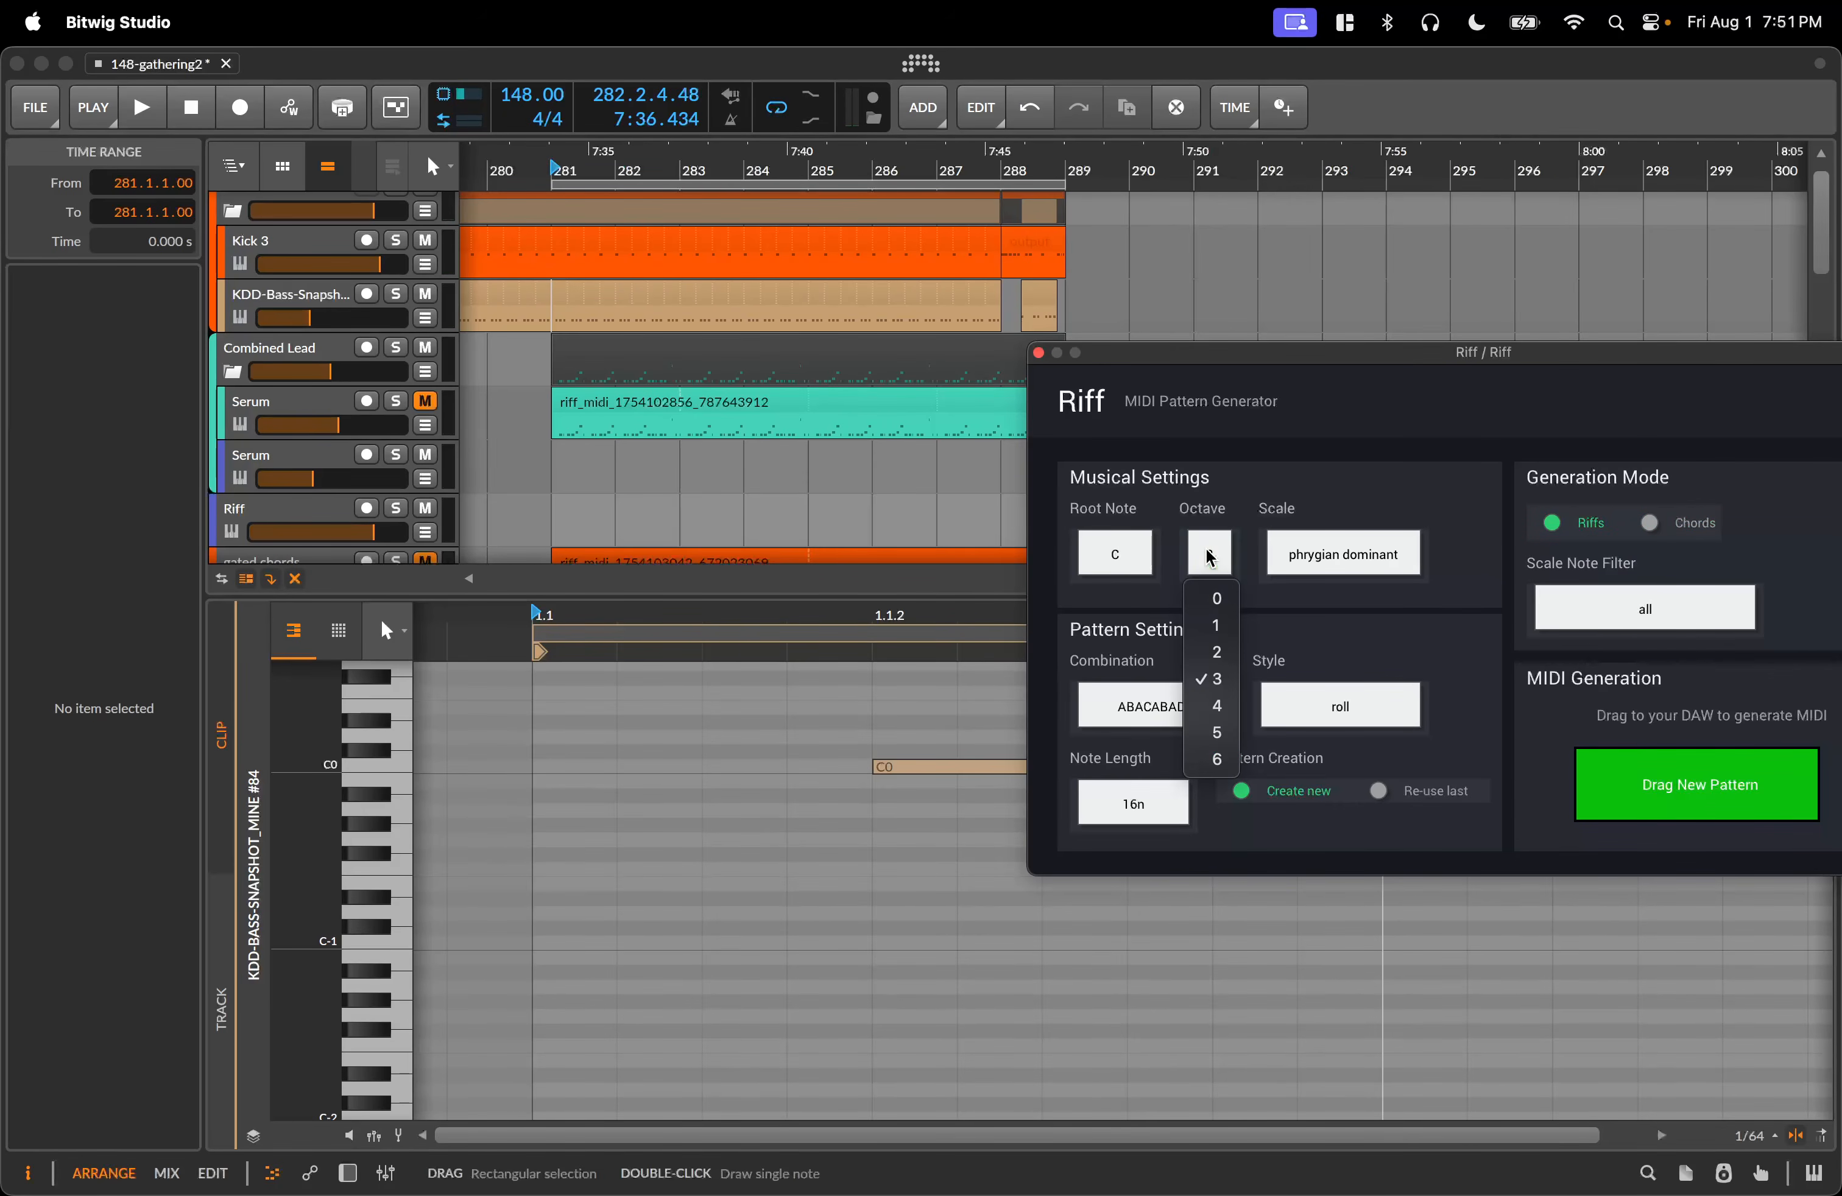
pyautogui.click(1215, 627)
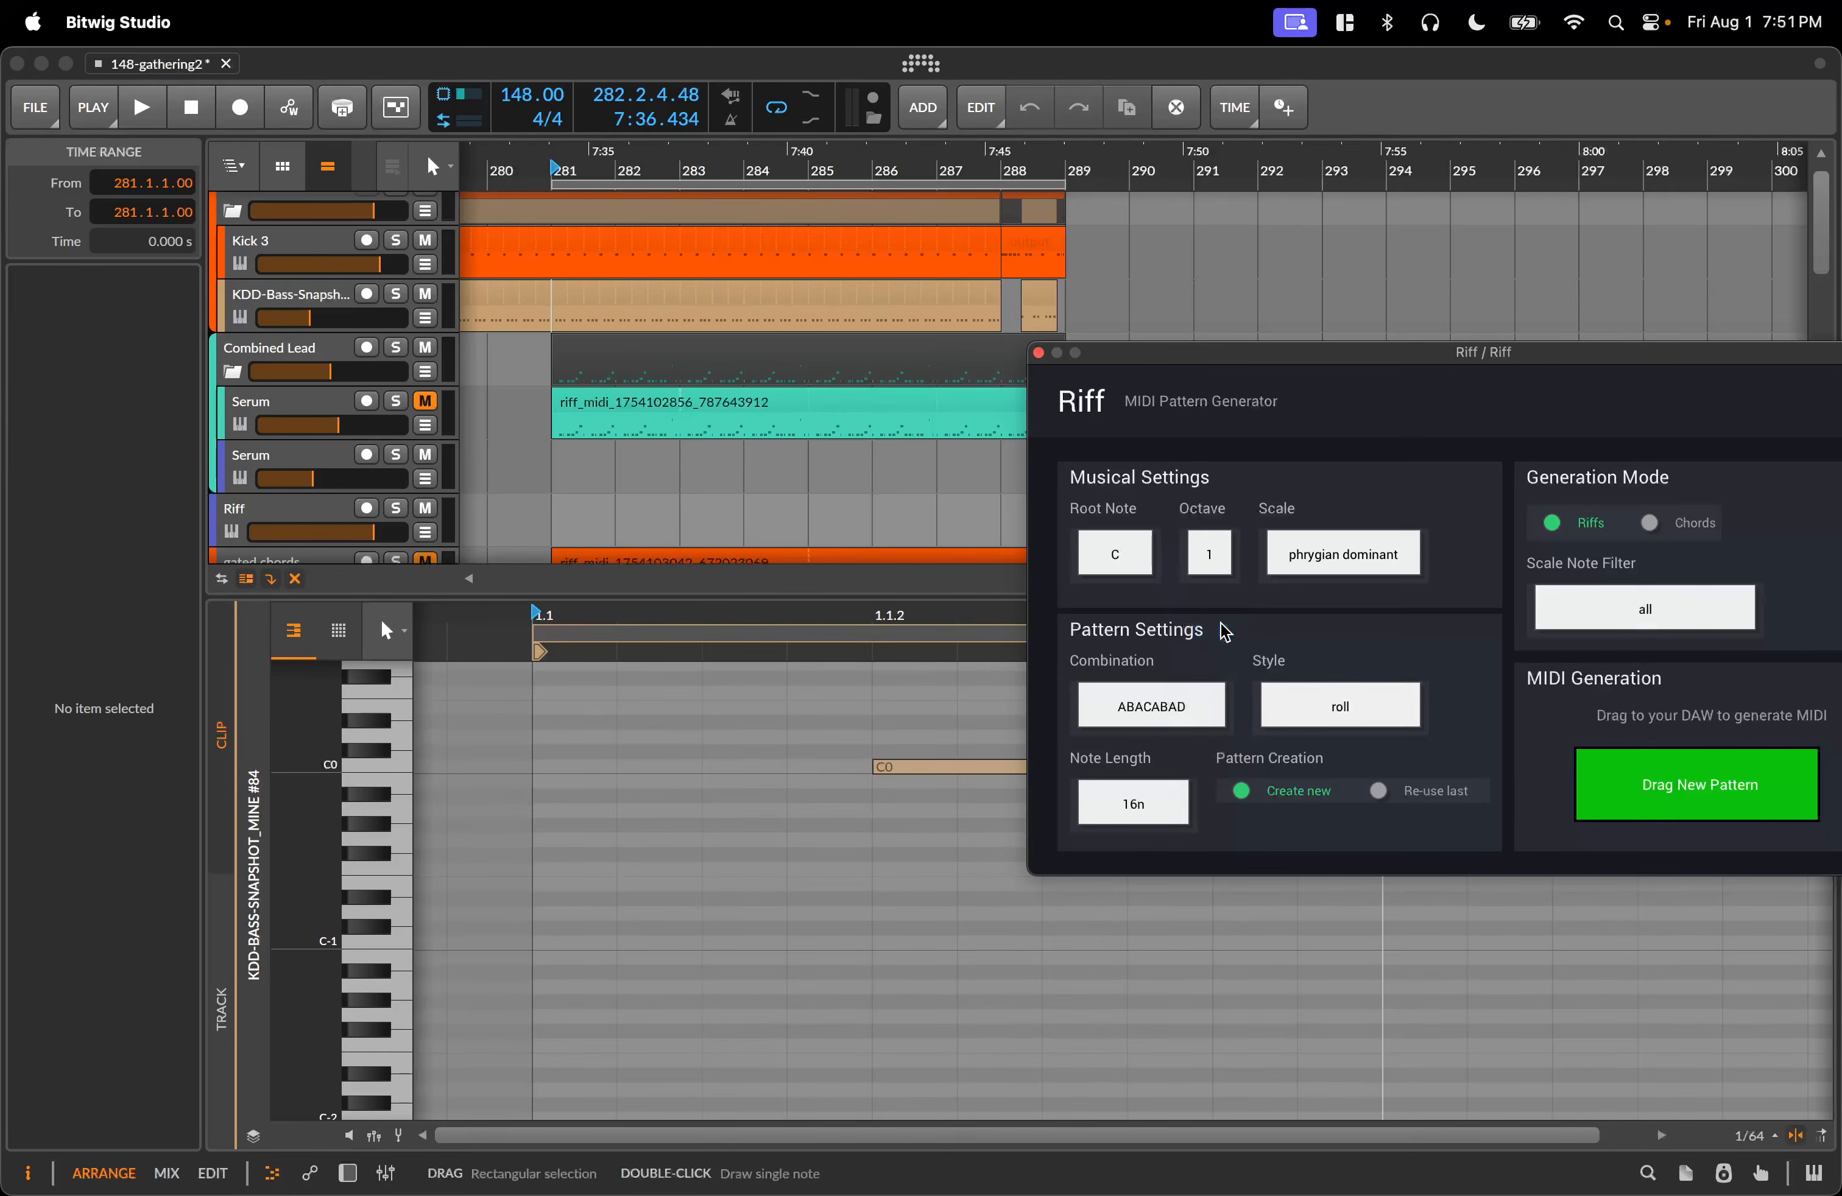
pyautogui.click(1310, 716)
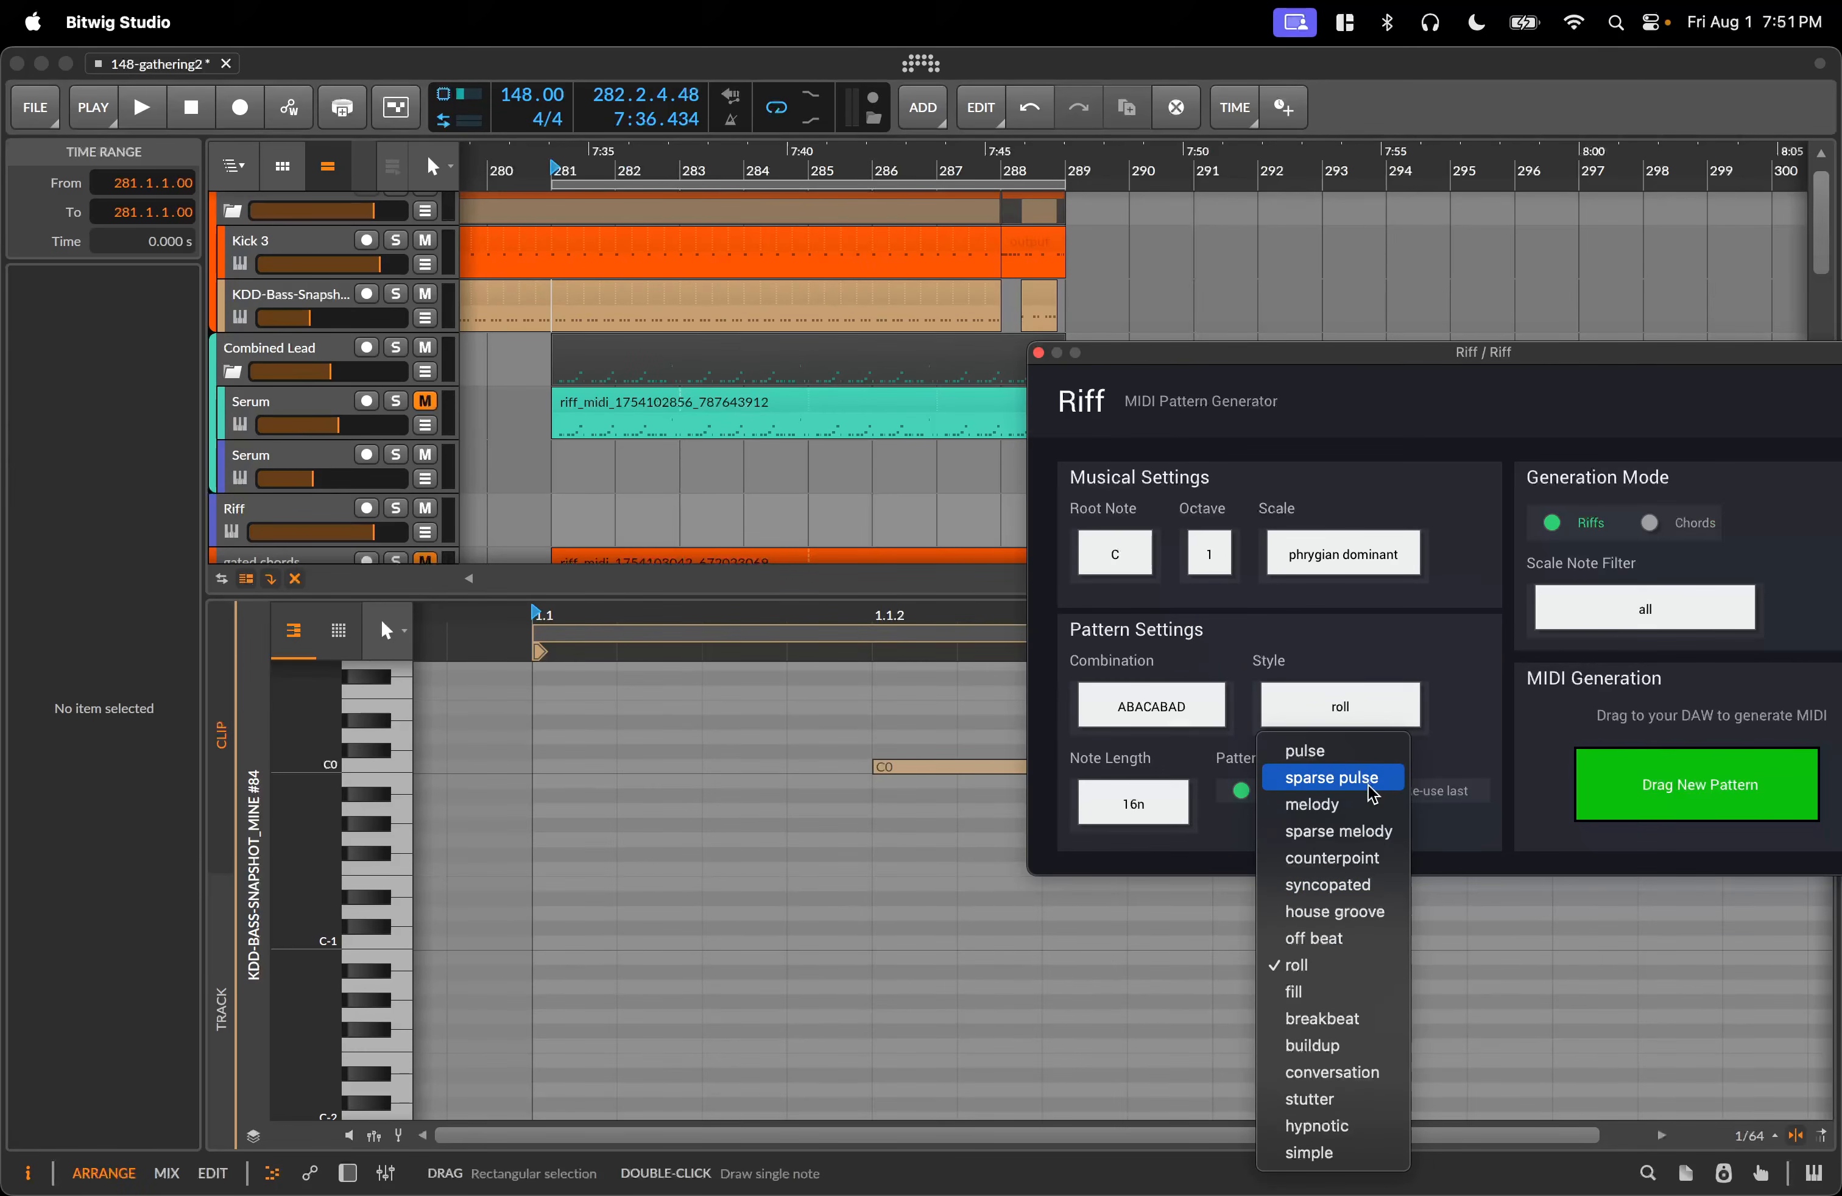
pyautogui.click(1093, 810)
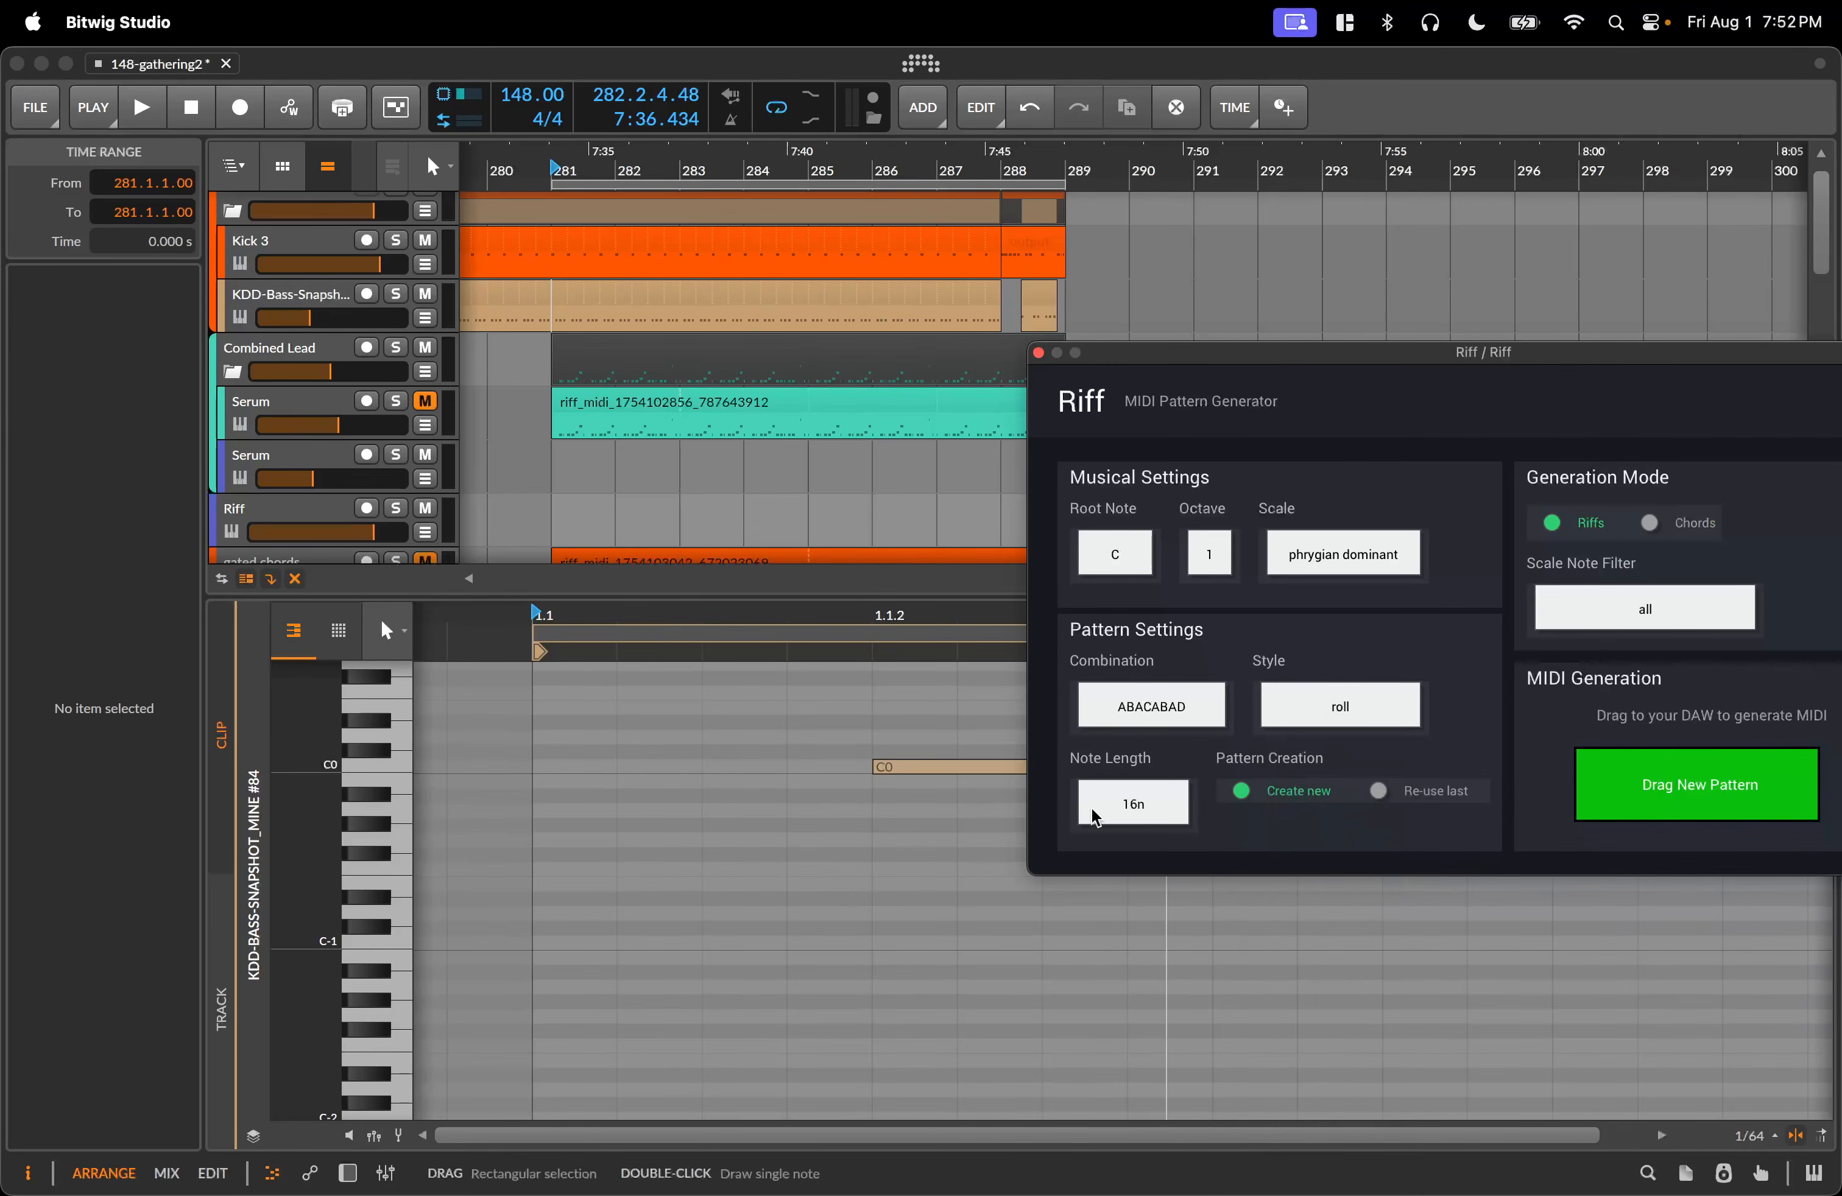
# Split the KDD-Bass-Snapshot clip at bar 281 and select the part that starts there.
pyautogui.click(551, 305)
pyautogui.press('cmd+e')
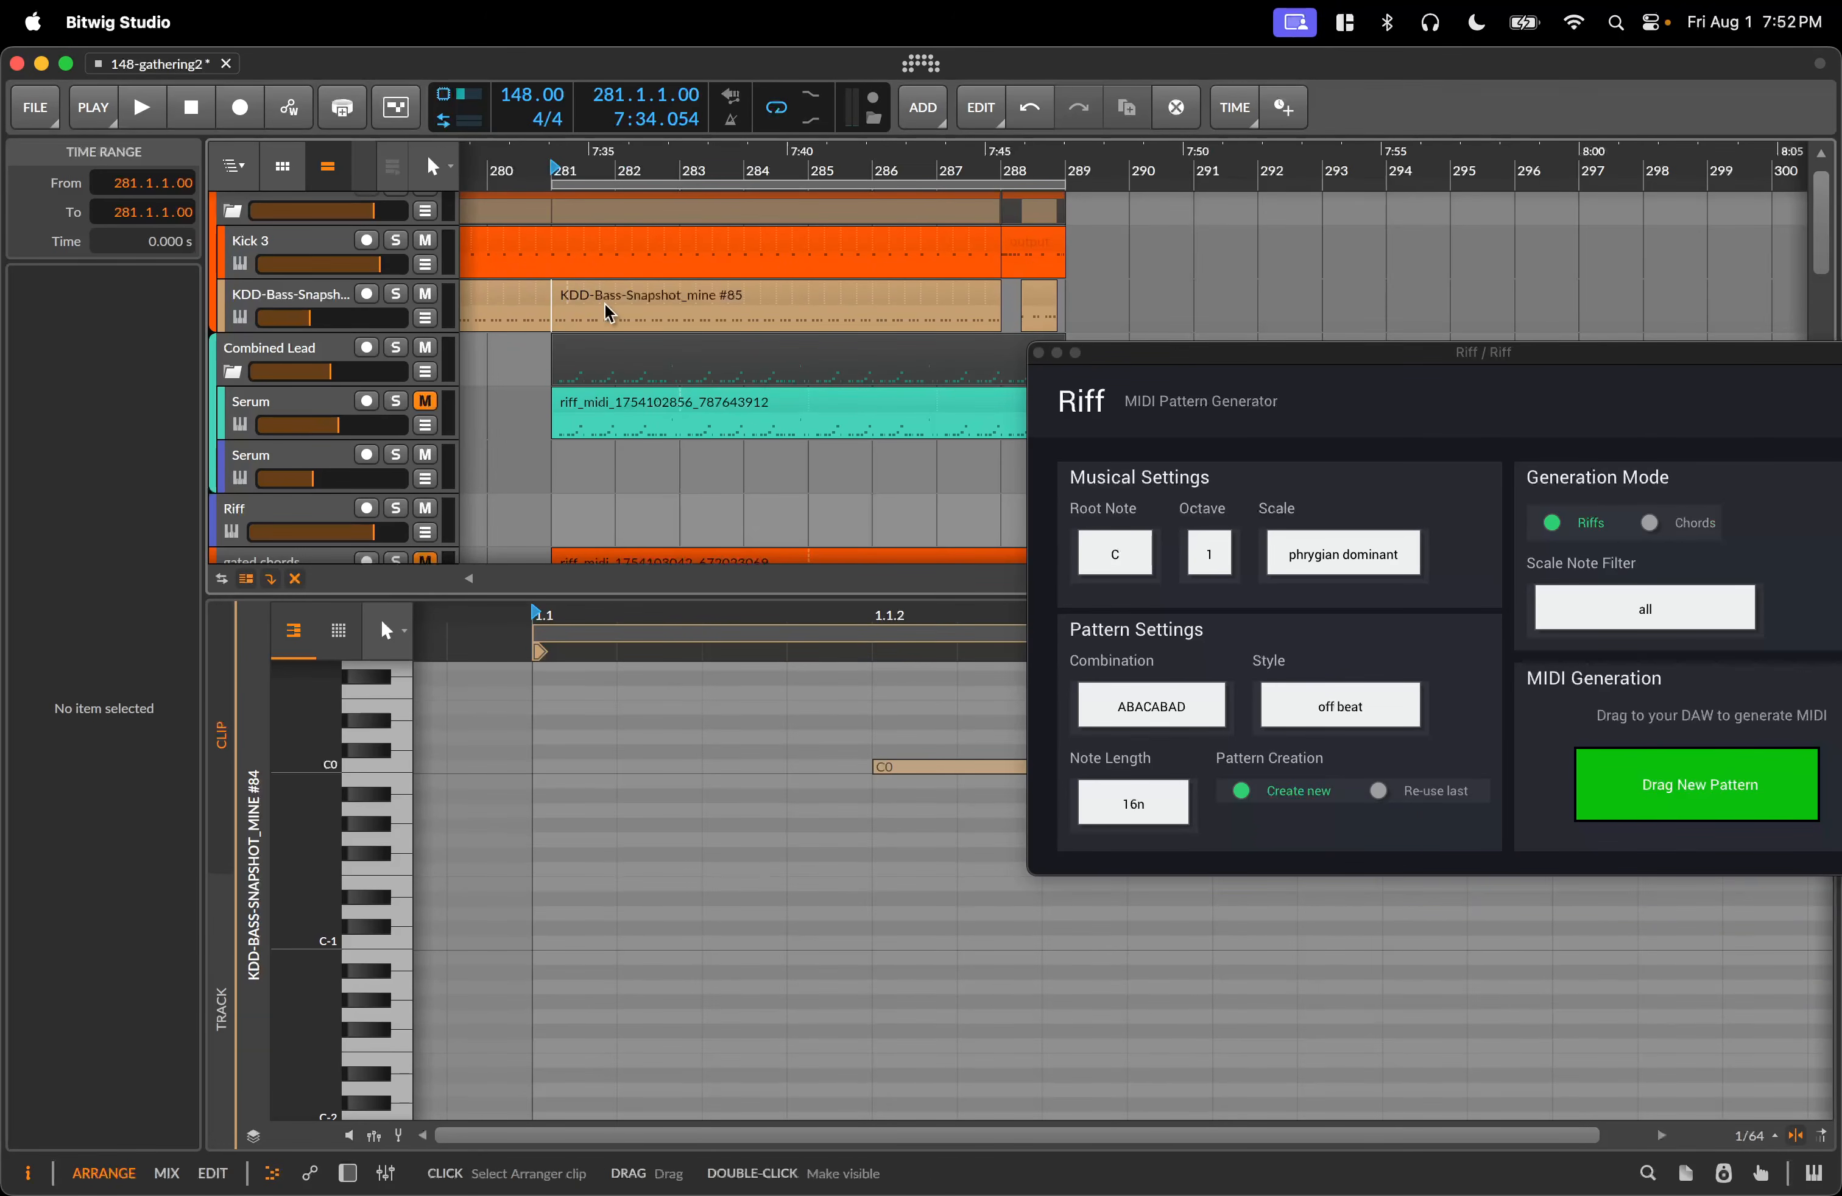
pyautogui.moveTo(1037, 368); pyautogui.dragTo(1337, 361)
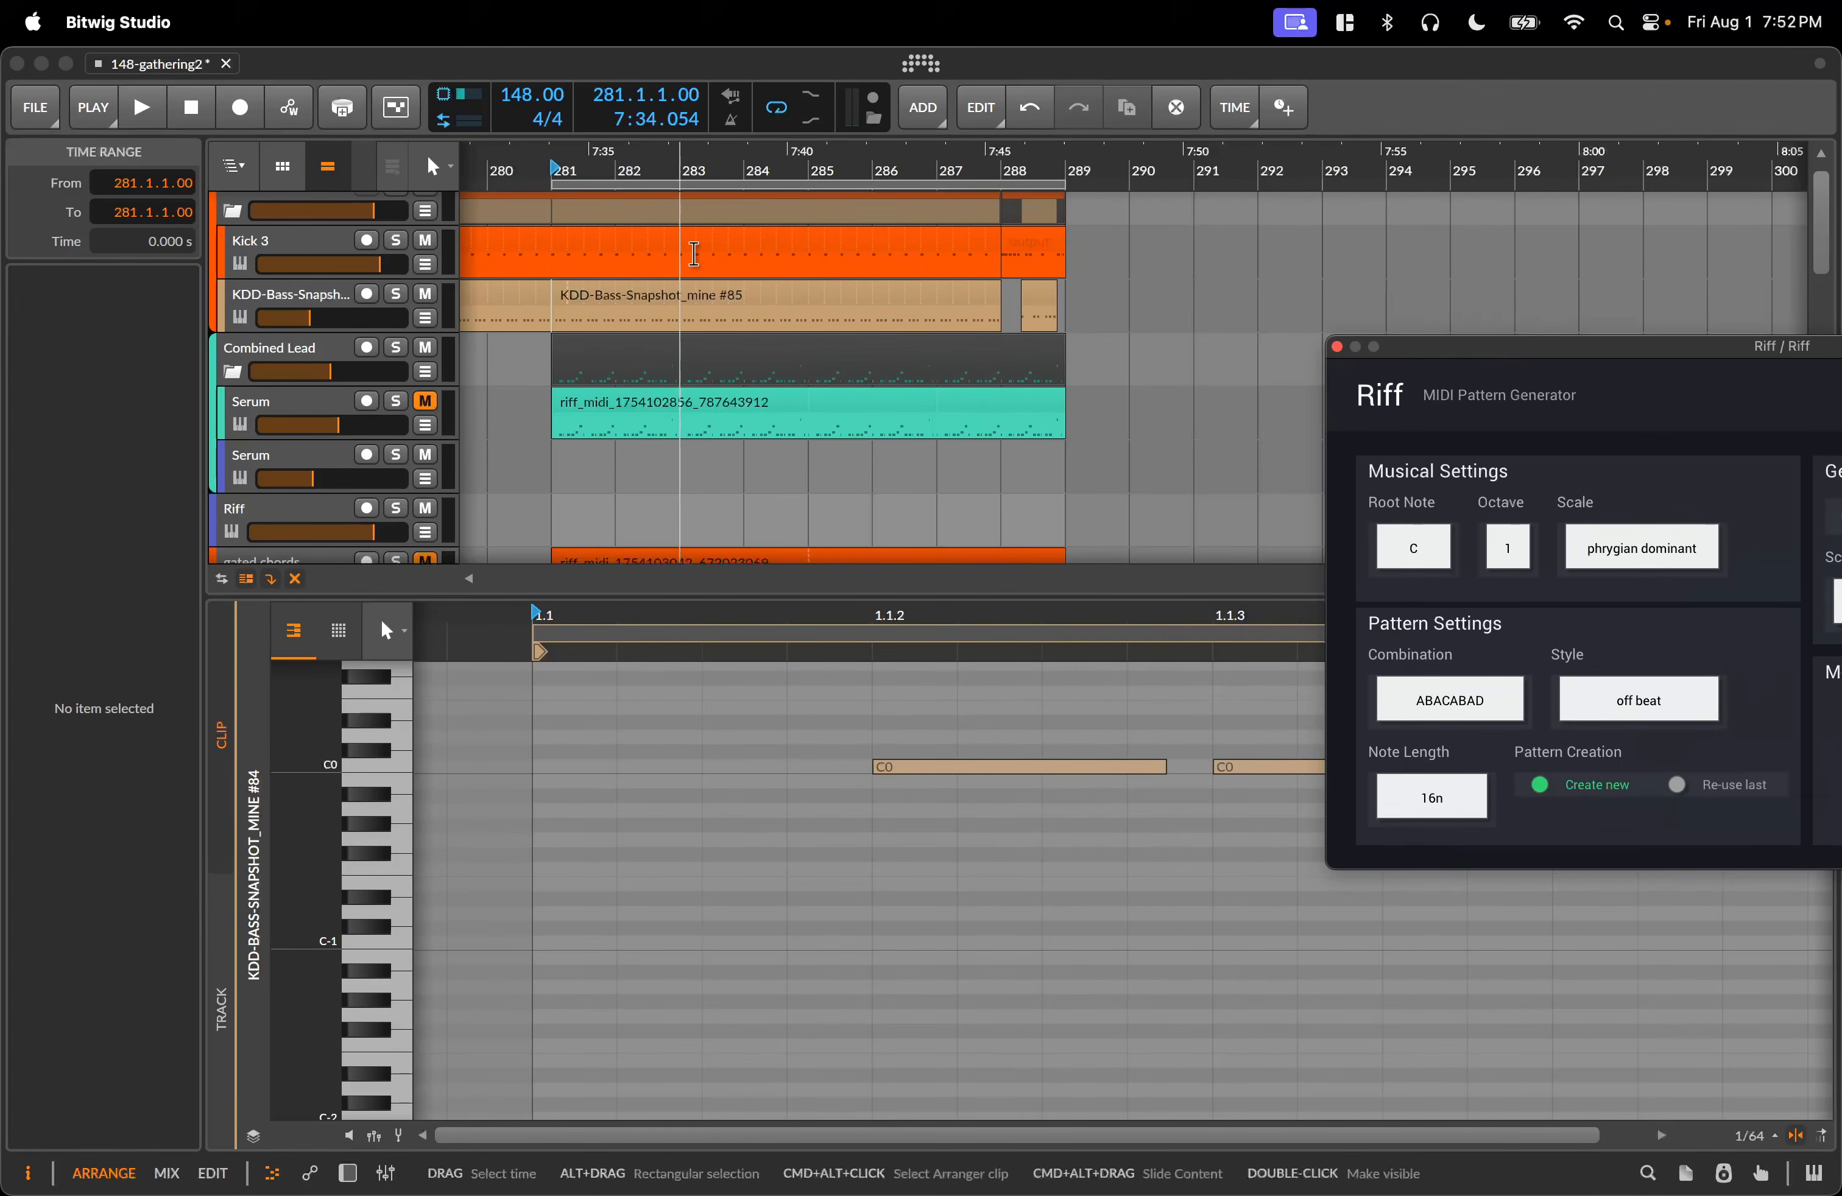
pyautogui.click(677, 299)
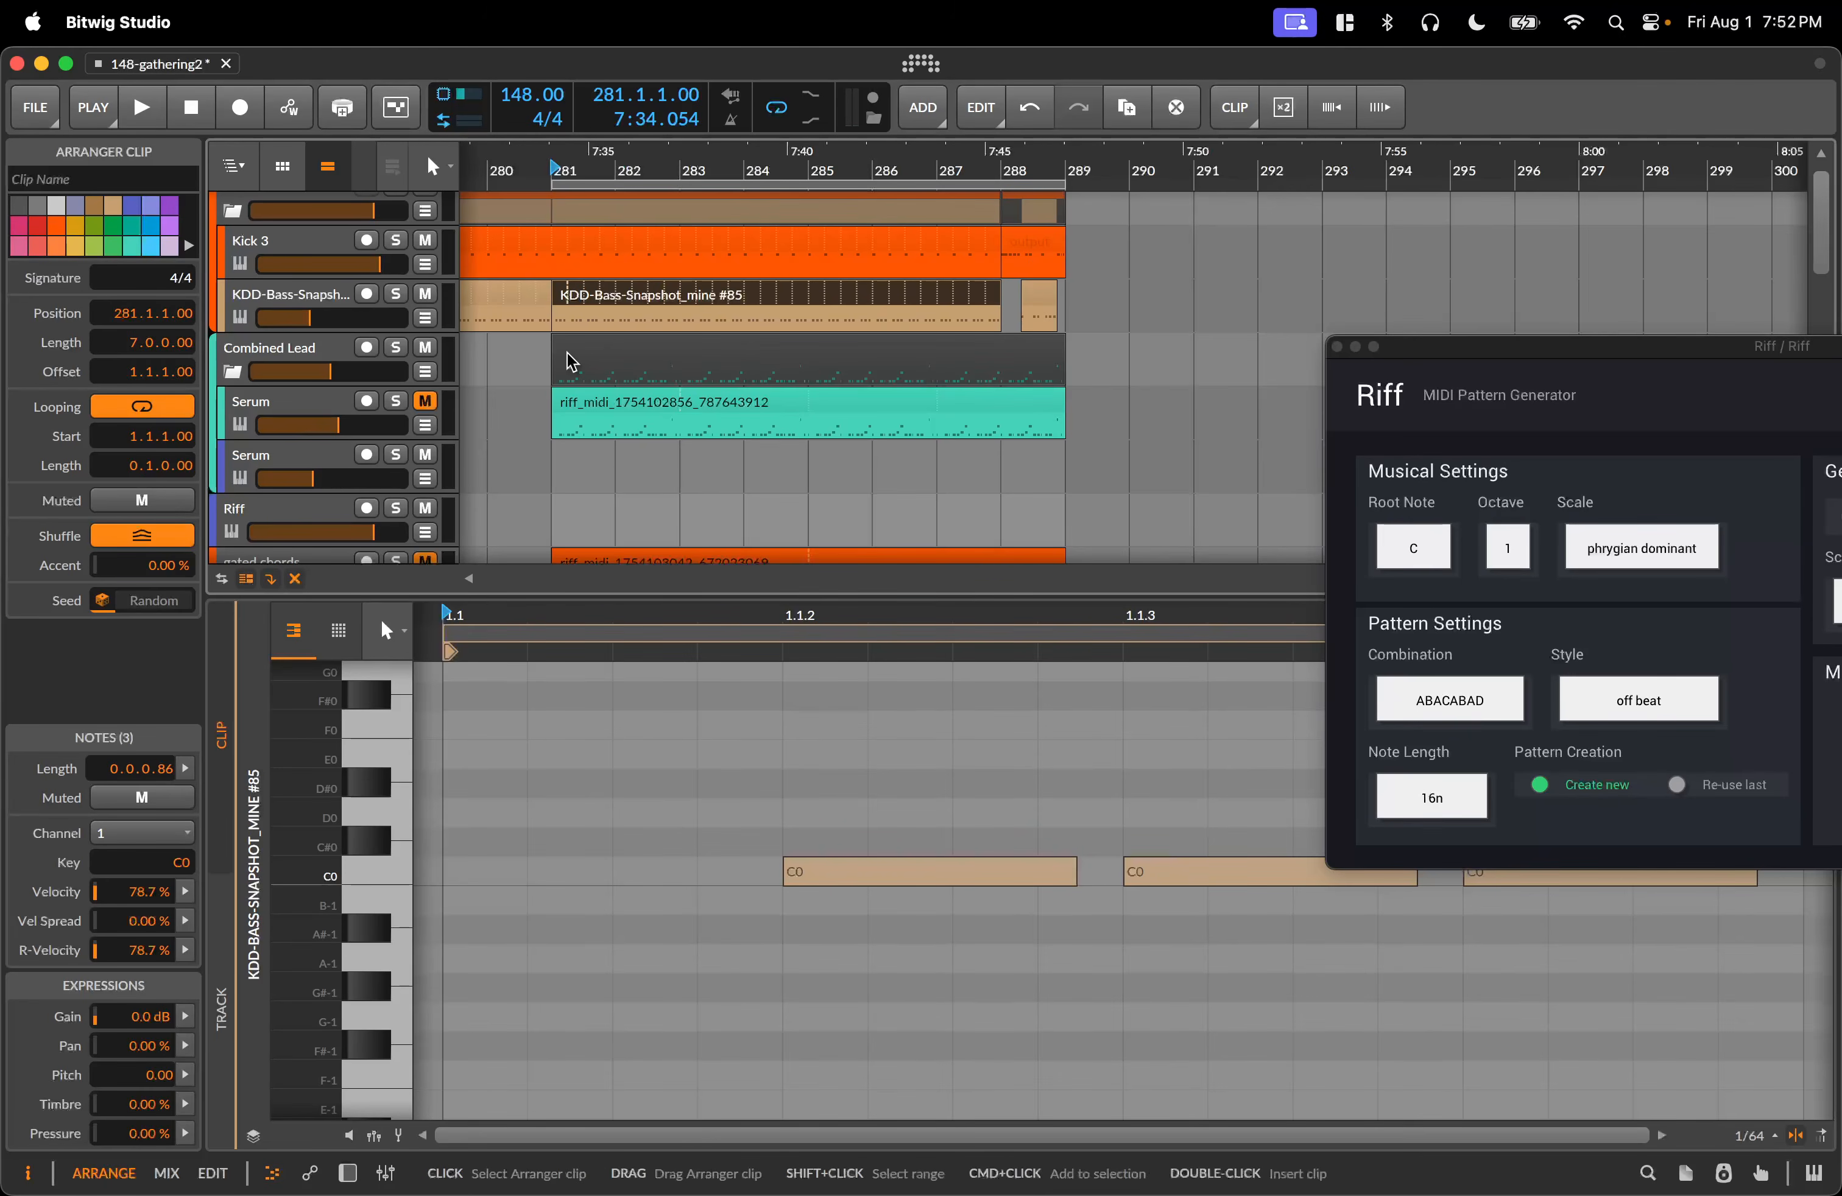
# Move the Riff window clear of the tracks and audition the split bass clip from bar 281.
pyautogui.moveTo(1486, 357); pyautogui.dragTo(1407, 116)
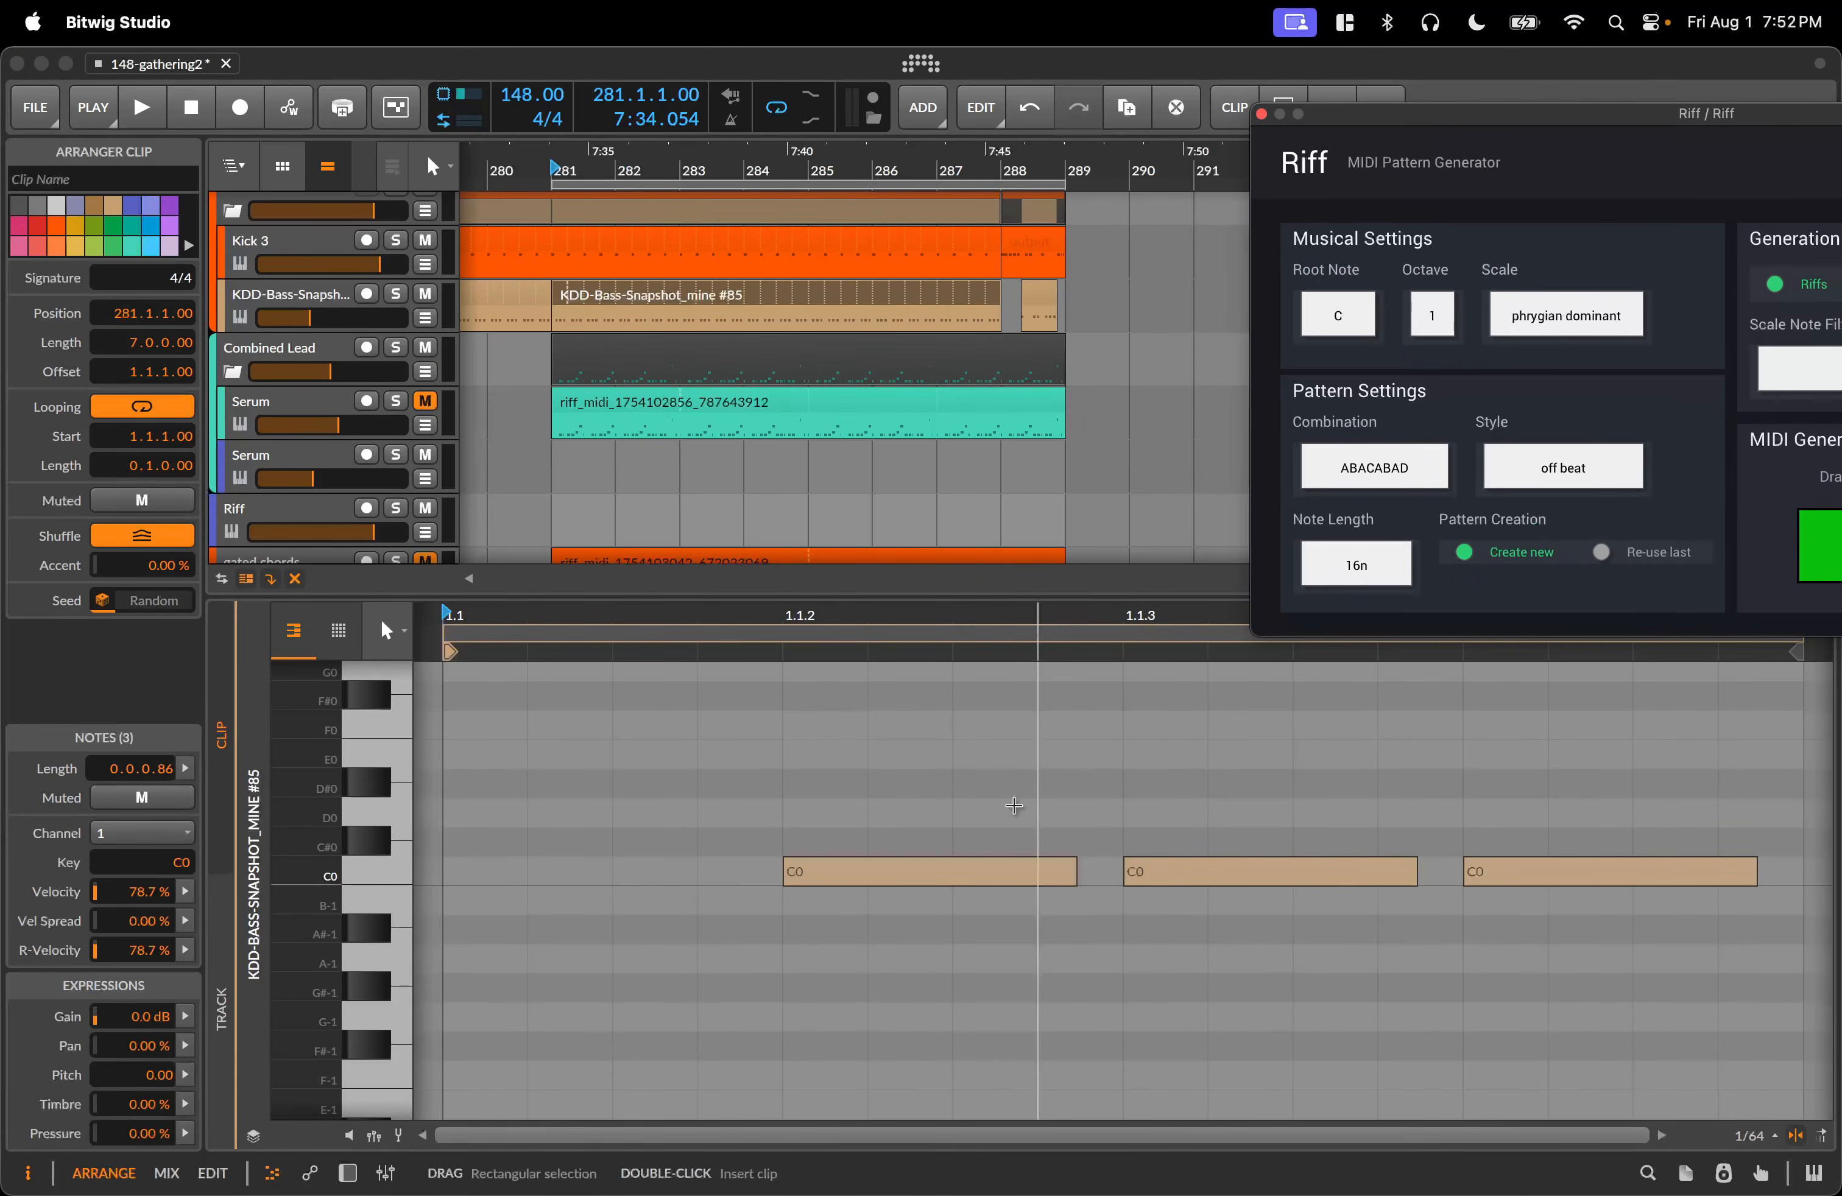
pyautogui.click(392, 889)
pyautogui.click(574, 294)
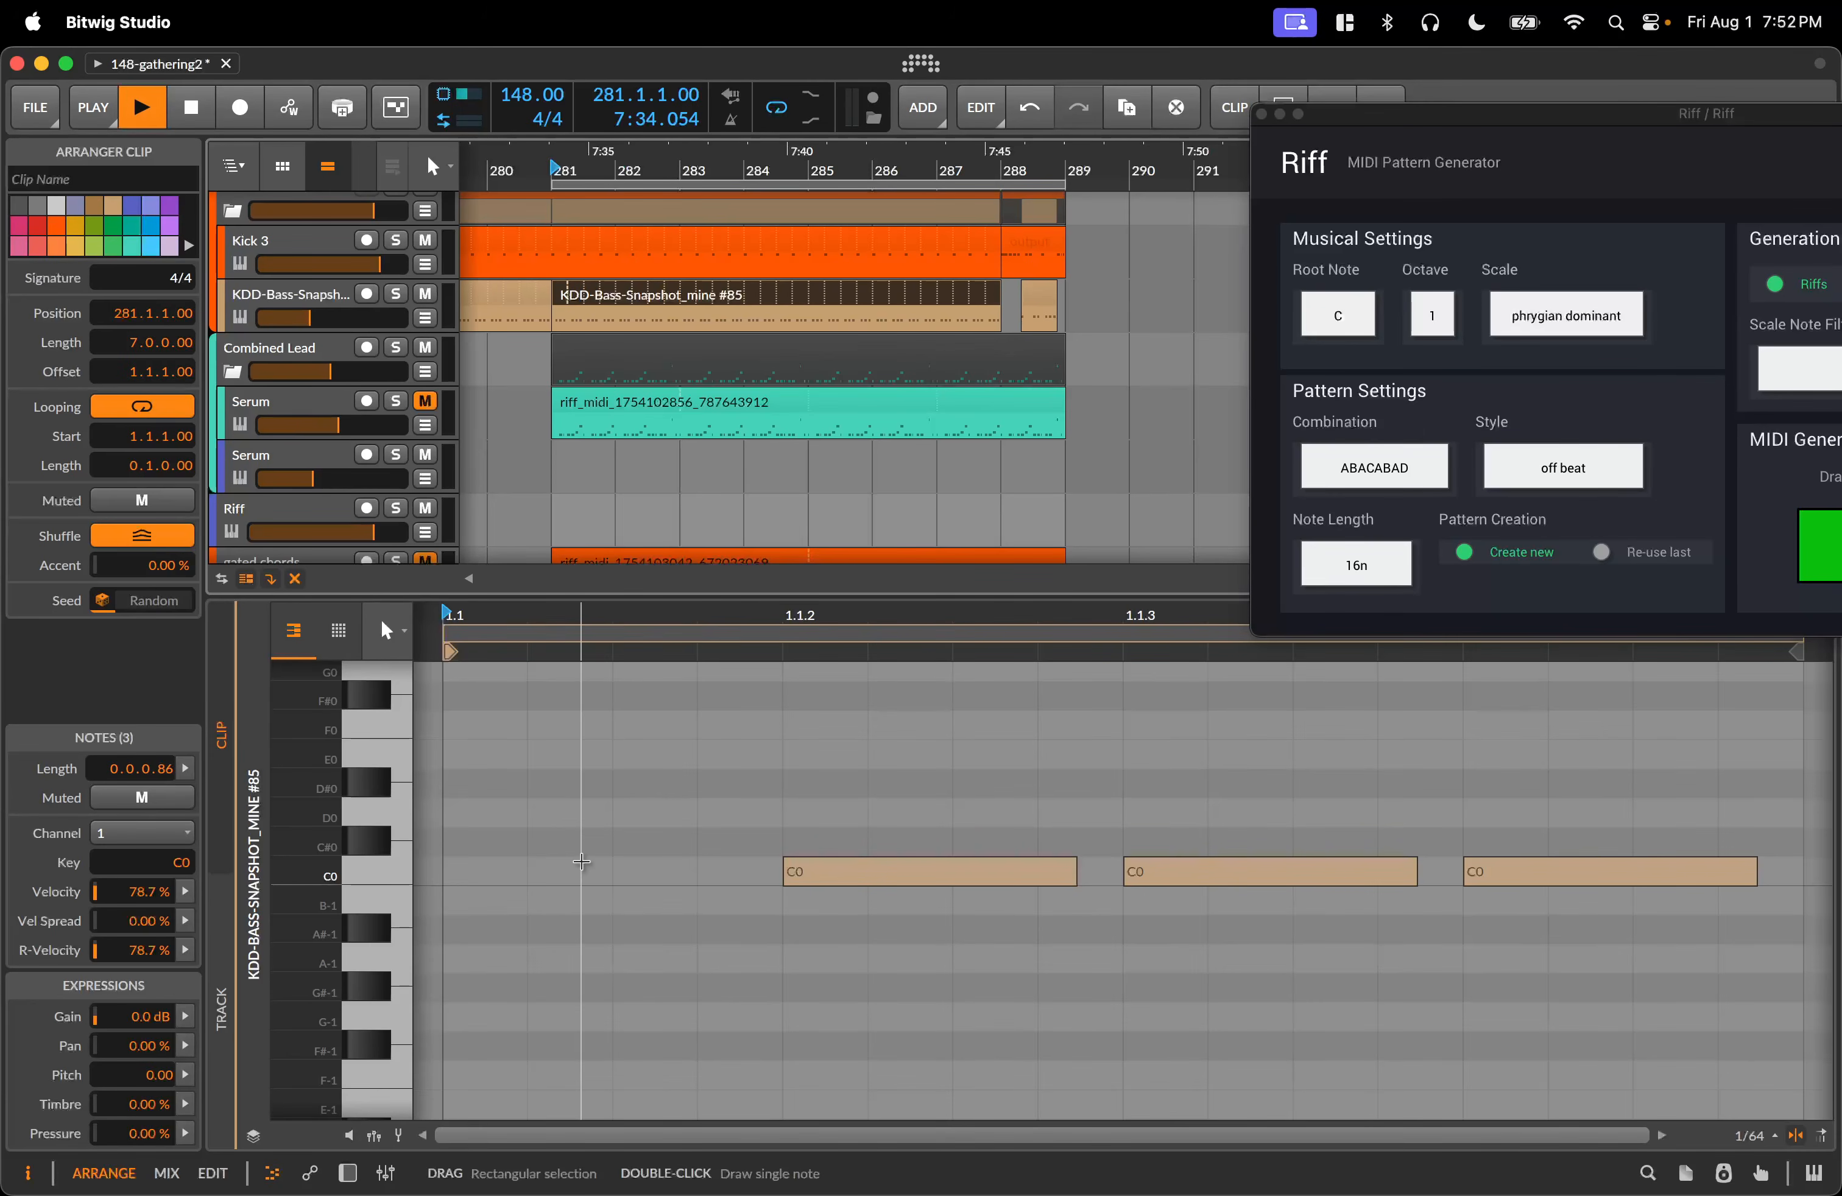
pyautogui.press('space')
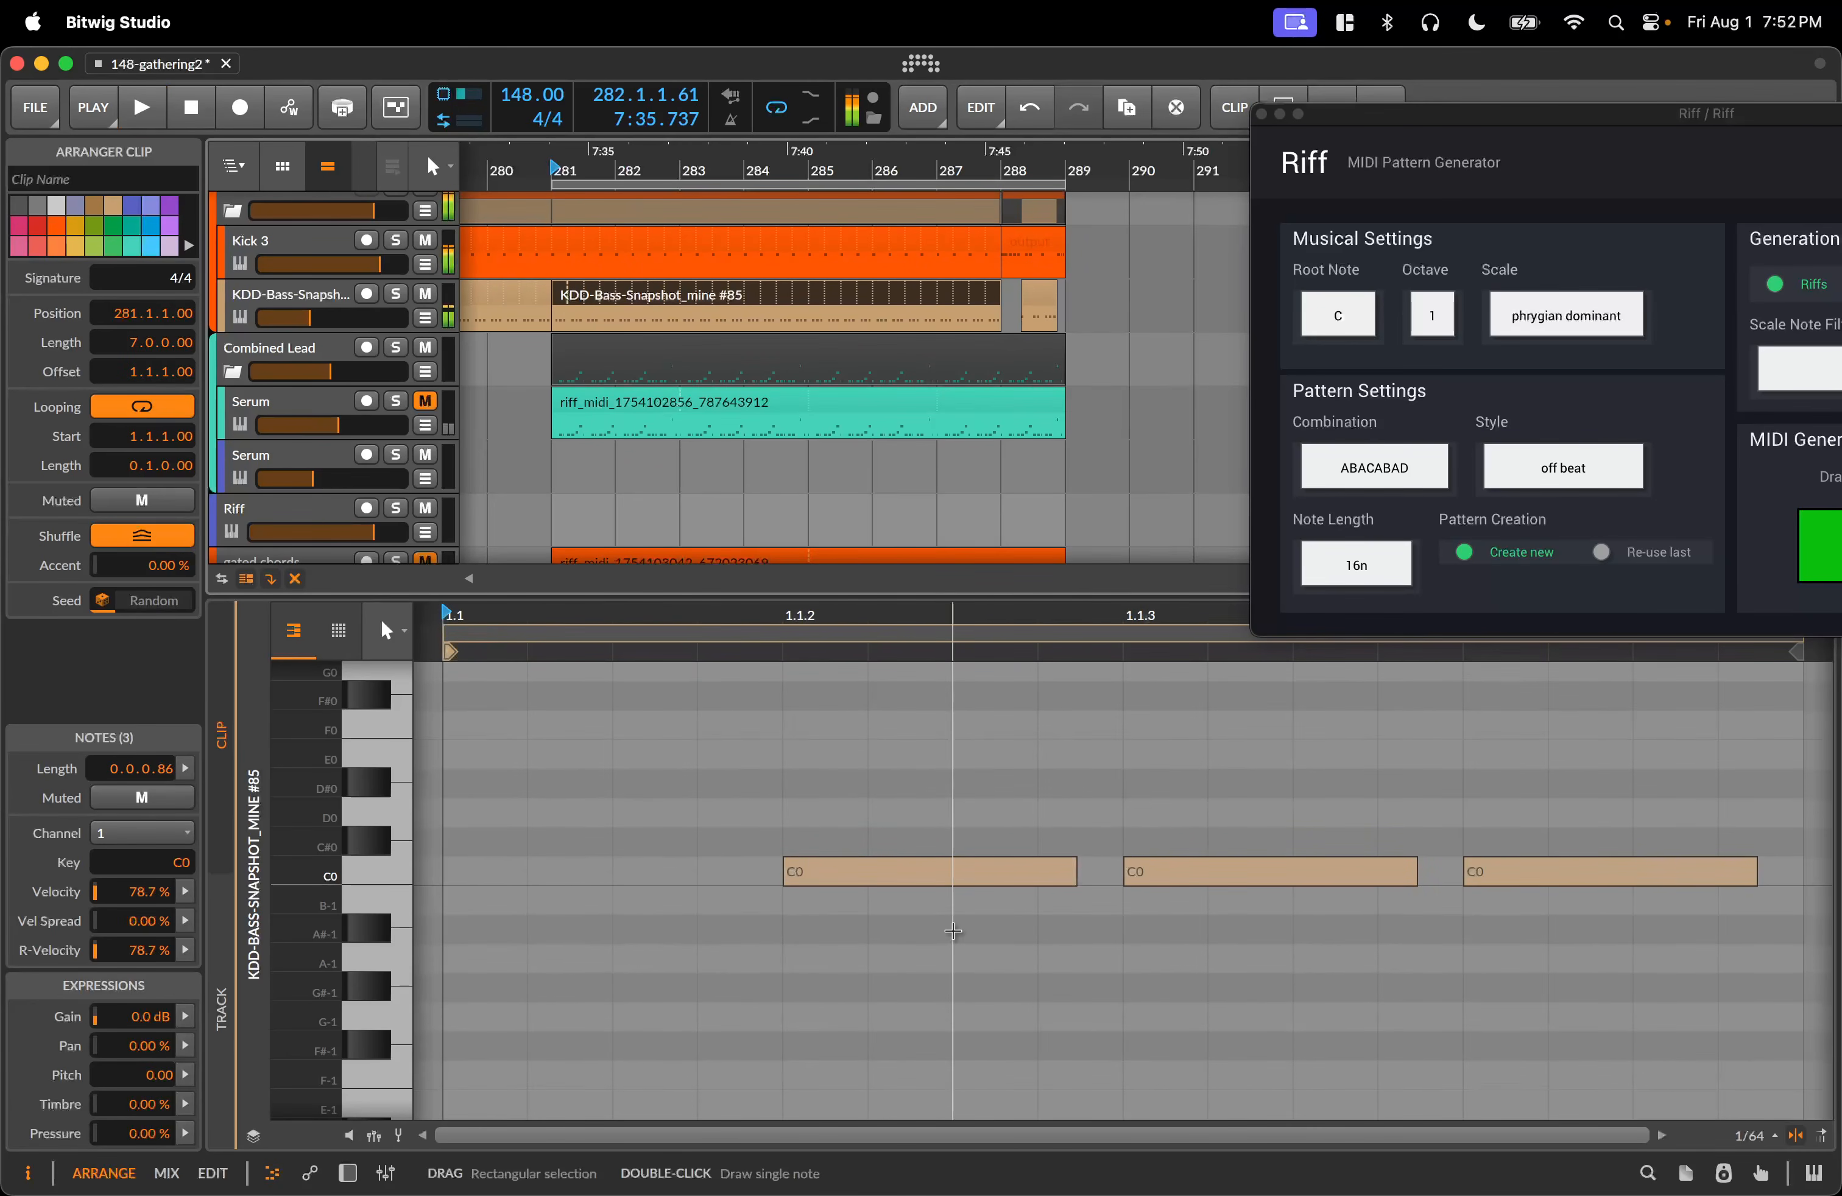
# Transpose the second note of the bass clip to D#0 and the third note to C#0.
pyautogui.moveTo(868, 879); pyautogui.dragTo(909, 882)
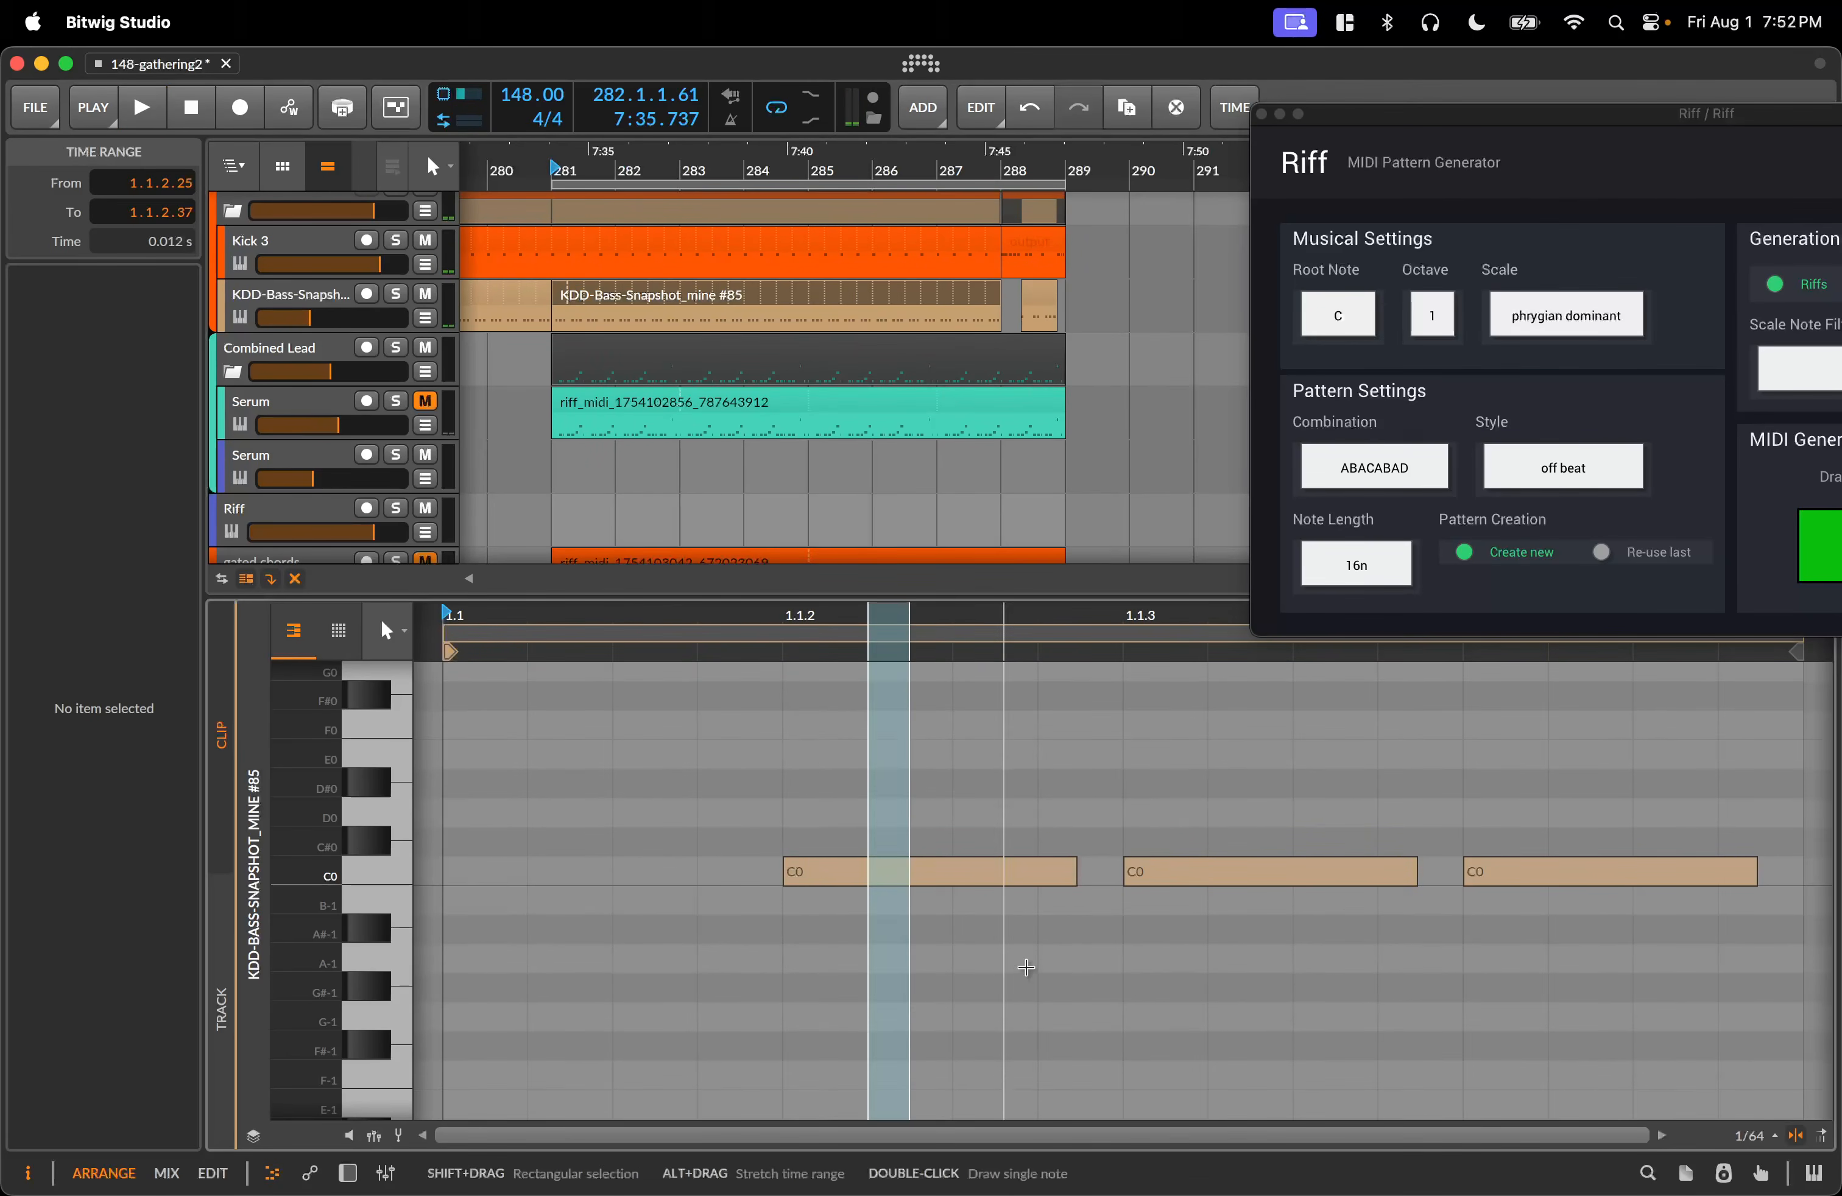
pyautogui.click(1131, 872)
pyautogui.moveTo(1130, 872); pyautogui.dragTo(1147, 798)
pyautogui.click(1506, 875)
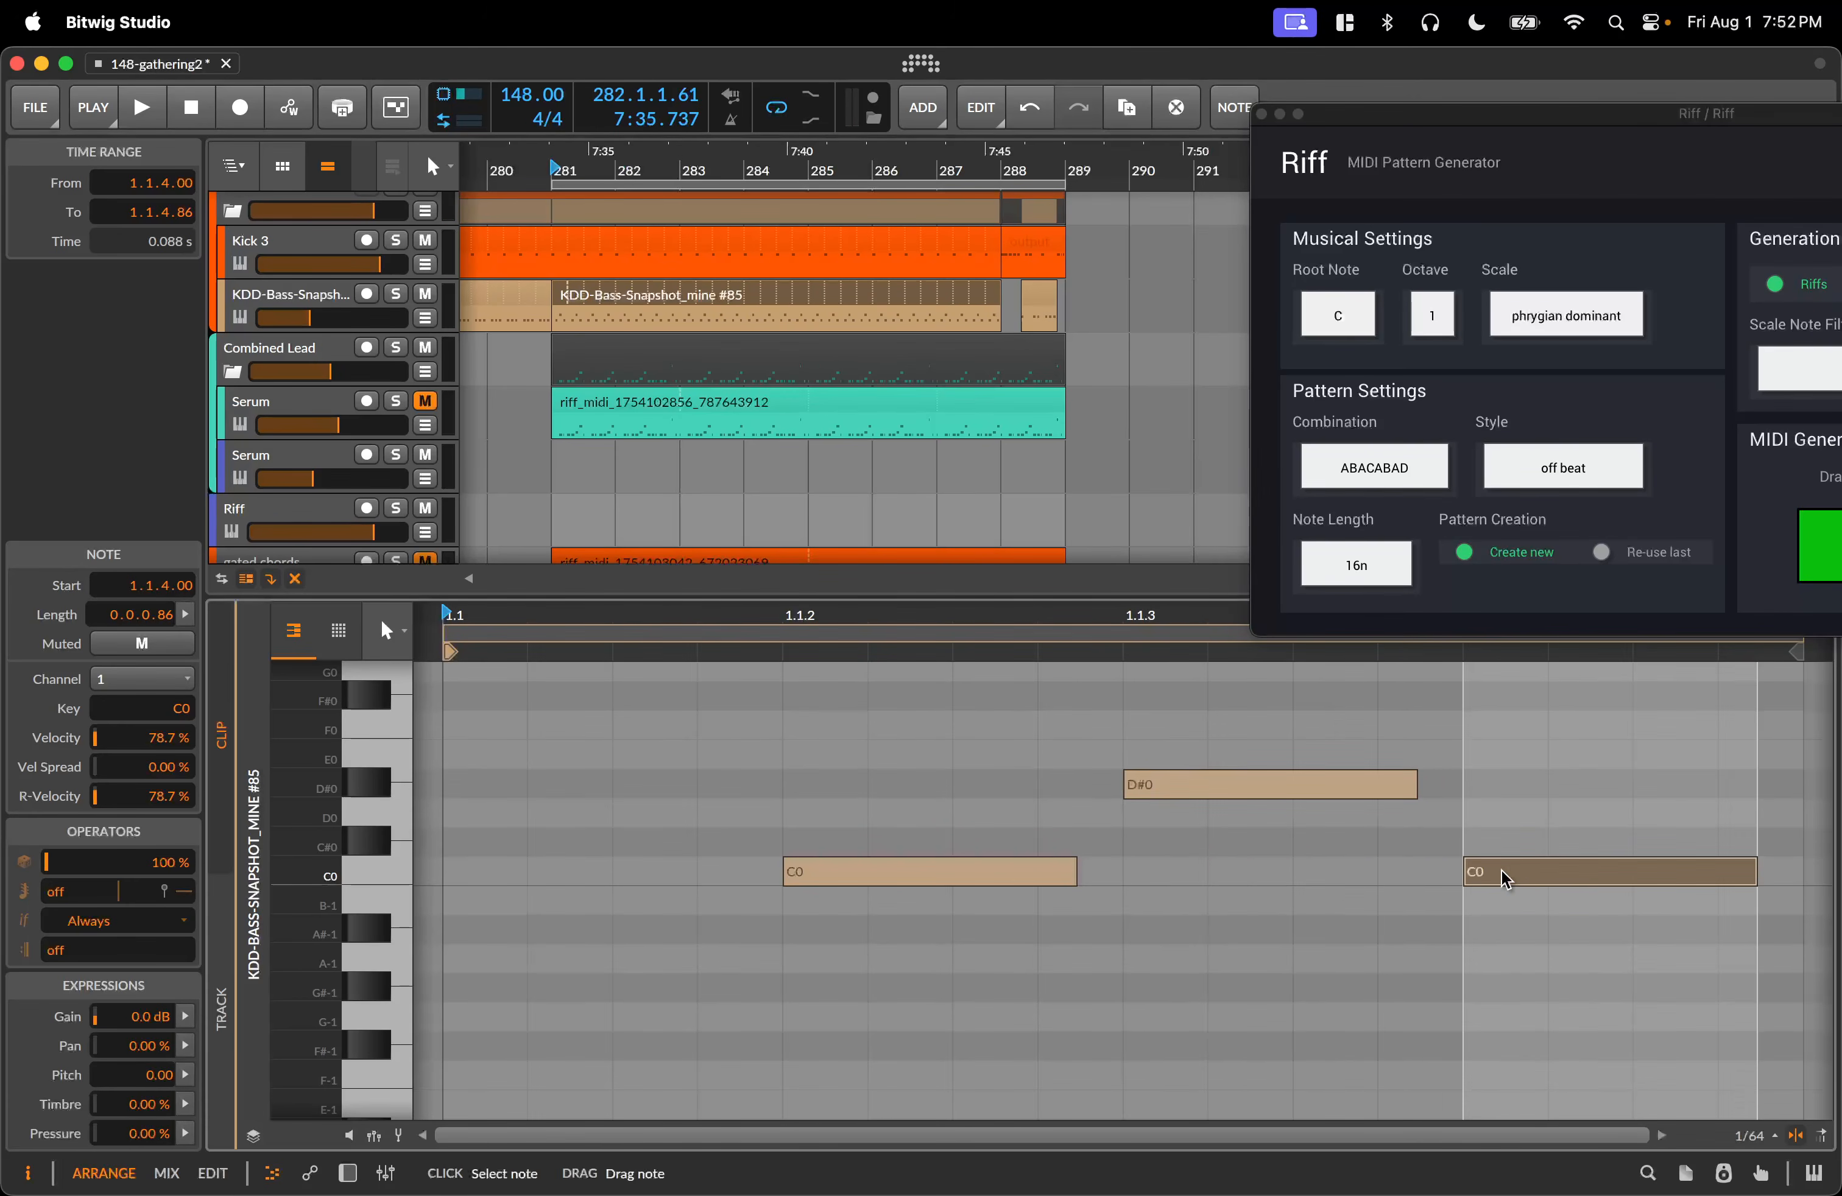
pyautogui.moveTo(1500, 872); pyautogui.dragTo(1500, 844)
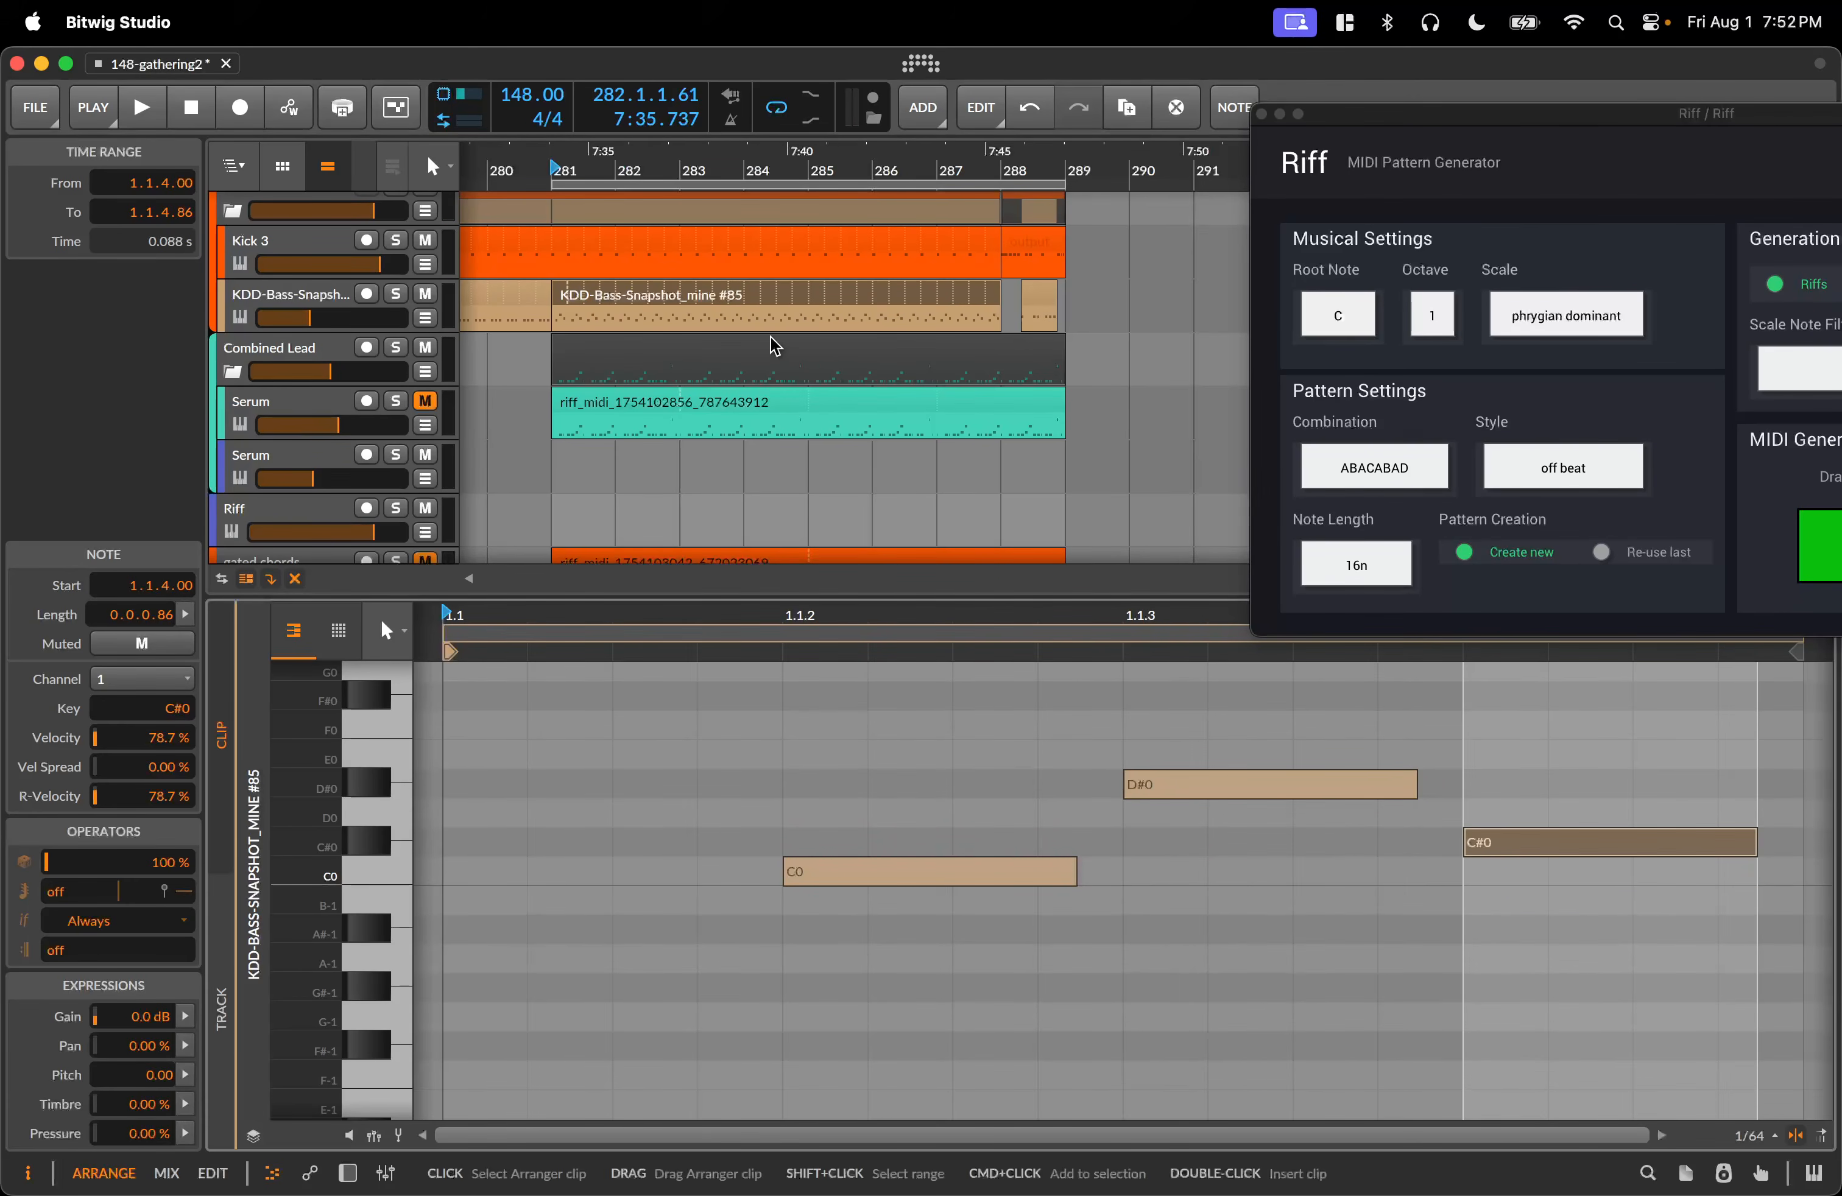
# Extend the bass clip's loop to one bar and fill it by duplicating the three-note group across beats 2 to 4.
pyautogui.click(582, 317)
pyautogui.click(586, 297)
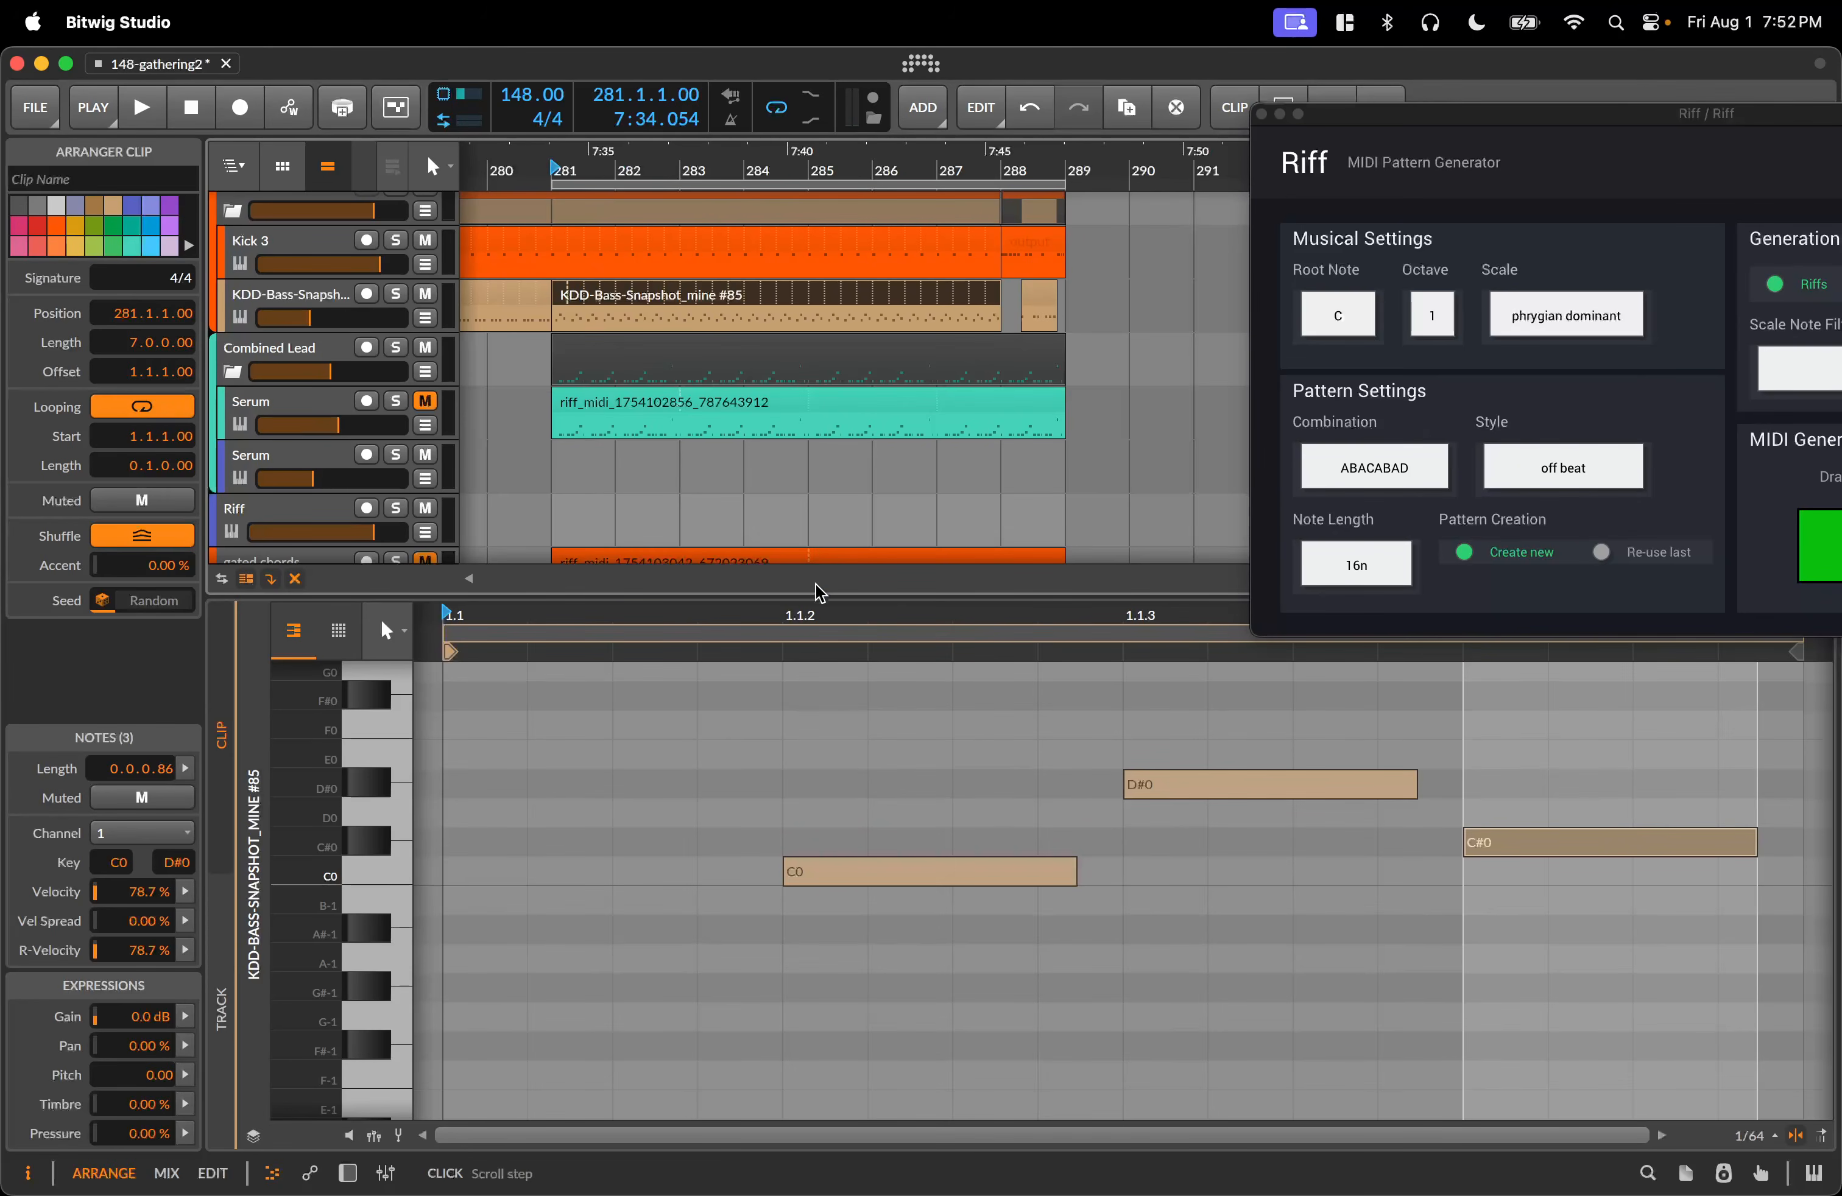
pyautogui.moveTo(806, 606); pyautogui.dragTo(1480, 686)
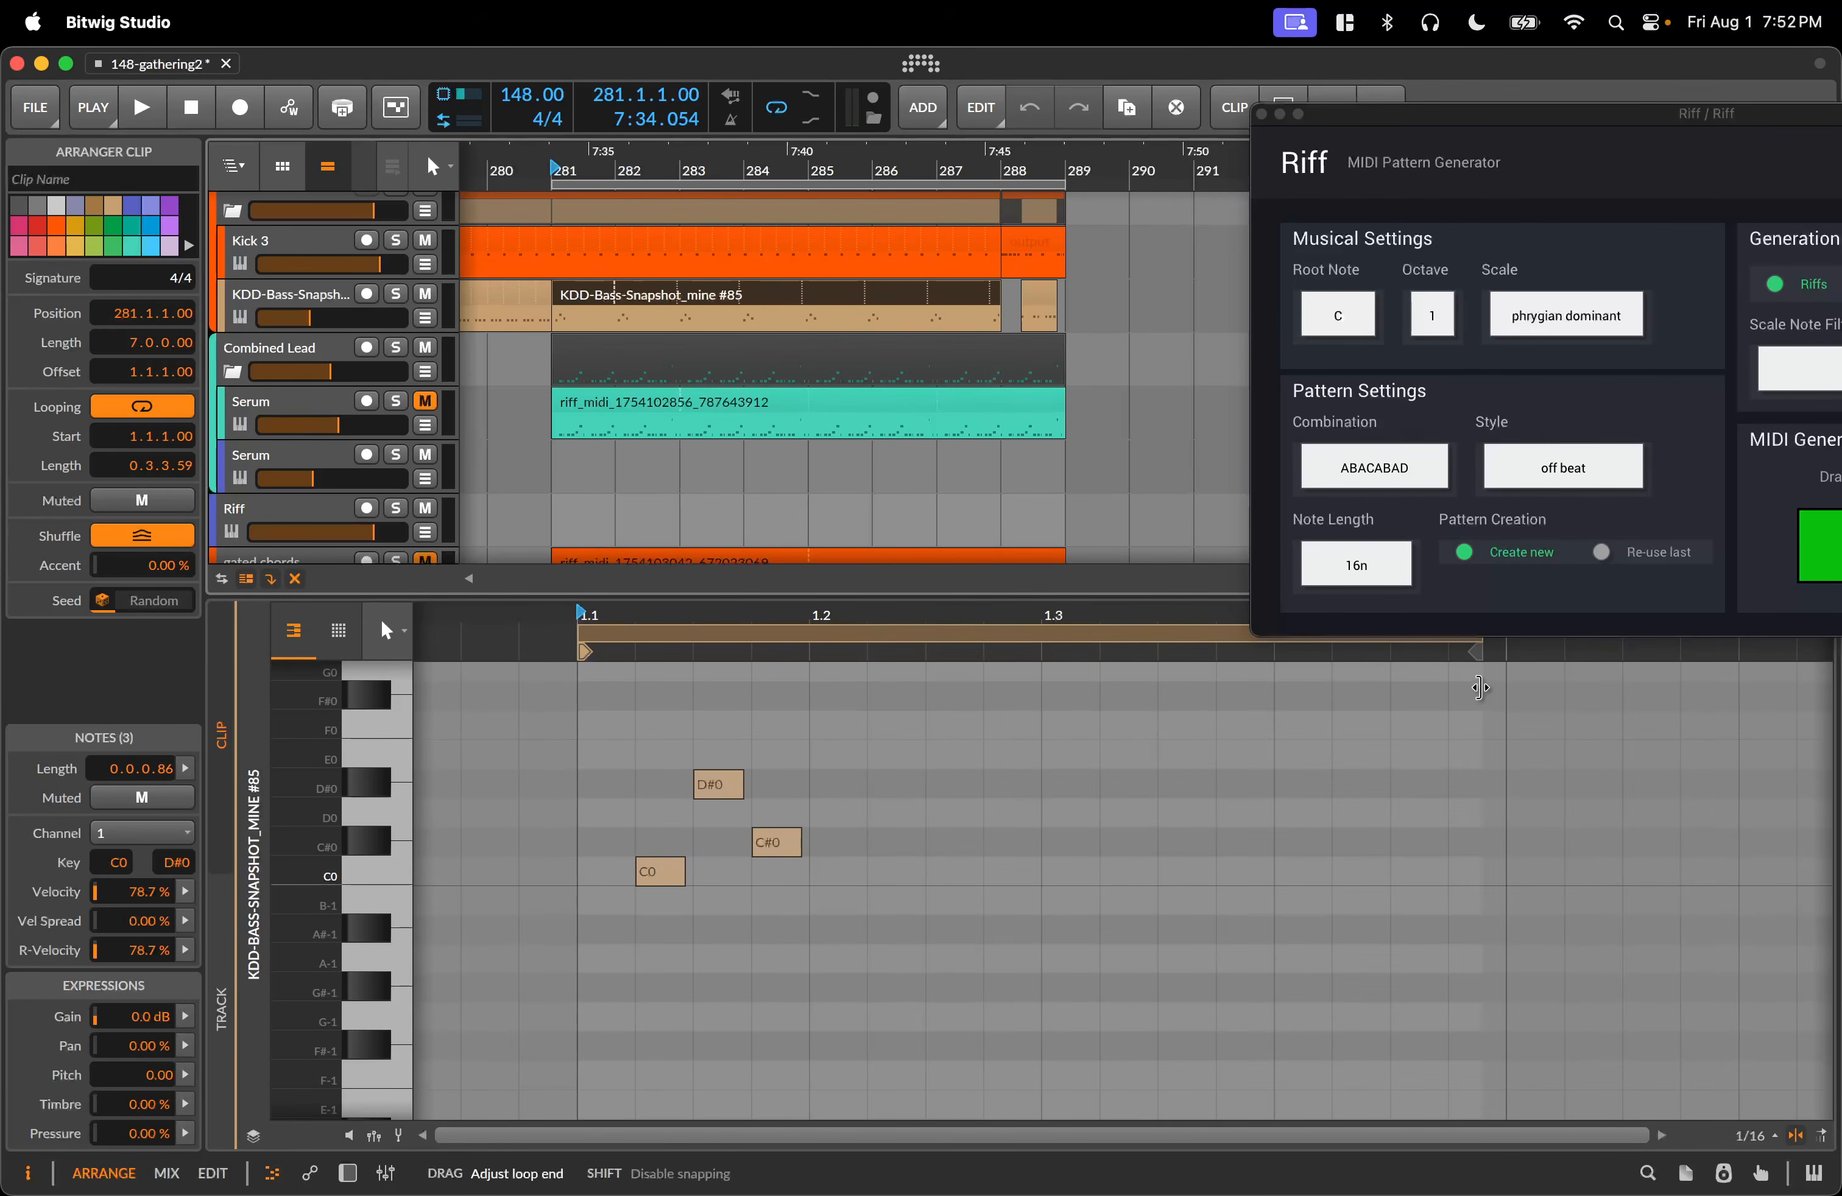
pyautogui.moveTo(803, 931); pyautogui.dragTo(574, 752)
pyautogui.press('super+d')
pyautogui.press('super+d')
pyautogui.press('super+d')
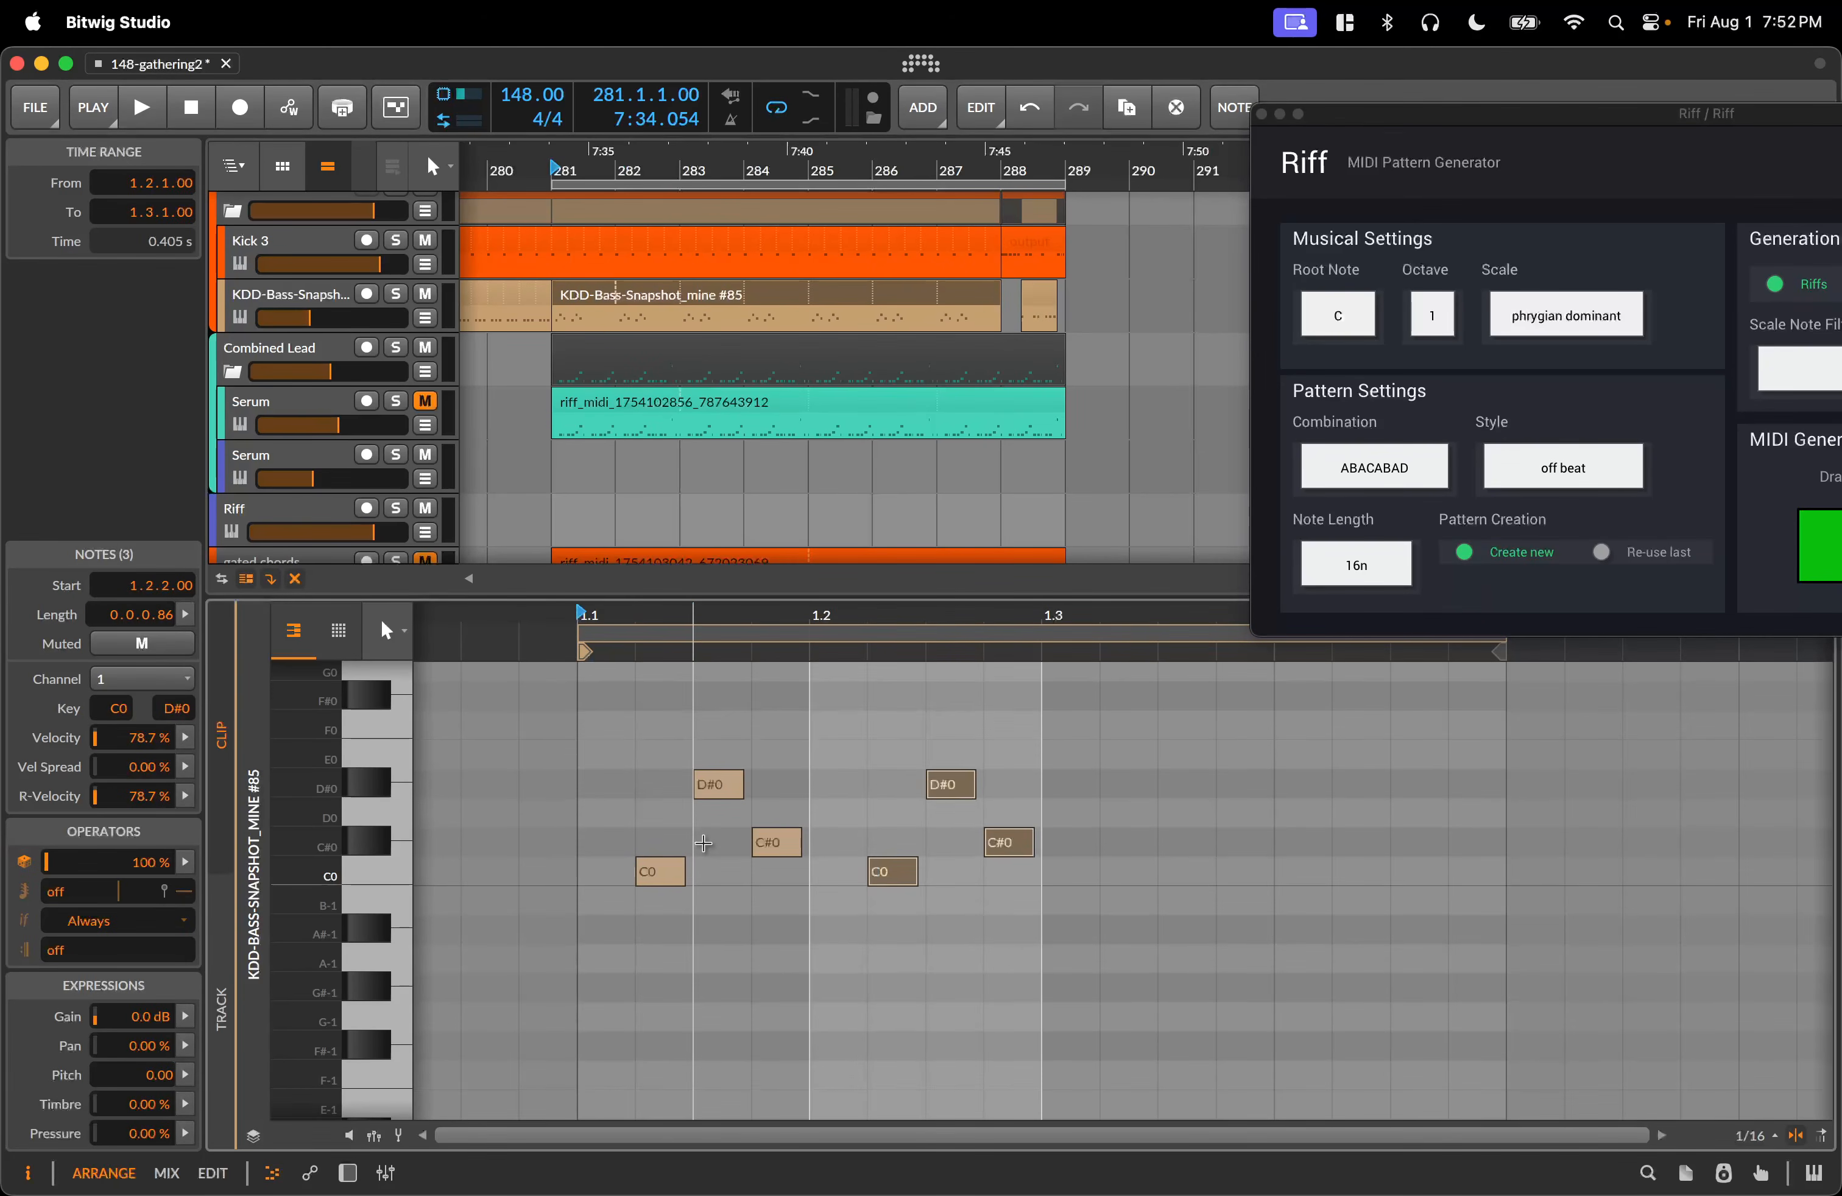
pyautogui.click(859, 926)
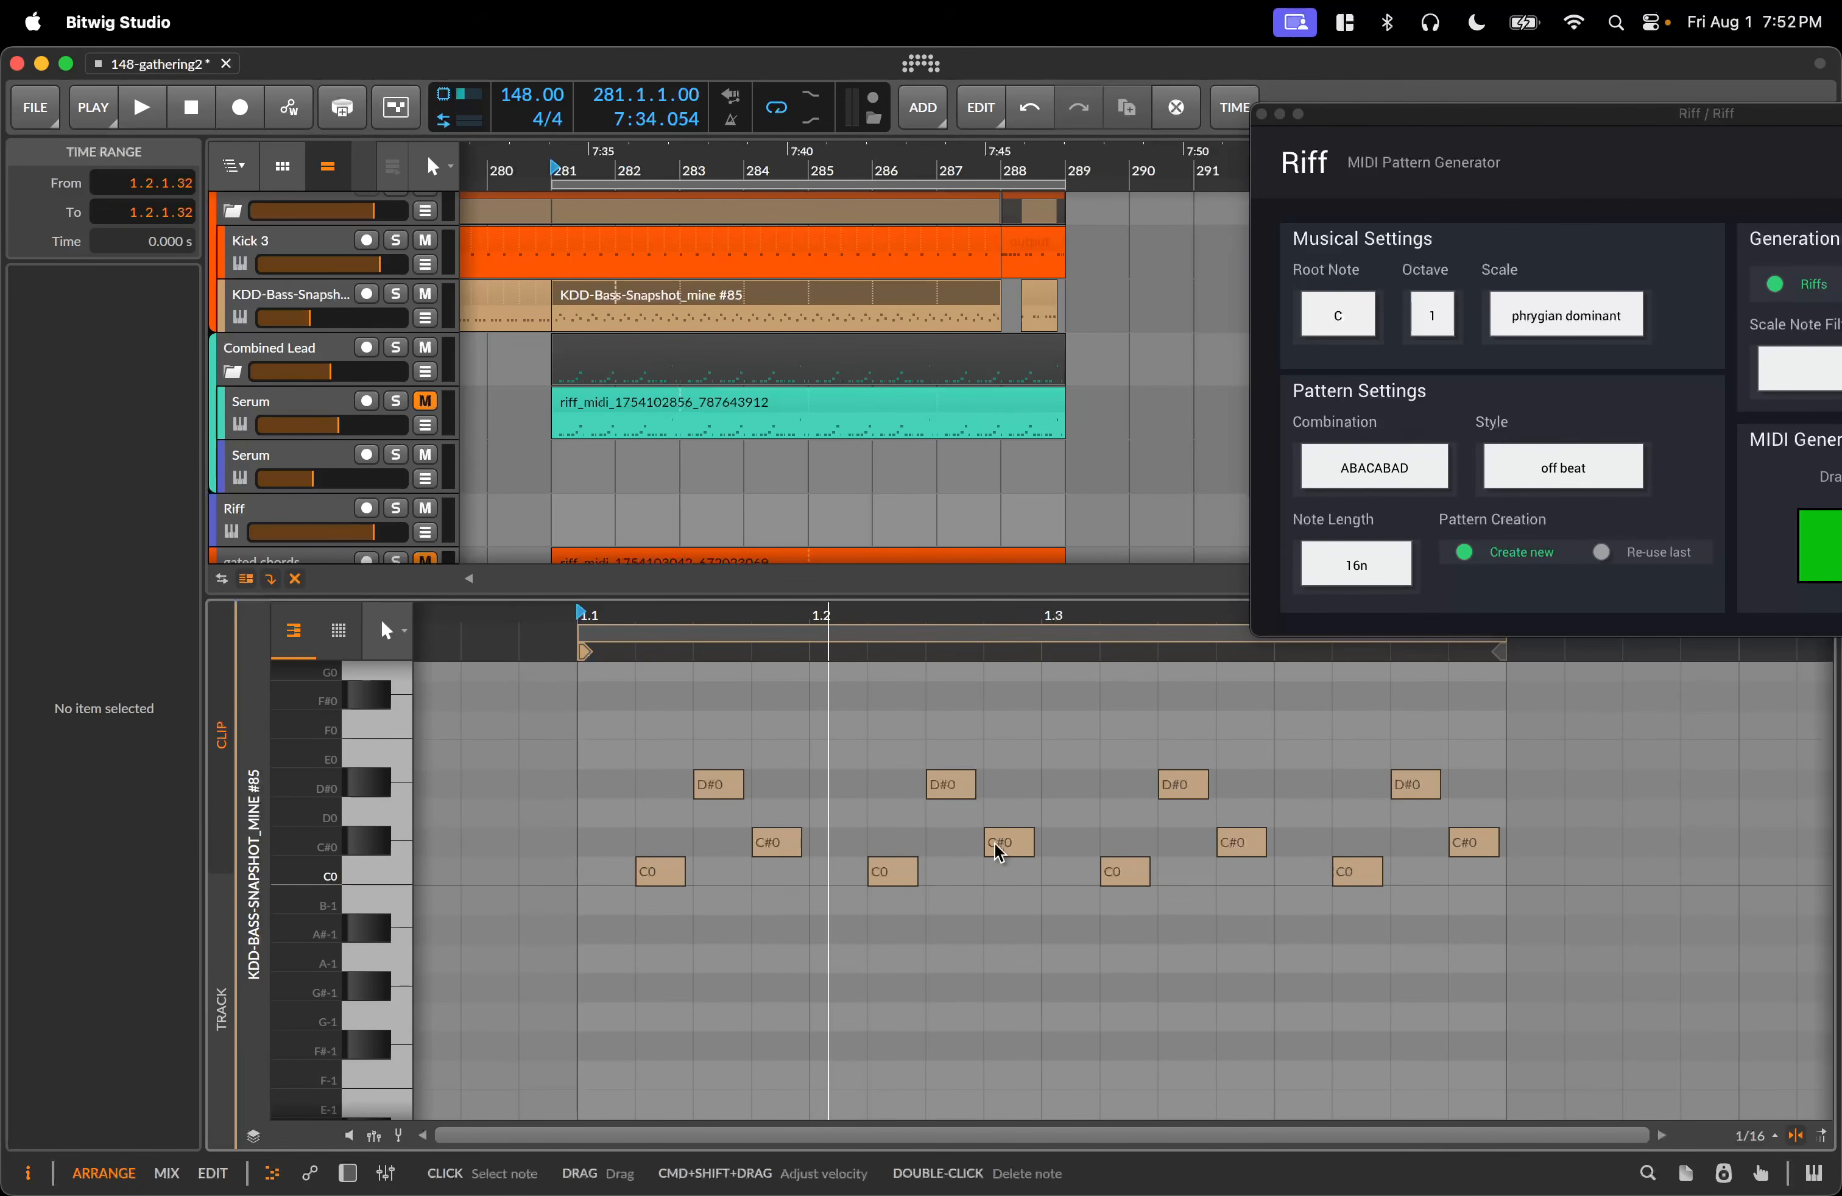
# Raise beat 2's last note to F0, and on beat 4 raise D#0 to F0 and C#0 to D#0.
pyautogui.moveTo(998, 850); pyautogui.dragTo(1012, 728)
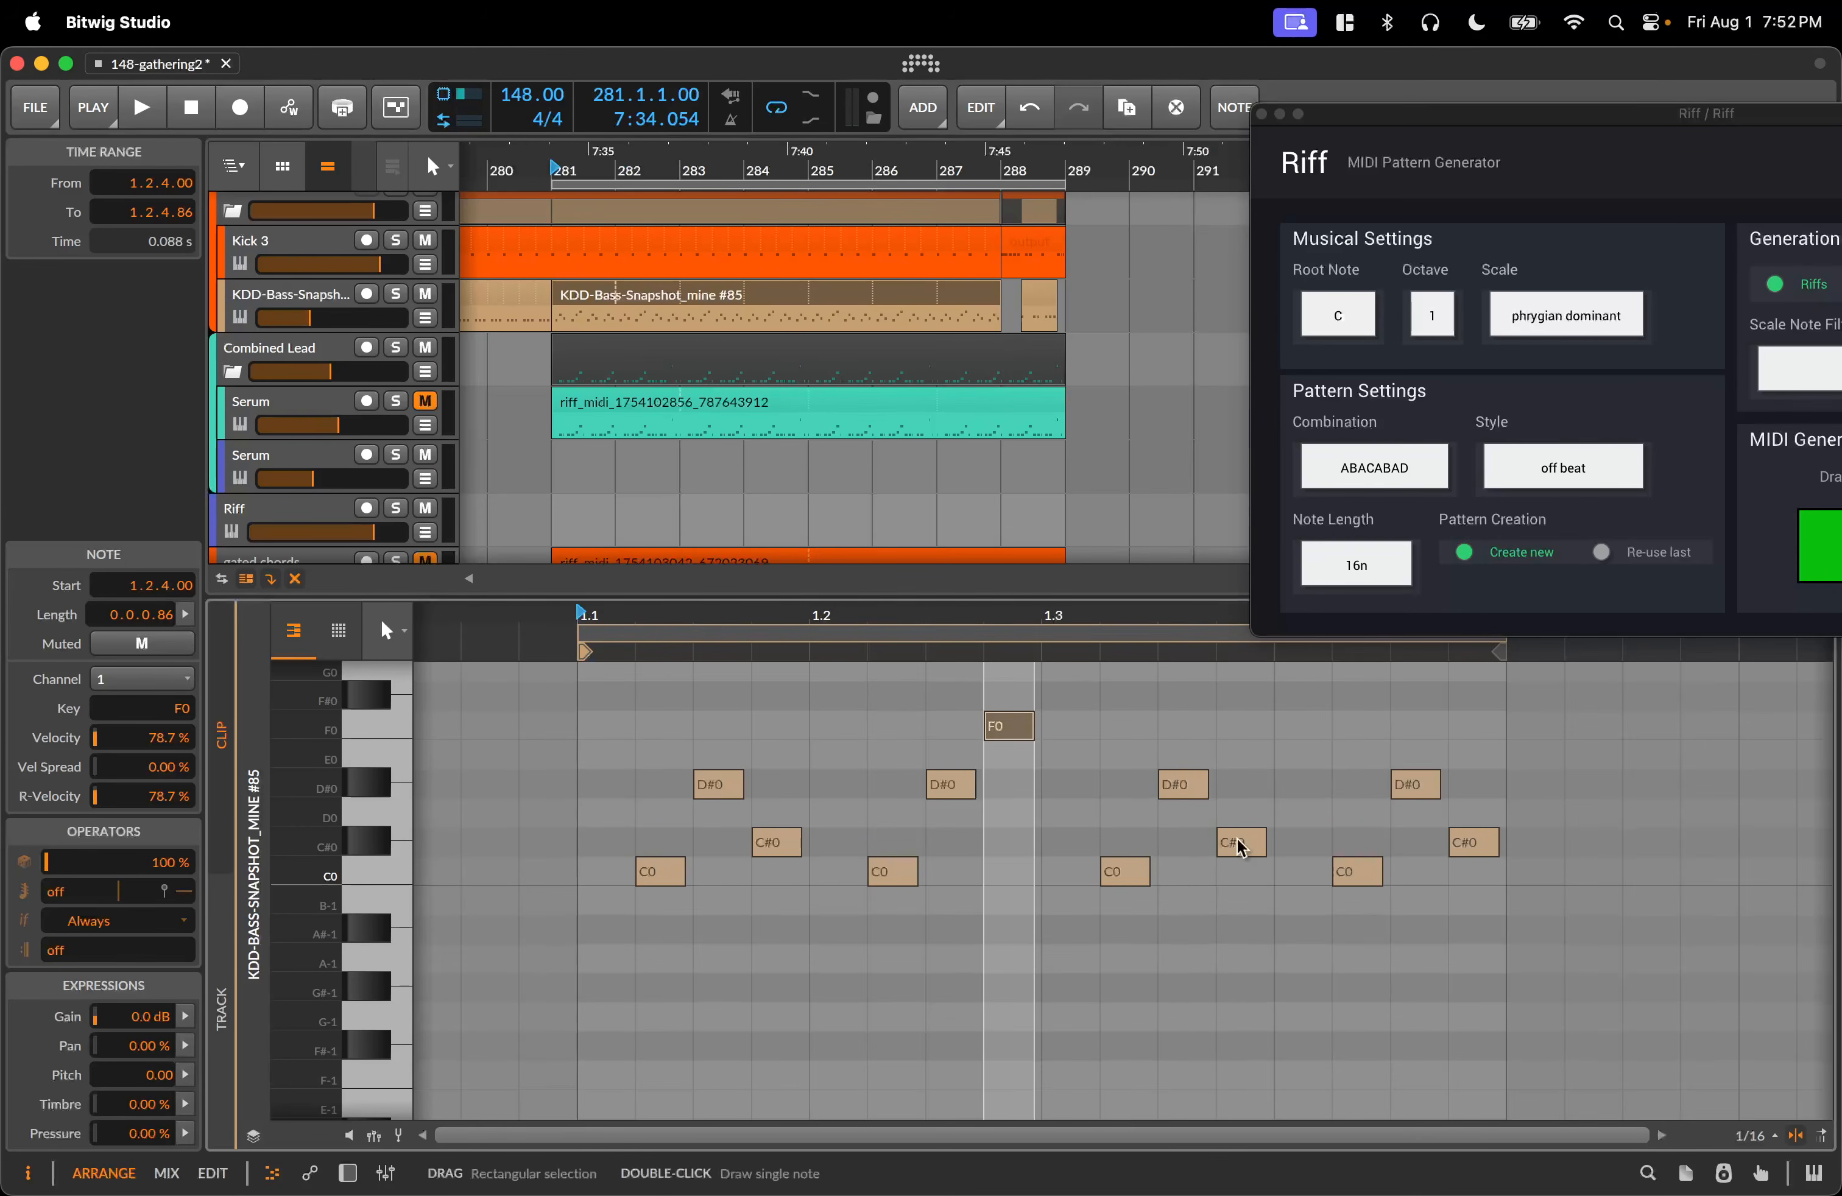
pyautogui.click(1415, 815)
pyautogui.moveTo(1412, 780); pyautogui.dragTo(1410, 734)
pyautogui.moveTo(1492, 847); pyautogui.dragTo(1492, 789)
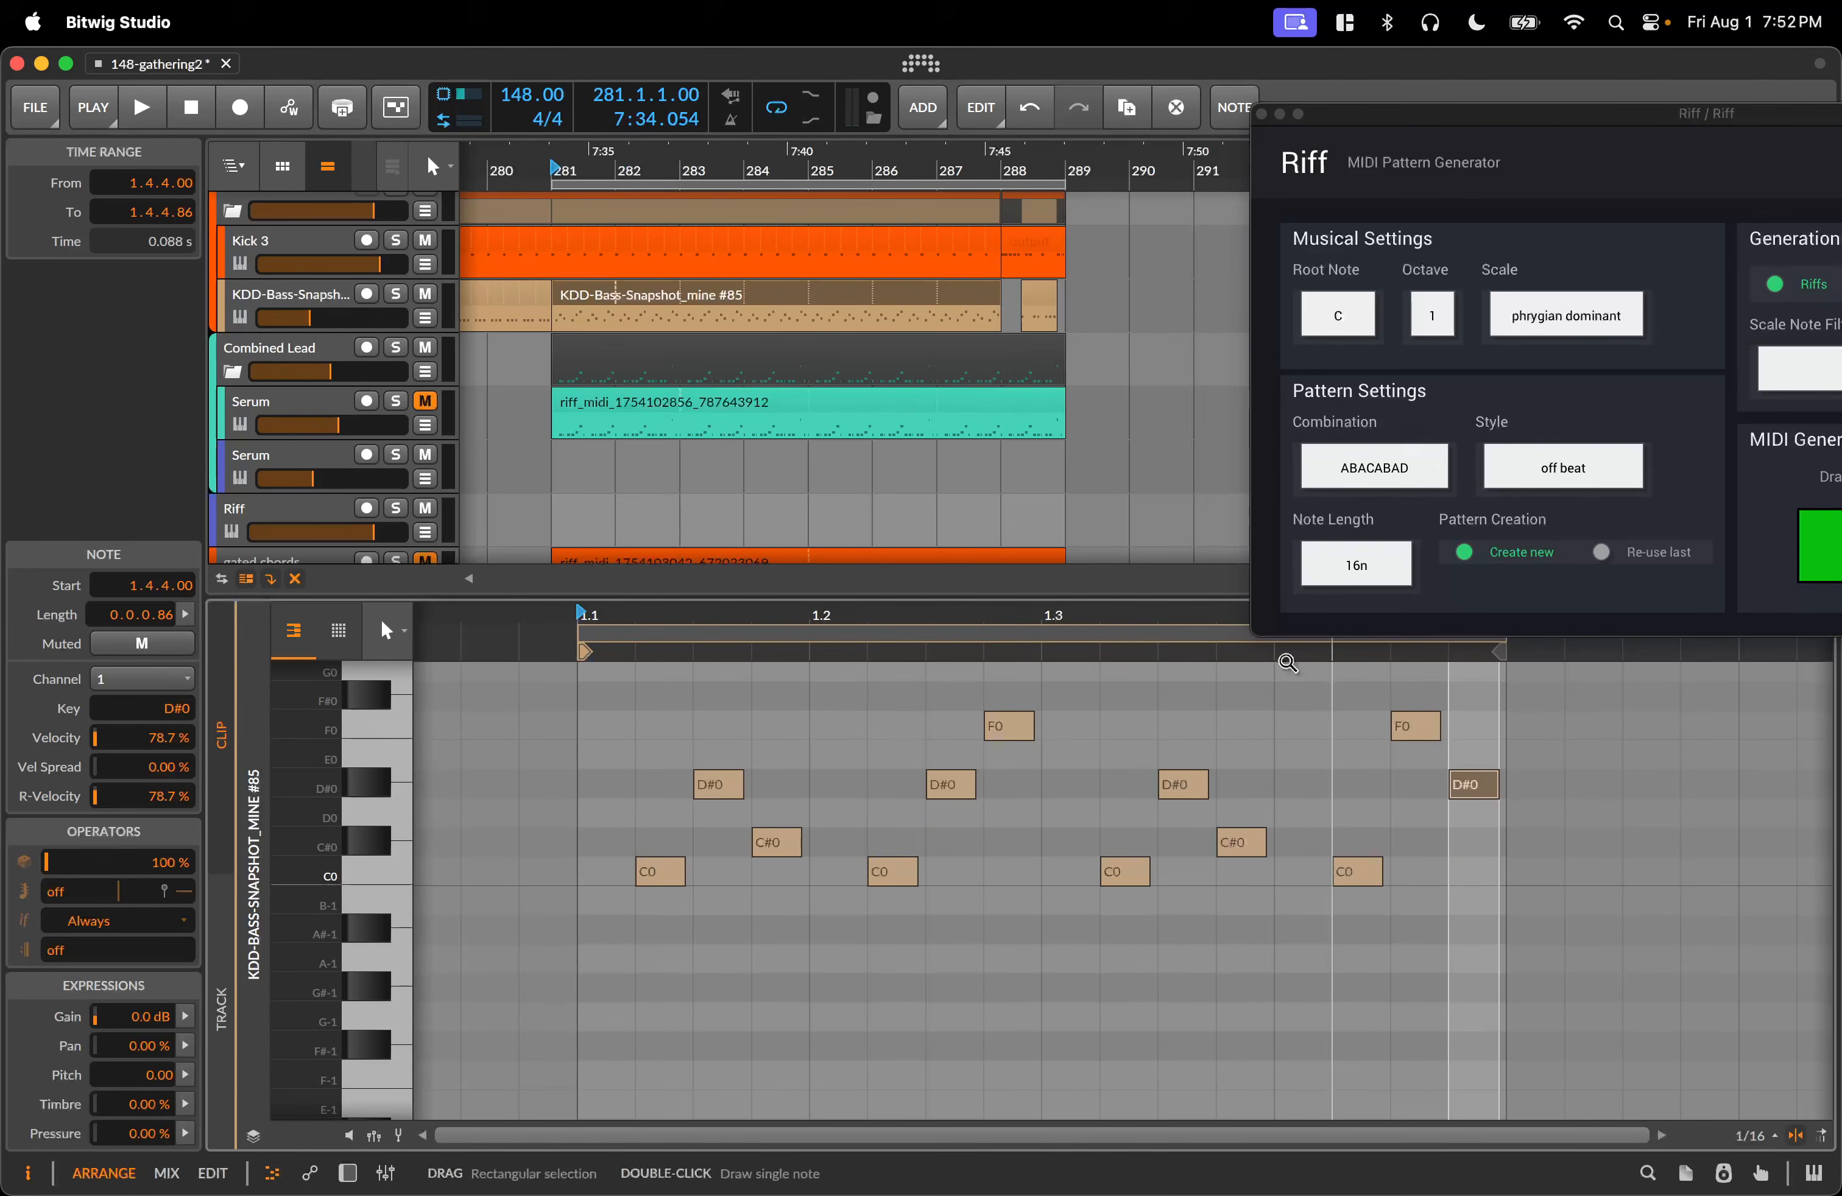
# Audition the hand-edited bass pattern from bar 281 and stop playback.
pyautogui.click(644, 297)
pyautogui.press('space')
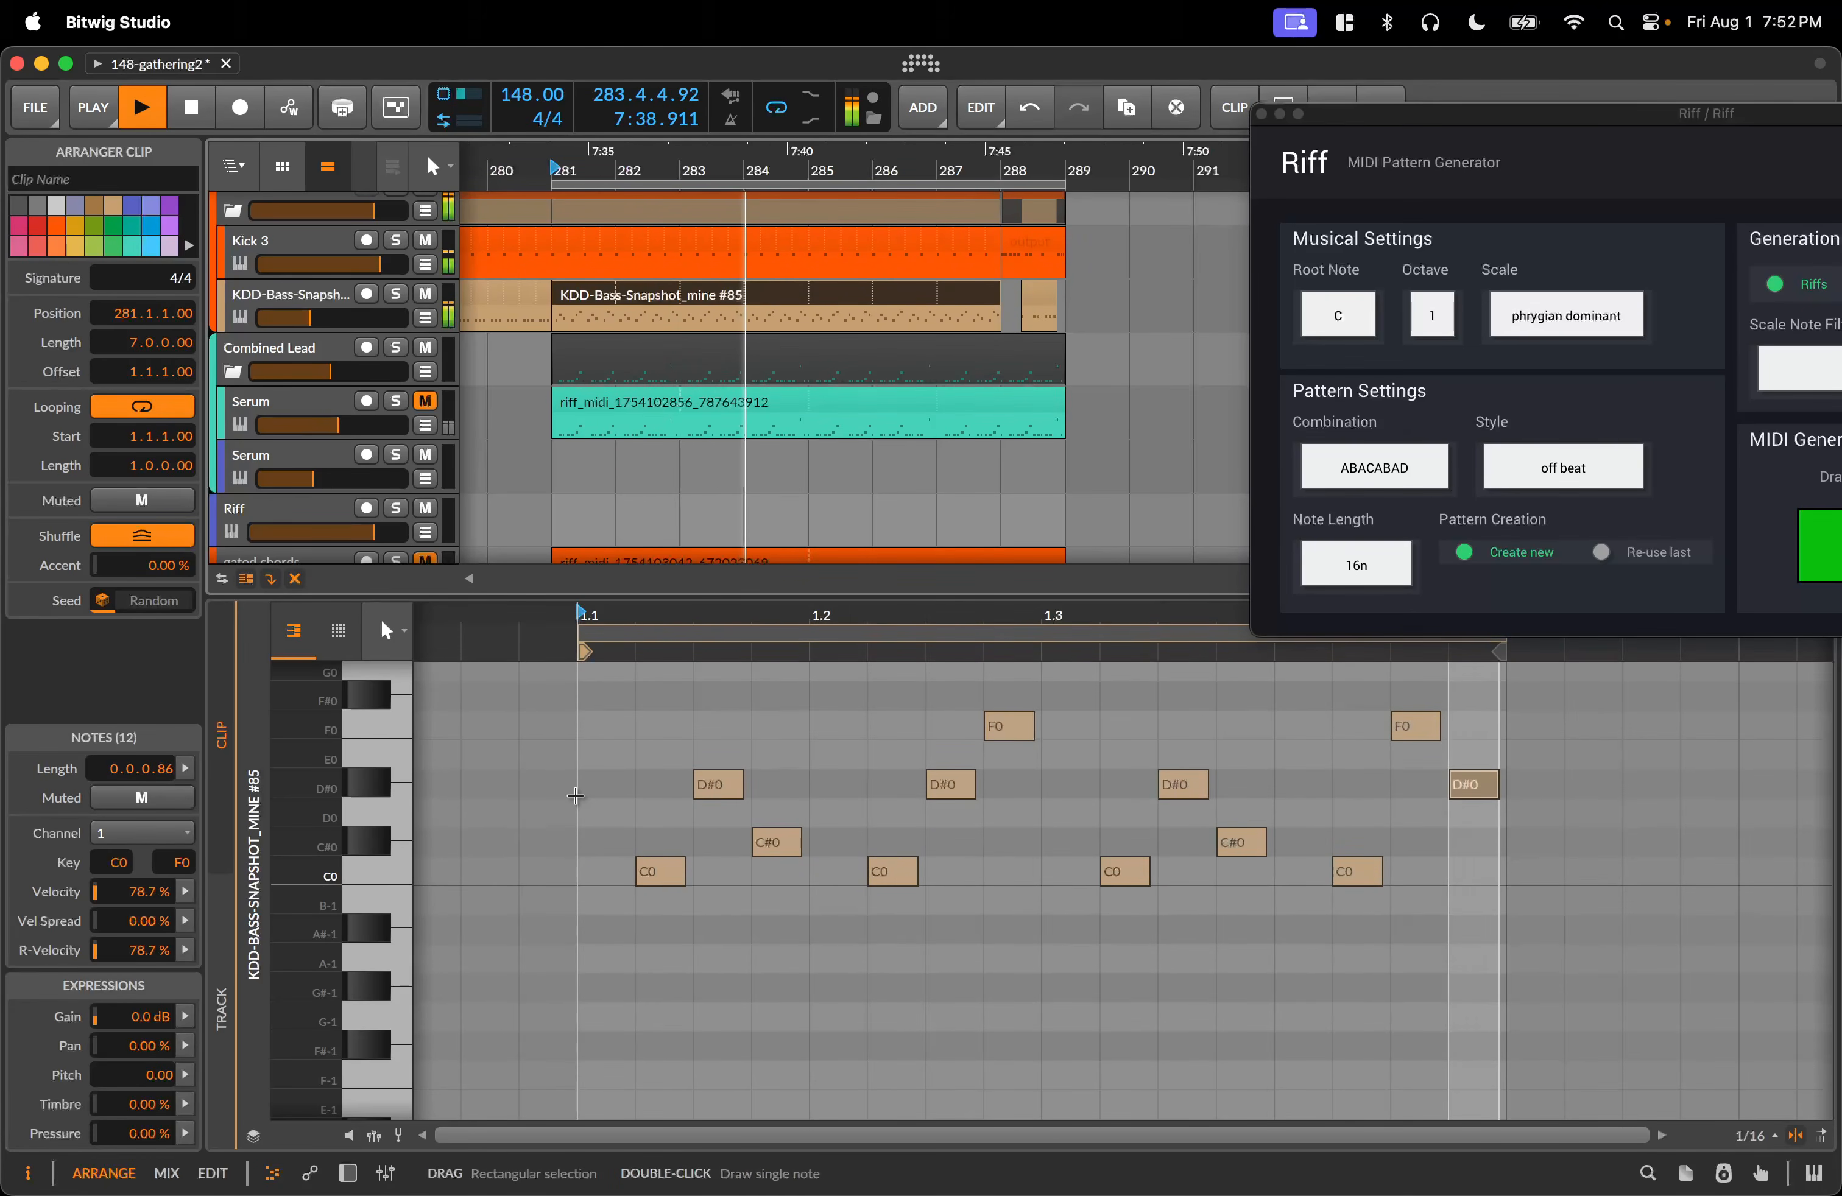
pyautogui.press('space')
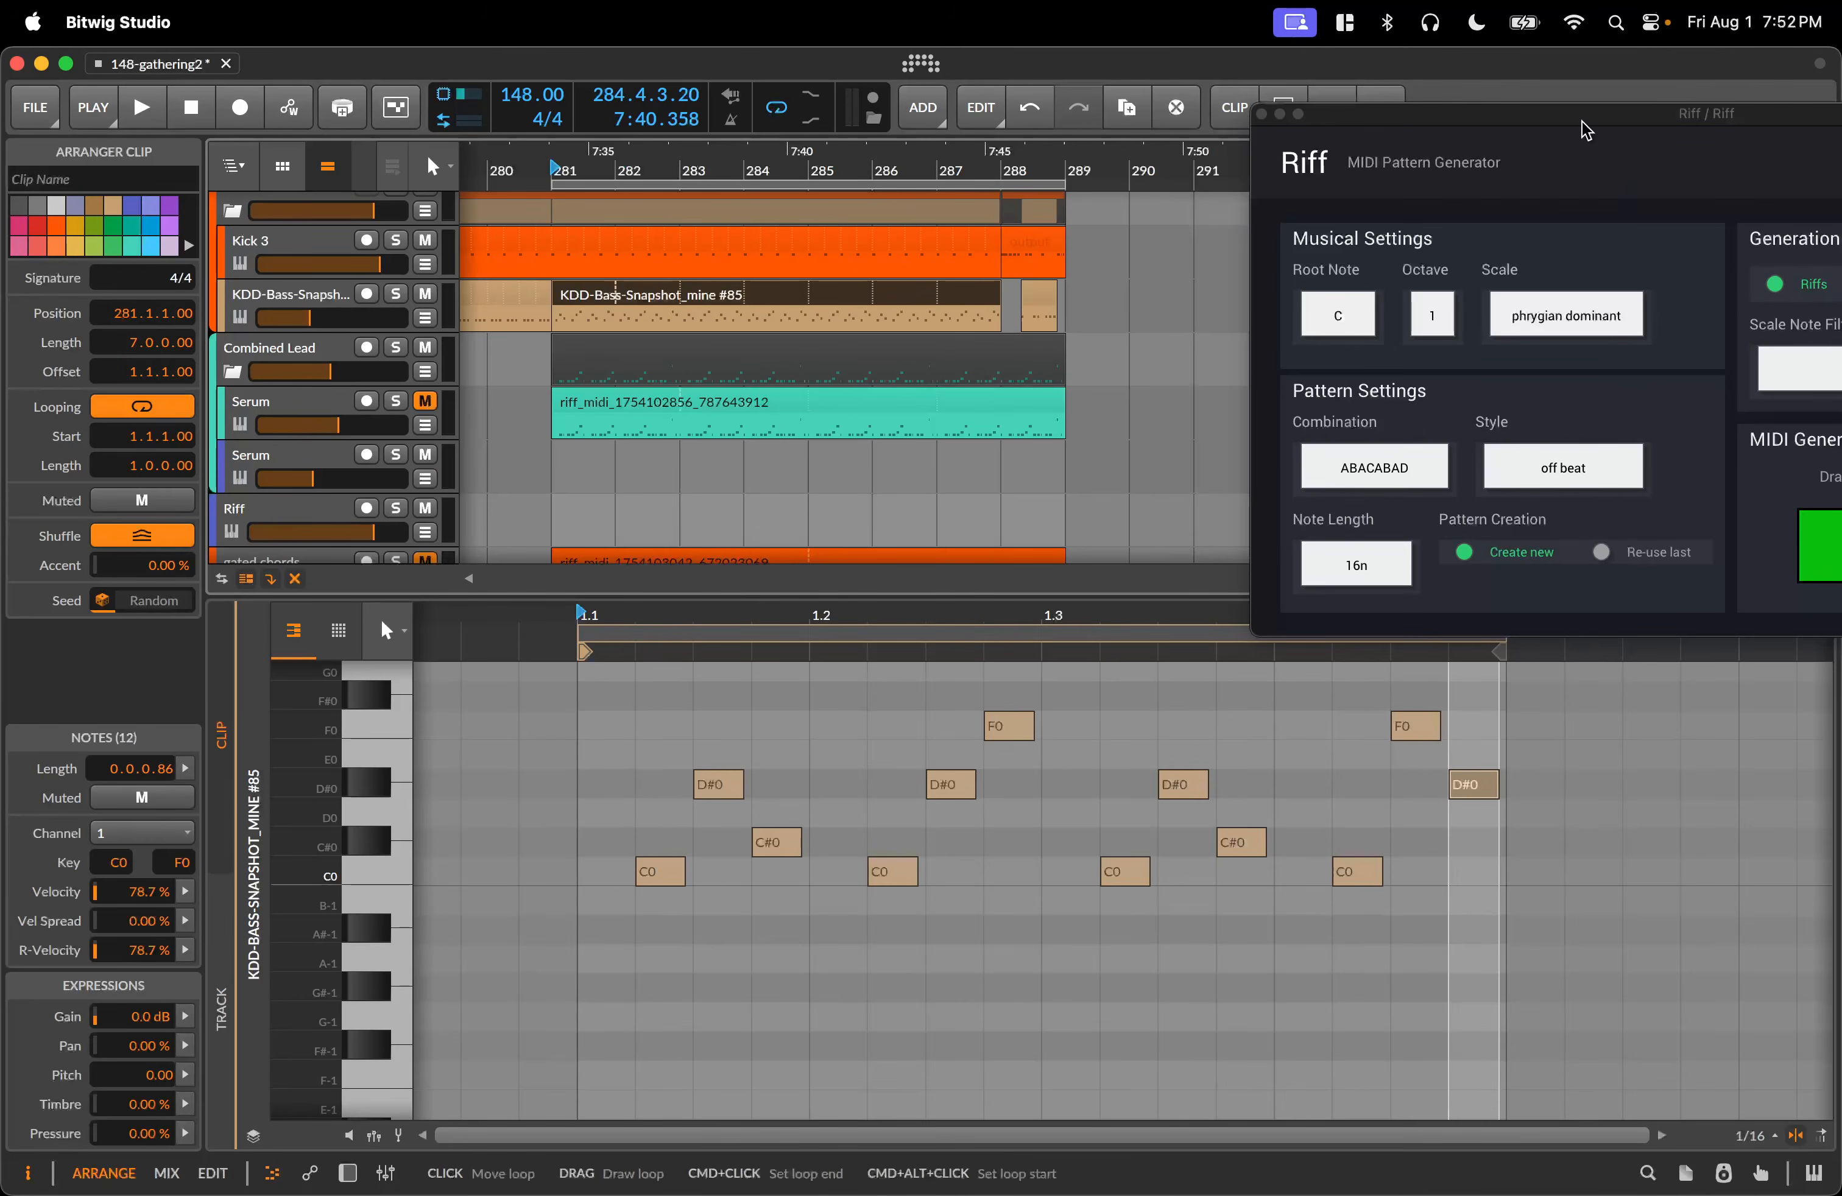
# Generate a new off beat pattern from Riff onto the bass track at bar 281 and audition it.
pyautogui.moveTo(1585, 129); pyautogui.dragTo(1359, 93)
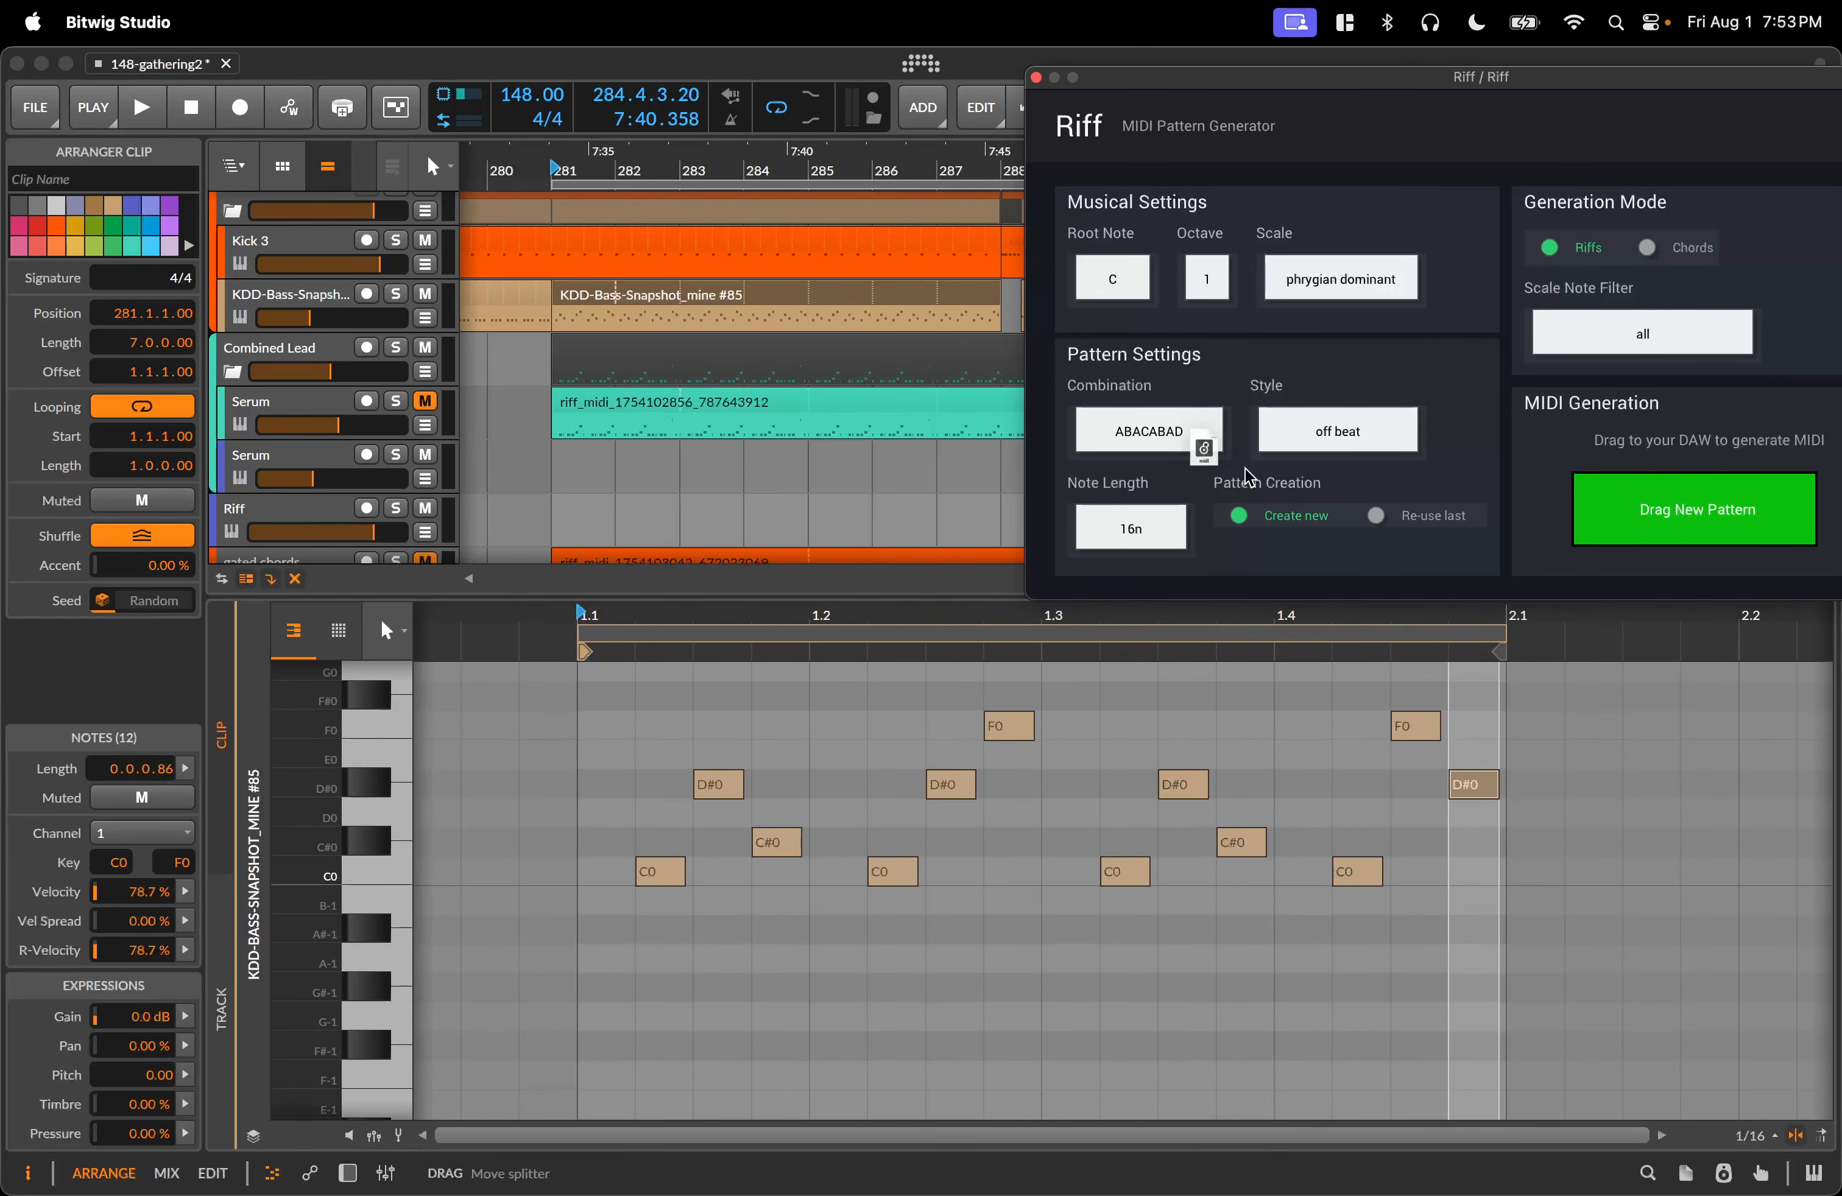
pyautogui.moveTo(1245, 475); pyautogui.dragTo(558, 319)
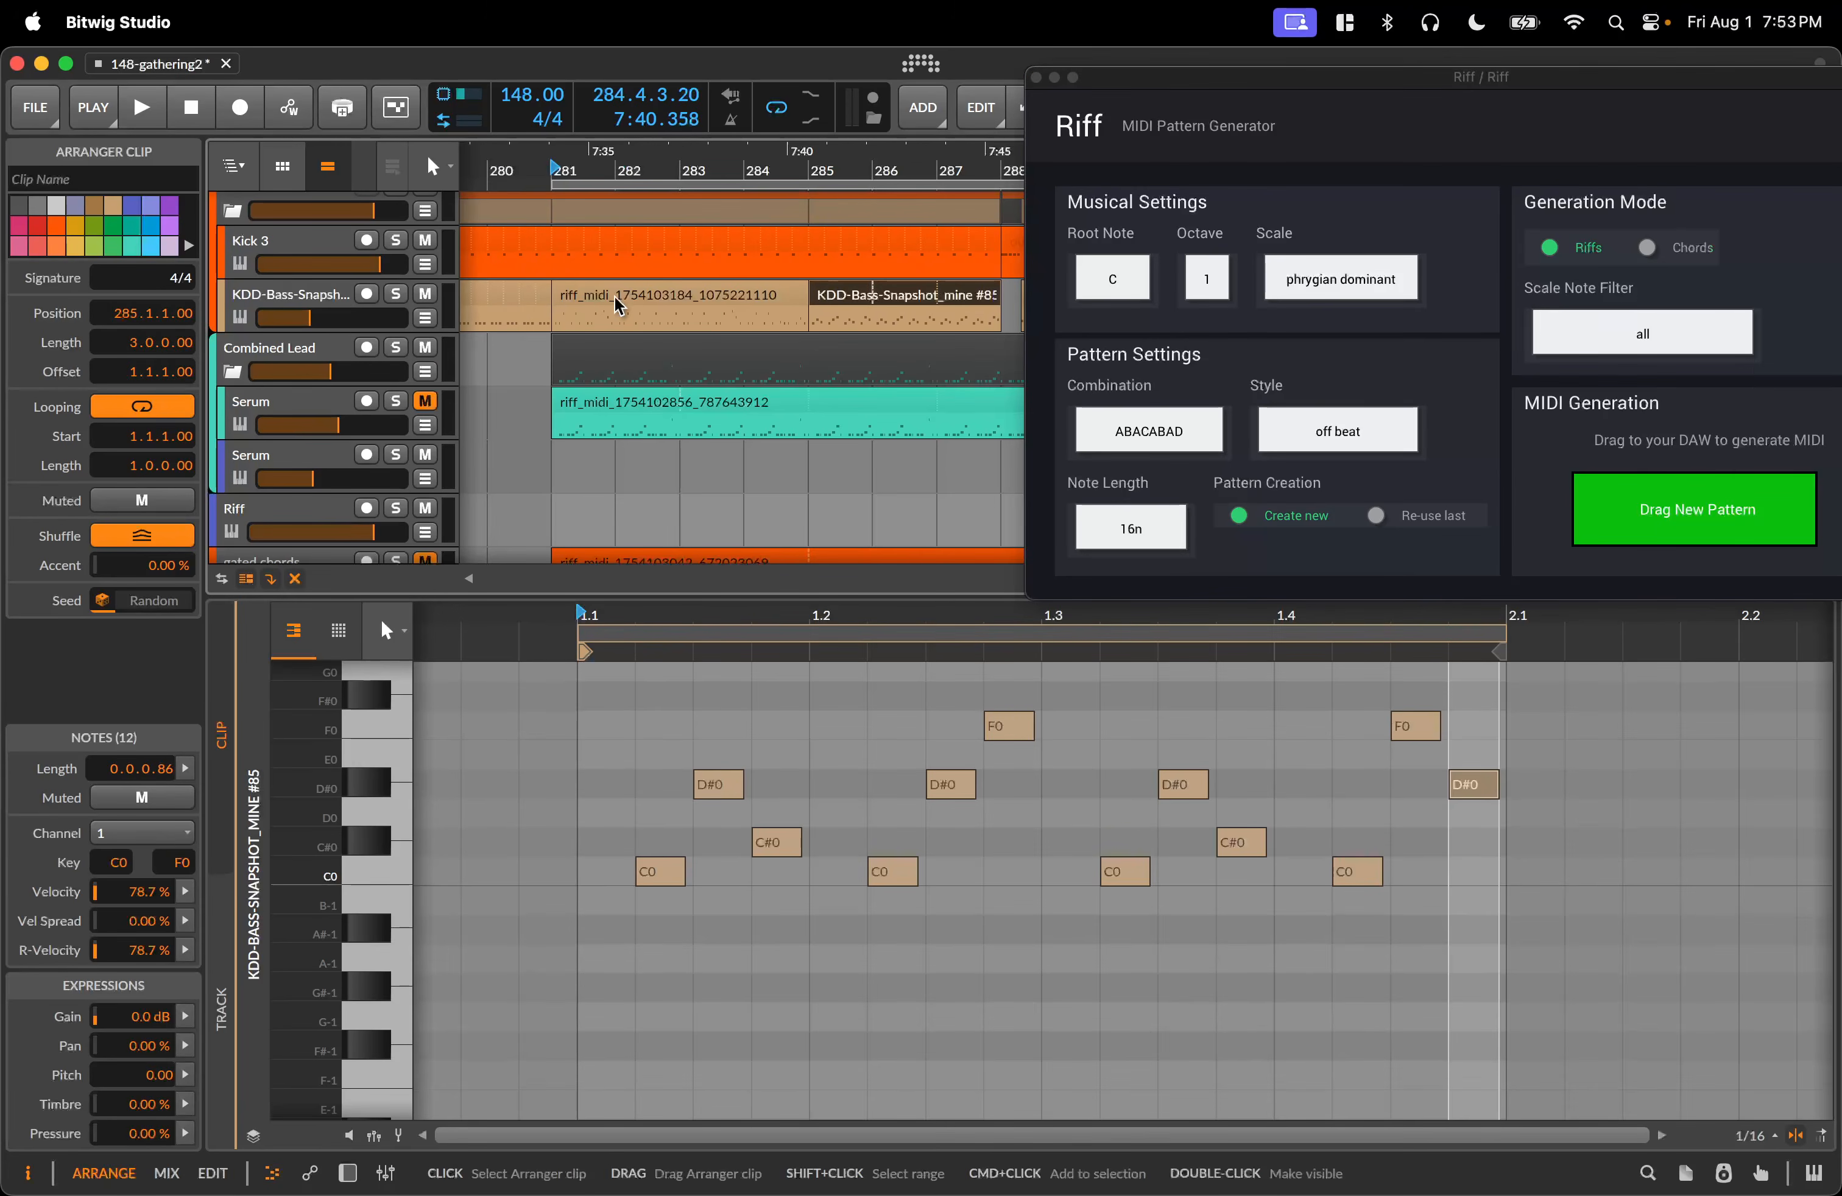
pyautogui.click(614, 297)
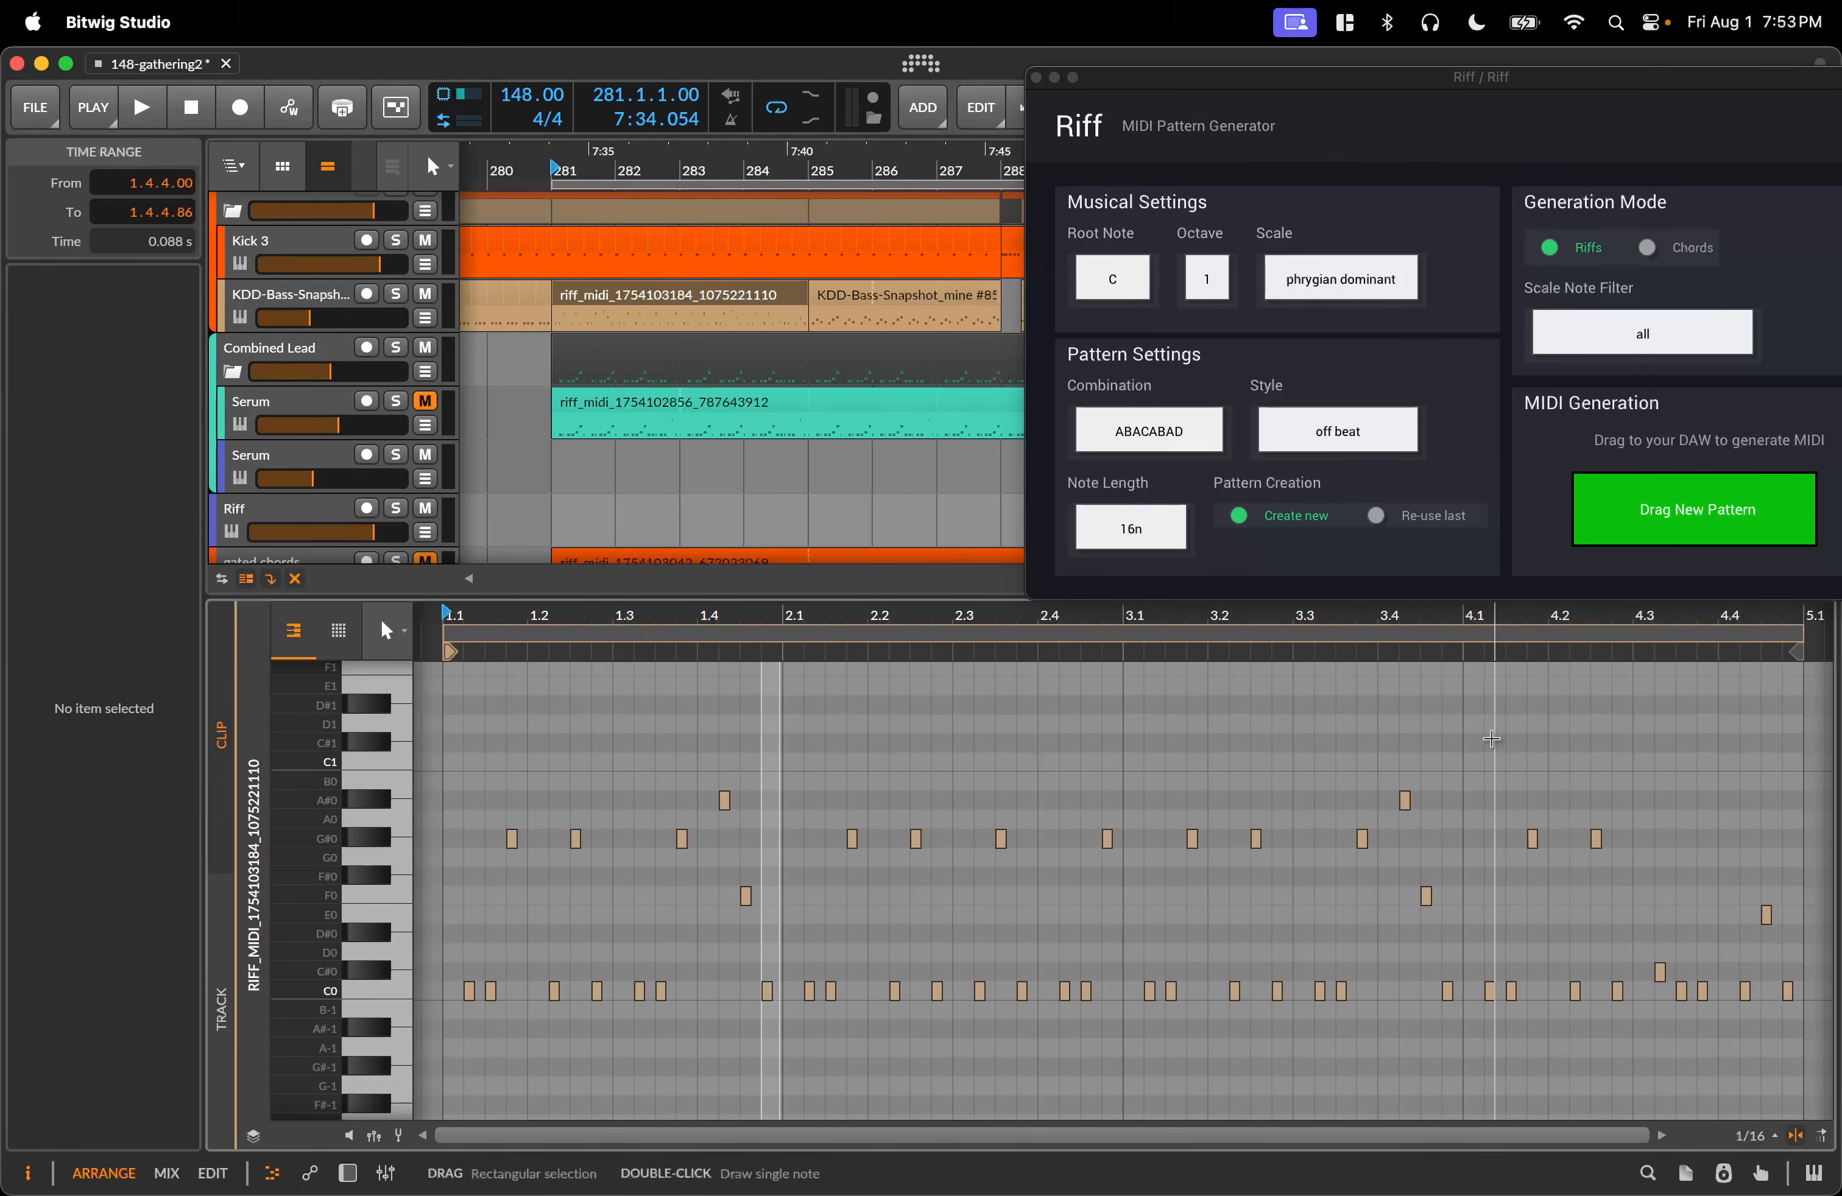
pyautogui.click(655, 303)
pyautogui.press('space')
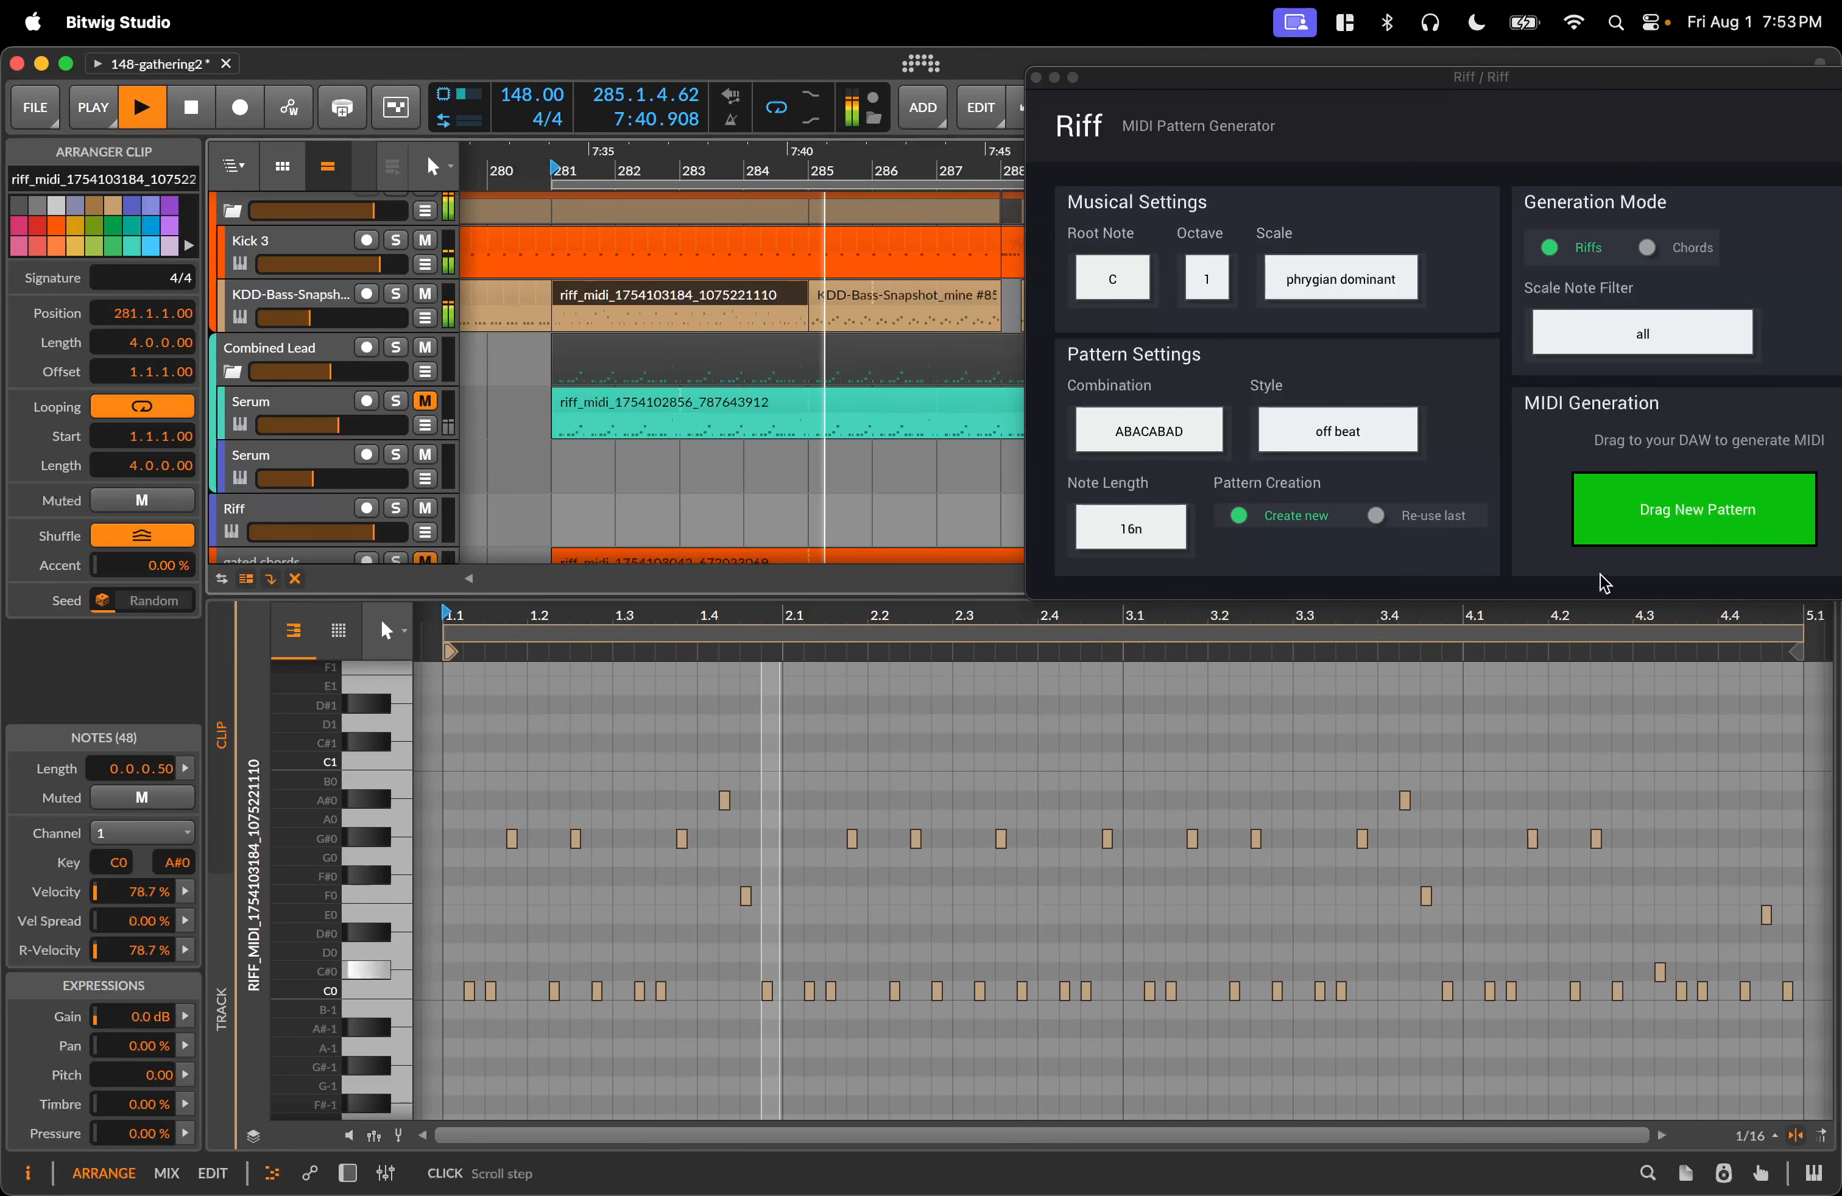
# Replace the bass riff at bar 281 with another newly generated pattern and play it.
pyautogui.moveTo(1700, 519); pyautogui.dragTo(567, 307)
pyautogui.click(793, 296)
pyautogui.press('space')
pyautogui.doubleClick(793, 296)
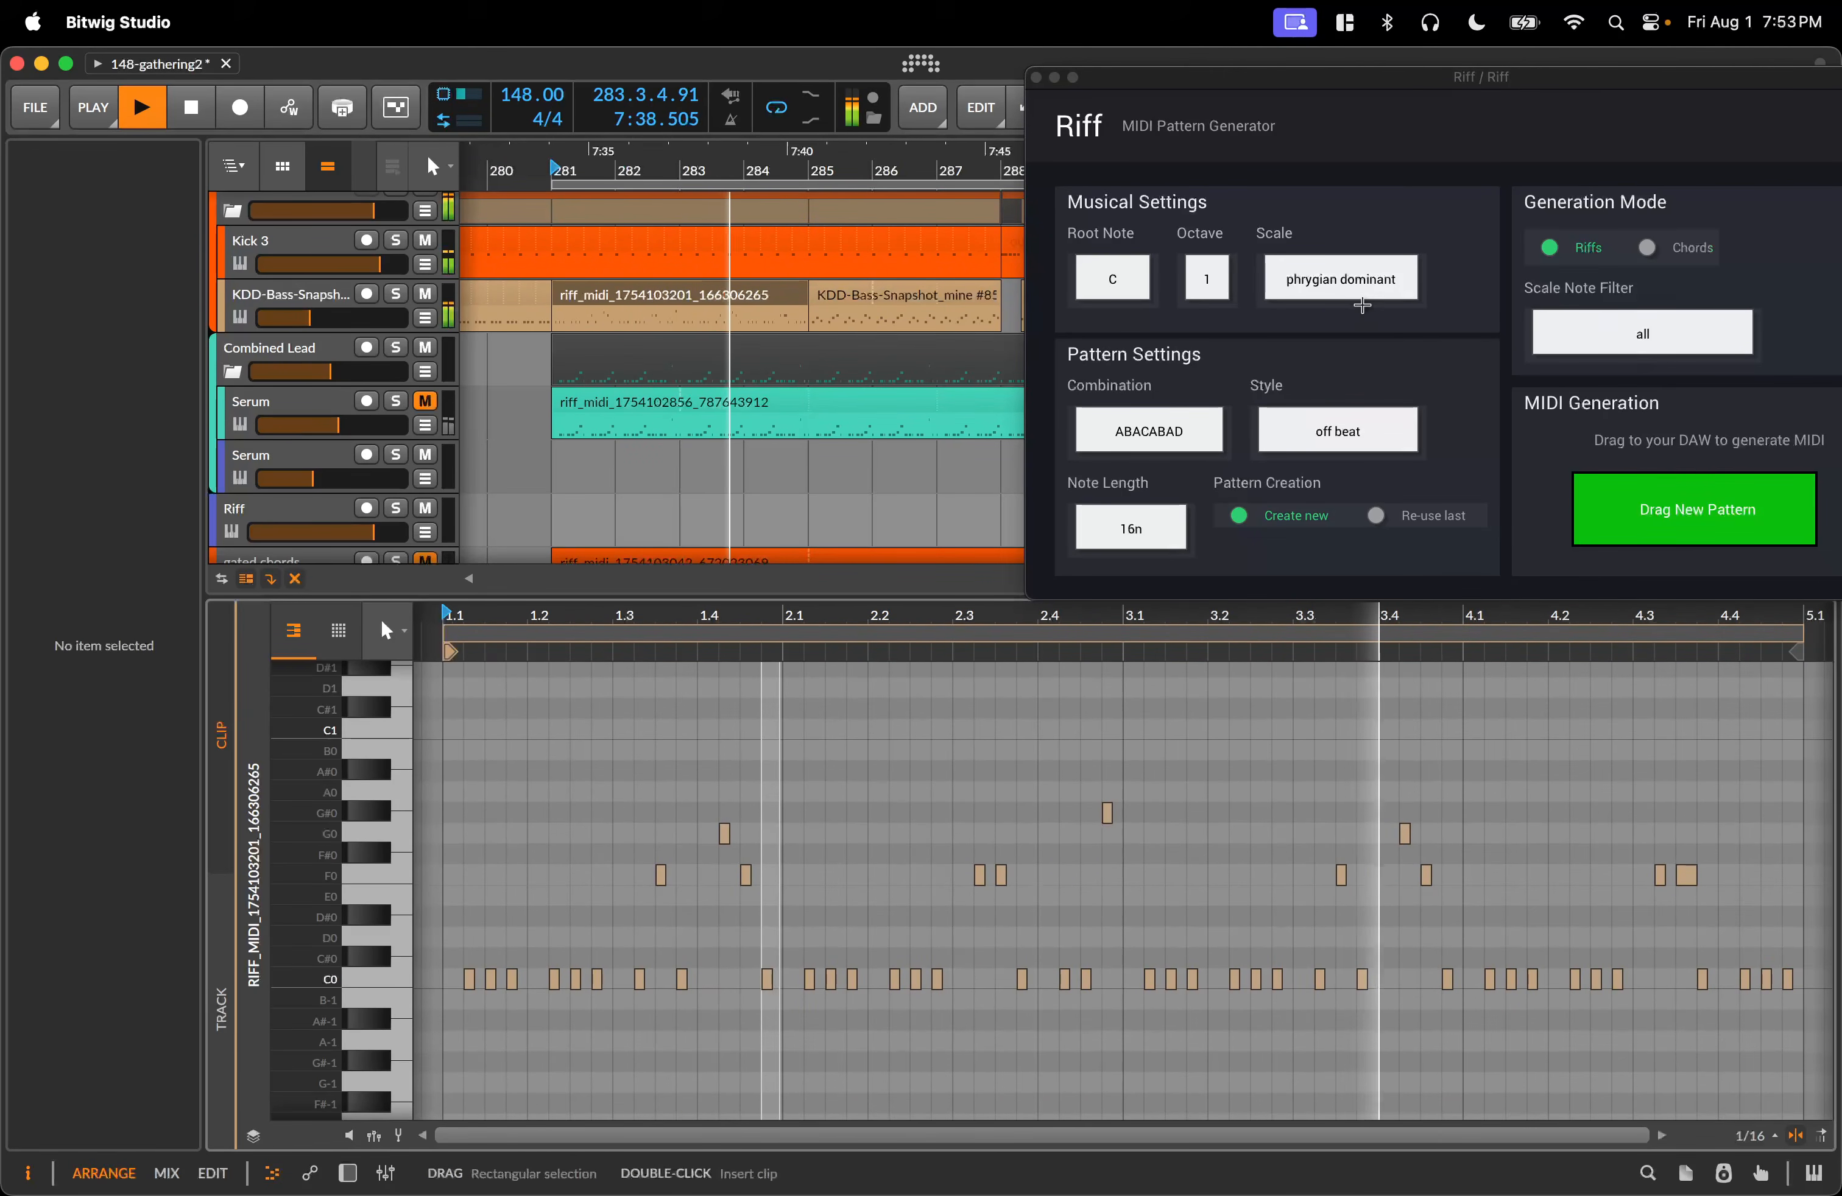
# Generate a third off beat riff over the bass clip at bar 281, inspect its notes and audition it.
pyautogui.moveTo(1693, 510); pyautogui.dragTo(599, 297)
pyautogui.click(600, 301)
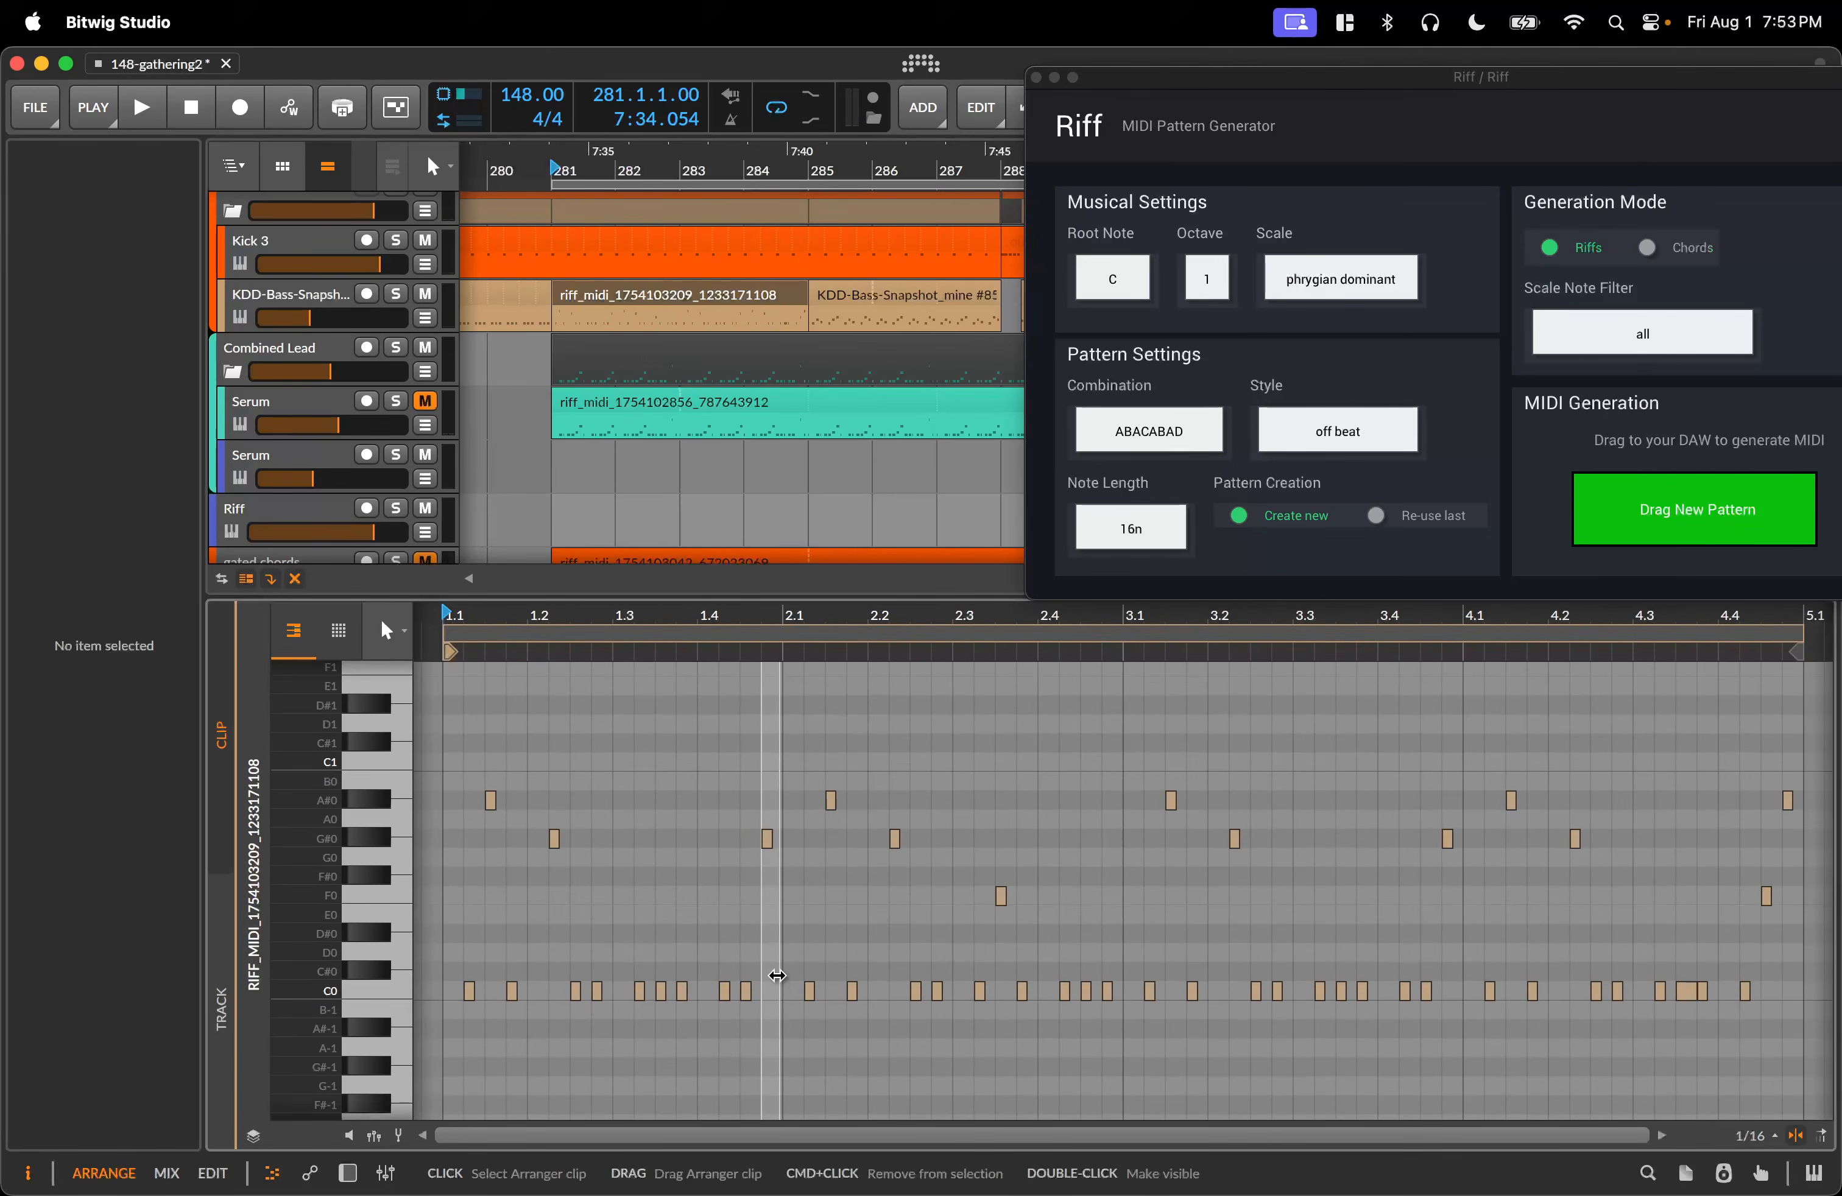
pyautogui.press('space')
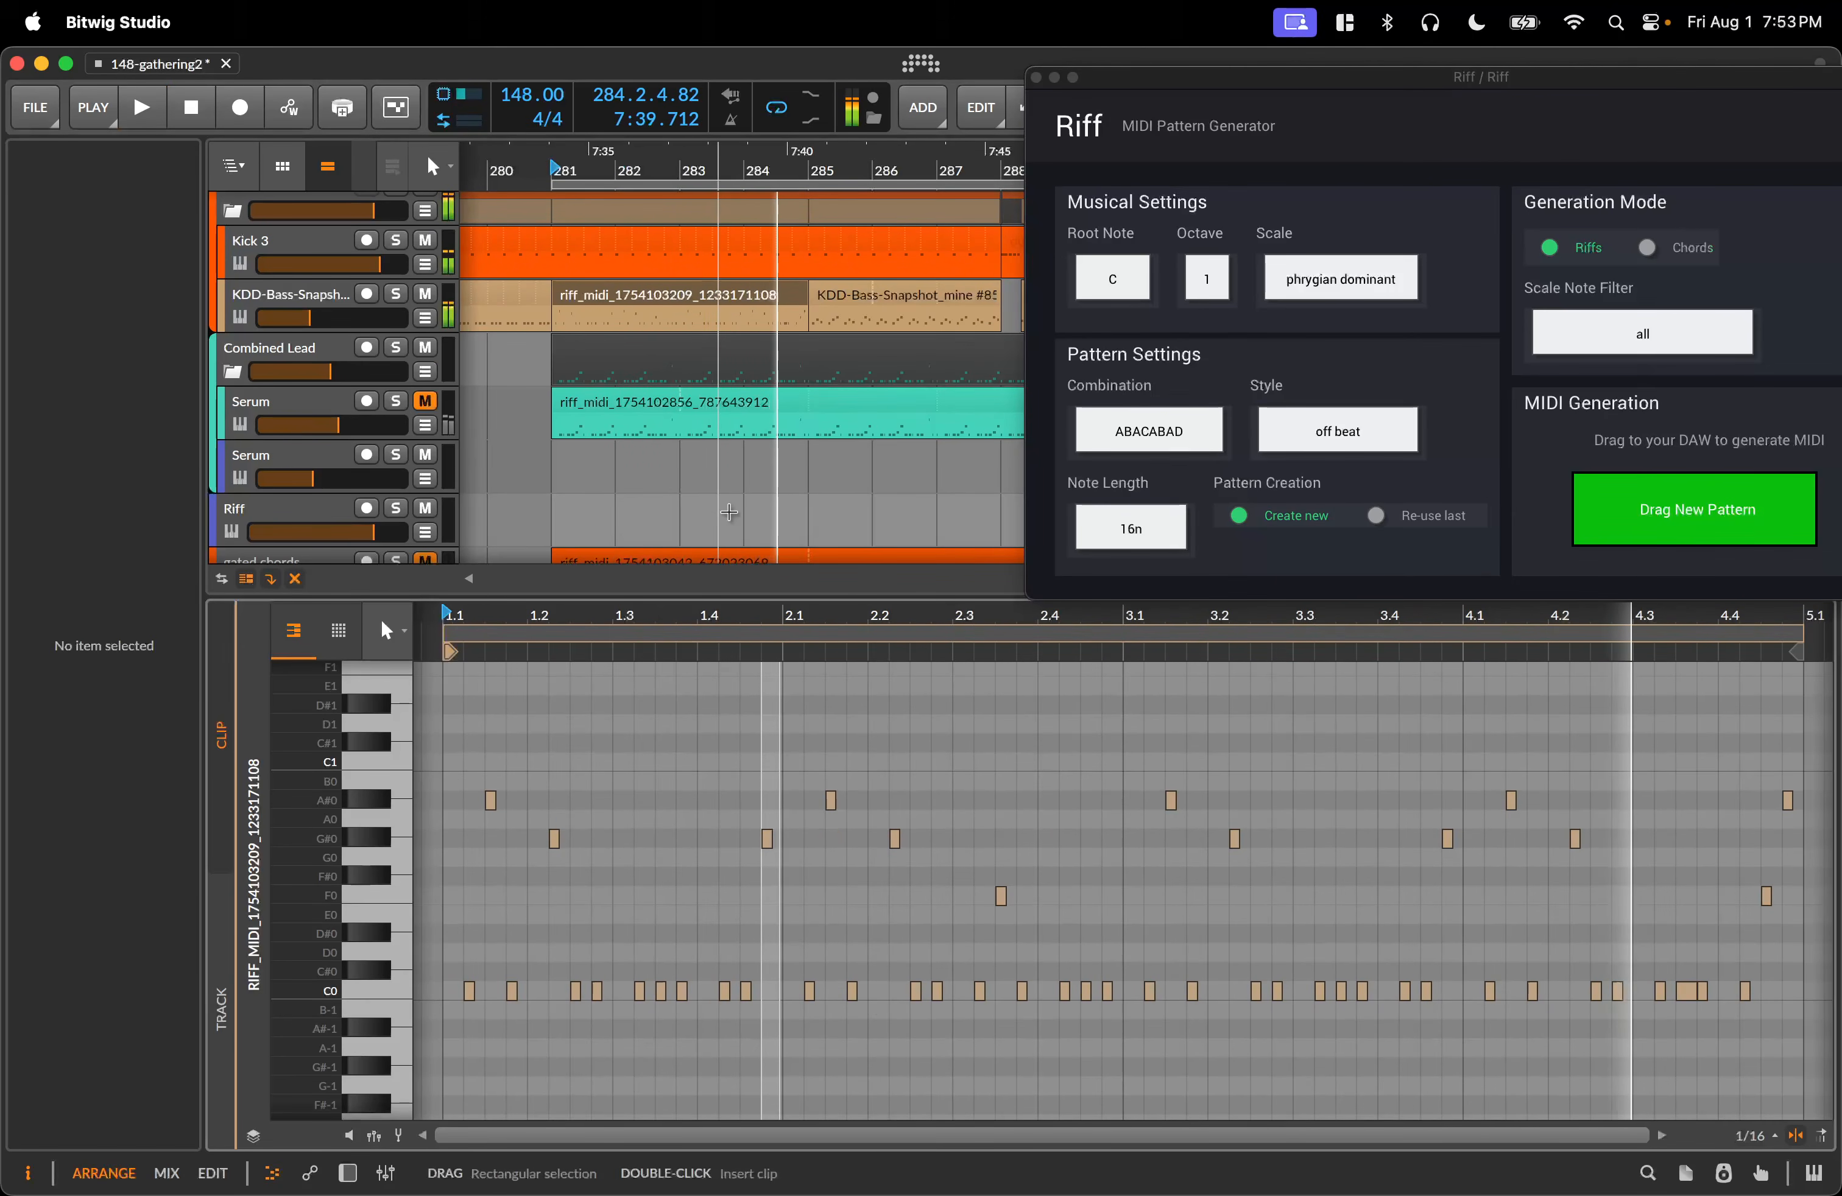
pyautogui.press('space')
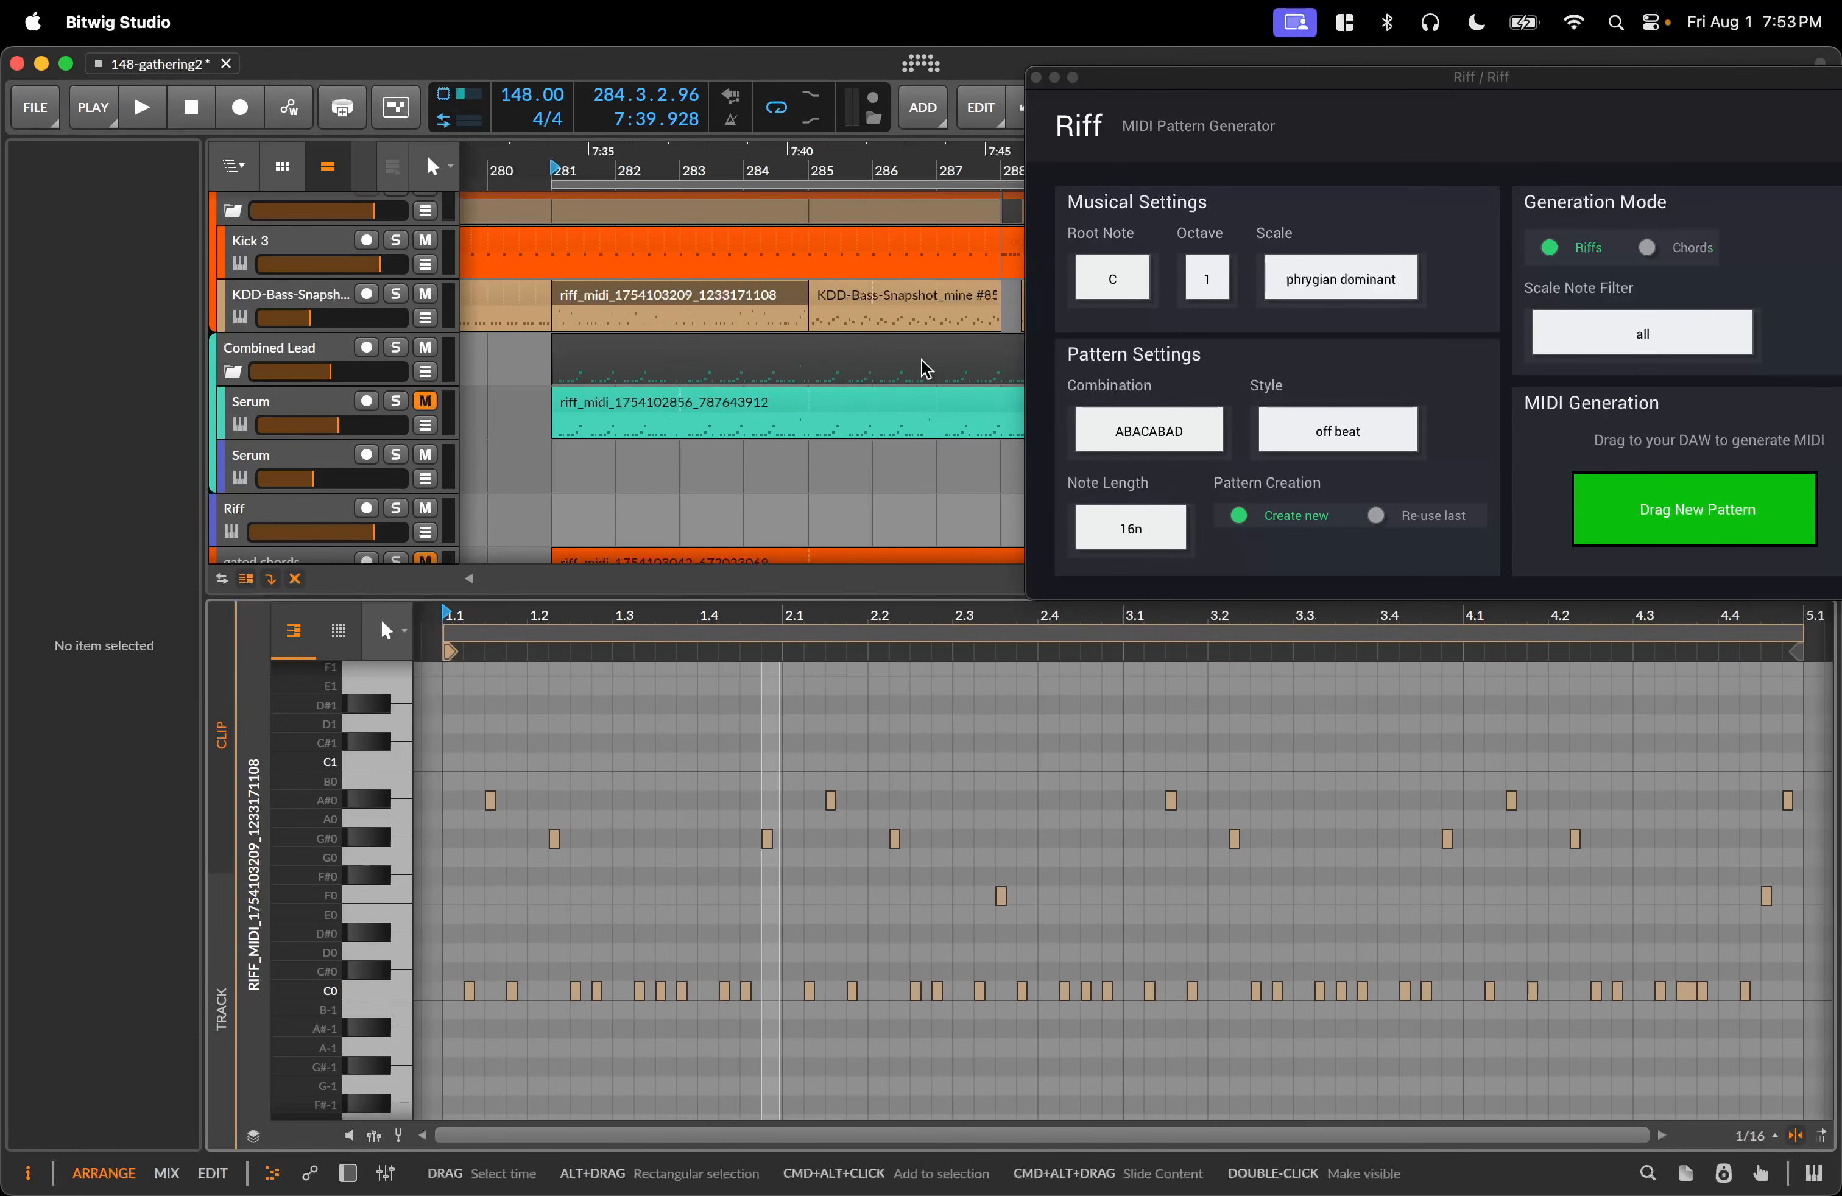
# Review Riff's note length and style options without changing them, and bring the whole Riff window into view.
pyautogui.click(1147, 518)
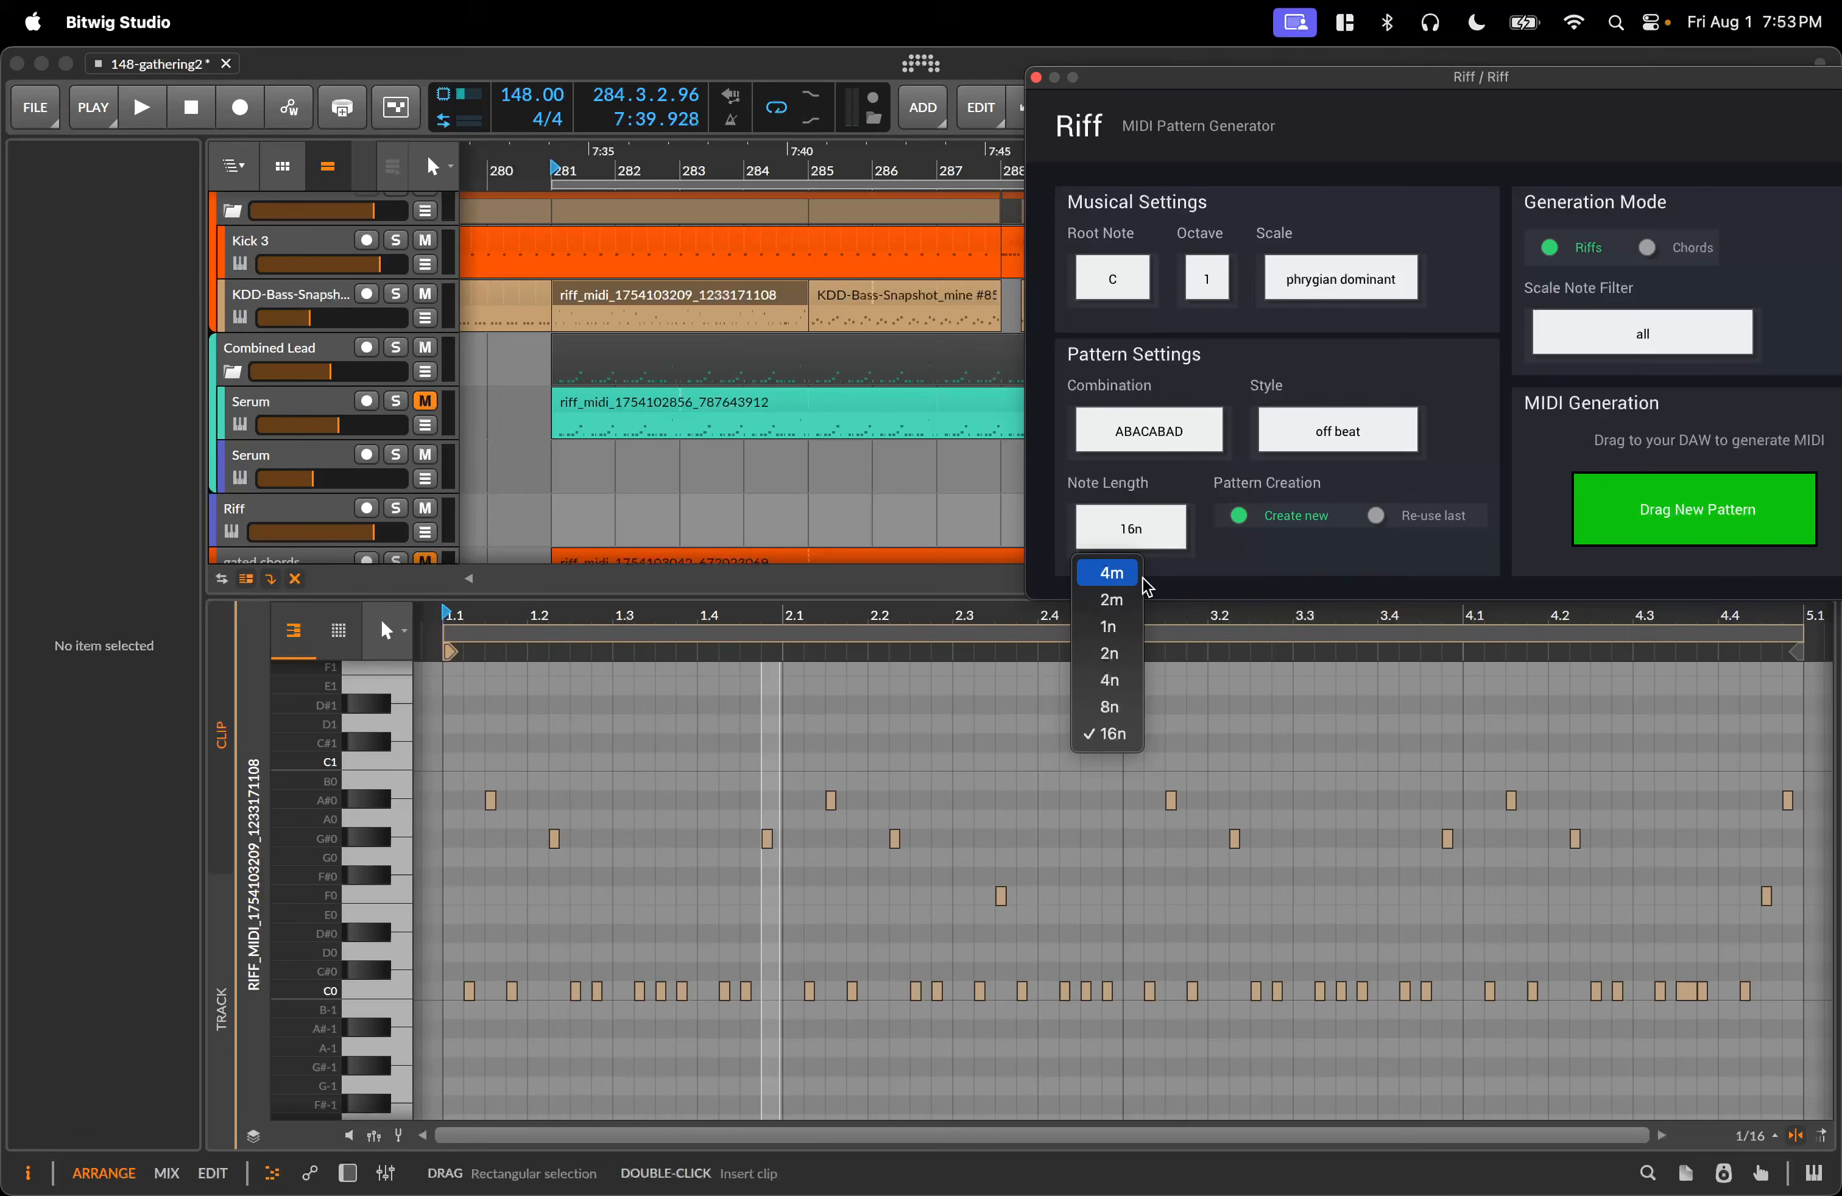
pyautogui.click(1302, 513)
pyautogui.scroll(-1, 672, 440)
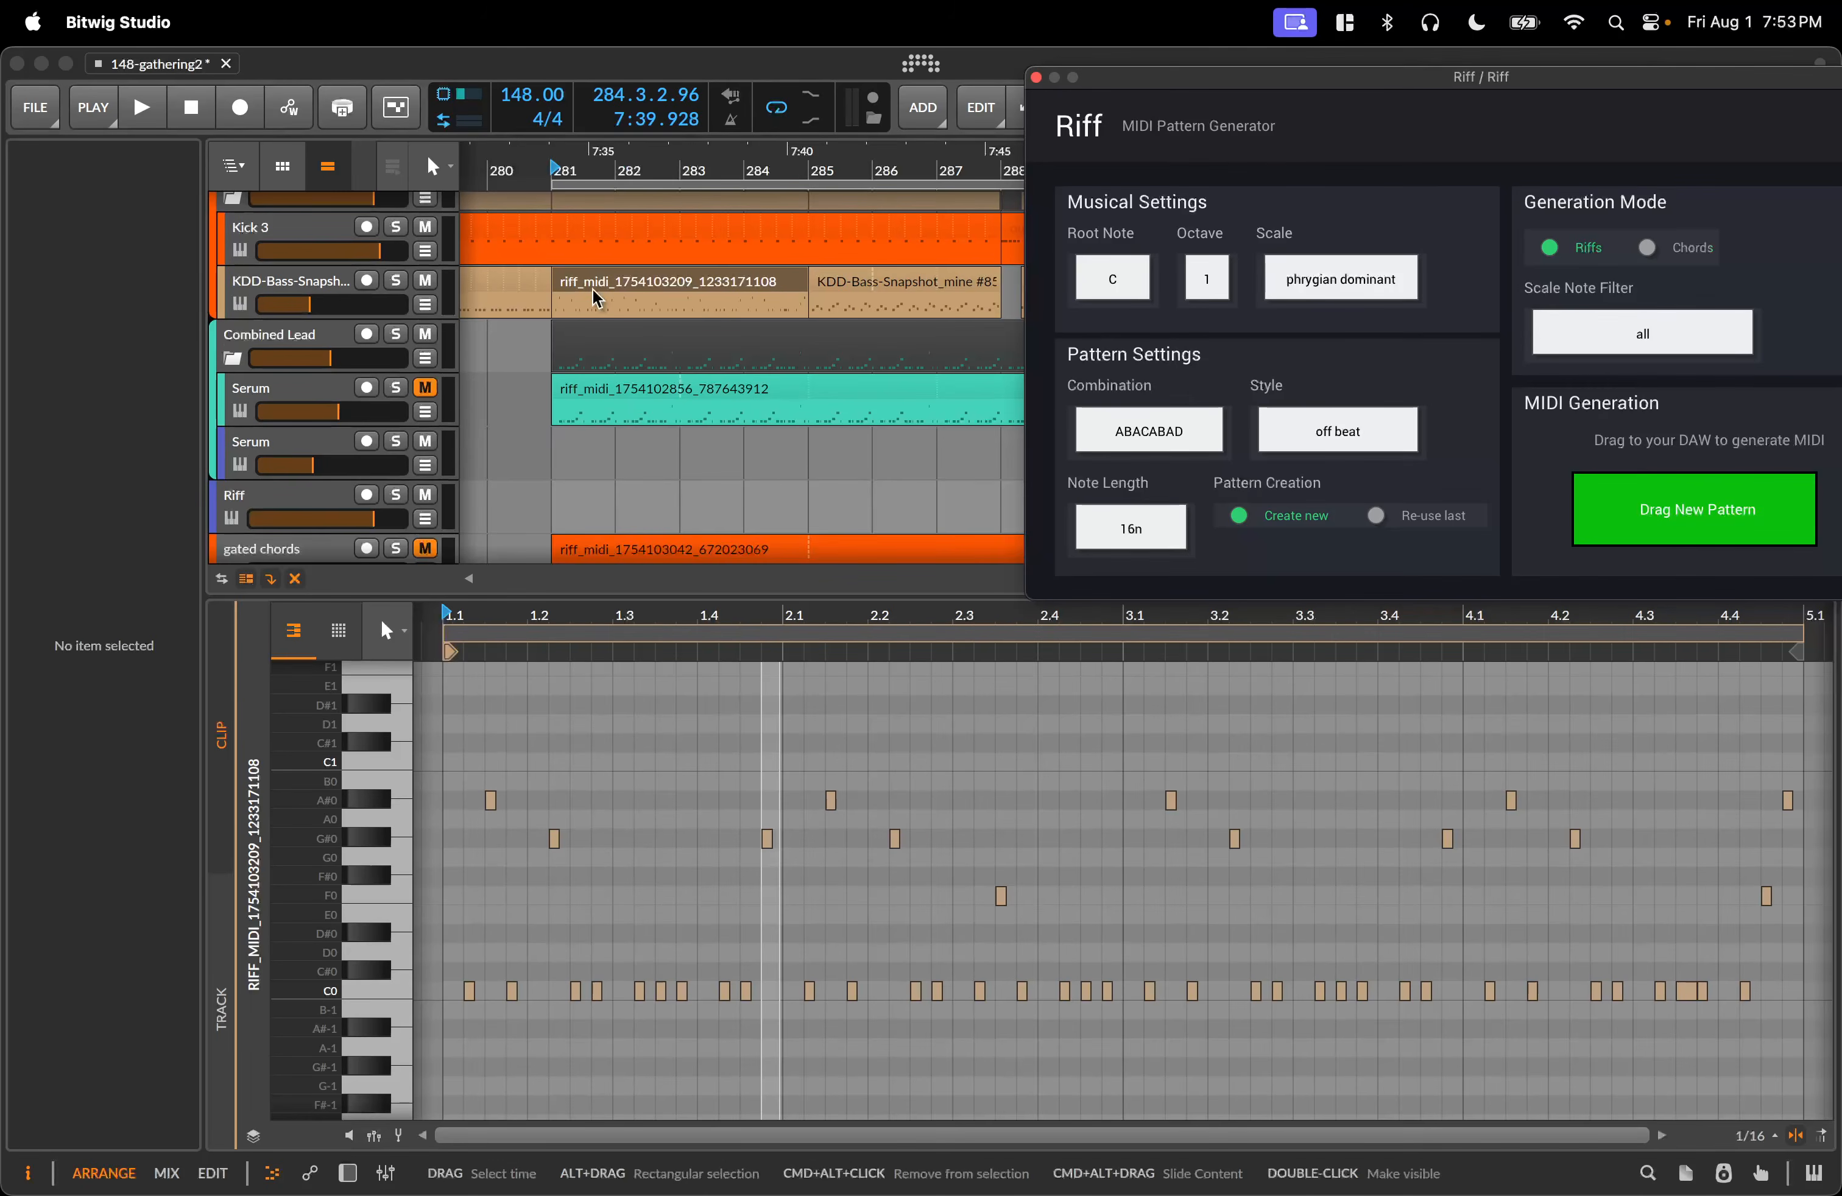
pyautogui.click(1278, 446)
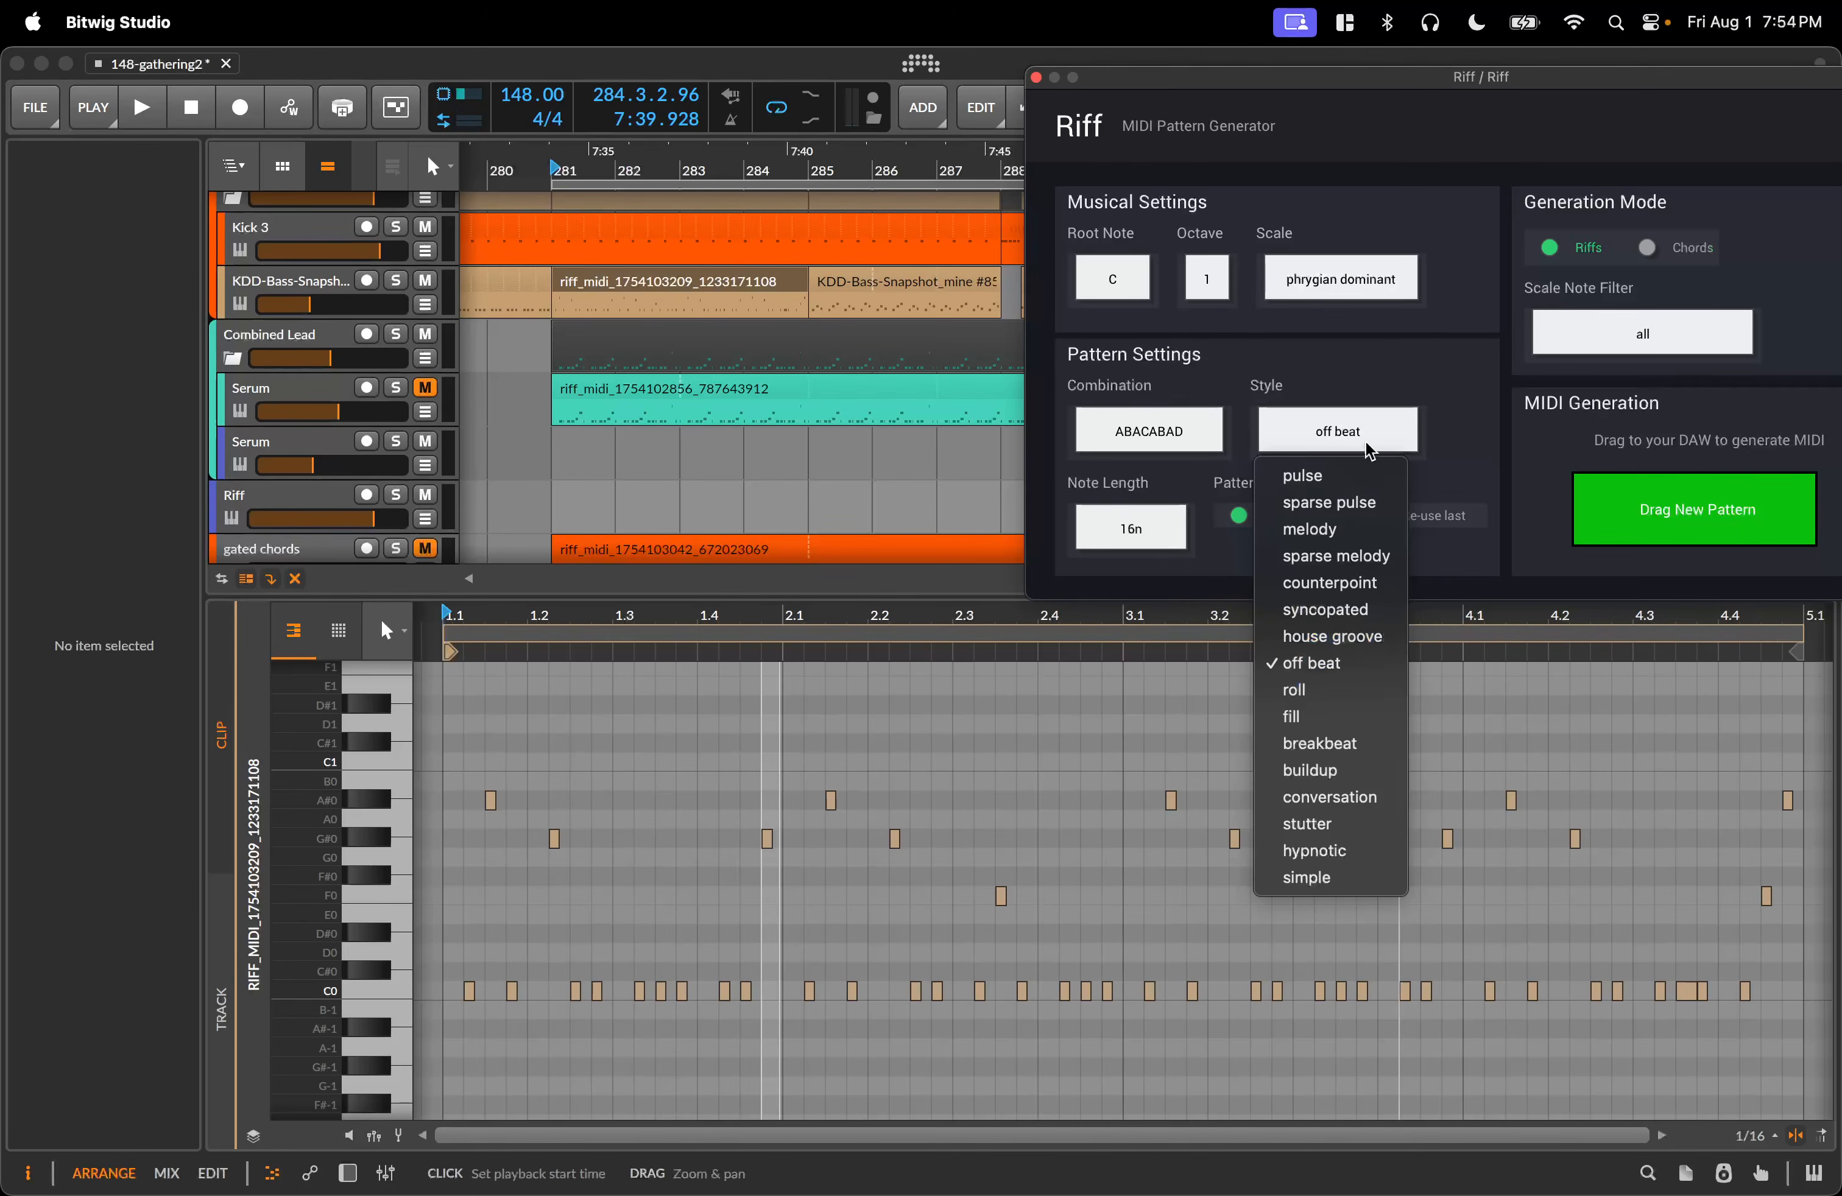
pyautogui.click(1453, 192)
pyautogui.moveTo(1460, 76); pyautogui.dragTo(1003, 135)
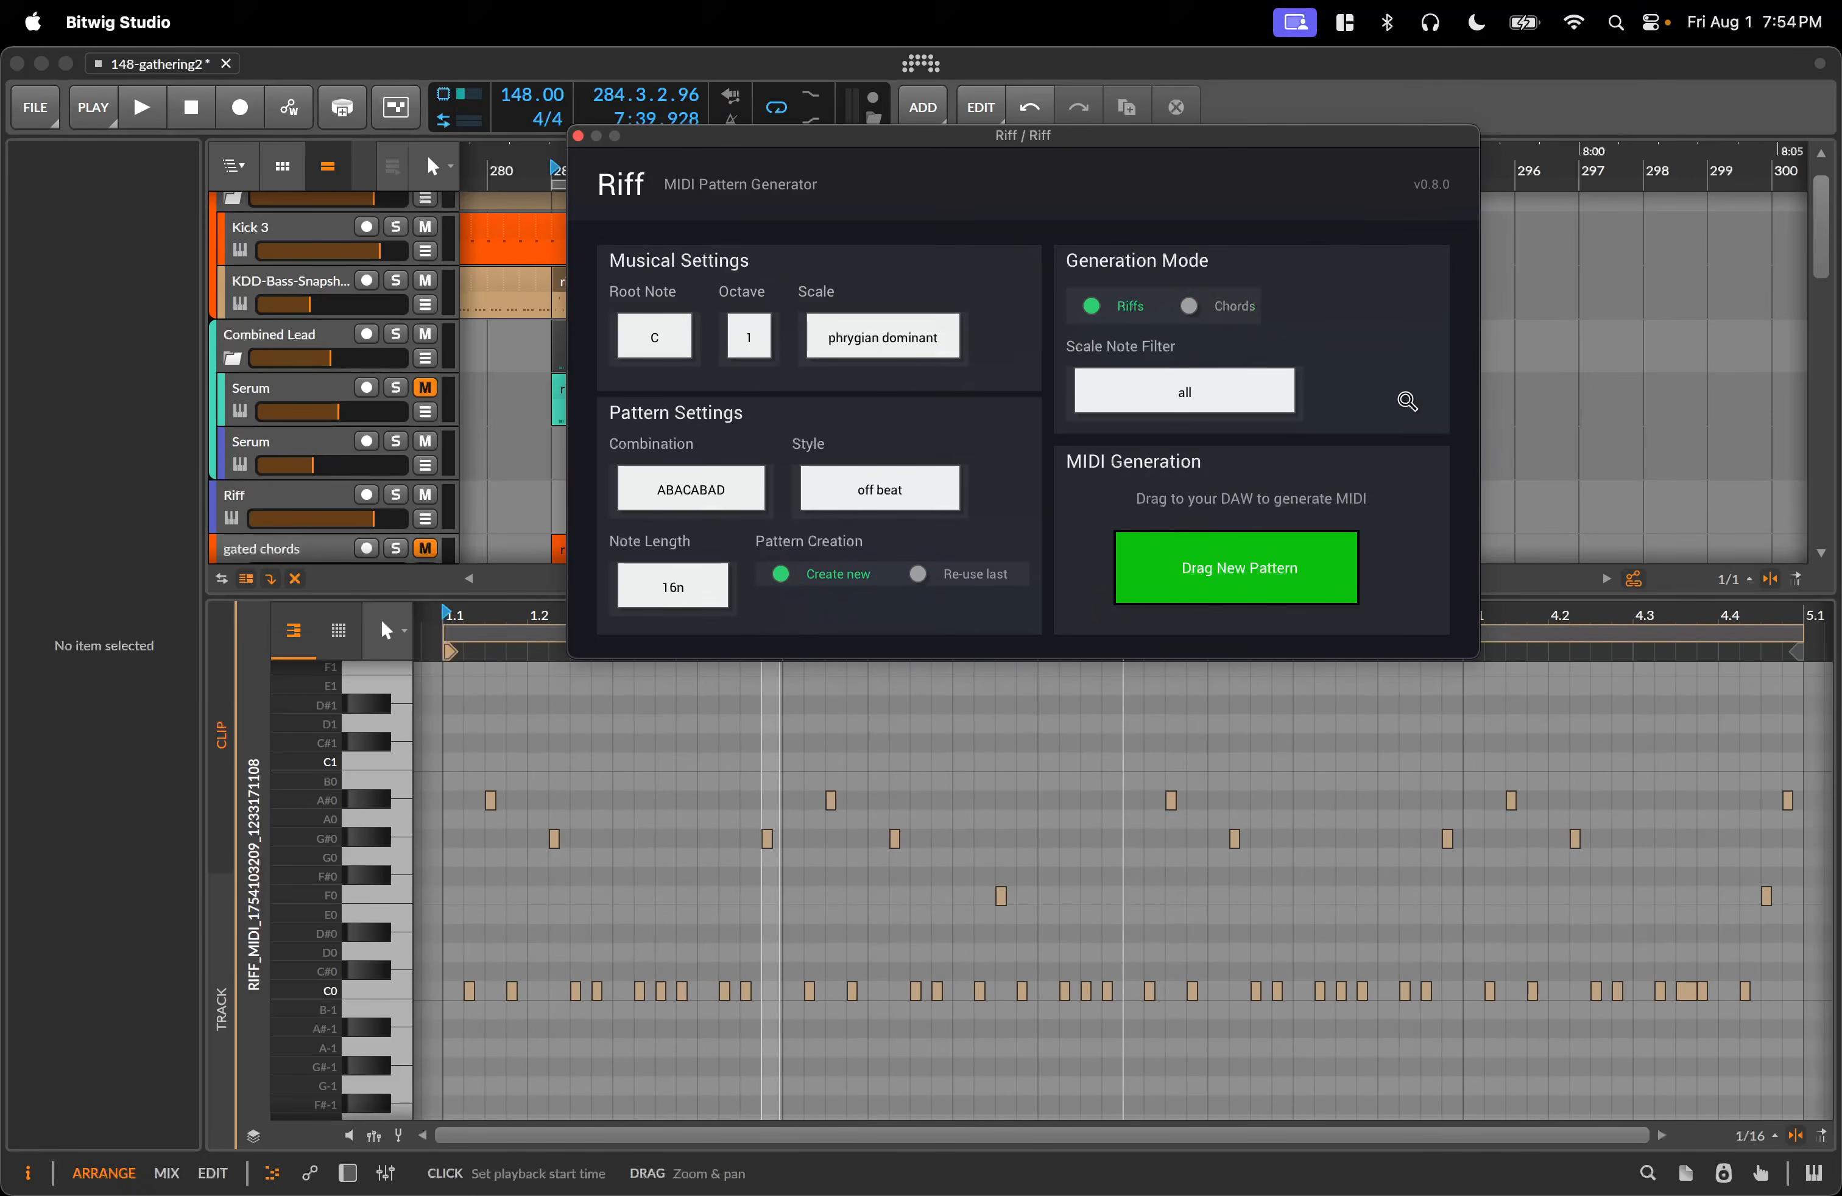